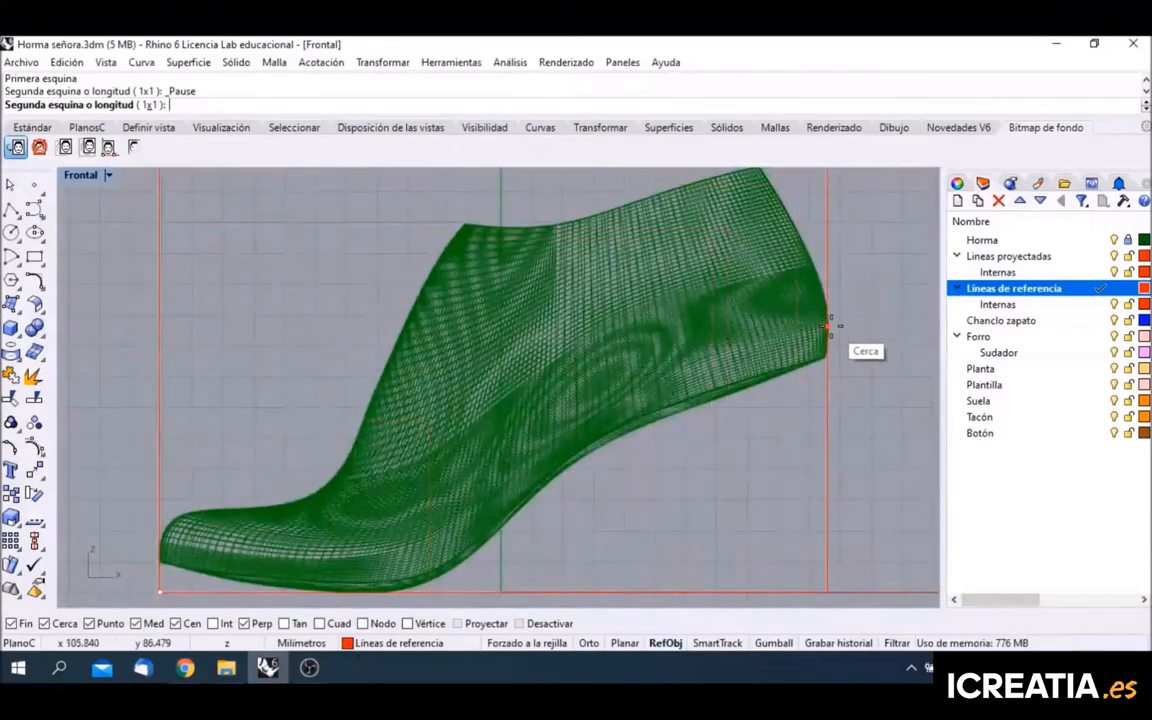
# Step: Finish placing the background bitmap in the front view so that it spans the shoe last from toe to heel
pyautogui.click(830, 332)
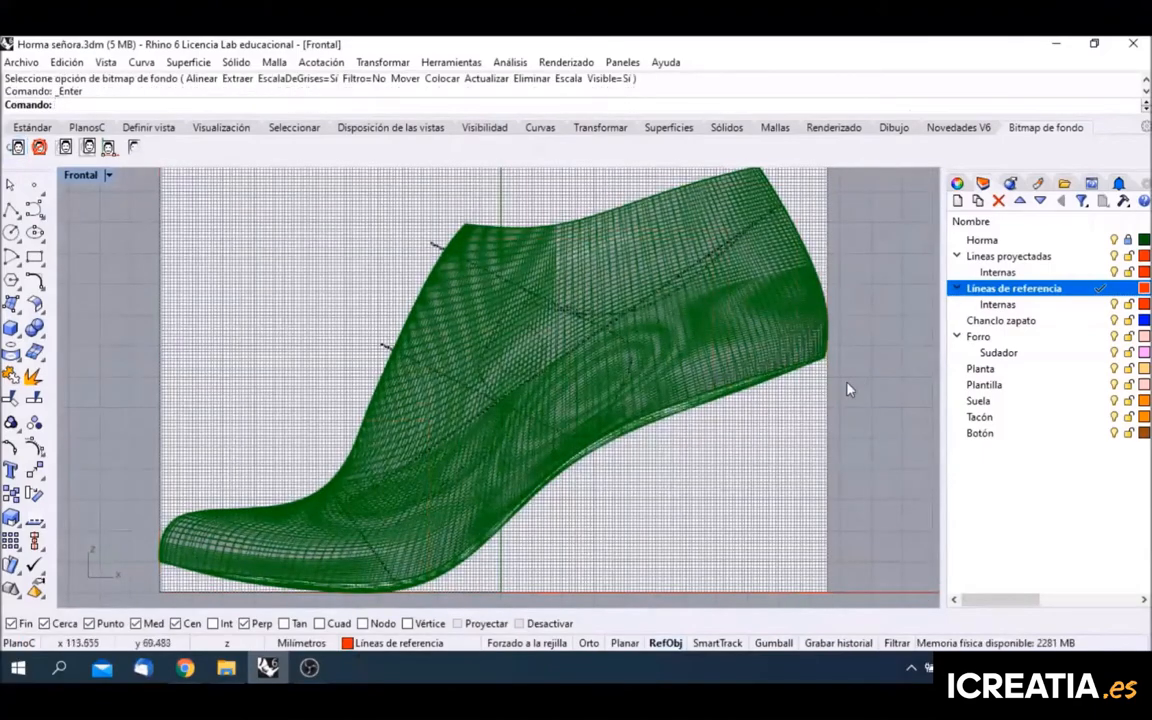
pyautogui.moveTo(848, 383); pyautogui.dragTo(916, 370, button='right')
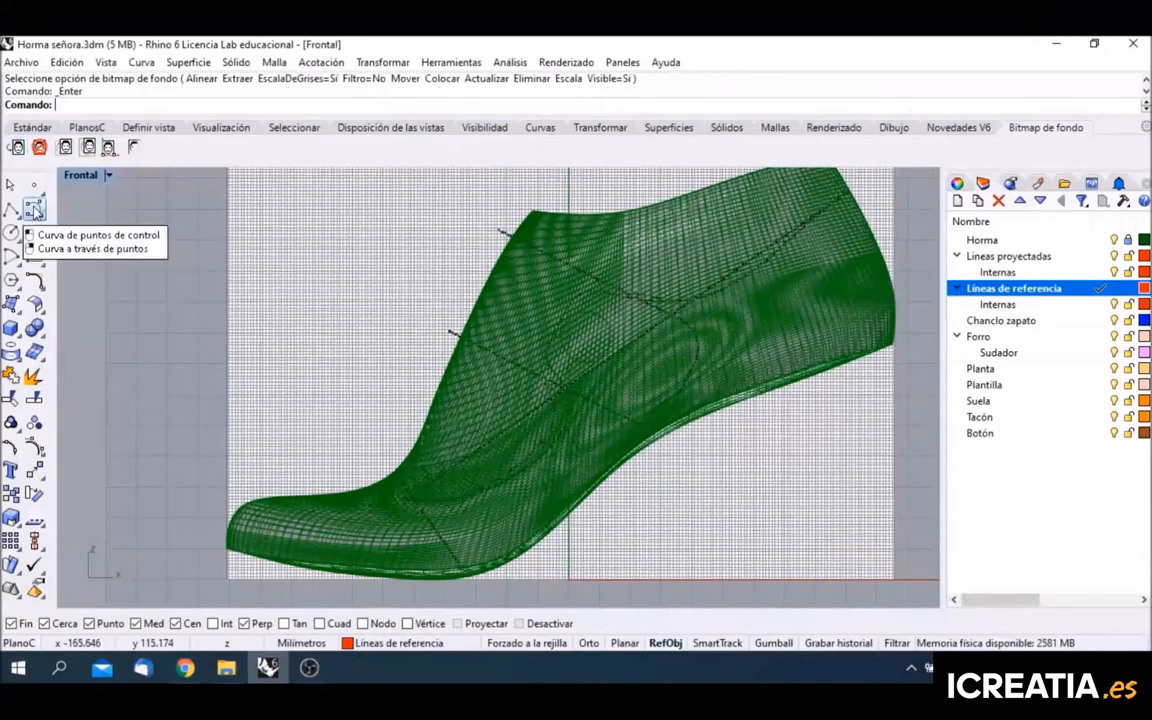
# Step: Draw a degree 5 control-point curve tracing the bitmap's solid design line from just outside the vamp around to the heel's back edge
pyautogui.click(34, 208)
pyautogui.scroll(6, 428, 484)
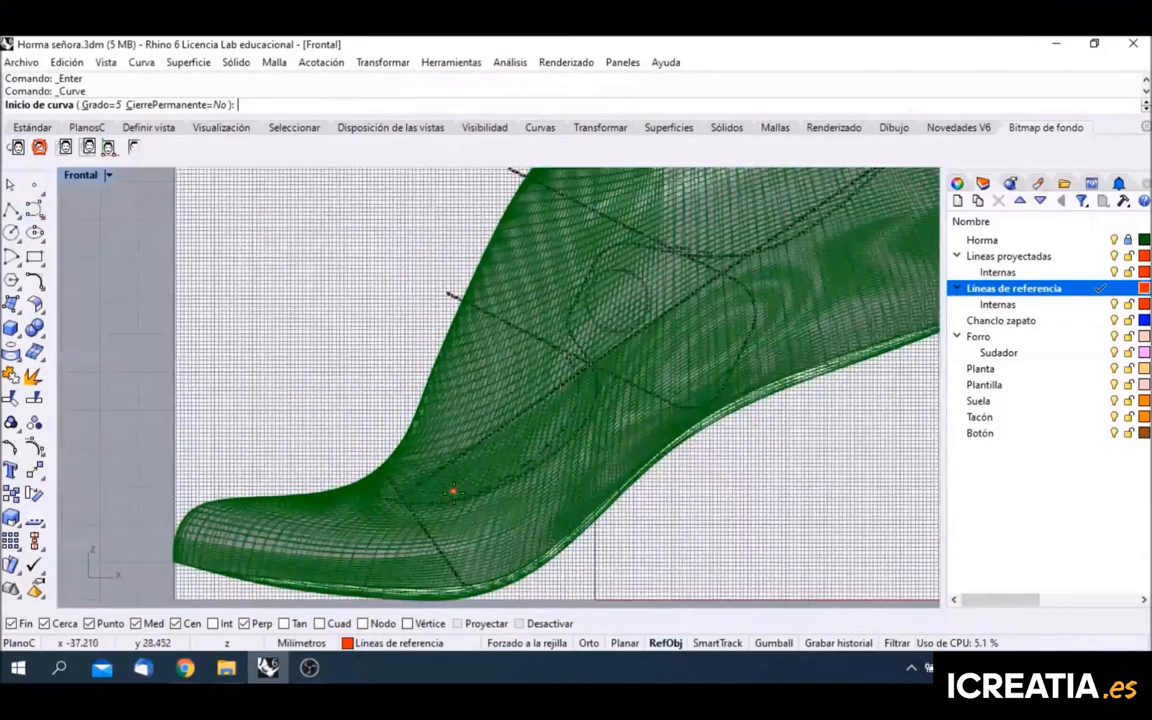
pyautogui.click(204, 425)
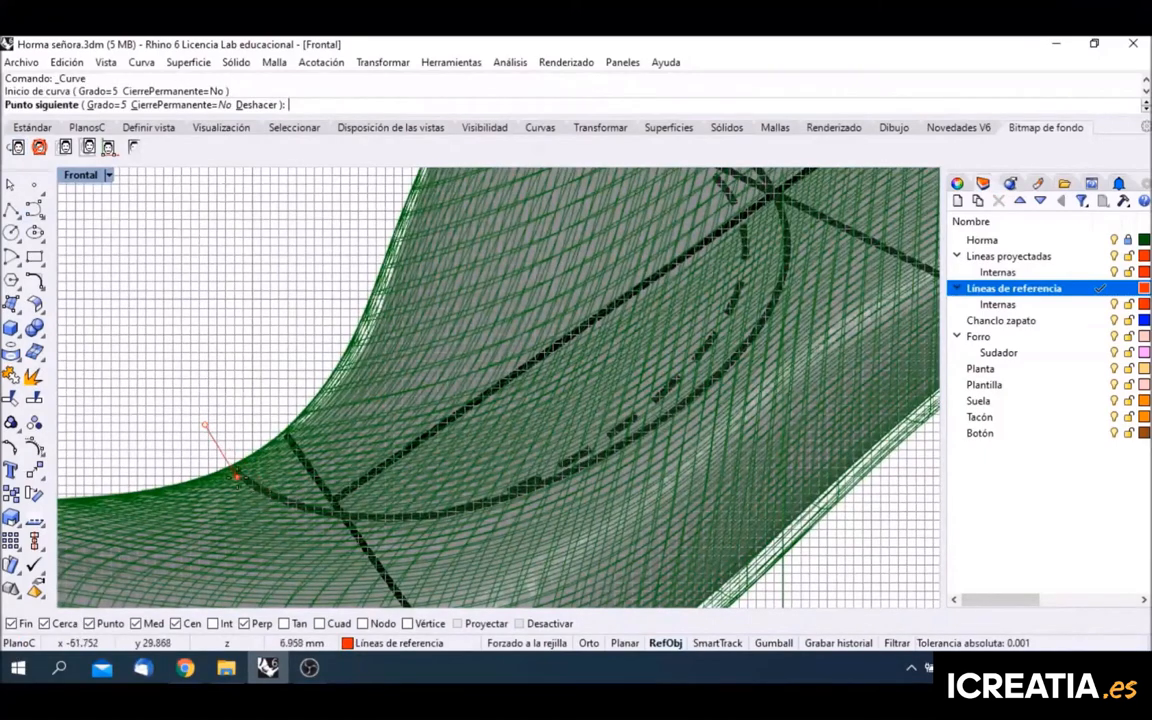
pyautogui.click(237, 475)
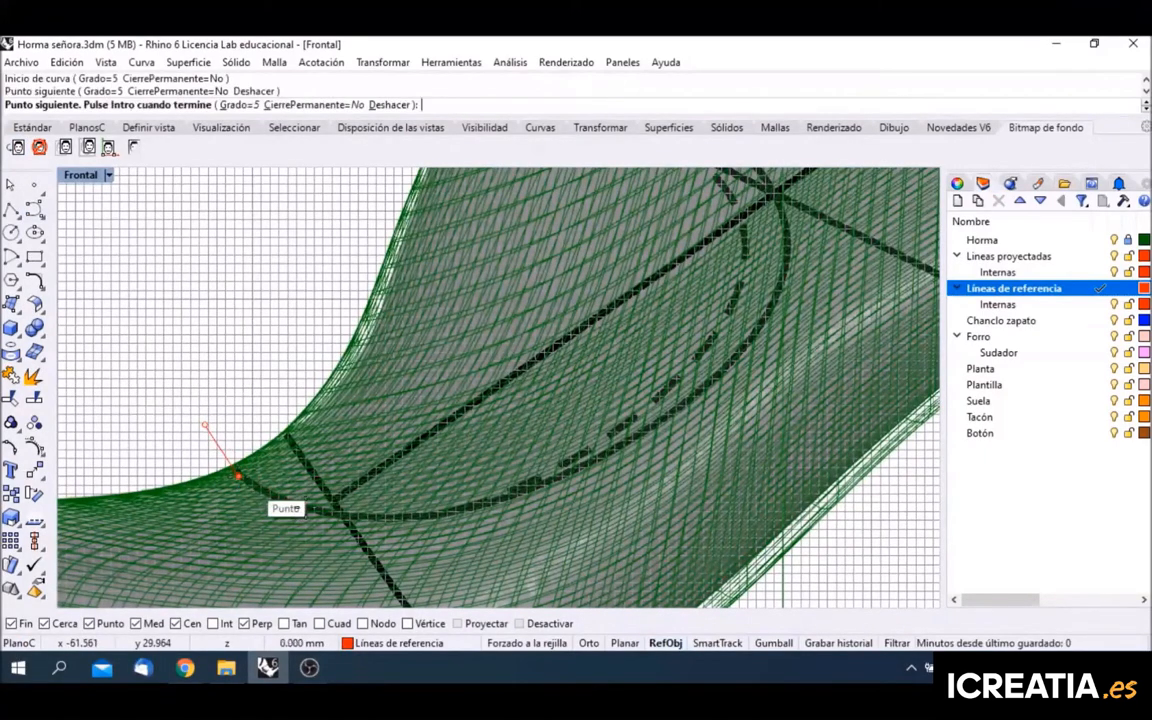
pyautogui.click(307, 510)
pyautogui.click(369, 519)
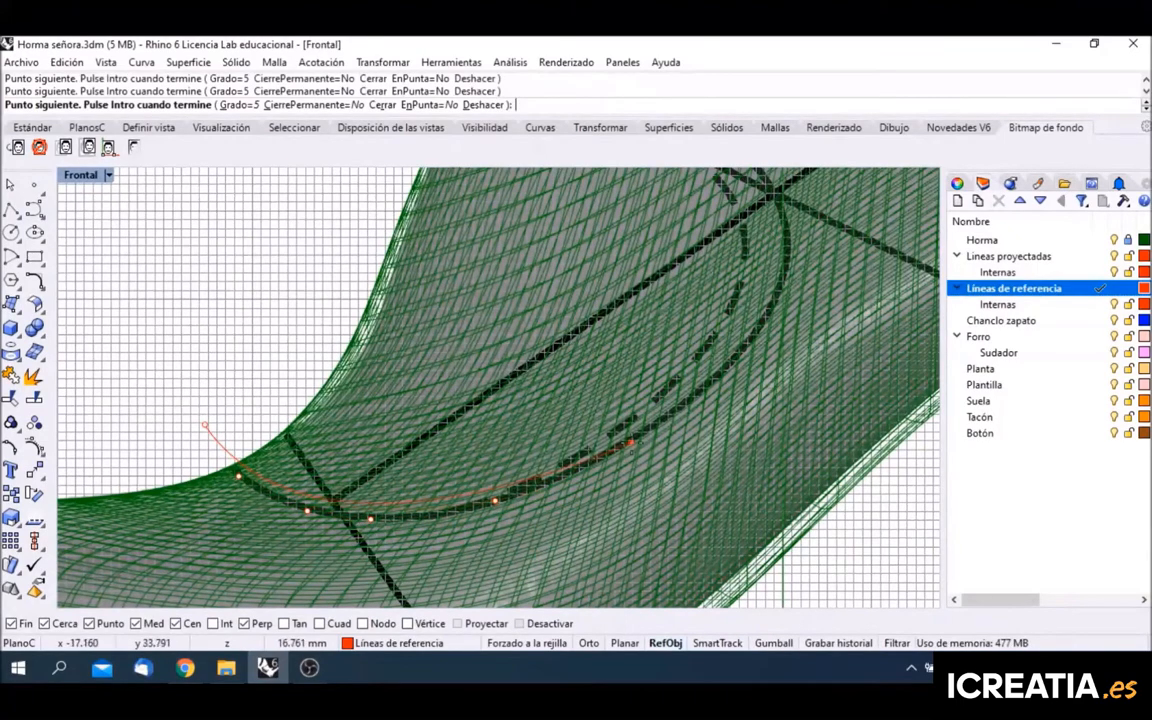
pyautogui.click(632, 441)
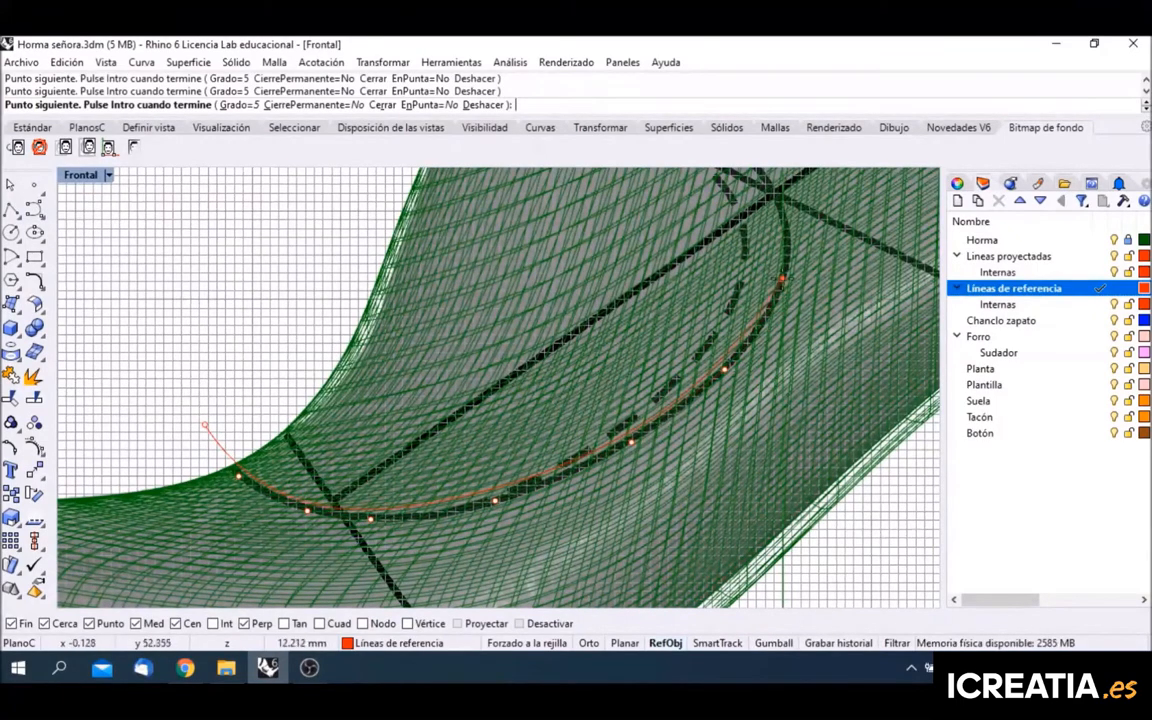
pyautogui.moveTo(771, 329); pyautogui.dragTo(725, 442, button='right')
pyautogui.moveTo(232, 402); pyautogui.dragTo(183, 437, button='right')
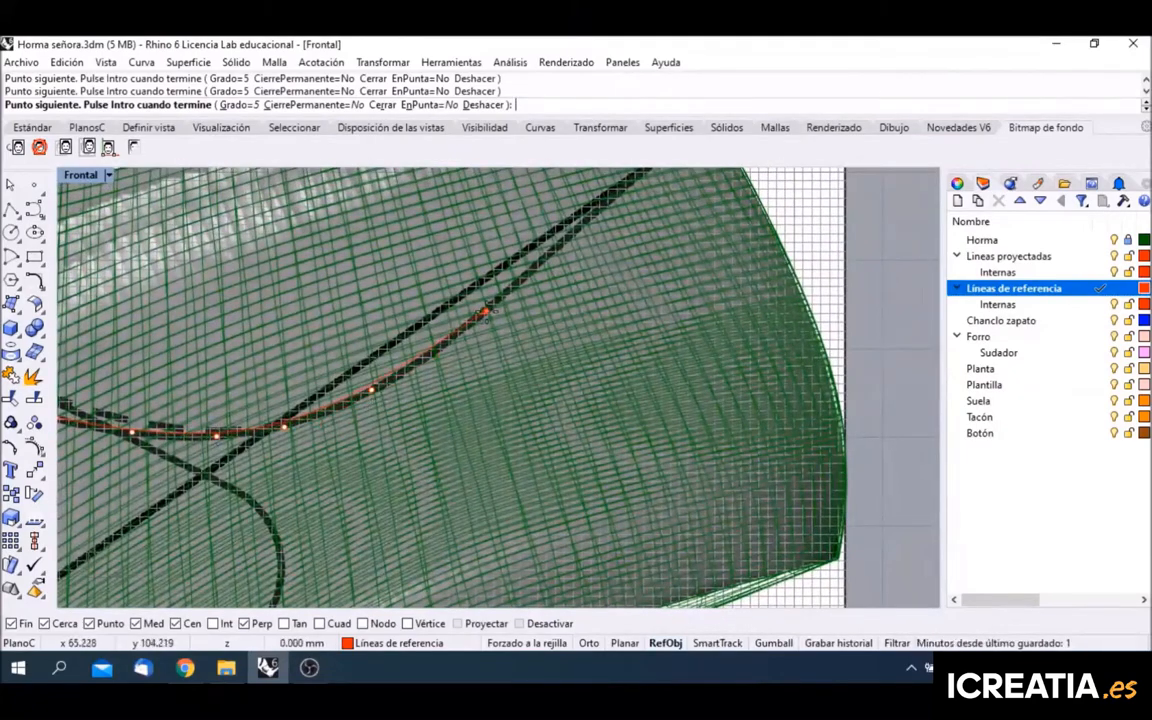
pyautogui.moveTo(526, 285); pyautogui.dragTo(438, 467, button='right')
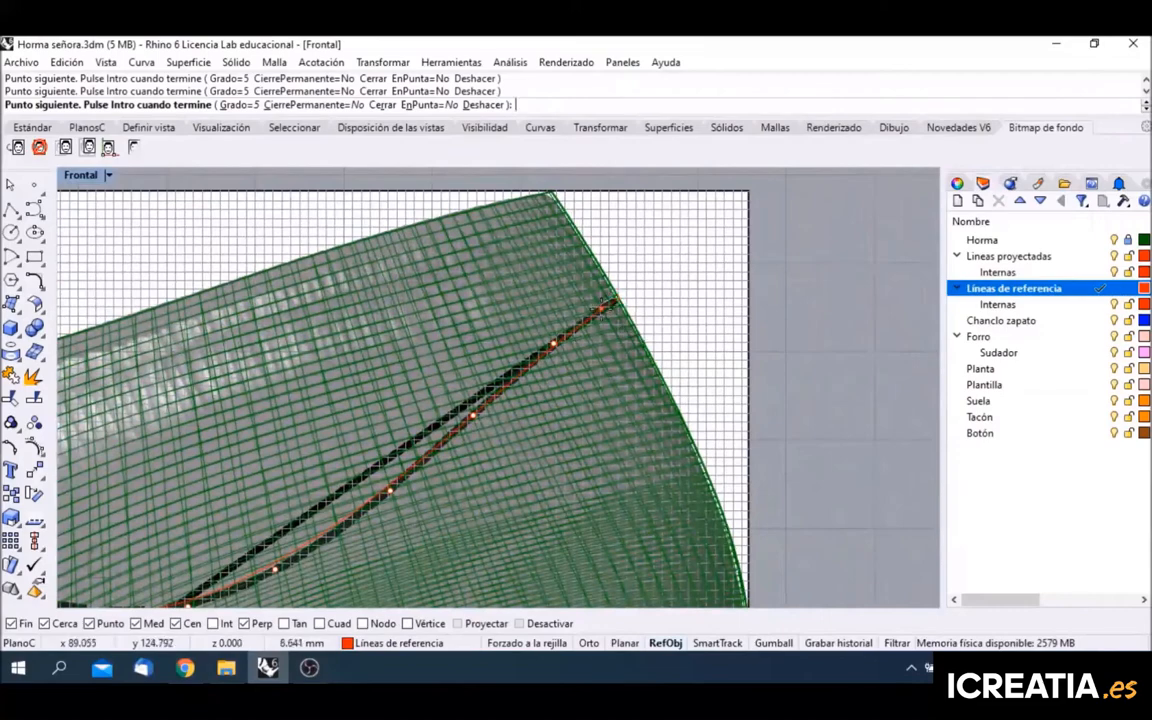
pyautogui.rightClick(668, 285)
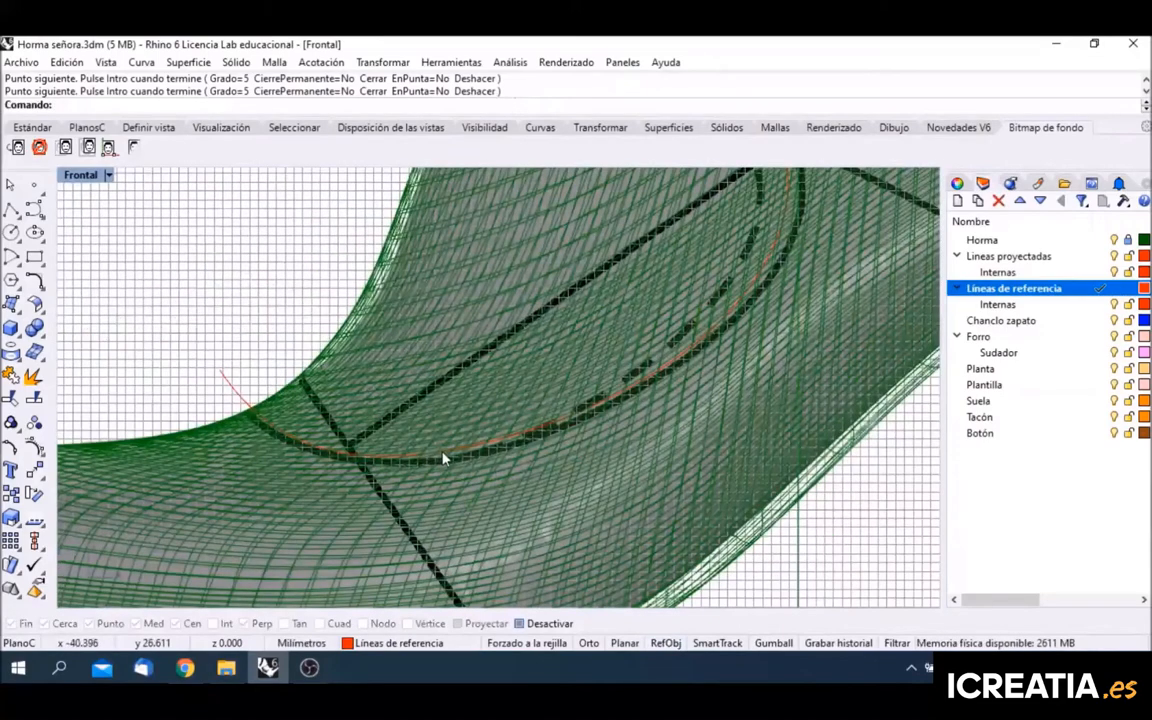
# Step: Move the control points near the curve's vamp end so that the curve follows the bitmap's solid line
pyautogui.click(445, 461)
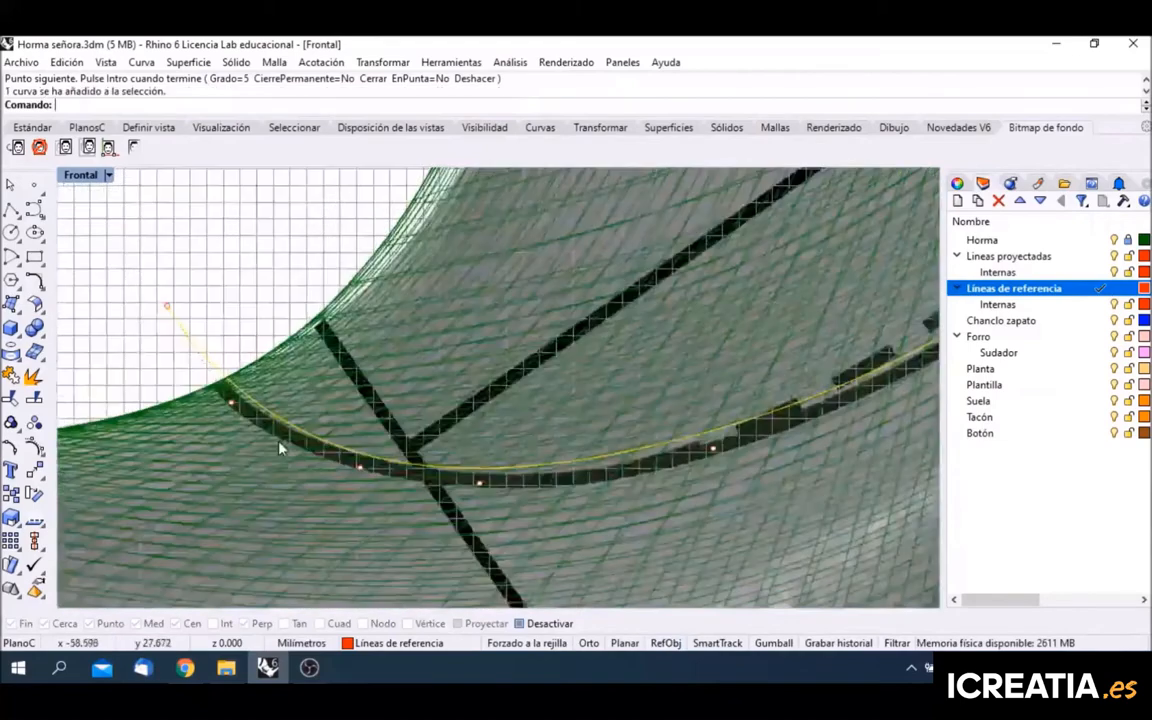
pyautogui.scroll(3, 213, 381)
pyautogui.moveTo(258, 430); pyautogui.dragTo(246, 480)
pyautogui.scroll(-3, 225, 410)
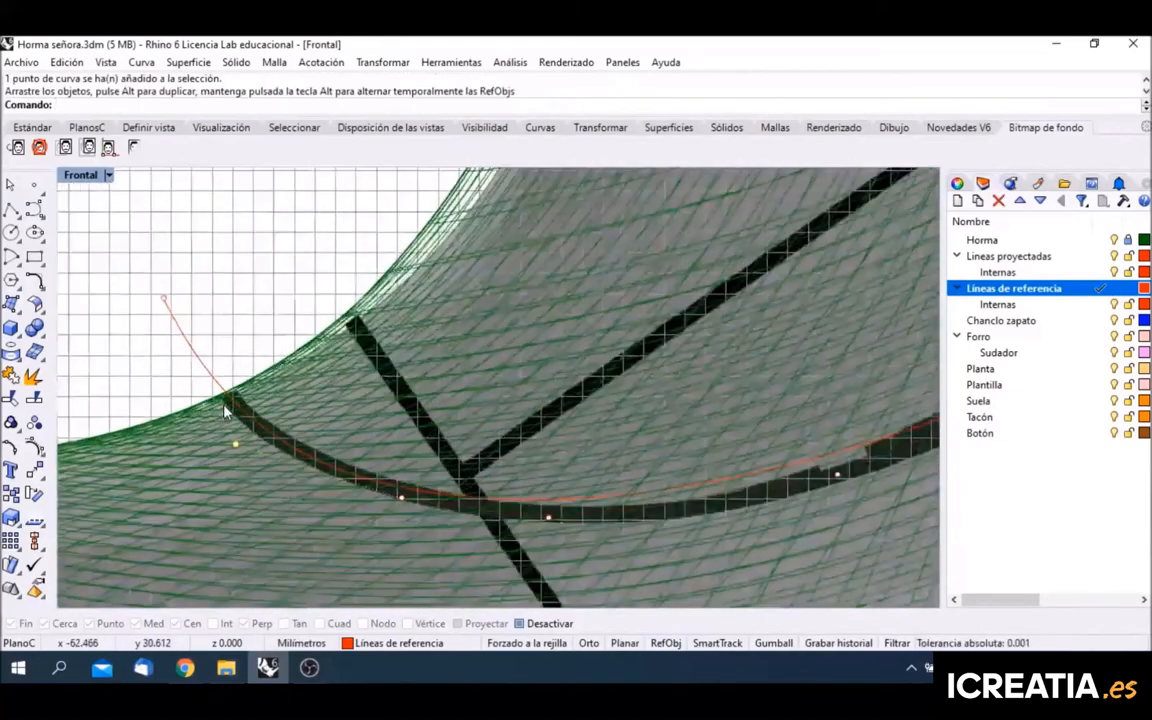
pyautogui.moveTo(549, 518); pyautogui.dragTo(614, 545)
pyautogui.scroll(-4, 432, 486)
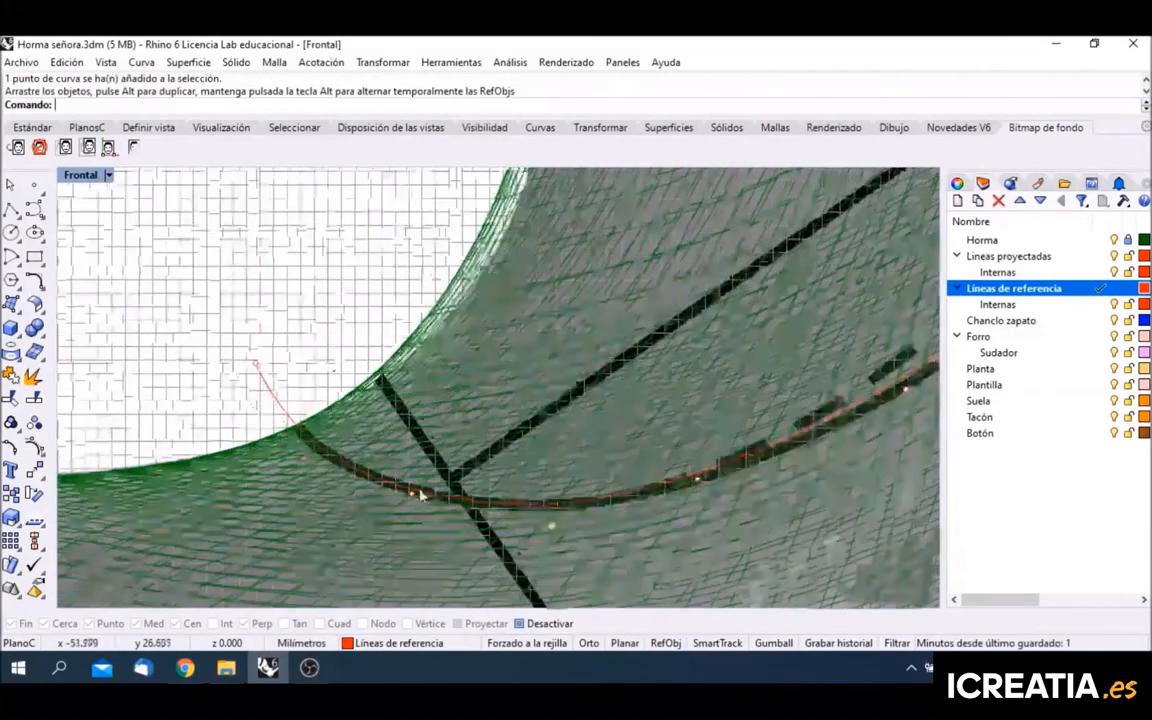
# Step: Shift the control points along the curve's lower sweep outward to centre it on the bitmap's solid line
pyautogui.scroll(3, 651, 473)
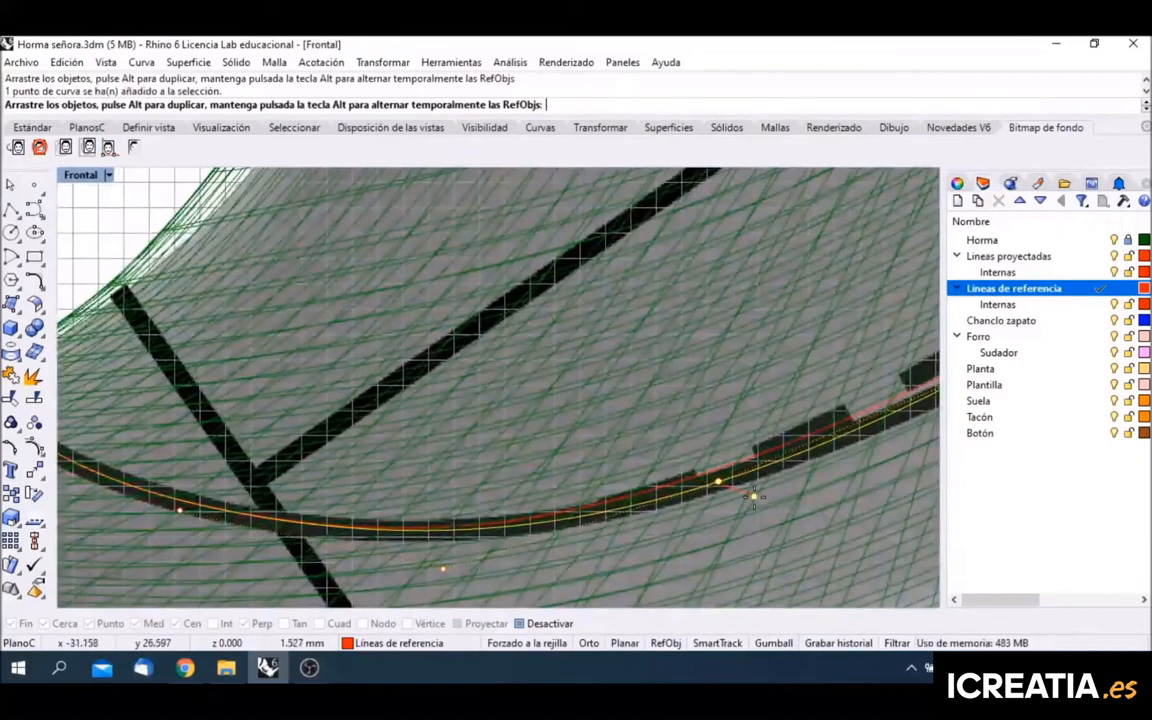
pyautogui.scroll(3, 700, 420)
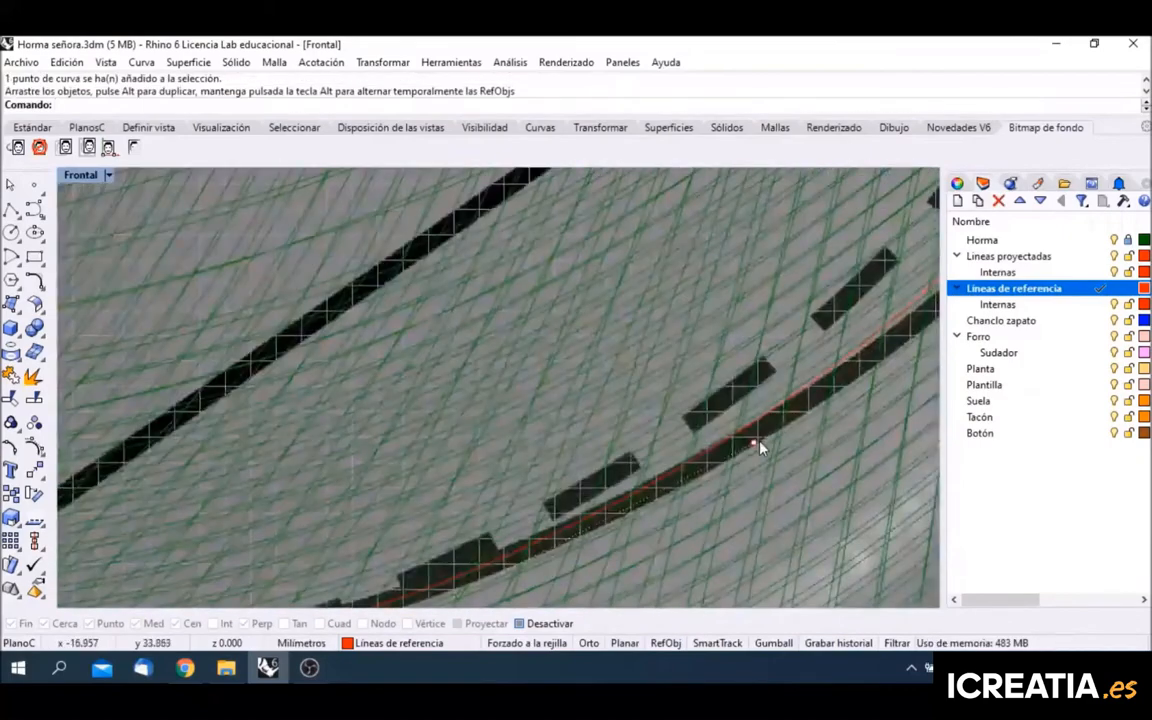
pyautogui.click(755, 445)
pyautogui.click(757, 447)
pyautogui.scroll(-5, 560, 450)
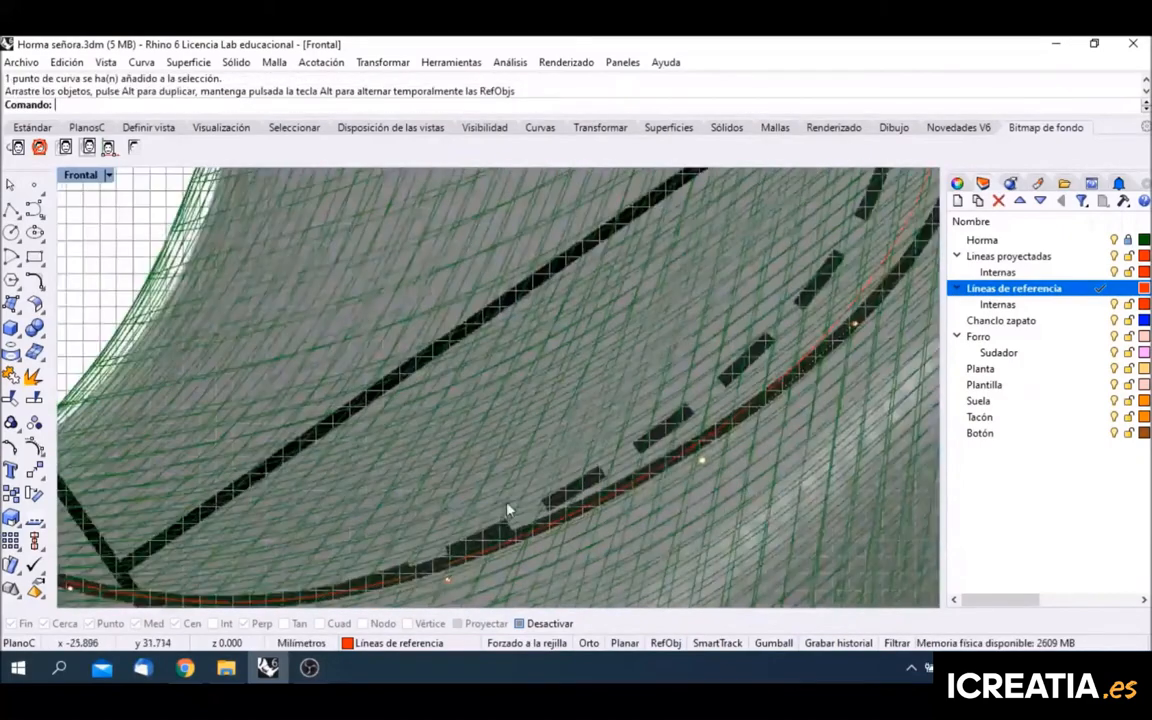
# Step: Pull the control points at the curve's upward bend outward until the curve matches the bitmap's solid line
pyautogui.scroll(4, 620, 450)
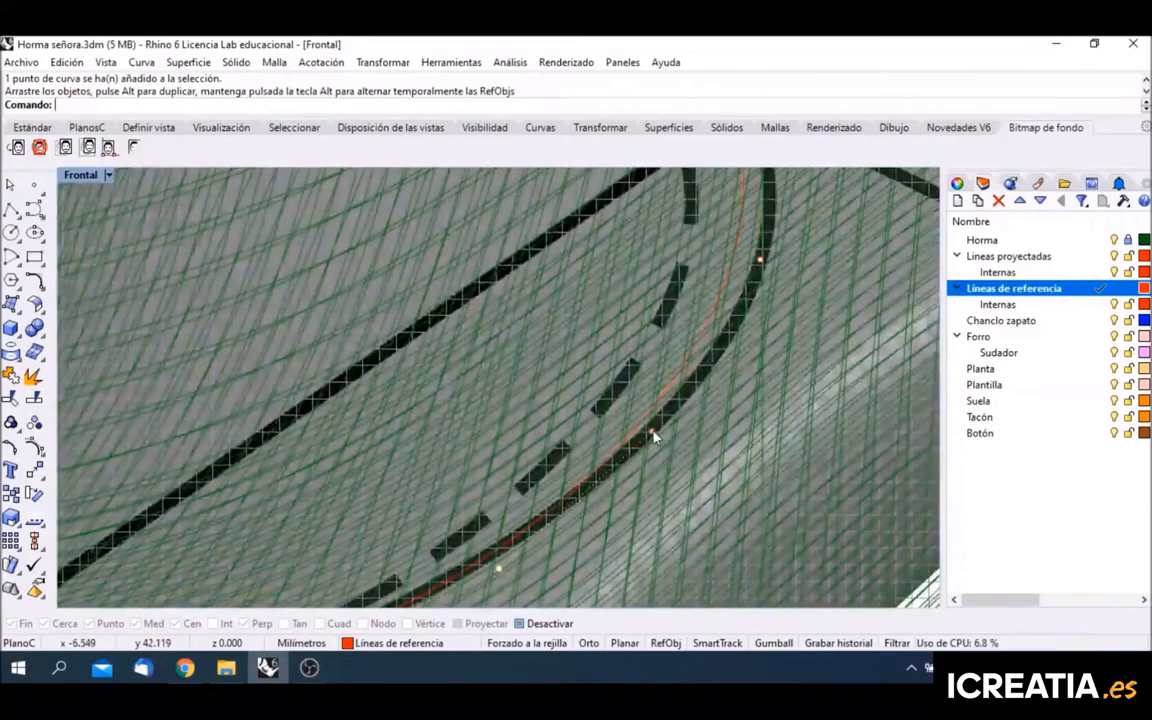
pyautogui.moveTo(652, 431); pyautogui.dragTo(718, 398)
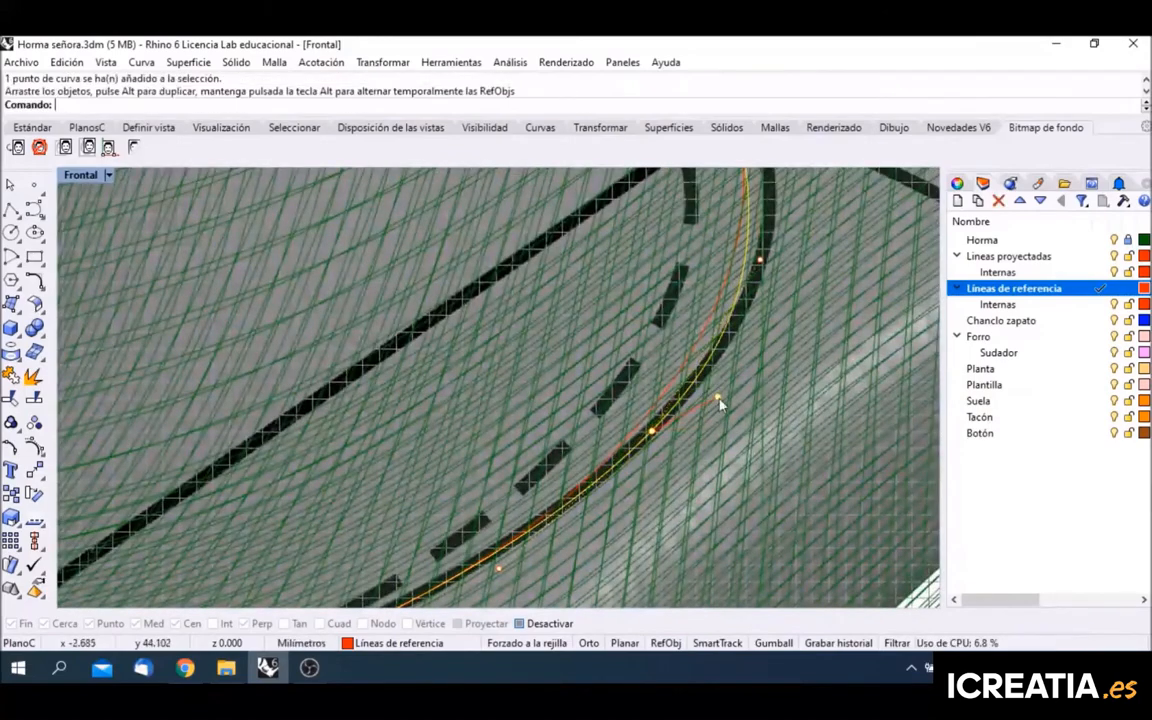
pyautogui.scroll(-3, 678, 494)
pyautogui.scroll(5, 700, 390)
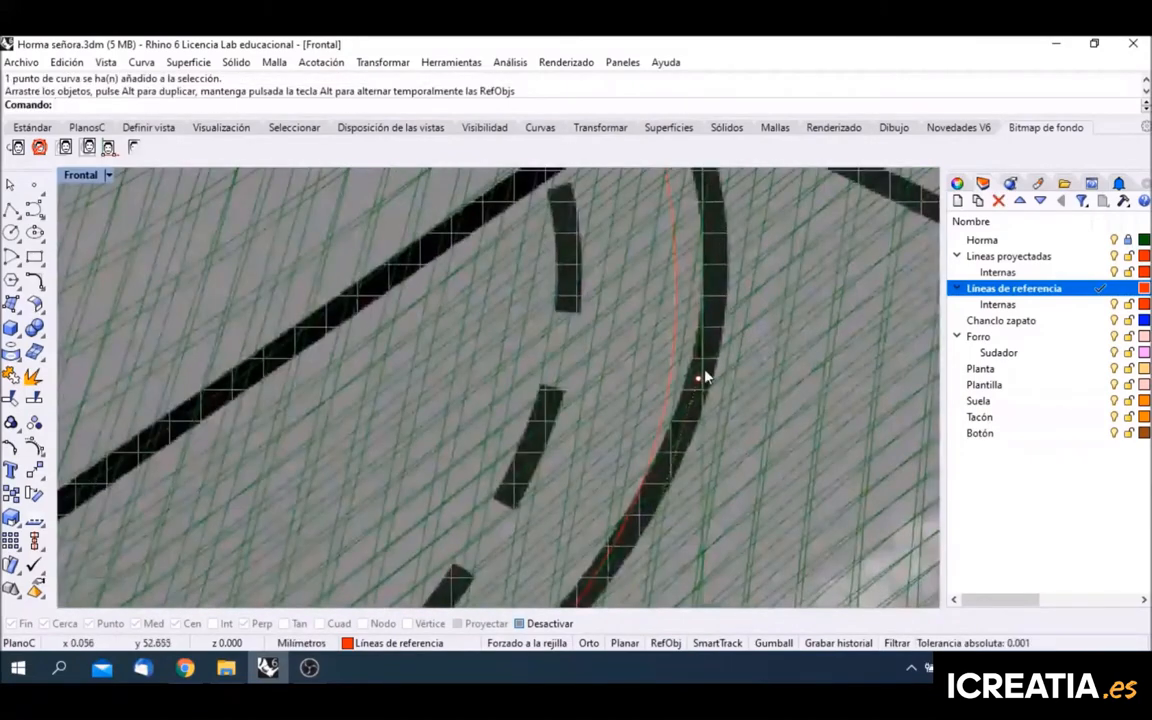
pyautogui.moveTo(698, 383); pyautogui.dragTo(781, 306)
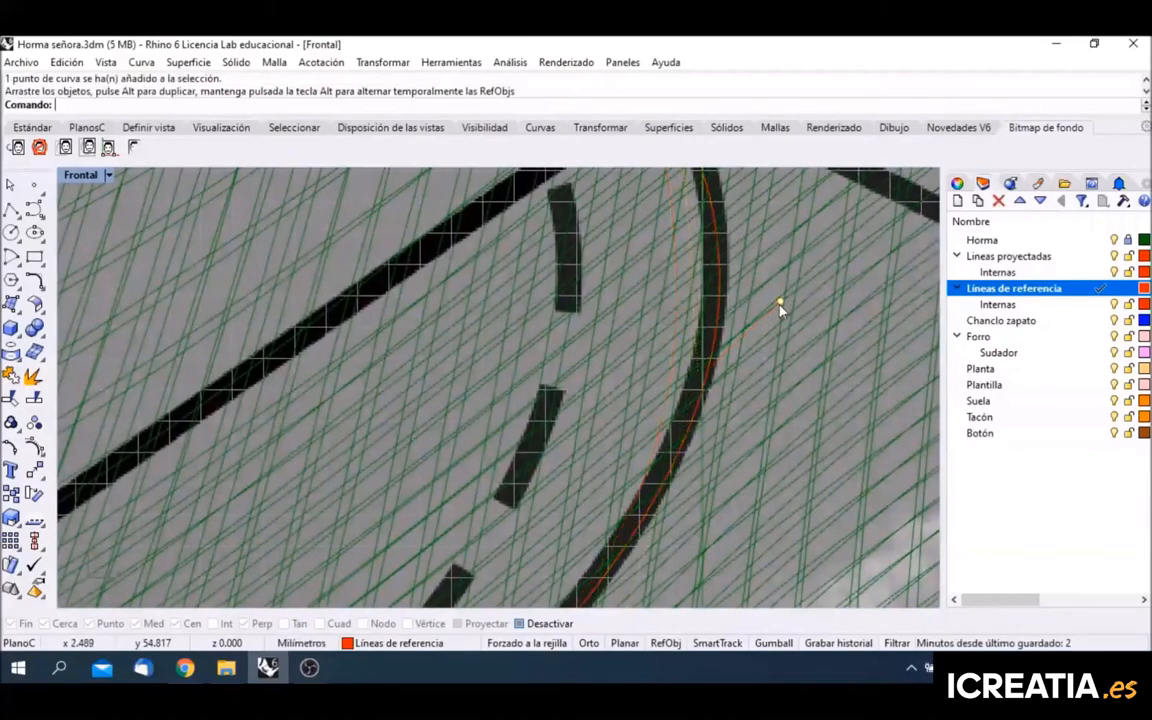
pyautogui.scroll(-3, 678, 456)
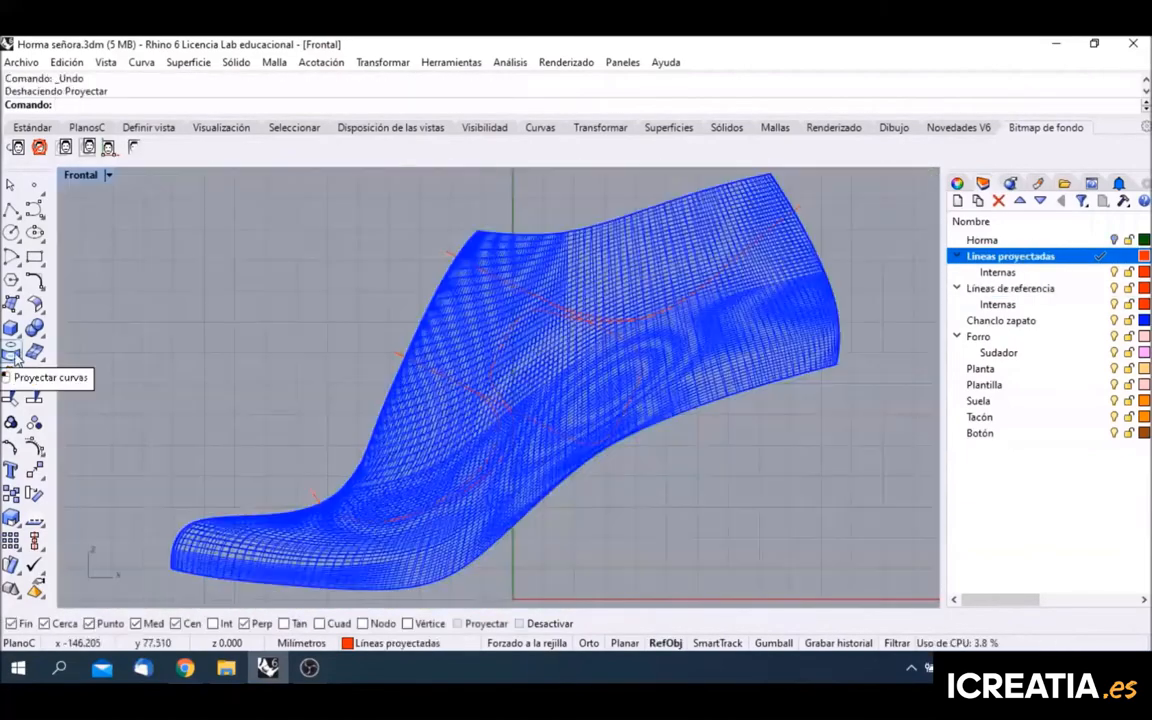
# Step: Project the upper's reference curves onto the shoe last surface along the construction plane's Z direction, outputting to the current layer
pyautogui.click(12, 353)
pyautogui.click(318, 497)
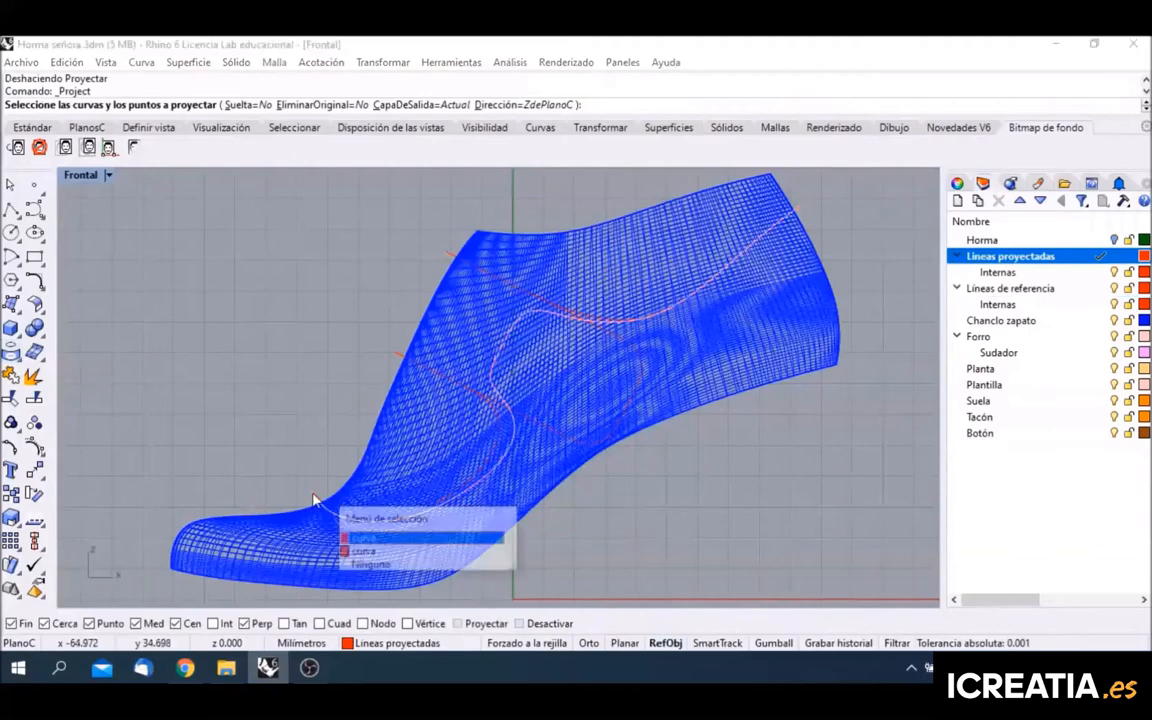
pyautogui.click(358, 538)
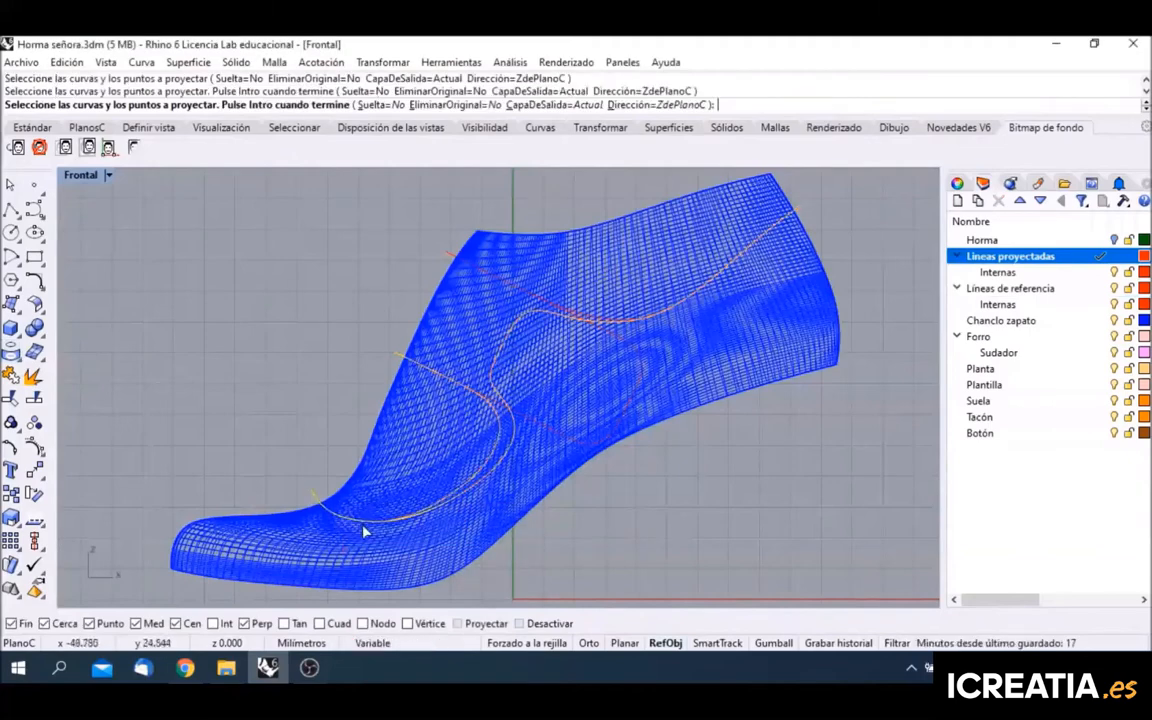
pyautogui.click(450, 254)
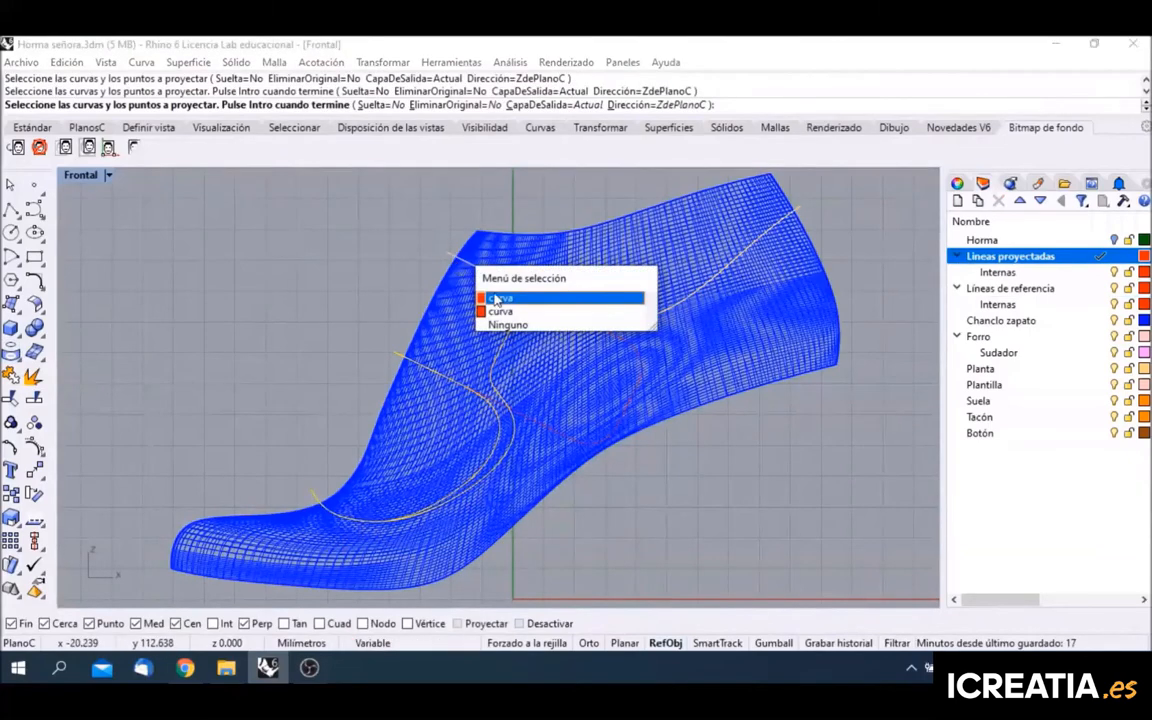
pyautogui.click(494, 296)
pyautogui.click(450, 257)
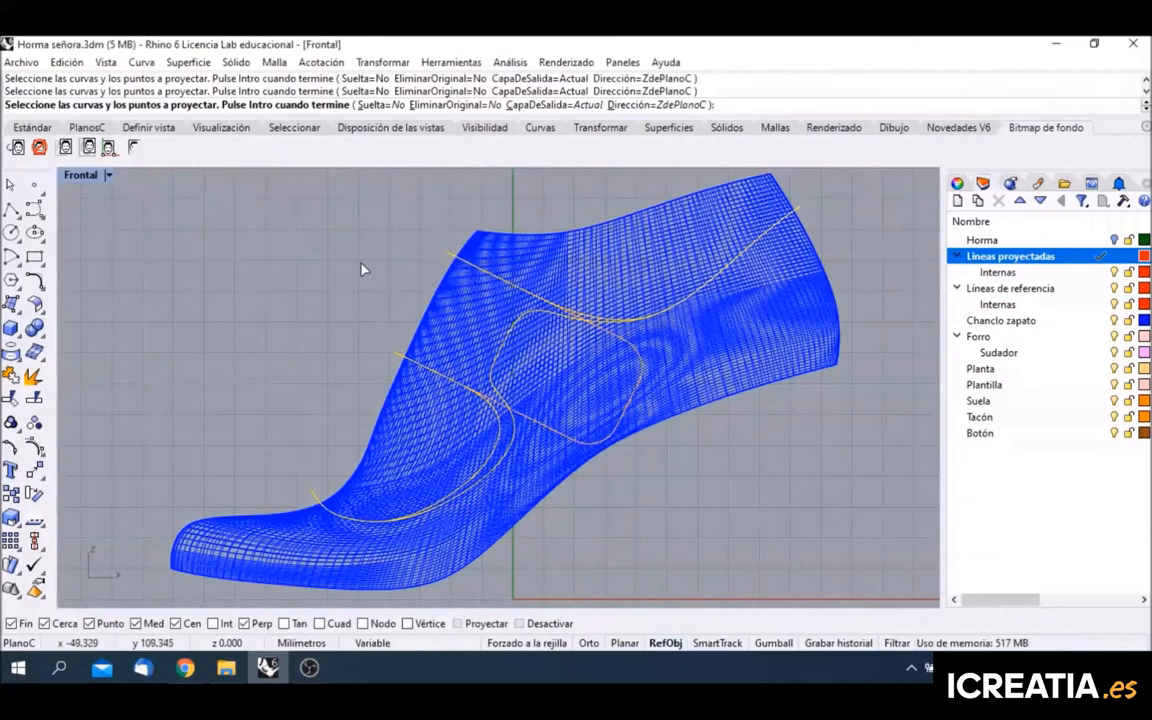
pyautogui.press('Return')
pyautogui.click(558, 263)
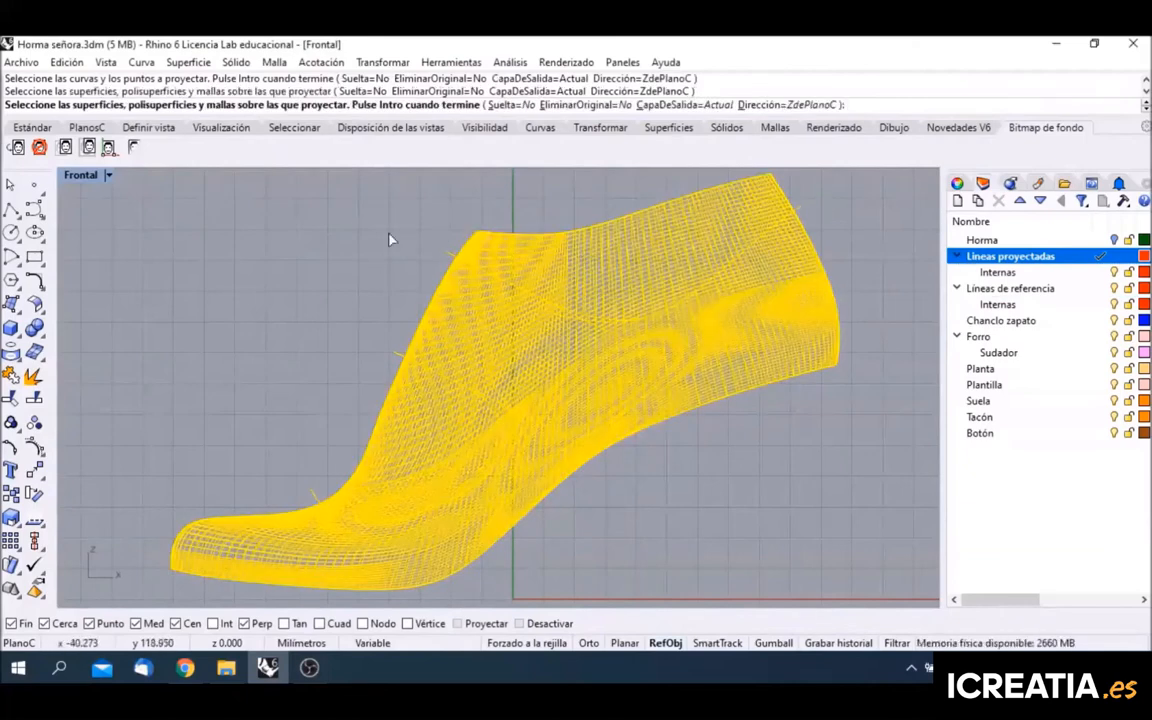
pyautogui.press('Return')
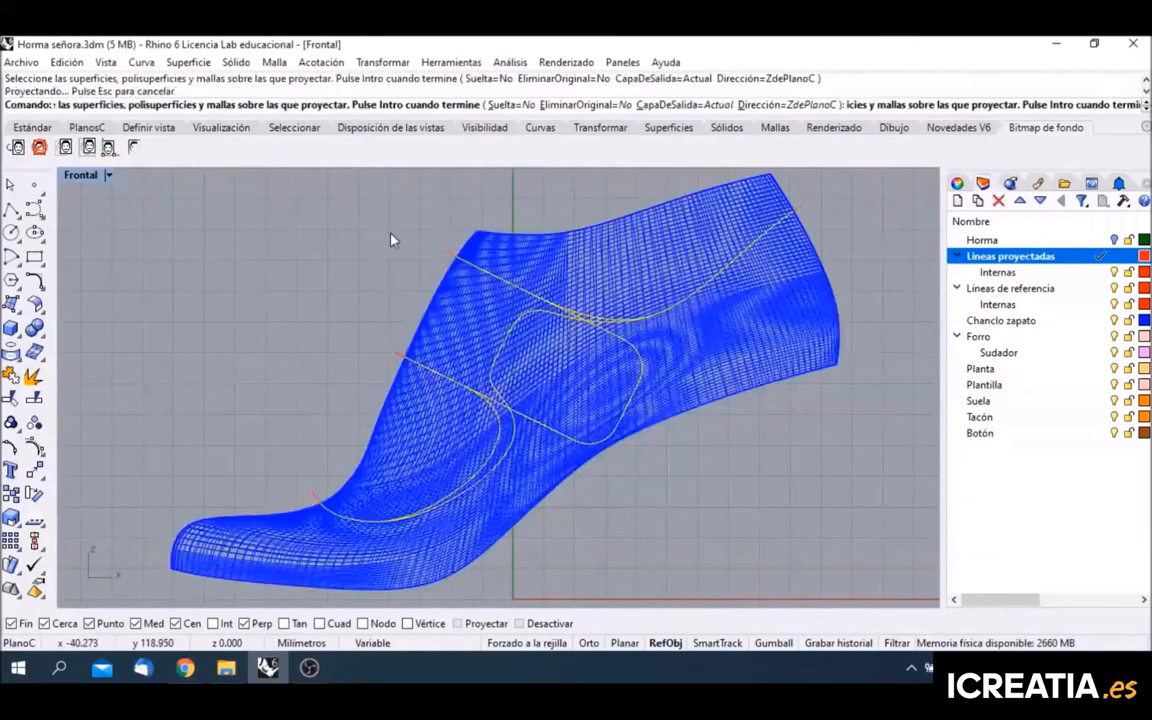
# Step: Maximize the Perspective view and orbit the shoe last to inspect the projected curves
pyautogui.doubleClick(88, 176)
pyautogui.click(542, 180)
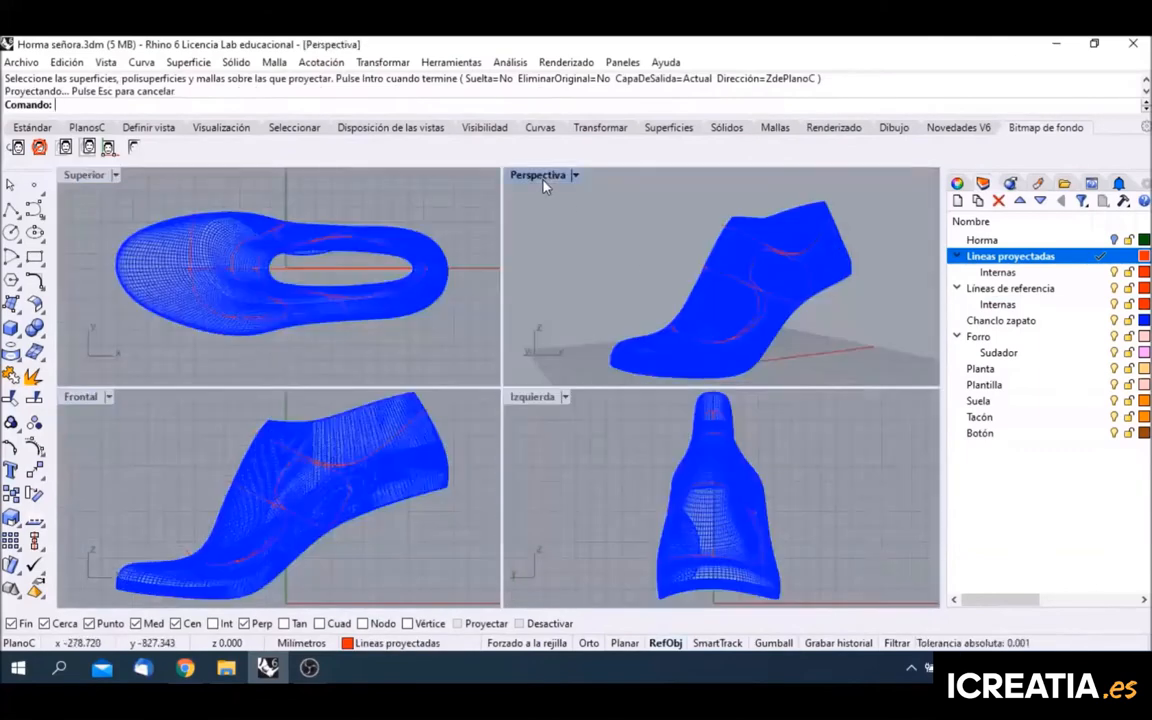
pyautogui.doubleClick(545, 180)
pyautogui.moveTo(569, 368); pyautogui.dragTo(687, 417, button='right')
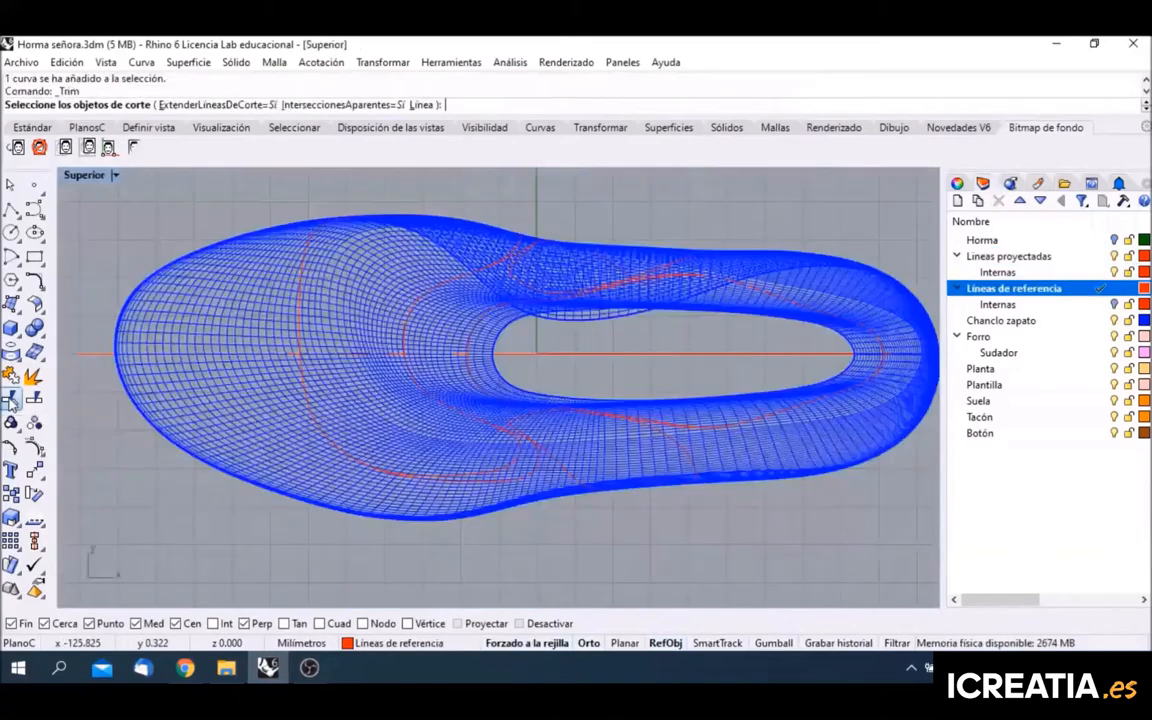
# Step: Trim the two surplus projected curves on the negative-Y side of the last, using the X-axis centreline as the cutting object
pyautogui.click(85, 354)
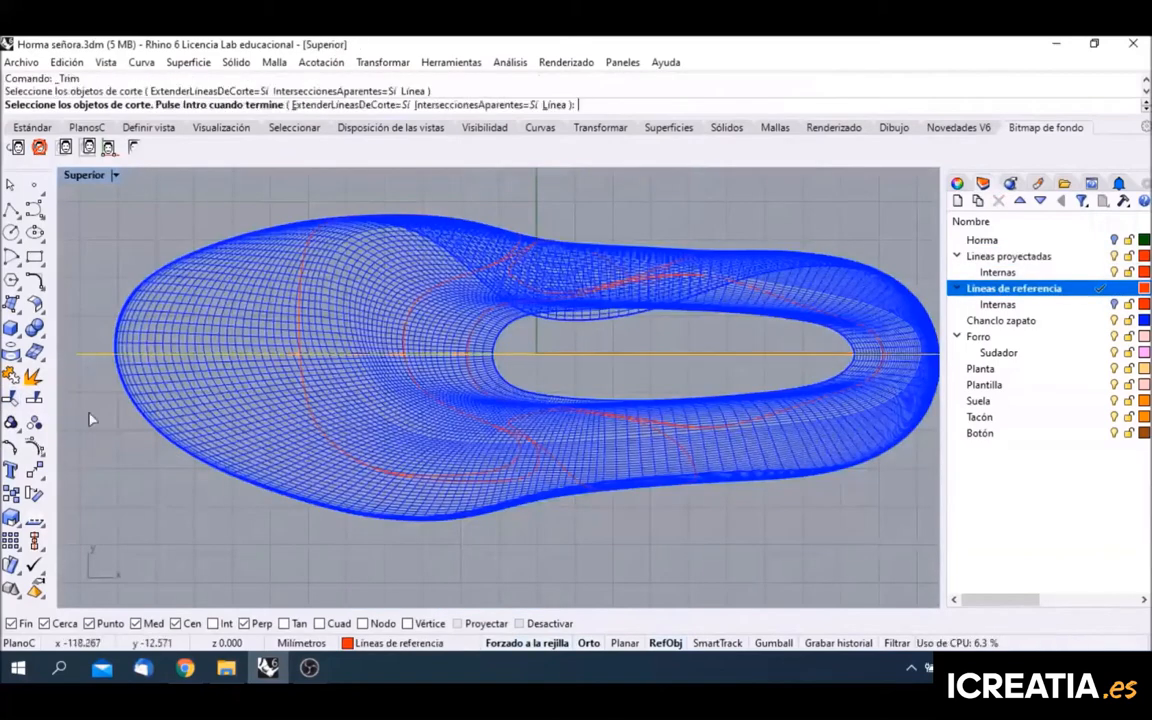
pyautogui.rightClick(94, 436)
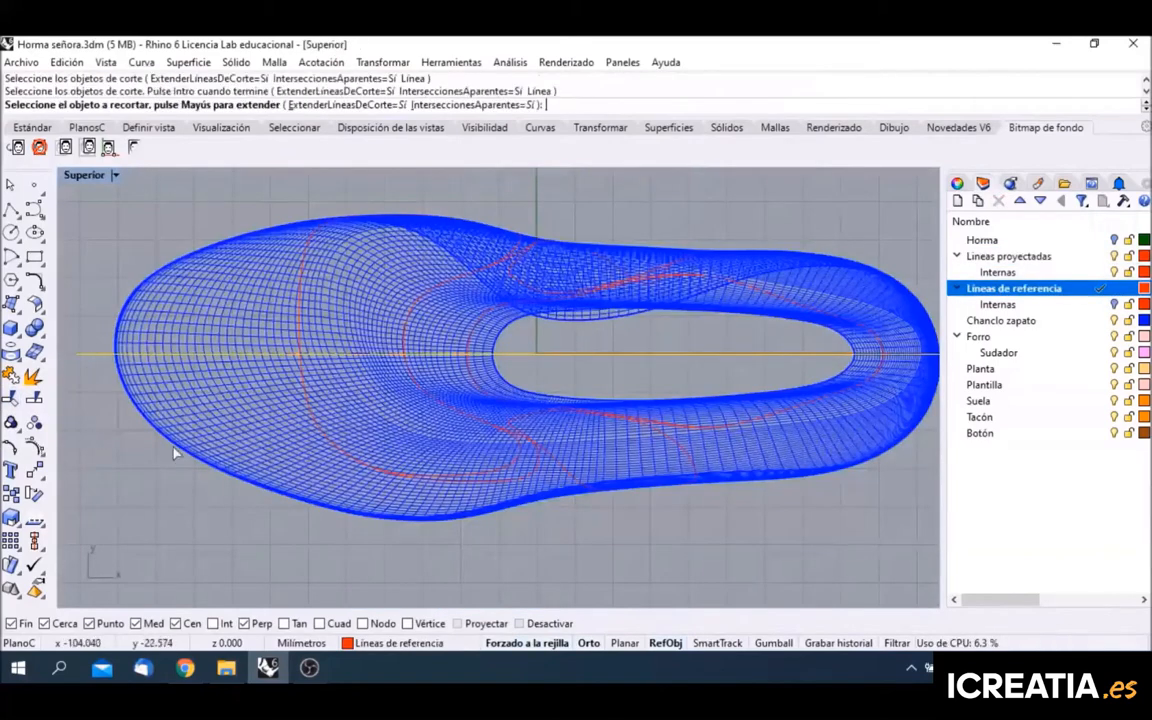
pyautogui.click(515, 467)
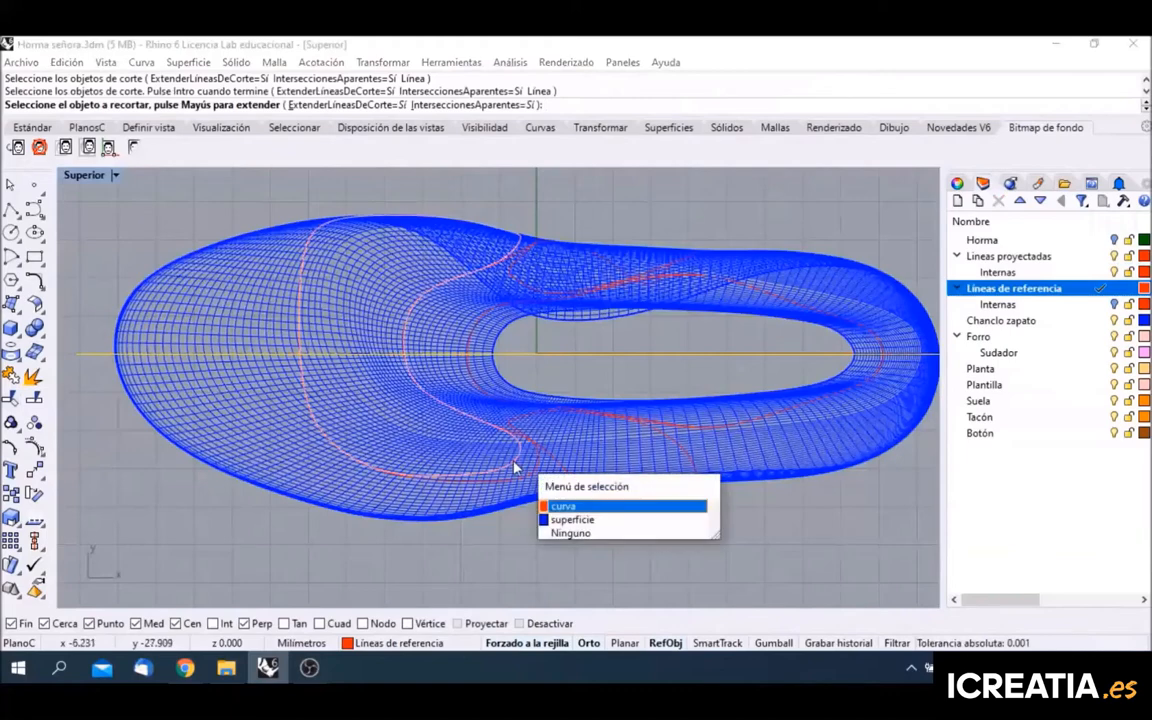
pyautogui.click(563, 507)
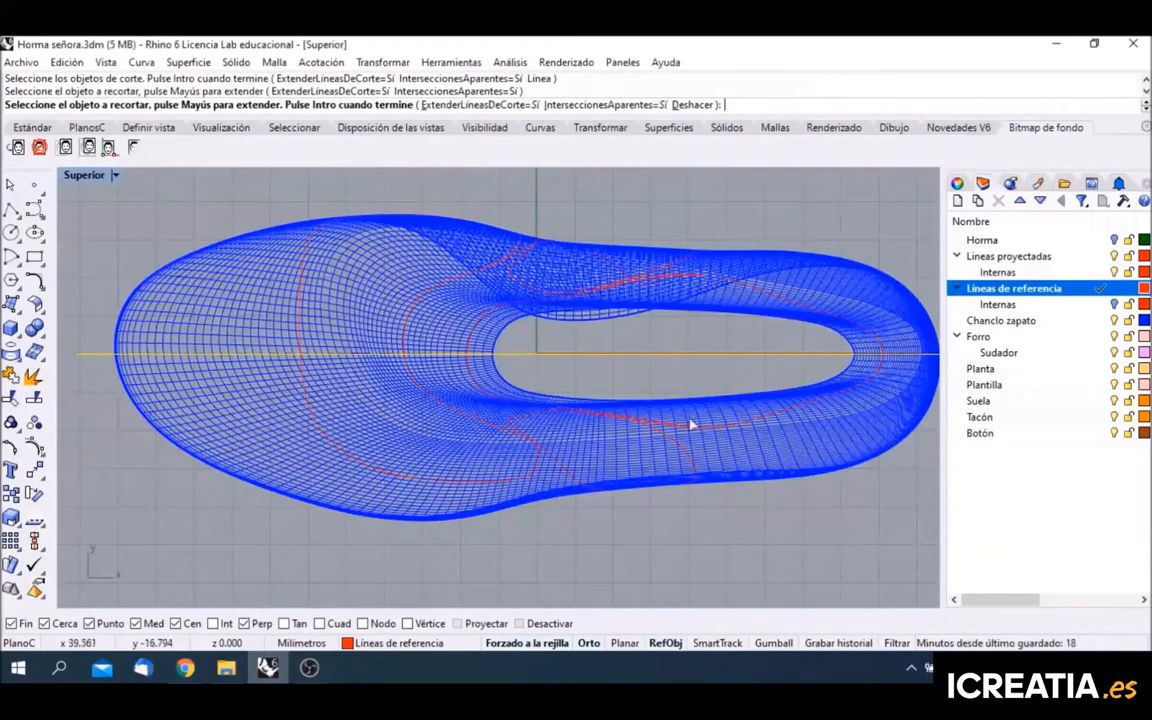
pyautogui.scroll(6, 674, 437)
pyautogui.click(603, 435)
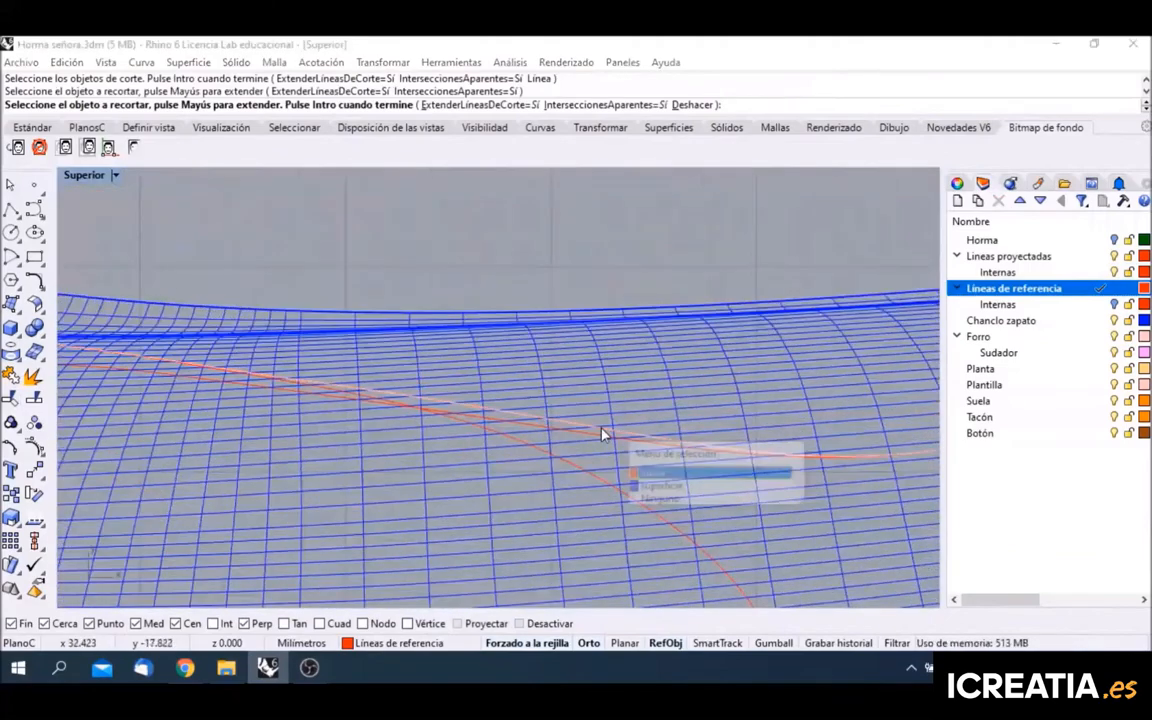
pyautogui.click(656, 474)
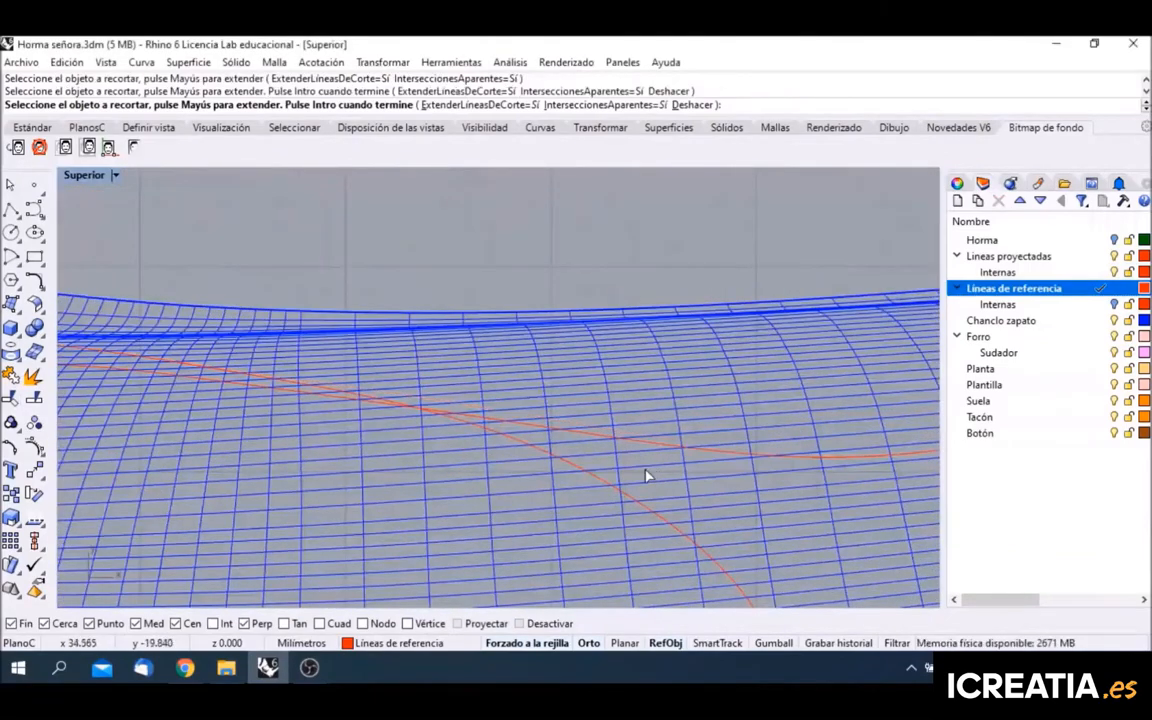
pyautogui.scroll(-6, 648, 476)
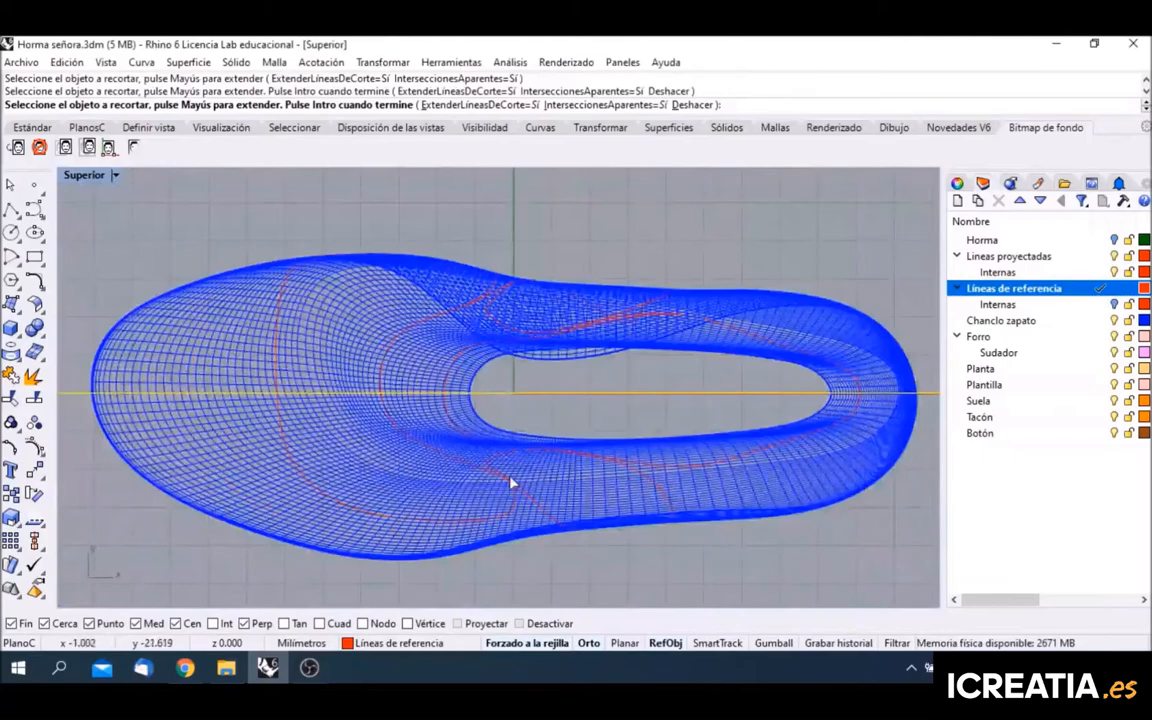
# Step: Trim the two surplus projected curves on the positive-Y side of the last against the same centreline
pyautogui.scroll(2, 510, 483)
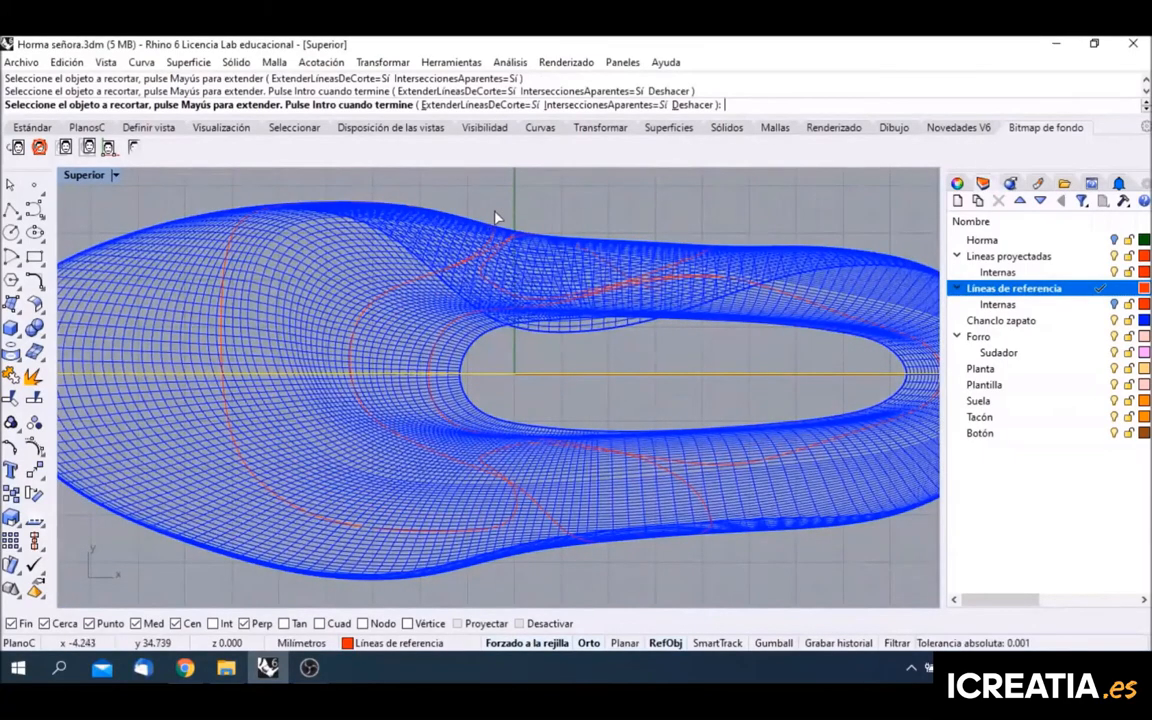
pyautogui.scroll(2, 489, 252)
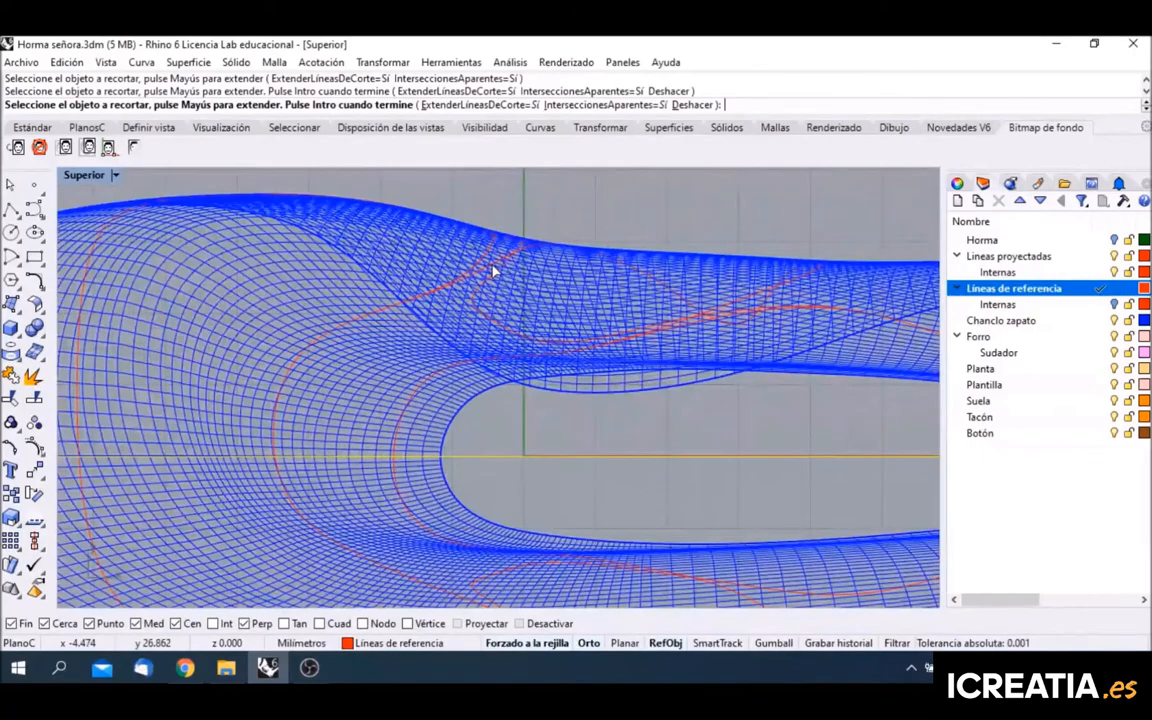
pyautogui.click(497, 271)
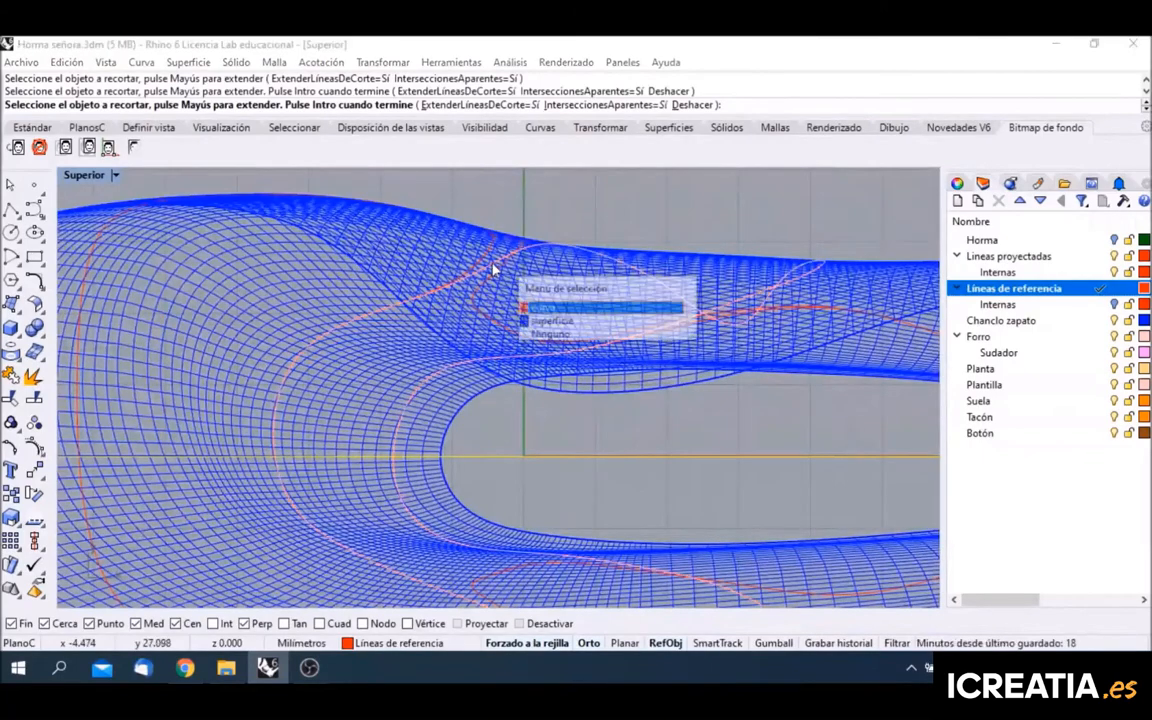
pyautogui.click(545, 309)
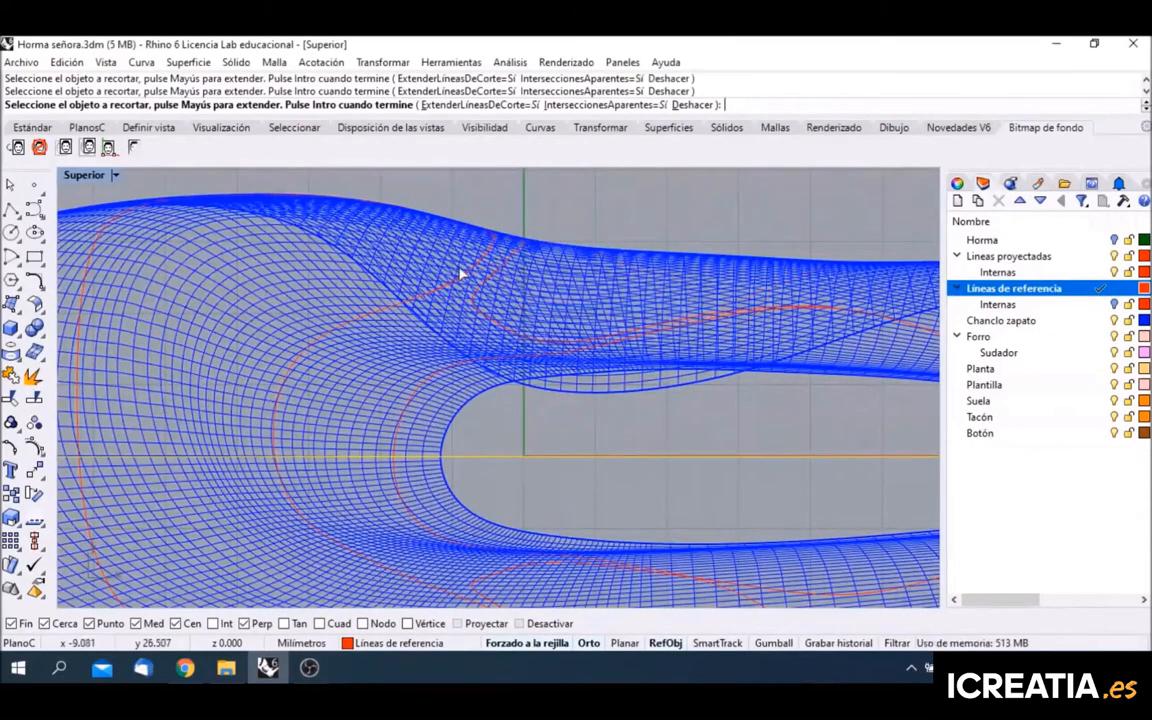
pyautogui.scroll(-2, 462, 271)
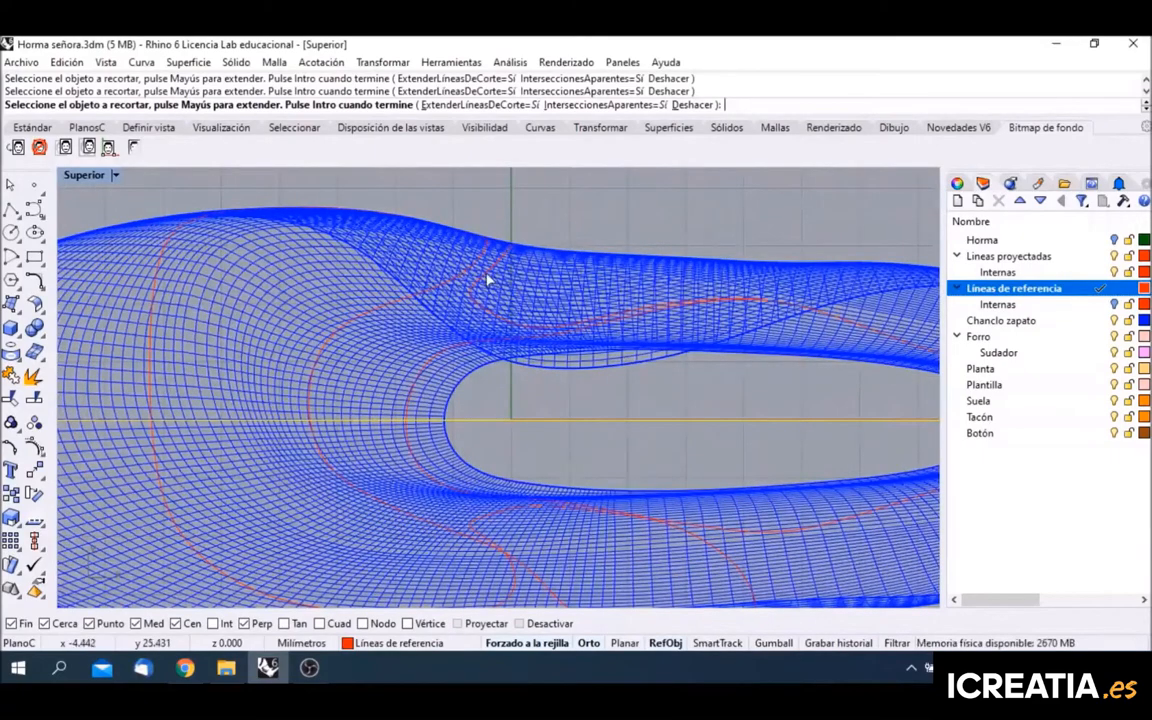
pyautogui.click(495, 290)
pyautogui.click(540, 319)
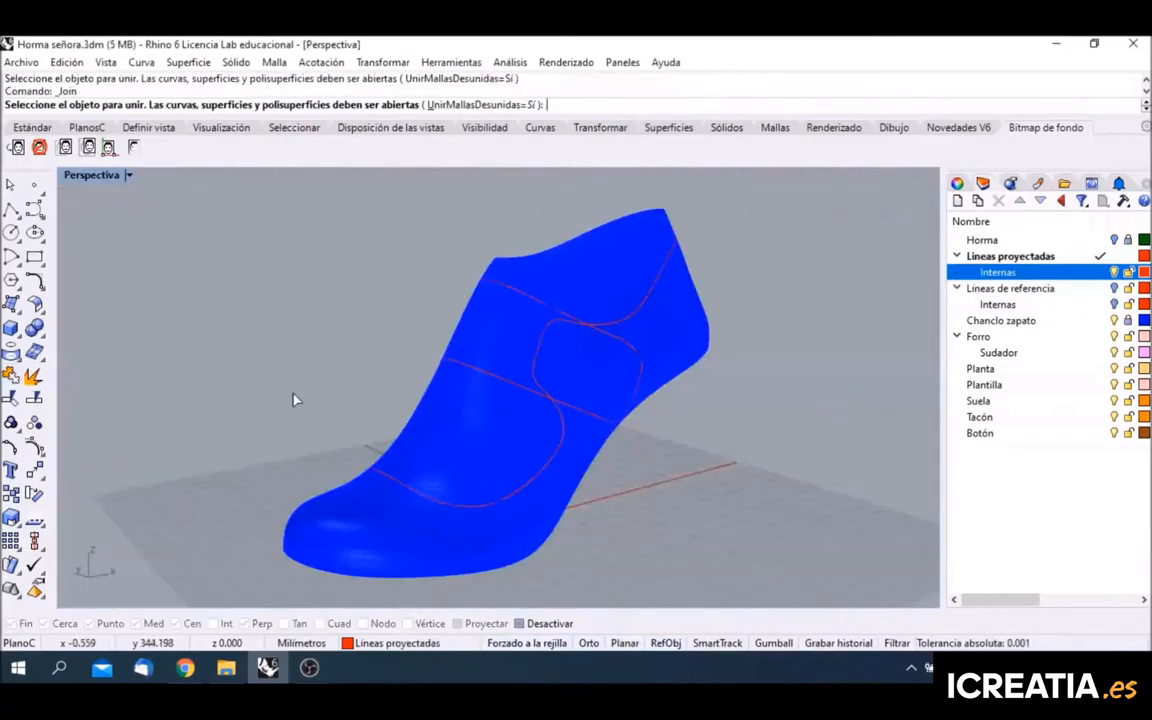
# Step: Join the projected segments of the shoe opening from both sides of the last into one curve
pyautogui.click(533, 485)
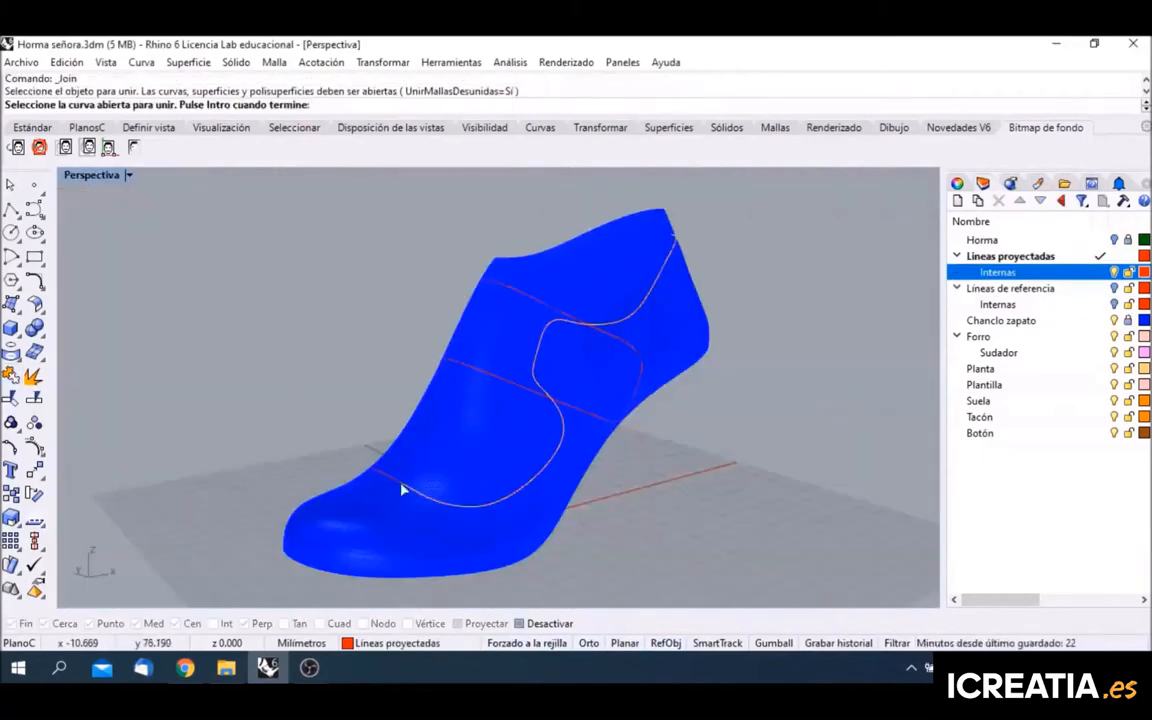
pyautogui.moveTo(404, 483); pyautogui.dragTo(555, 515, button='right')
pyautogui.click(560, 510)
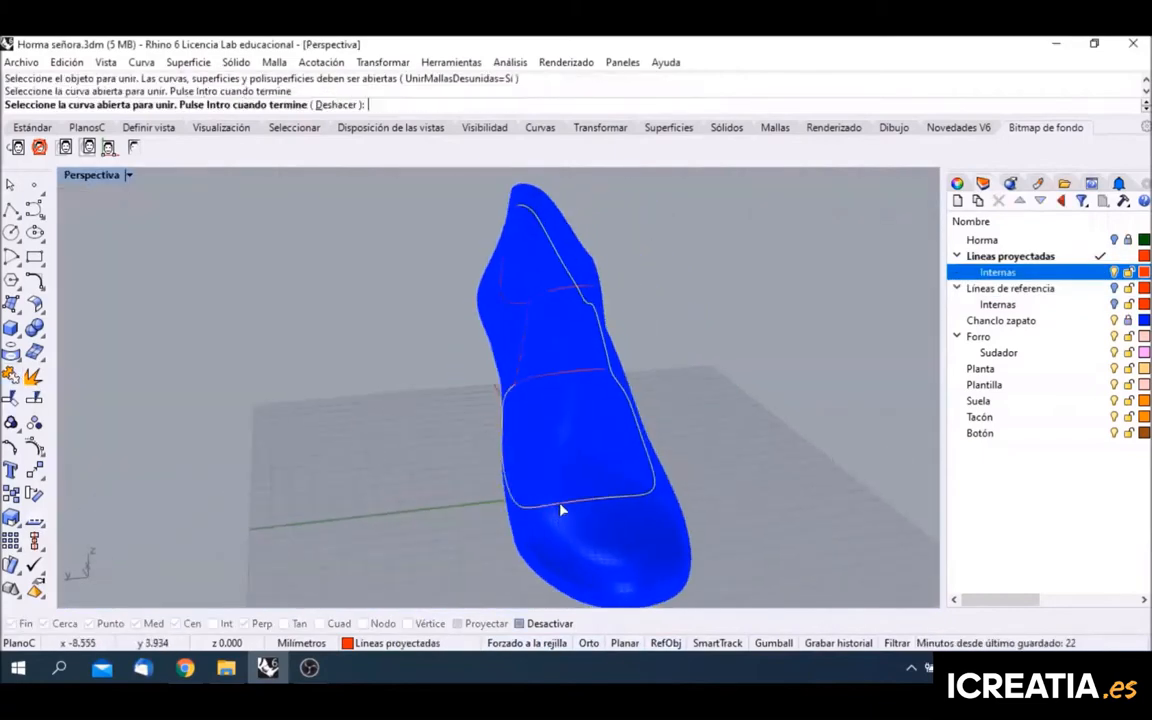
pyautogui.moveTo(470, 452); pyautogui.dragTo(530, 338, button='right')
pyautogui.scroll(3, 525, 340)
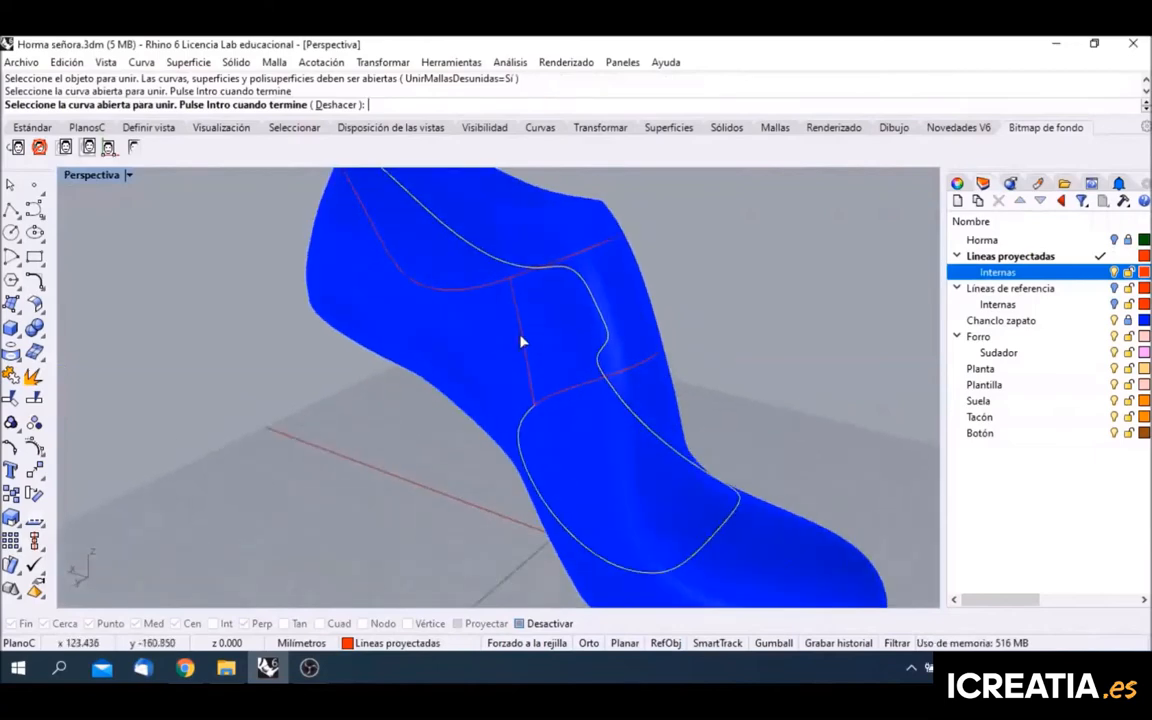
pyautogui.click(521, 342)
pyautogui.click(568, 381)
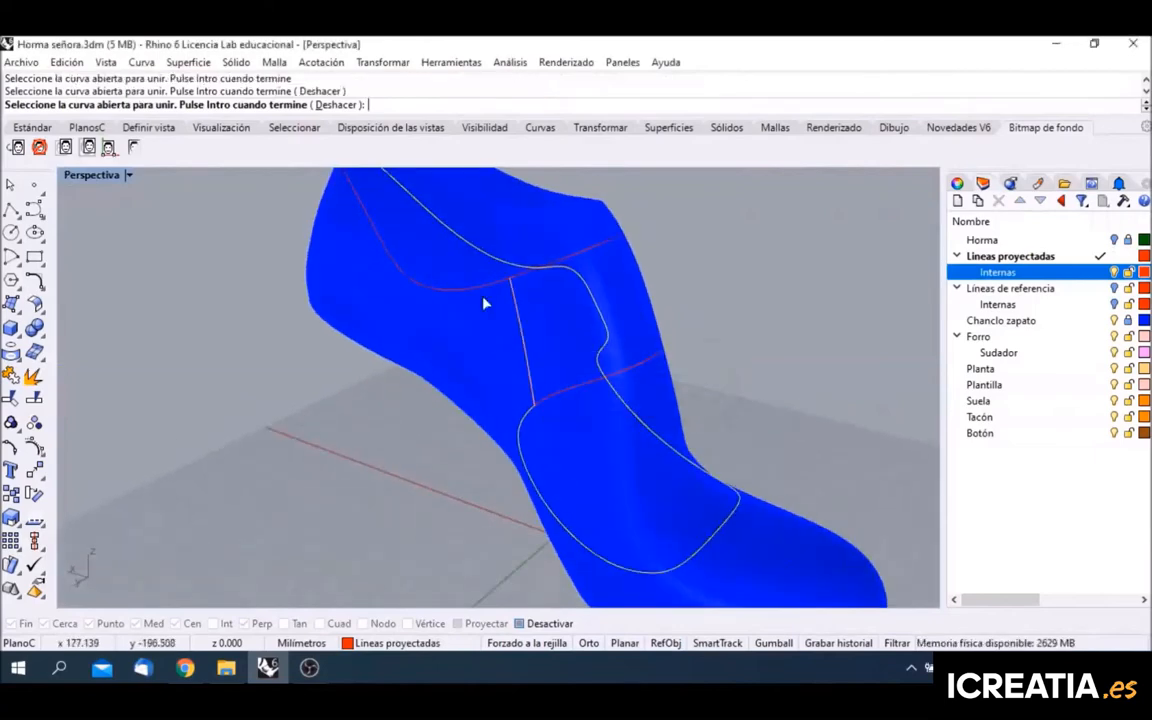
pyautogui.click(476, 287)
pyautogui.rightClick(476, 287)
# Step: Join the strap's projected segments on both sides of the last into one closed curve
pyautogui.scroll(4, 529, 272)
pyautogui.click(529, 271)
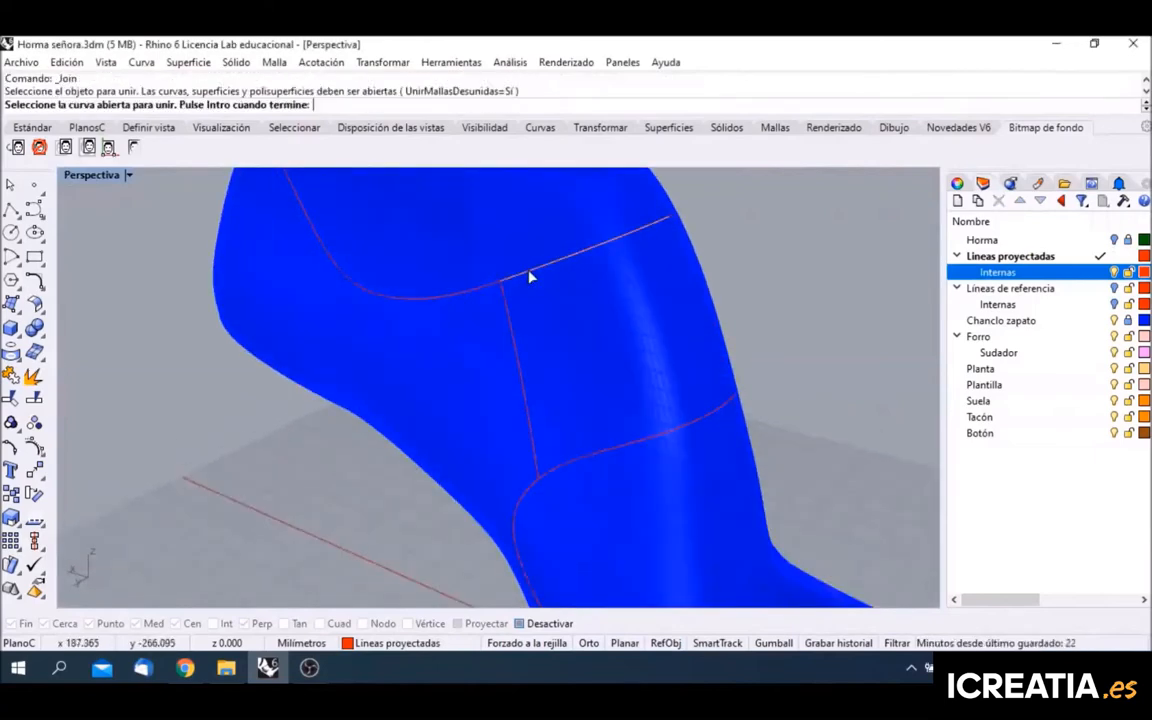
pyautogui.click(507, 316)
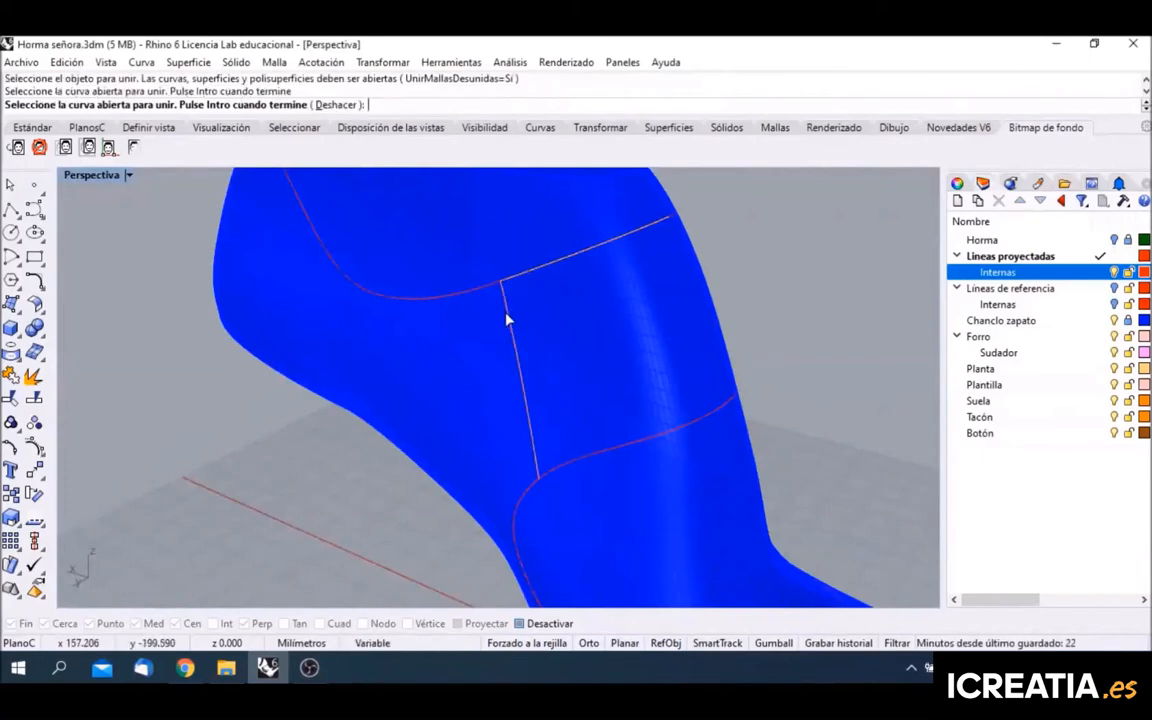
pyautogui.click(573, 468)
pyautogui.moveTo(728, 342); pyautogui.dragTo(563, 470, button='right')
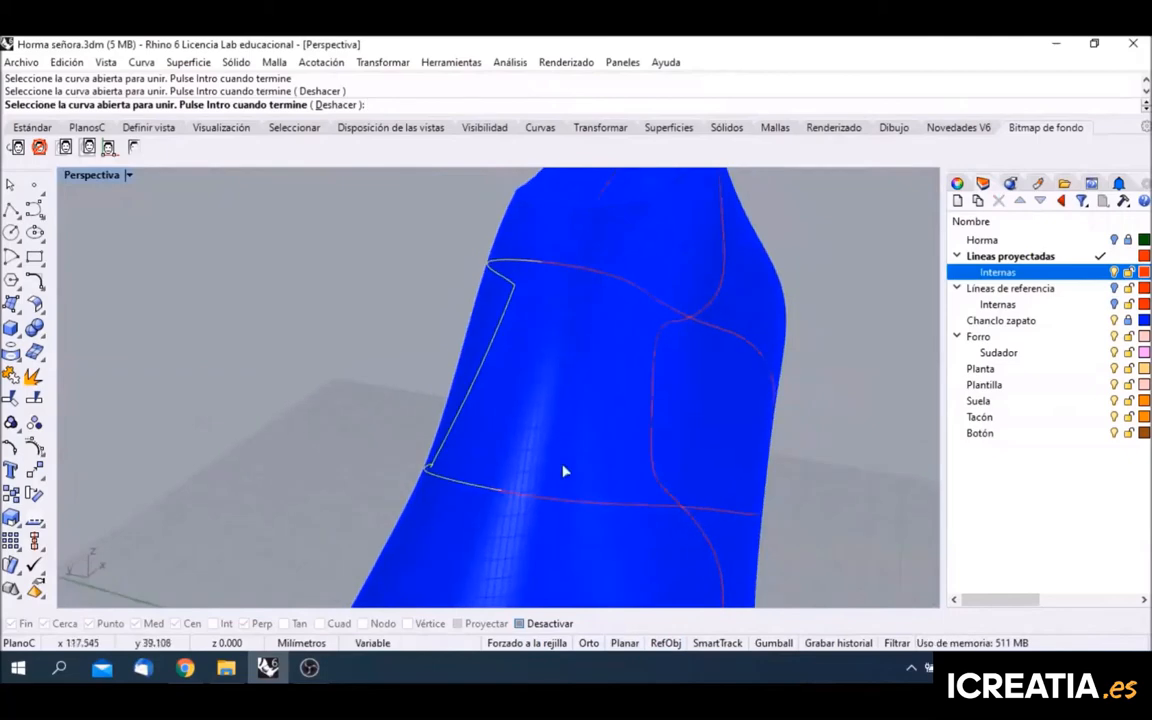
pyautogui.rightClick(565, 505)
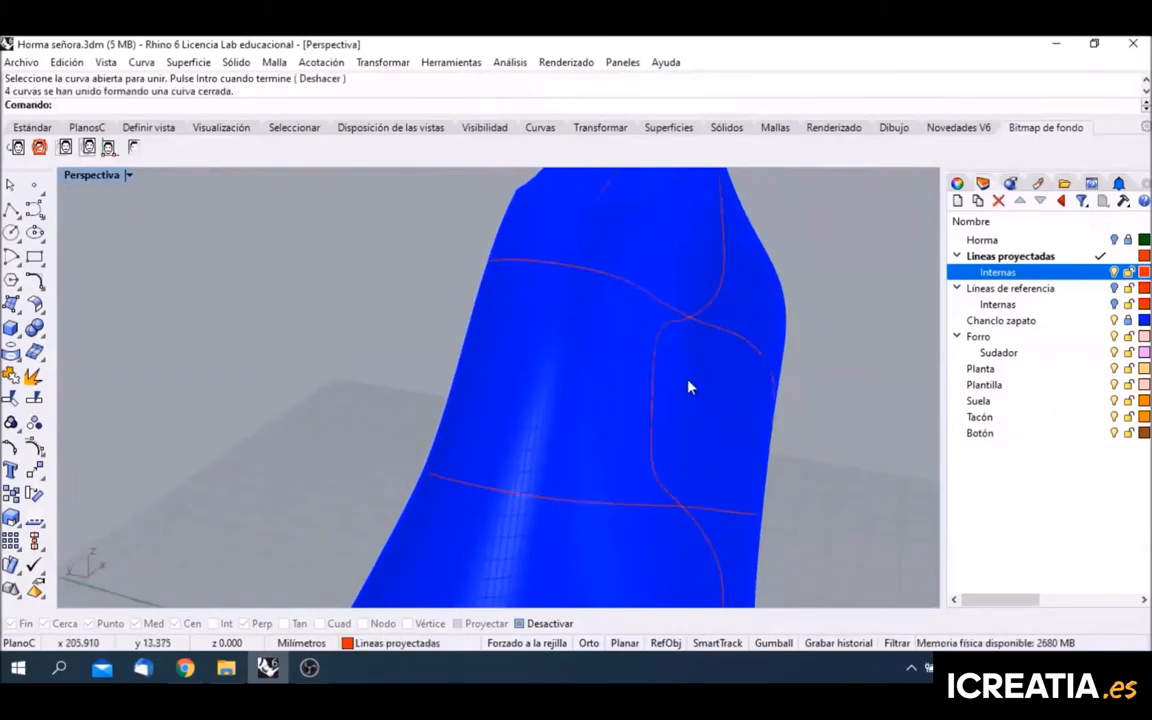
# Step: Select the joined strap and opening curves and inspect them around the last for continuity
pyautogui.click(625, 284)
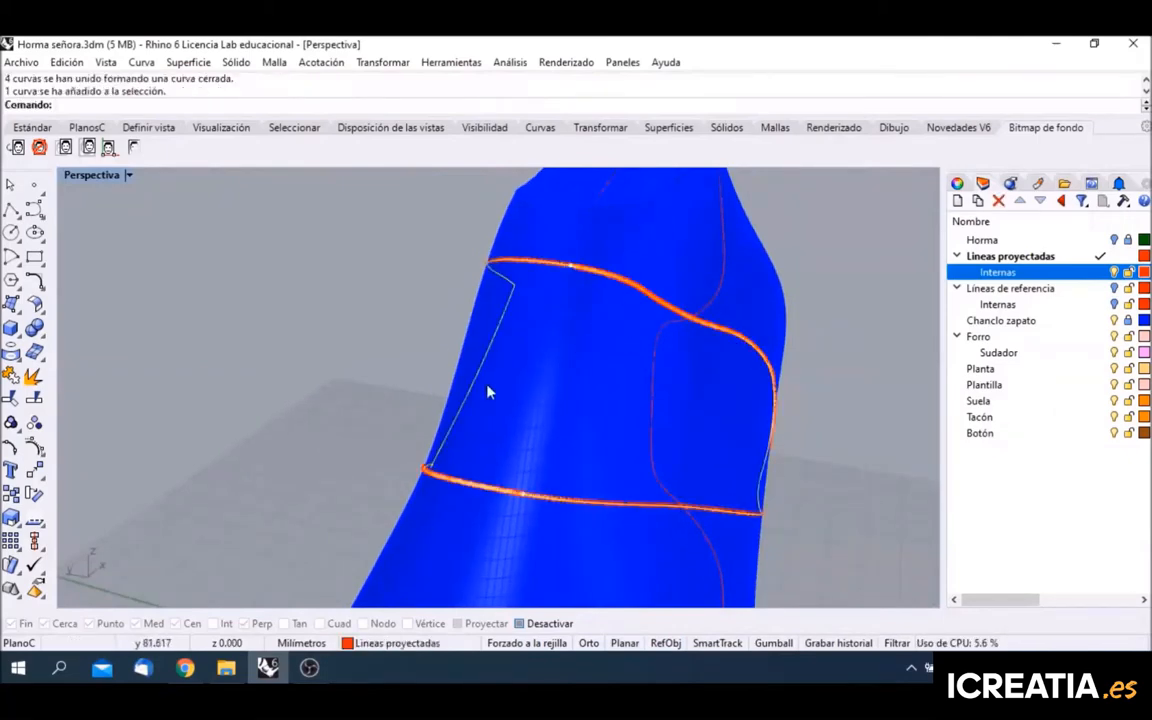
pyautogui.moveTo(489, 392); pyautogui.dragTo(633, 391, button='right')
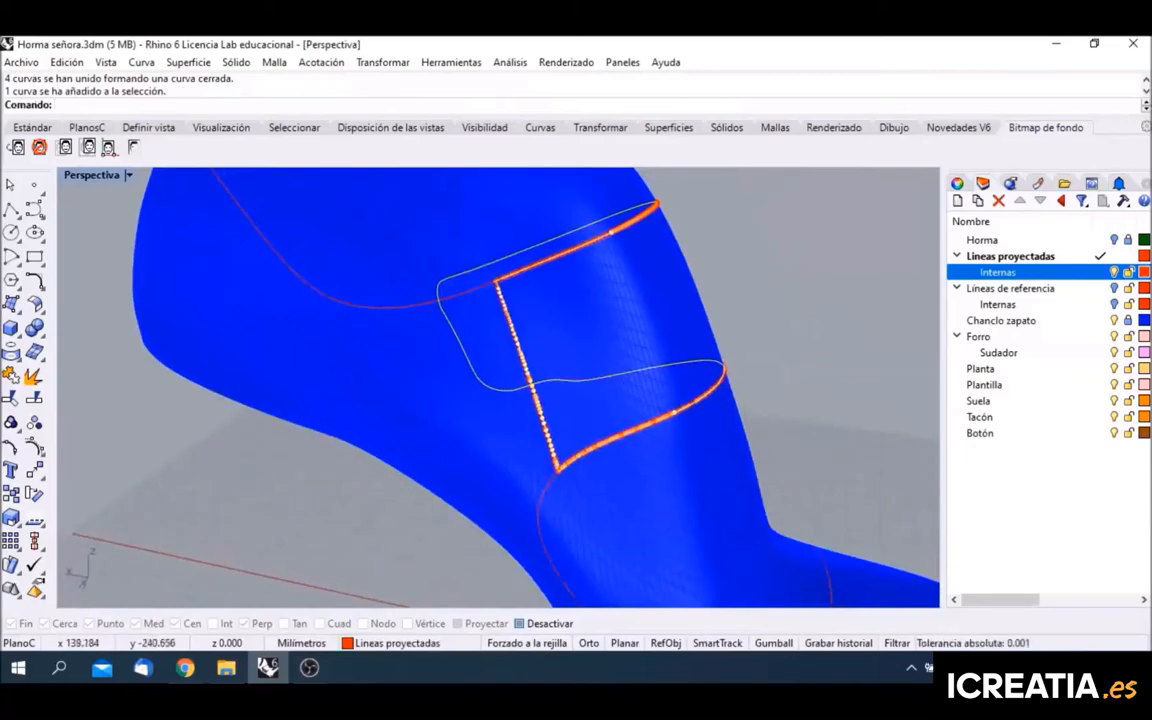
pyautogui.click(541, 500)
pyautogui.moveTo(789, 306); pyautogui.dragTo(460, 300, button='right')
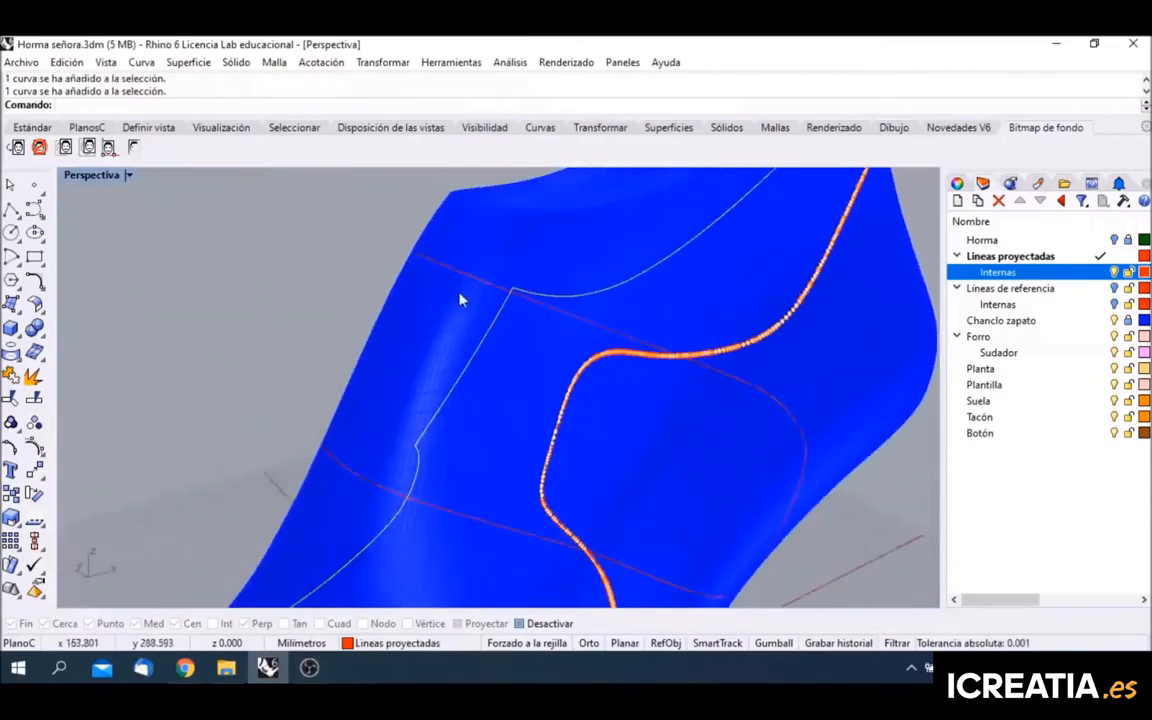
pyautogui.scroll(-5, 462, 296)
pyautogui.press('Escape')
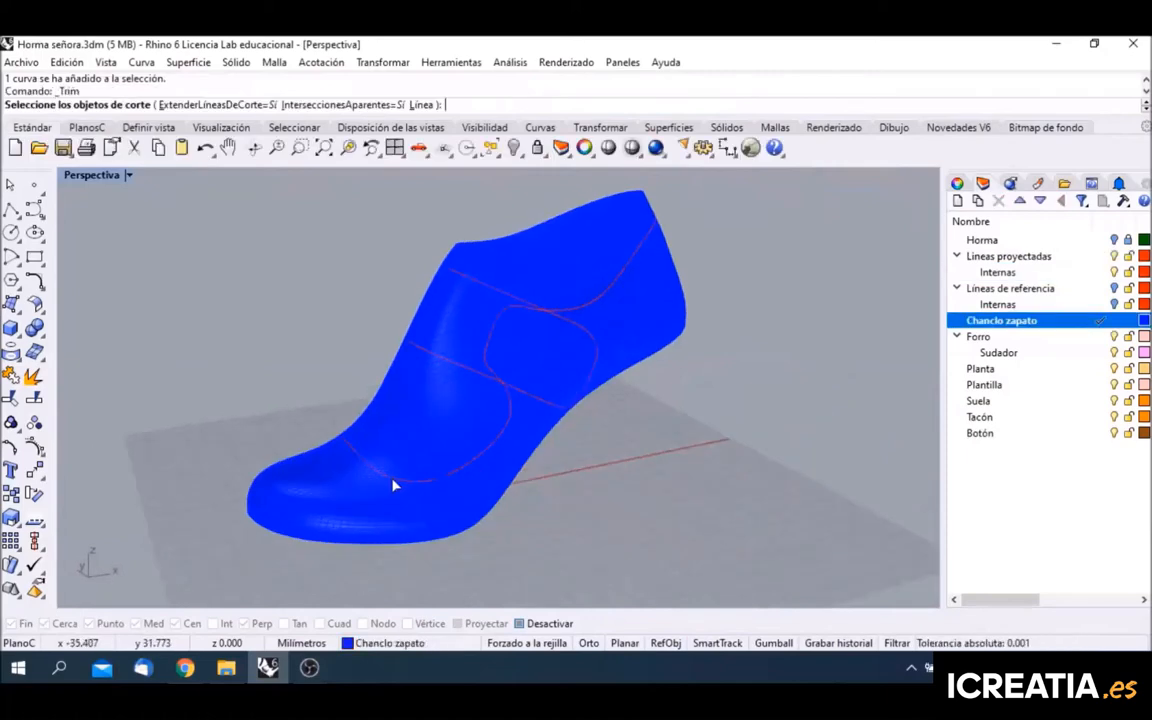
# Step: Trim away the instep area of the Chanclo zapato surface inside the joined opening curve
pyautogui.click(393, 485)
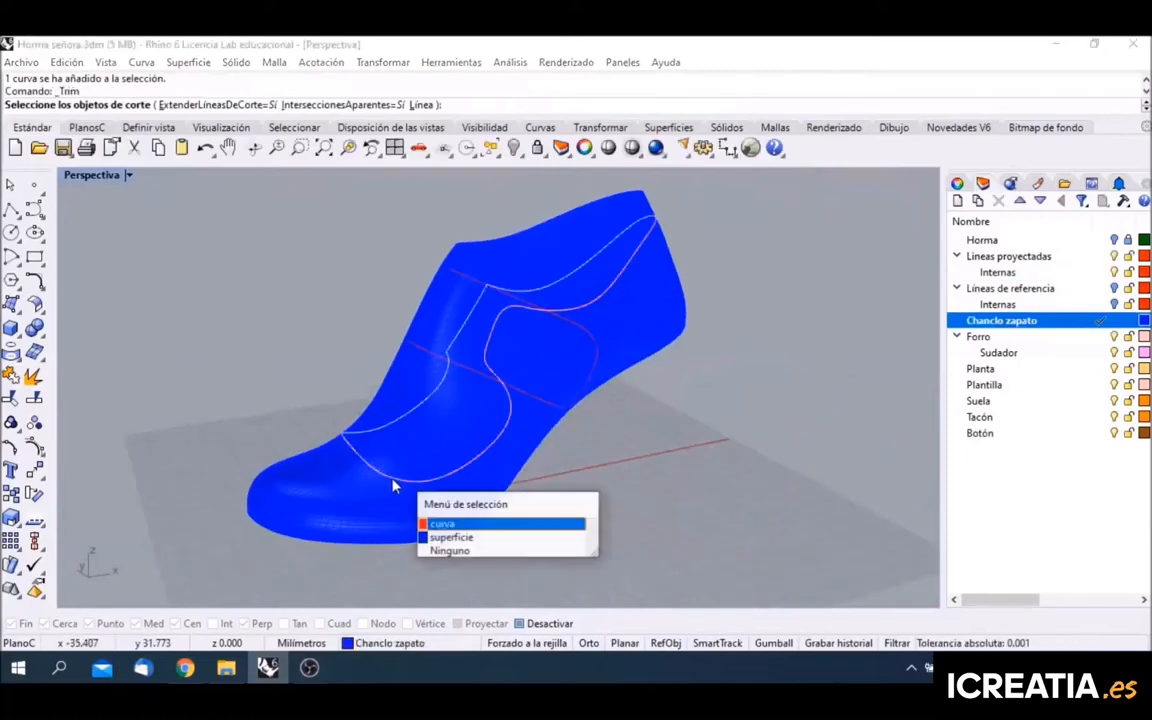
pyautogui.click(470, 521)
pyautogui.press('Return')
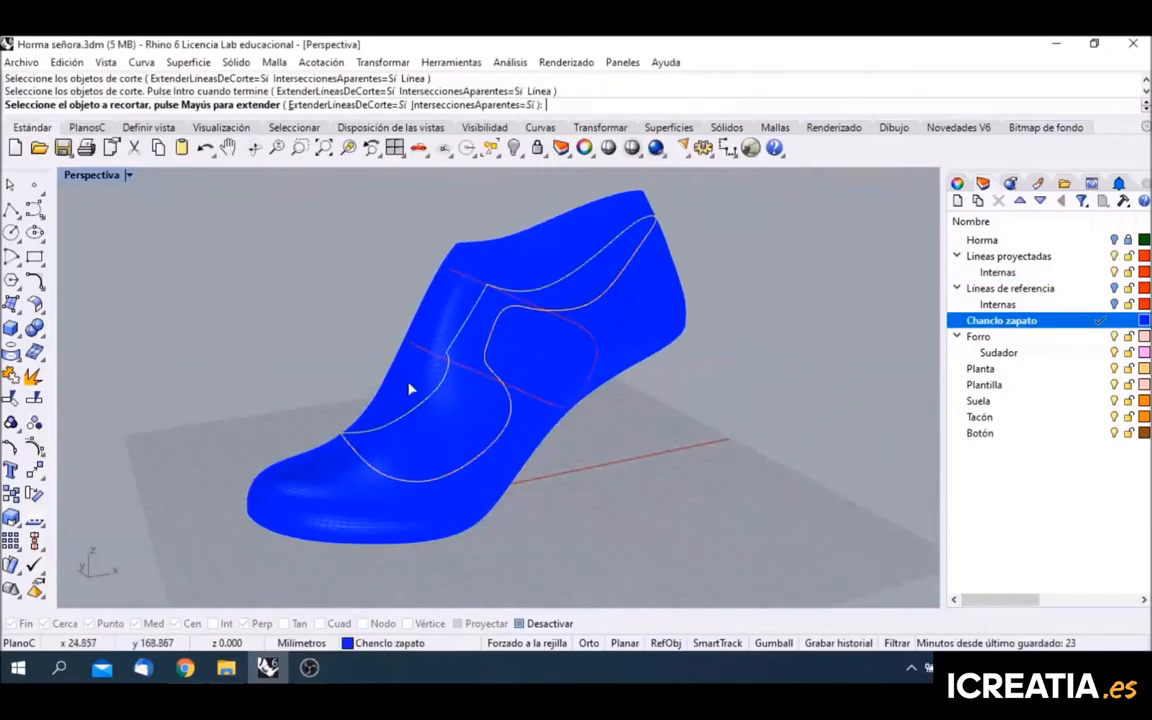
pyautogui.click(404, 378)
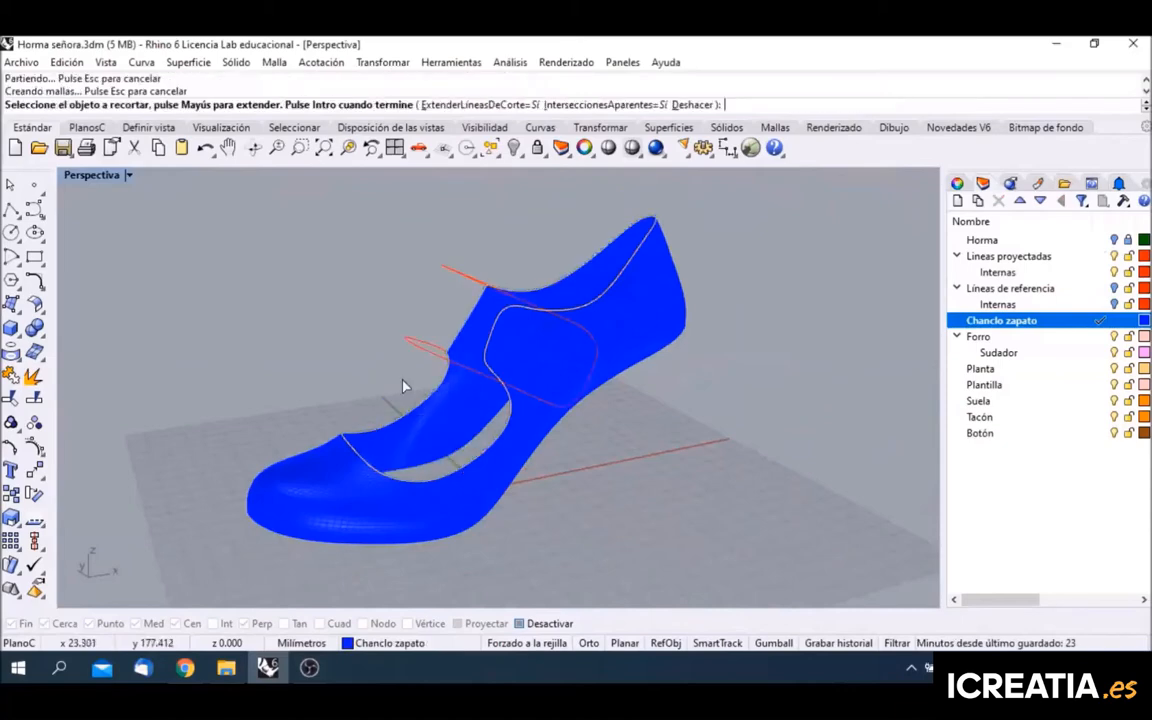
pyautogui.press('Return')
# Step: Trim the full Chanclo zapato surface with the closed strap curve, removing the area outside the strap
pyautogui.press('Return')
pyautogui.scroll(3, 476, 380)
pyautogui.click(476, 380)
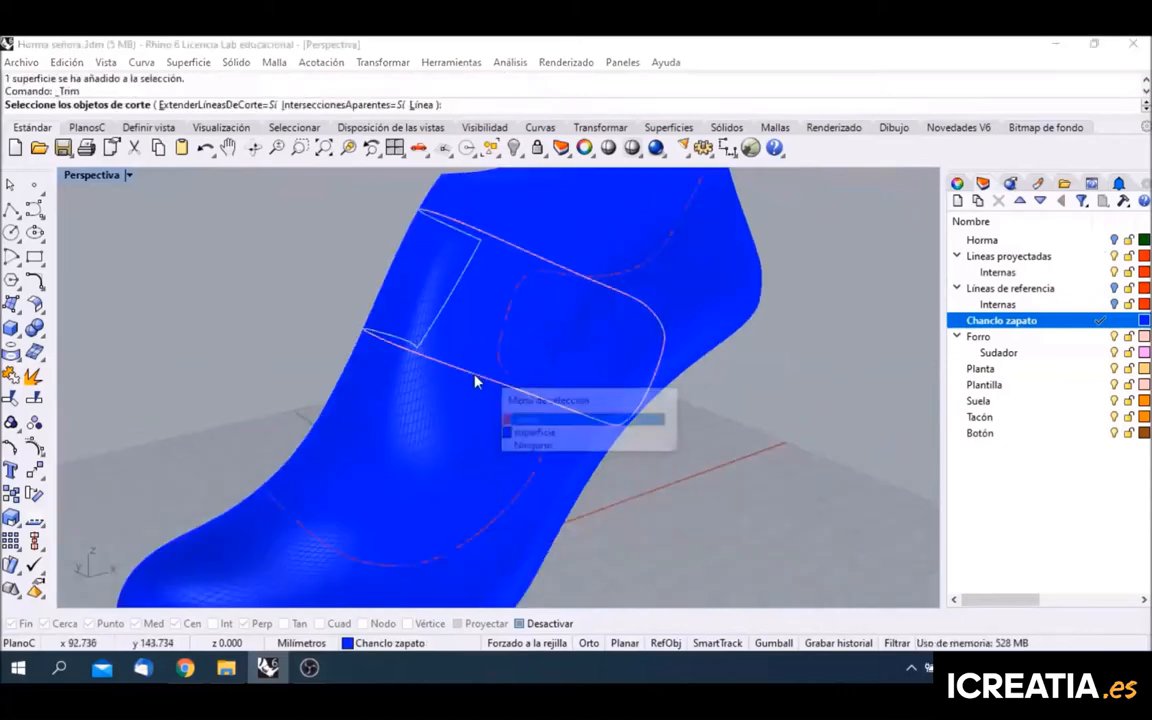
pyautogui.click(537, 421)
pyautogui.press('Return')
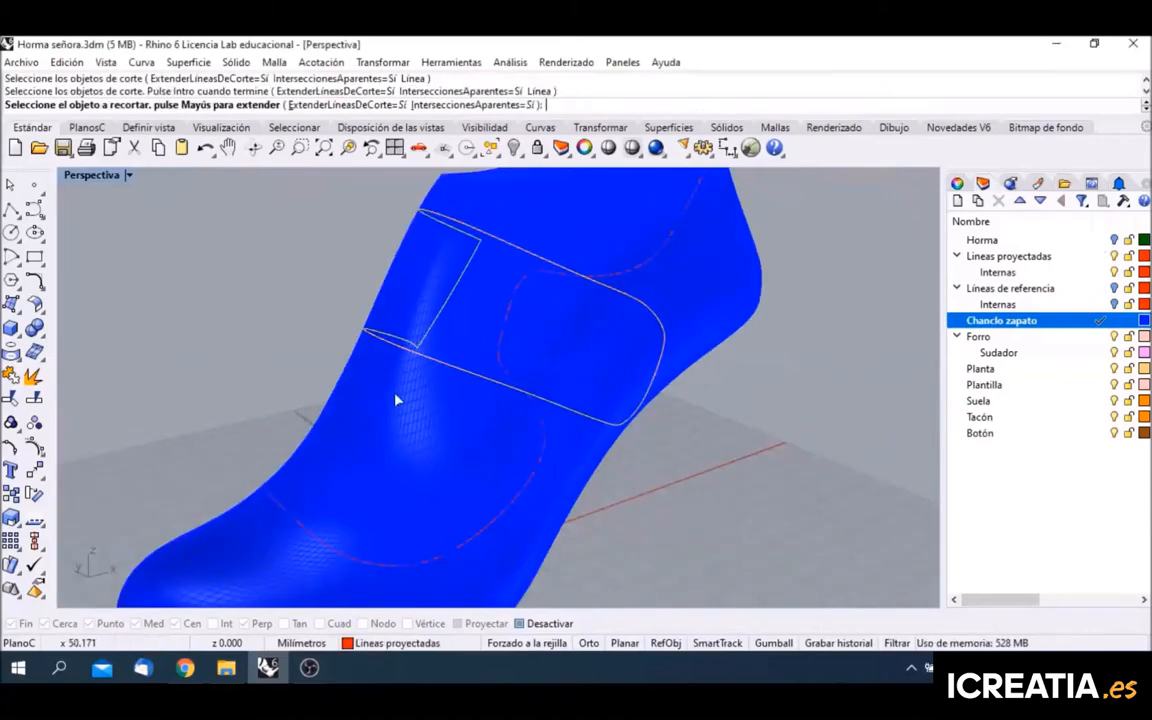
pyautogui.click(363, 388)
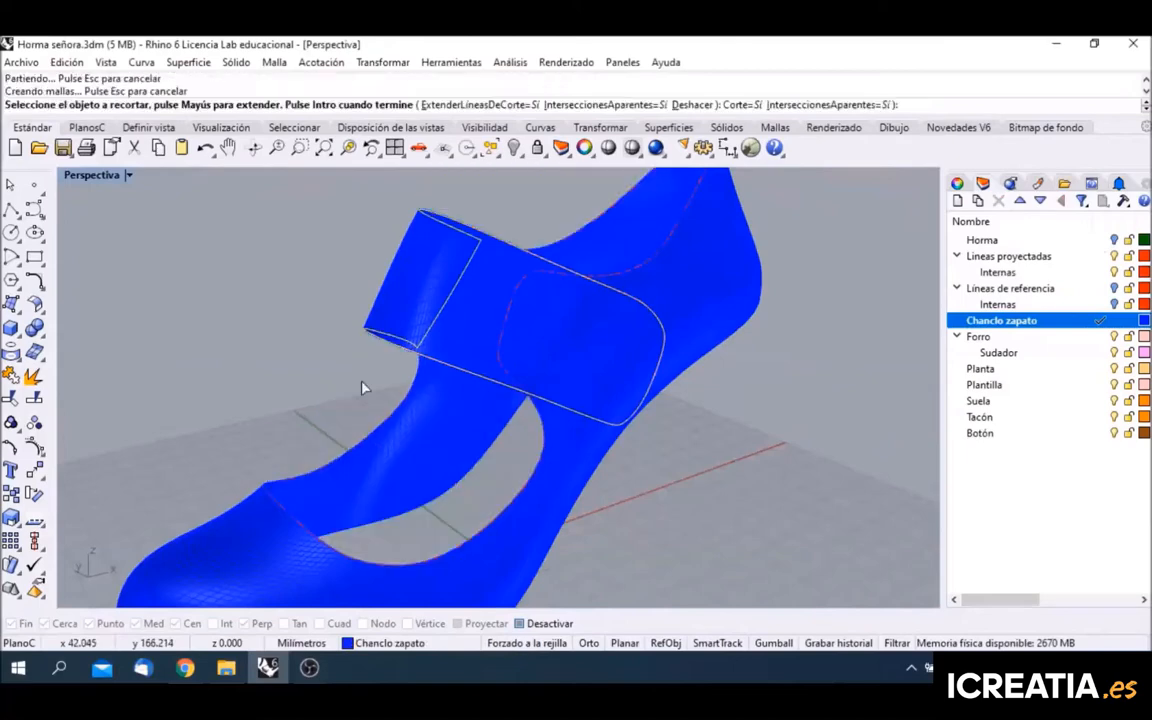
pyautogui.rightClick(298, 359)
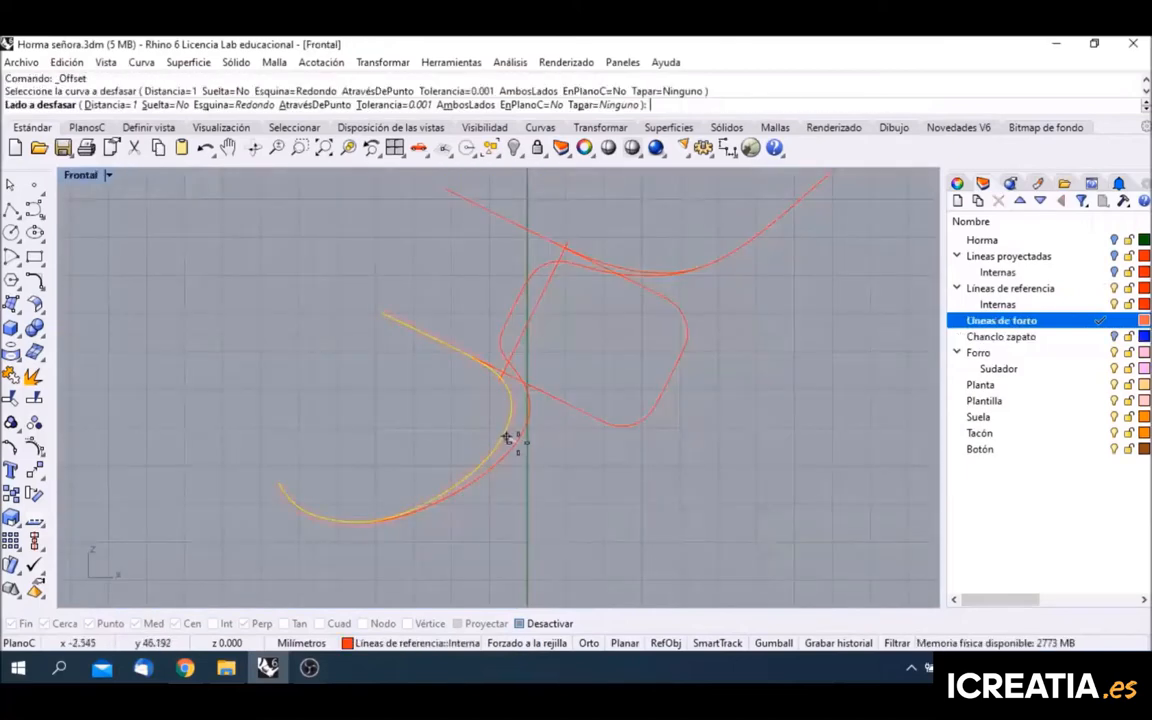
# Step: Offset the inner-side opening curve and the strap outline by 1 mm in the Front view for the lining lines
pyautogui.click(514, 443)
pyautogui.scroll(4, 532, 450)
pyautogui.press('Return')
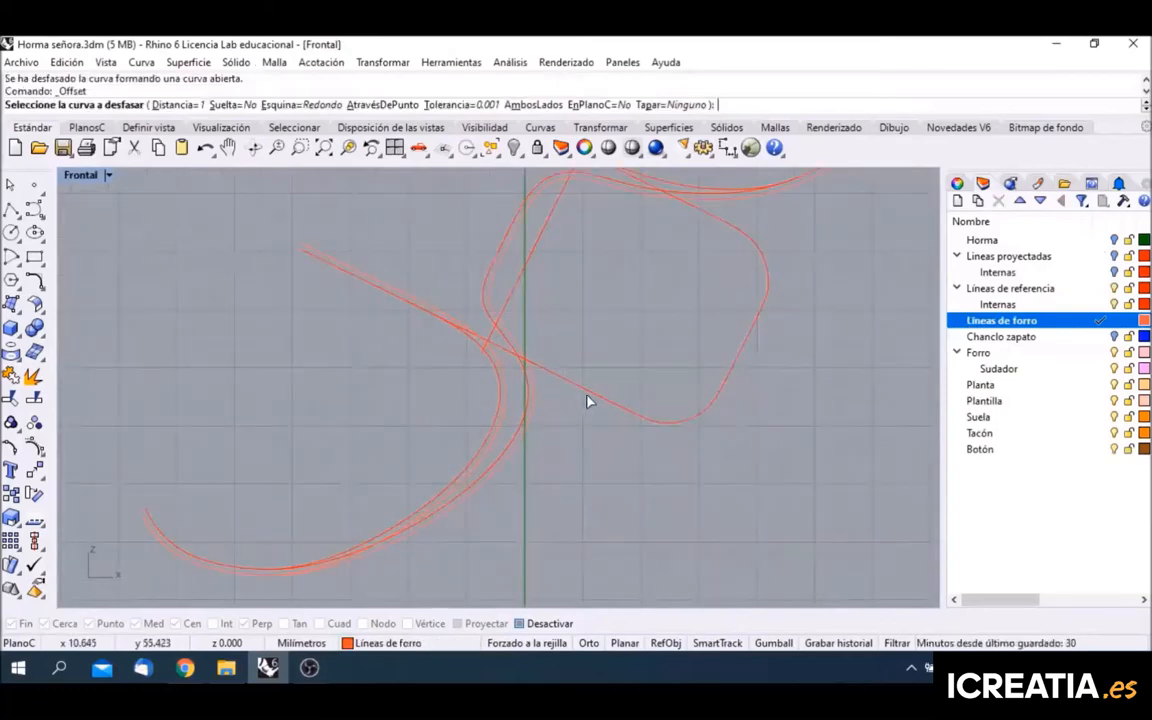
pyautogui.click(590, 386)
pyautogui.click(608, 366)
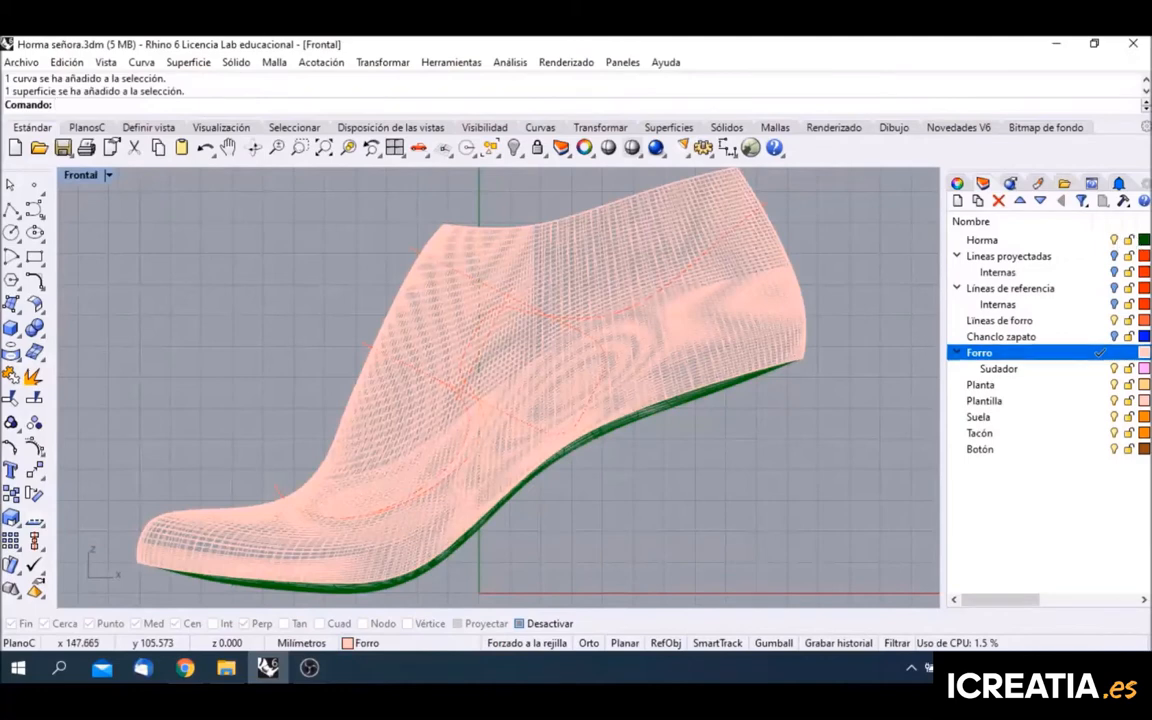
pyautogui.hotkey('alt', 'Tab')
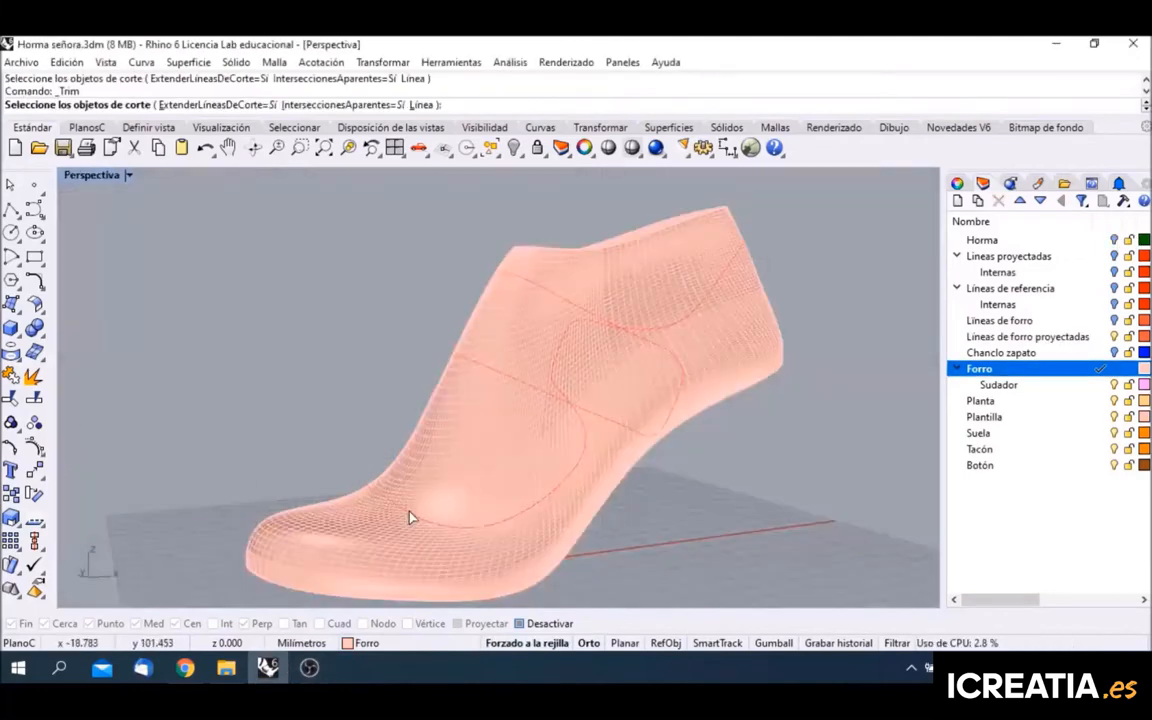
# Step: Trim away the instep area of the first Forro surface inside the projected lining opening curve
pyautogui.click(410, 518)
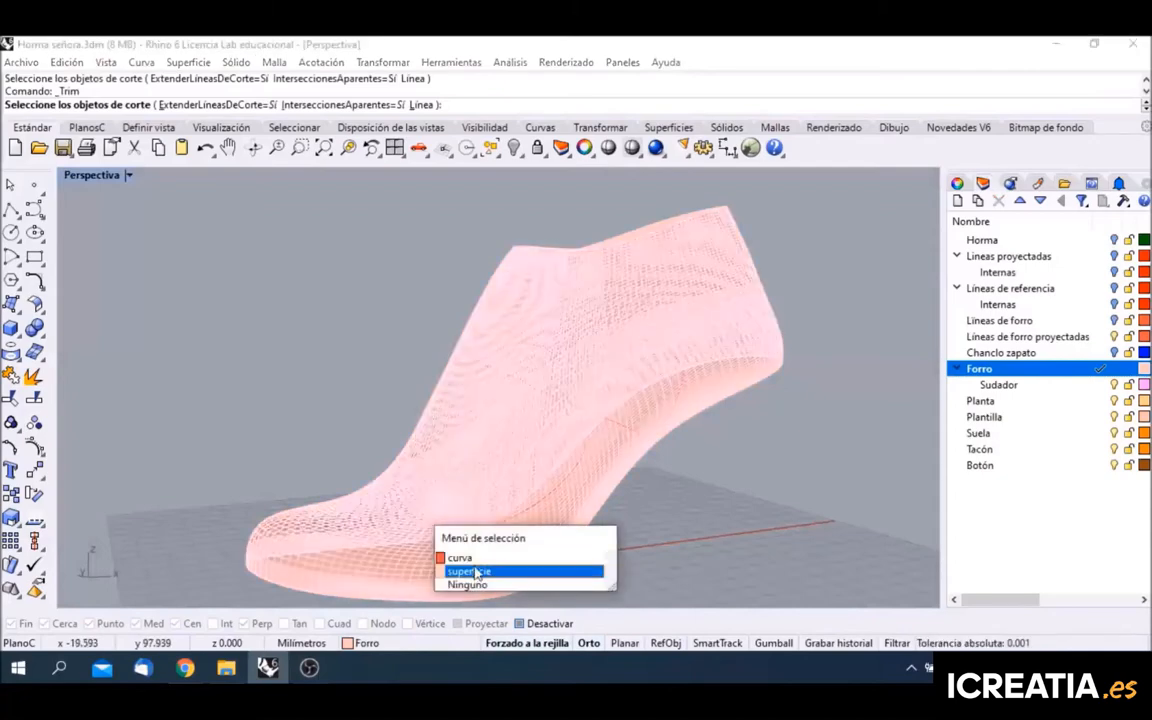
pyautogui.click(475, 560)
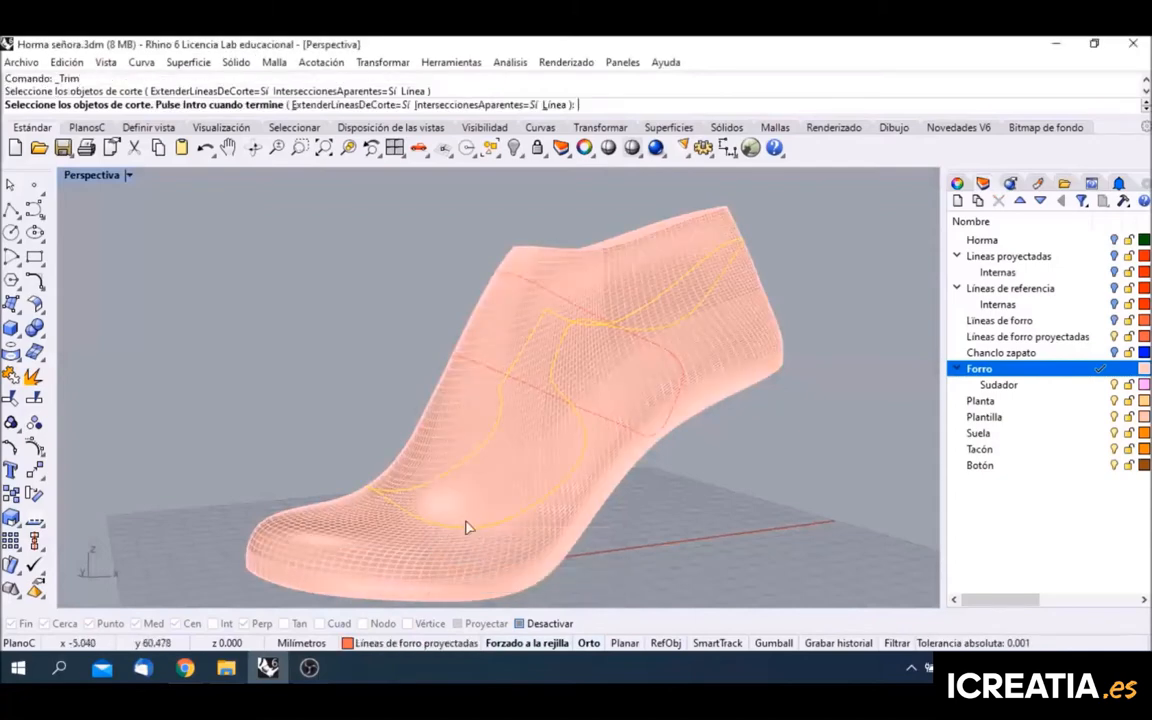
pyautogui.press('Return')
pyautogui.click(450, 418)
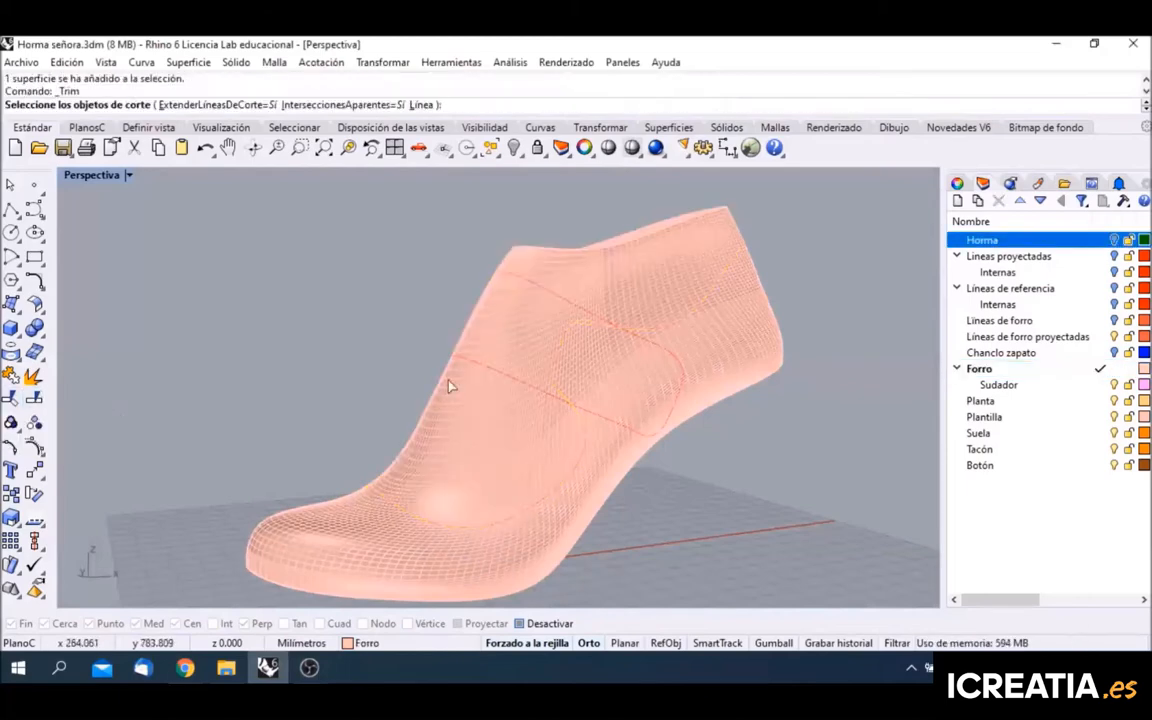
# Step: Trim the full Forro surface with the closed lining strap curve, removing the area outside the strap
pyautogui.click(512, 384)
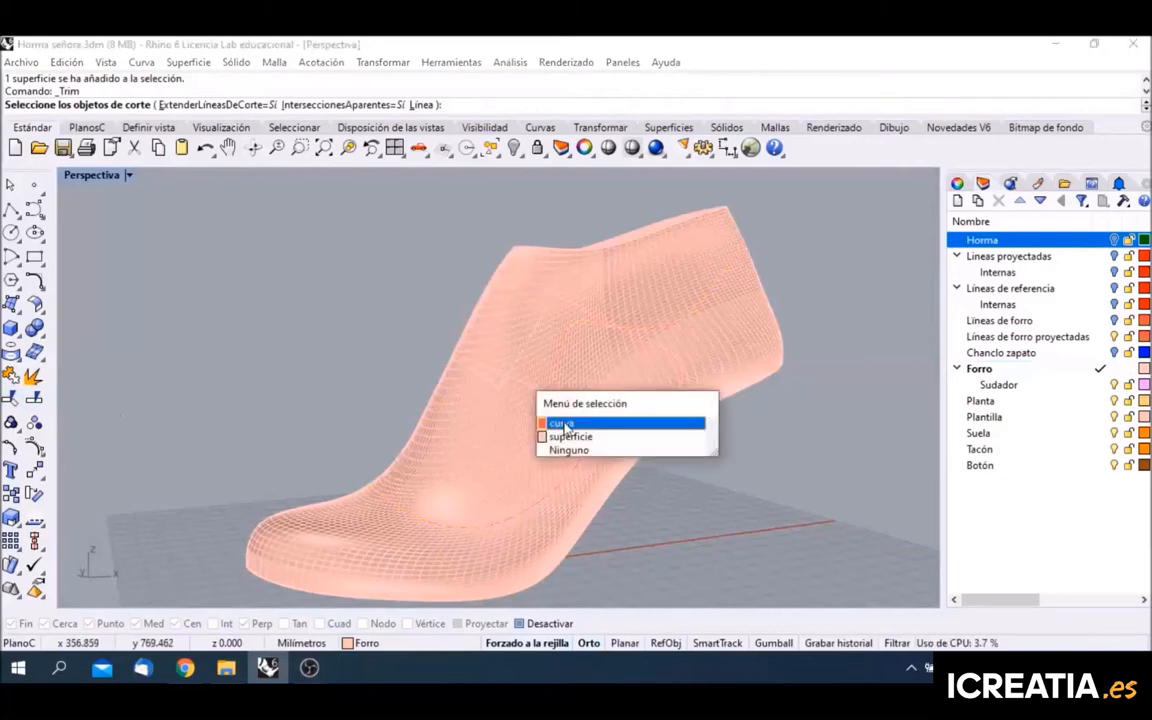
pyautogui.click(565, 425)
pyautogui.press('Return')
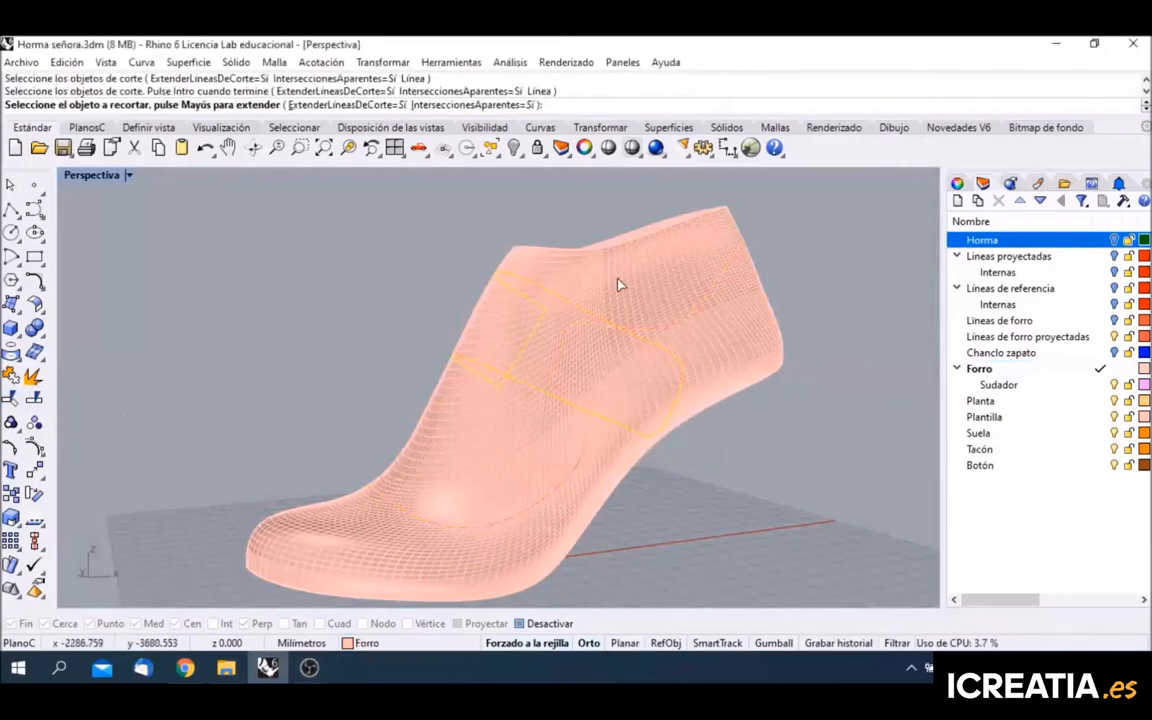
pyautogui.click(617, 280)
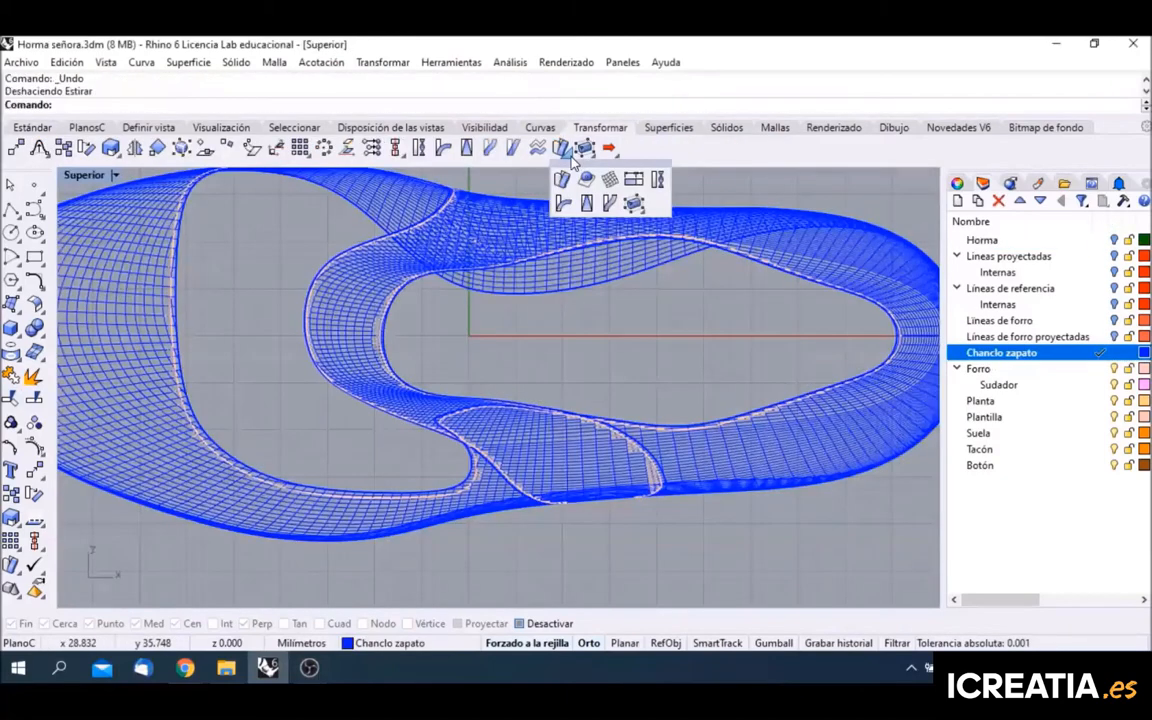
# Step: Stretch the Chanclo zapato and Forro strap surfaces together in the Top view
pyautogui.click(633, 180)
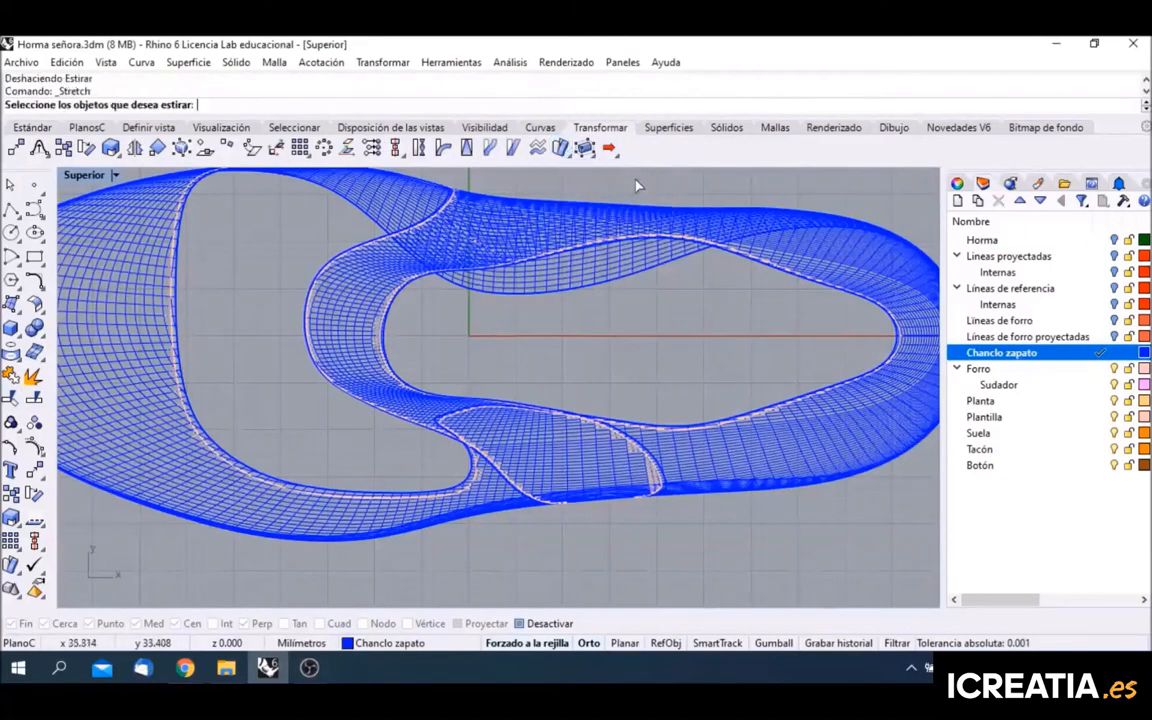
pyautogui.click(376, 369)
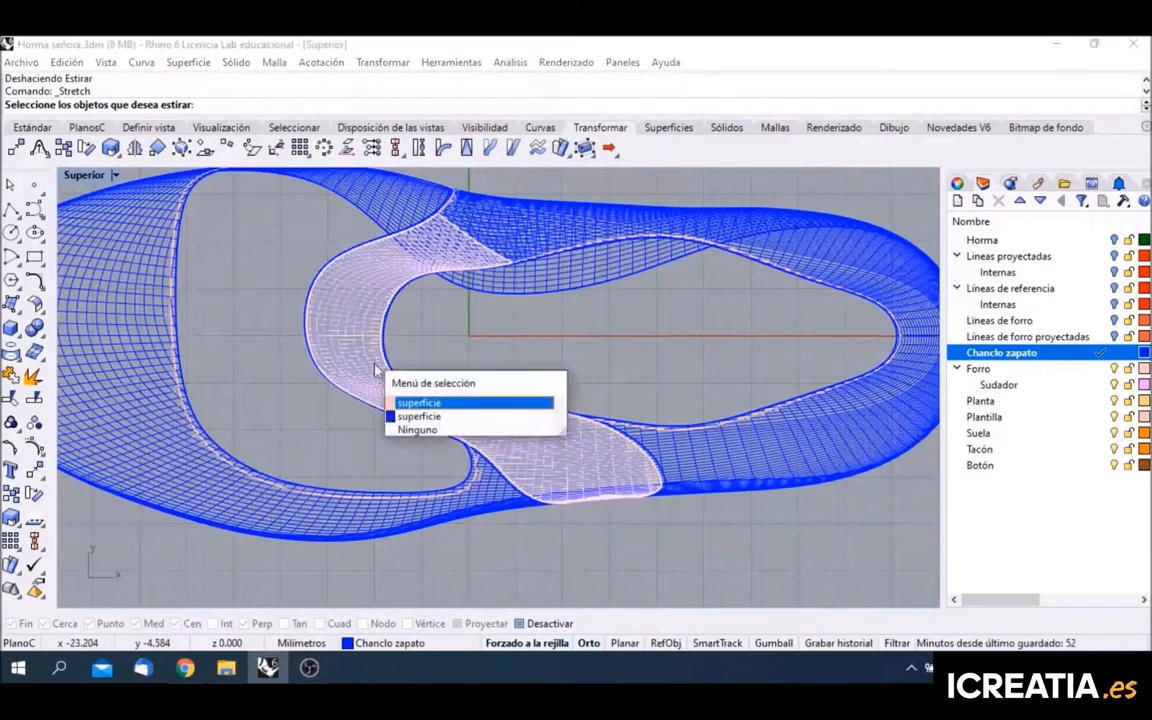
pyautogui.click(422, 404)
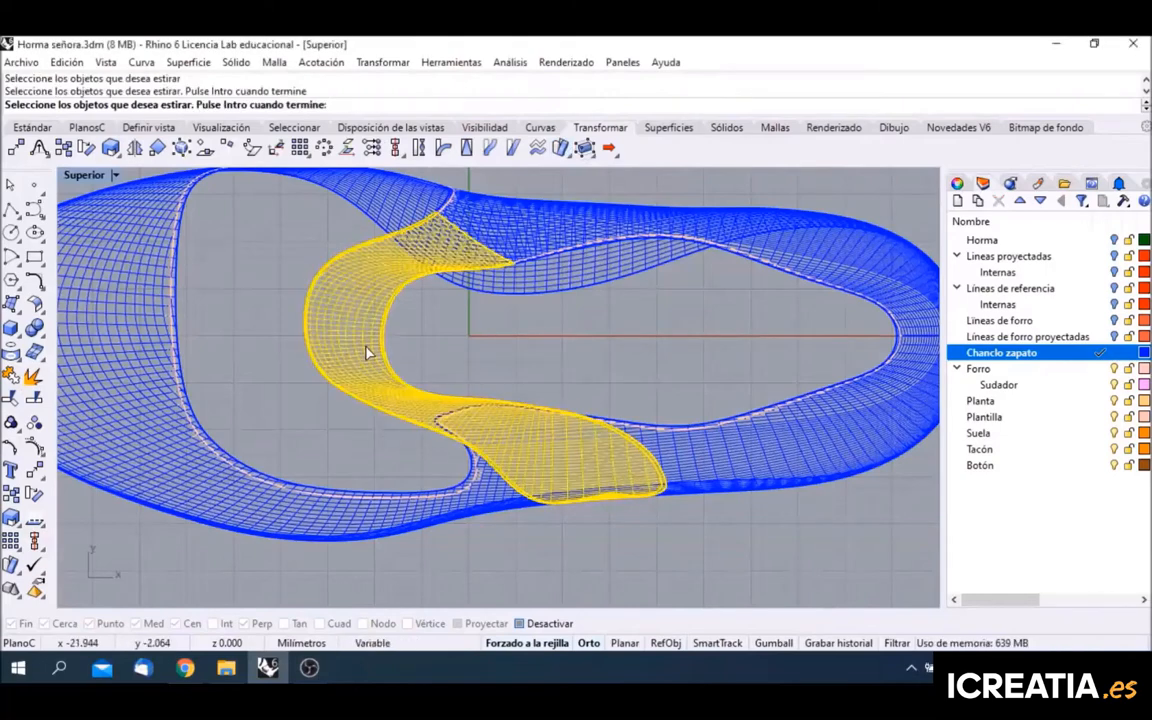
pyautogui.press('Return')
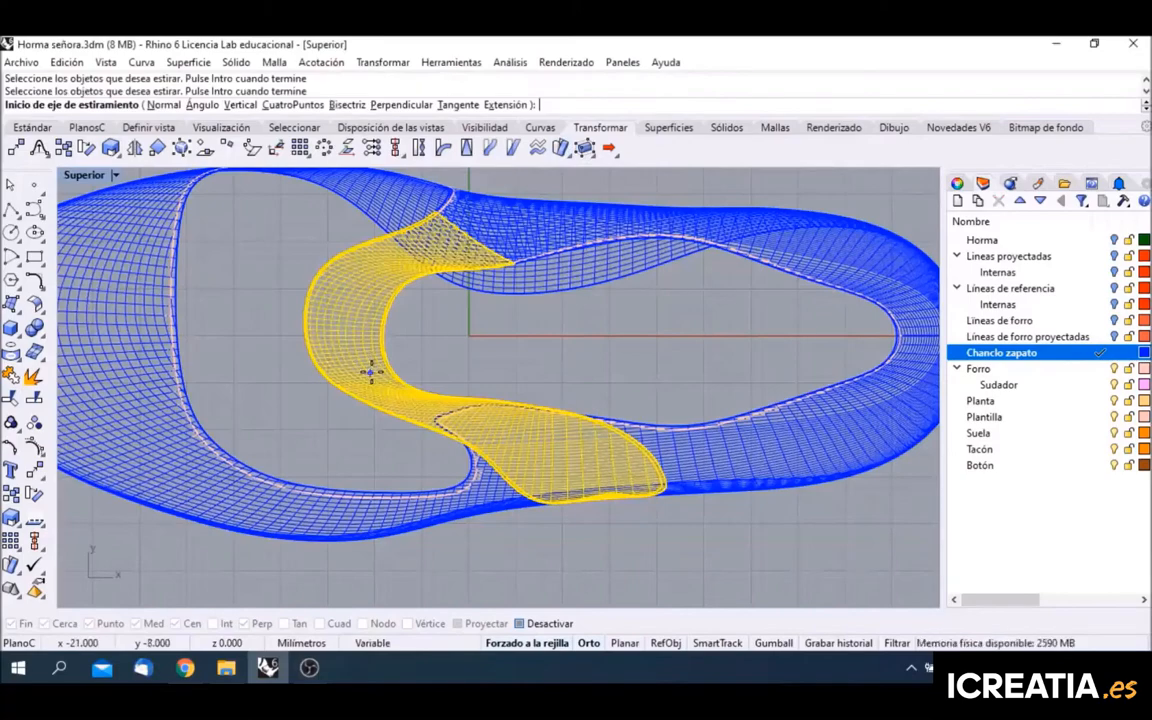
pyautogui.click(370, 372)
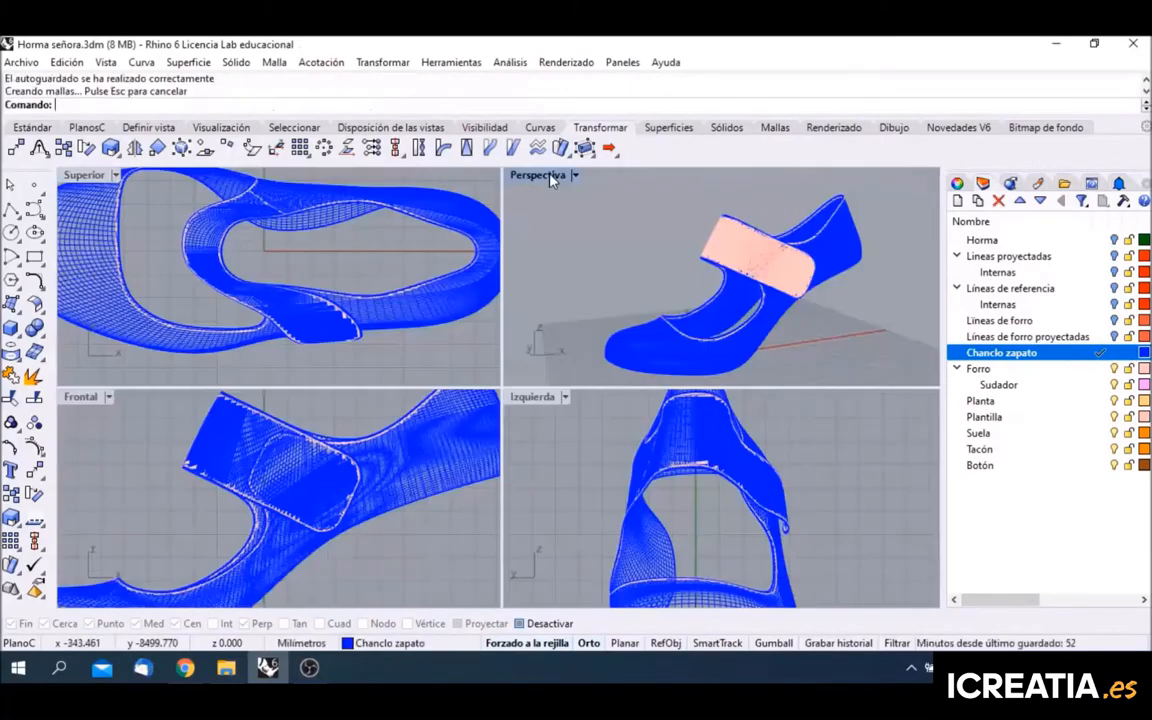
pyautogui.doubleClick(515, 172)
pyautogui.moveTo(547, 204); pyautogui.dragTo(507, 373, button='right')
pyautogui.scroll(5, 428, 338)
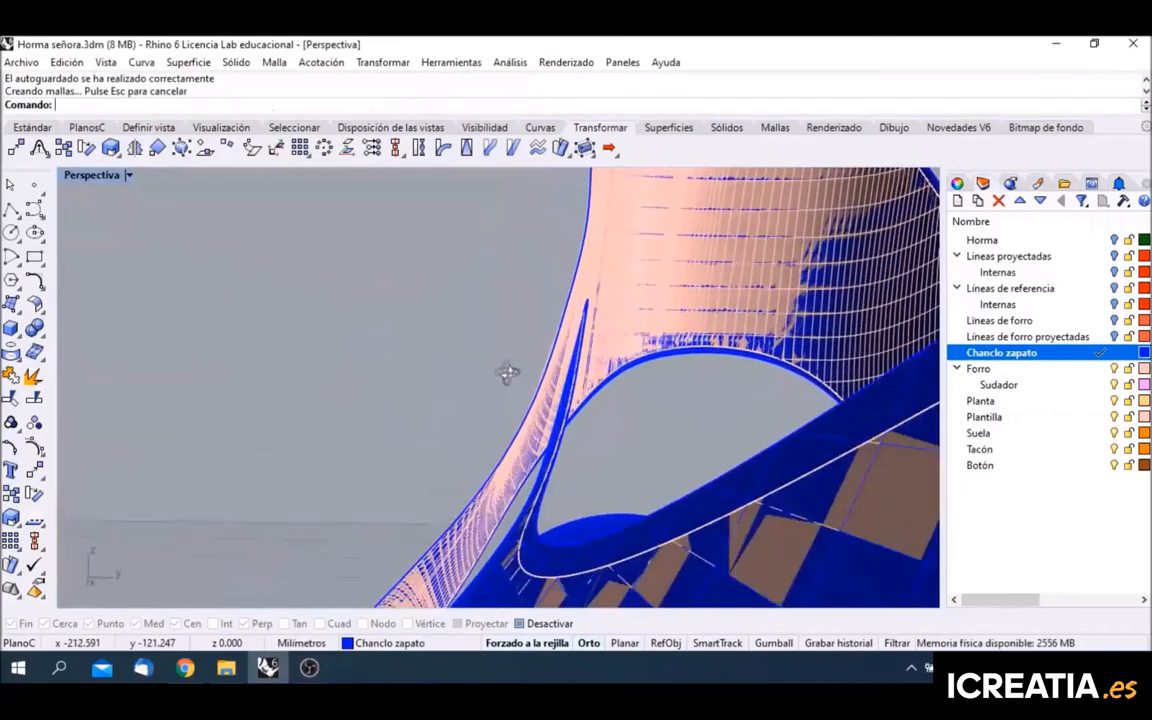
pyautogui.scroll(-5, 578, 380)
pyautogui.scroll(-4, 586, 414)
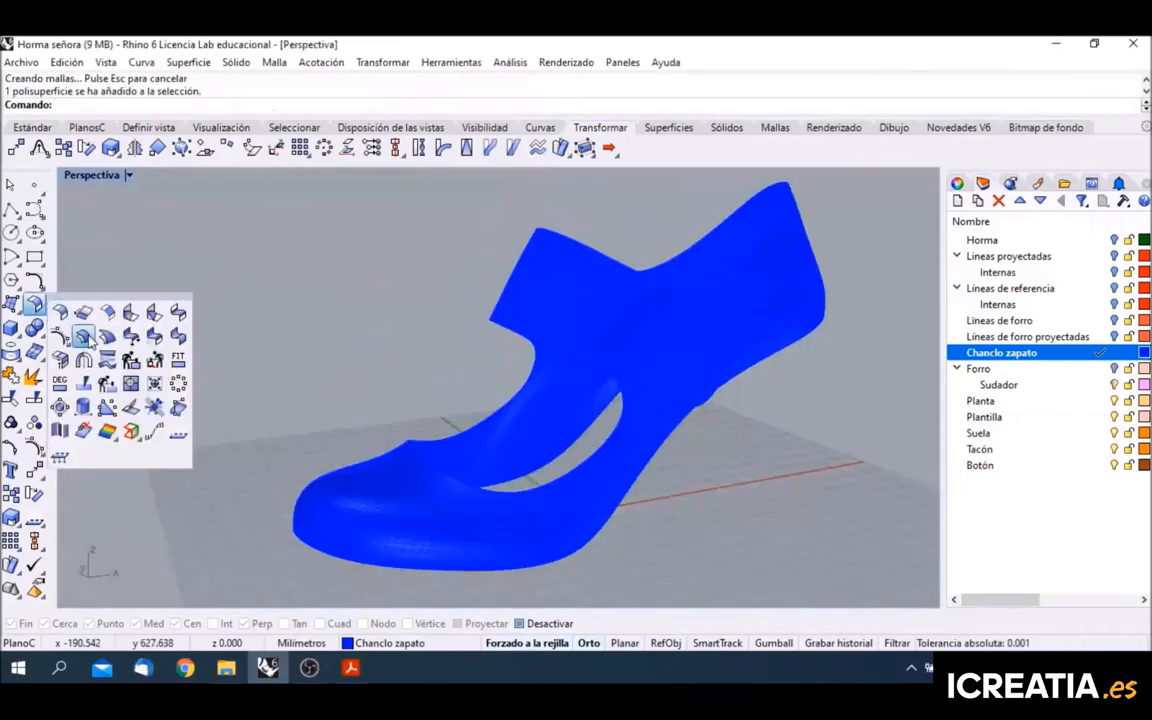
# Step: Offset the Chanclo zapato polysurface 1 mm outward as a solid with rounded corners, deleting the original
pyautogui.click(84, 337)
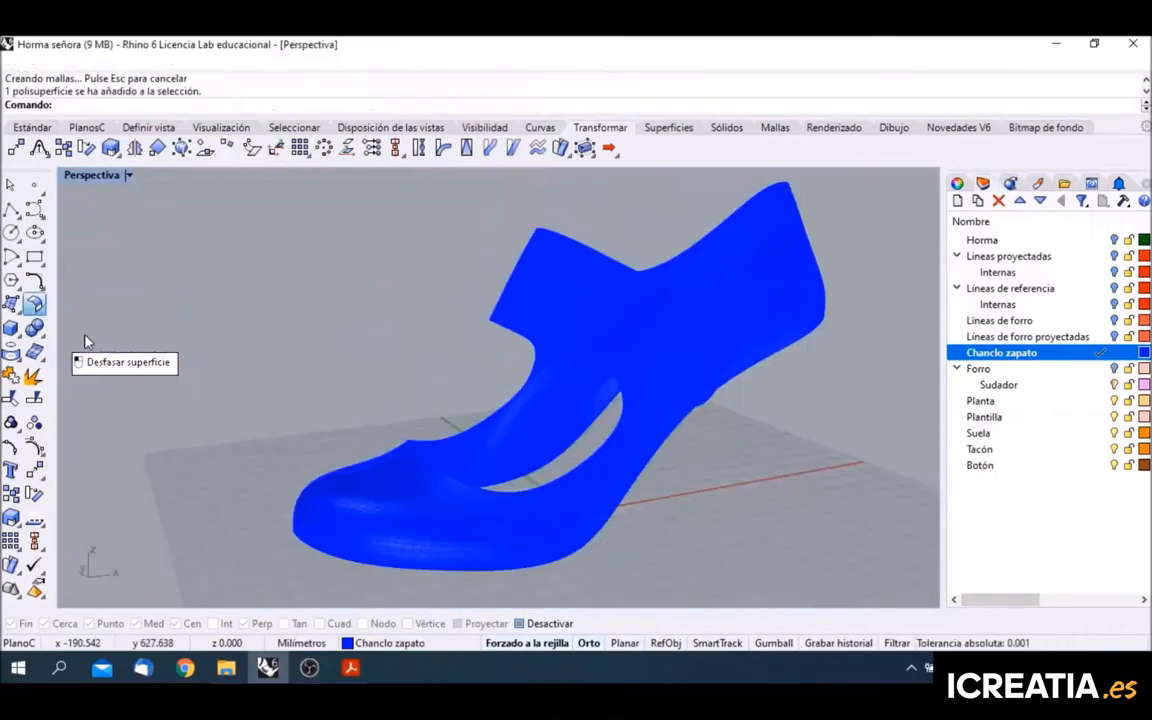
pyautogui.click(548, 305)
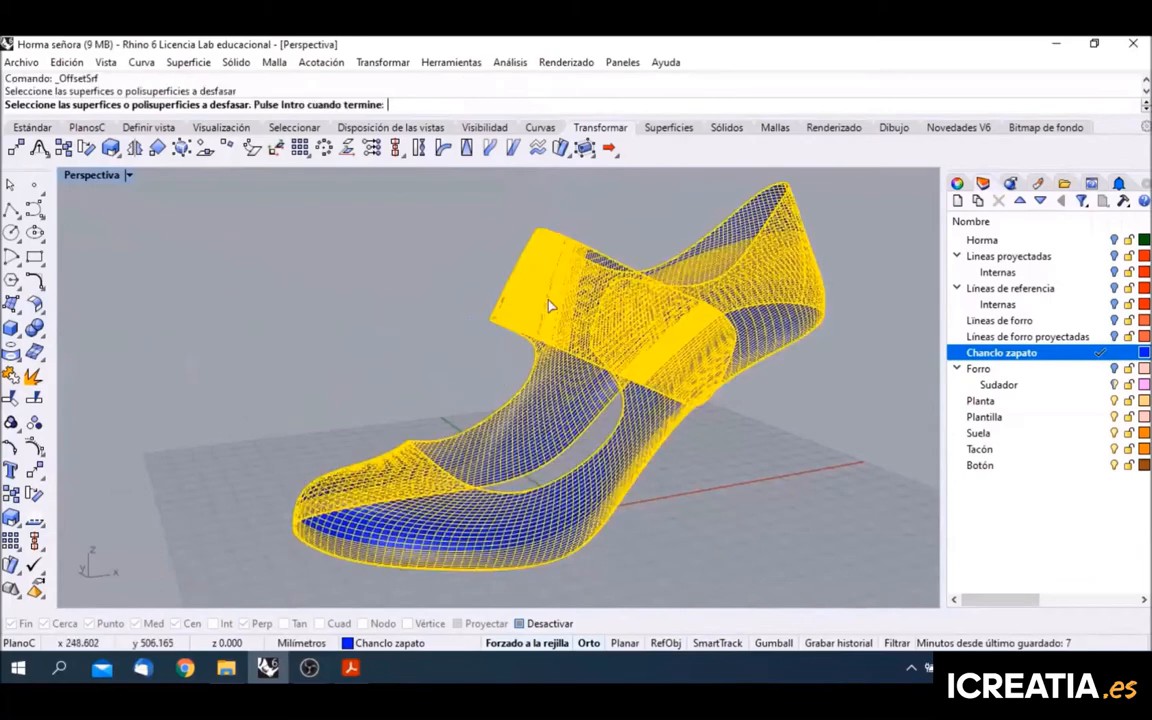
pyautogui.press('Return')
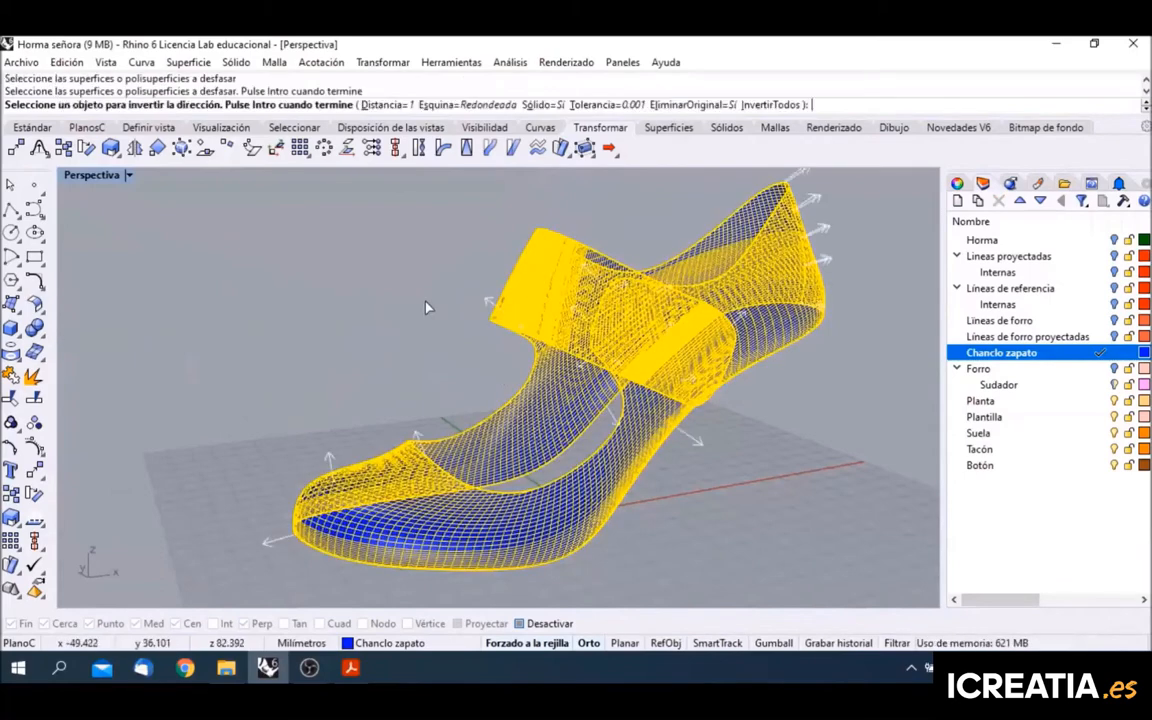
pyautogui.moveTo(425, 307)
pyautogui.mouseDown(button='right')
pyautogui.moveTo(562, 293)
pyautogui.moveTo(422, 318)
pyautogui.mouseUp(button='right')
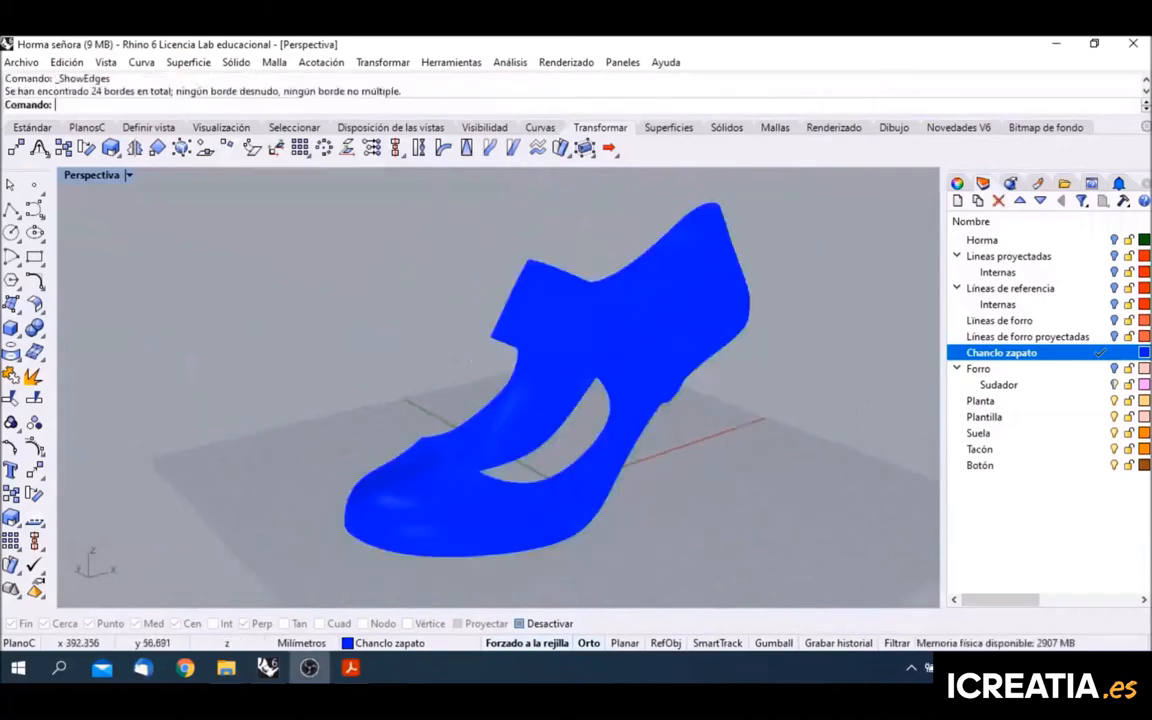
pyautogui.moveTo(755, 279); pyautogui.dragTo(545, 340, button='right')
pyautogui.scroll(3, 547, 338)
pyautogui.scroll(2, 547, 340)
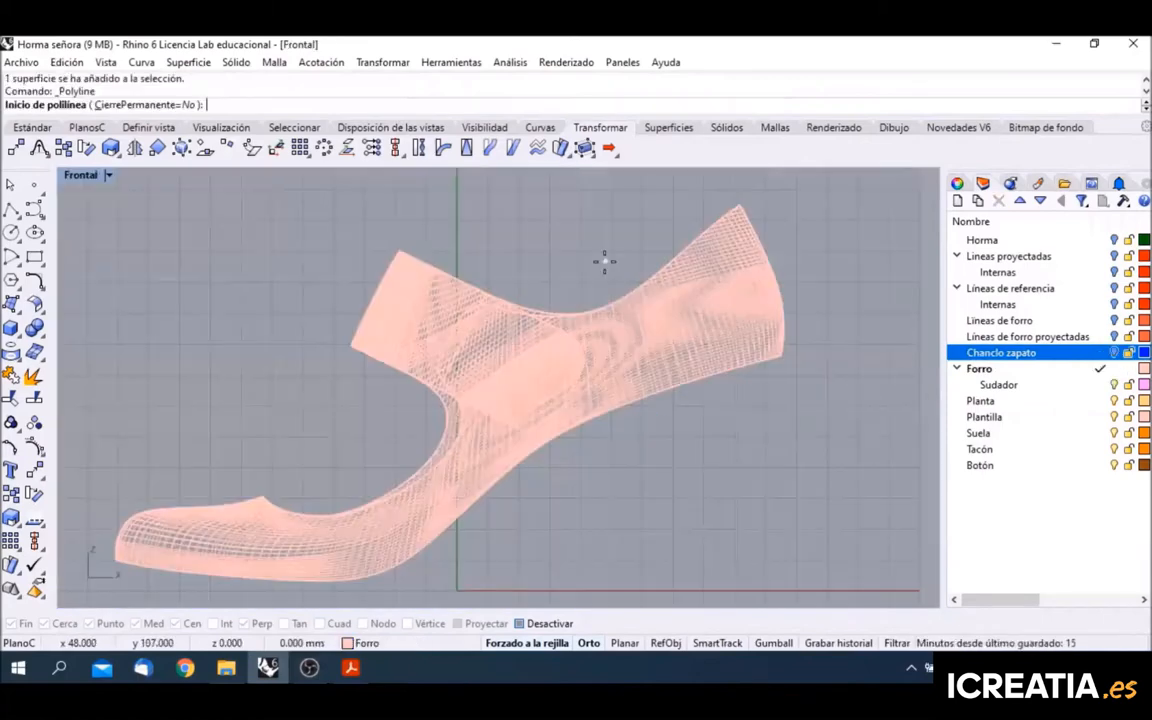
# Step: Draw a slanted polyline across the rear of the Forro surface in the Front view, with grid snap and ortho off, and shift it towards the heel
pyautogui.click(604, 262)
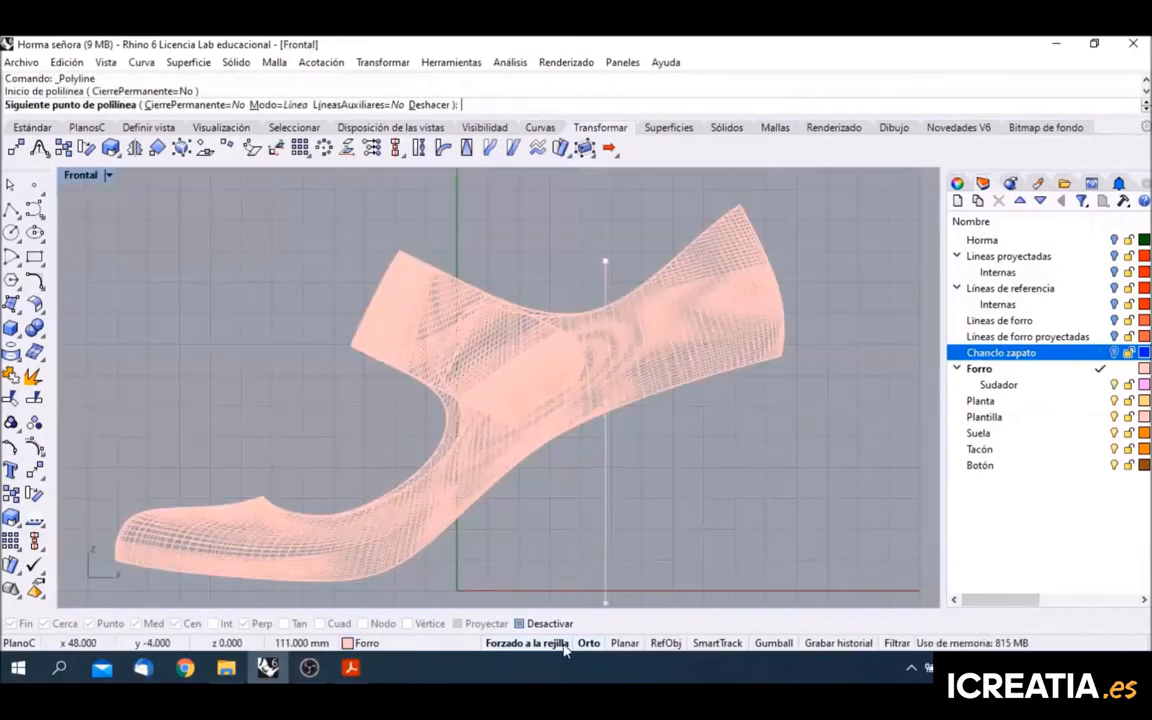
pyautogui.click(597, 645)
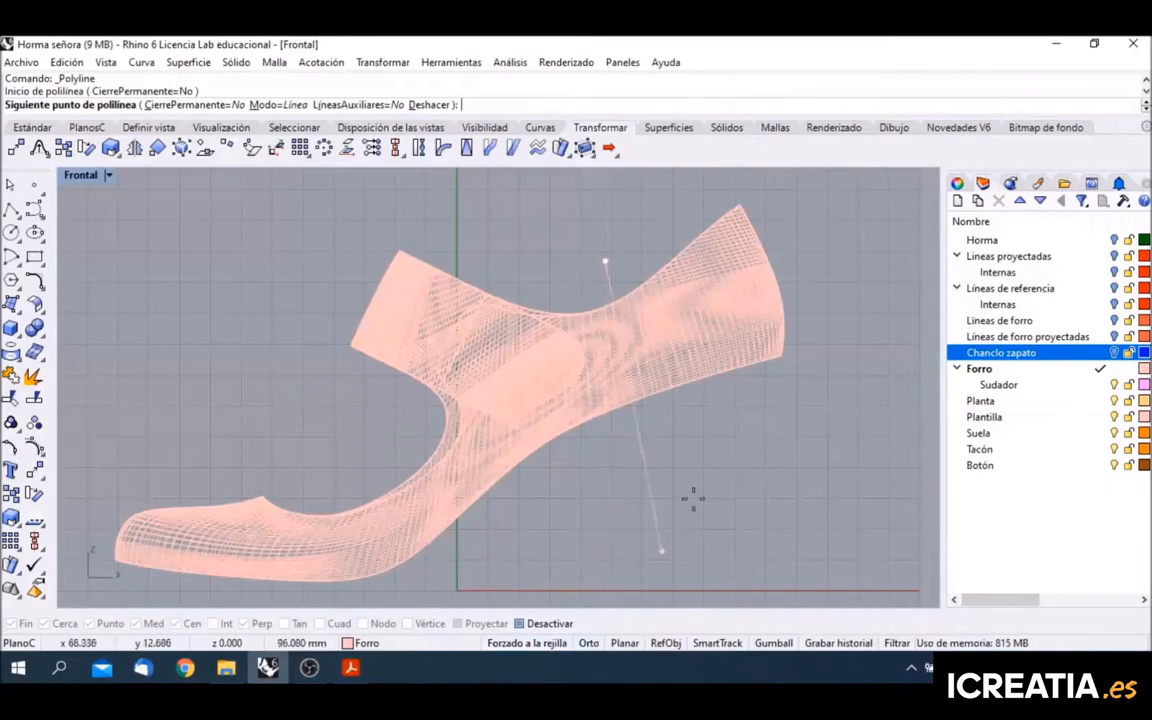
pyautogui.click(659, 437)
pyautogui.press('Return')
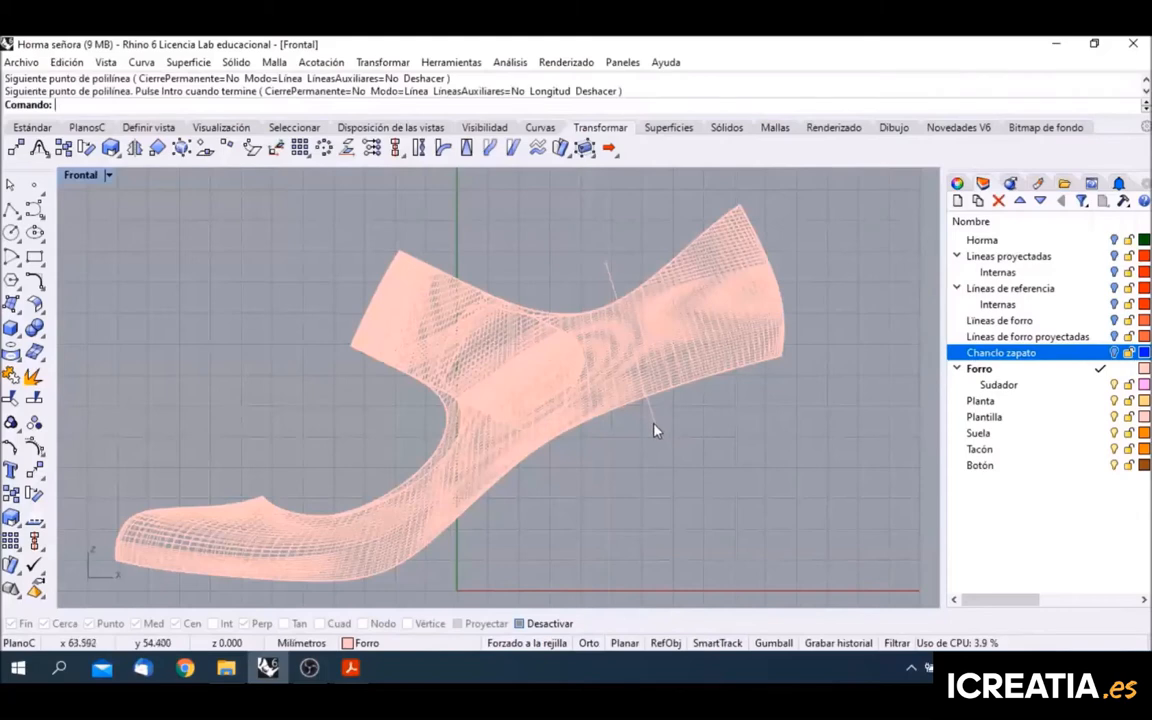
pyautogui.moveTo(656, 430); pyautogui.dragTo(673, 422)
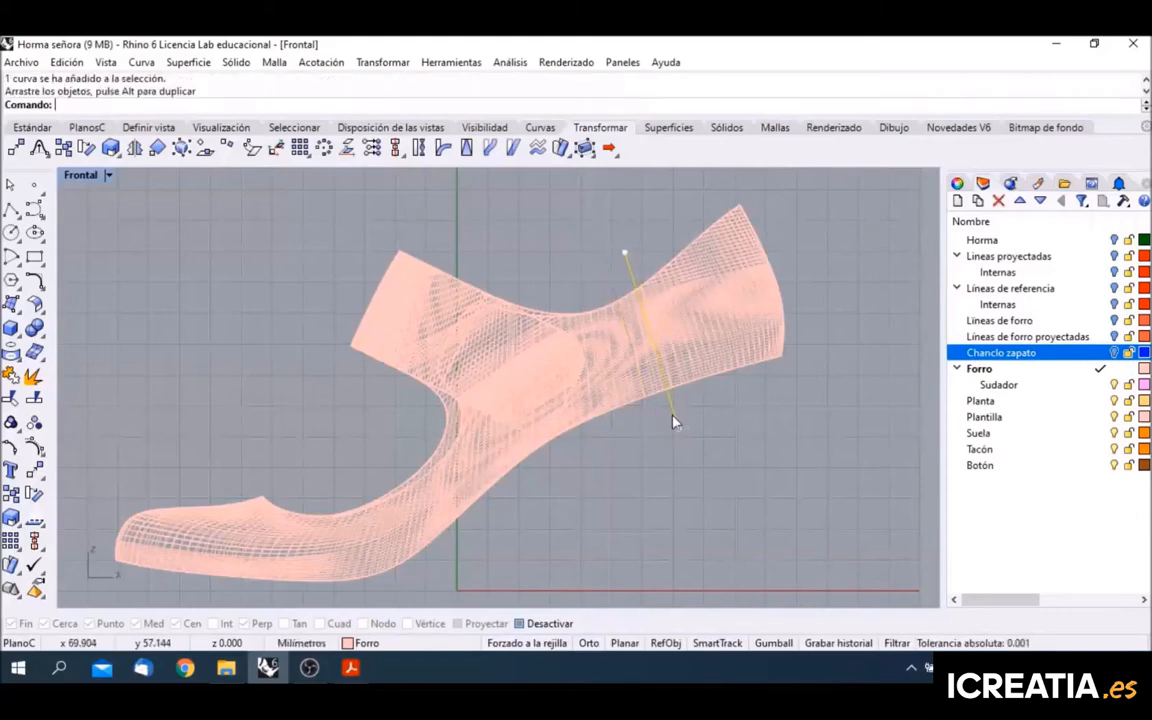
# Step: Trim the Forro surface with the slanted line, removing the heel portion behind it
pyautogui.click(14, 400)
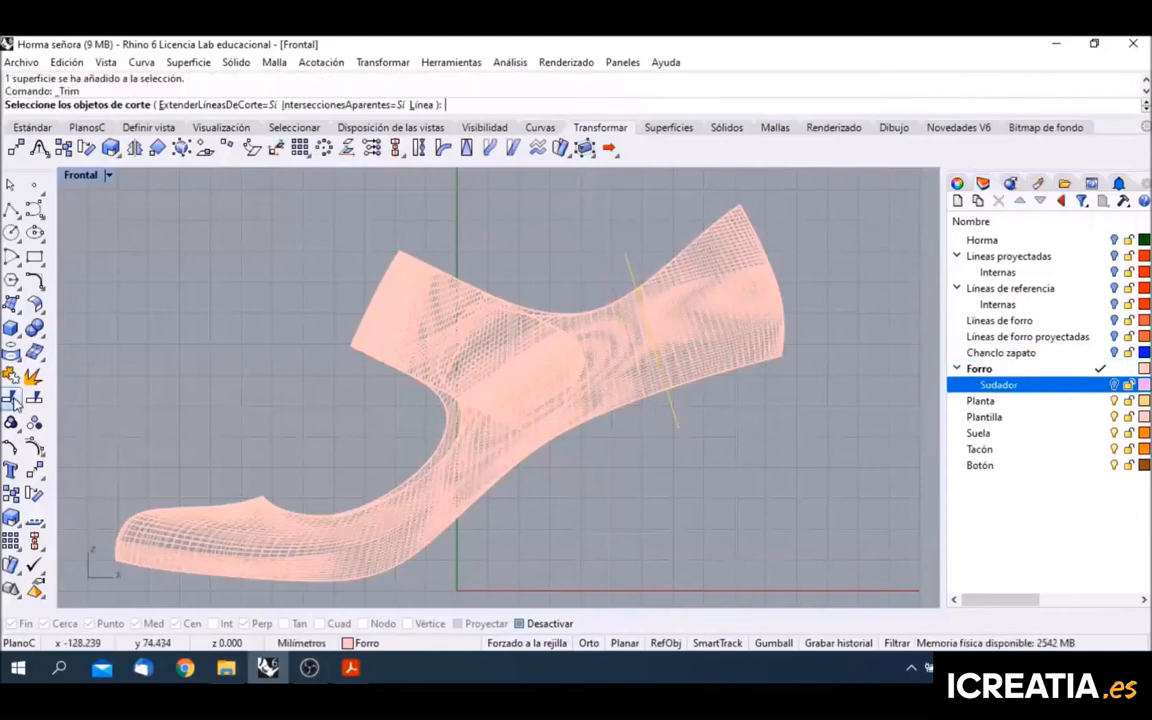
pyautogui.click(629, 262)
pyautogui.press('Return')
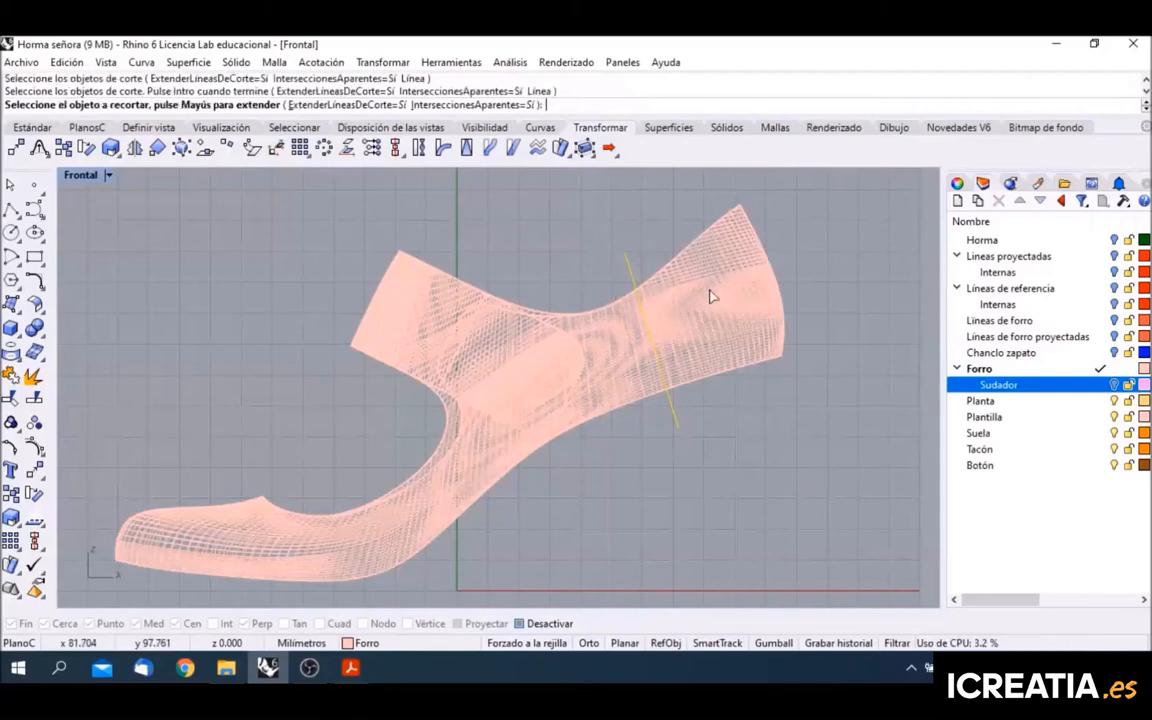
pyautogui.click(710, 292)
# Step: Trim the Sudador surface with the slanted line, keeping only the heel part, and delete the cutting line
pyautogui.click(14, 400)
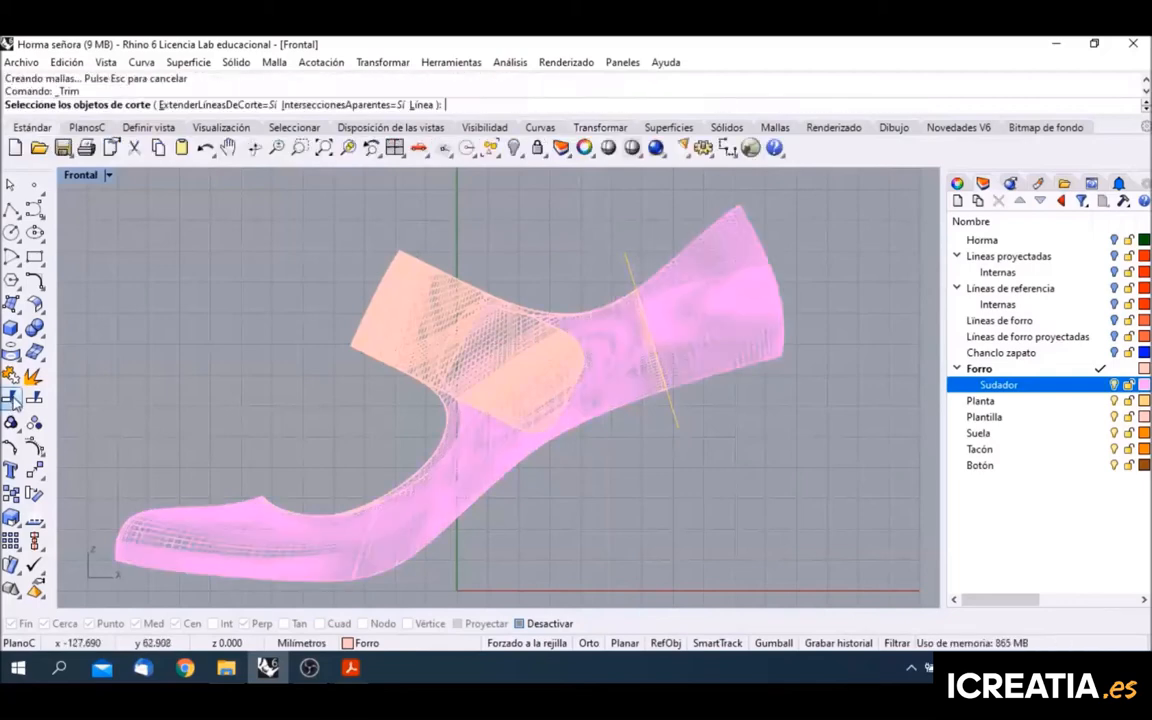
pyautogui.click(629, 268)
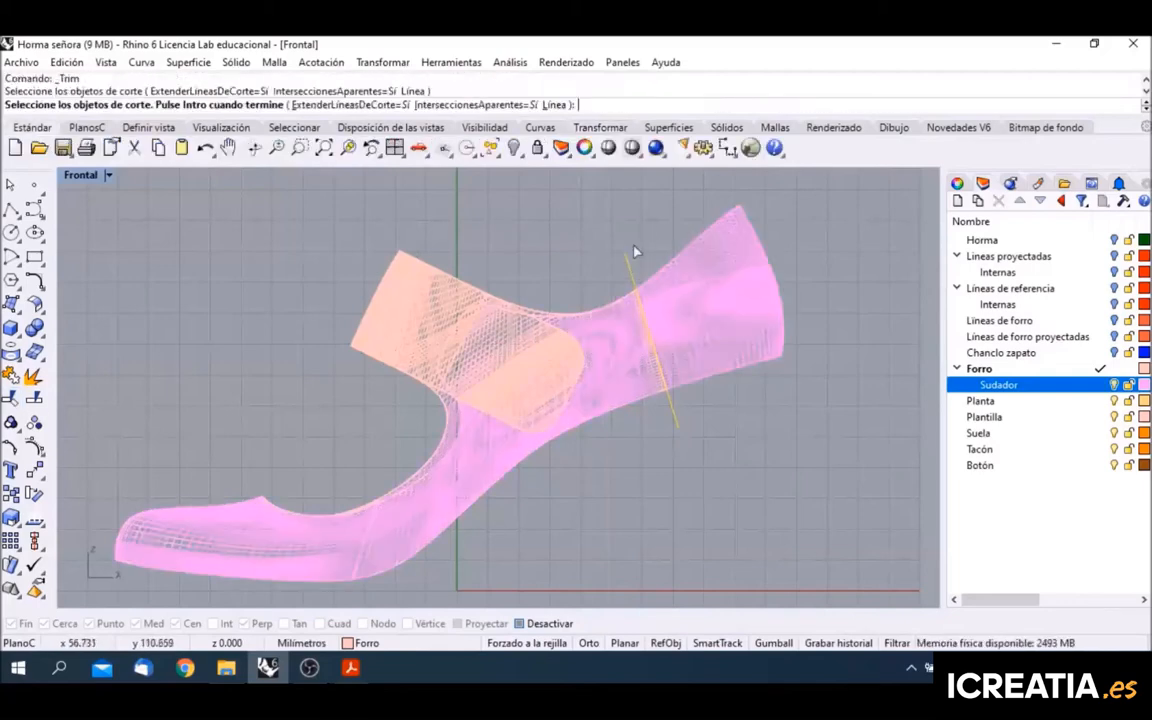
pyautogui.press('Return')
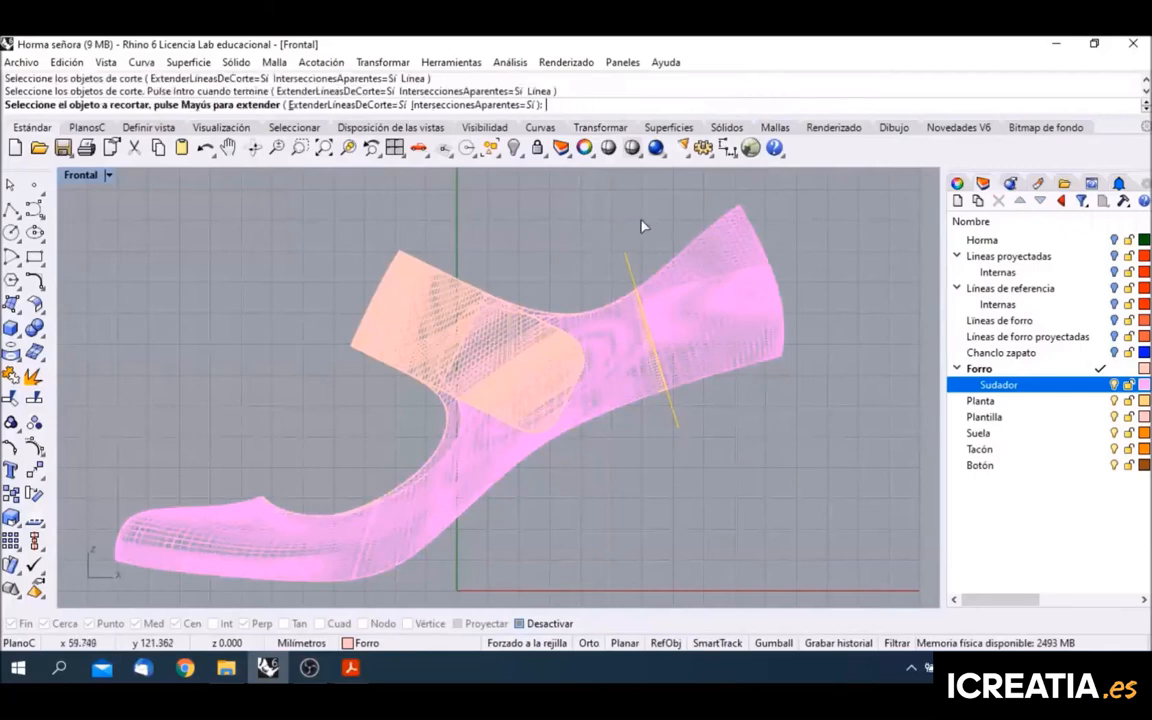
pyautogui.click(609, 383)
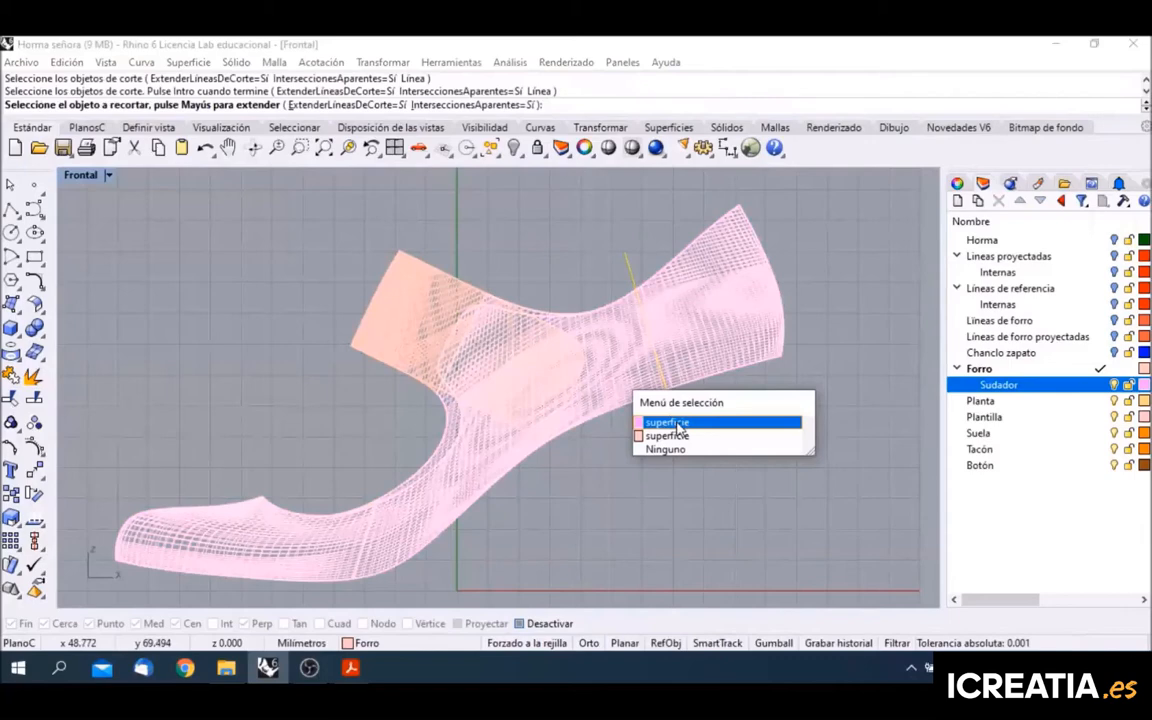
pyautogui.click(680, 424)
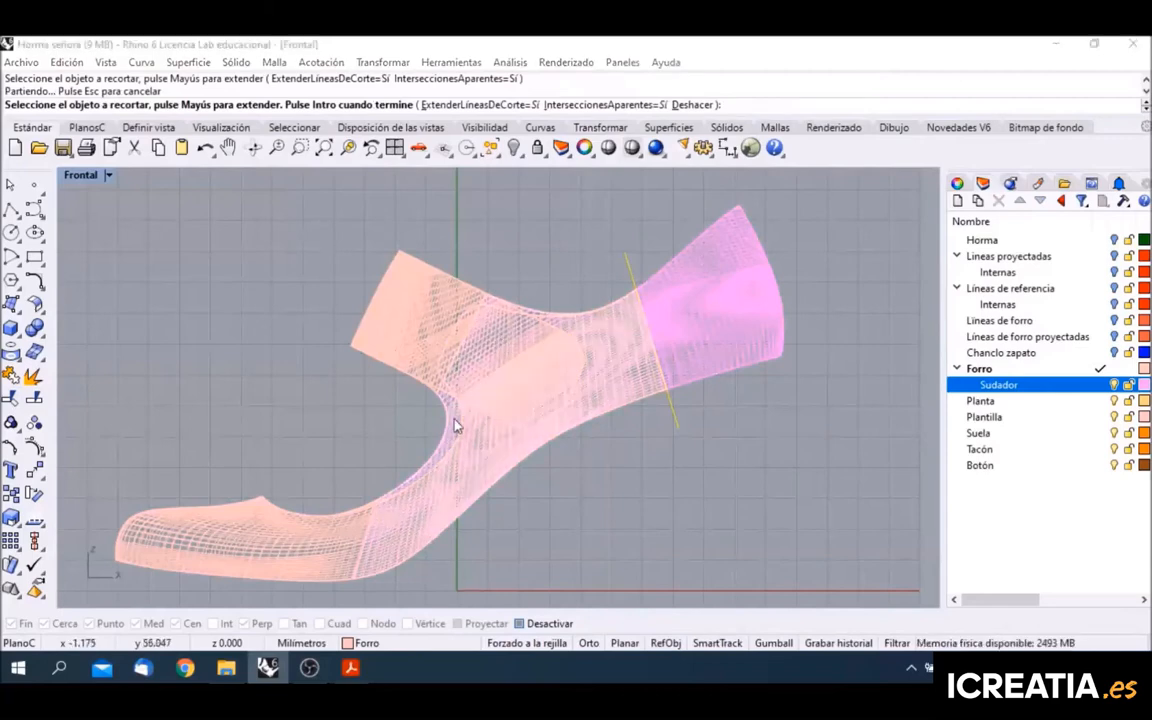
pyautogui.click(481, 435)
pyautogui.click(527, 465)
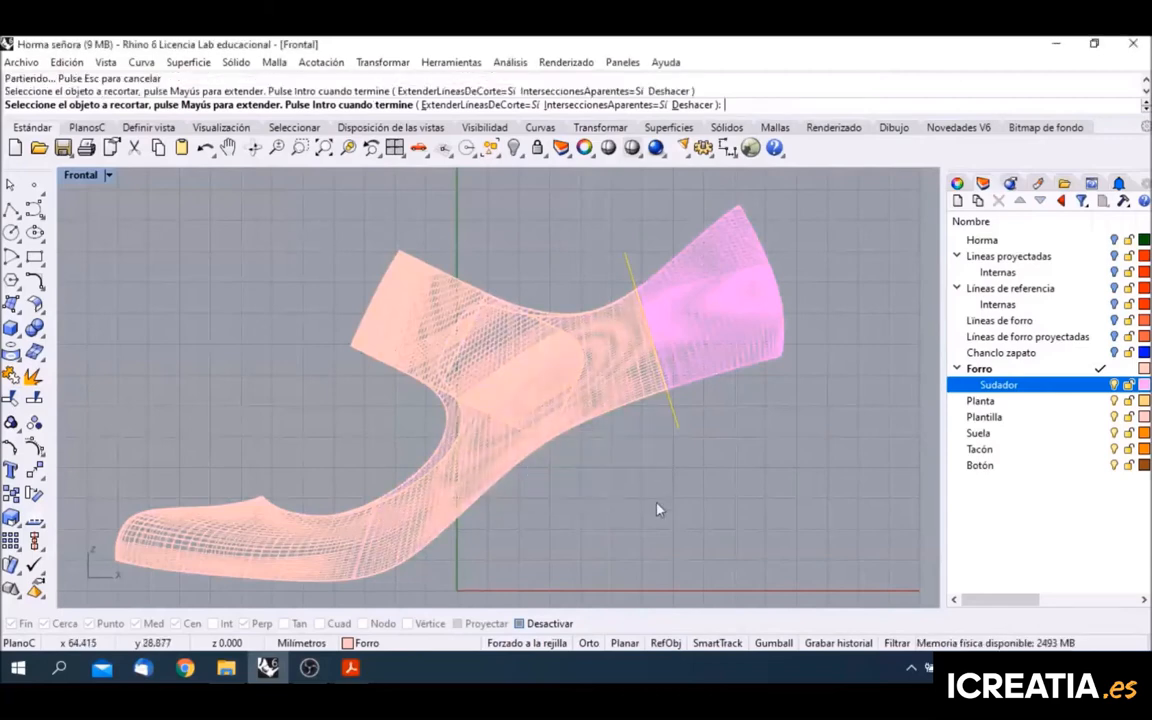
pyautogui.press('Return')
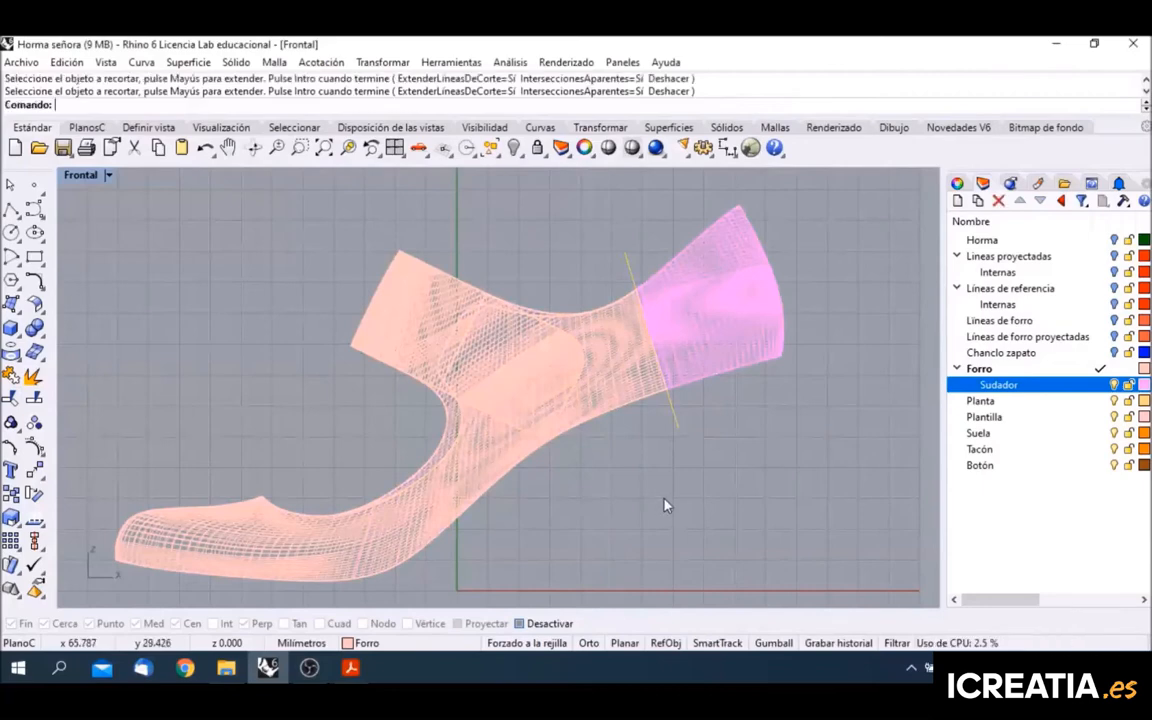
pyautogui.click(677, 427)
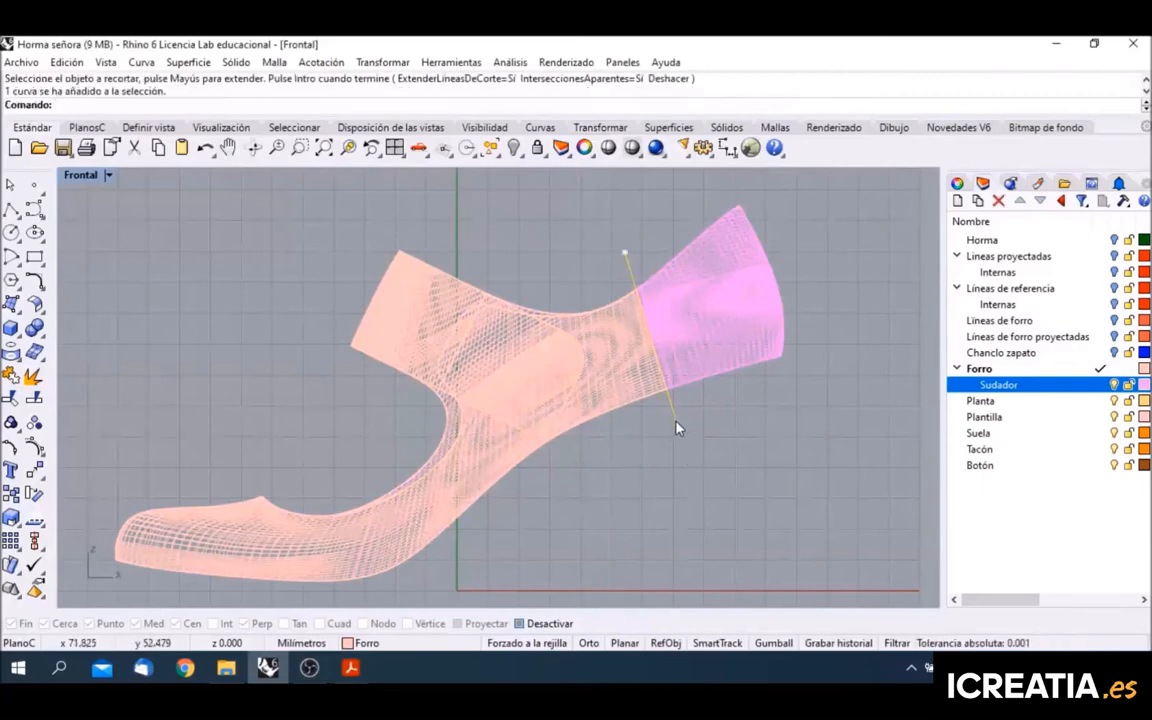
pyautogui.press('Delete')
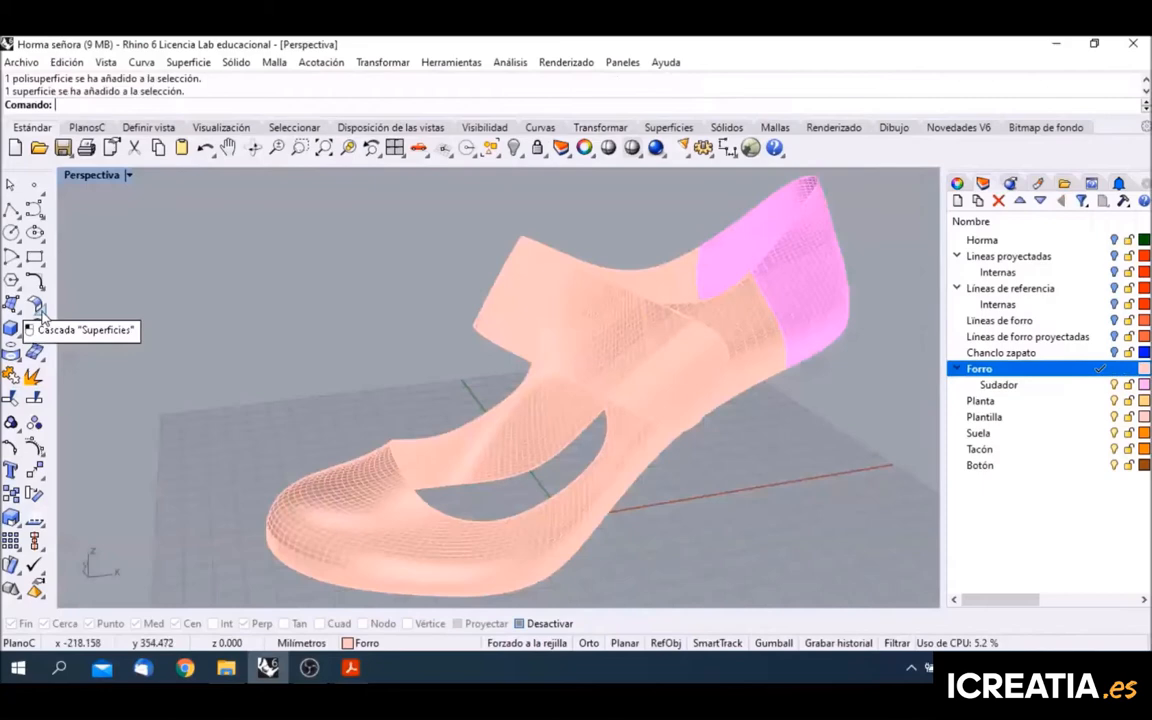
# Step: Offset the Forro polysurface 0.5 mm inward as a solid with rounded corners, flipping all directions and deleting the original
pyautogui.click(36, 305)
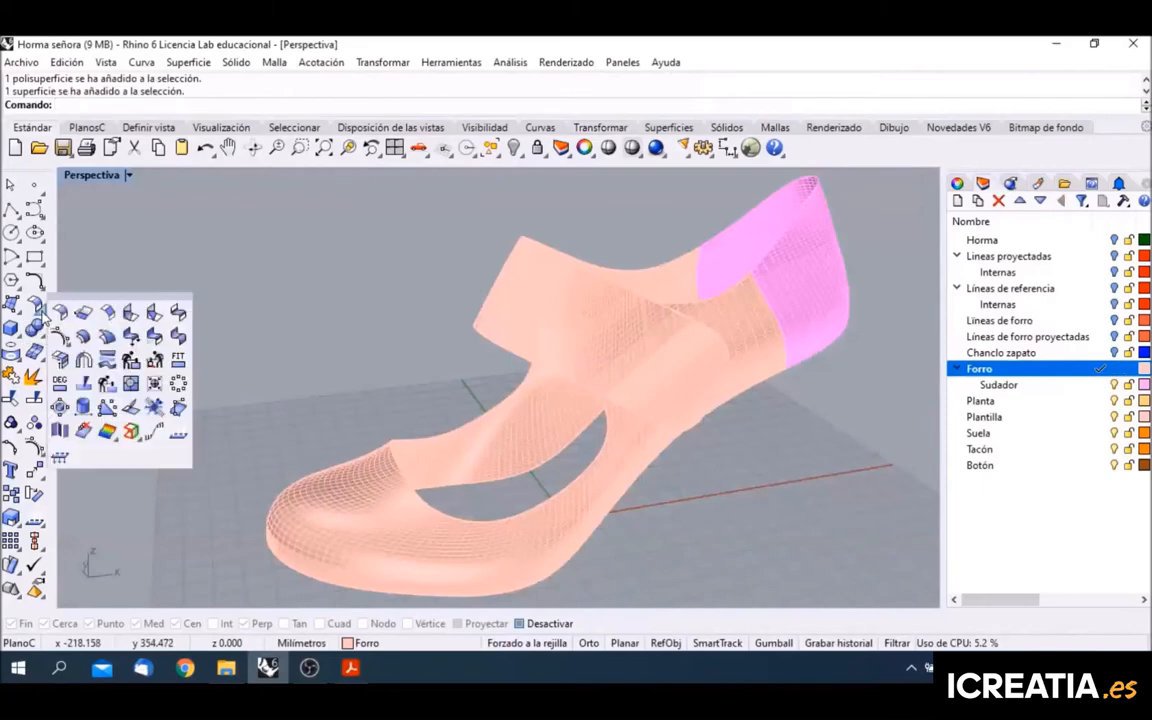
pyautogui.click(84, 340)
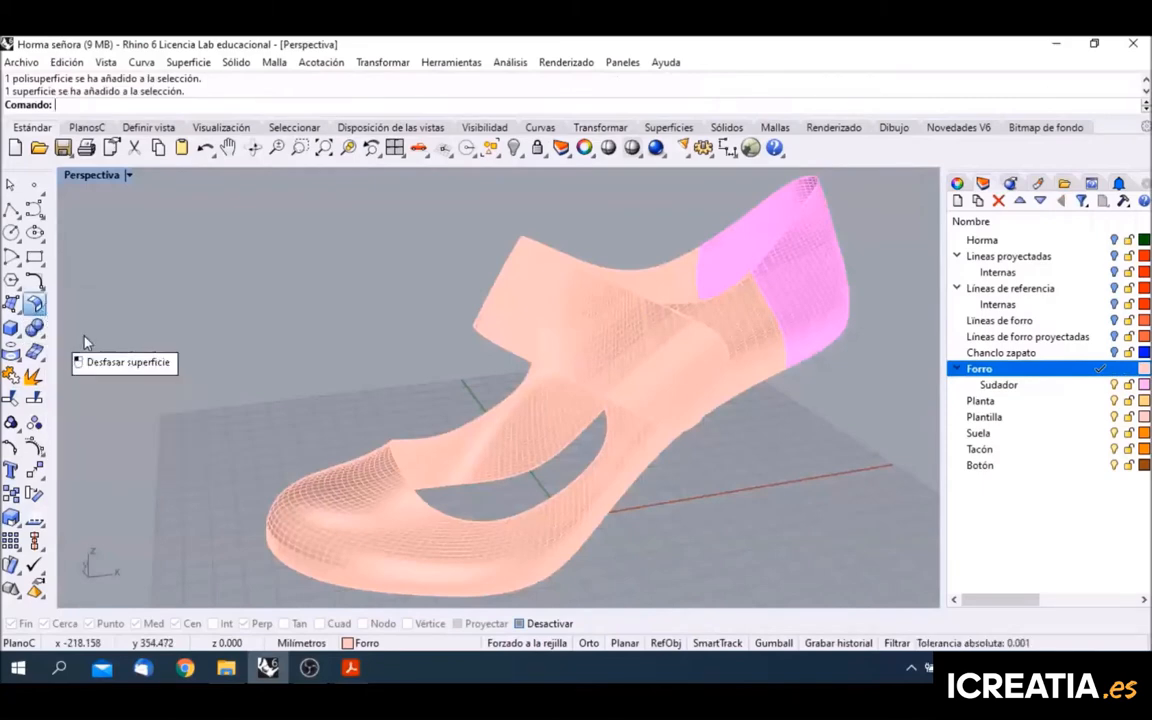
pyautogui.click(622, 370)
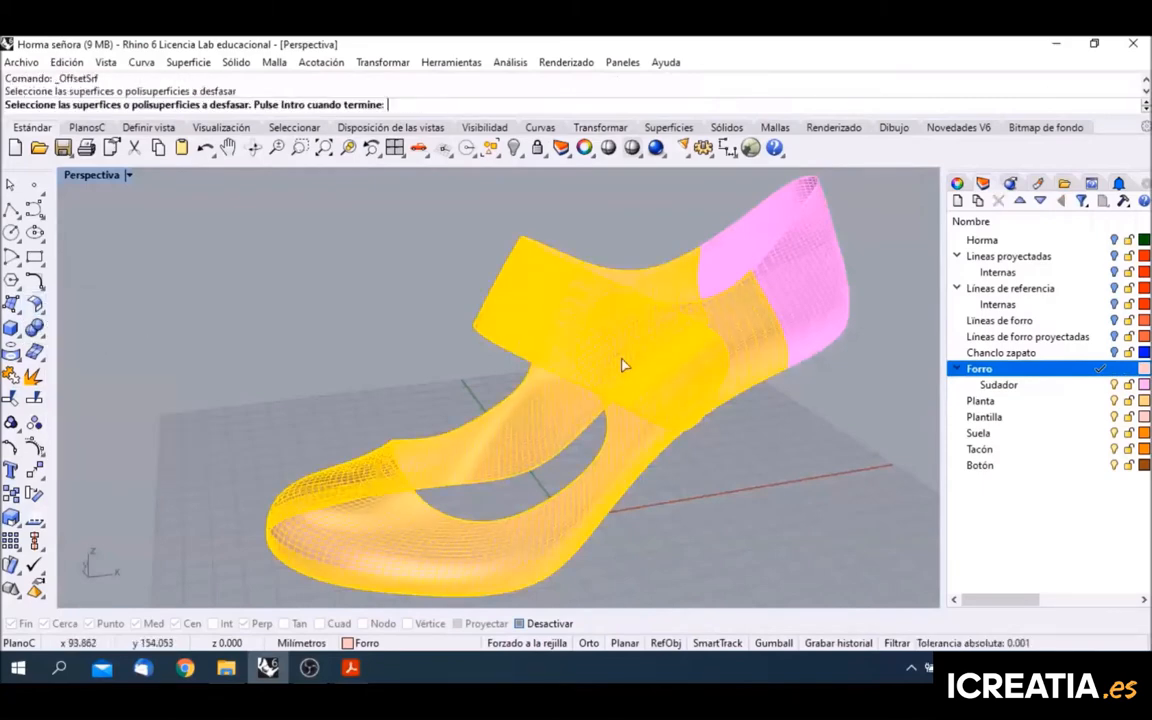
pyautogui.press('Return')
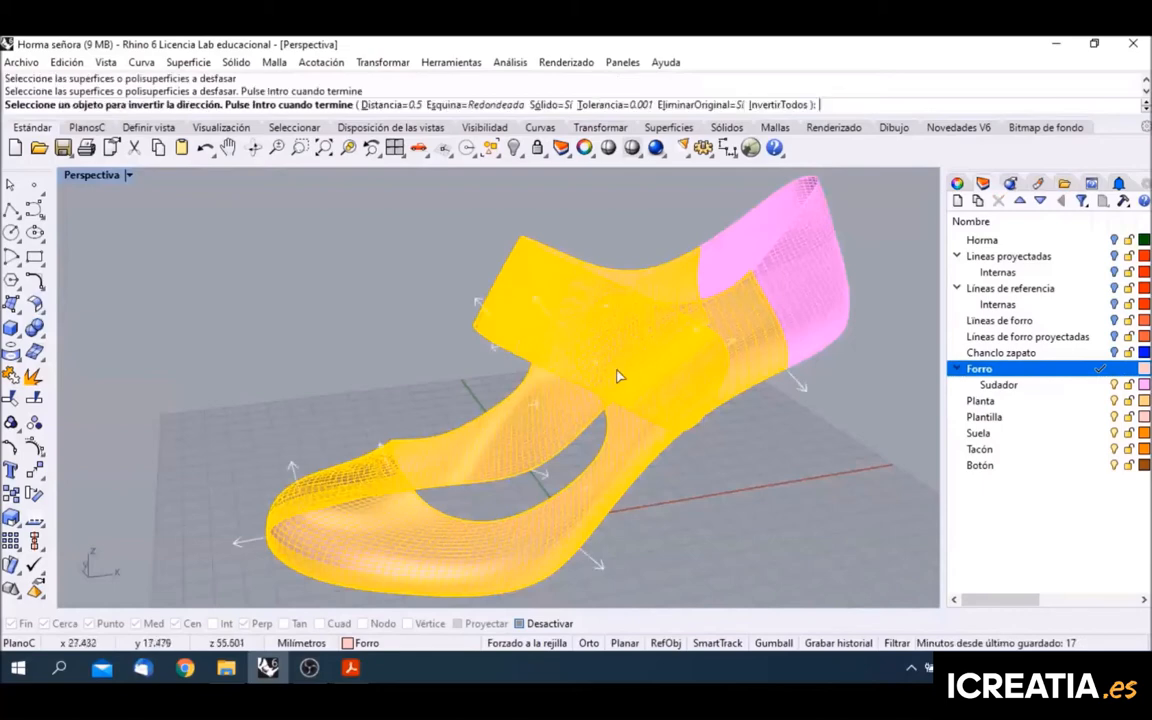
pyautogui.moveTo(617, 375); pyautogui.dragTo(681, 414, button='right')
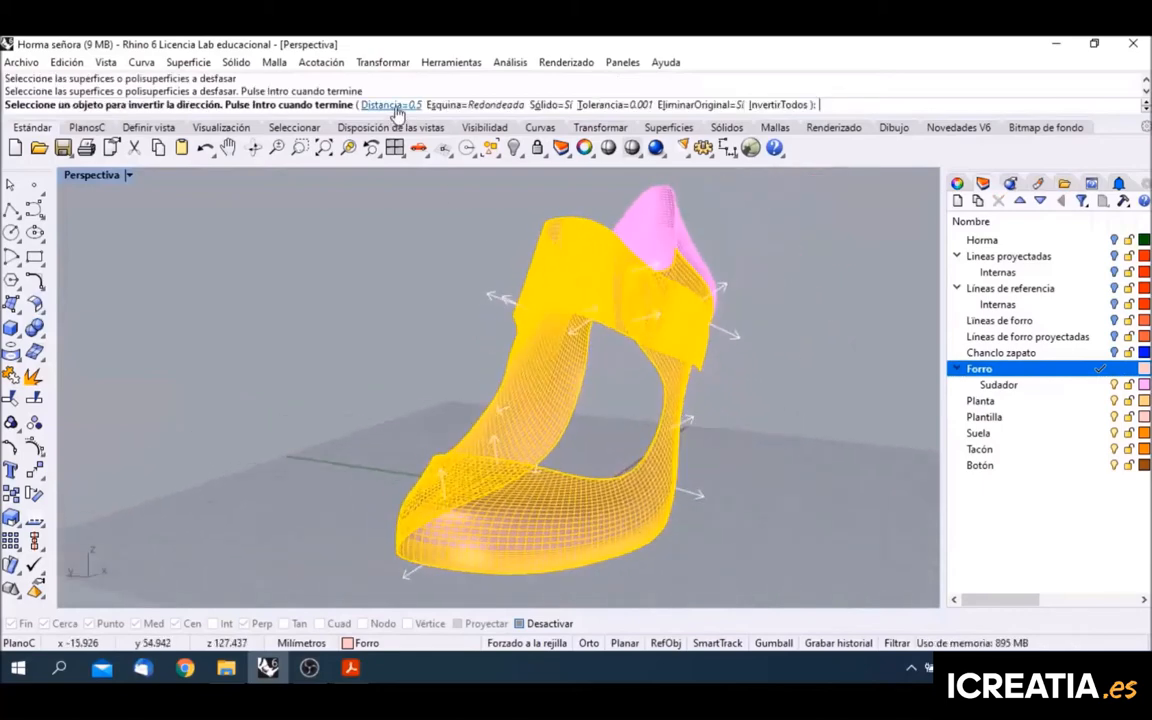
pyautogui.click(782, 106)
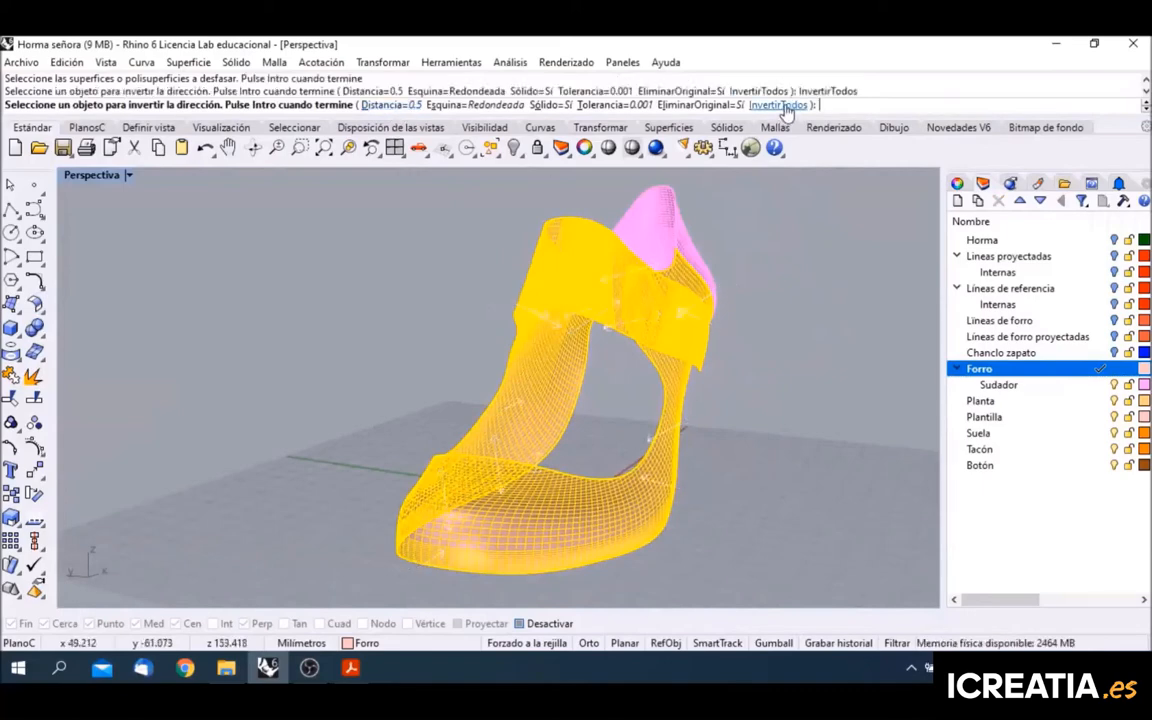
pyautogui.moveTo(838, 249); pyautogui.dragTo(641, 250, button='right')
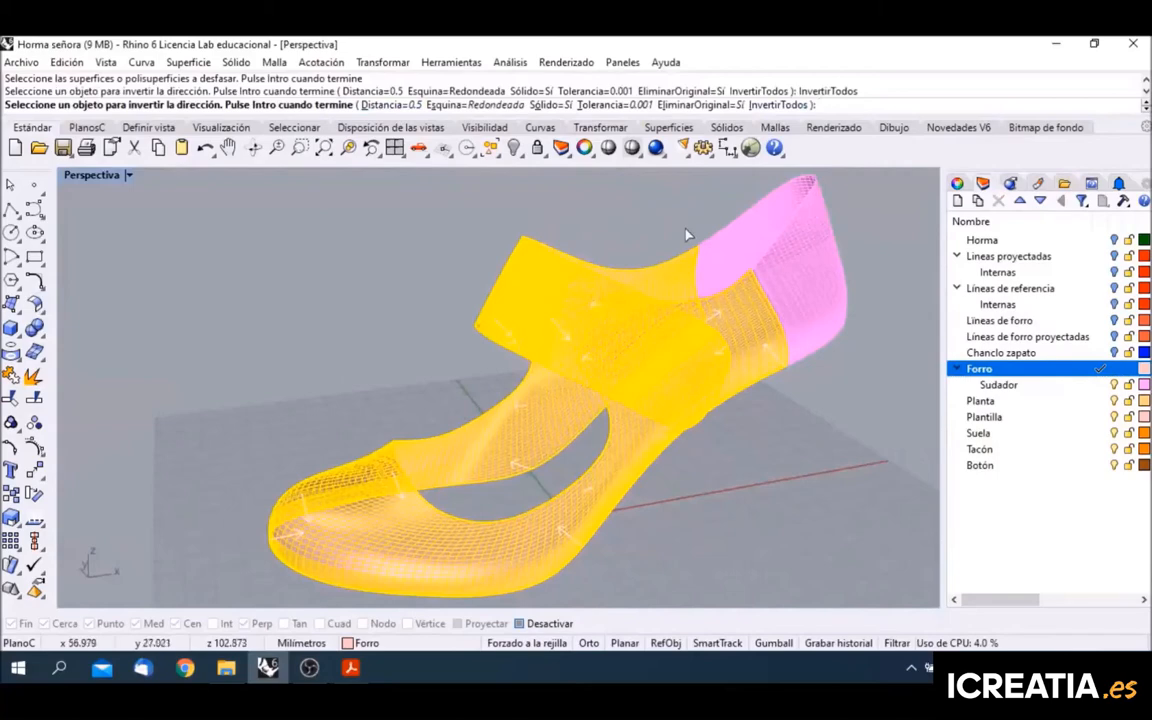
pyautogui.press('Return')
pyautogui.scroll(6, 684, 228)
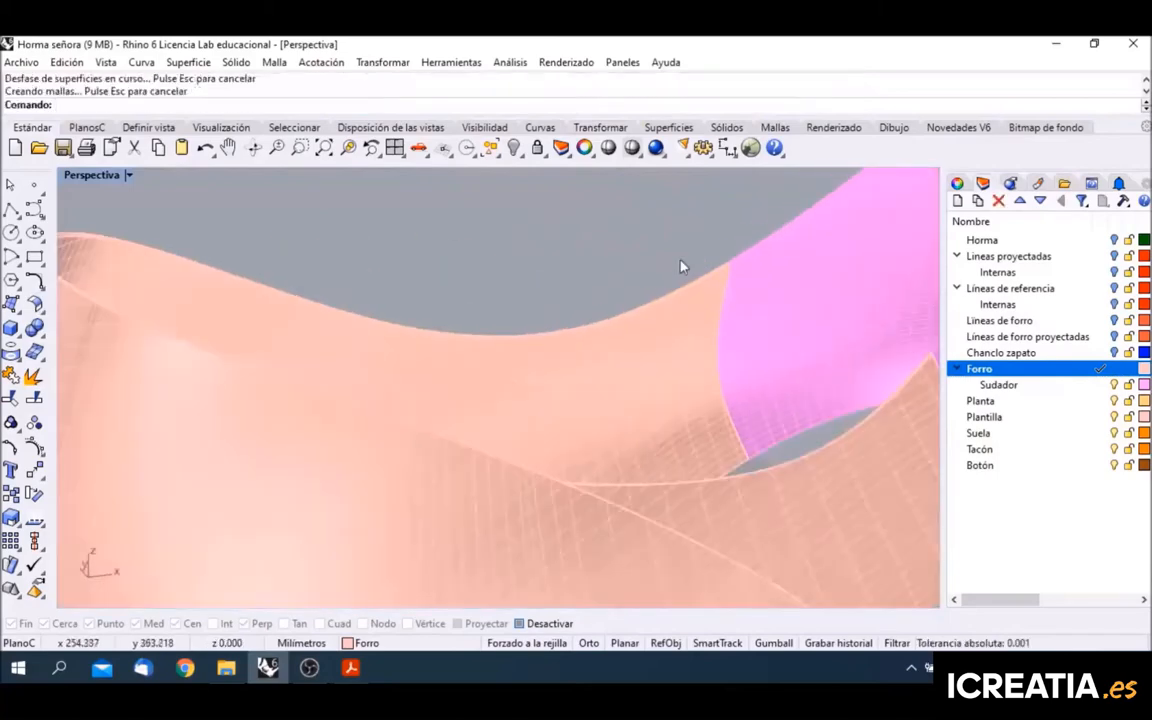
pyautogui.scroll(-2, 640, 257)
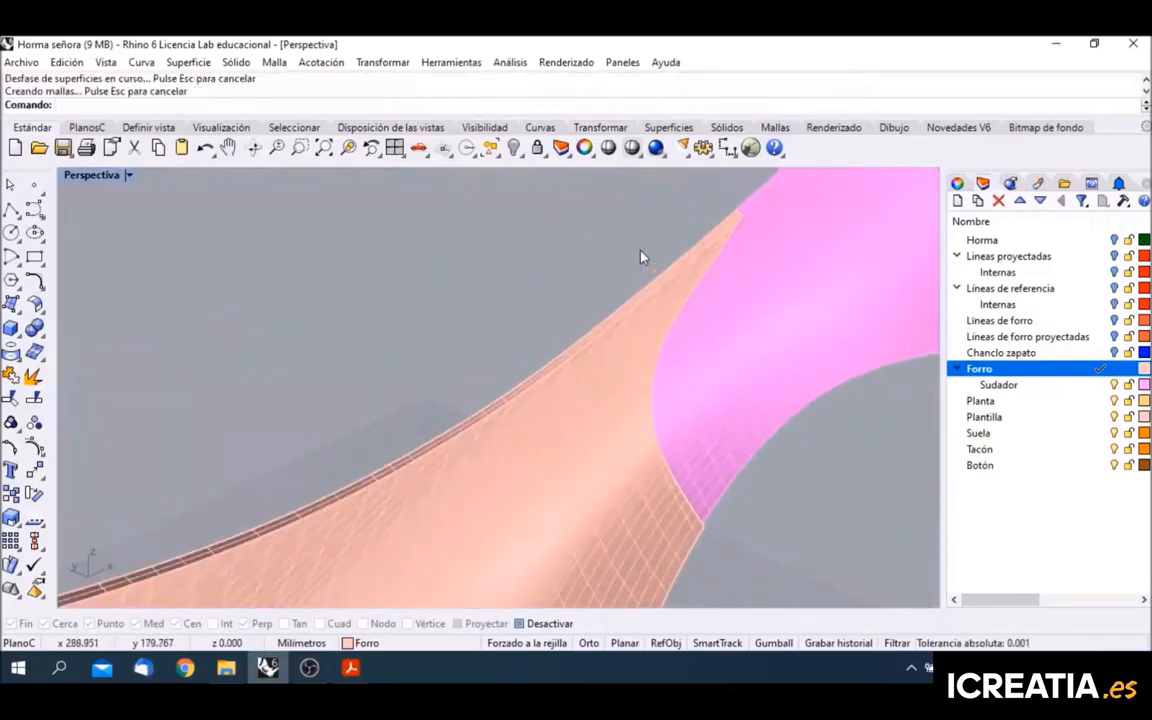
pyautogui.scroll(-5, 700, 300)
# Step: Offset the Sudador heel surface 0.5 mm inward as a solid with rounded corners, deleting the original
pyautogui.press('Return')
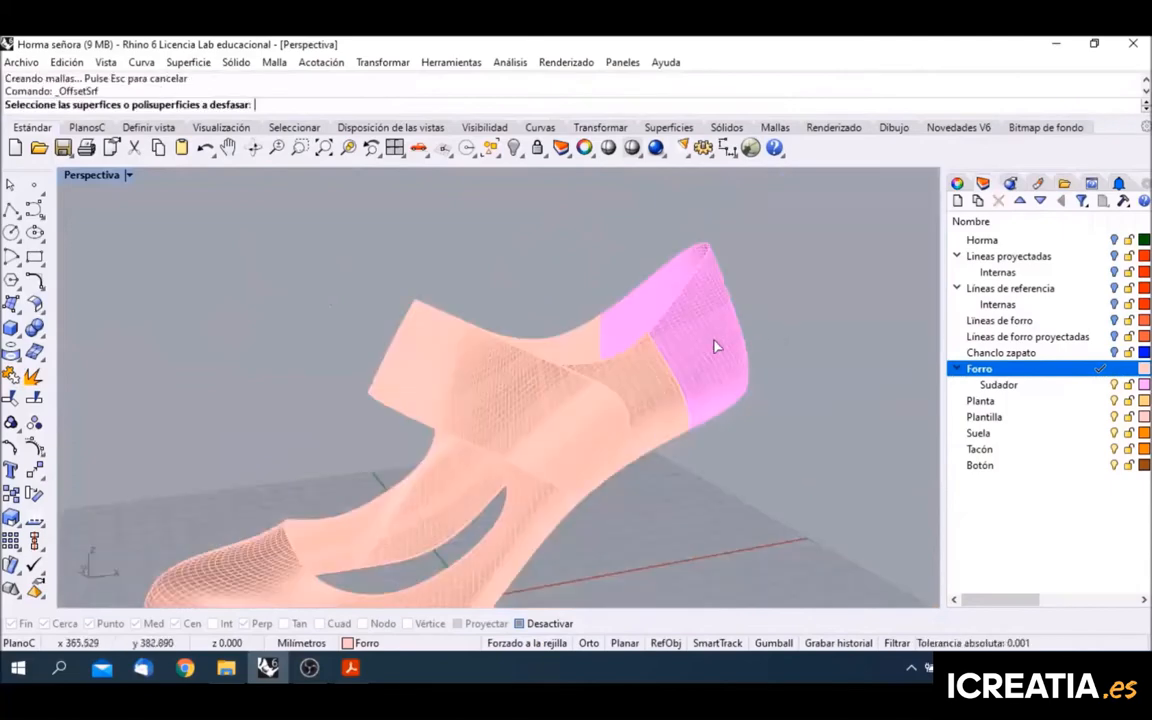
pyautogui.click(714, 346)
pyautogui.press('Return')
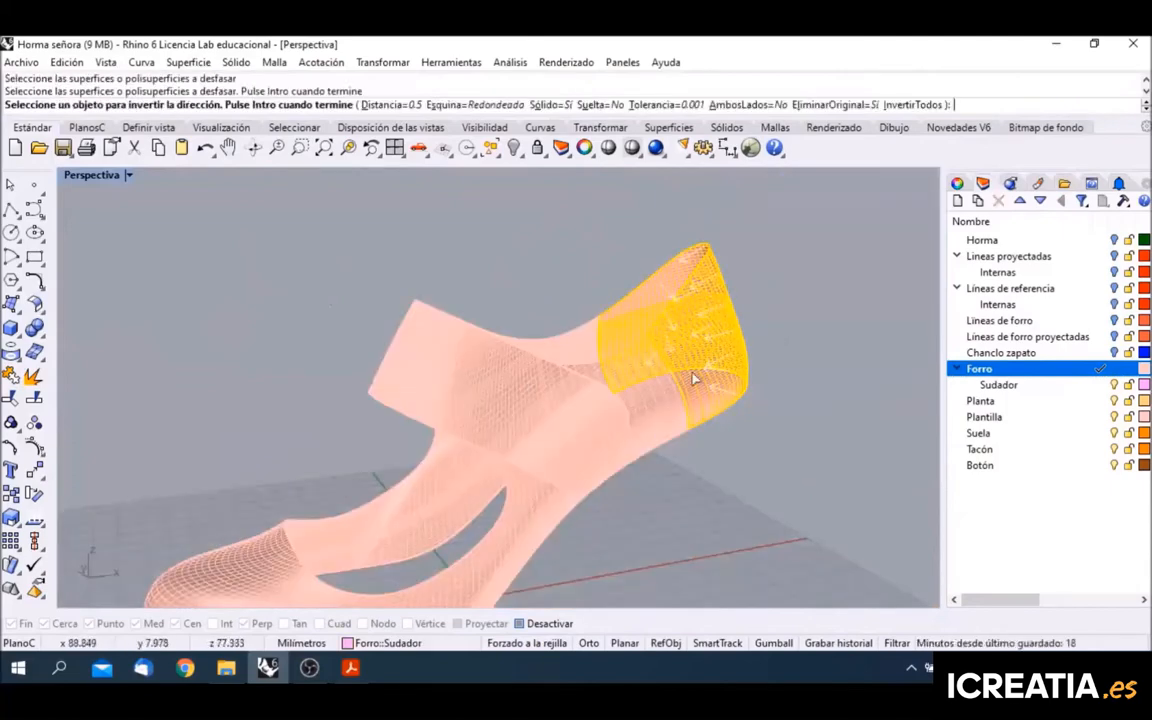
pyautogui.moveTo(694, 378); pyautogui.dragTo(789, 437, button='right')
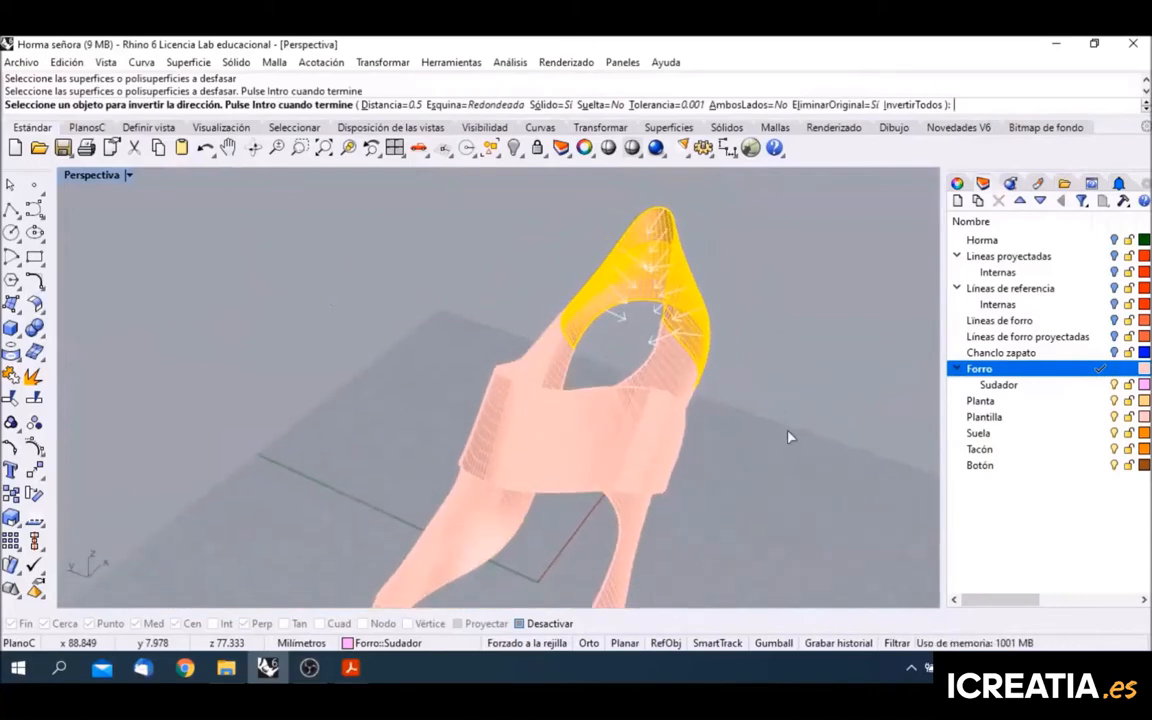
pyautogui.click(784, 360)
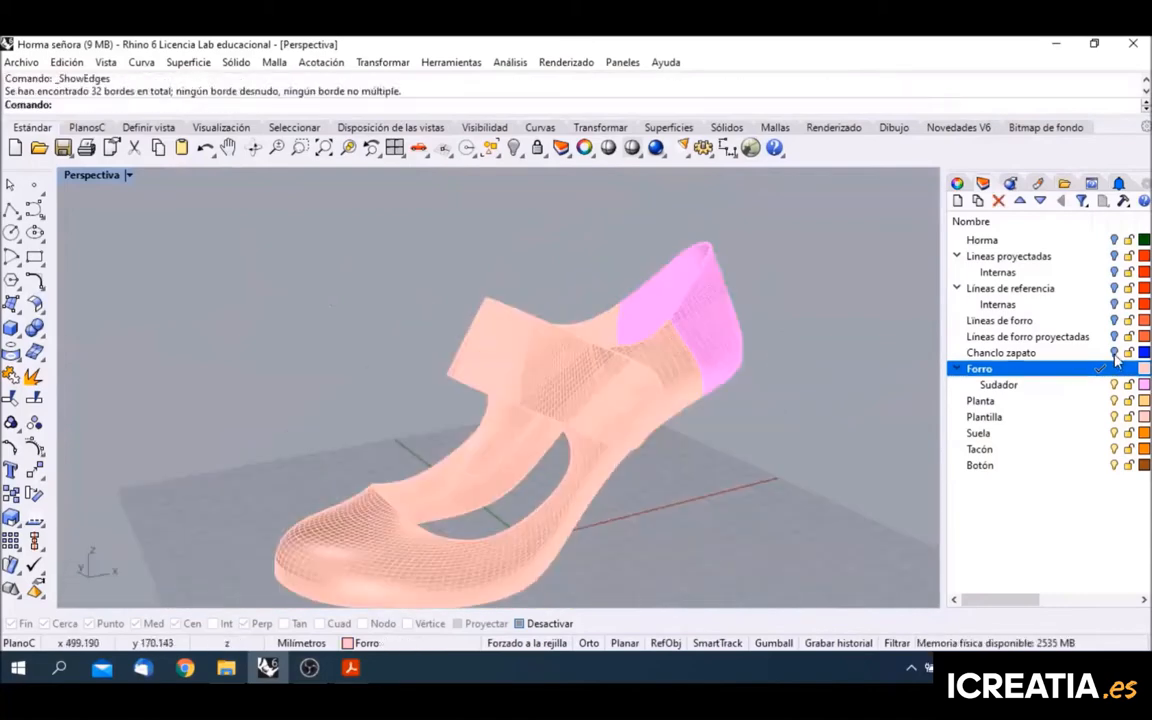
# Step: Show the Chanclo zapato layer and examine how the lining sits inside the upper around the strap and openings
pyautogui.click(1115, 354)
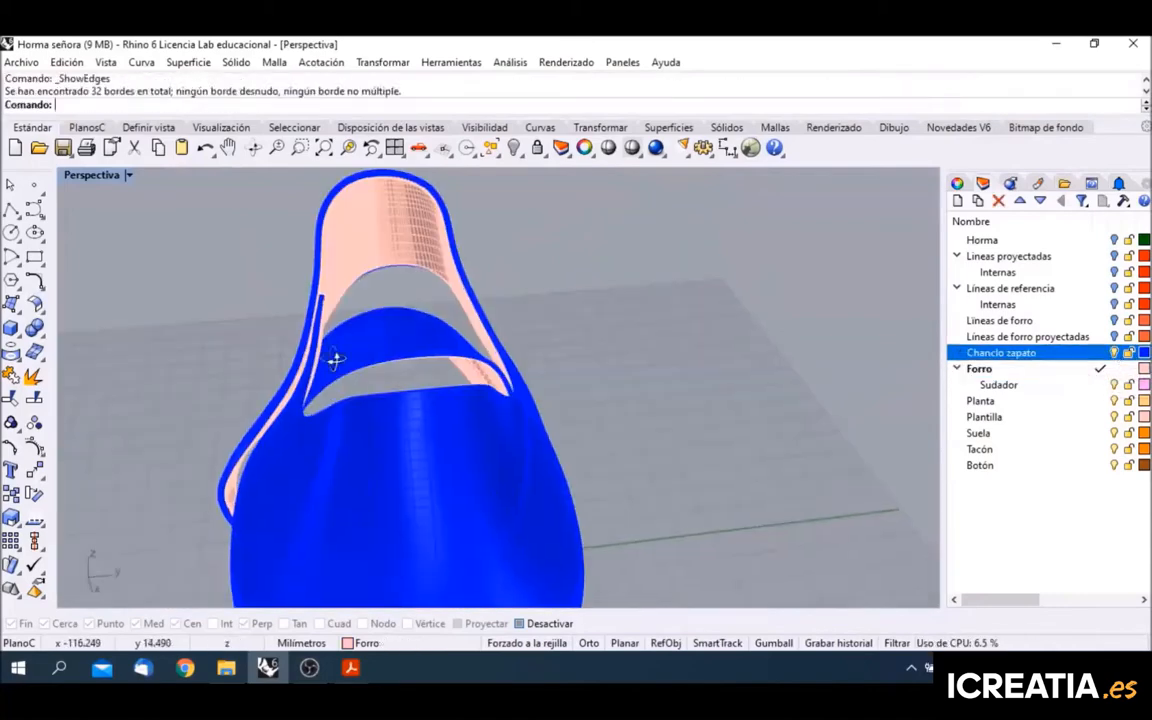
pyautogui.scroll(3, 313, 340)
pyautogui.scroll(6, 313, 340)
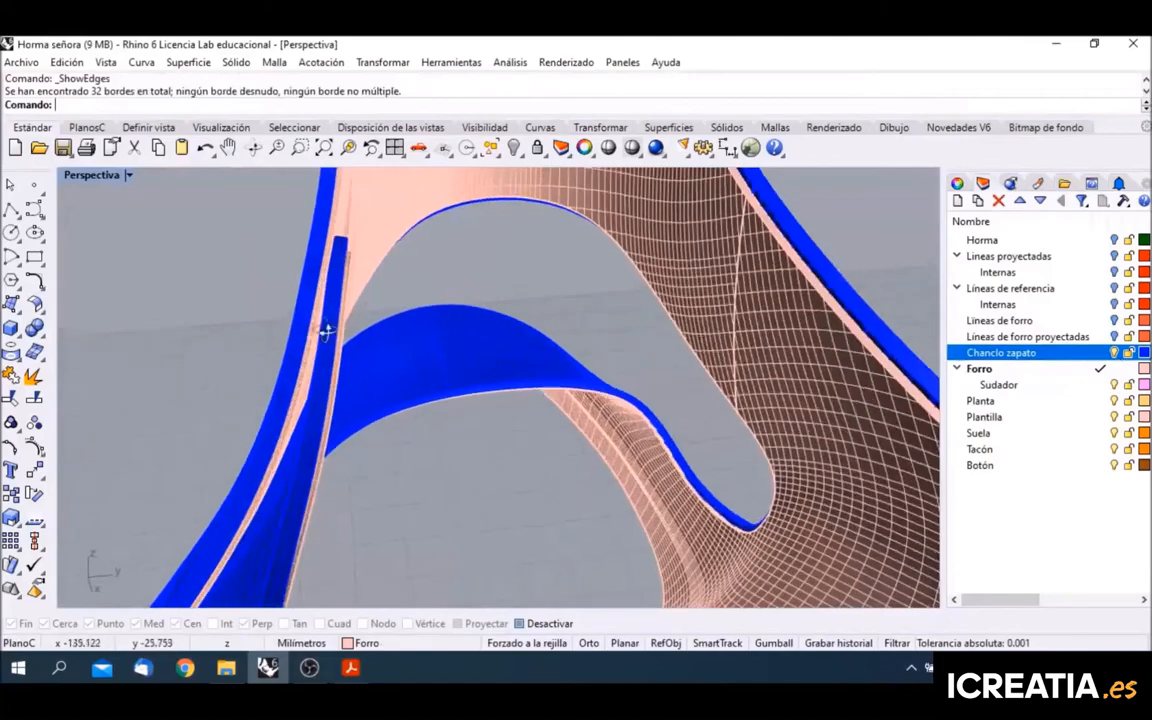
pyautogui.scroll(3, 338, 290)
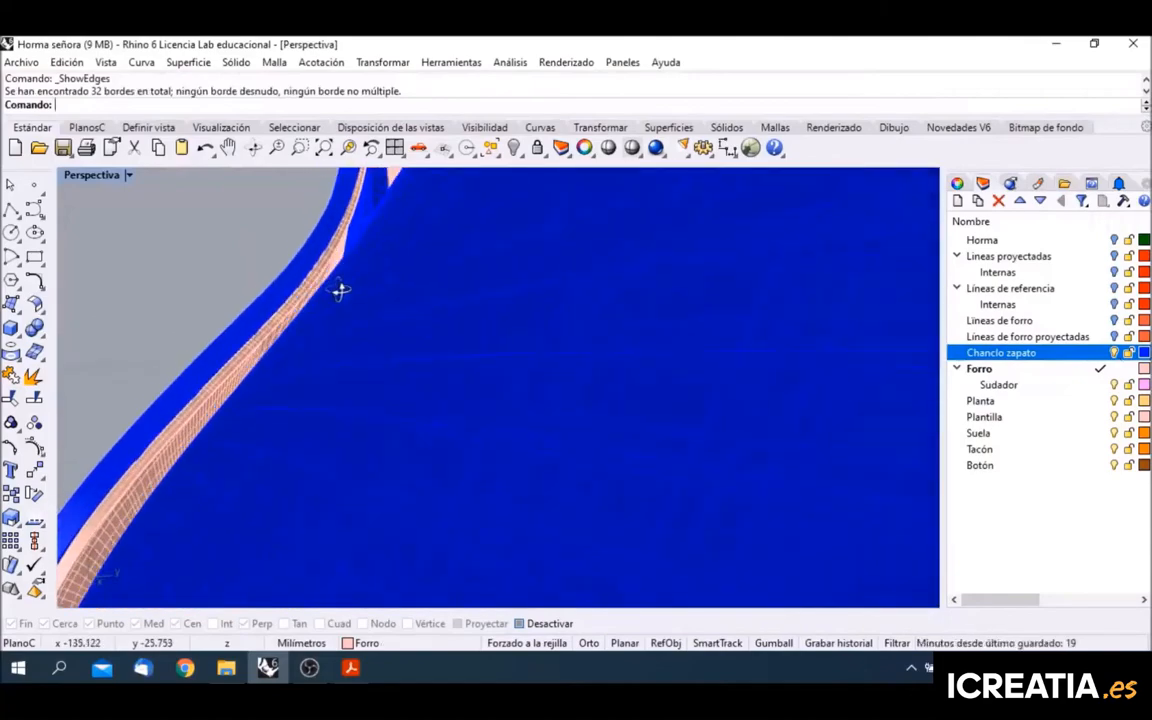
pyautogui.scroll(-5, 334, 311)
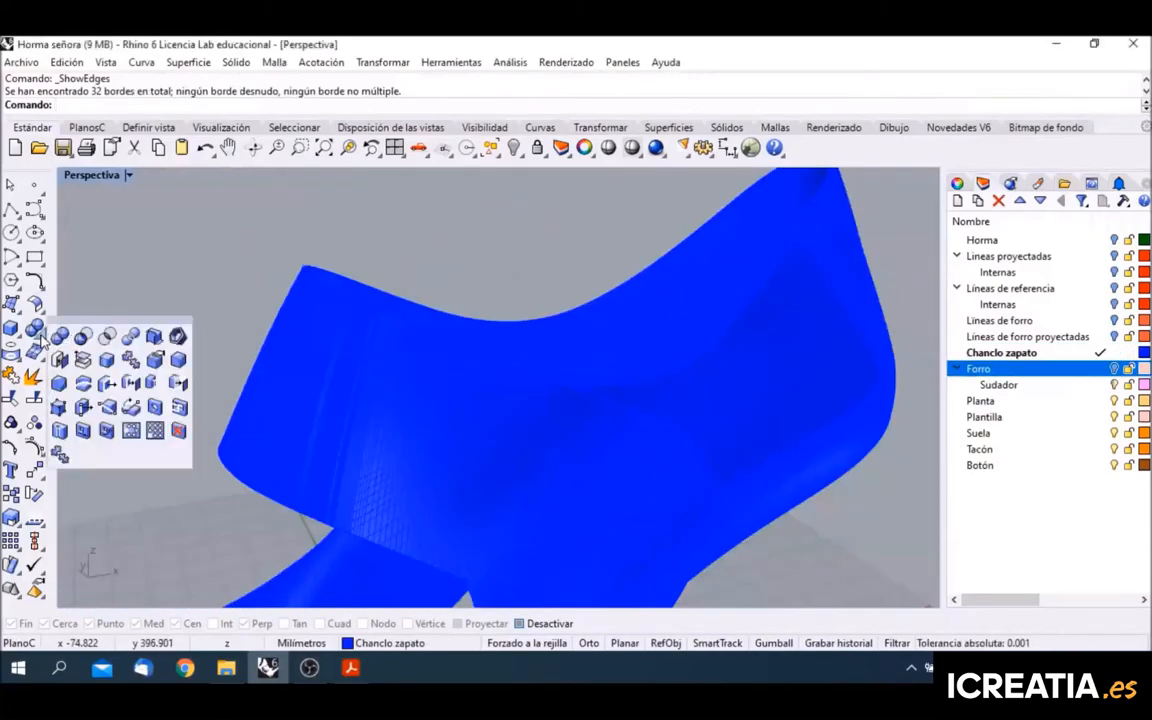
# Step: Fillet the outer edges of the Chanclo zapato solid along the collar, strap and instep opening with a 0.4 mm radius
pyautogui.click(154, 336)
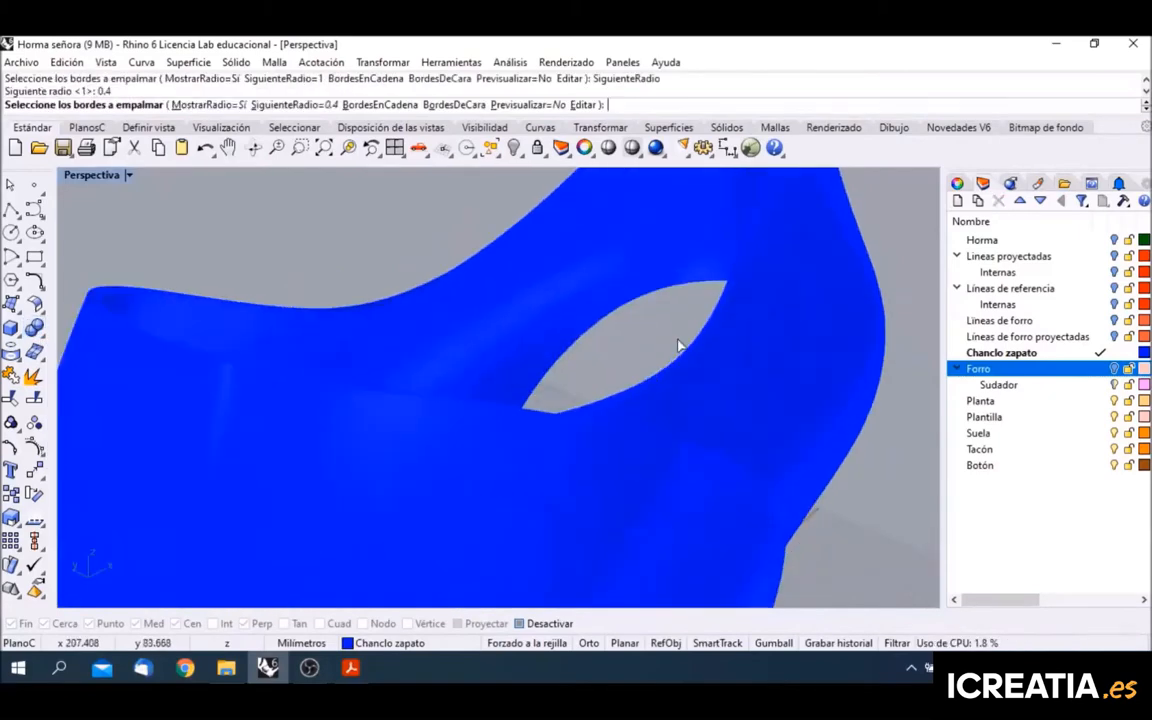
pyautogui.scroll(5, 689, 350)
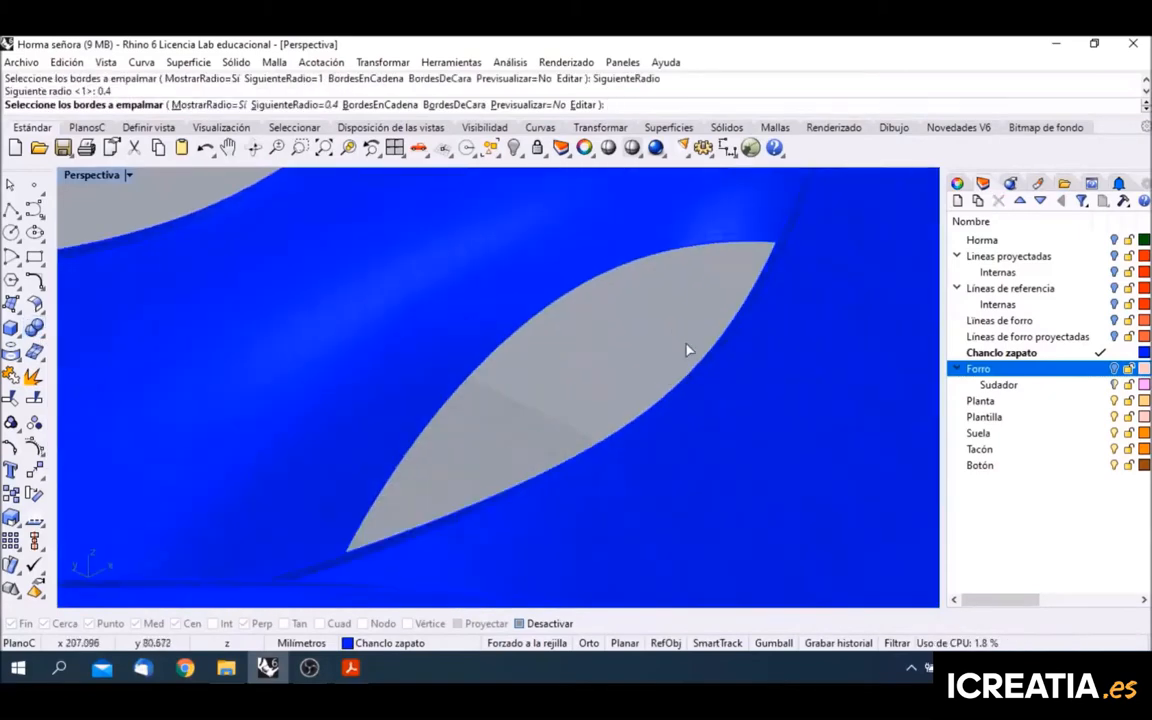
pyautogui.moveTo(766, 366); pyautogui.dragTo(505, 410, button='right')
pyautogui.click(713, 355)
pyautogui.click(677, 235)
pyautogui.scroll(-4, 677, 237)
pyautogui.scroll(-5, 533, 366)
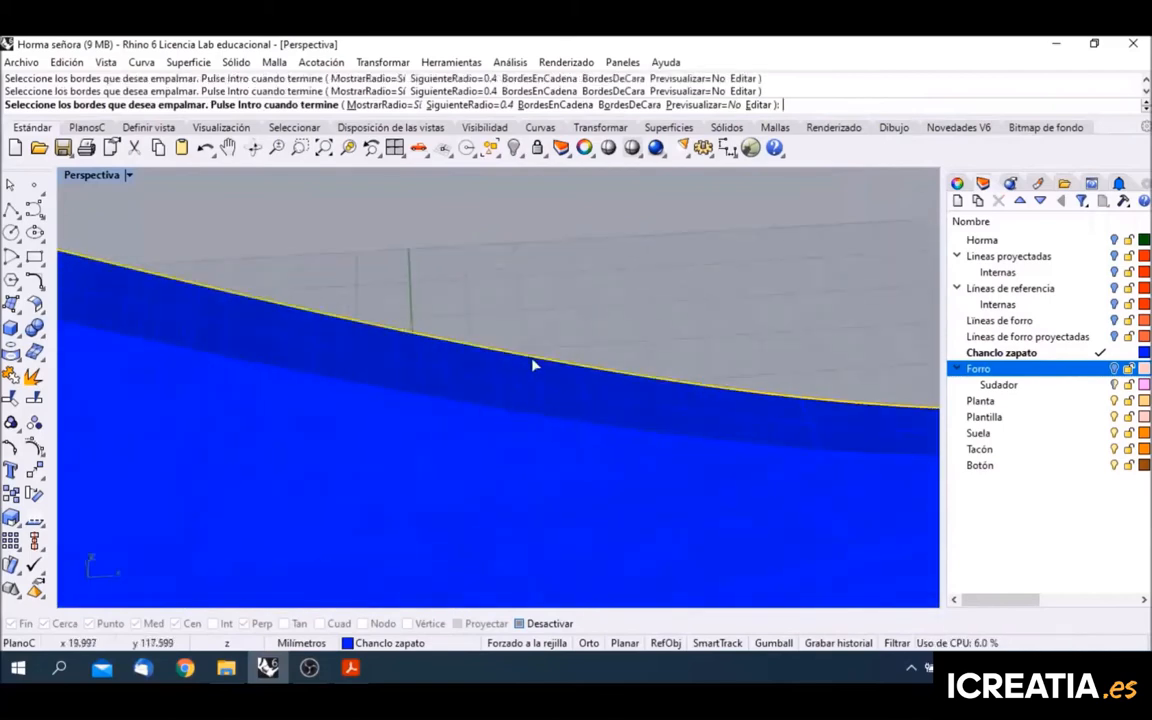
pyautogui.scroll(-5, 536, 405)
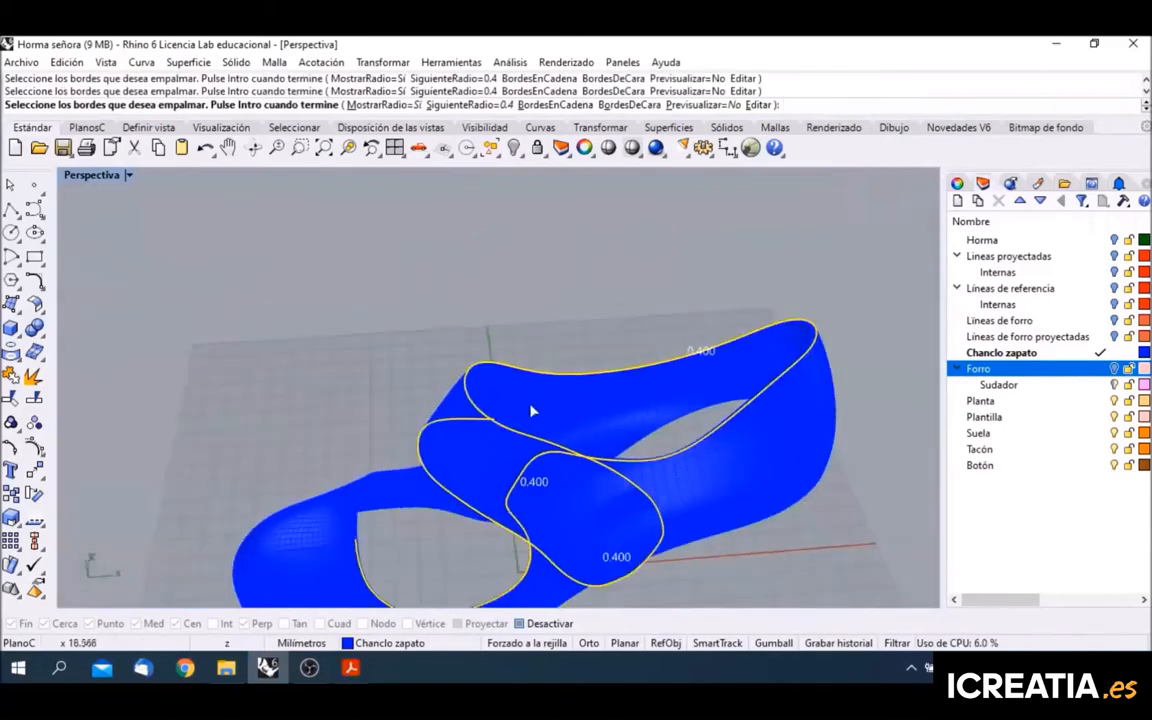
pyautogui.moveTo(534, 409)
pyautogui.mouseDown(button='right')
pyautogui.moveTo(571, 450)
pyautogui.moveTo(738, 370)
pyautogui.moveTo(527, 406)
pyautogui.mouseUp(button='right')
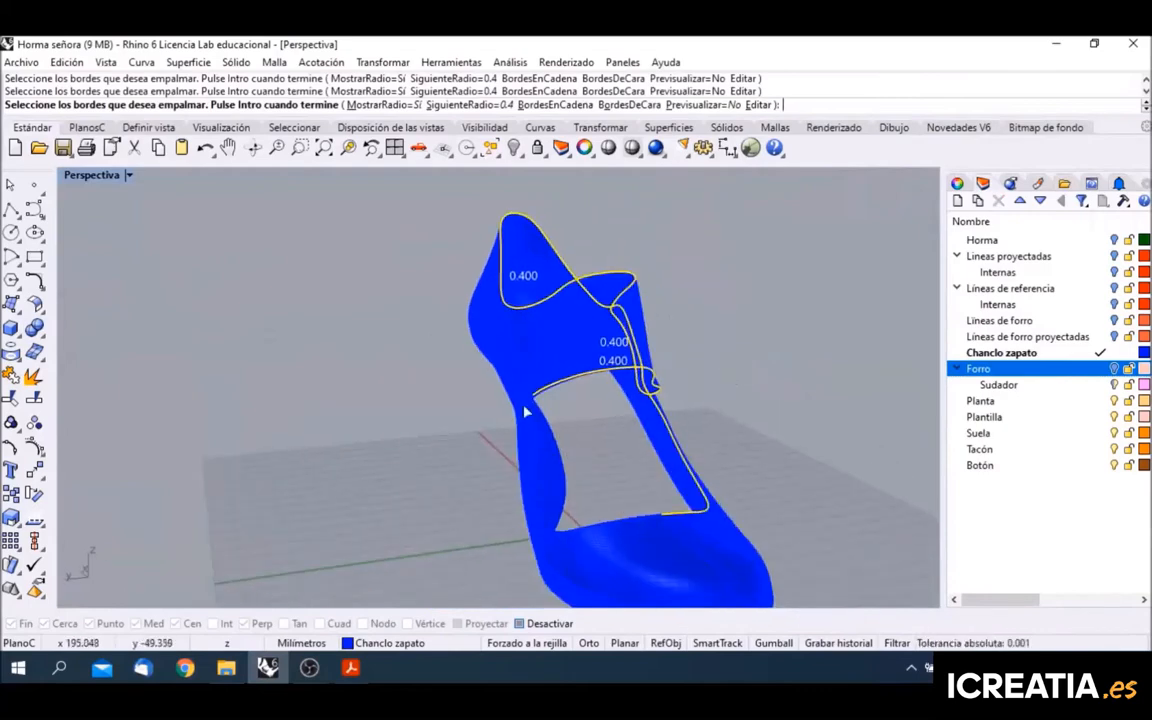
pyautogui.scroll(6, 540, 405)
pyautogui.scroll(-6, 534, 395)
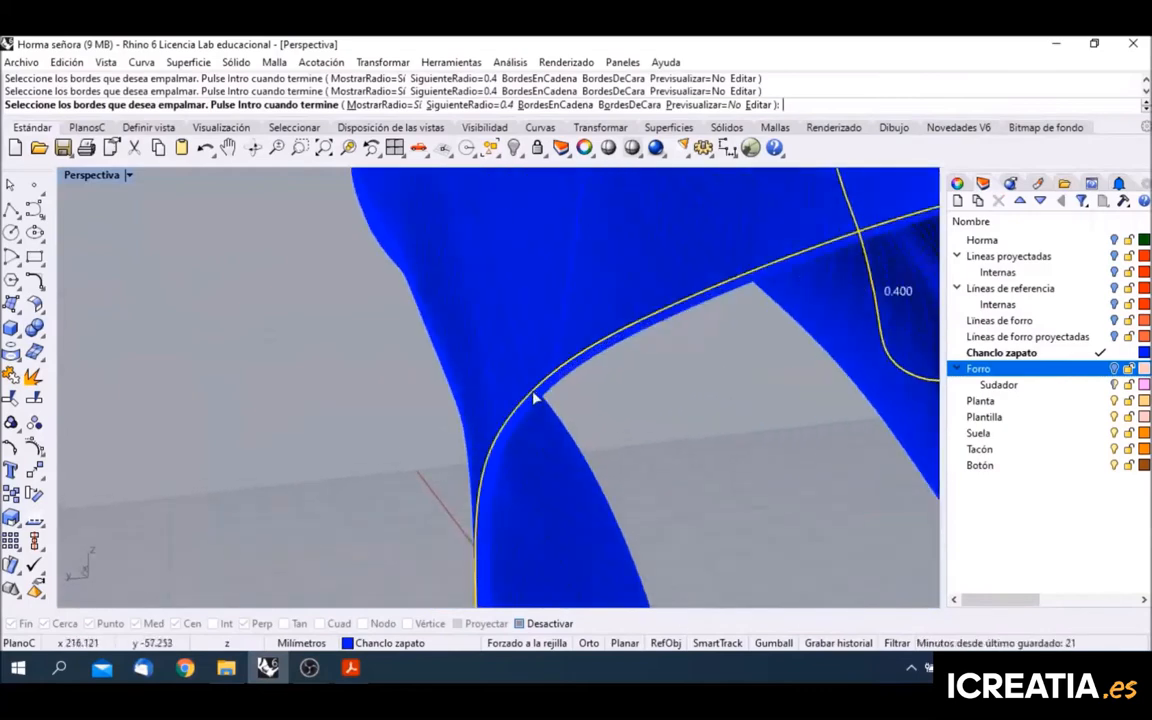
pyautogui.moveTo(655, 412); pyautogui.dragTo(473, 394, button='right')
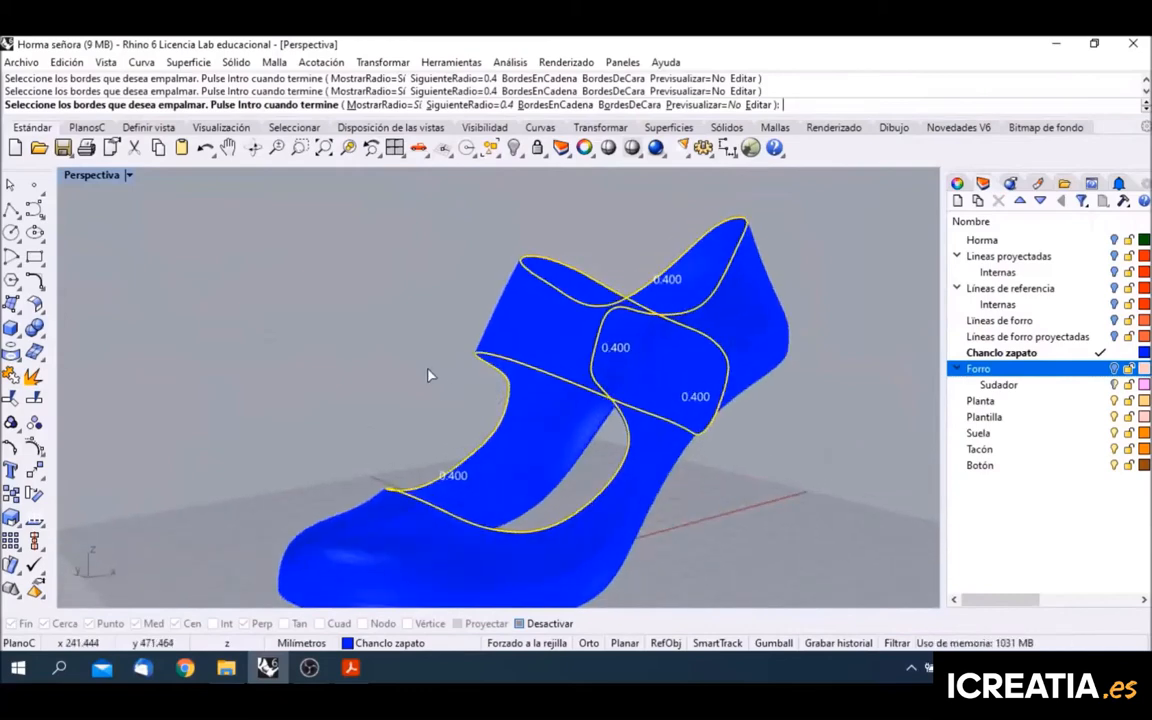
pyautogui.press('Return')
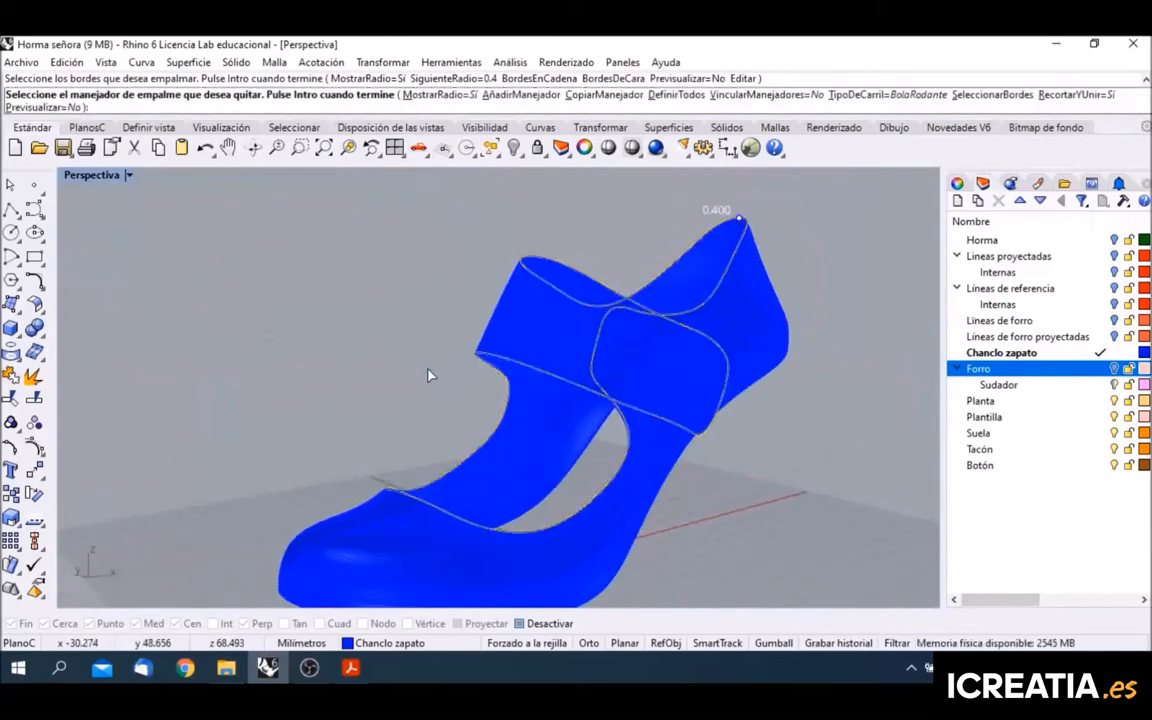
pyautogui.press('Return')
pyautogui.moveTo(432, 378); pyautogui.dragTo(636, 300, button='right')
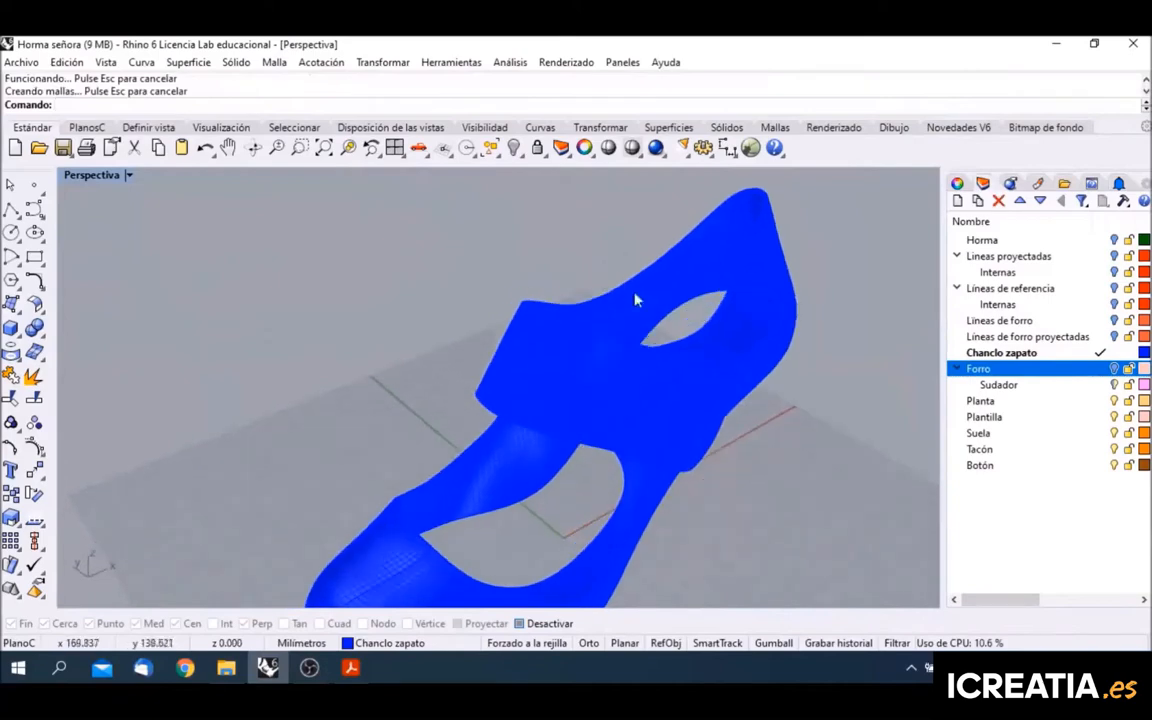
# Step: Fillet the inner edges of the Chanclo zapato solid along the collar, strap and instep opening with a 0.4 mm radius
pyautogui.scroll(6, 710, 321)
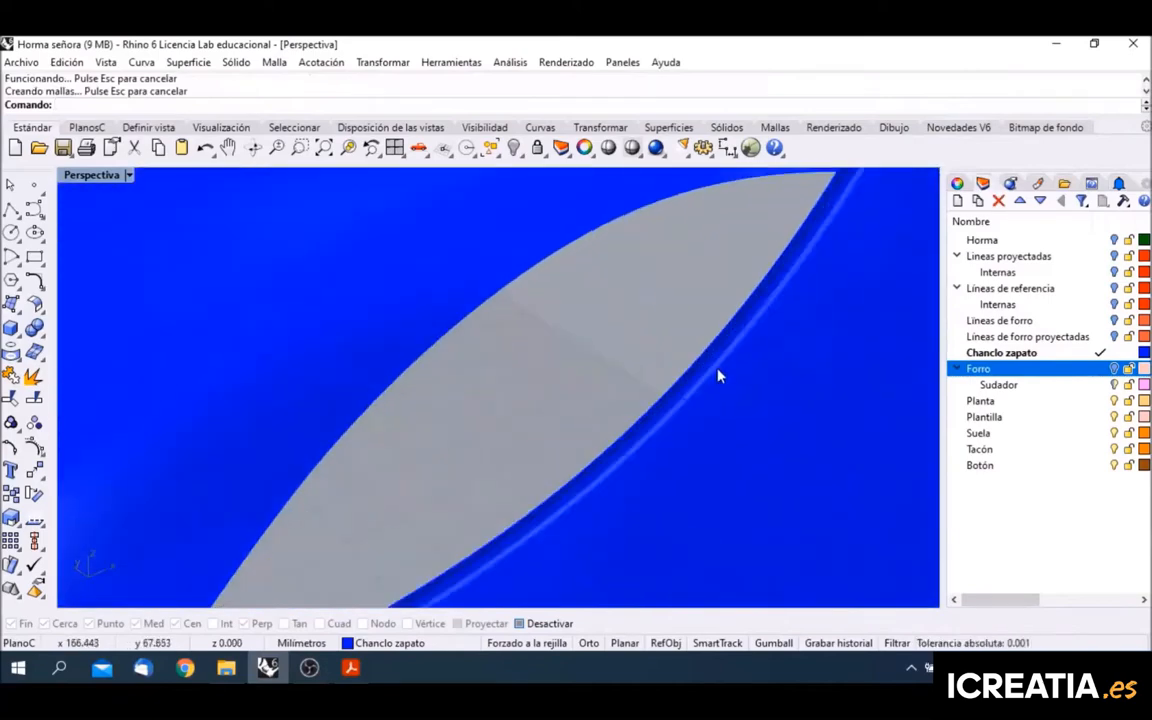
pyautogui.moveTo(718, 376); pyautogui.dragTo(797, 355, button='right')
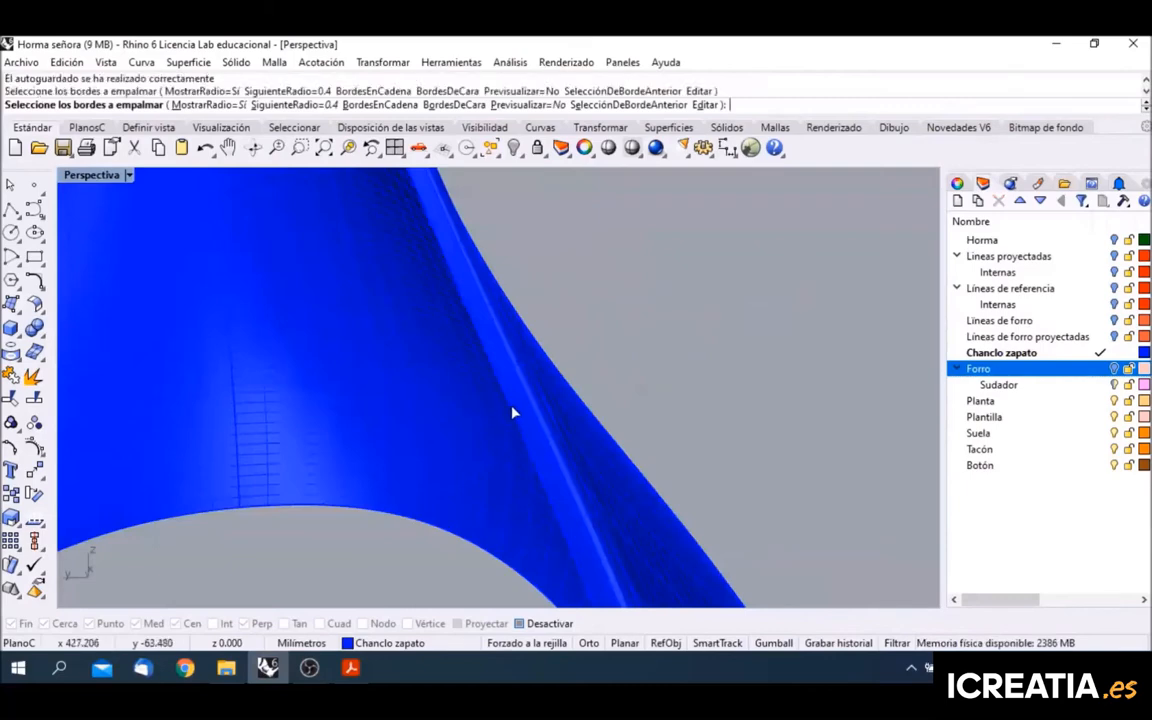
pyautogui.click(513, 414)
pyautogui.moveTo(514, 416); pyautogui.dragTo(502, 302, button='right')
pyautogui.click(288, 387)
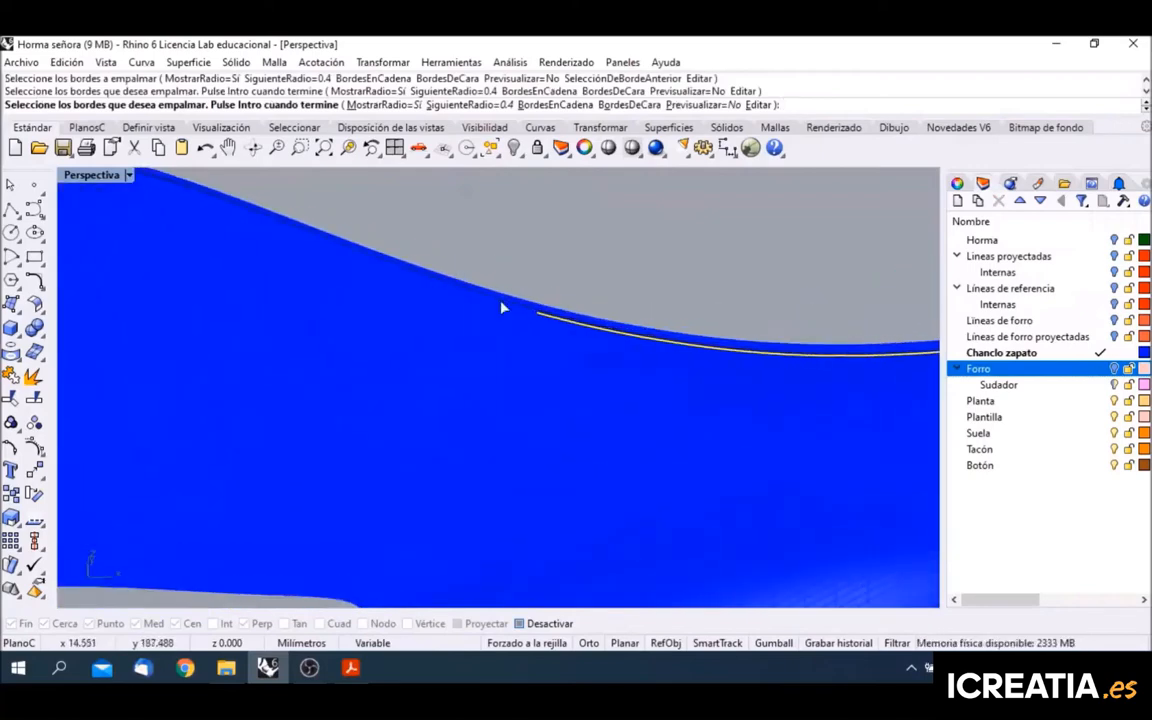
pyautogui.click(502, 302)
pyautogui.scroll(-10, 526, 294)
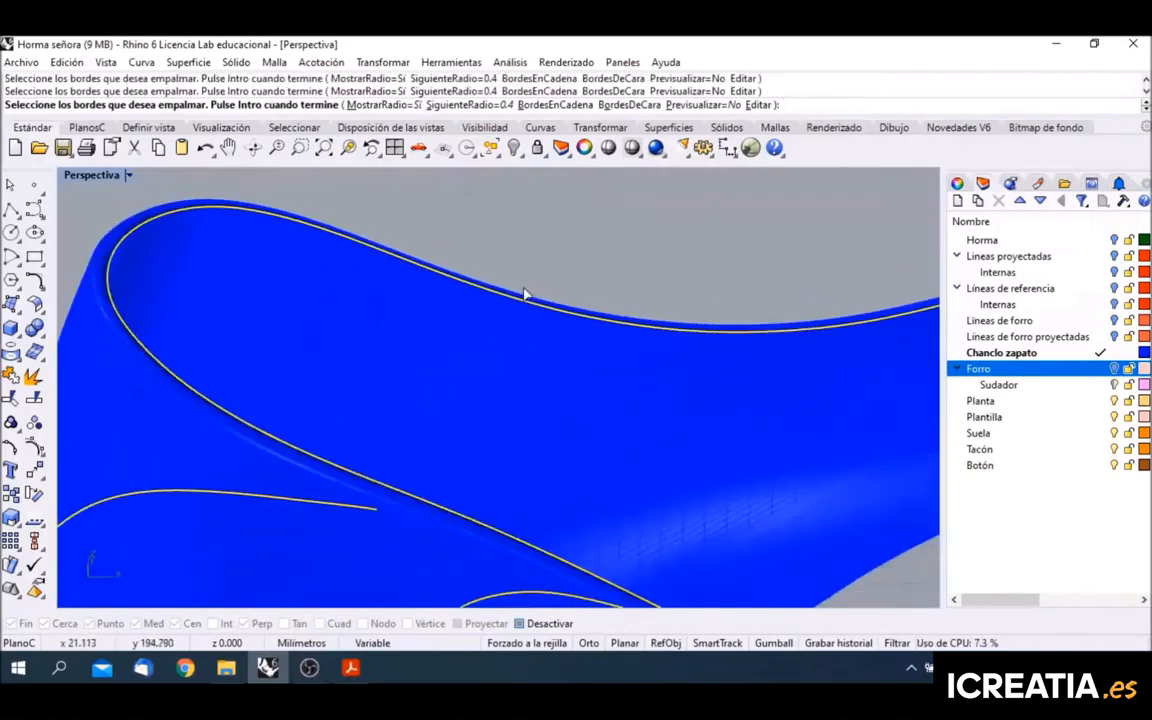
pyautogui.moveTo(512, 323); pyautogui.dragTo(468, 475, button='right')
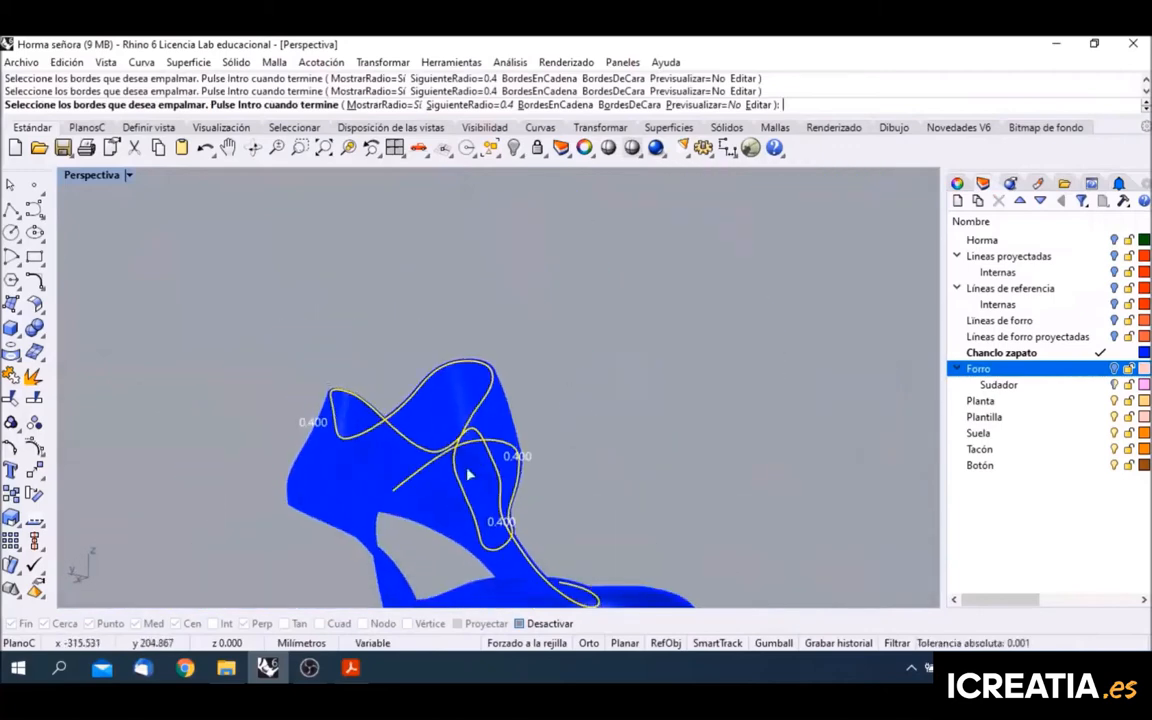
pyautogui.scroll(5, 408, 501)
pyautogui.scroll(-10, 361, 460)
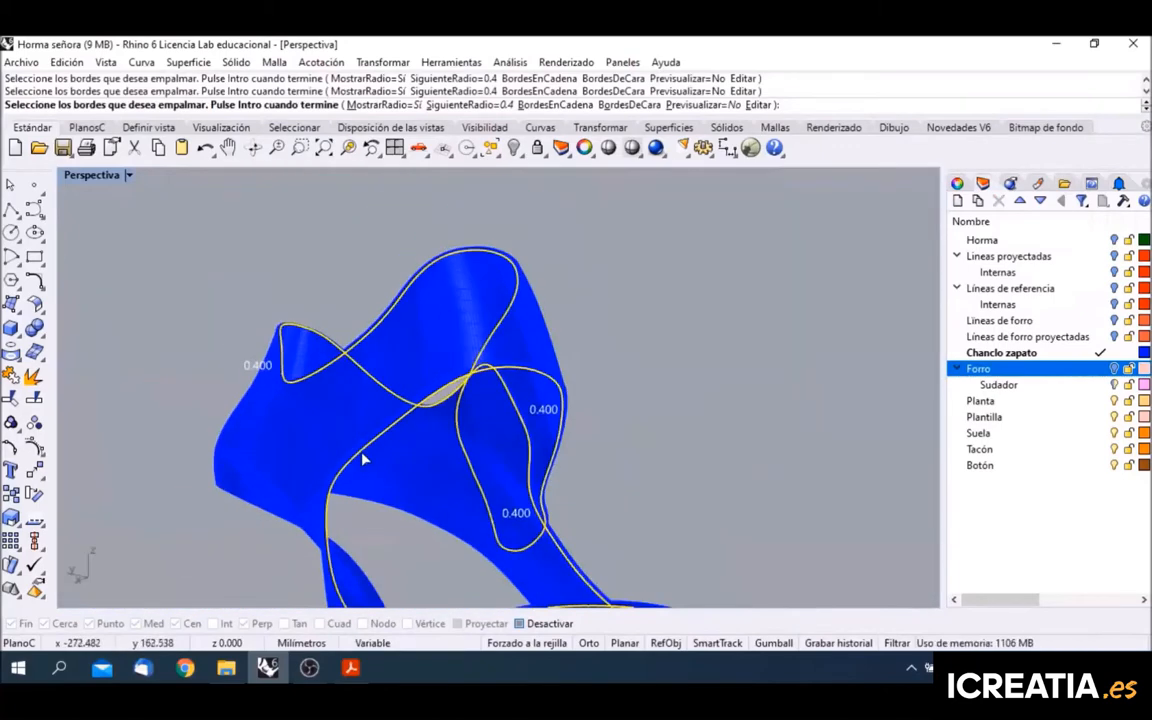
pyautogui.moveTo(365, 465); pyautogui.dragTo(717, 429, button='right')
pyautogui.press('Return')
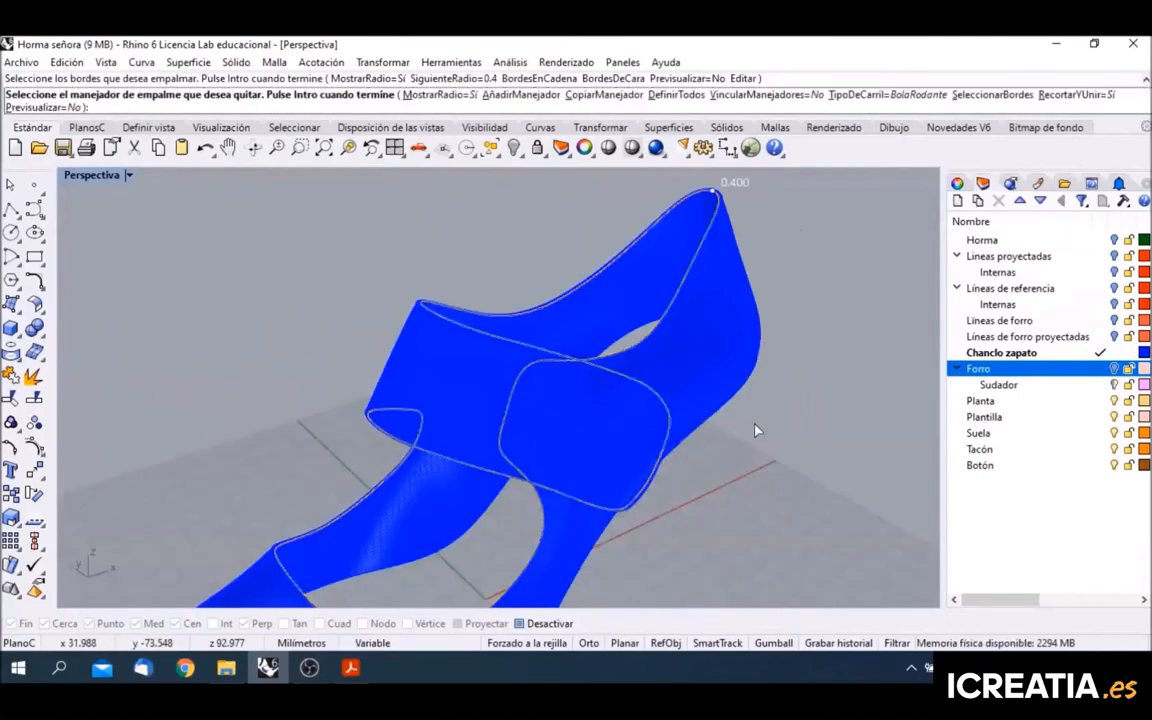
pyautogui.press('Return')
pyautogui.scroll(5, 643, 527)
pyautogui.scroll(10, 641, 527)
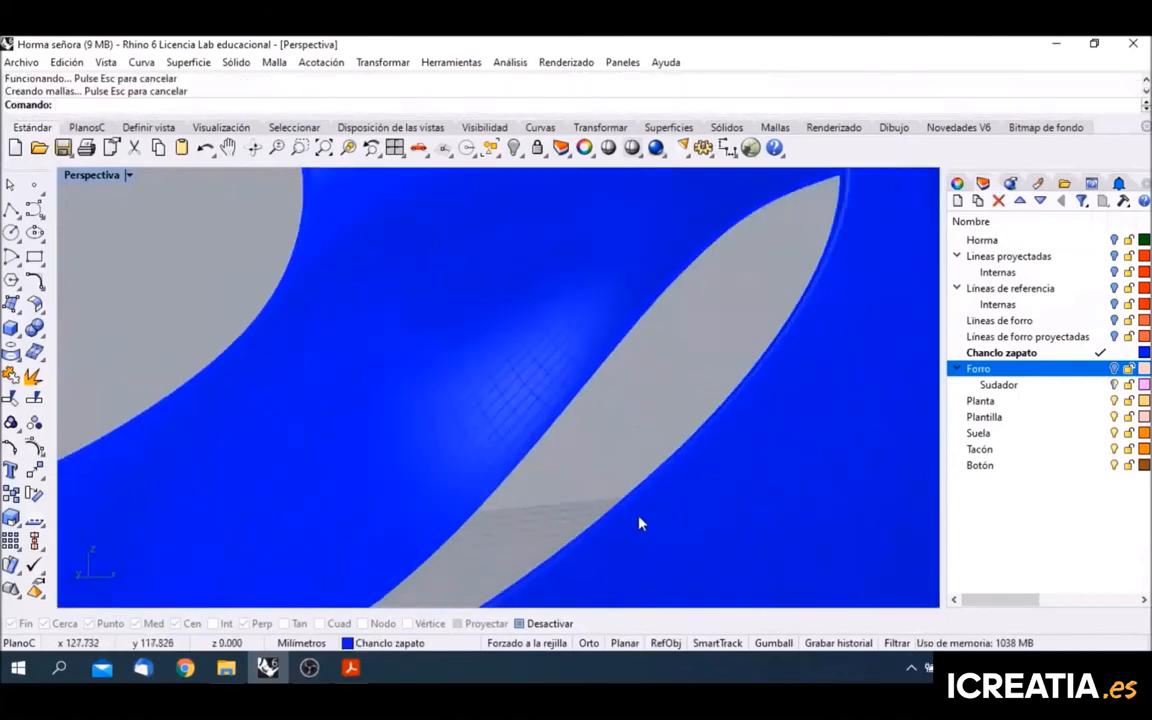
pyautogui.scroll(2, 534, 524)
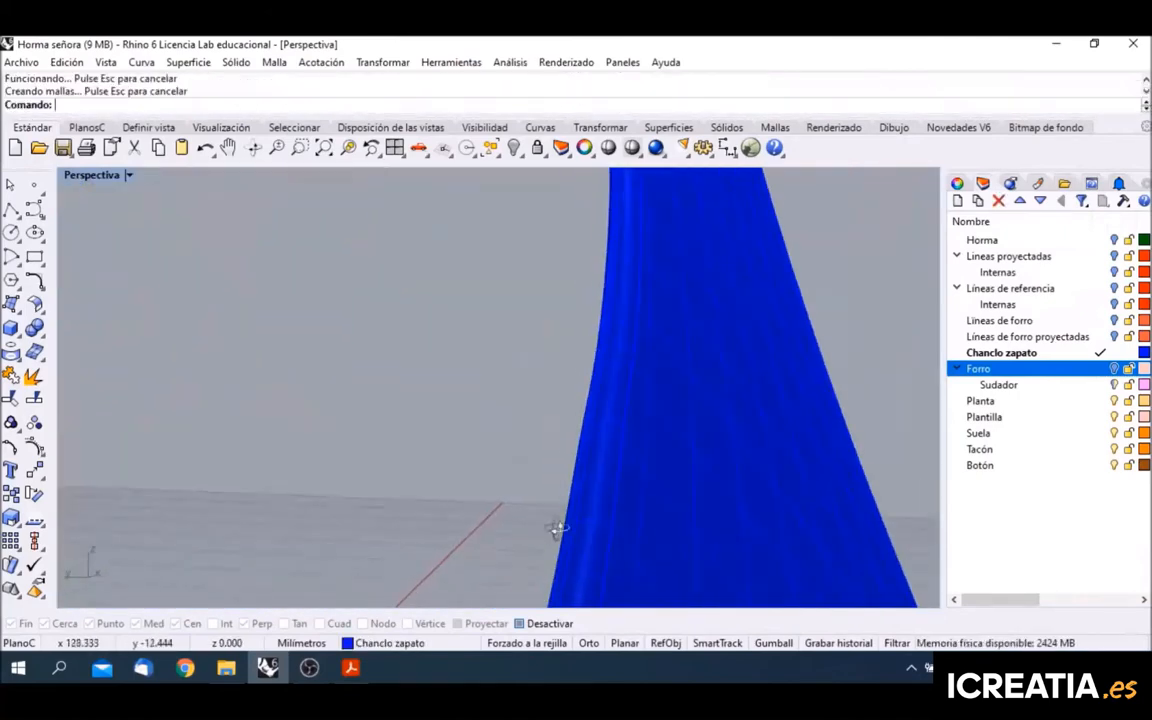
# Step: Make the Forro layer current and visible, and hide the Chanclo zapato layer
pyautogui.moveTo(558, 529); pyautogui.dragTo(633, 501, button='right')
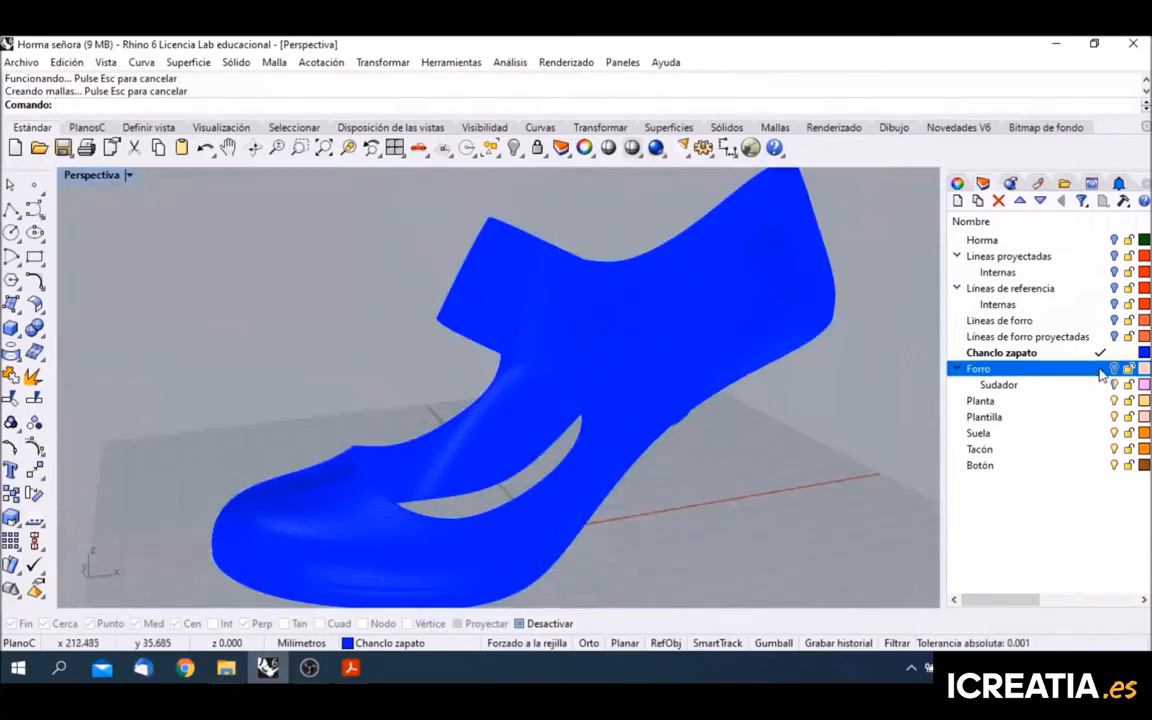
pyautogui.click(1100, 370)
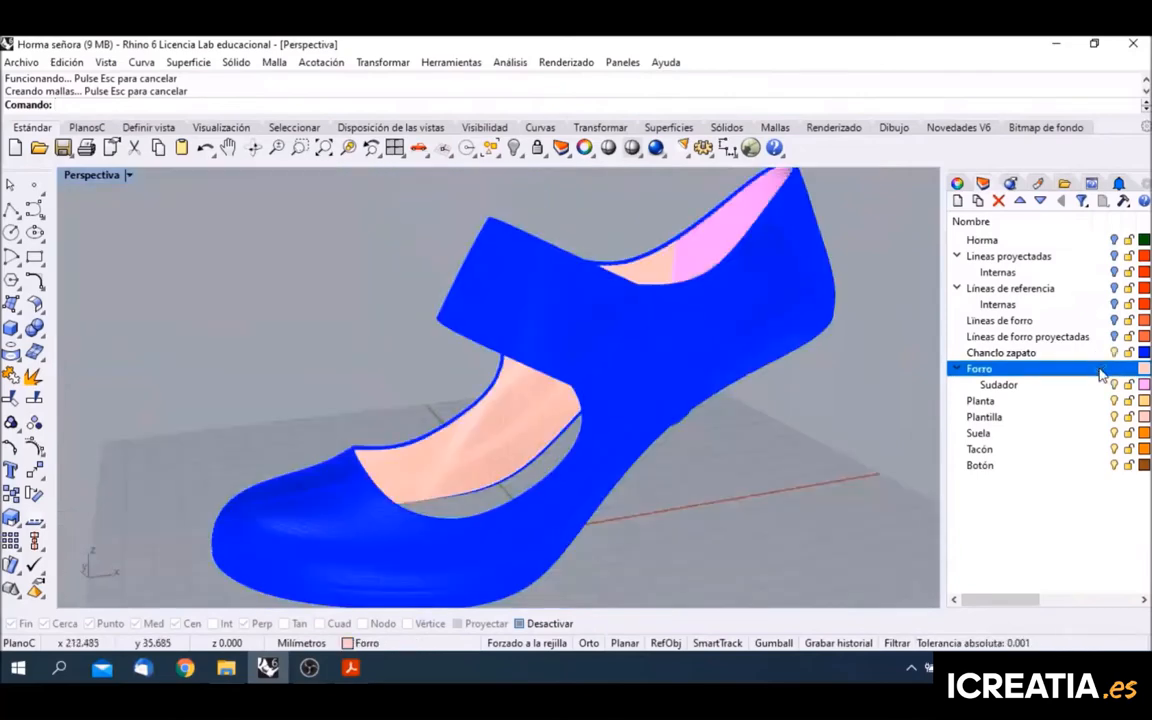
pyautogui.click(1114, 354)
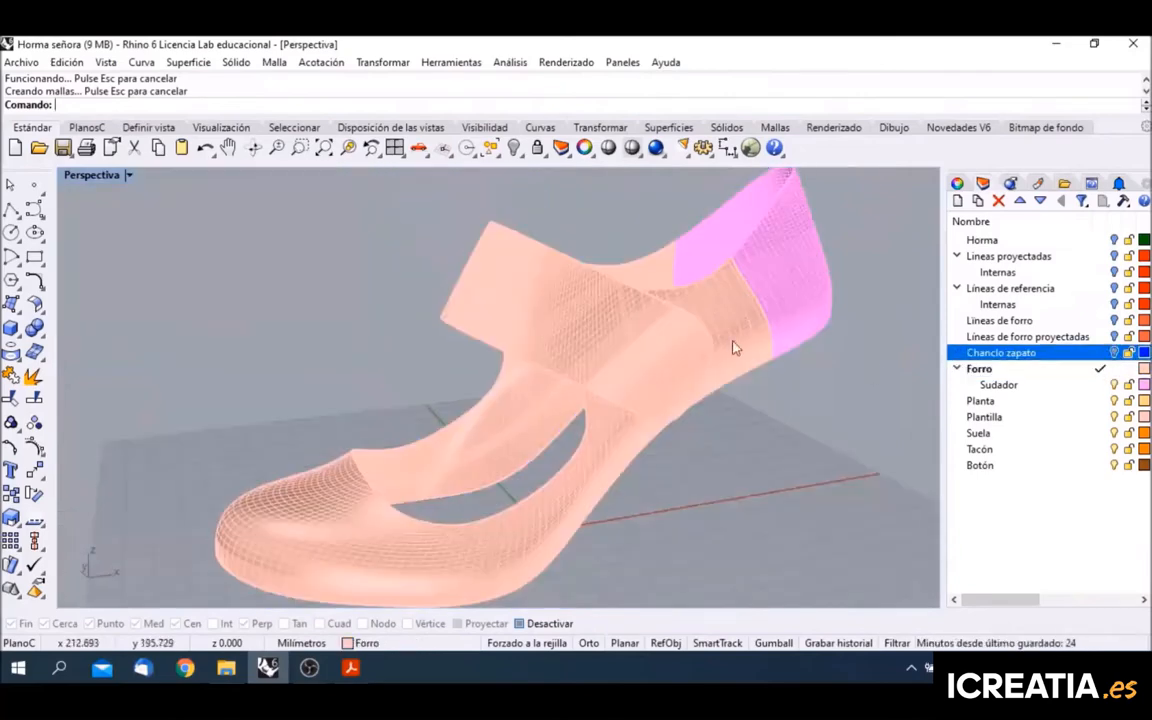
# Step: Fillet the inner edges of the lining and heel grip along the collar, strap and instep opening with a 0.4 mm radius
pyautogui.moveTo(630, 232); pyautogui.dragTo(652, 258, button='right')
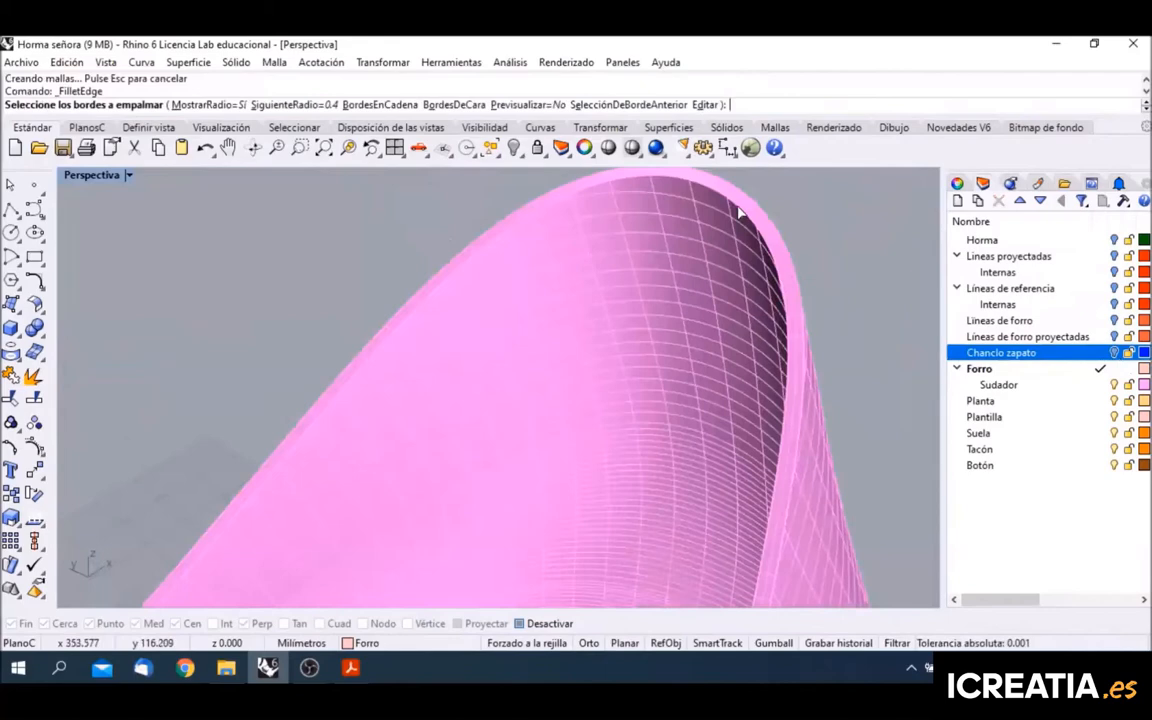
pyautogui.click(740, 212)
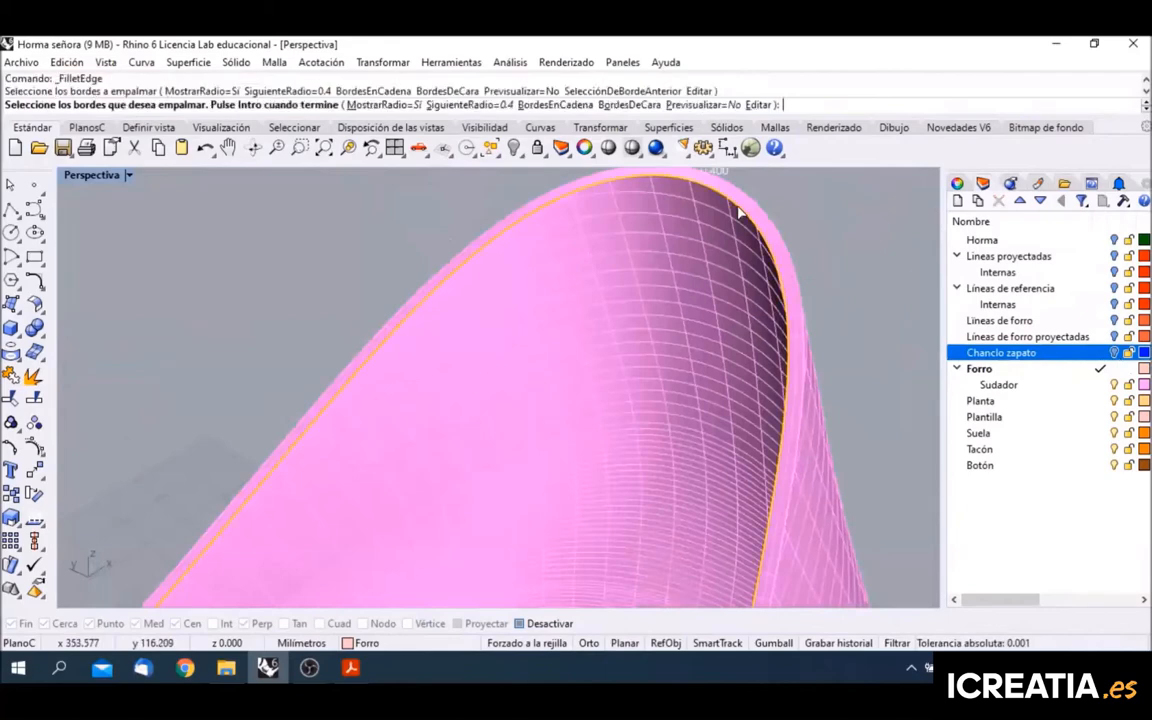
pyautogui.scroll(-5, 740, 212)
pyautogui.scroll(3, 519, 386)
pyautogui.moveTo(519, 386); pyautogui.dragTo(580, 369, button='right')
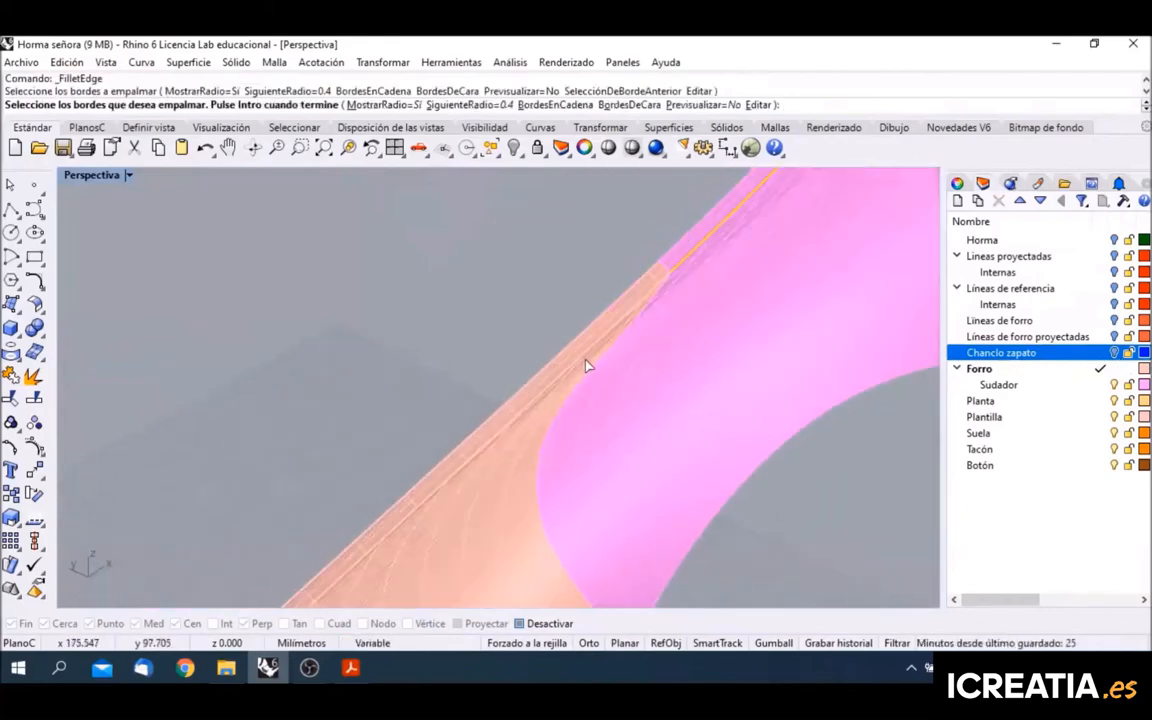
pyautogui.click(580, 359)
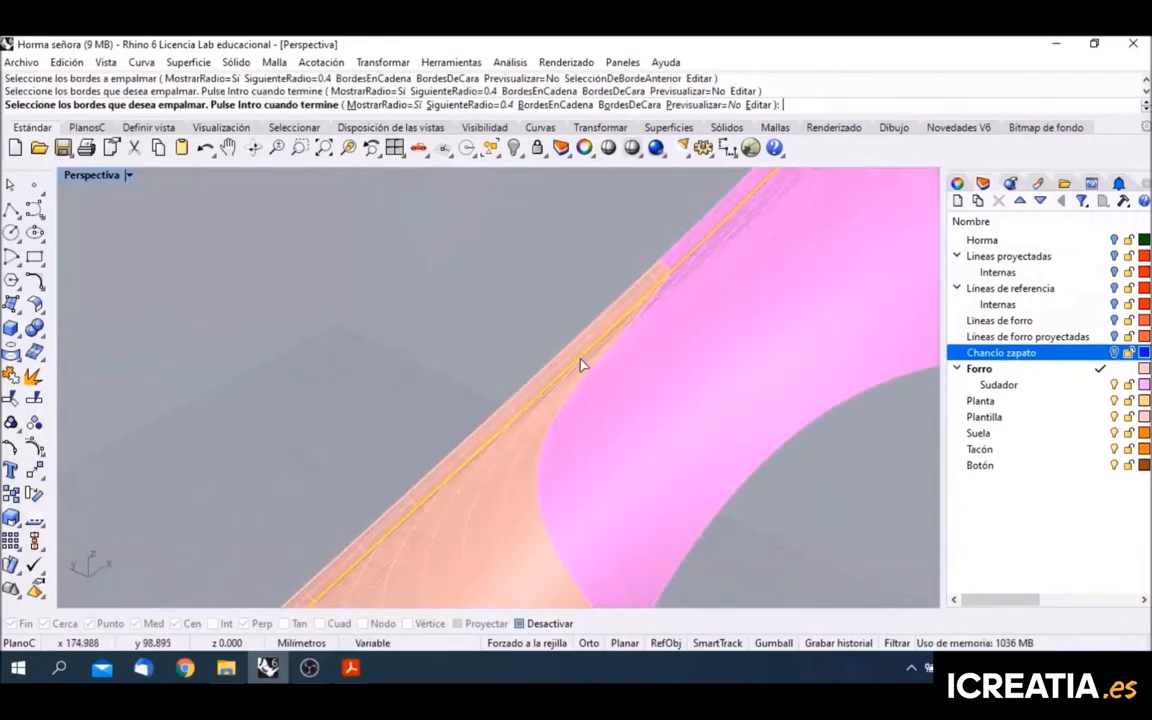
pyautogui.moveTo(583, 365); pyautogui.dragTo(488, 406, button='right')
pyautogui.click(488, 400)
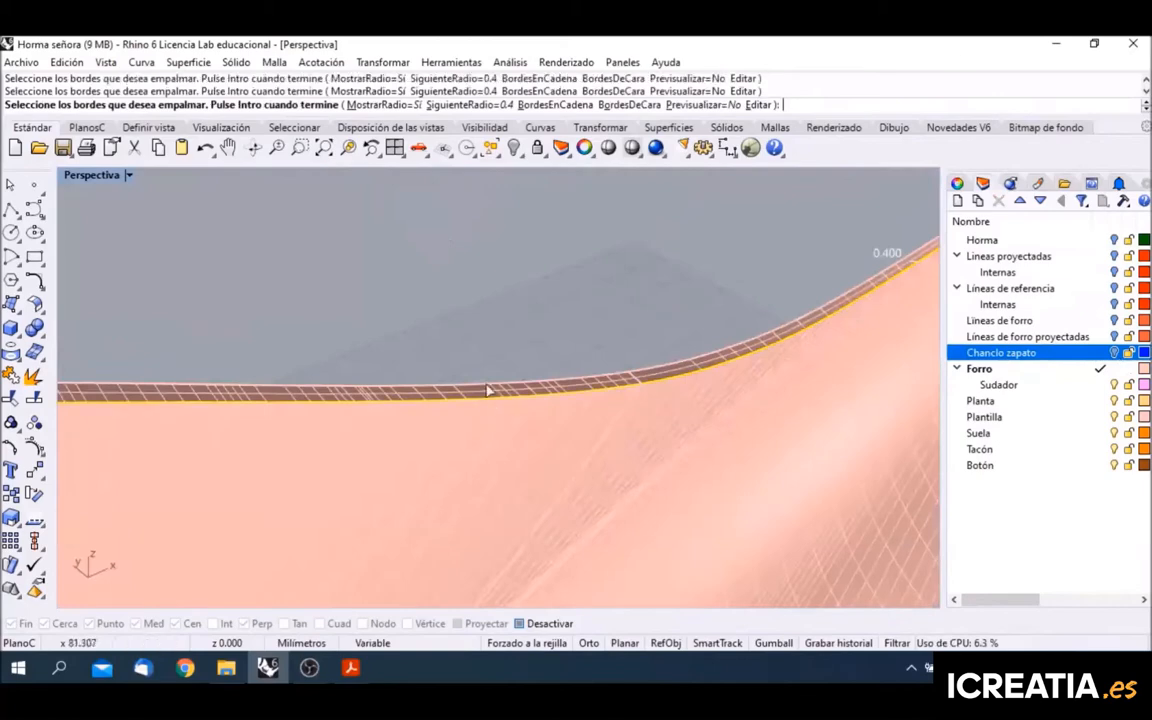
pyautogui.scroll(-10, 553, 323)
pyautogui.moveTo(556, 448); pyautogui.dragTo(591, 402, button='right')
pyautogui.scroll(-5, 617, 398)
pyautogui.moveTo(812, 430); pyautogui.dragTo(617, 429, button='right')
pyautogui.scroll(-2, 617, 428)
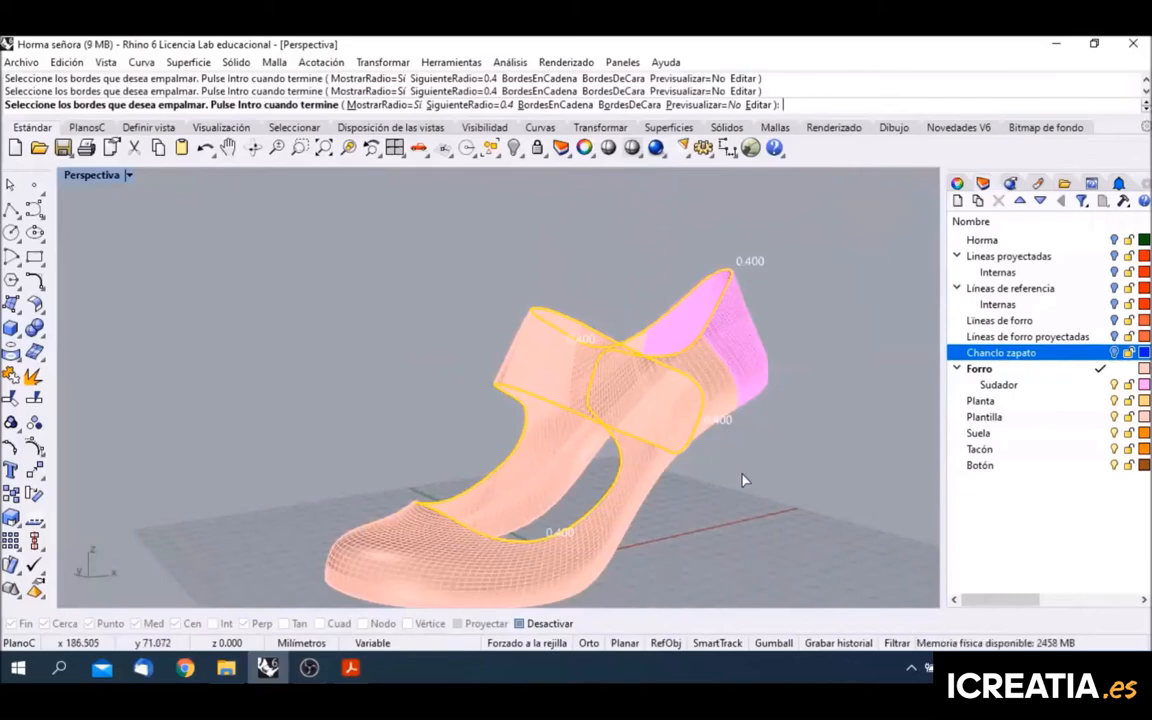
pyautogui.press('Return')
pyautogui.press('Return')
# Step: Inspect the filleted edges of the lining and heel grip around the strap and collar
pyautogui.scroll(5, 740, 424)
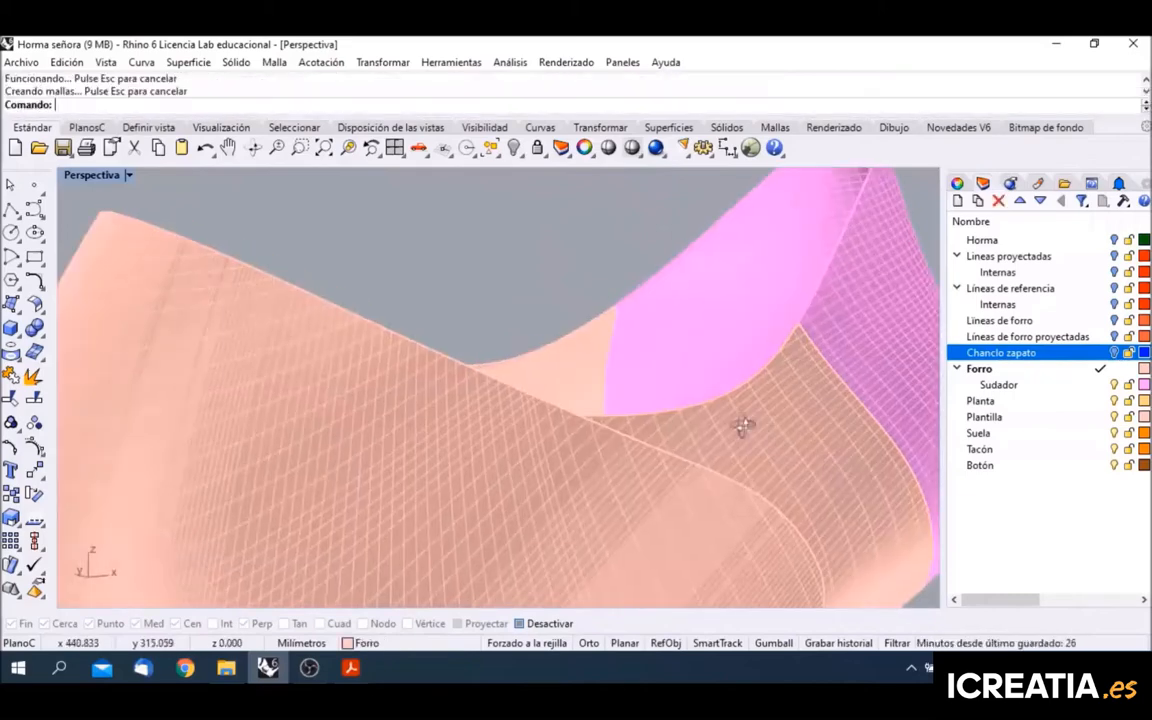
pyautogui.moveTo(740, 424); pyautogui.dragTo(538, 510, button='right')
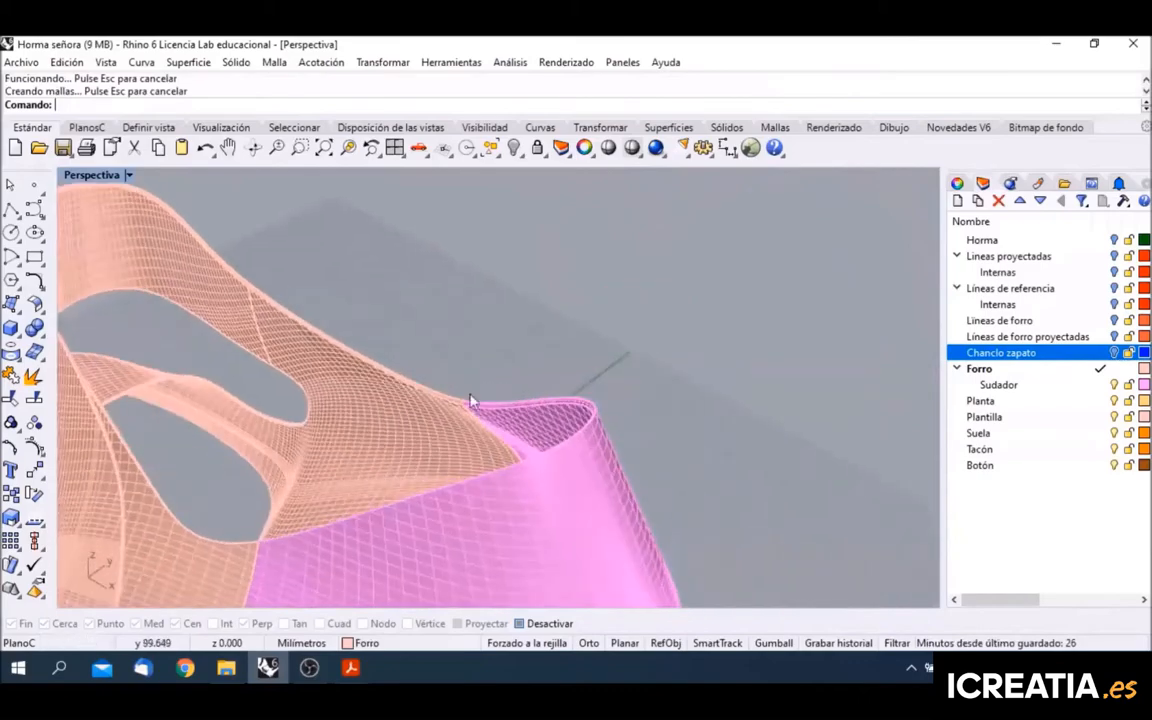
pyautogui.moveTo(470, 400); pyautogui.dragTo(522, 437, button='right')
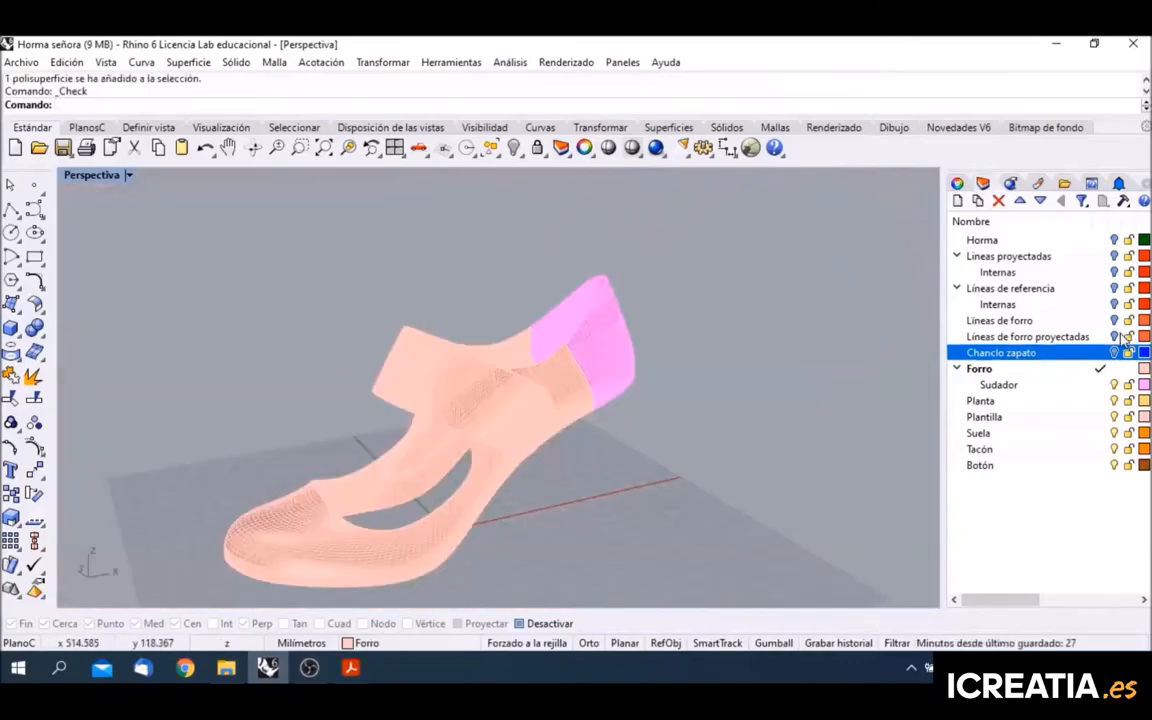
# Step: Show the Chanclo zapato layer and examine how the rounded upper and lining edges meet at the strap and collar
pyautogui.click(1114, 353)
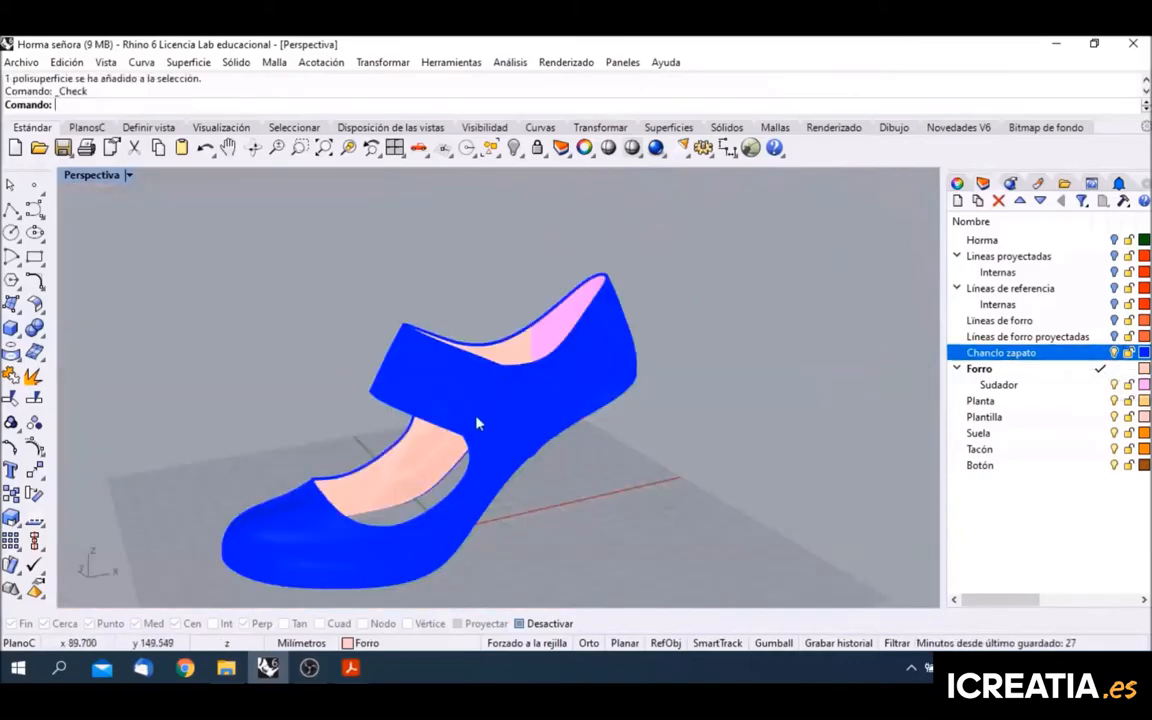
pyautogui.scroll(3, 457, 437)
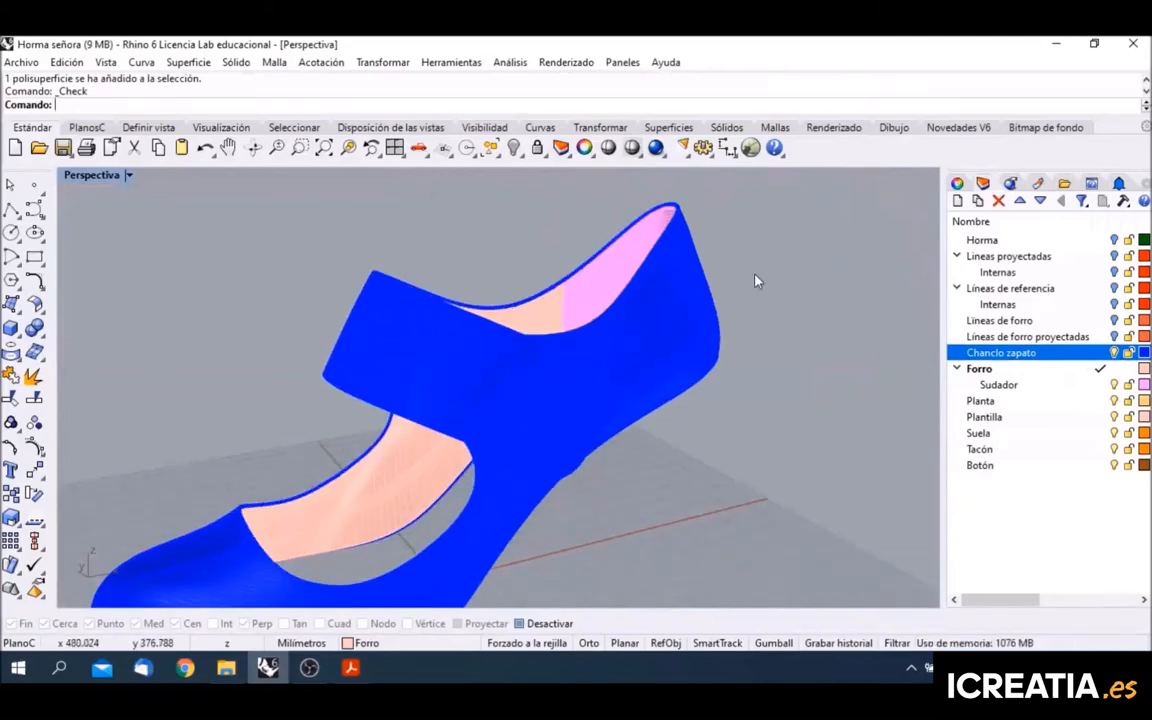
pyautogui.moveTo(756, 281); pyautogui.dragTo(370, 308, button='right')
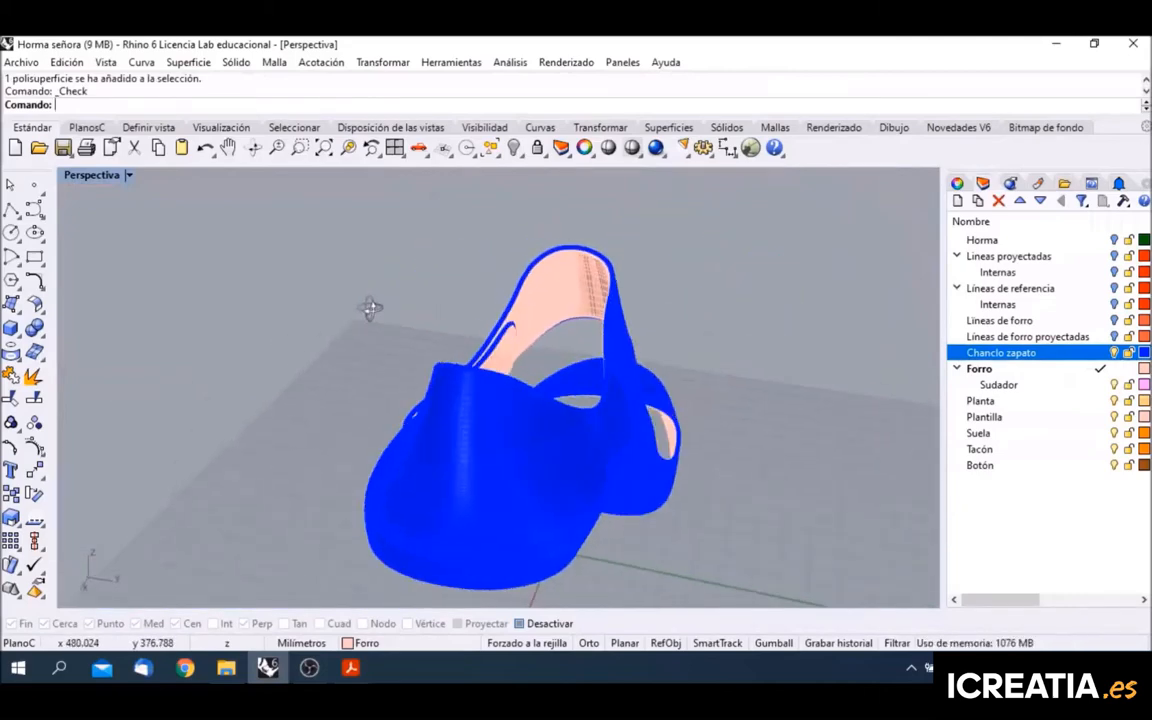
pyautogui.scroll(3, 532, 296)
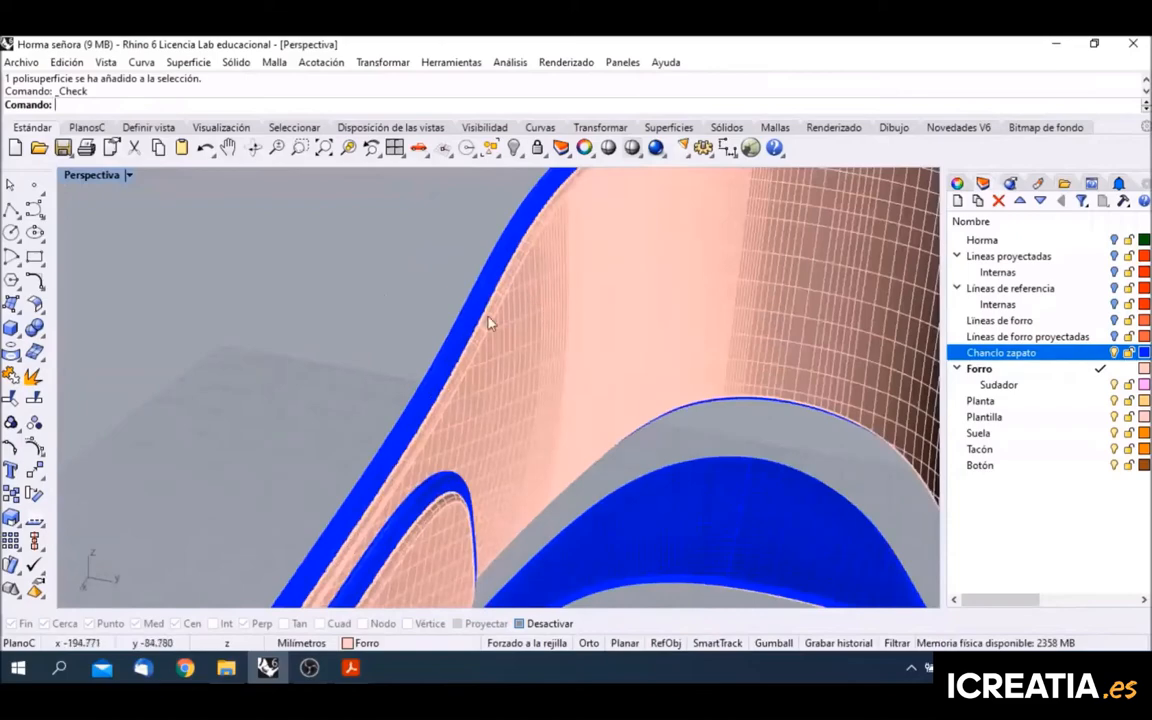
pyautogui.scroll(5, 495, 330)
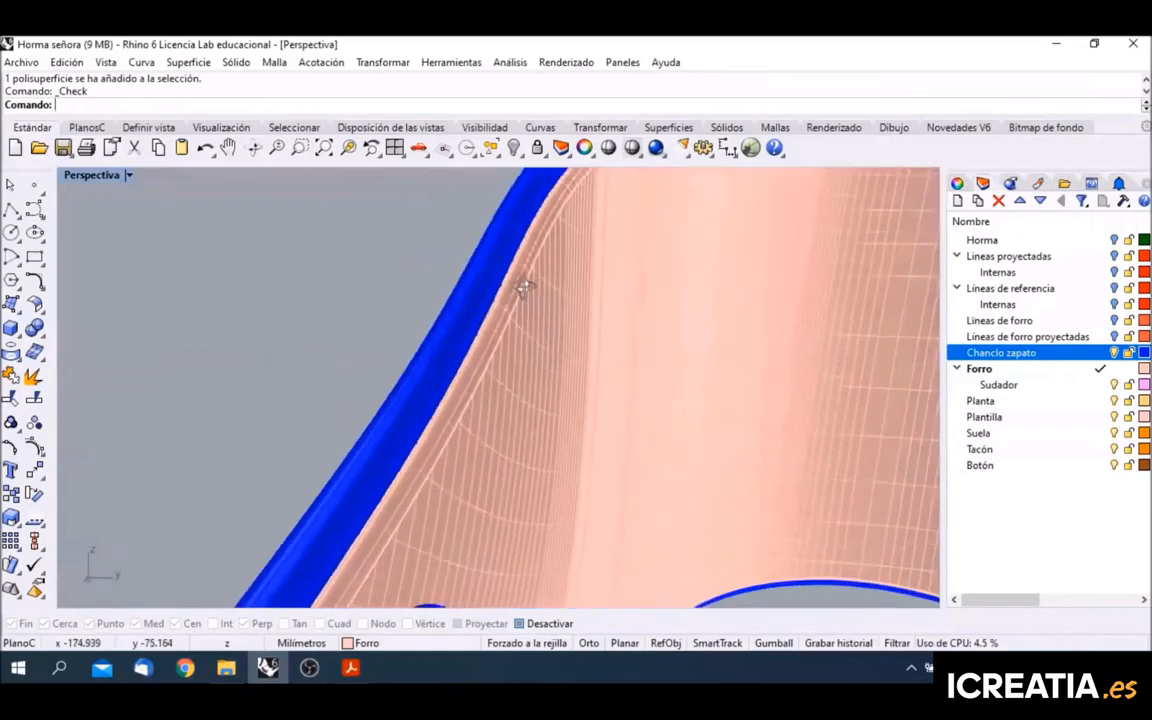
pyautogui.moveTo(524, 287); pyautogui.dragTo(571, 231, button='right')
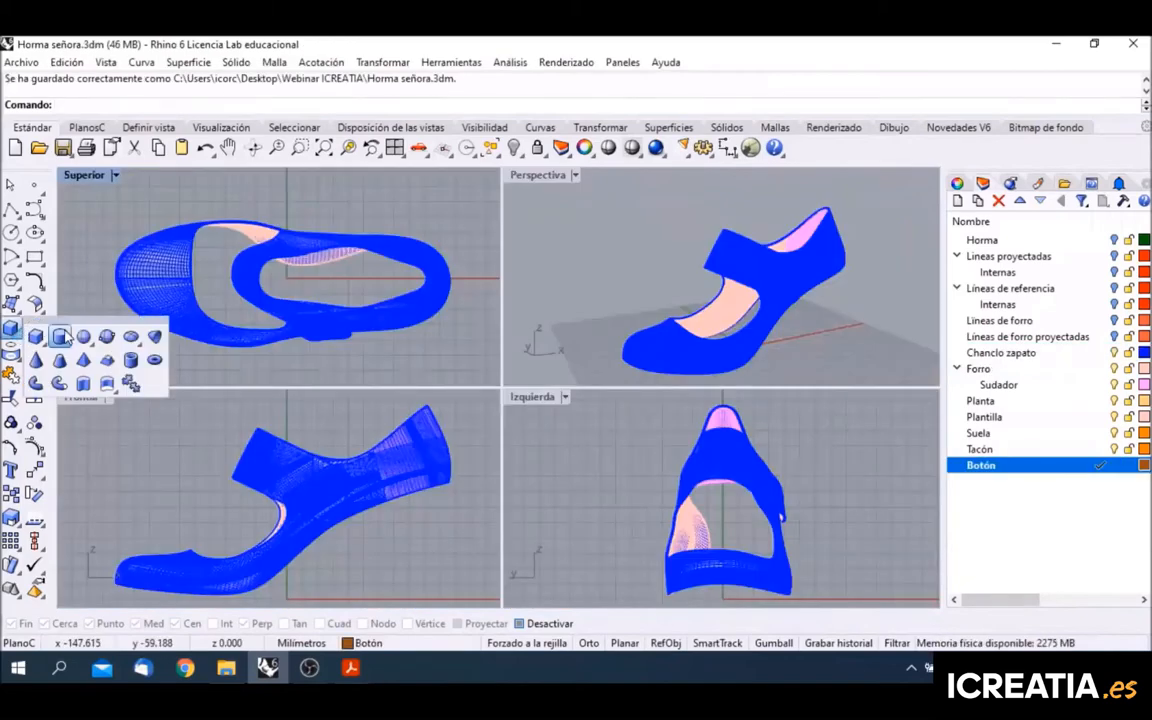
# Step: Create a sphere with a 9 mm radius on the Botón layer, placed in the front view beside the strap
pyautogui.click(84, 338)
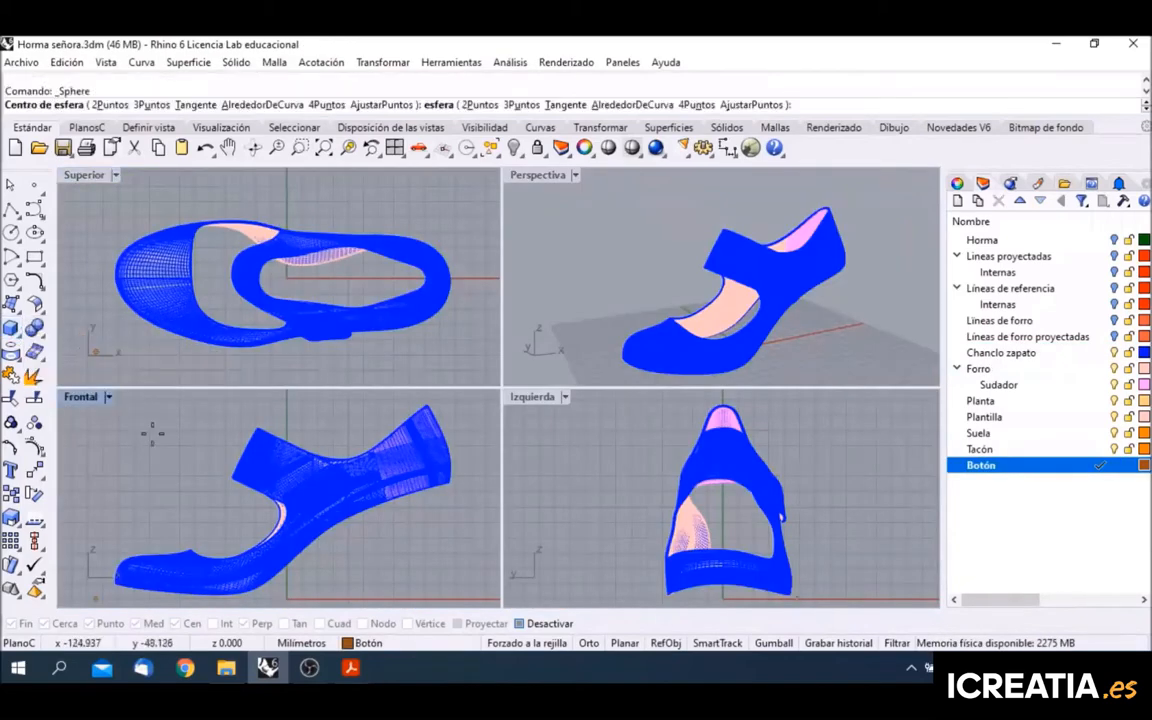
pyautogui.click(152, 471)
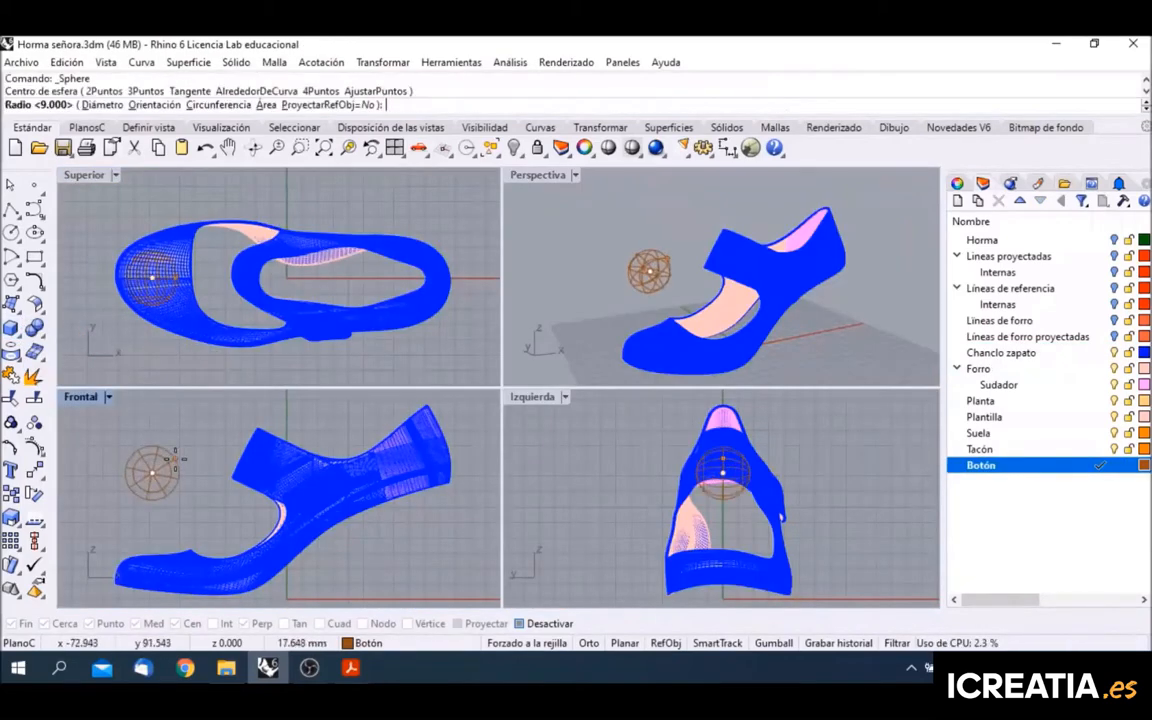
pyautogui.write('9')
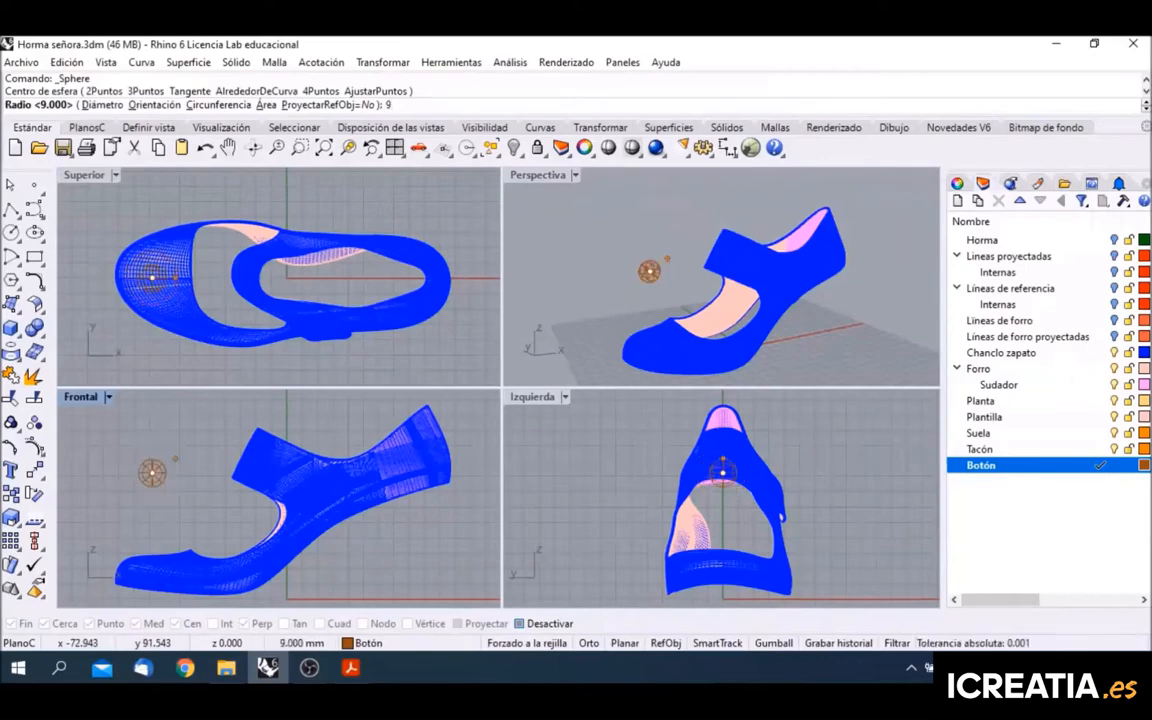
pyautogui.press('Return')
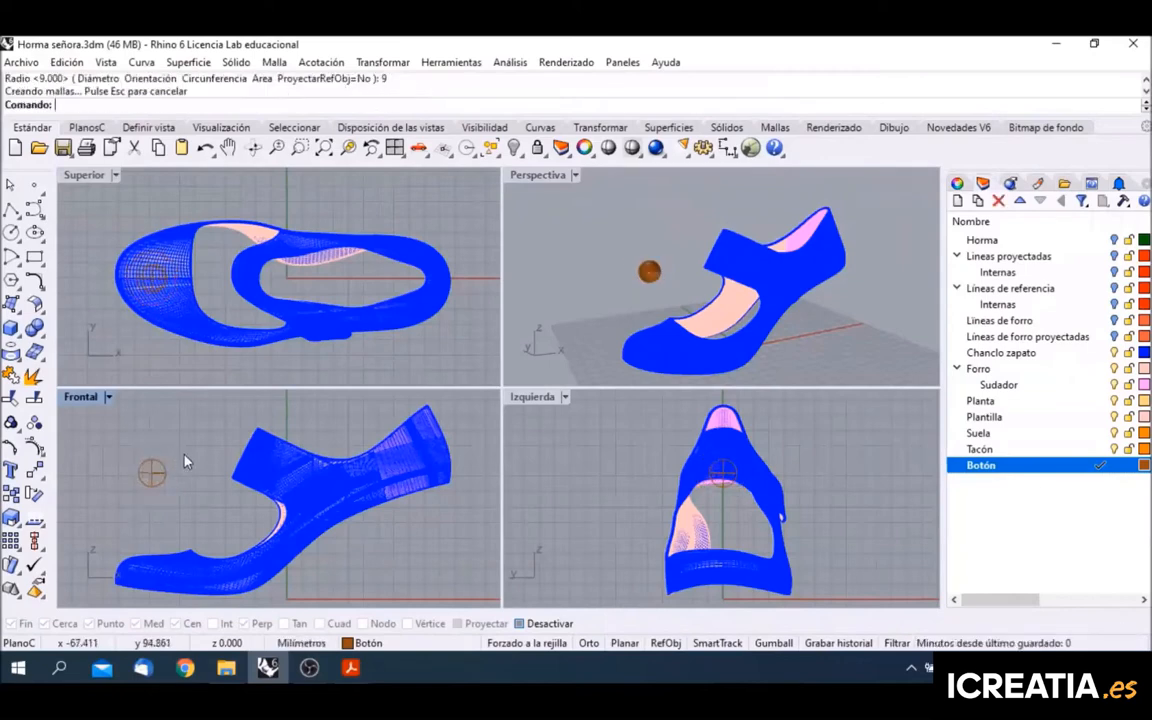
# Step: Move the sphere in the top view to the empty area outside the toe of the shoe
pyautogui.click(153, 286)
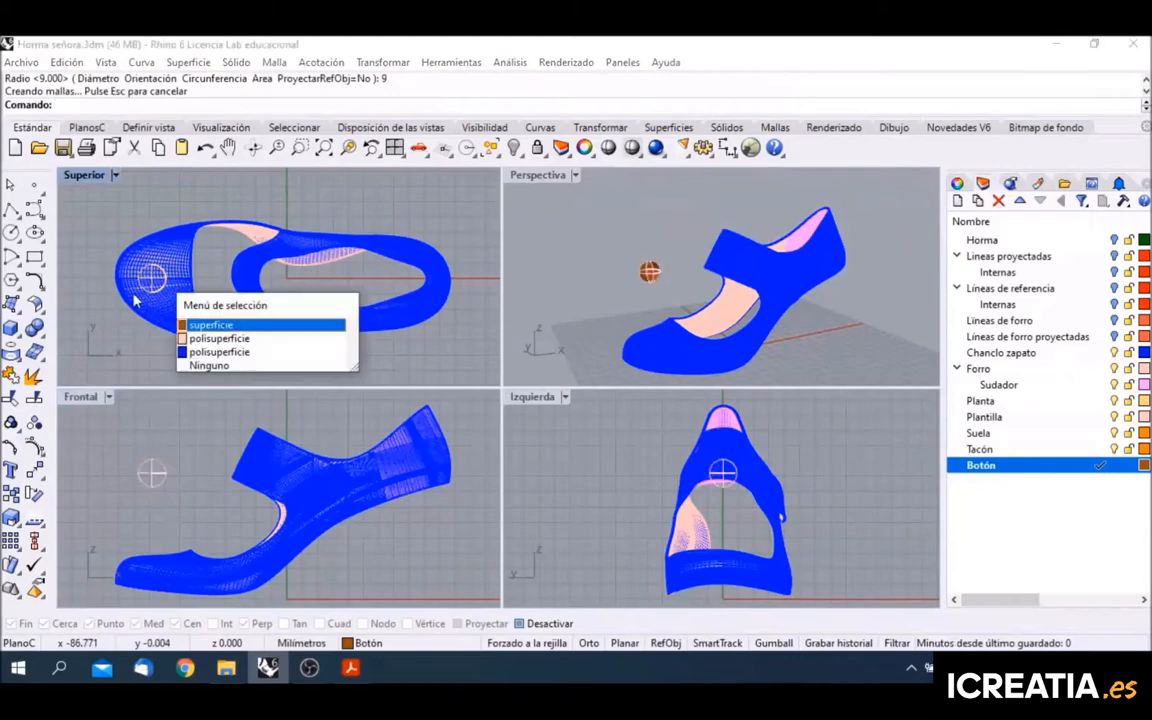
pyautogui.click(209, 326)
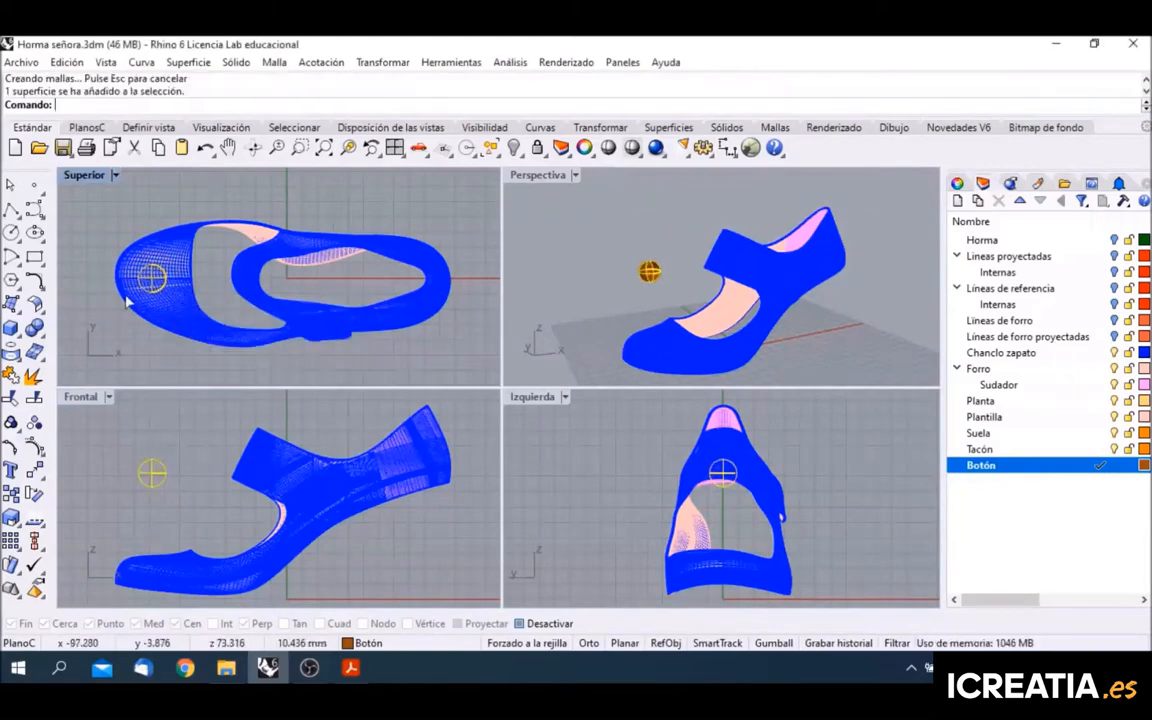
pyautogui.moveTo(152, 278); pyautogui.dragTo(108, 342)
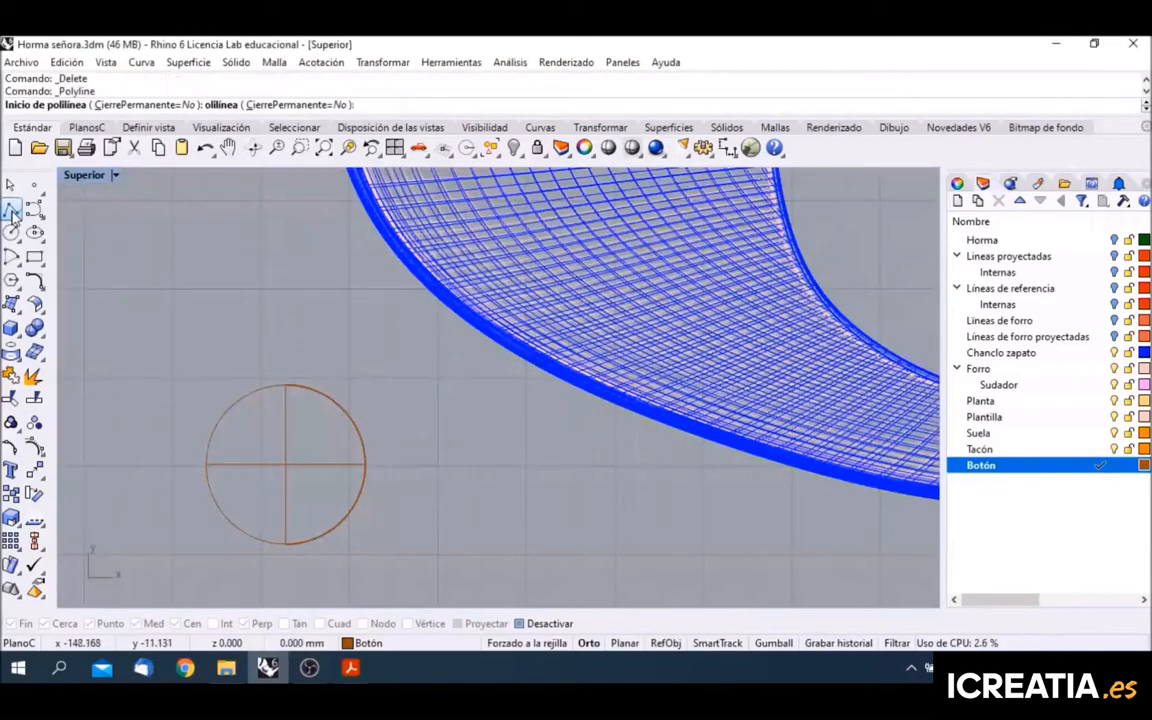
# Step: Draw a horizontal polyline across the sphere slightly below its centre in the top view, extending past both sides
pyautogui.click(168, 489)
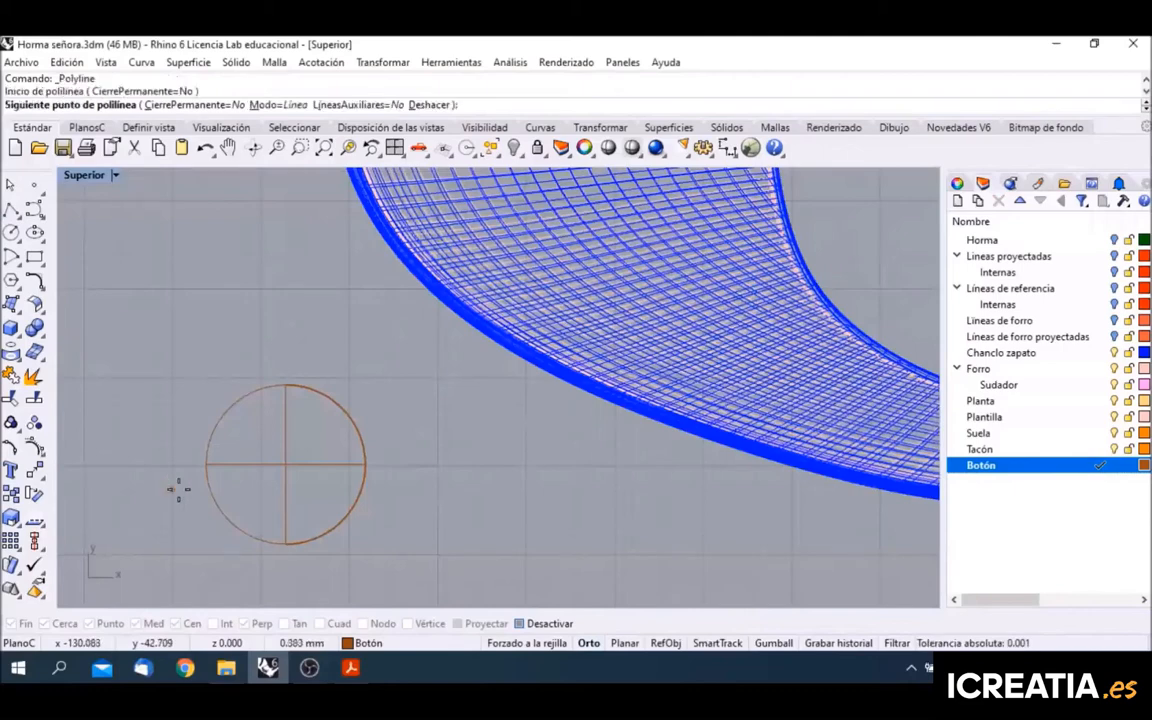
pyautogui.click(421, 489)
pyautogui.press('Return')
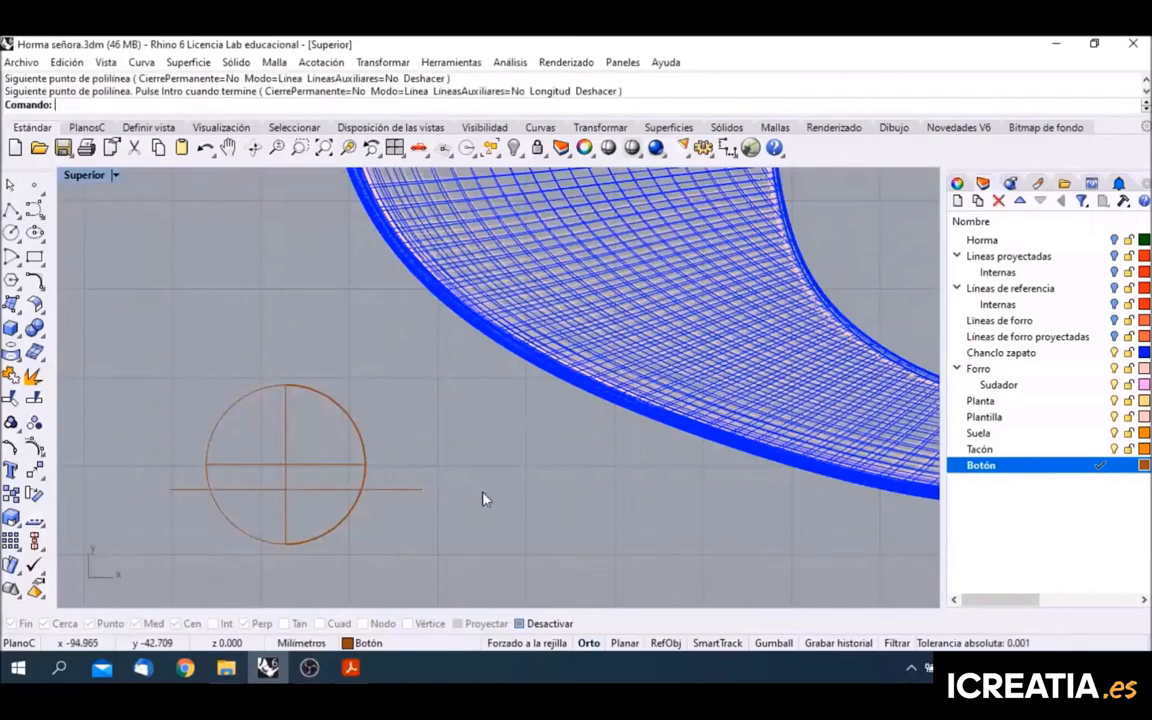
# Step: Trim away the larger part of the sphere above the horizontal line, then delete the cutting line
pyautogui.click(16, 360)
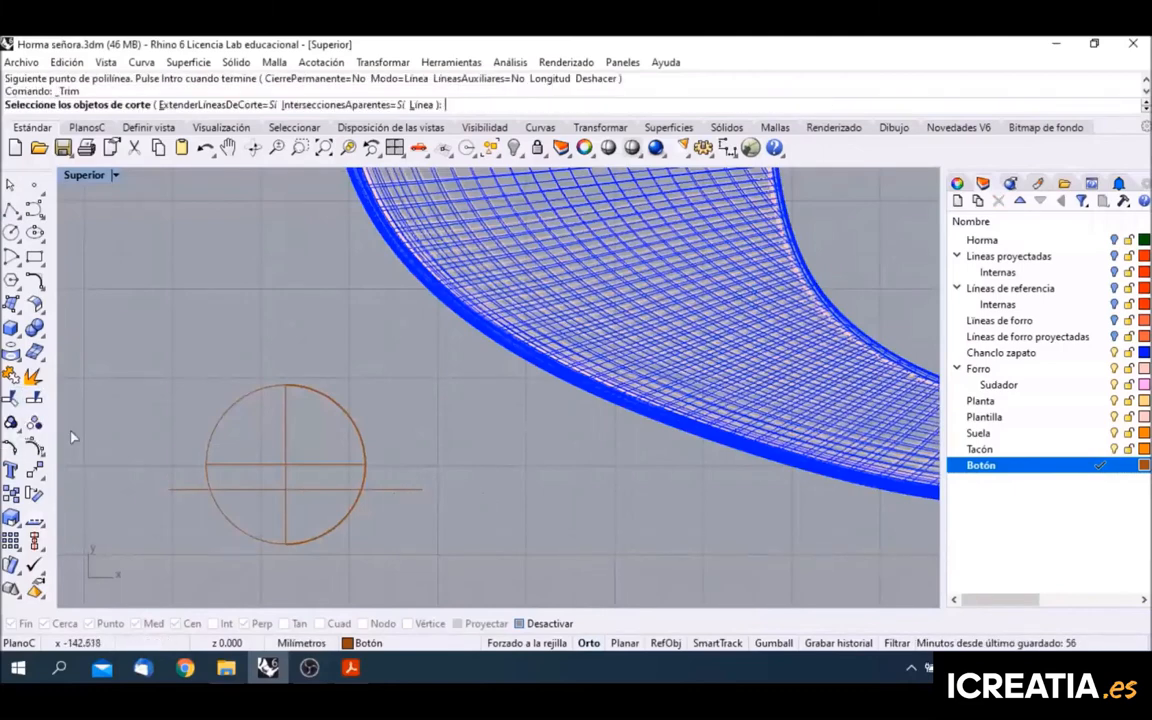
pyautogui.click(190, 495)
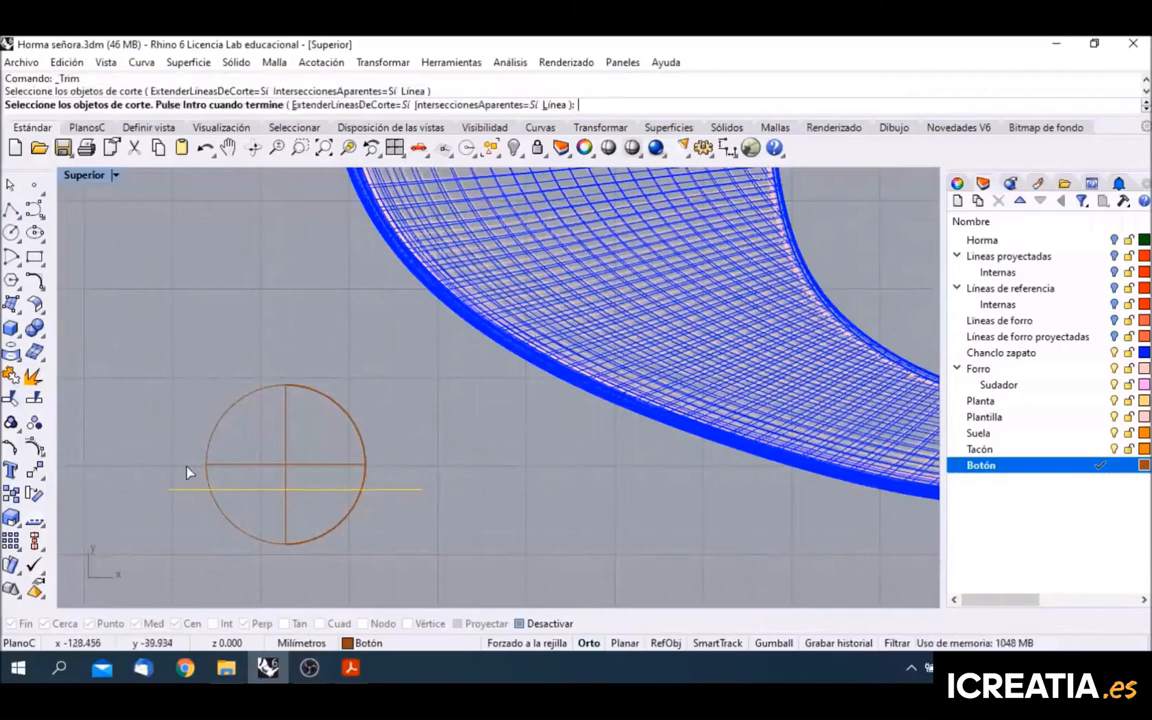
pyautogui.press('Return')
pyautogui.click(224, 468)
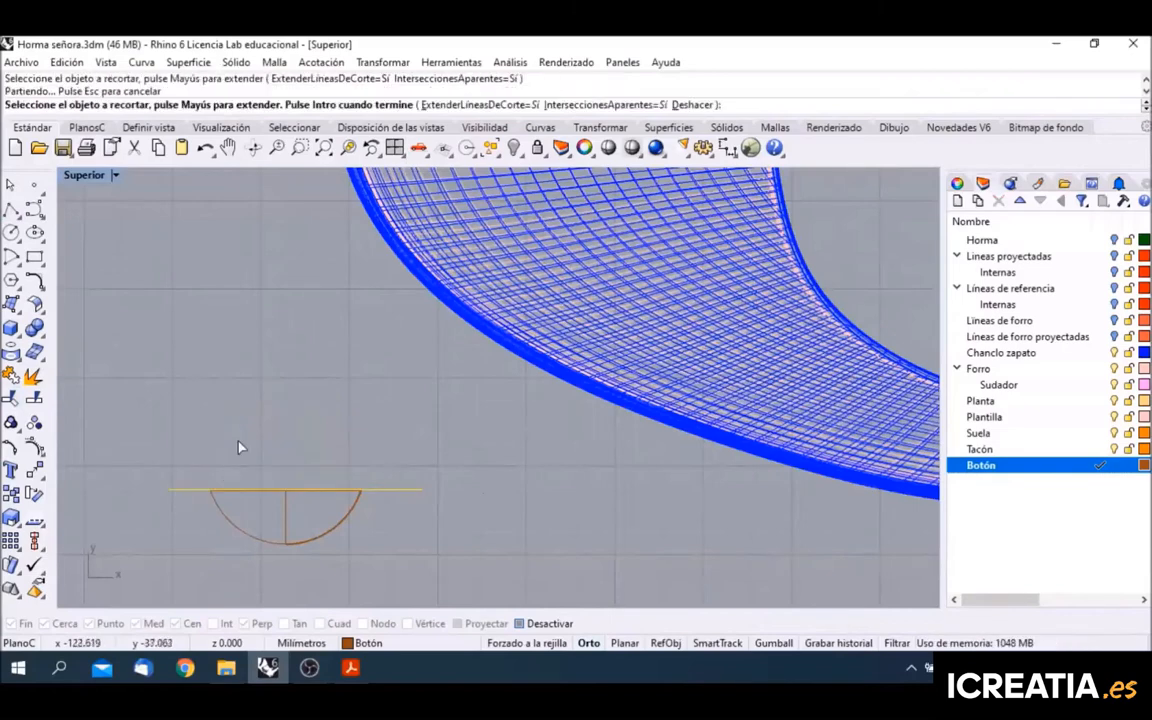
pyautogui.press('Return')
pyautogui.click(182, 490)
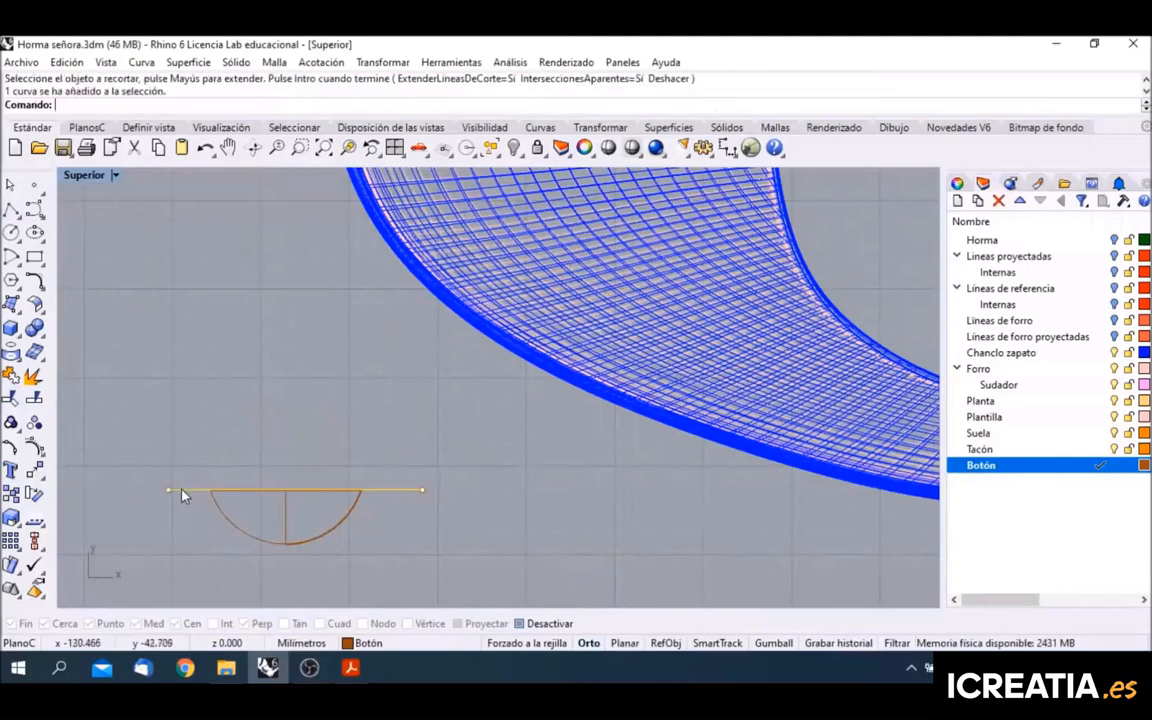
pyautogui.press('Delete')
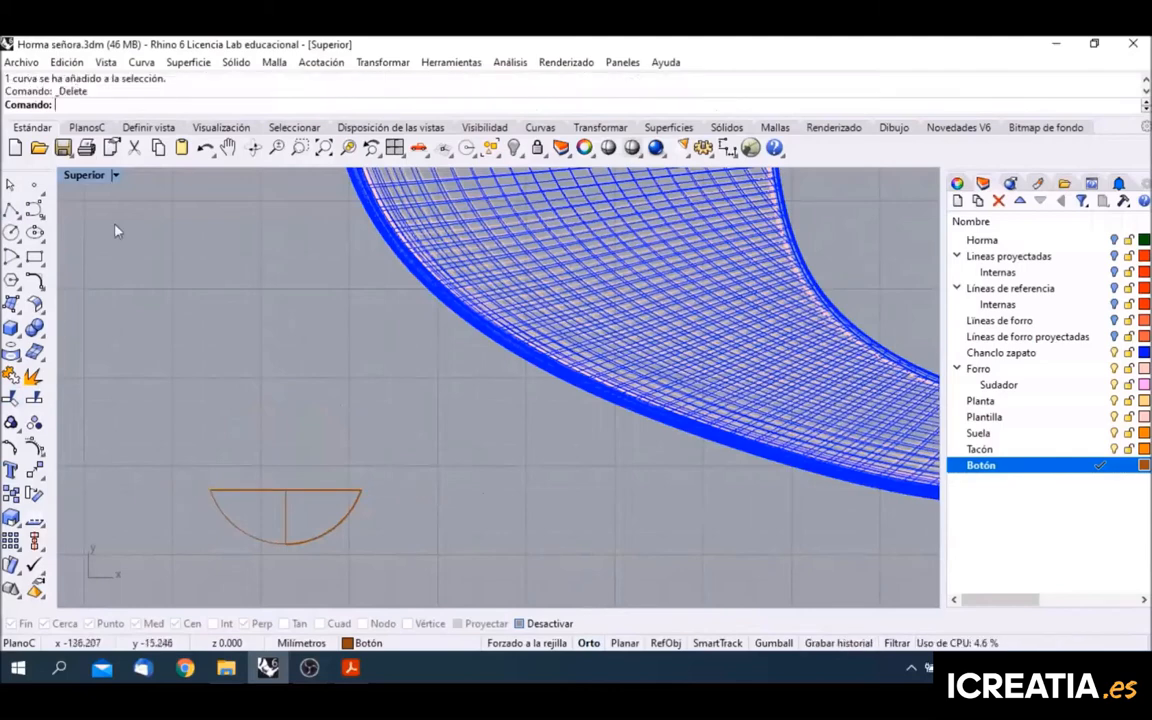
# Step: Start orienting the button cap on a surface, taking opposite points of its circular rim in the front view as base and reference points
pyautogui.doubleClick(86, 178)
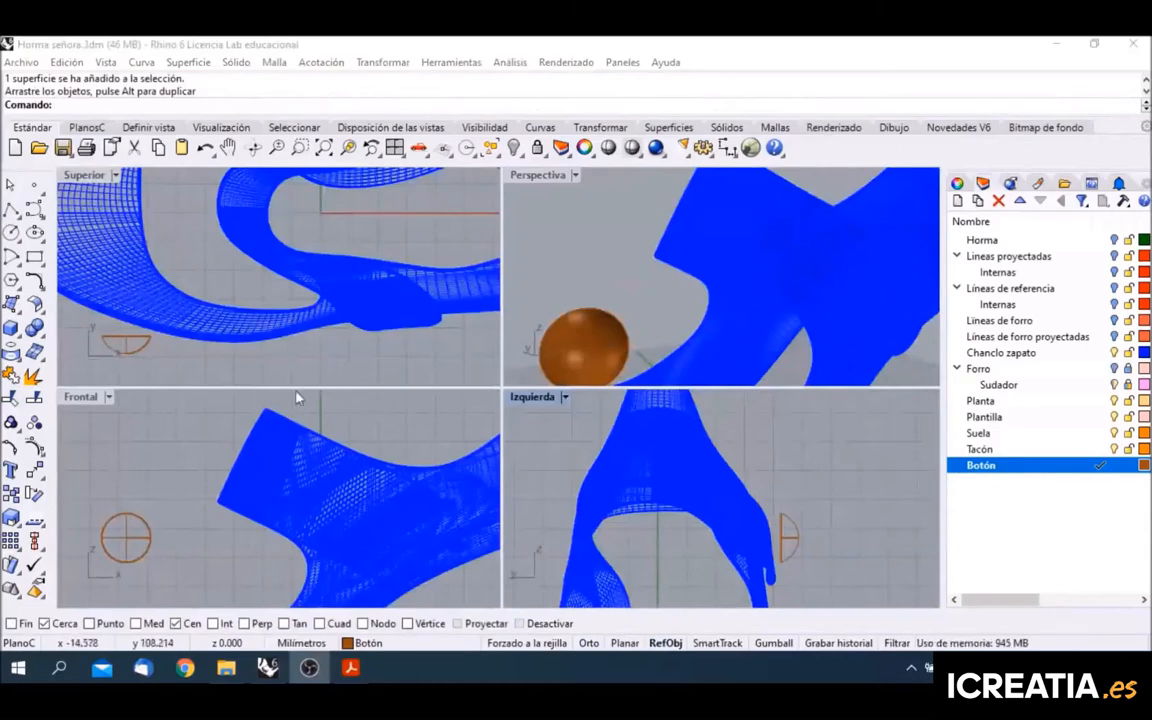
pyautogui.click(603, 128)
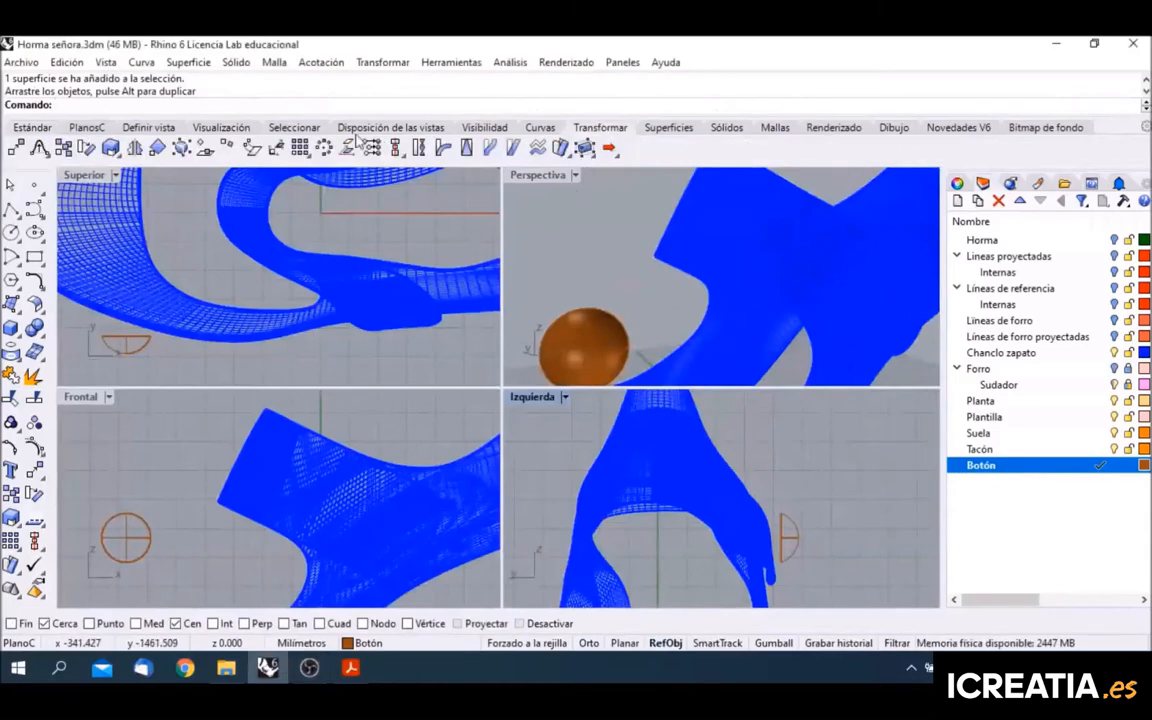
pyautogui.click(186, 147)
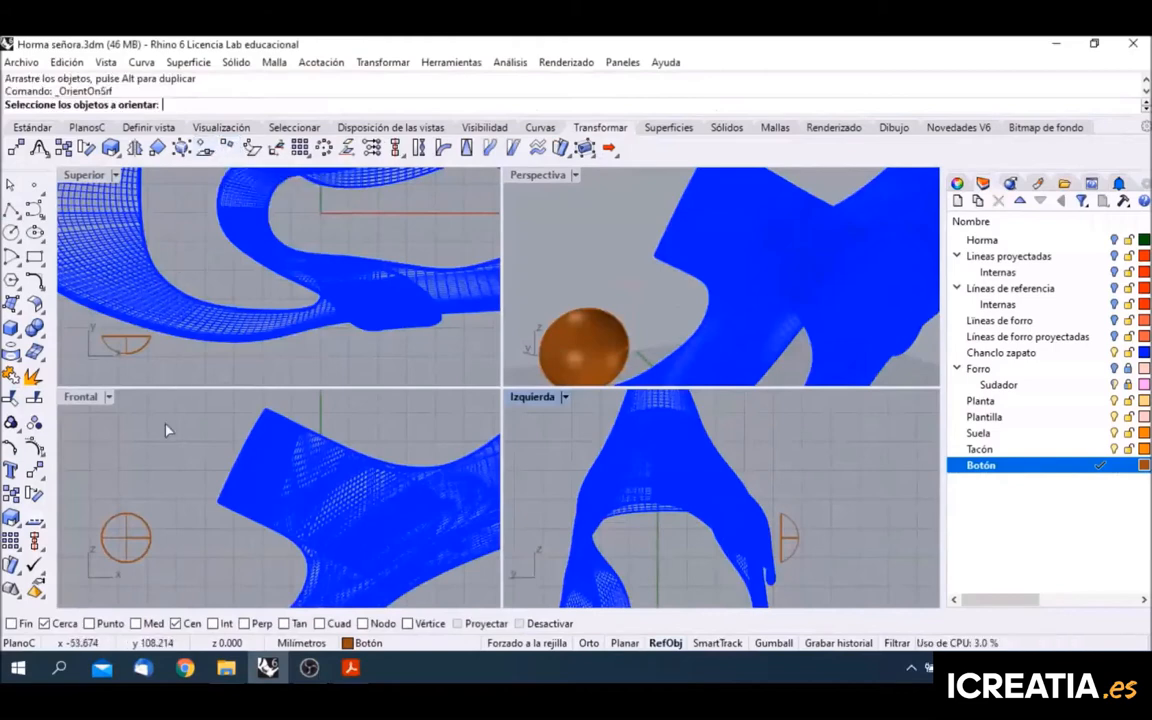
pyautogui.click(127, 516)
pyautogui.press('Return')
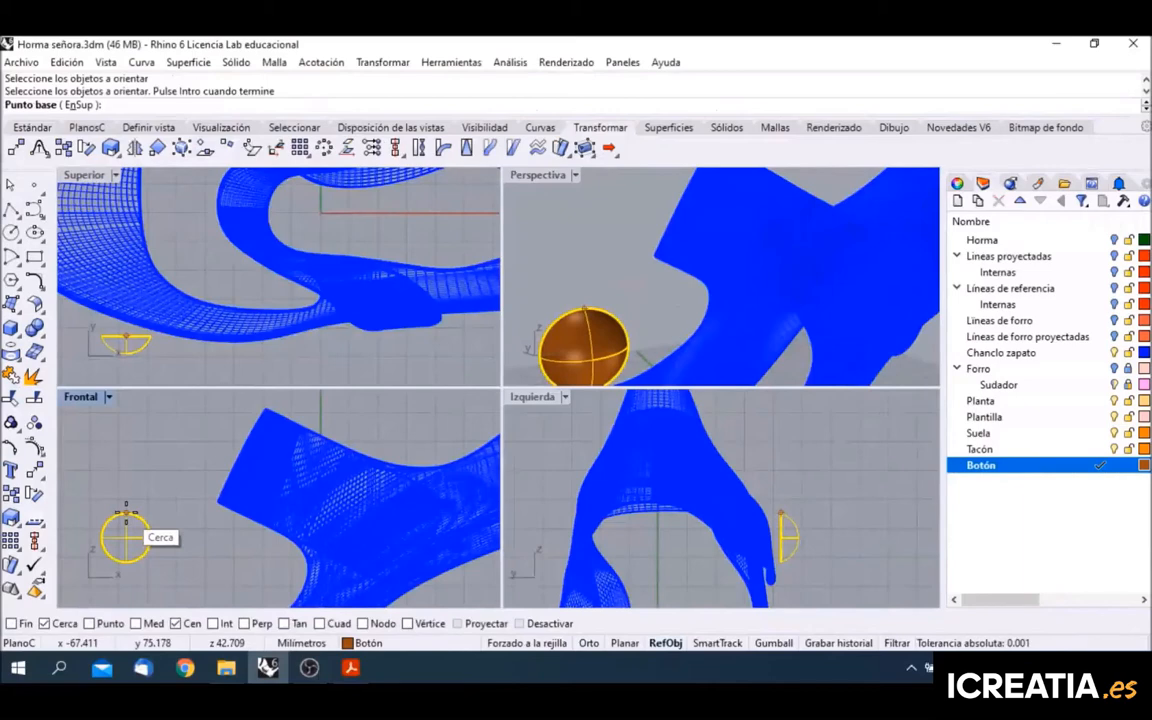
pyautogui.click(126, 514)
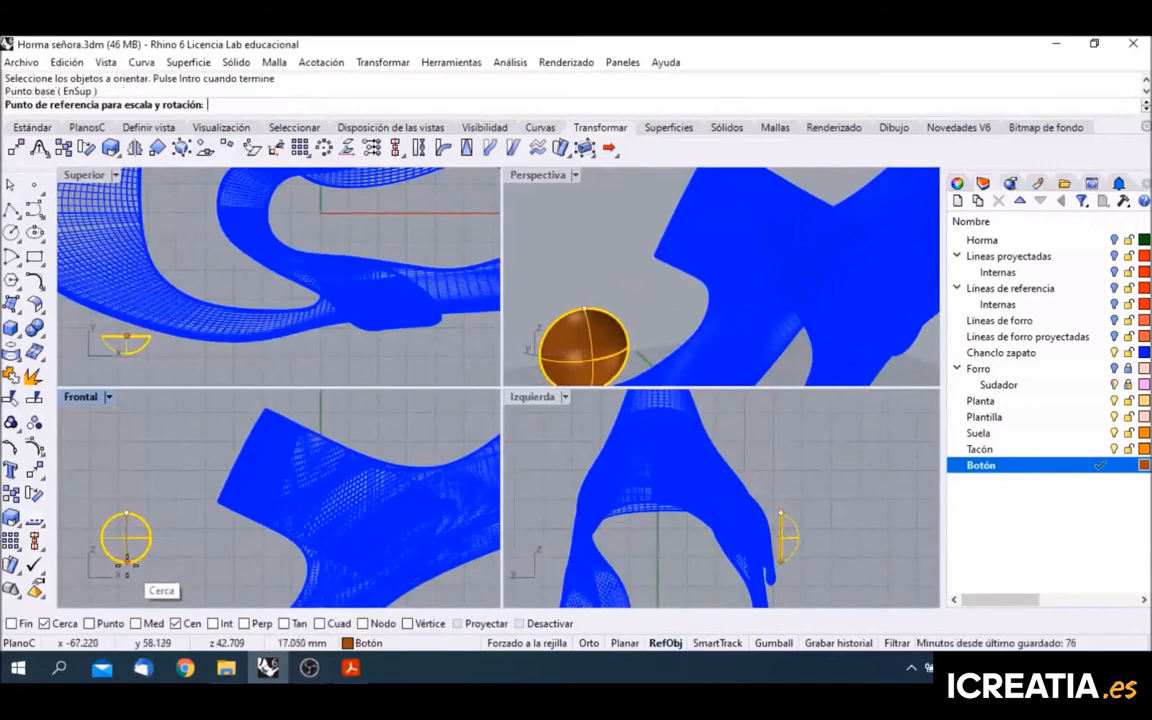
pyautogui.click(126, 565)
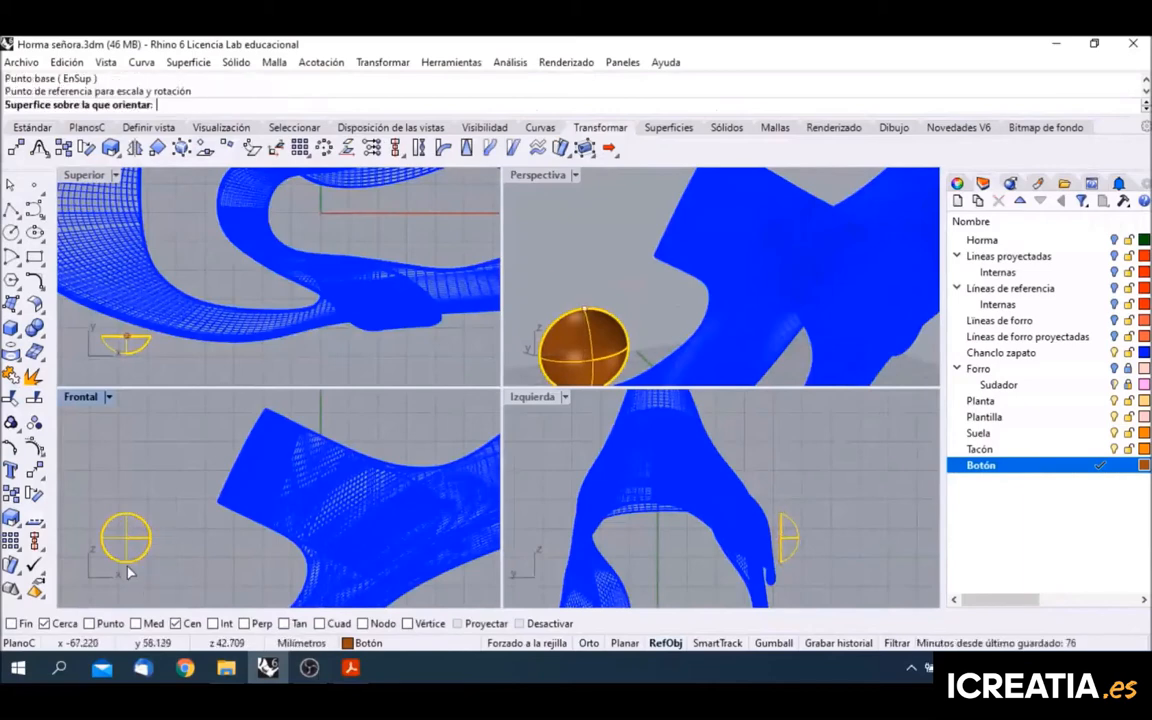
# Step: Orient the button cap rigidly, at uniform scale 1.0 and 0.0 rotation, onto the strap surface where the strap overlaps the upper
pyautogui.click(248, 464)
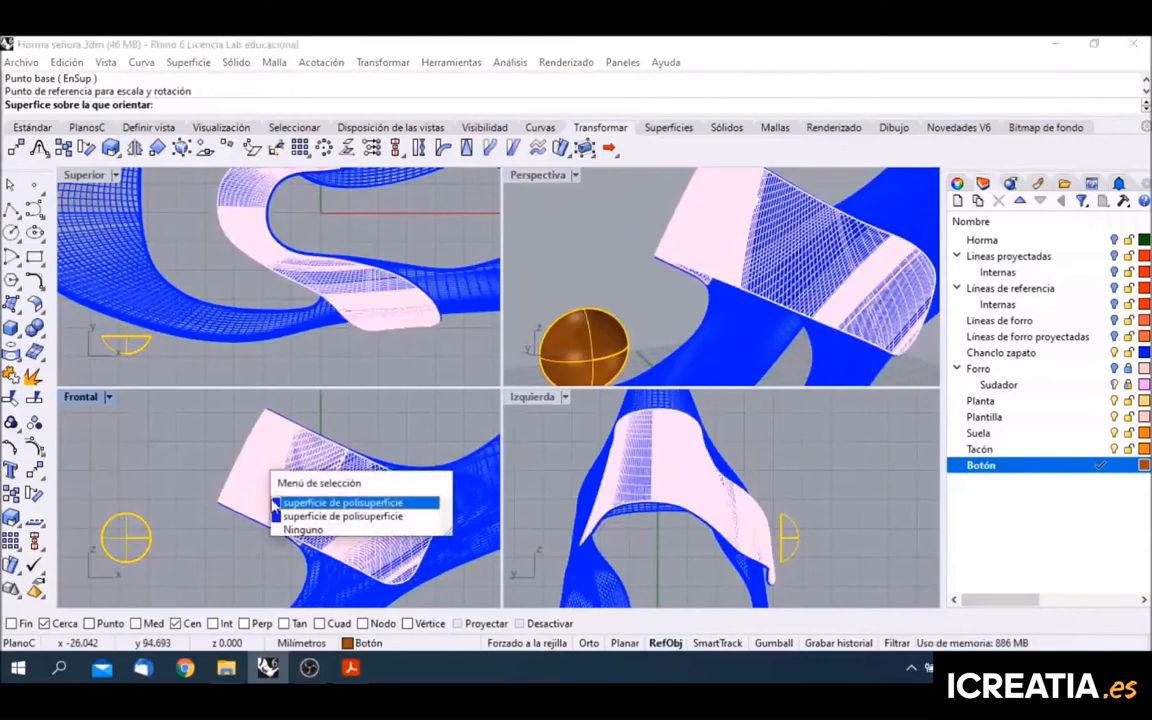
pyautogui.click(297, 514)
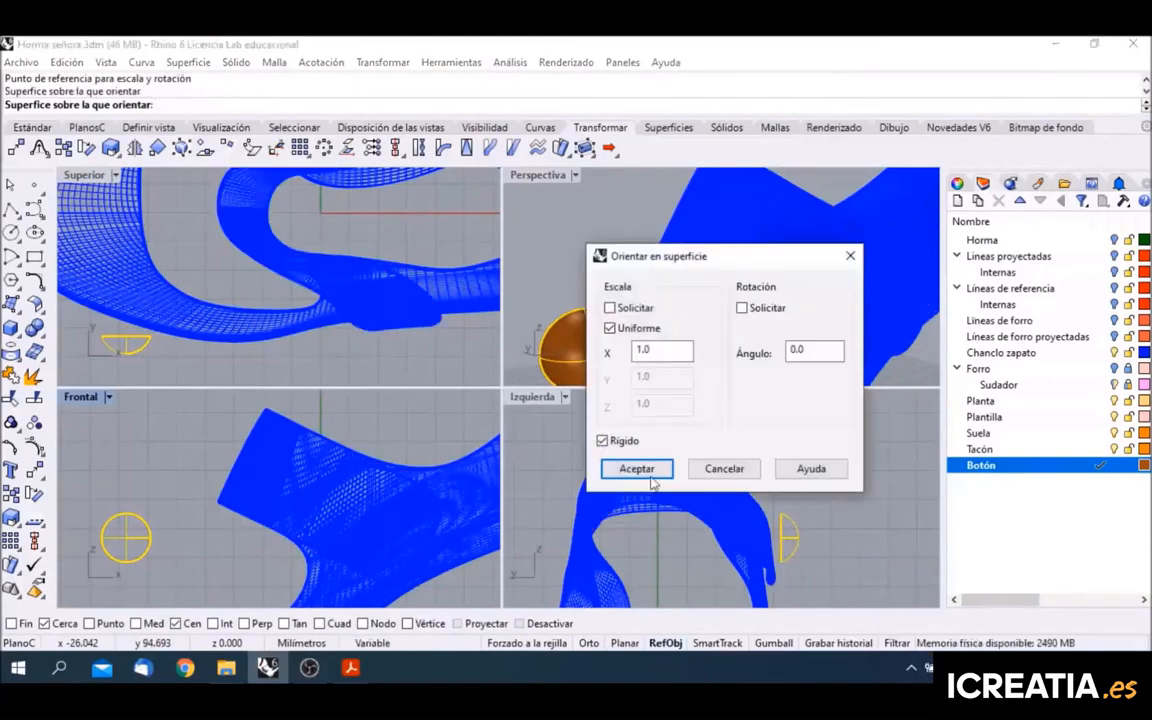
pyautogui.click(645, 470)
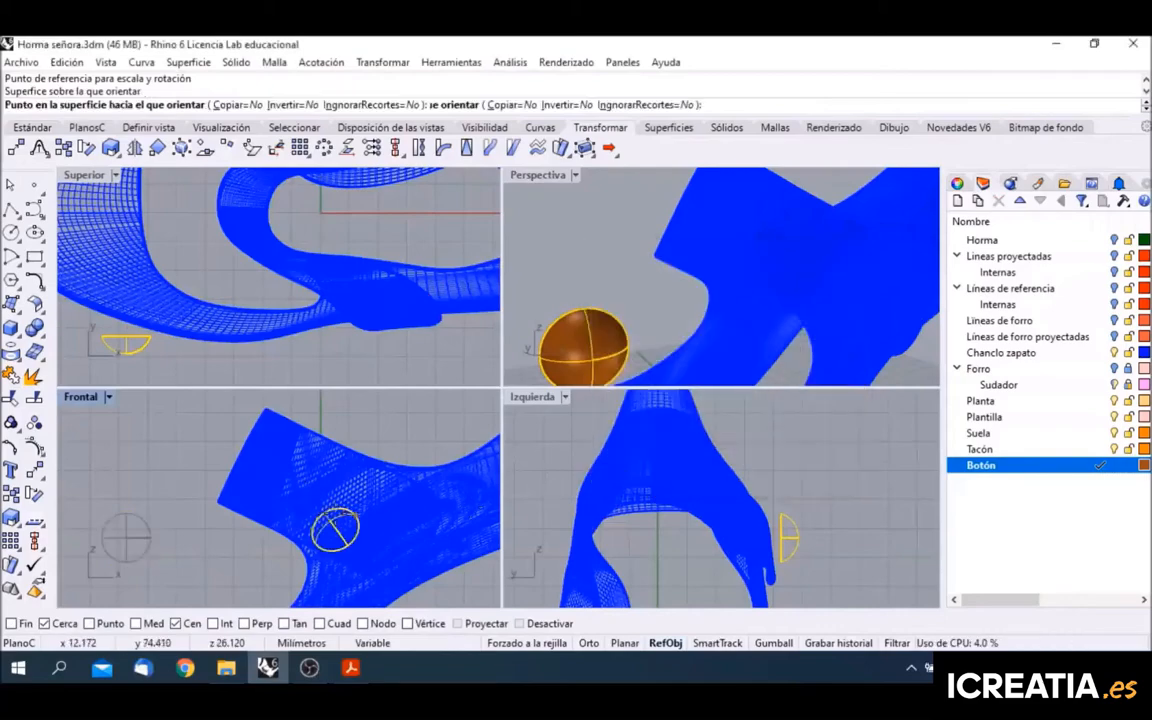
pyautogui.scroll(4, 341, 508)
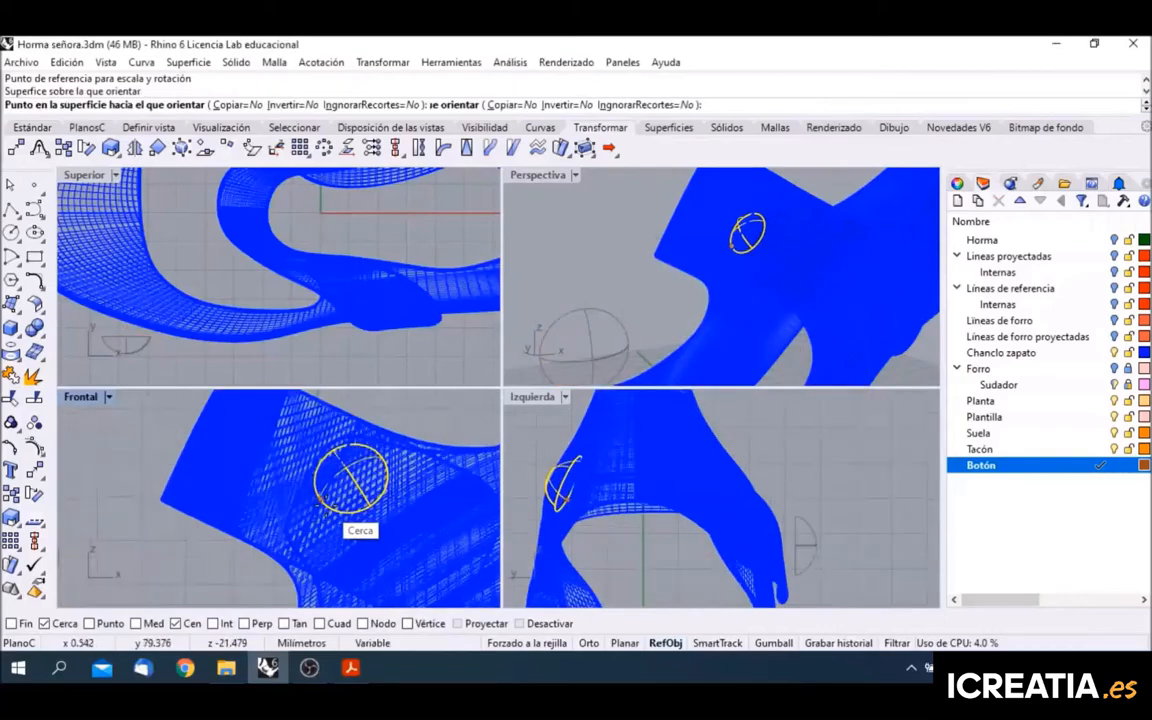
pyautogui.moveTo(355, 508); pyautogui.dragTo(317, 514, button='right')
pyautogui.scroll(-1, 358, 498)
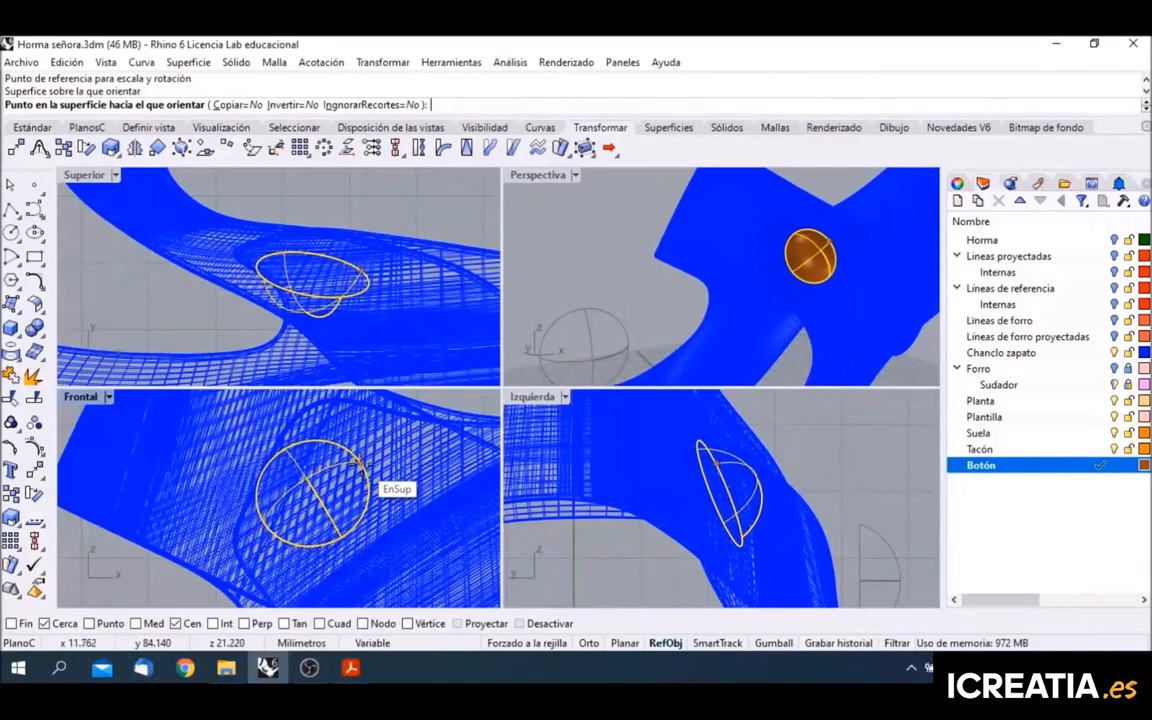
pyautogui.click(363, 468)
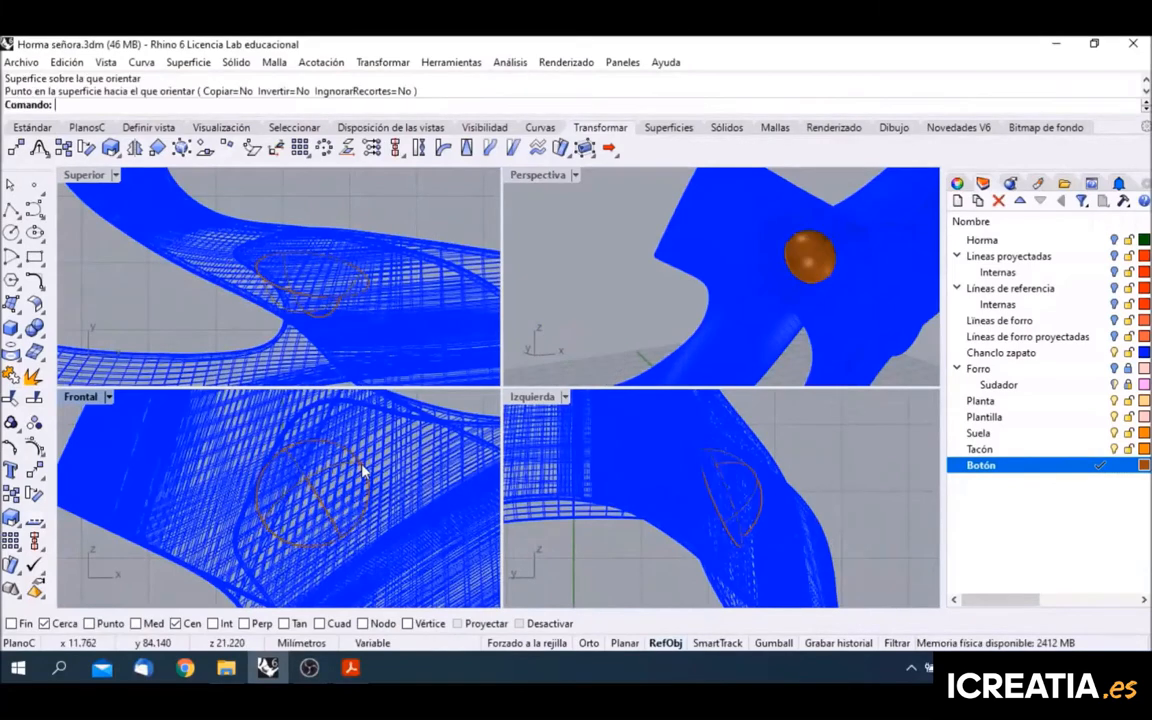
pyautogui.doubleClick(545, 175)
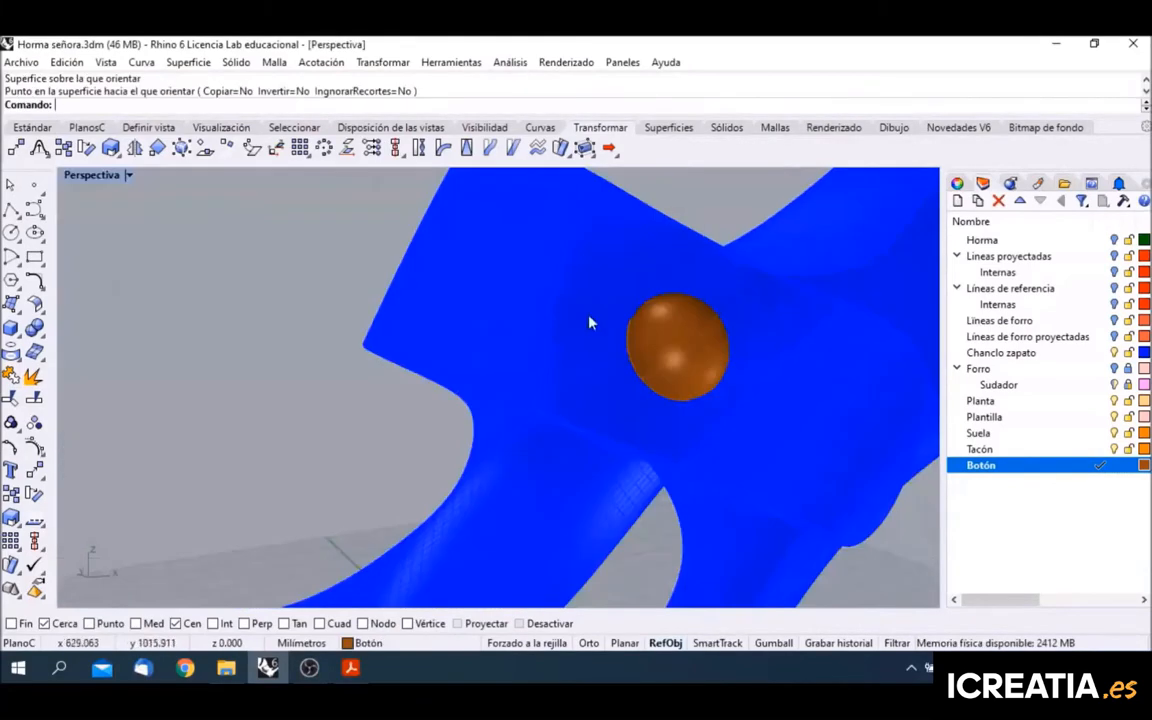
pyautogui.moveTo(700, 320); pyautogui.dragTo(579, 375, button='right')
pyautogui.scroll(-3, 668, 372)
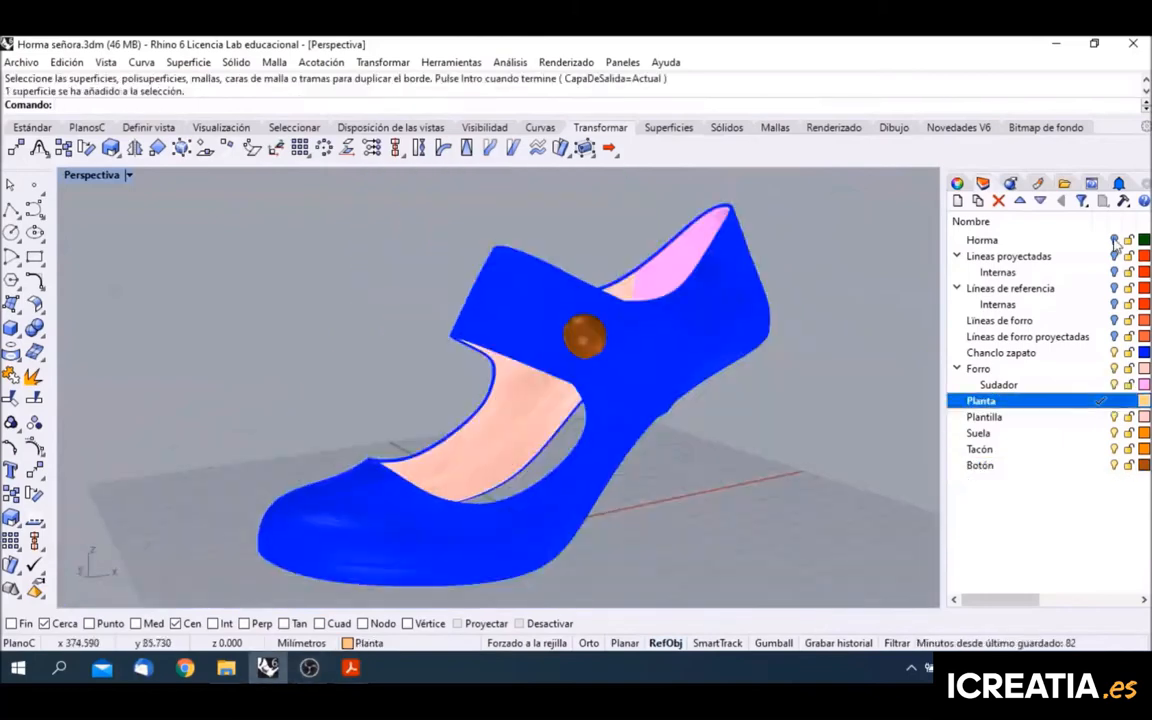
# Step: Show the Horma layer, copy the last's bottom surface to the Planta layer, and hide the Horma layer again
pyautogui.click(1115, 241)
pyautogui.moveTo(753, 483); pyautogui.dragTo(623, 324, button='right')
pyautogui.scroll(-3, 555, 404)
pyautogui.scroll(5, 645, 458)
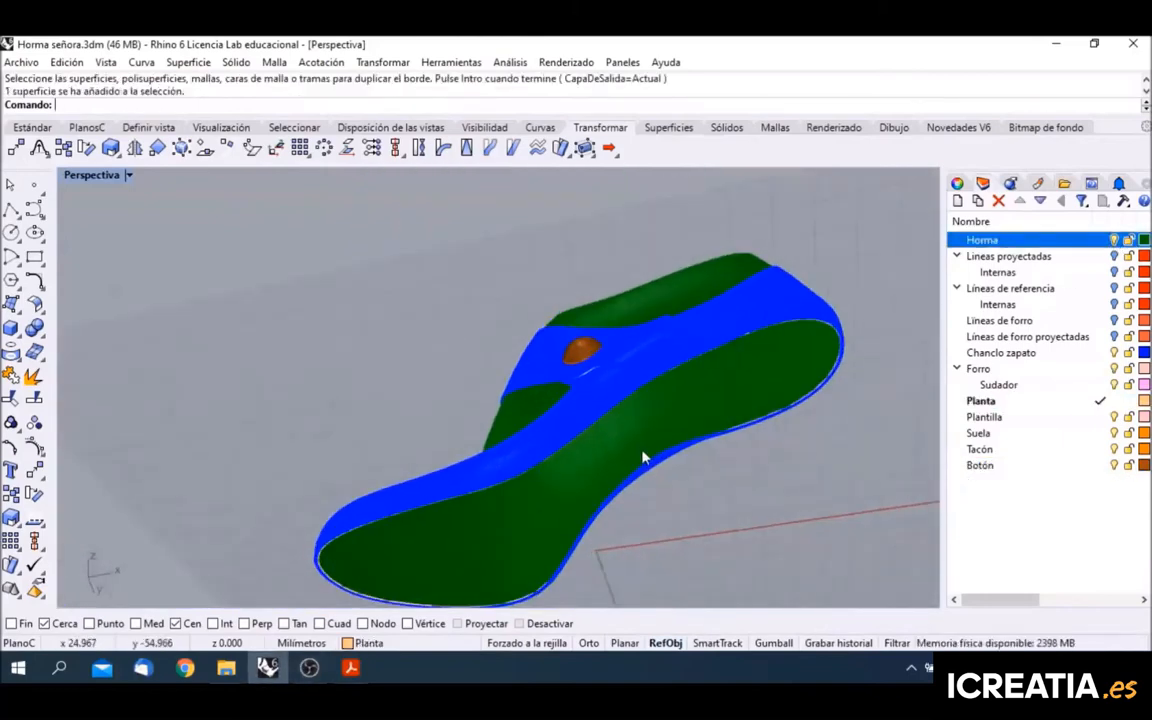
pyautogui.click(628, 414)
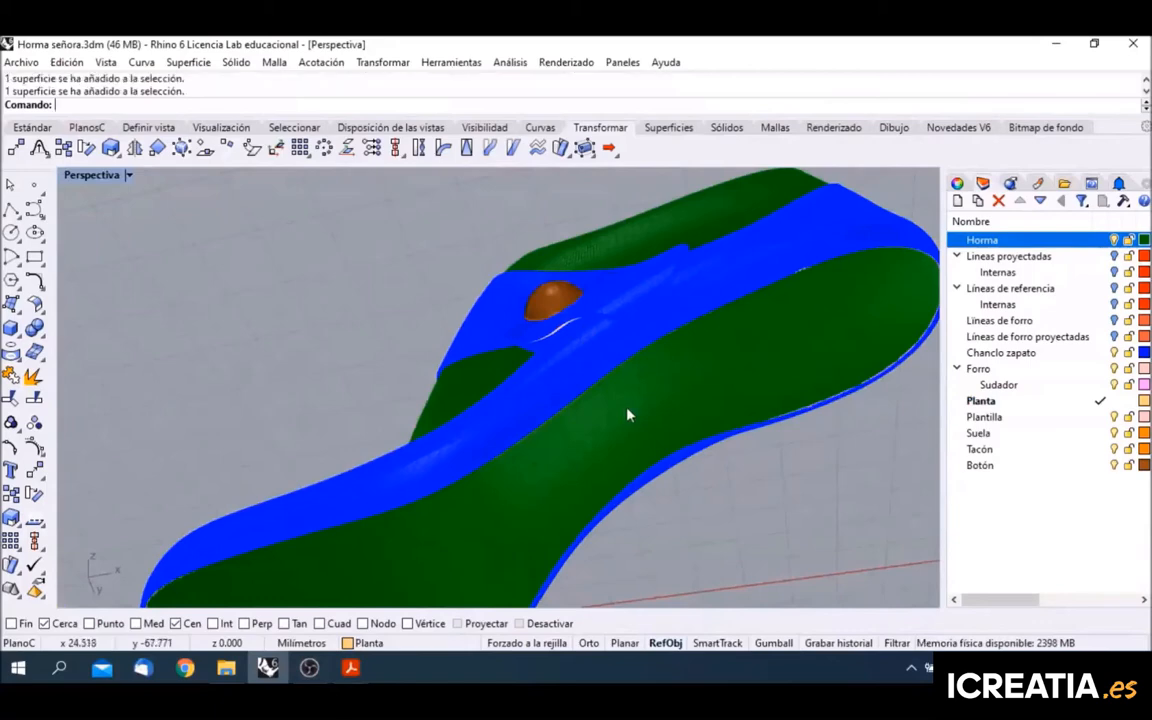
pyautogui.rightClick(1003, 405)
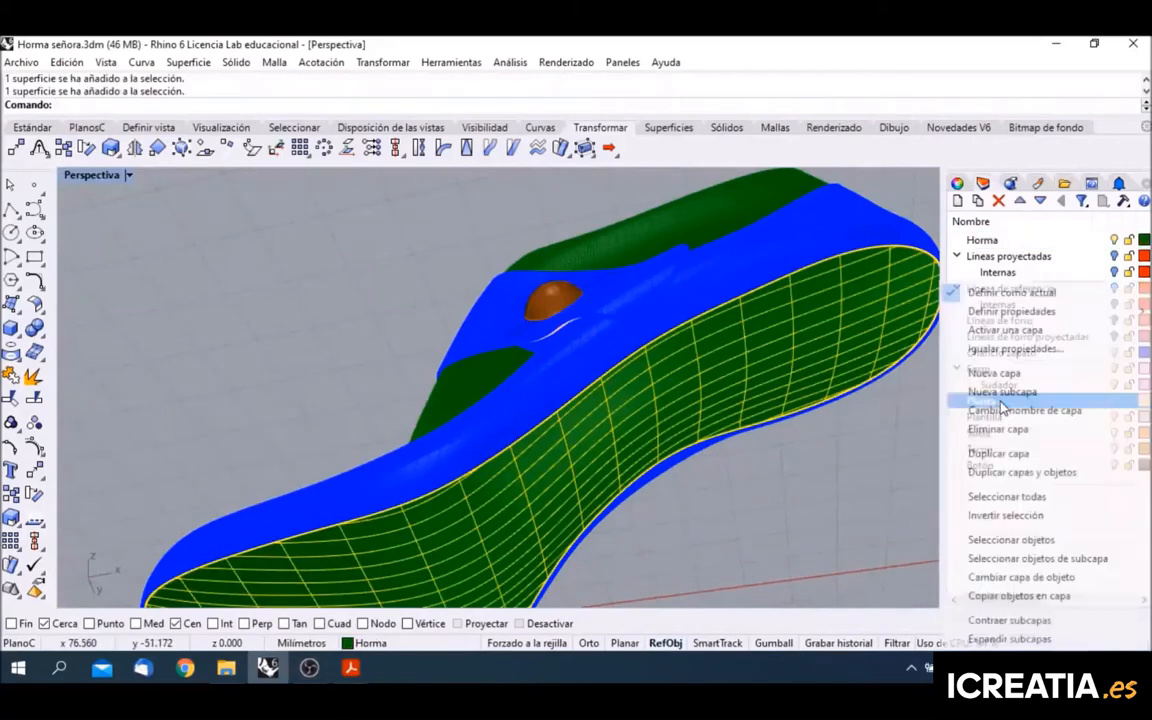
pyautogui.click(1020, 596)
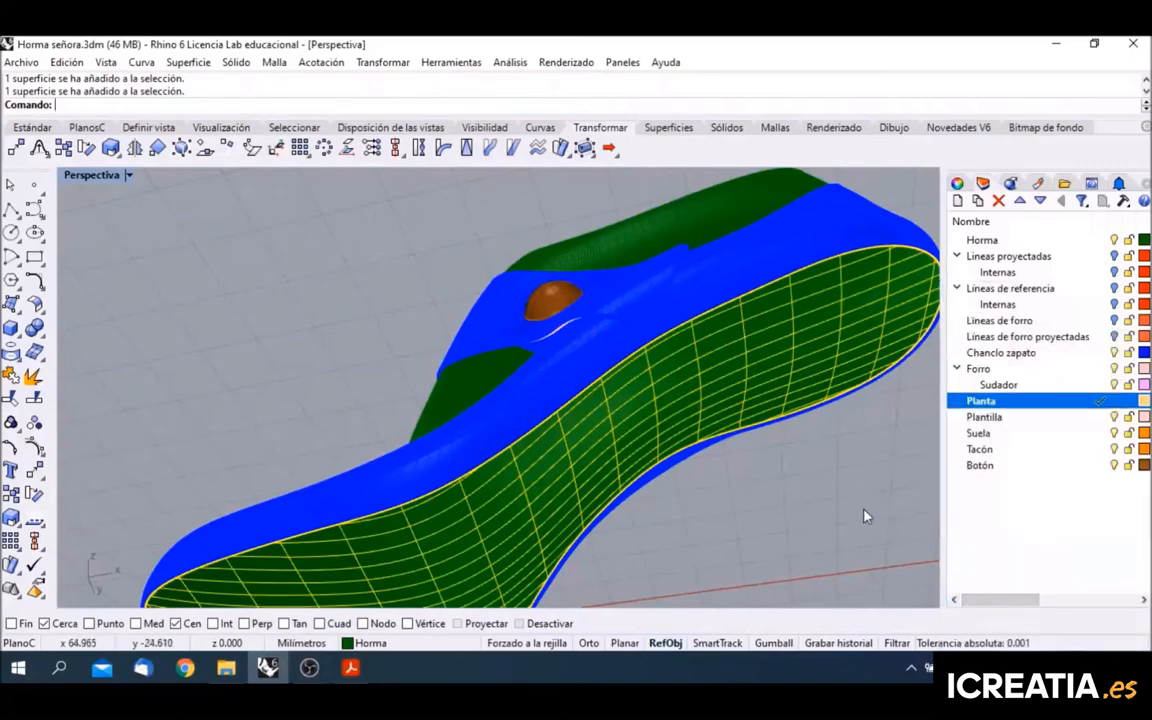
pyautogui.click(865, 516)
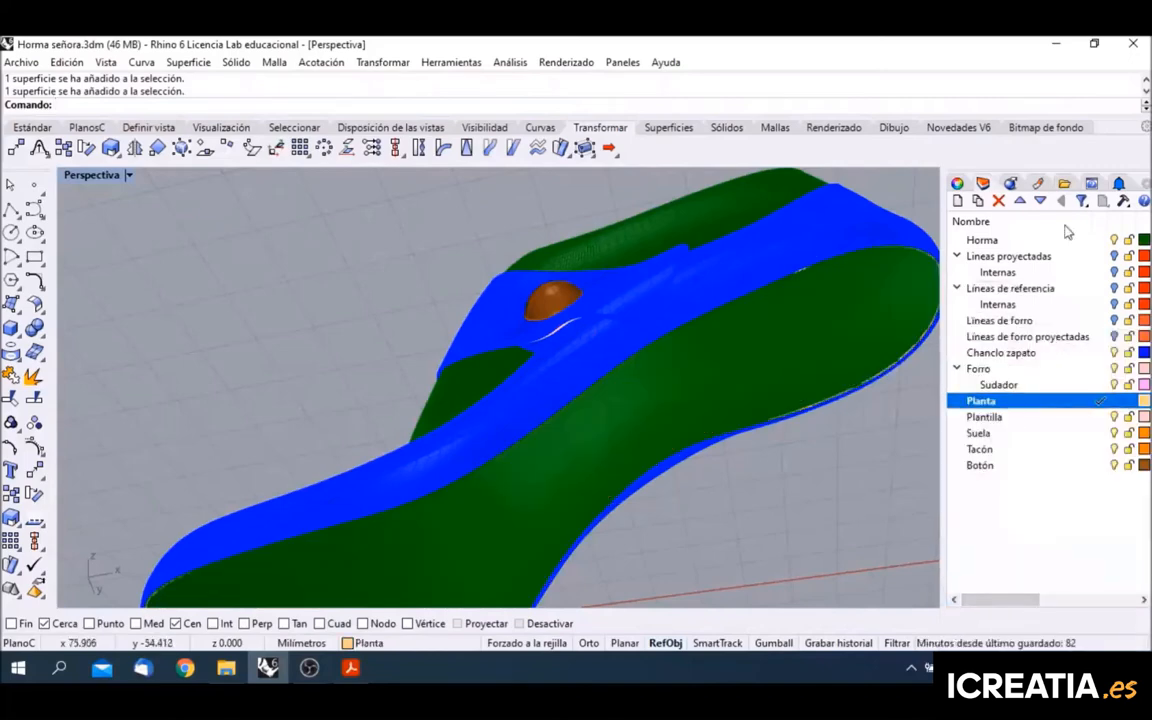
pyautogui.click(1115, 241)
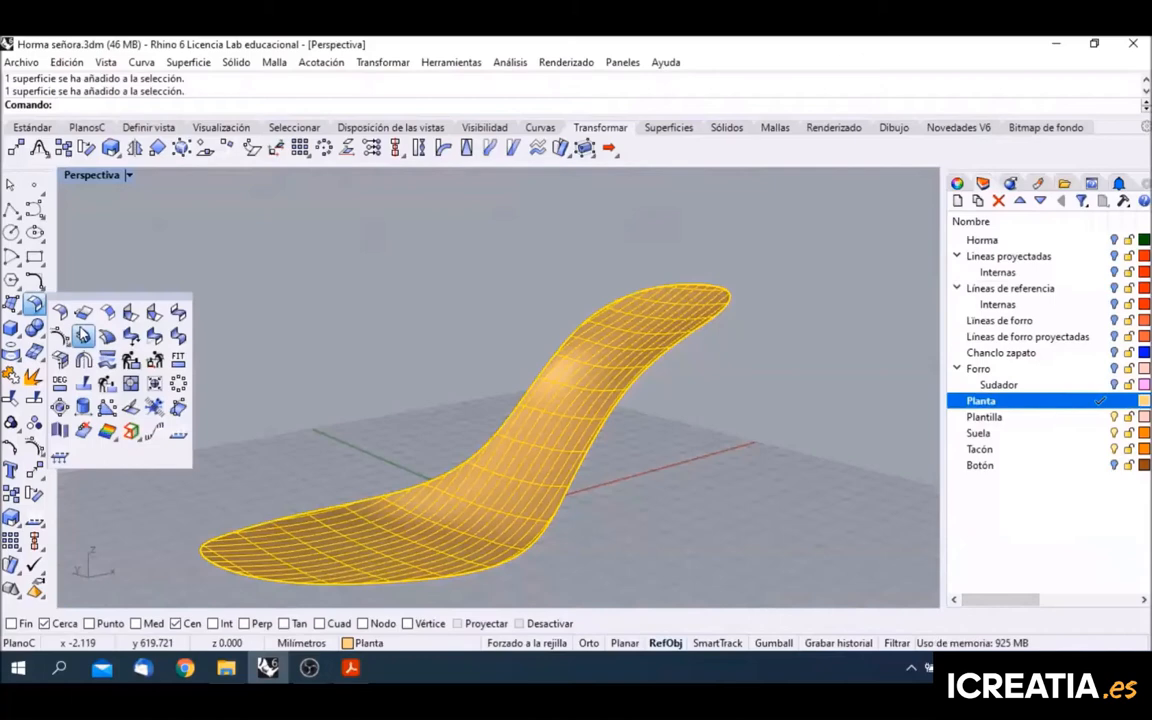
# Step: Offset the Planta surface 2 mm as a solid with the direction flipped upward, deleting the original surface
pyautogui.click(82, 334)
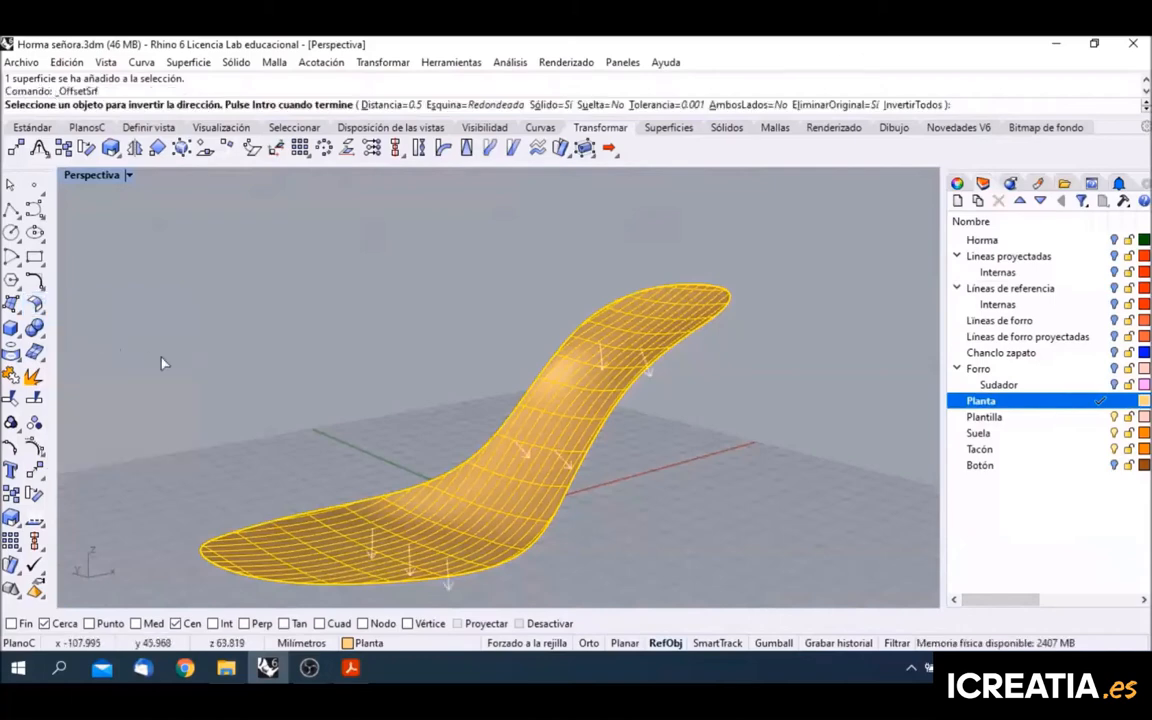
pyautogui.click(378, 104)
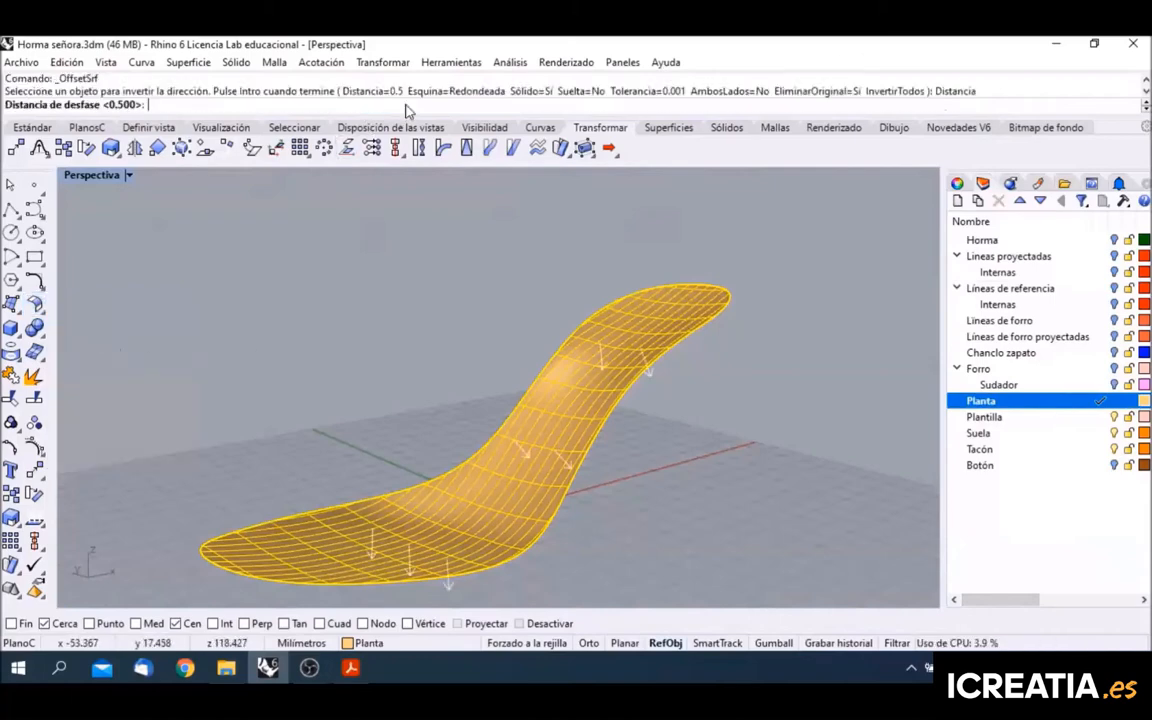
pyautogui.press('Return')
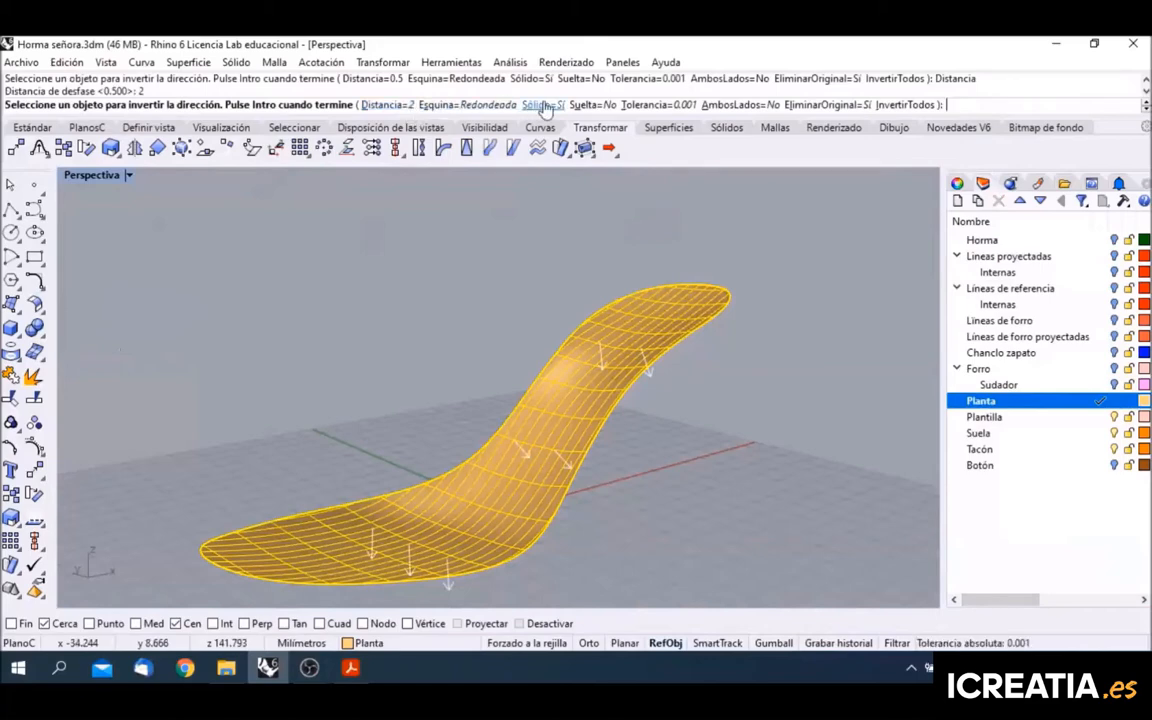
pyautogui.click(903, 105)
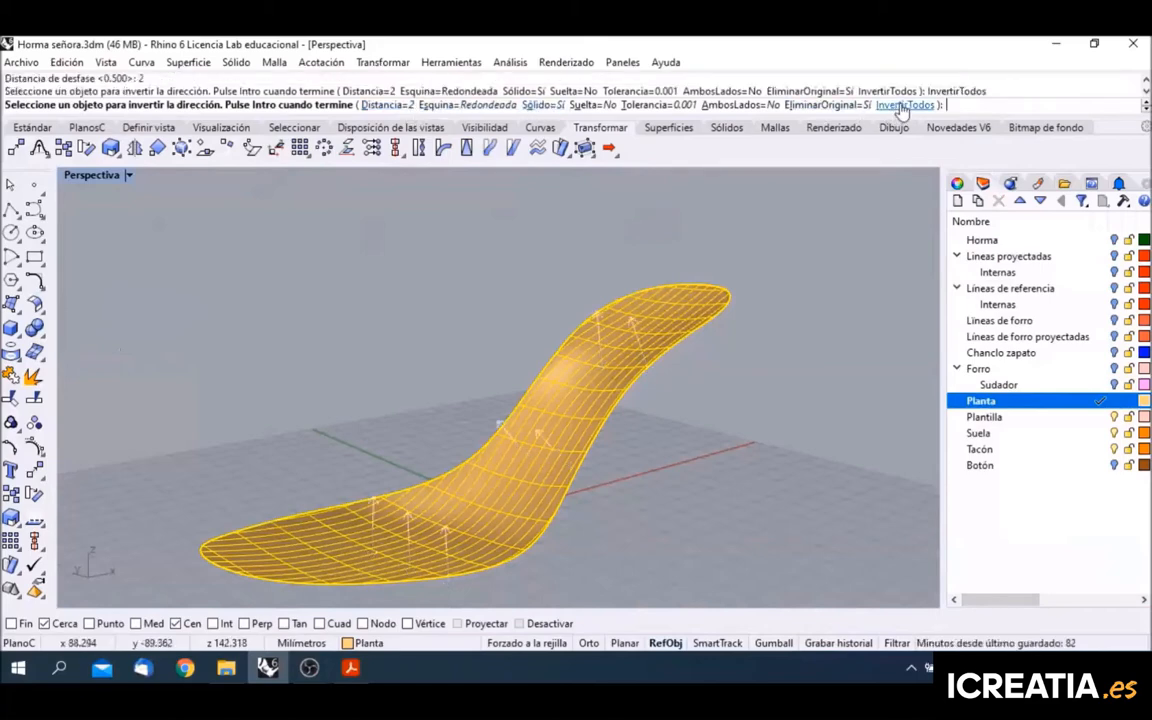
pyautogui.rightClick(820, 286)
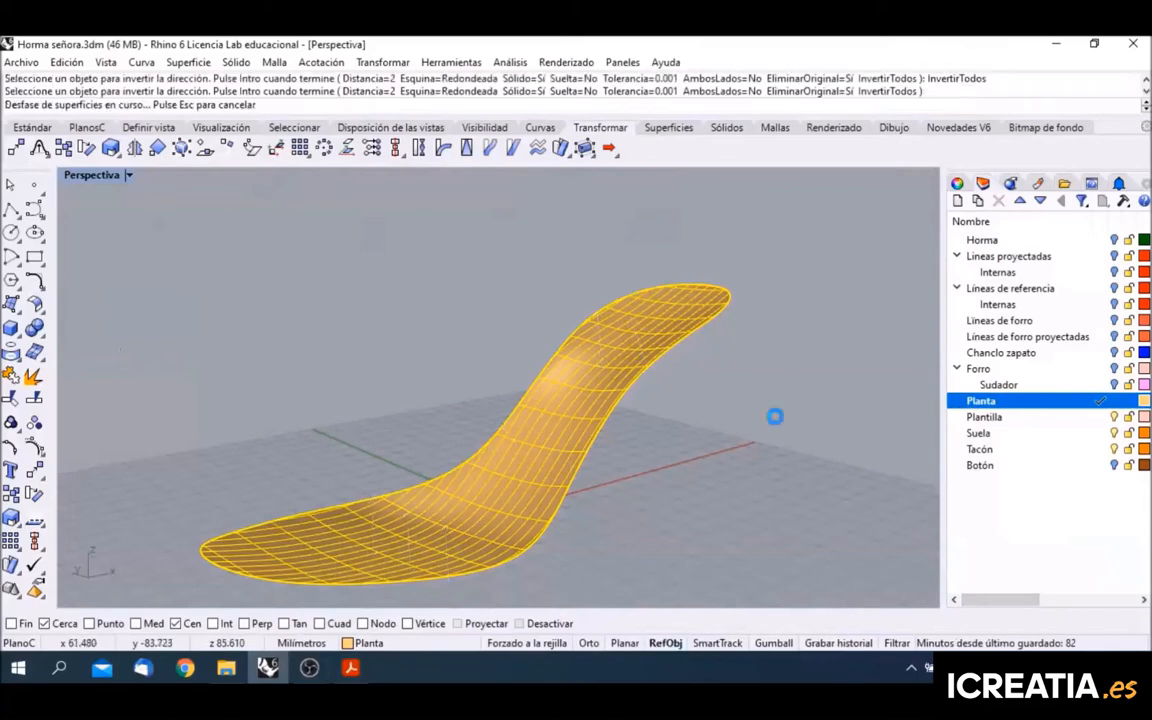
pyautogui.click(634, 494)
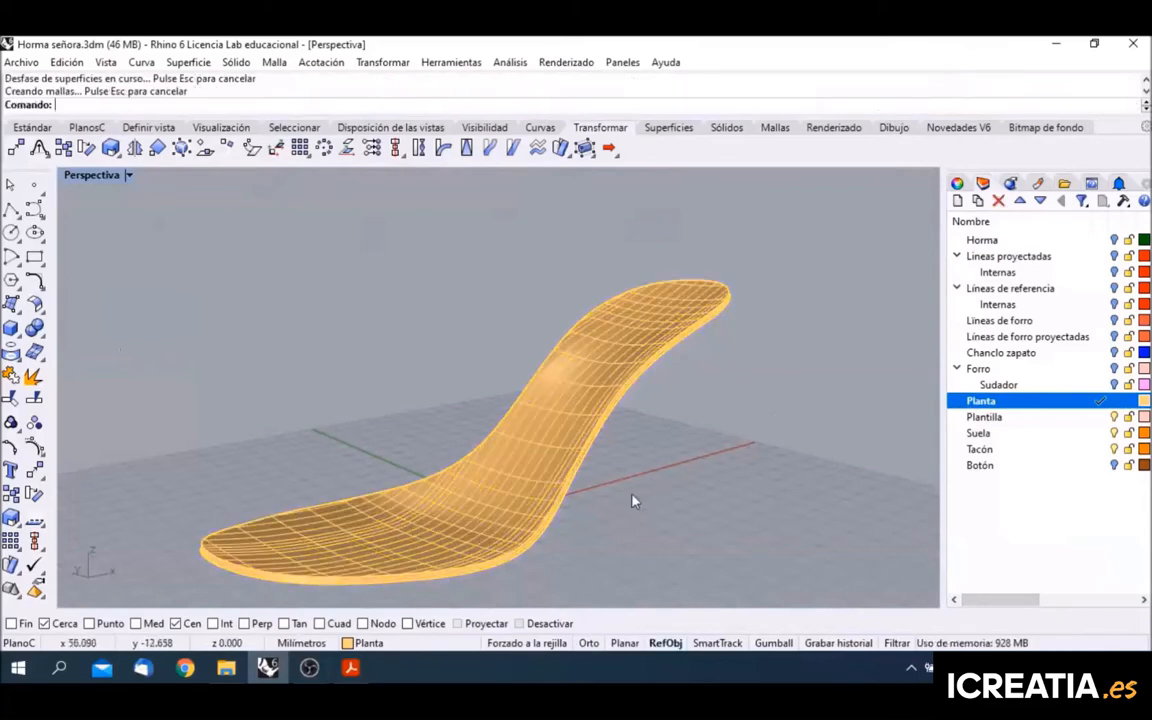
# Step: Show the Forro, Sudador and Chanclo zapato layers and examine how the Planta solid fits inside the shoe
pyautogui.scroll(6, 534, 552)
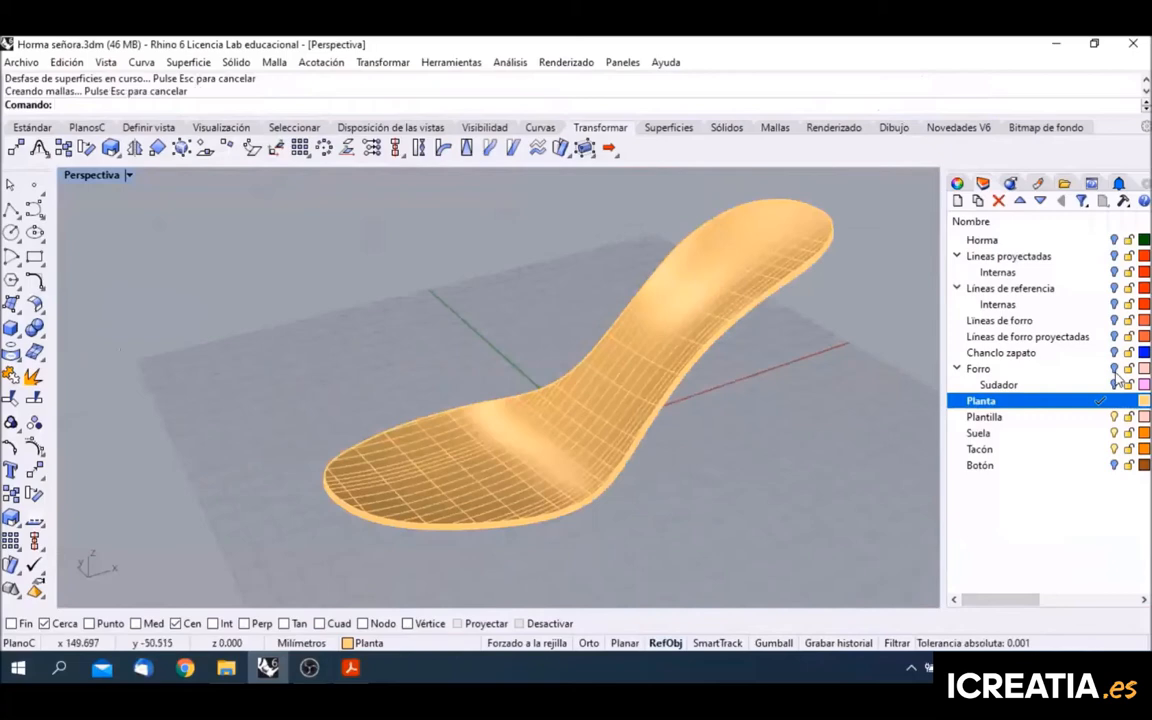
pyautogui.click(1115, 369)
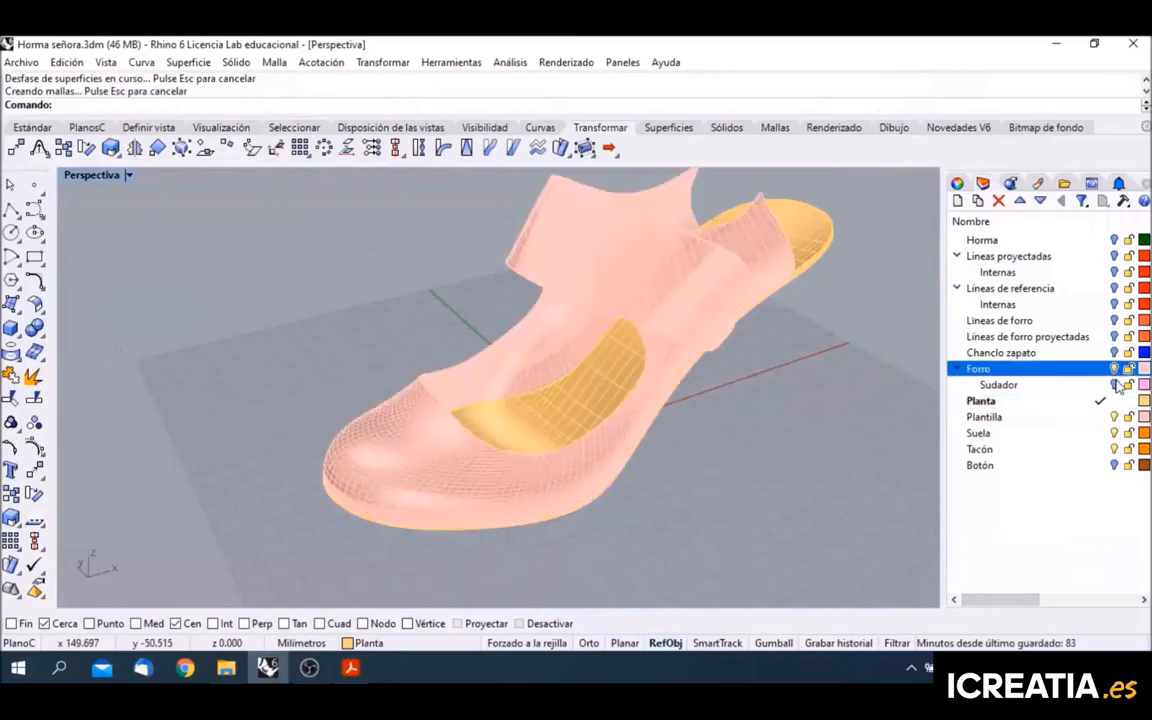
pyautogui.click(1115, 385)
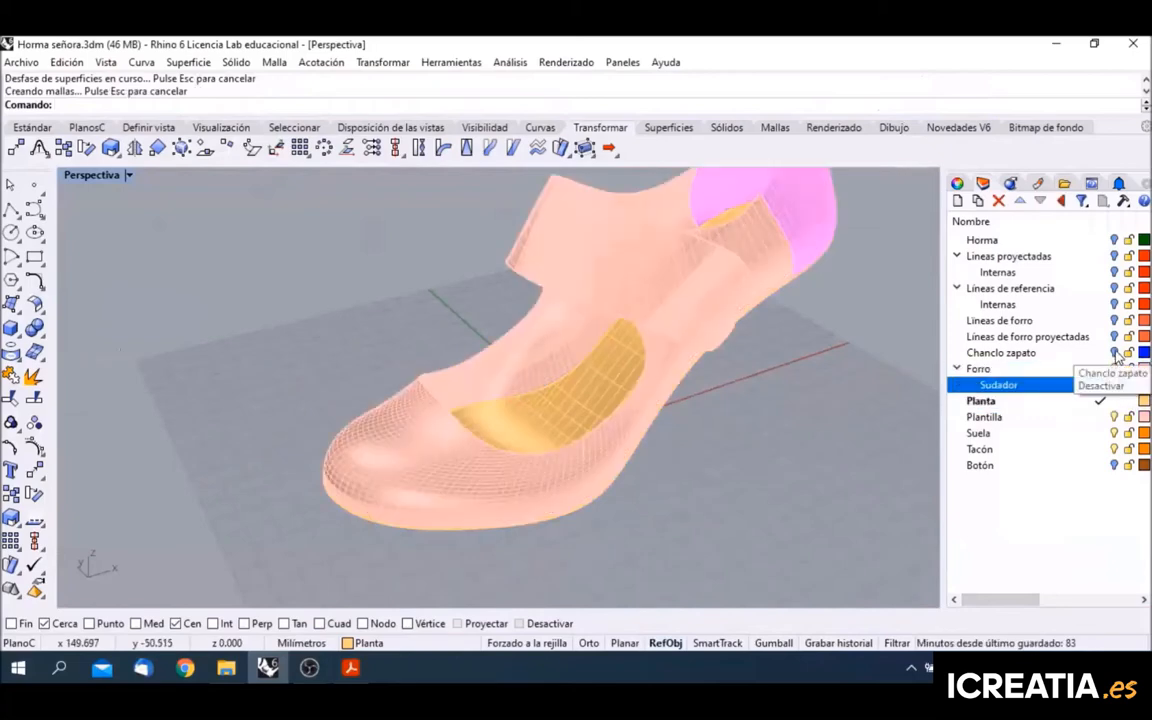
pyautogui.click(1115, 353)
pyautogui.moveTo(797, 406); pyautogui.dragTo(617, 377, button='right')
pyautogui.scroll(6, 617, 377)
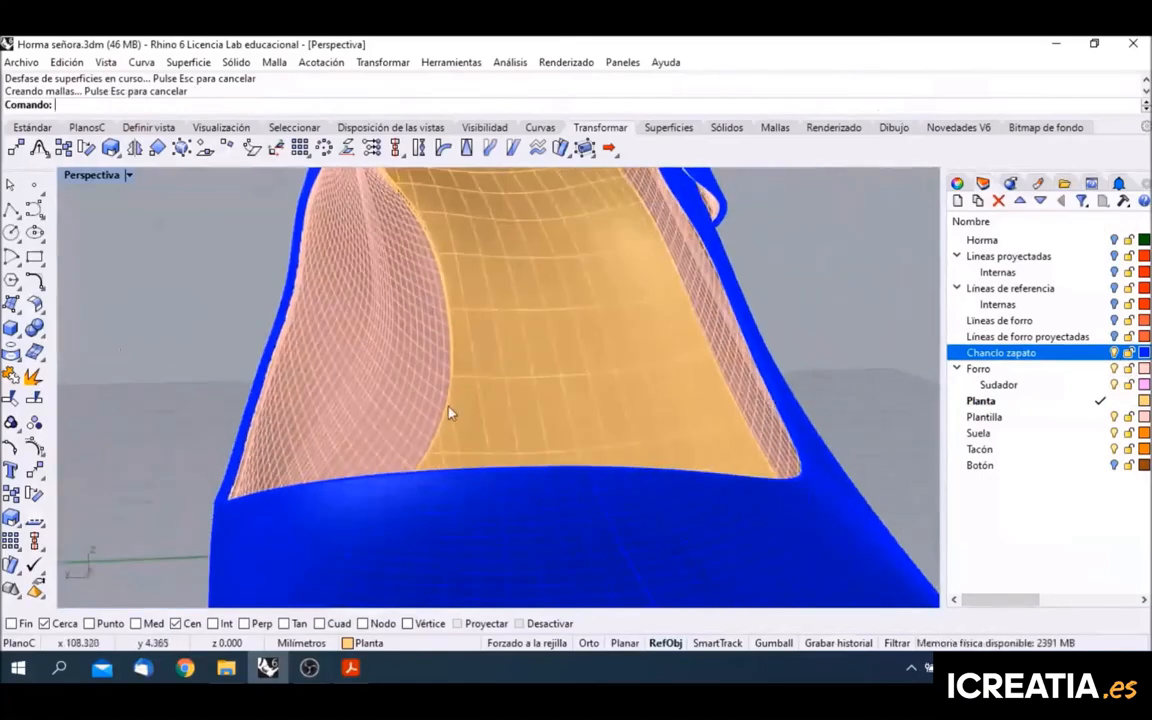
pyautogui.moveTo(450, 411); pyautogui.dragTo(458, 363, button='right')
pyautogui.scroll(3, 404, 392)
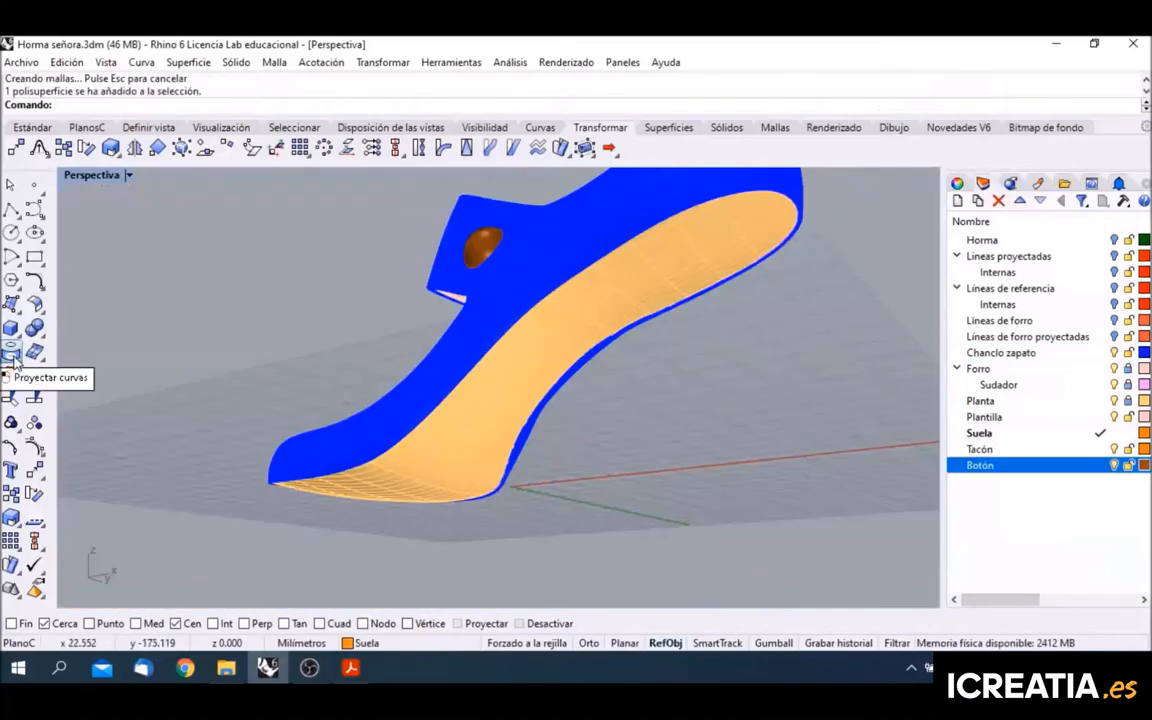
# Step: Duplicate the outer bottom edges of the upper around the whole sole outline as curves on the Suela layer
pyautogui.click(13, 358)
pyautogui.click(85, 366)
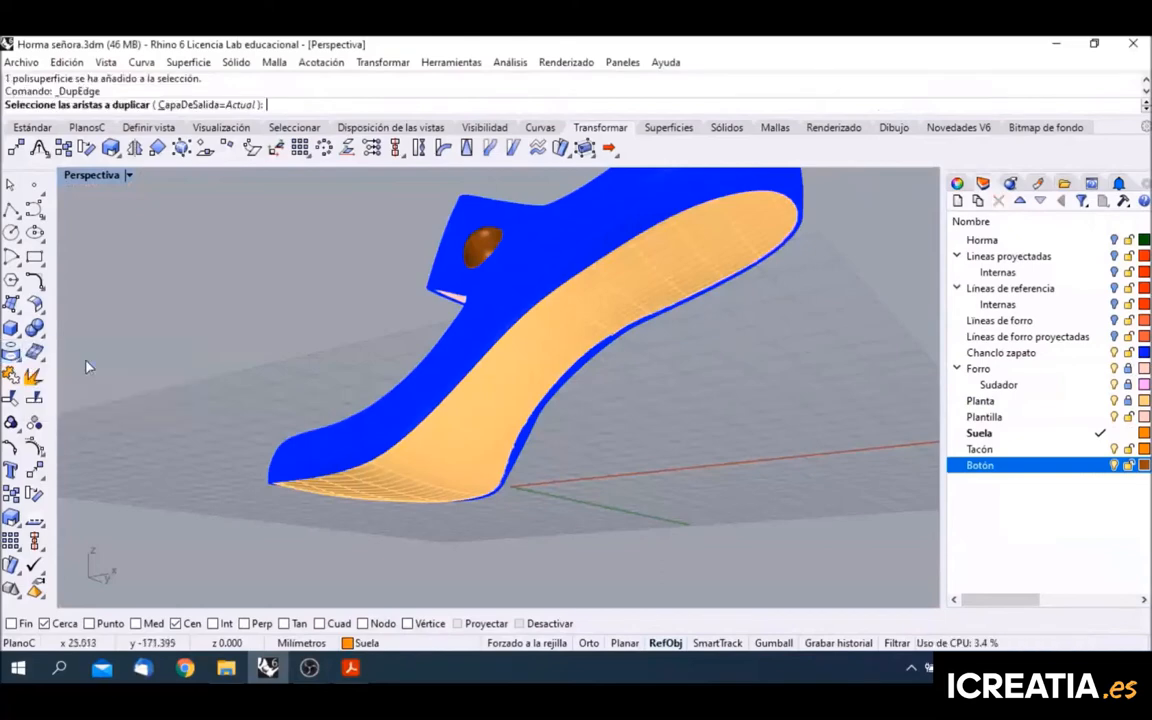
pyautogui.scroll(5, 370, 405)
pyautogui.moveTo(745, 458); pyautogui.dragTo(637, 478, button='right')
pyautogui.scroll(5, 610, 442)
pyautogui.scroll(2, 625, 443)
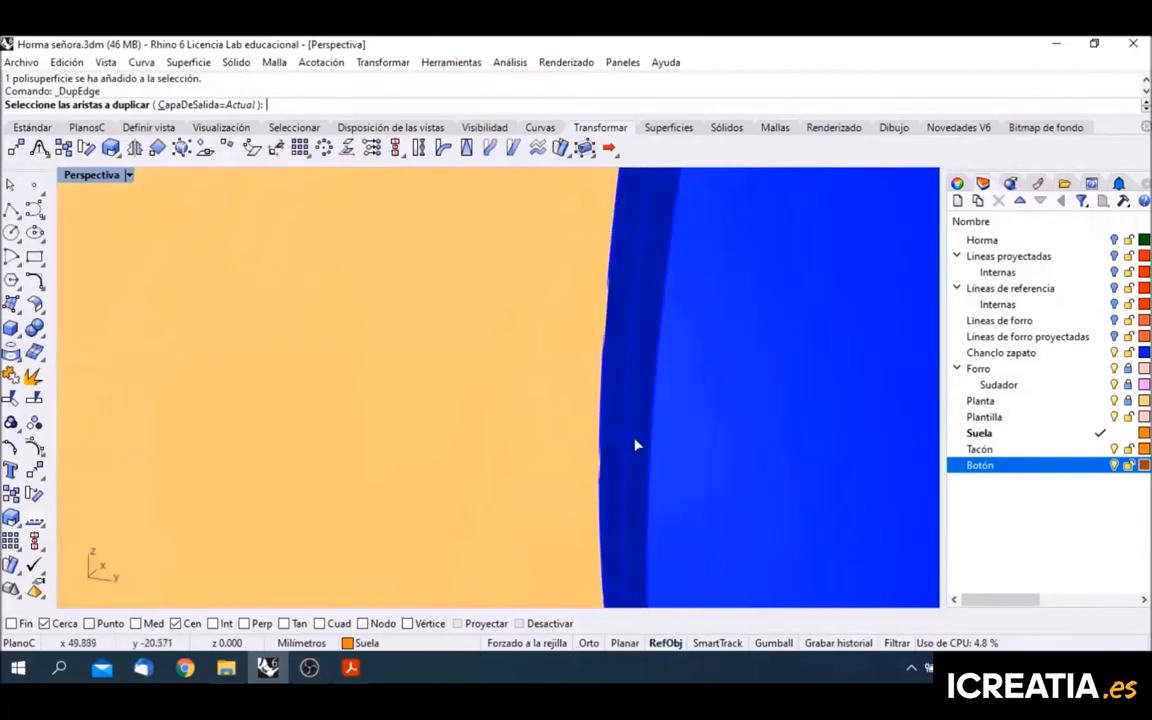
pyautogui.click(650, 444)
pyautogui.scroll(-8, 715, 419)
pyautogui.scroll(4, 733, 416)
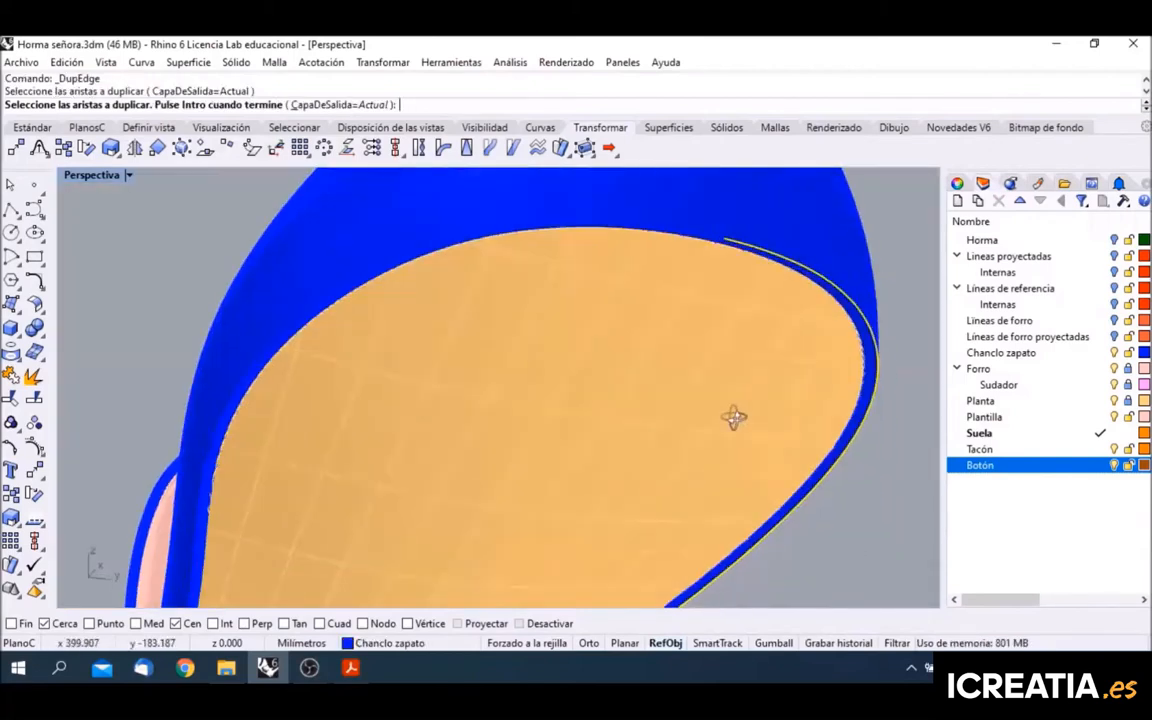
pyautogui.scroll(-3, 730, 424)
pyautogui.click(614, 267)
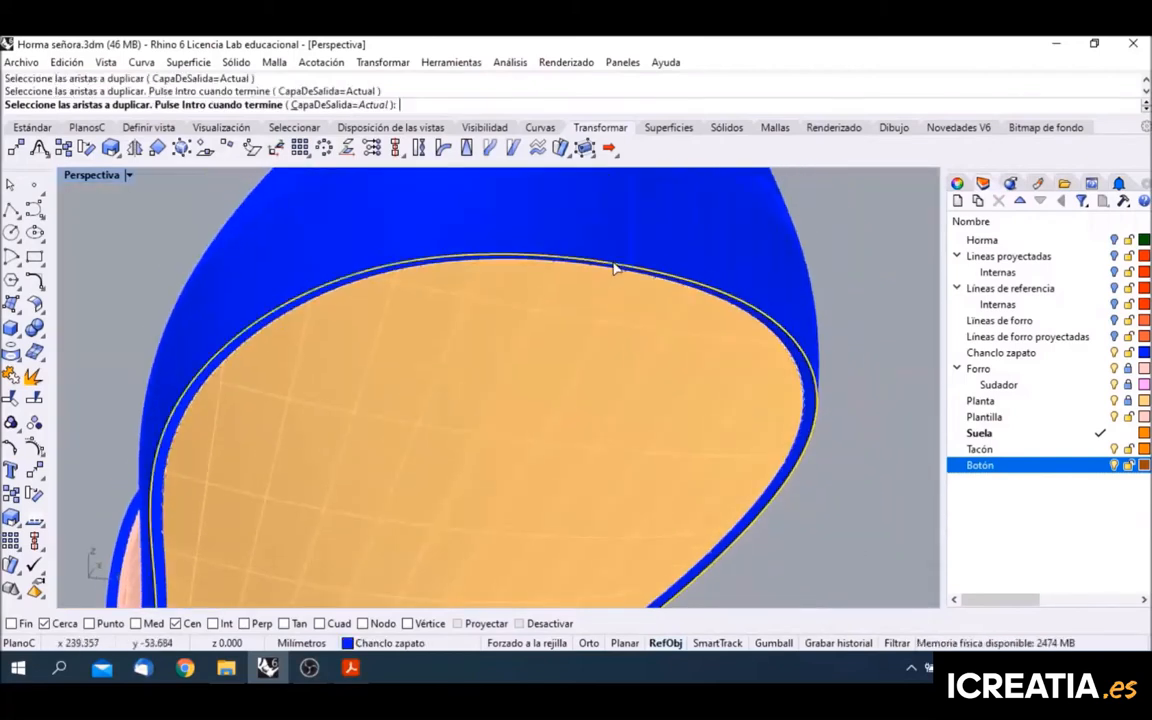
pyautogui.scroll(-5, 617, 270)
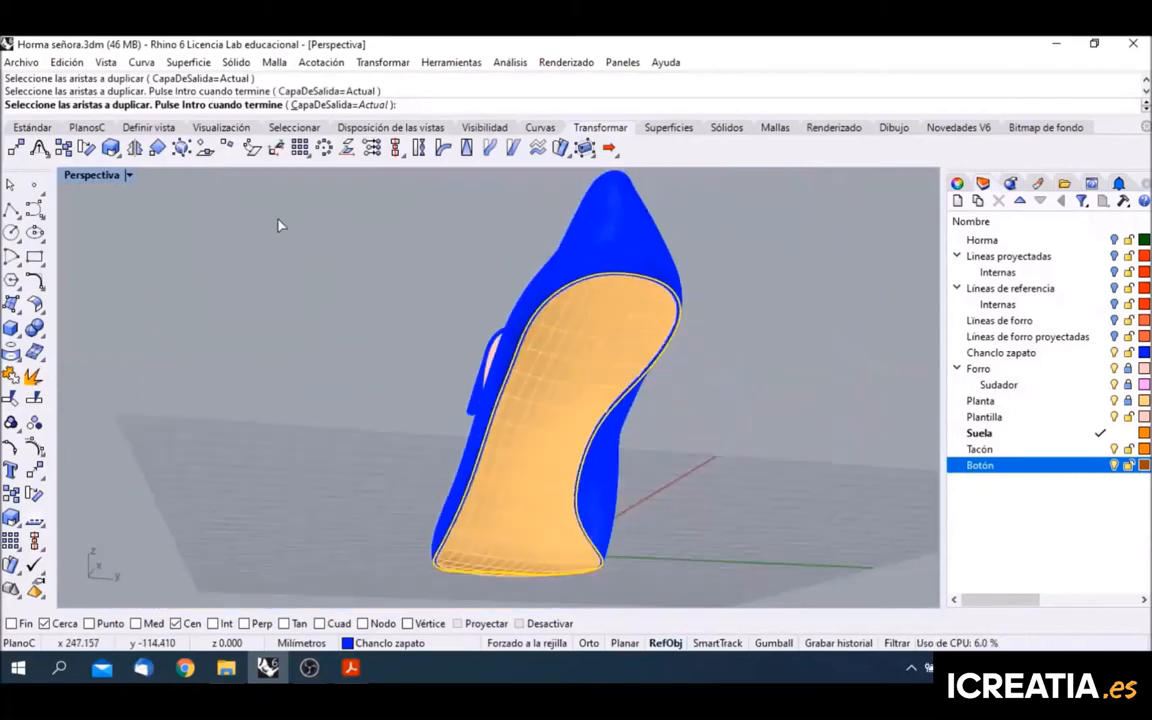
pyautogui.doubleClick(95, 175)
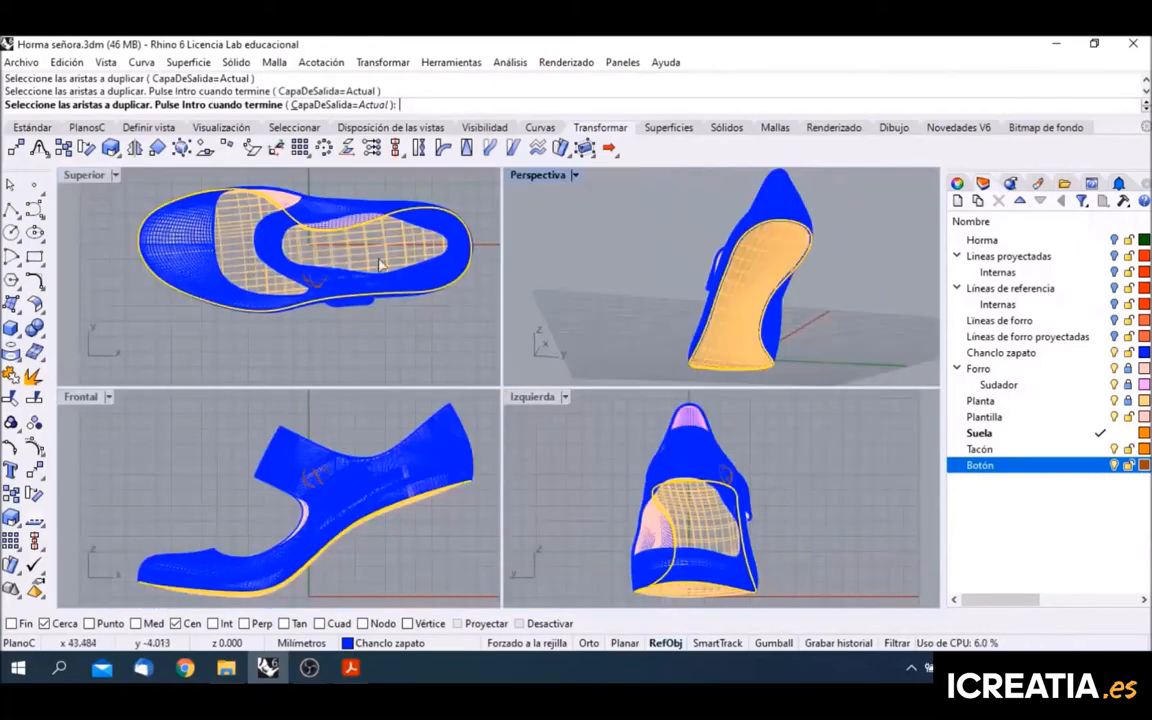
pyautogui.rightClick(415, 346)
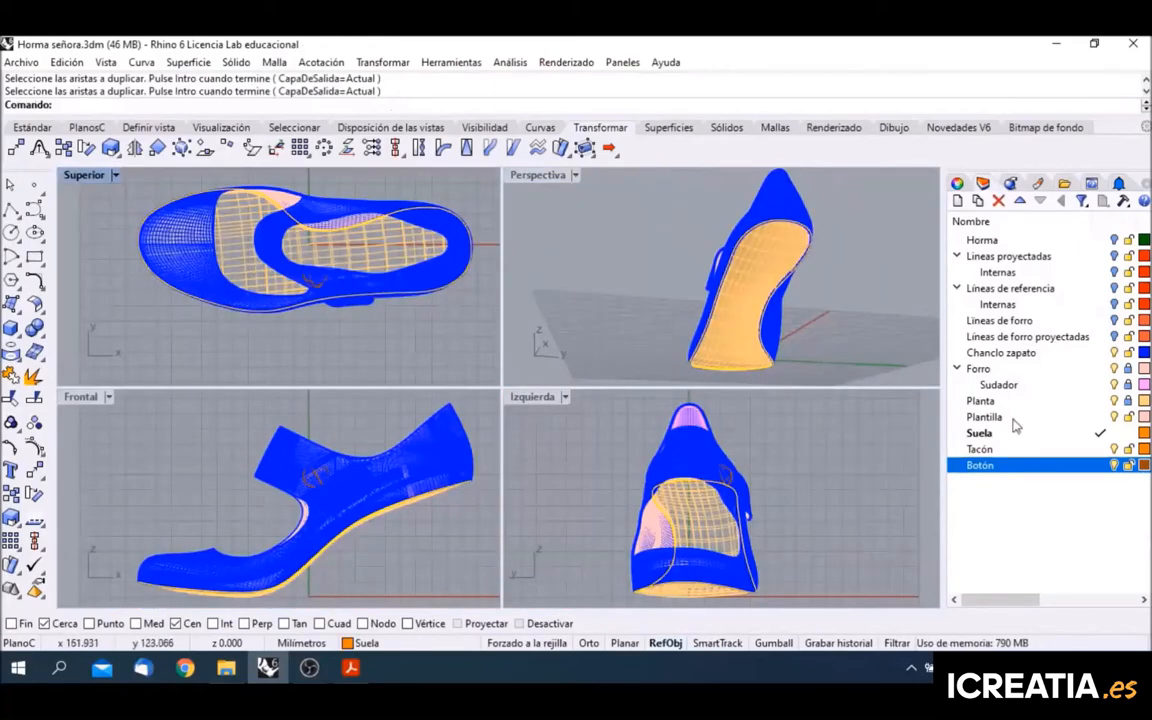
# Step: Hide the Chanclo zapato, Forro, Sudador, Botón and Planta layers, leaving only the duplicated sole outline in view
pyautogui.click(1115, 354)
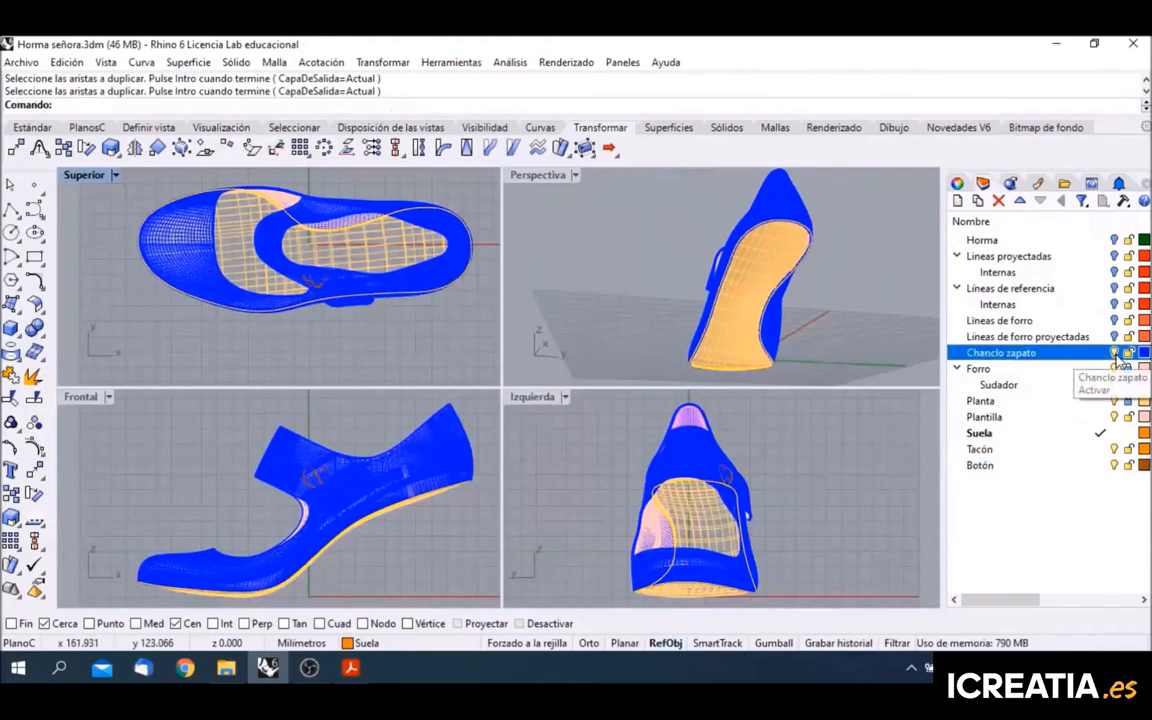
pyautogui.click(1115, 369)
pyautogui.click(1115, 385)
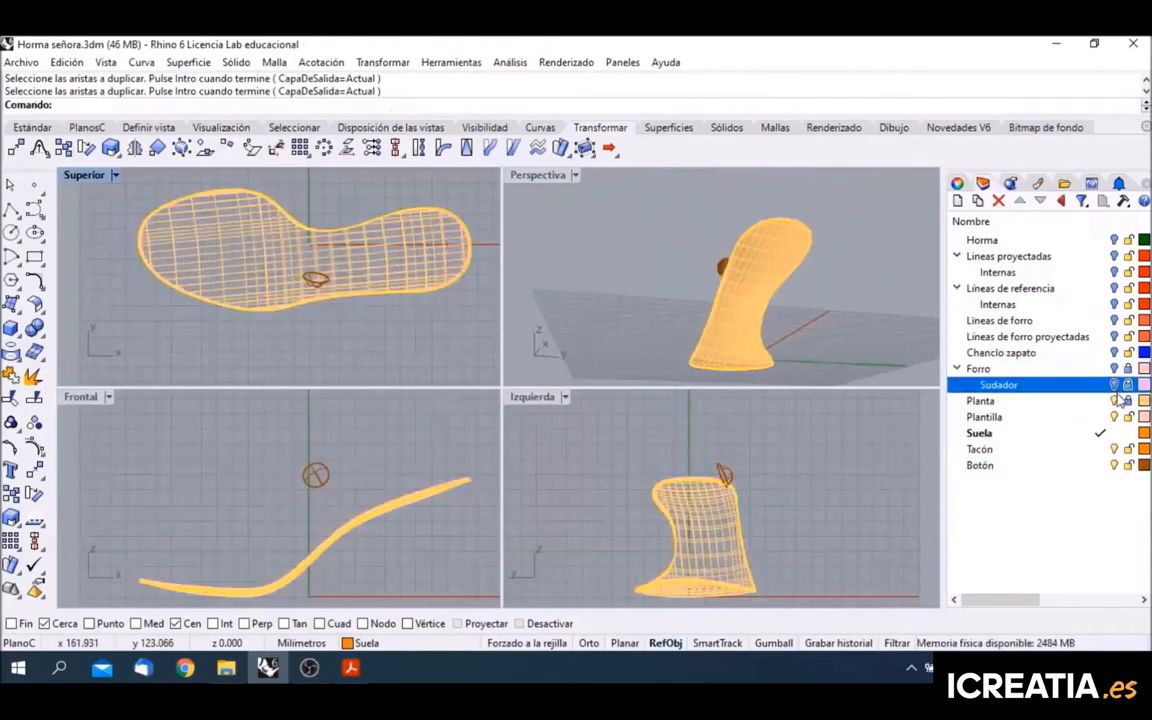
pyautogui.click(1114, 465)
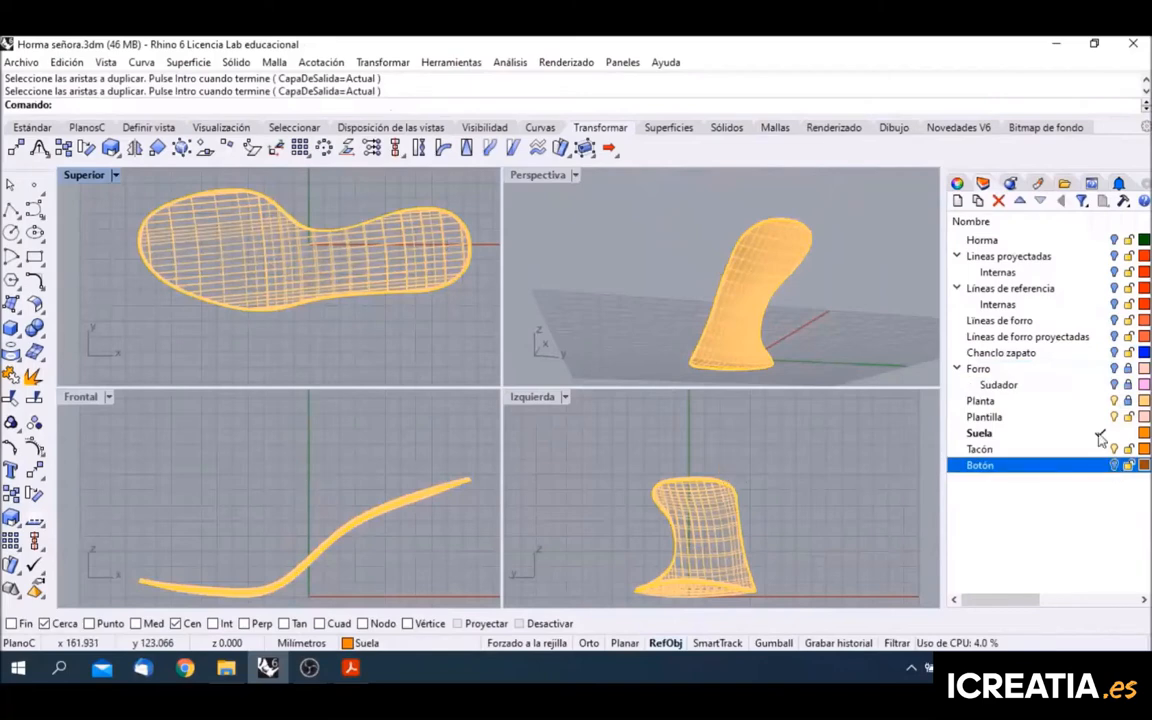
pyautogui.click(1100, 435)
pyautogui.click(1114, 401)
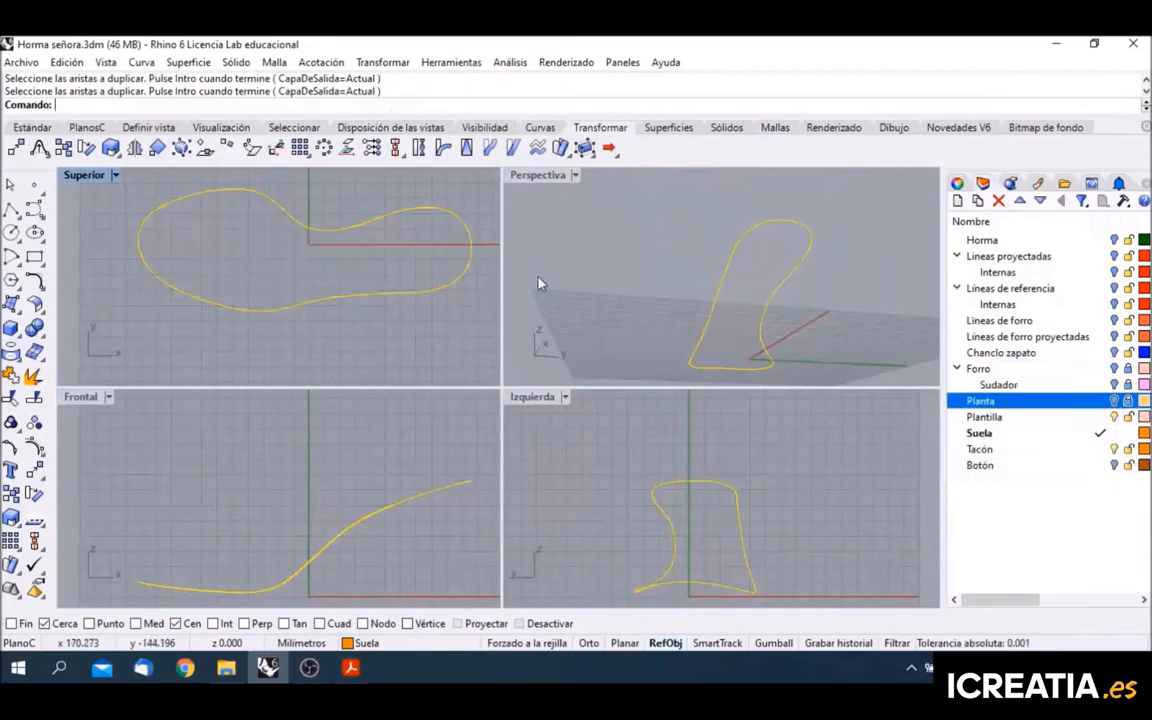
# Step: Draw five slightly slanted straight lines across the sole surface in the top view, spaced from toe to heel and extending past its outline
pyautogui.moveTo(369, 260); pyautogui.dragTo(359, 285, button='right')
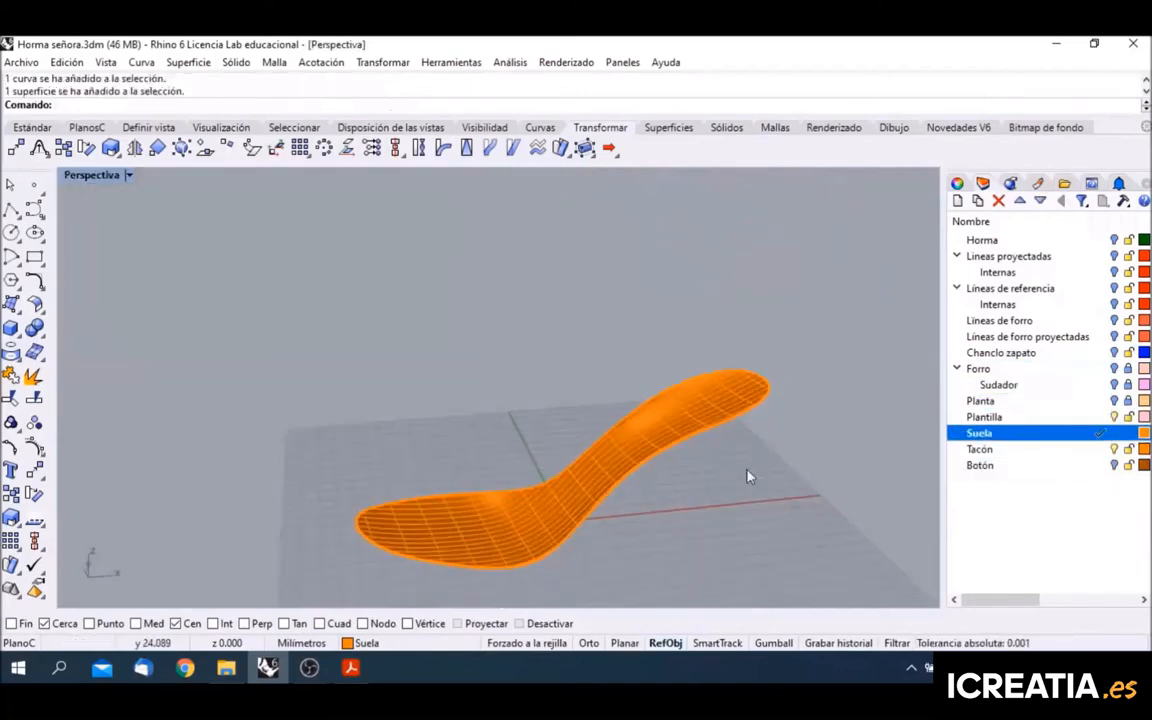
pyautogui.scroll(6, 657, 374)
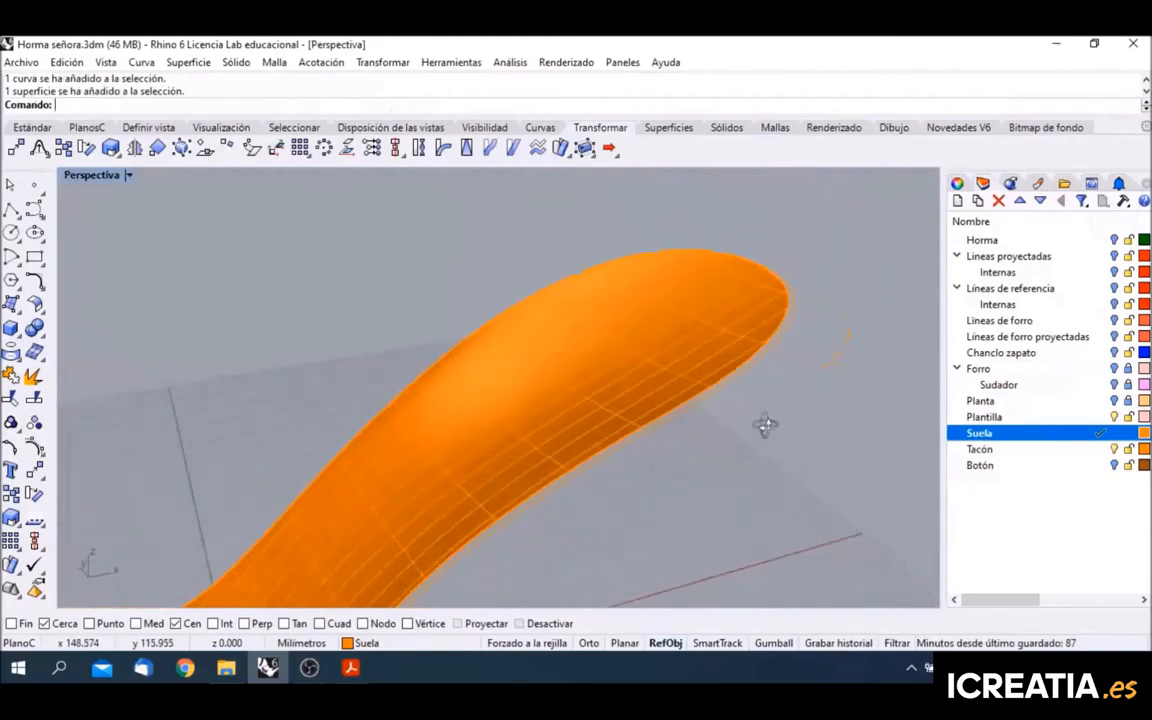
pyautogui.scroll(5, 765, 425)
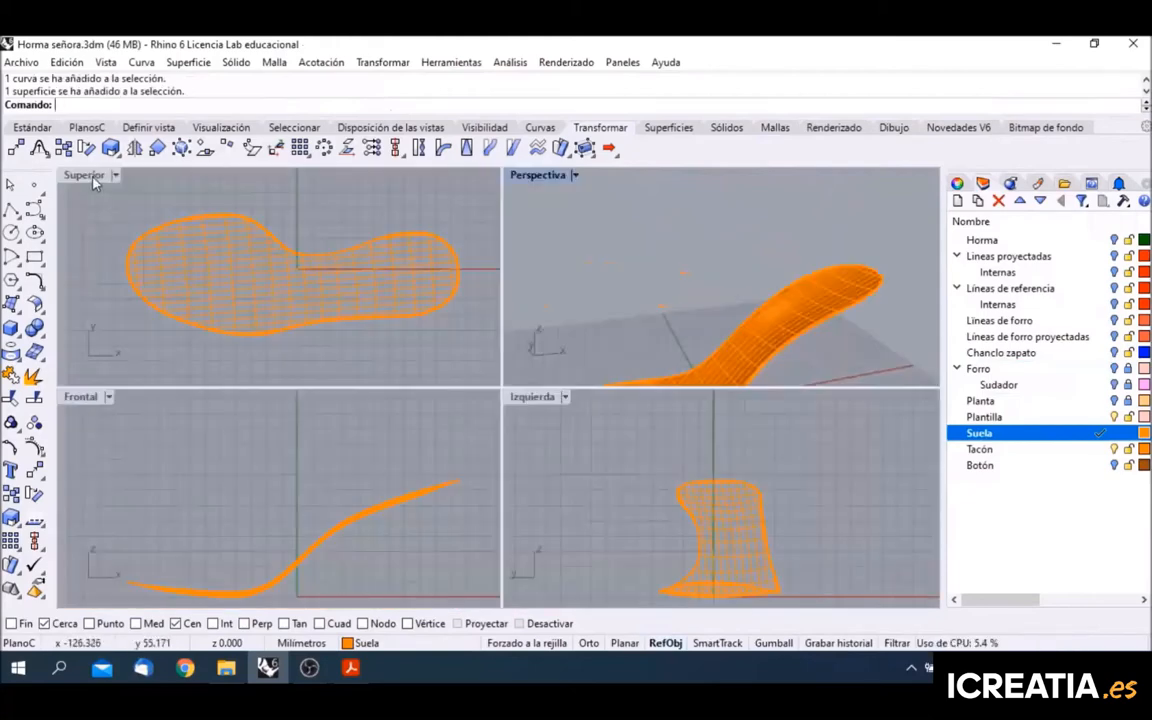
pyautogui.doubleClick(90, 177)
pyautogui.scroll(2, 643, 408)
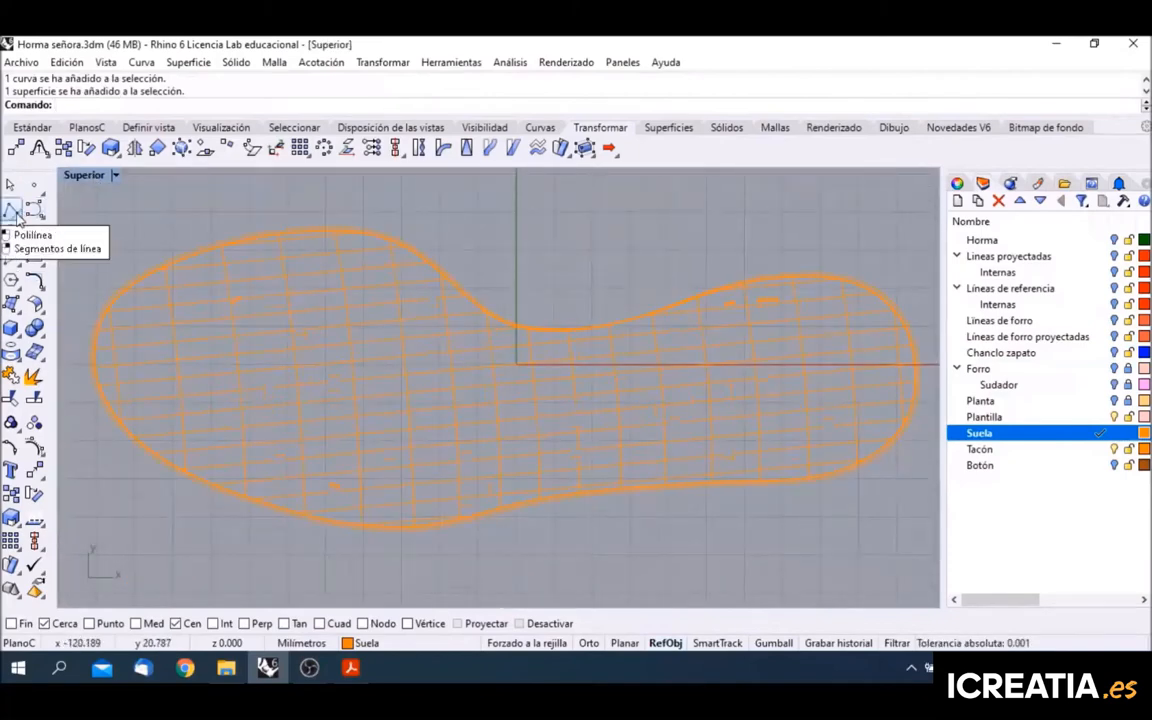
pyautogui.click(12, 207)
pyautogui.click(167, 514)
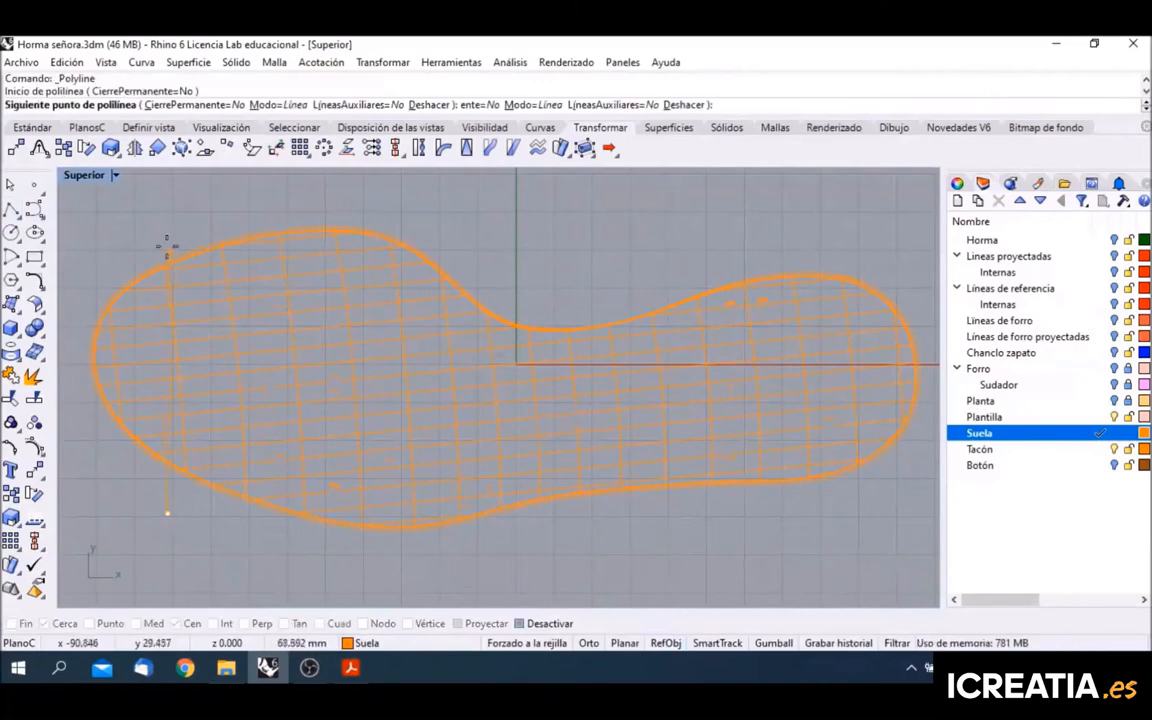
pyautogui.click(147, 216)
pyautogui.rightClick(147, 216)
pyautogui.rightClick(147, 216)
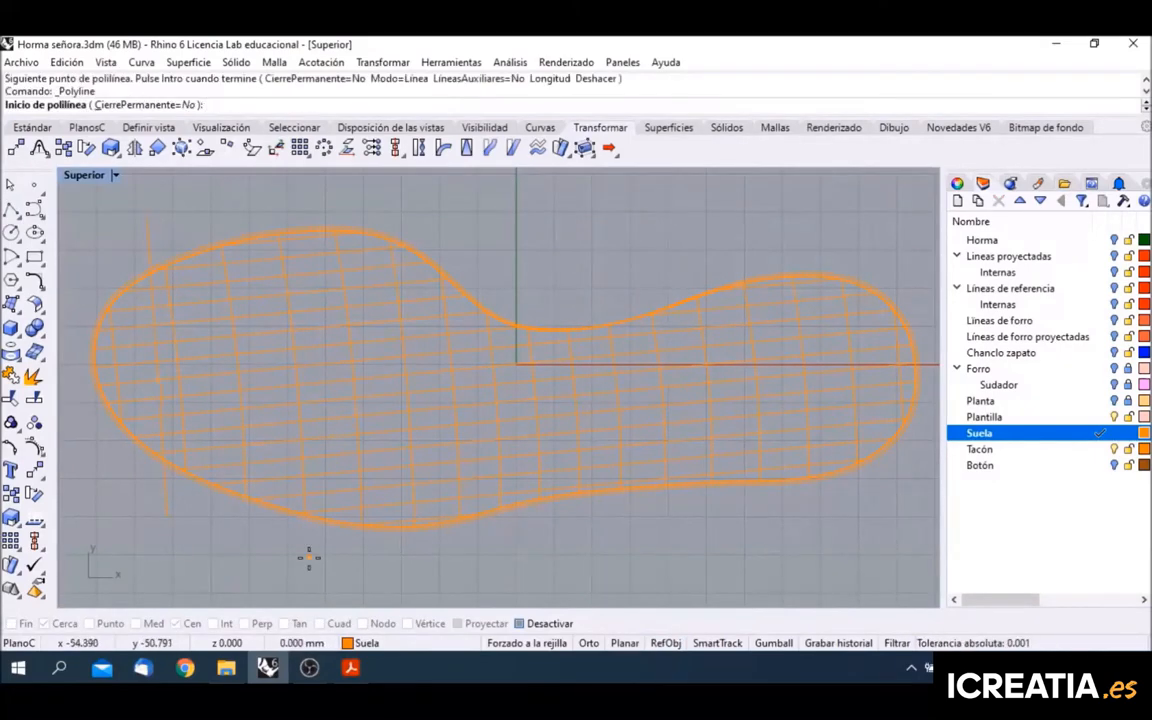
pyautogui.click(309, 557)
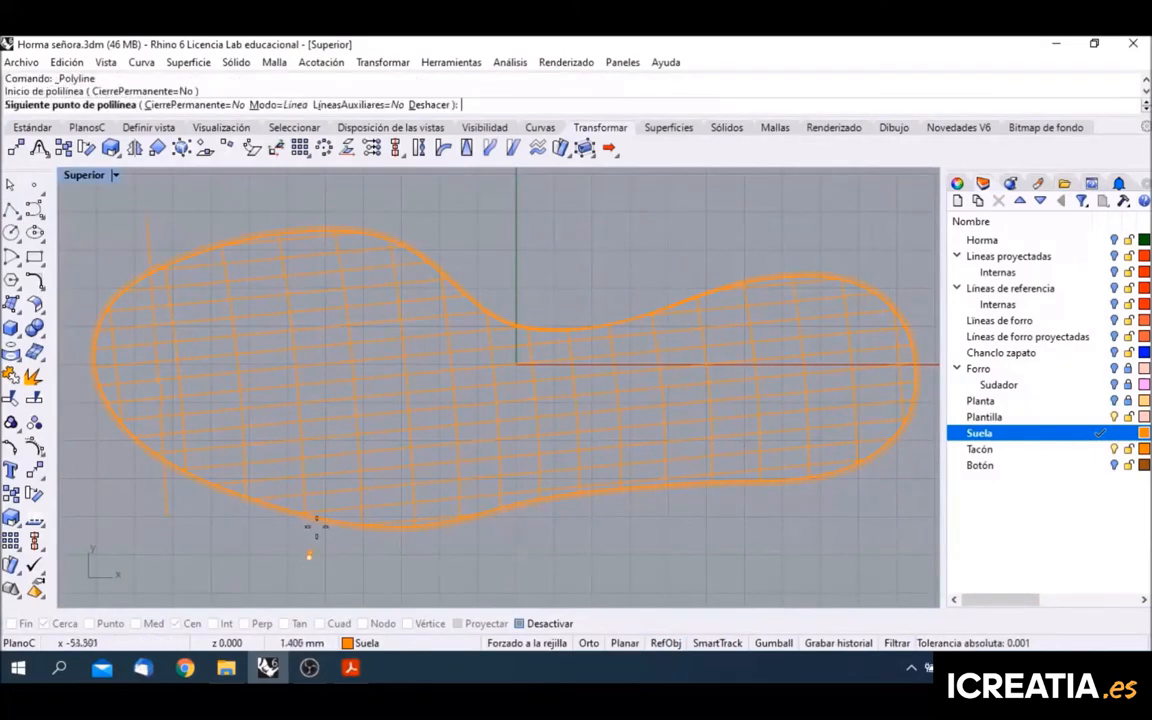
pyautogui.click(272, 197)
pyautogui.rightClick(272, 189)
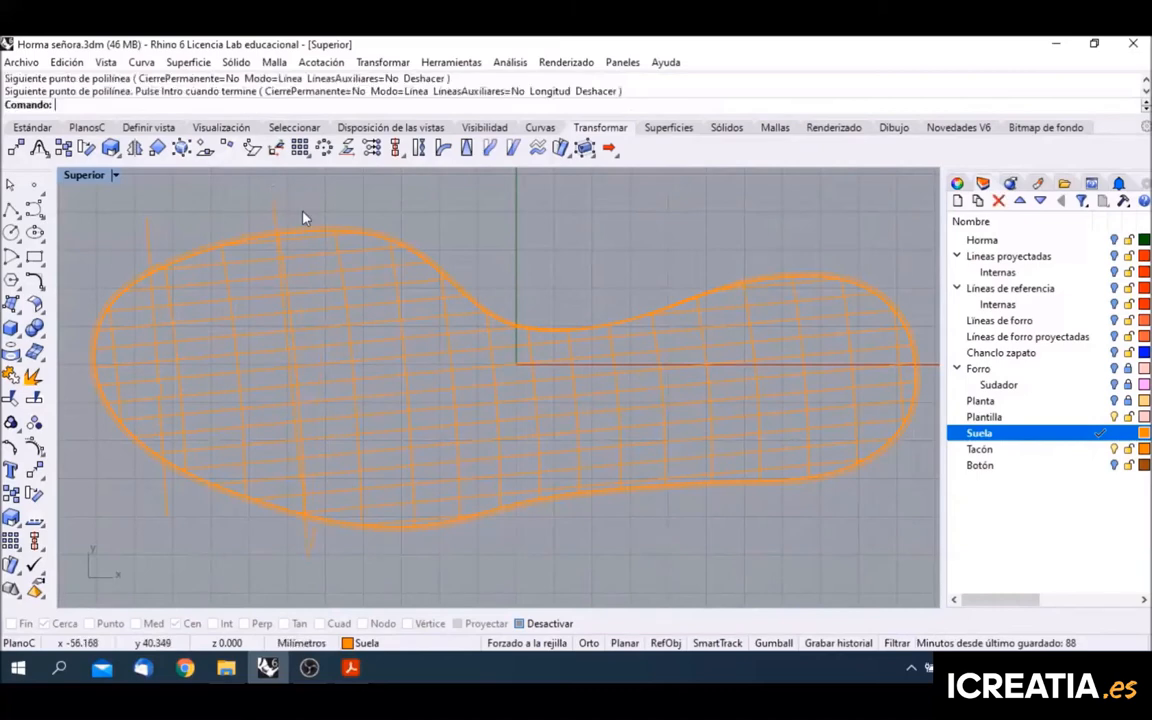
# Step: Project the five cross lines vertically onto the sole surface, then delete the original lines and the surface
pyautogui.click(148, 232)
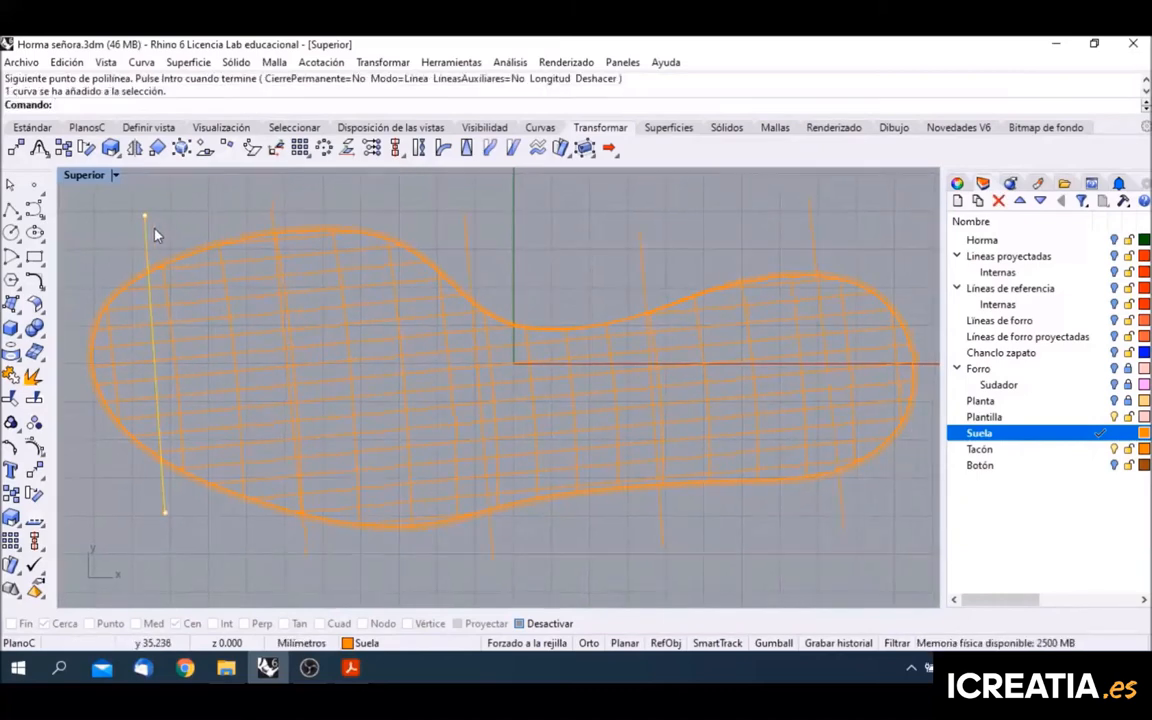
pyautogui.click(272, 212)
pyautogui.click(467, 237)
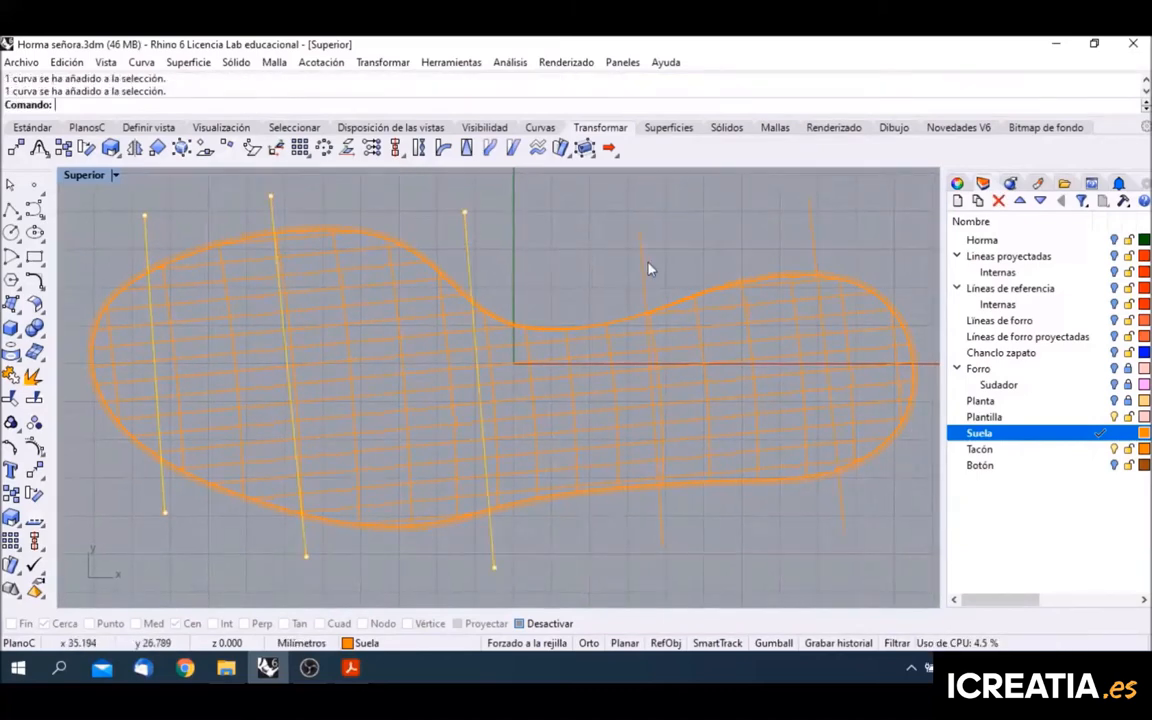
pyautogui.click(645, 270)
pyautogui.click(814, 256)
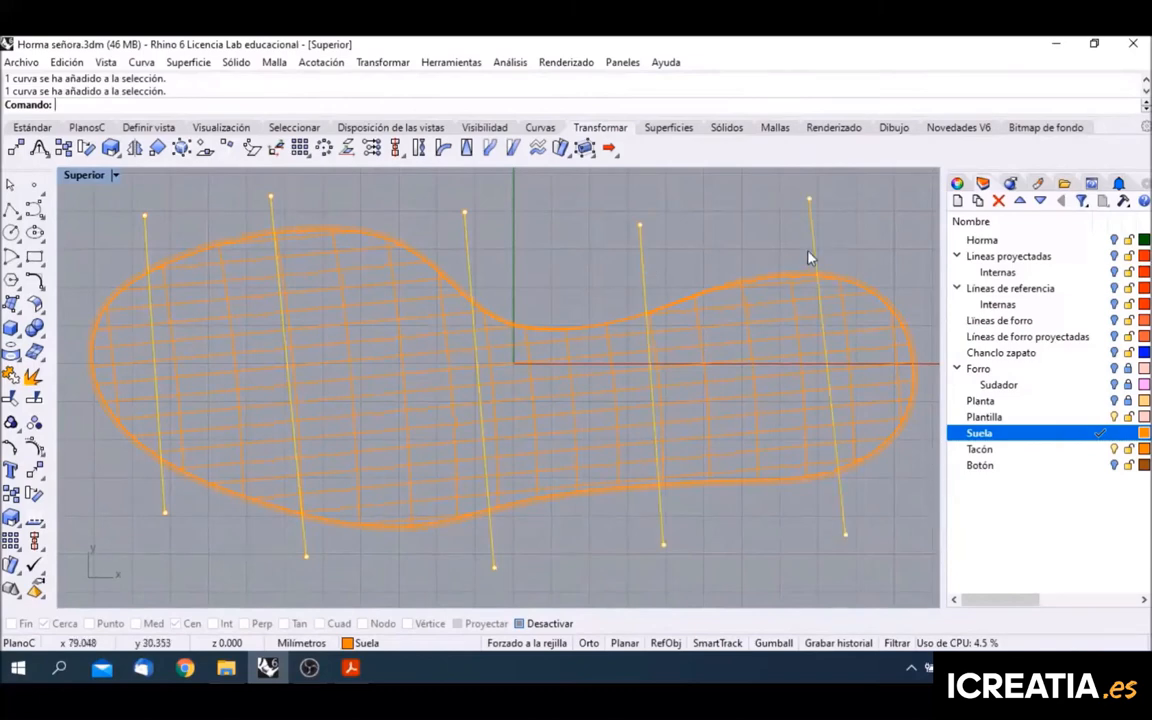
pyautogui.click(10, 376)
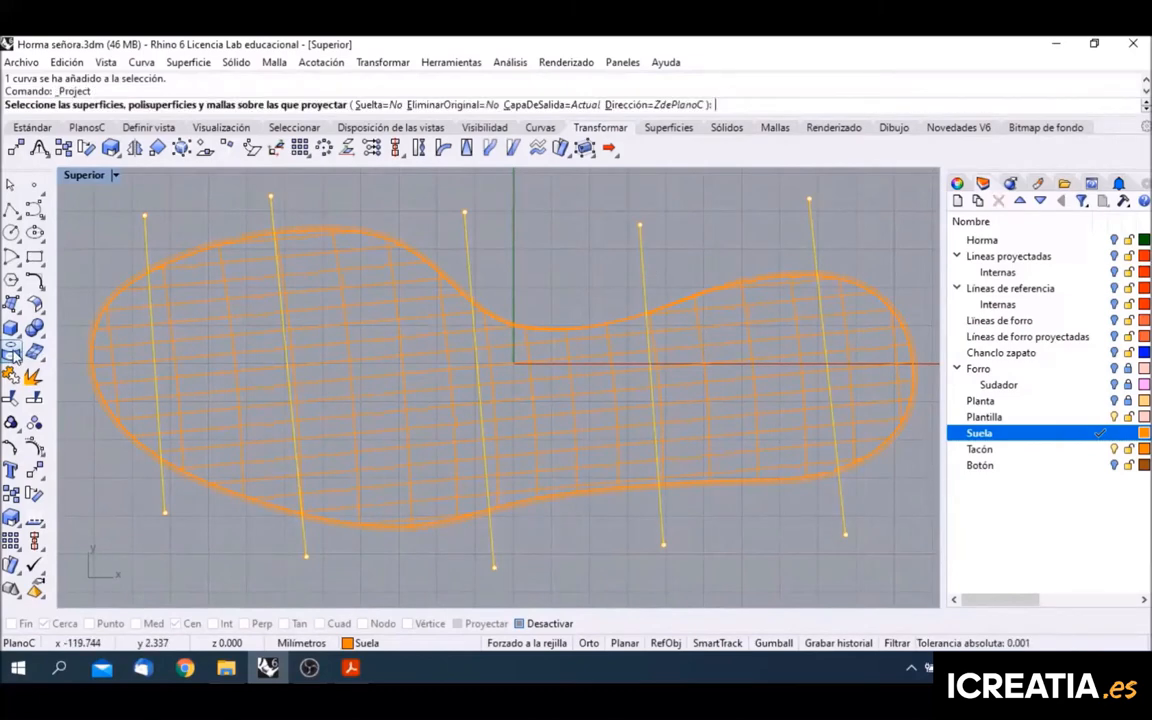
pyautogui.click(360, 369)
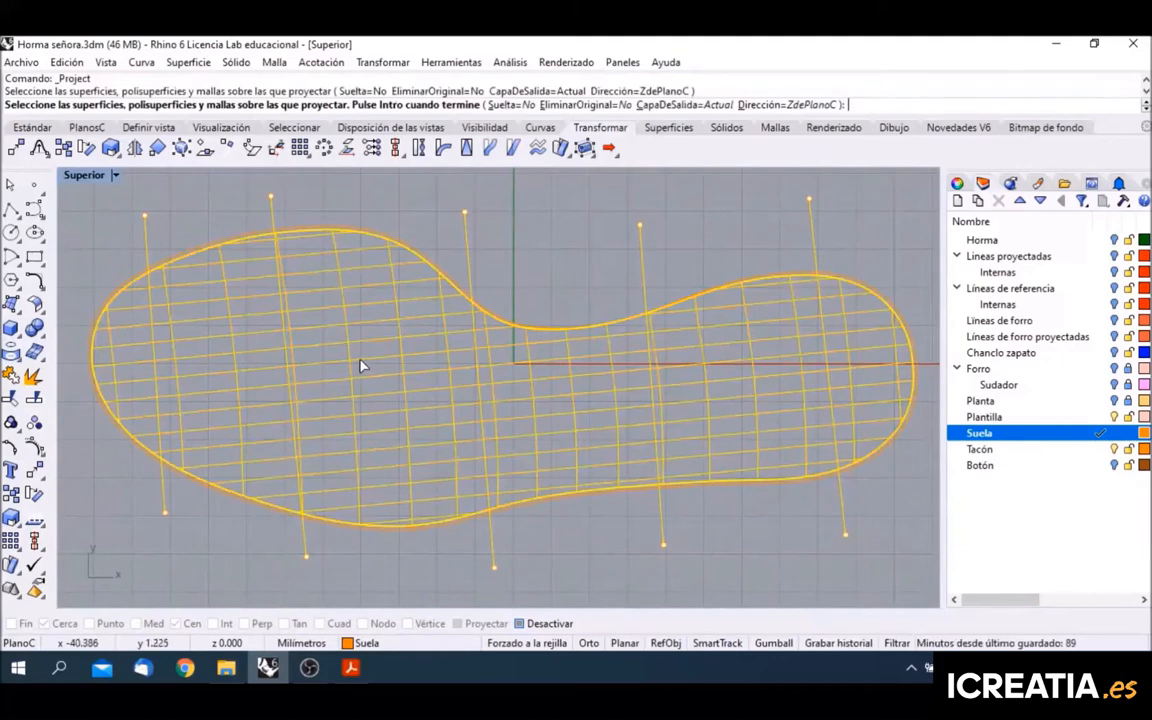
pyautogui.press('Return')
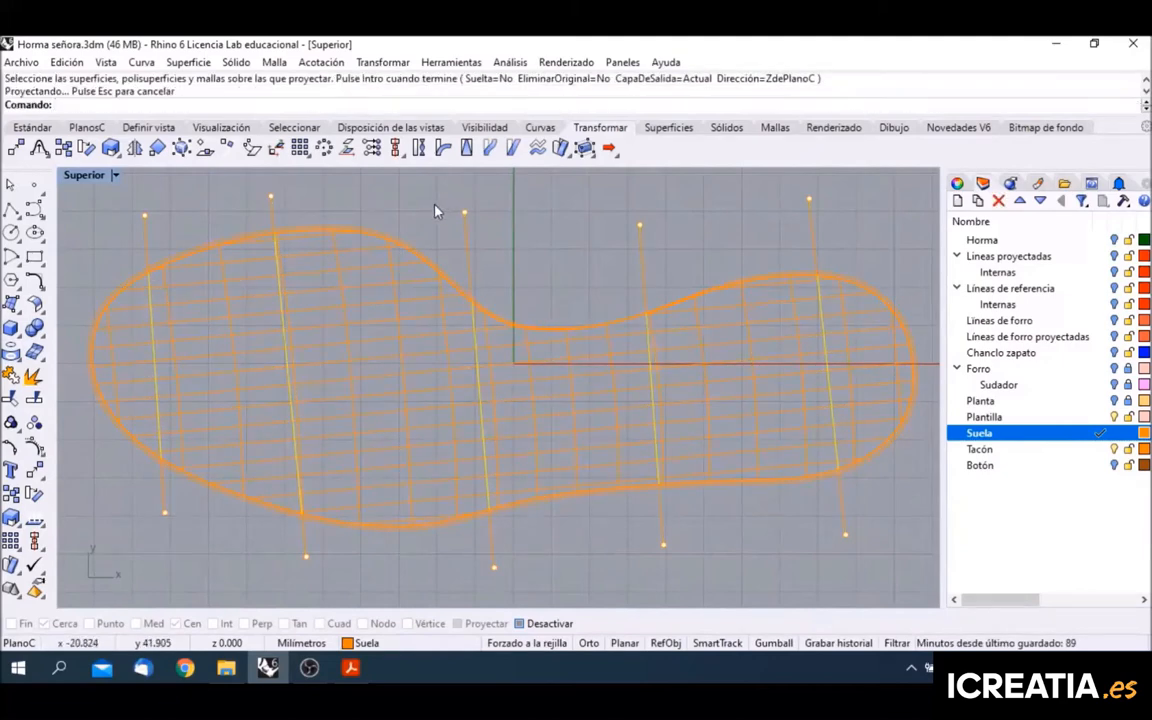
pyautogui.press('Delete')
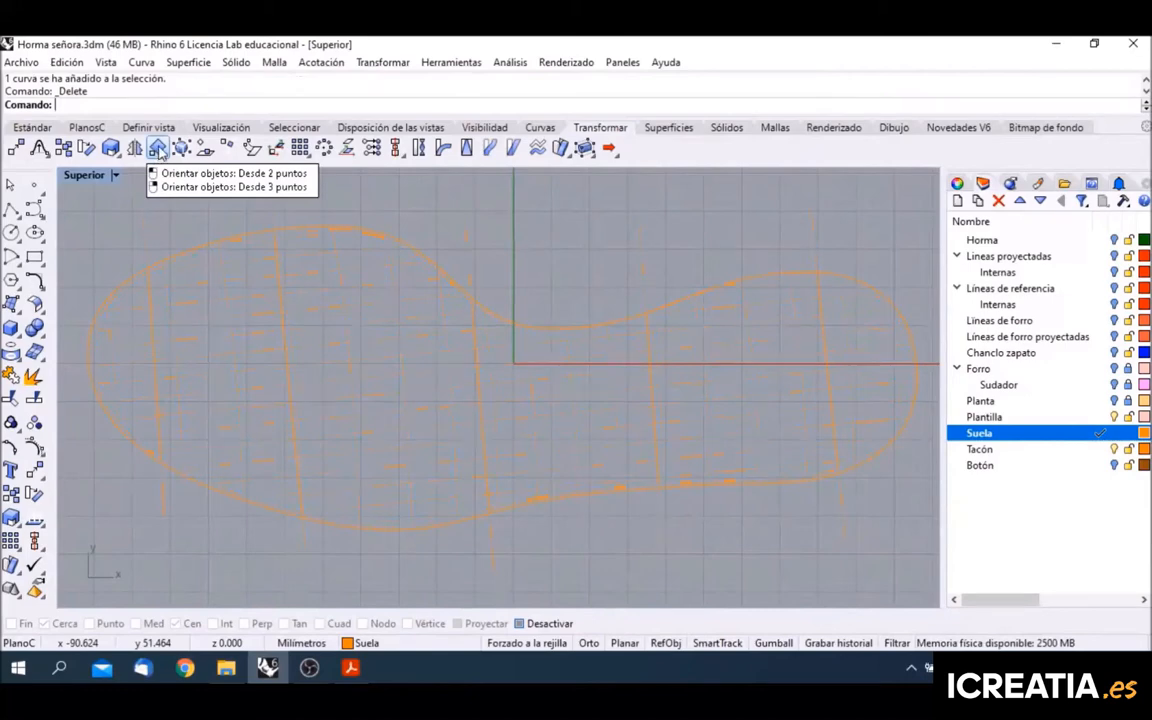
# Step: Orient the projected cross line nearest the toe by two points, with Scale set to 3D and no copy
pyautogui.click(158, 151)
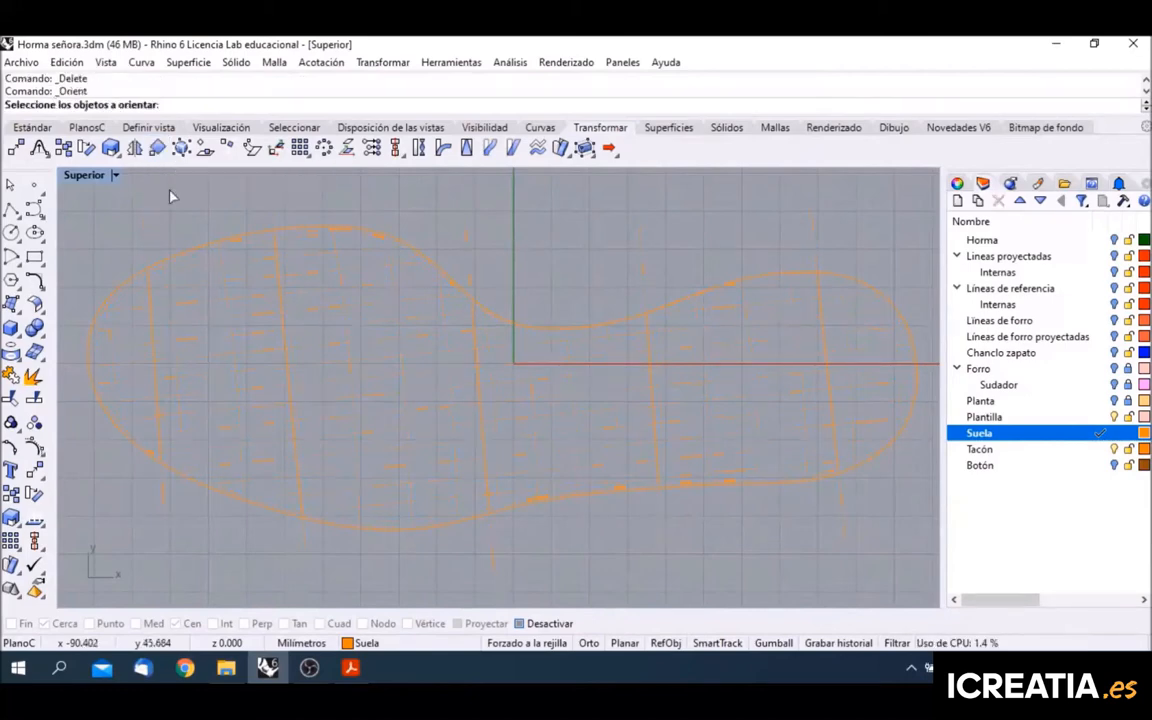
pyautogui.click(156, 376)
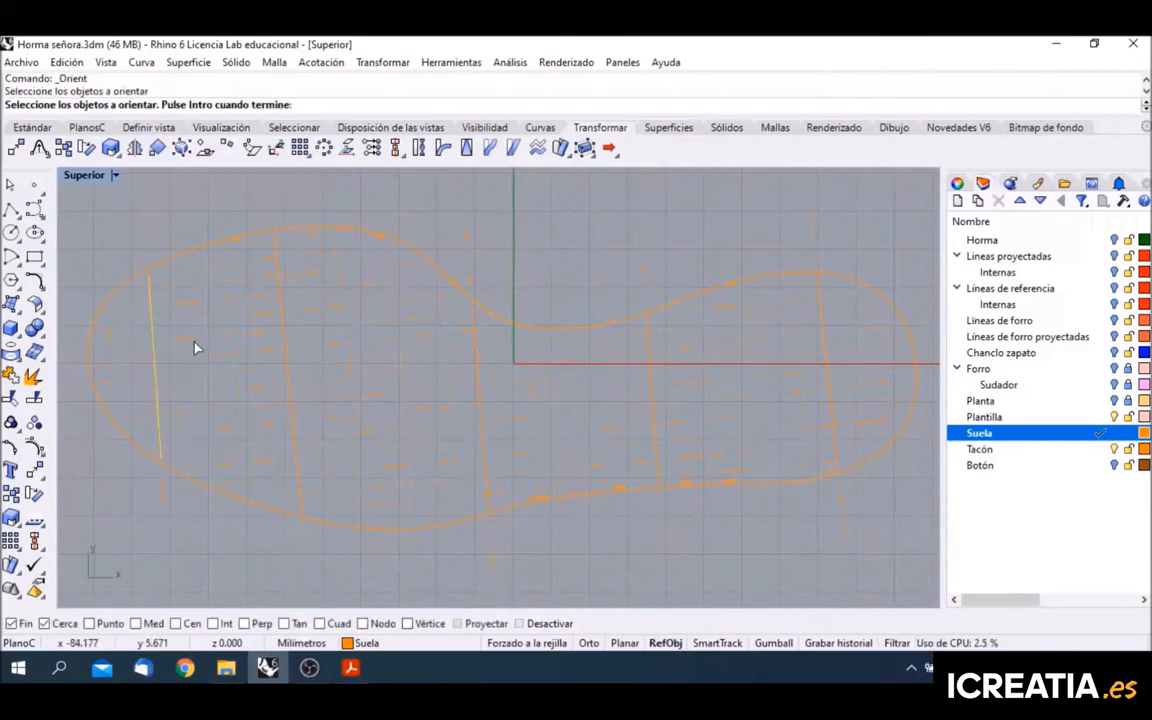
pyautogui.press('Return')
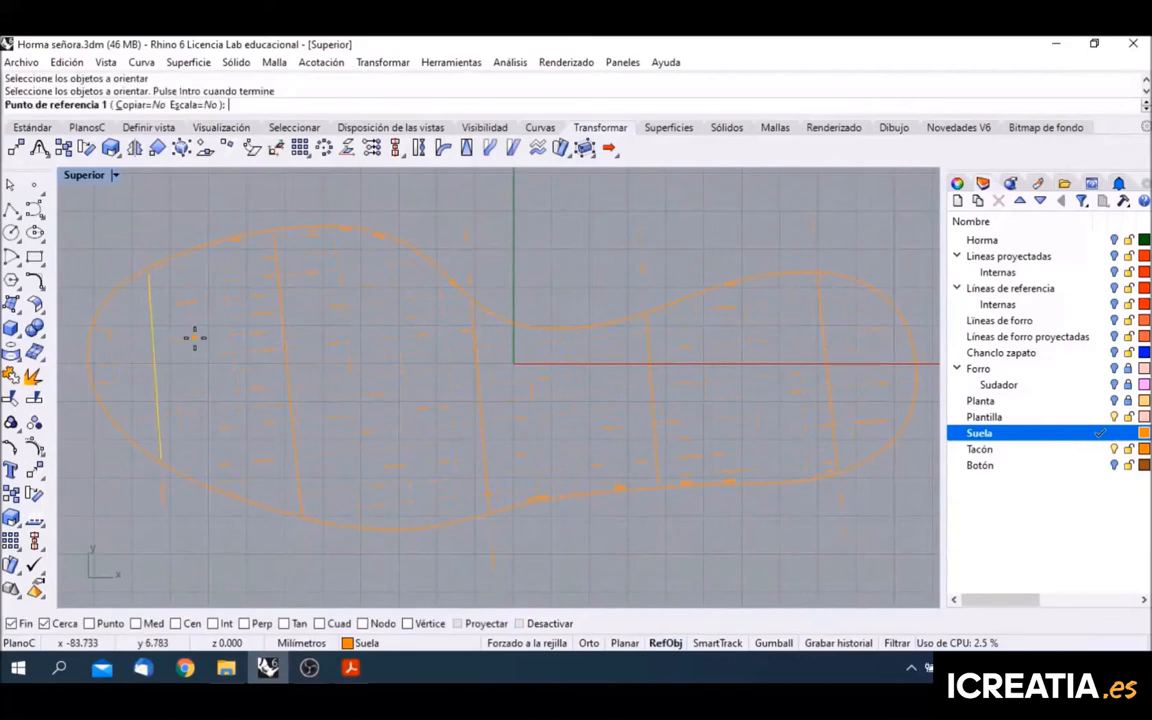
pyautogui.click(201, 104)
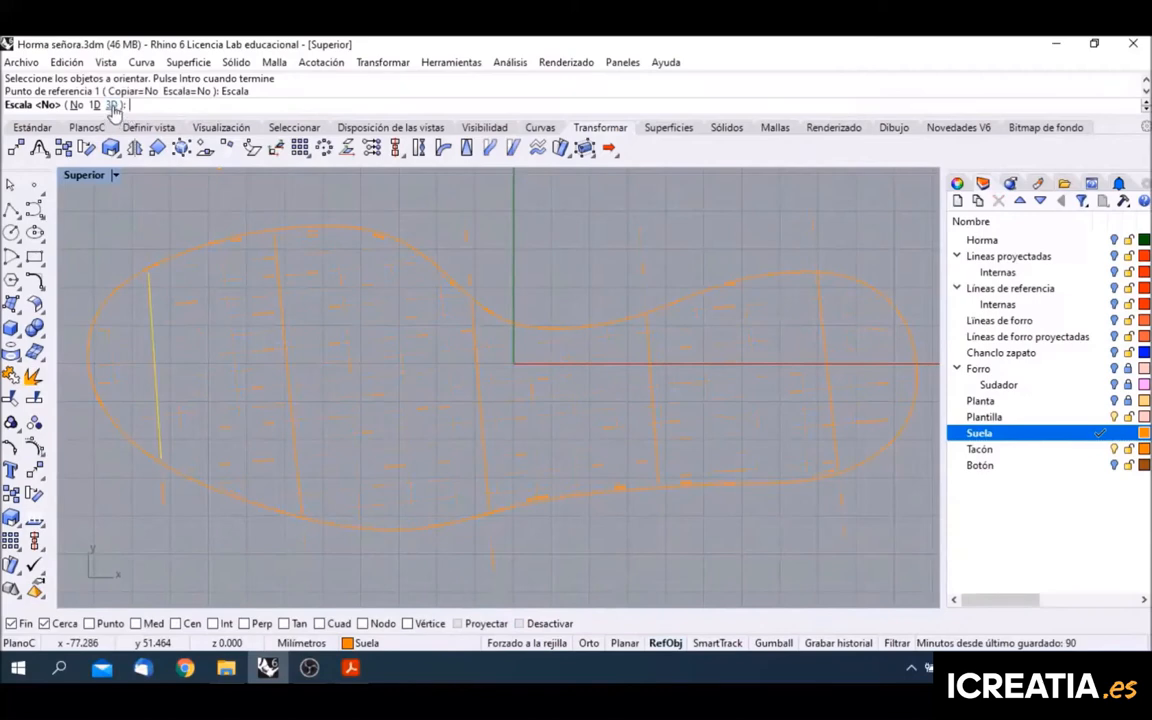
pyautogui.click(111, 105)
pyautogui.scroll(5, 143, 268)
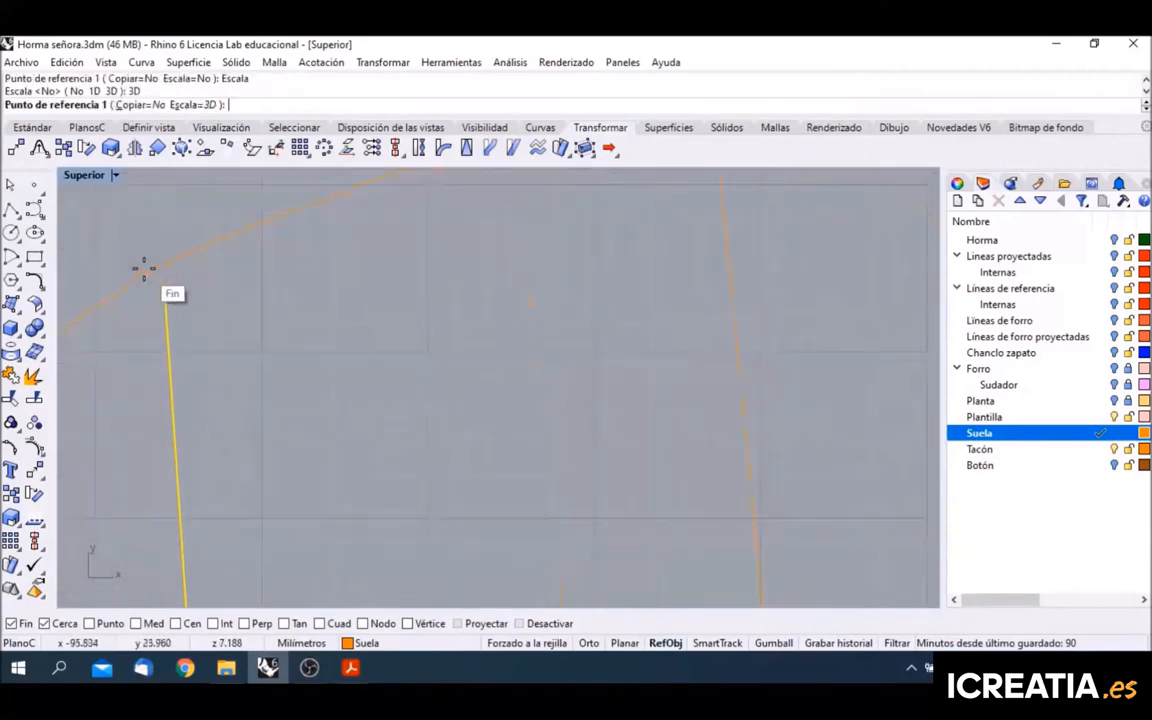
# Step: Orient the toe cross line with 3D scaling from its two endpoints to the matching points on the sole outline
pyautogui.scroll(2, 143, 268)
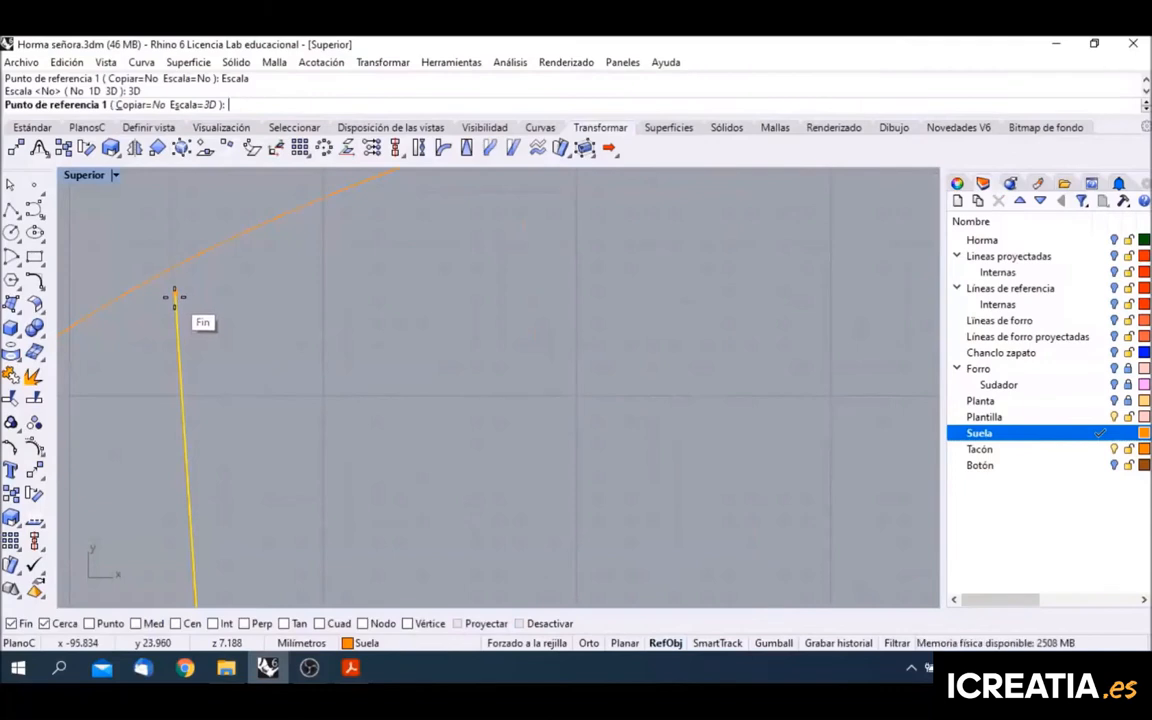
pyautogui.click(173, 294)
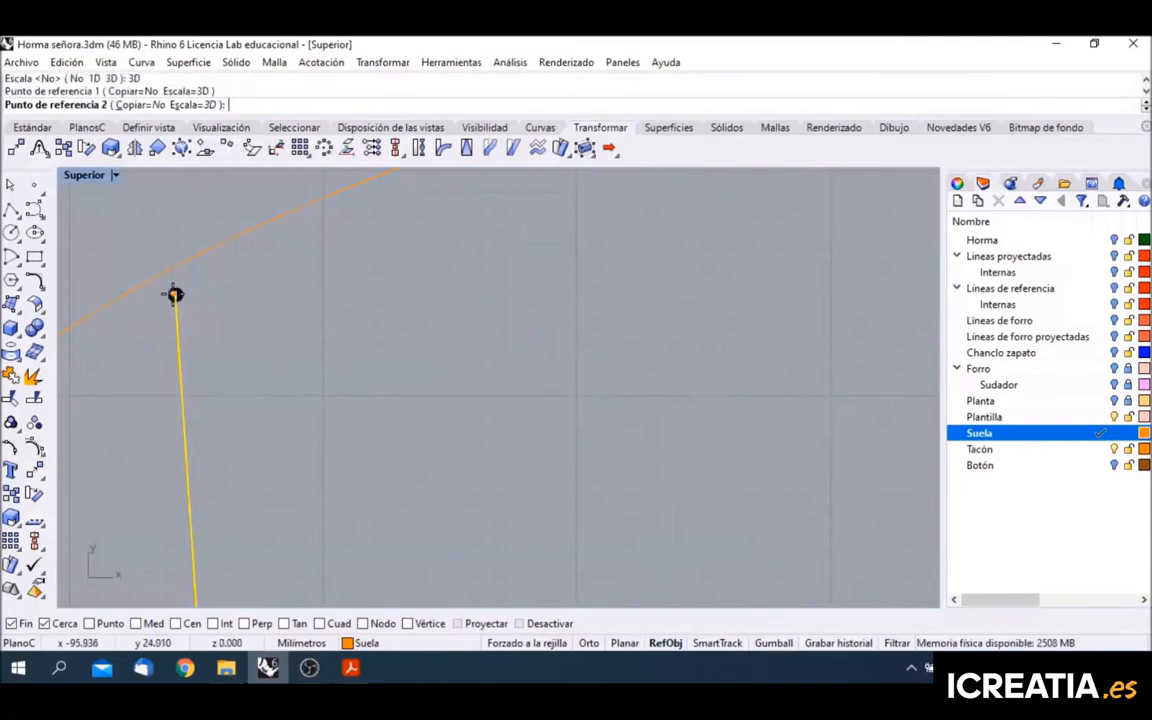
pyautogui.scroll(-15, 192, 296)
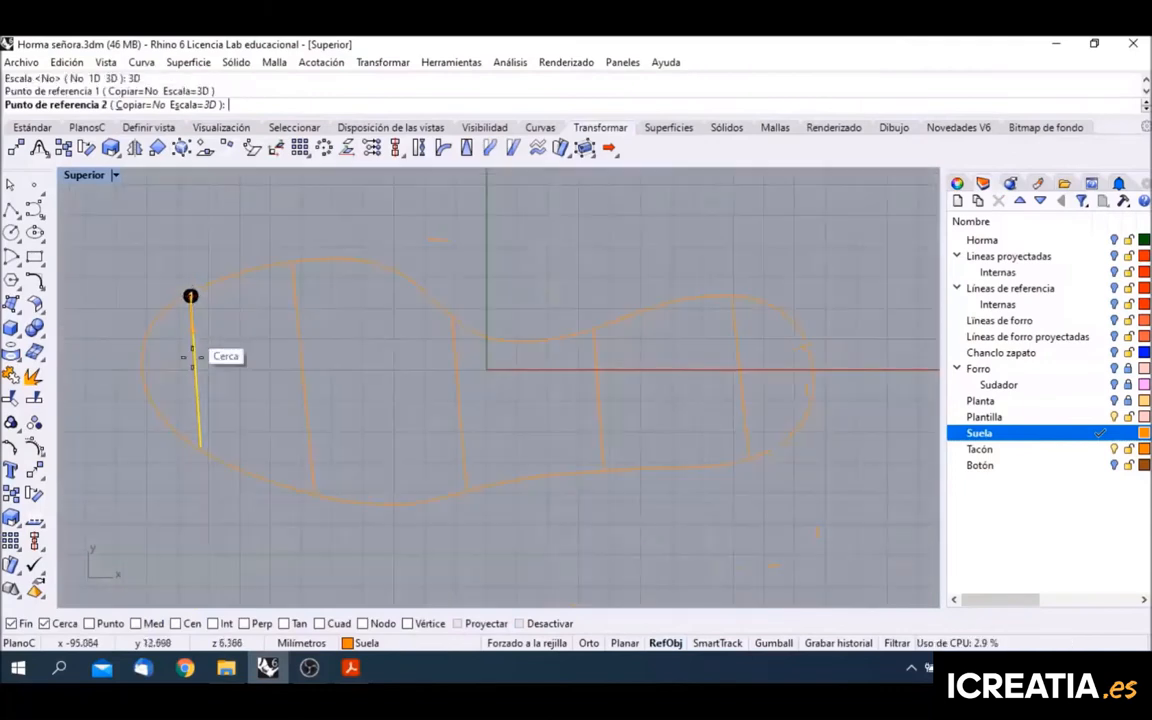
pyautogui.scroll(9, 194, 396)
pyautogui.scroll(2, 200, 483)
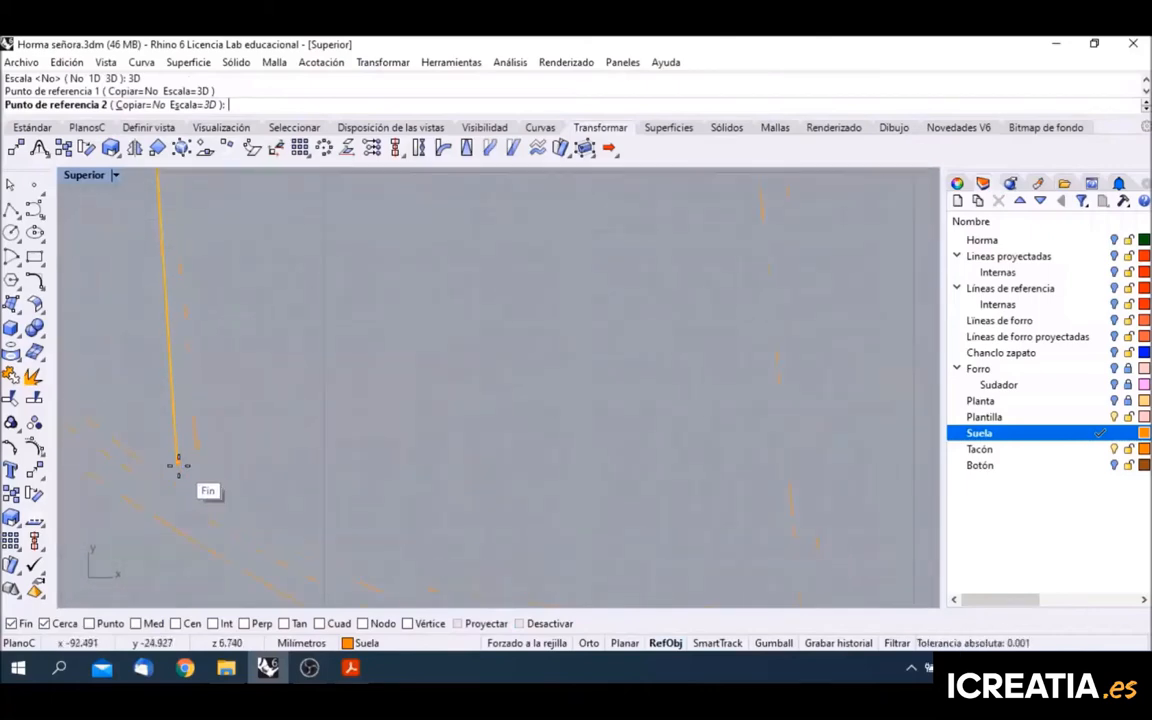
pyautogui.click(177, 462)
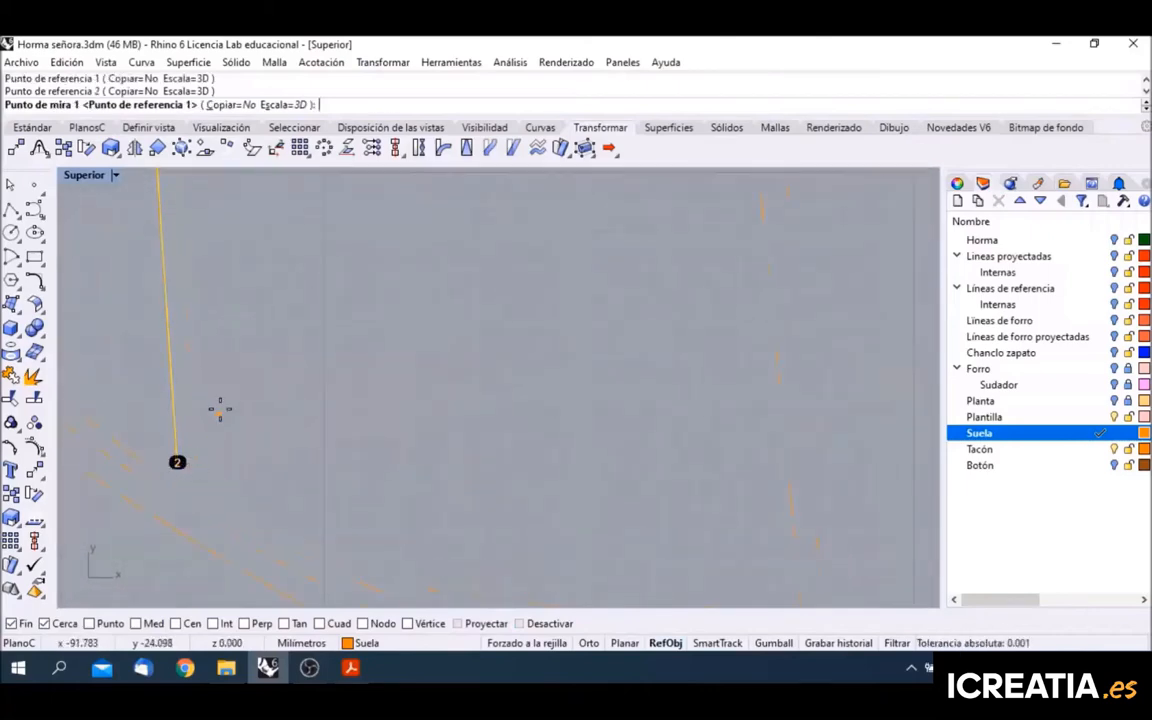
pyautogui.scroll(-5, 228, 430)
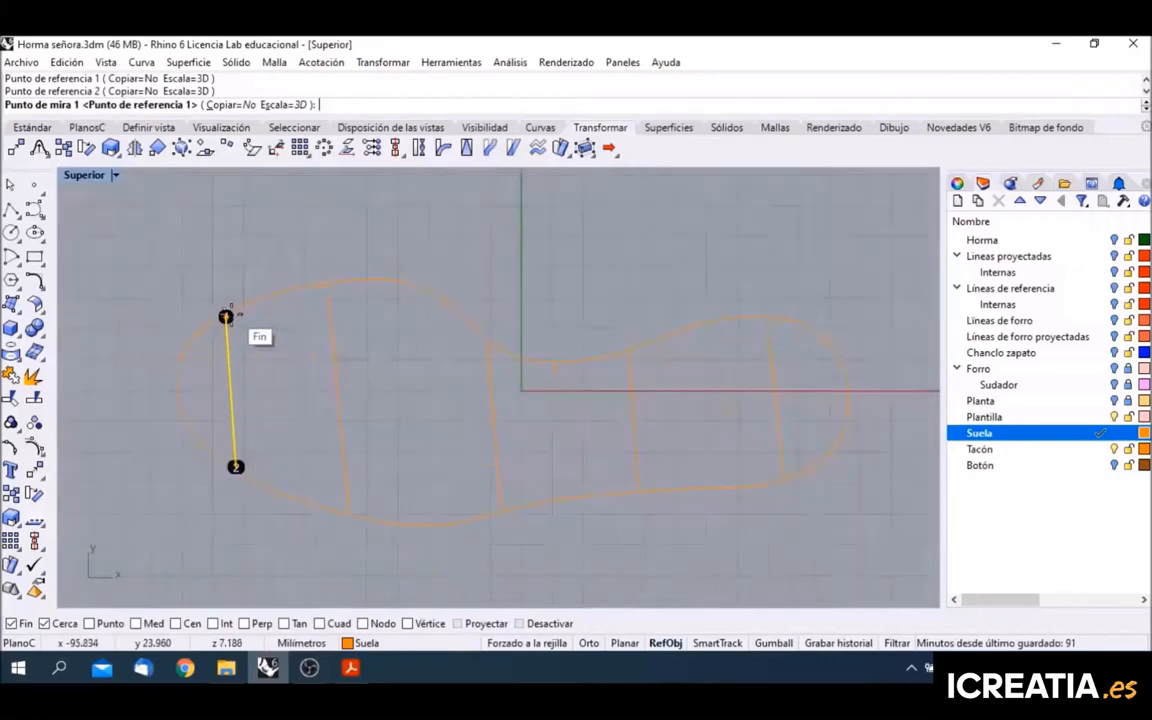
pyautogui.scroll(5, 228, 315)
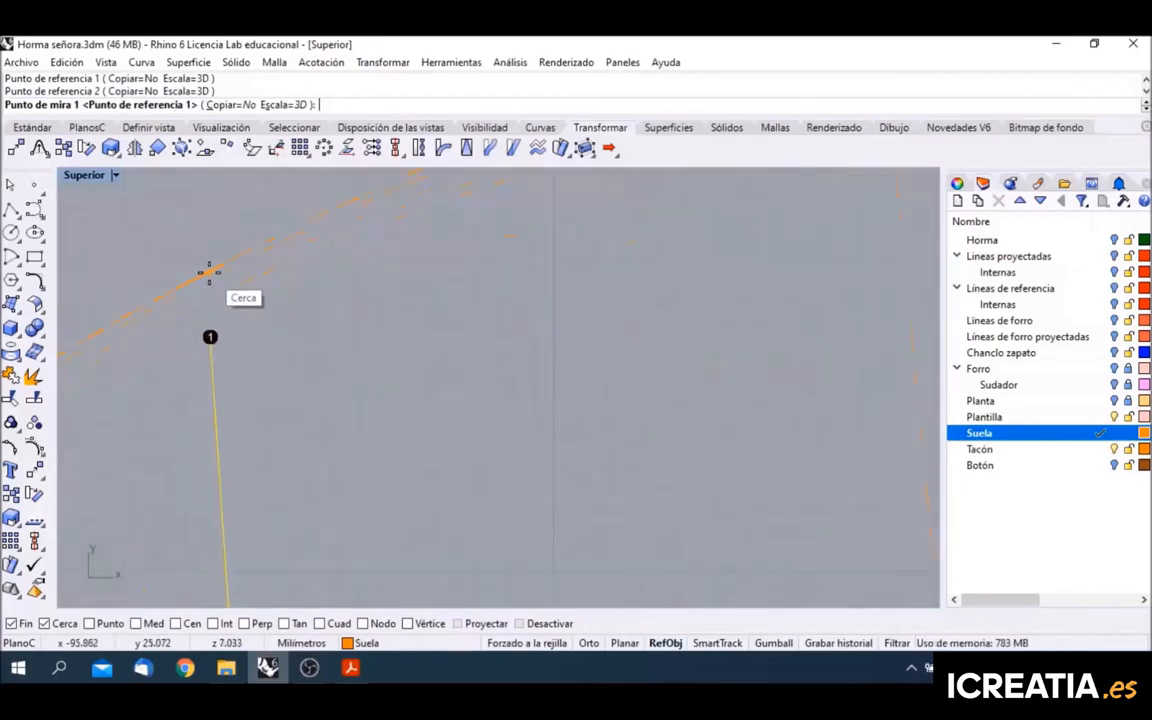
pyautogui.click(208, 273)
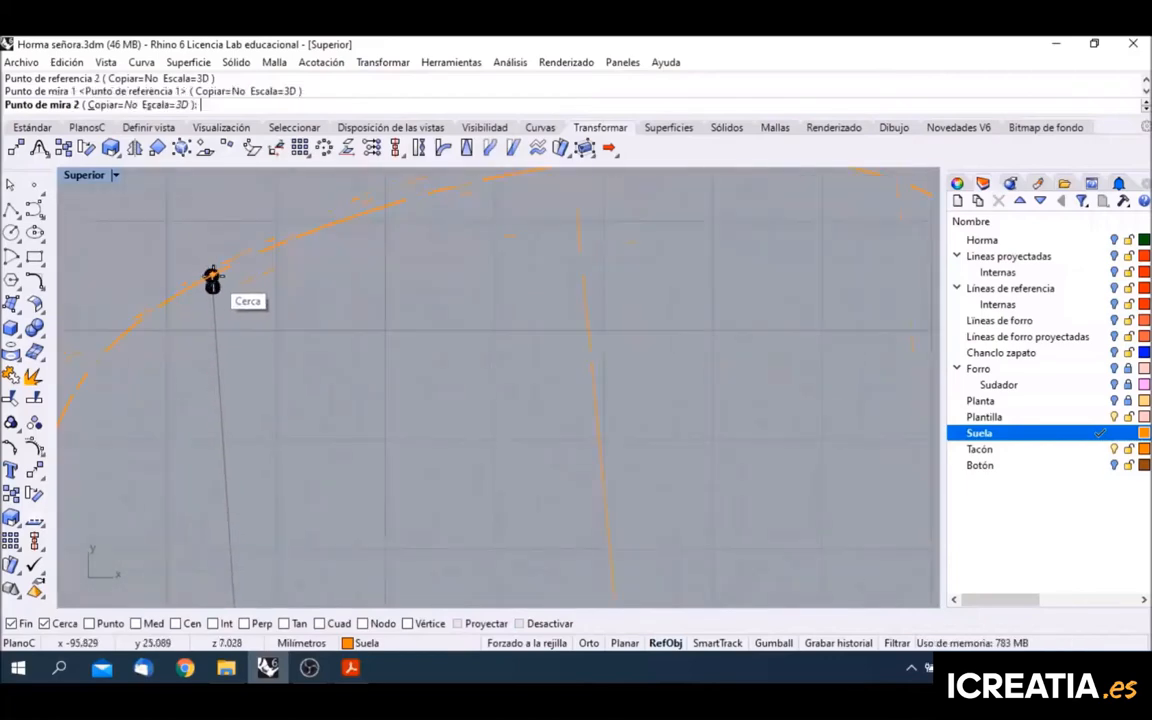
pyautogui.scroll(-3, 212, 280)
pyautogui.scroll(6, 220, 390)
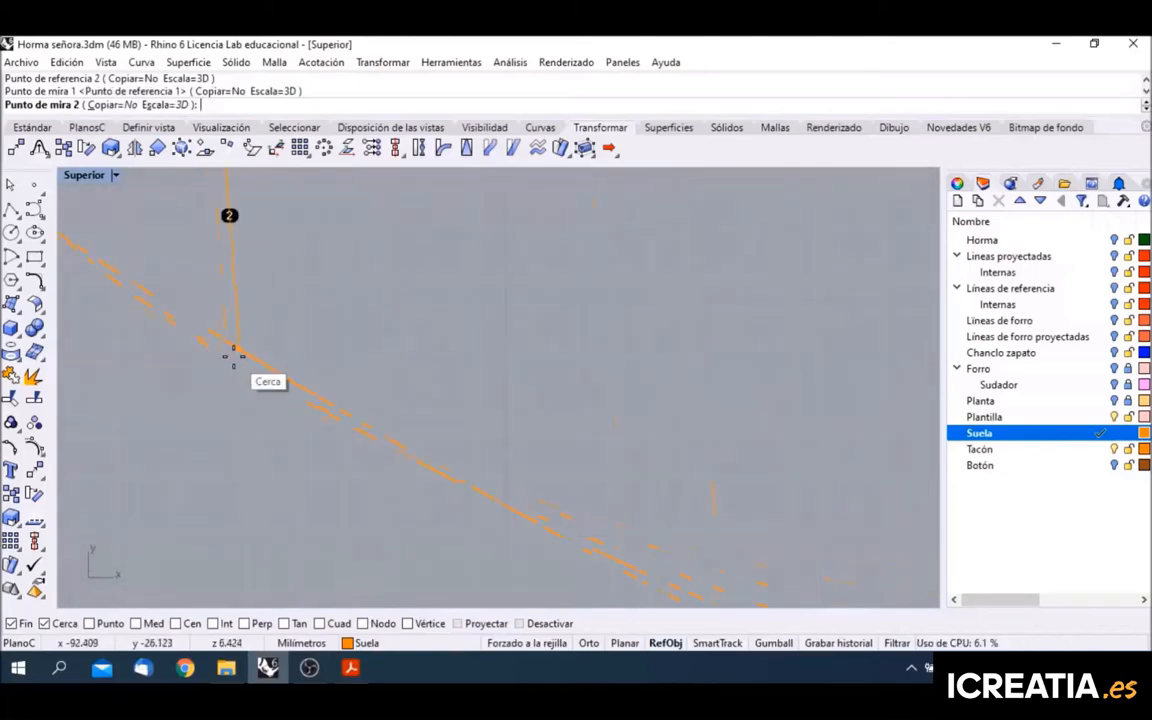
pyautogui.click(233, 355)
pyautogui.scroll(-3, 301, 424)
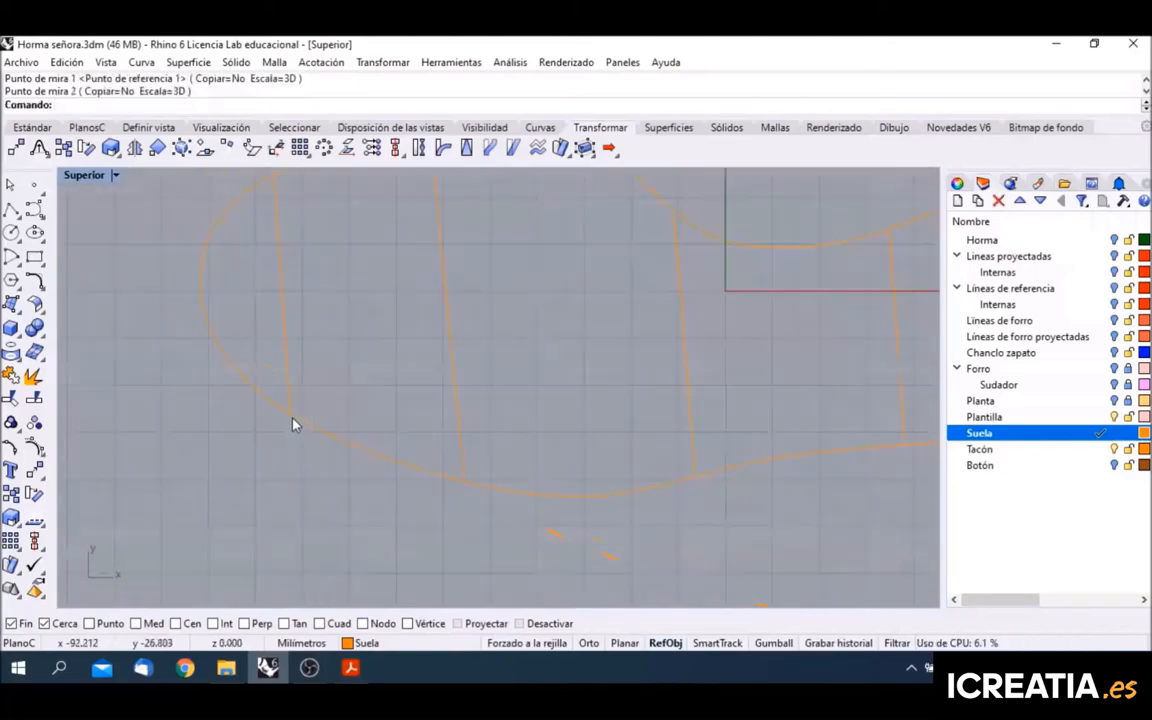
pyautogui.scroll(-2, 293, 422)
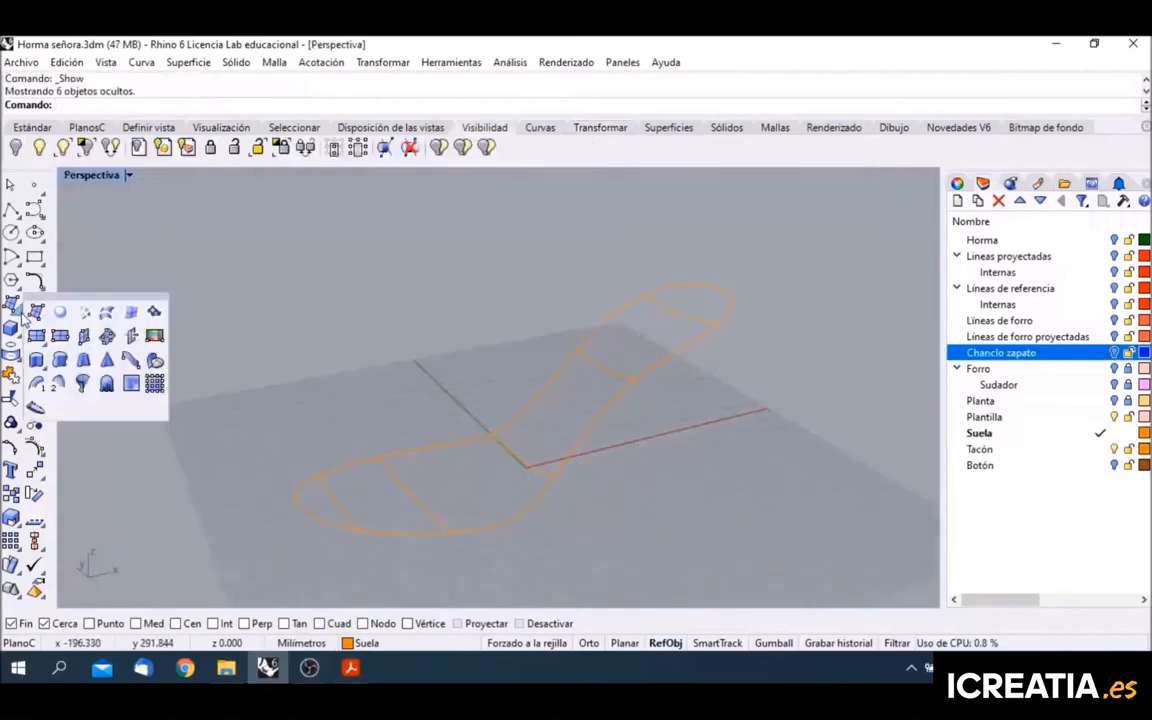
# Step: Create a patch surface from the sole outline and its cross curves with 20 U and 20 V segments
pyautogui.click(155, 314)
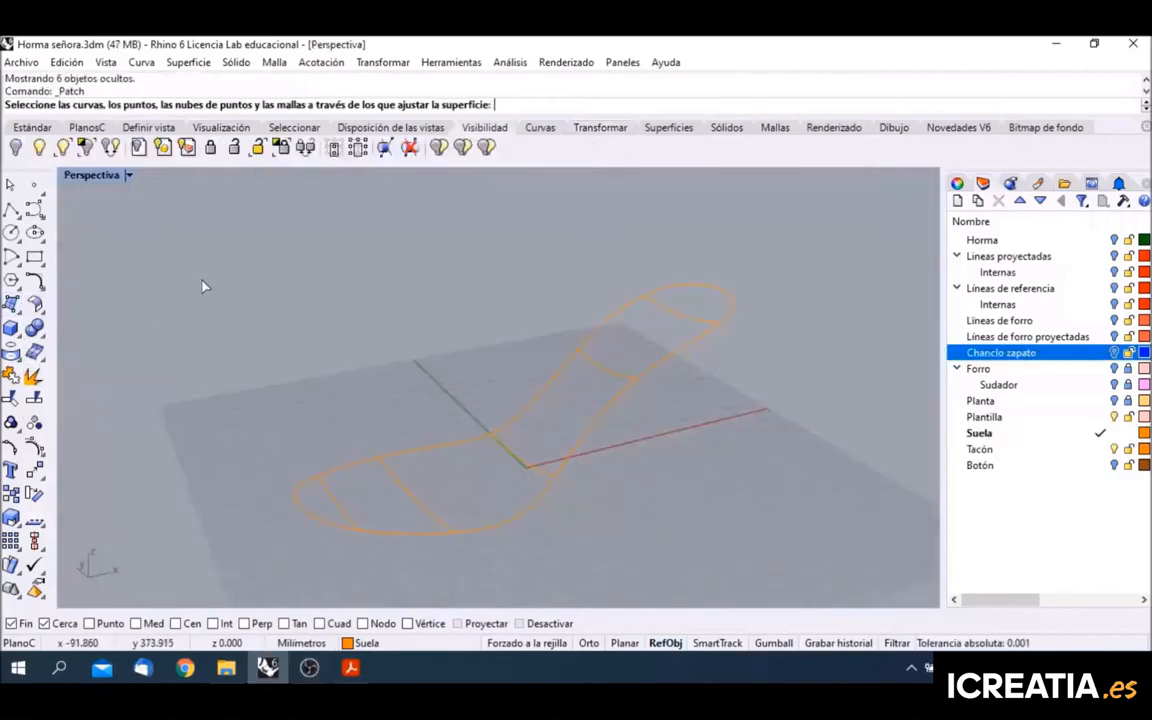
pyautogui.moveTo(266, 234); pyautogui.dragTo(698, 502)
pyautogui.press('Return')
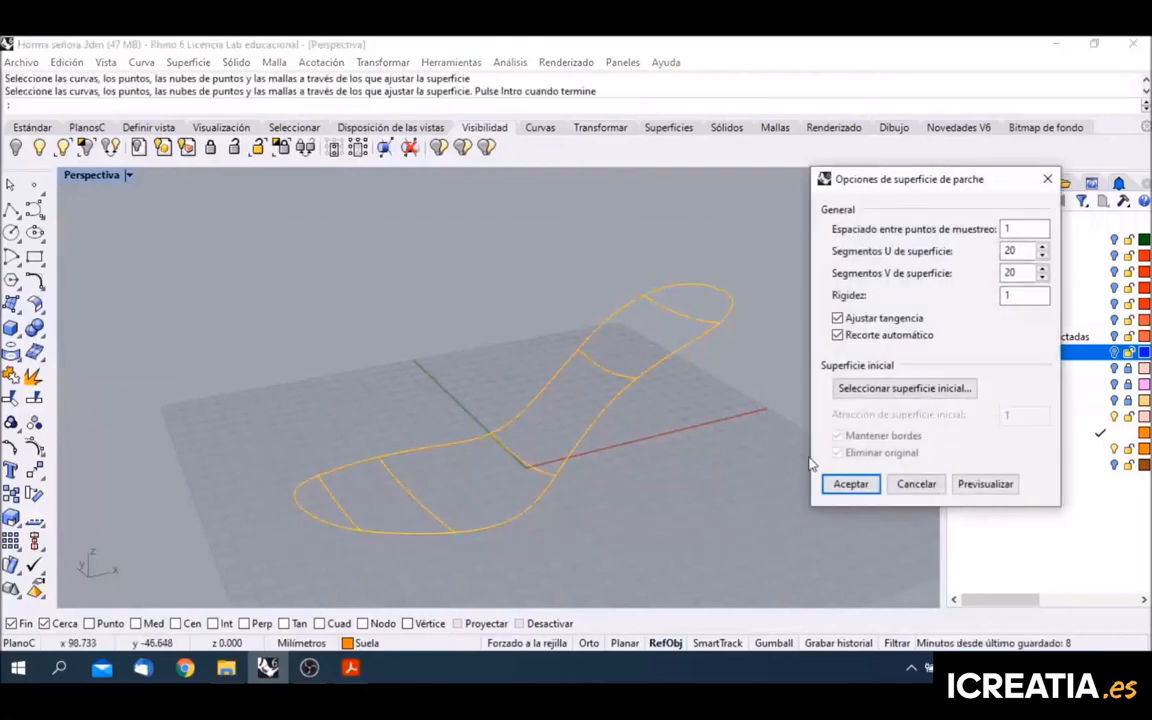
pyautogui.click(851, 485)
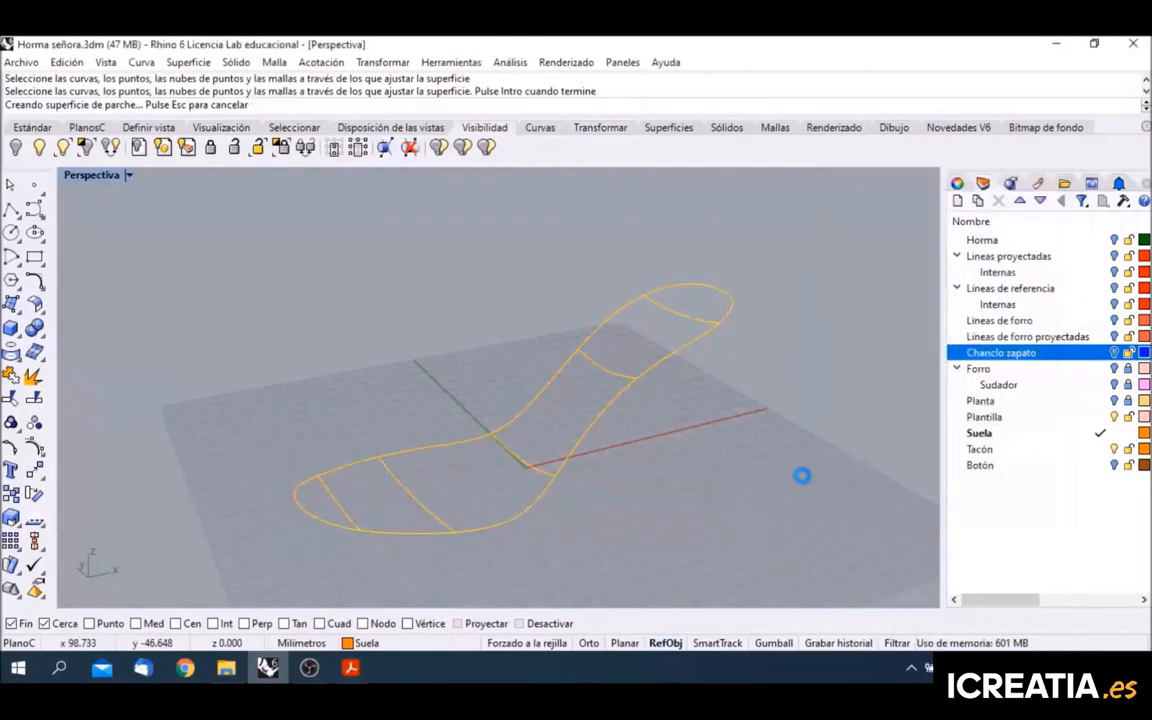
pyautogui.scroll(3, 497, 492)
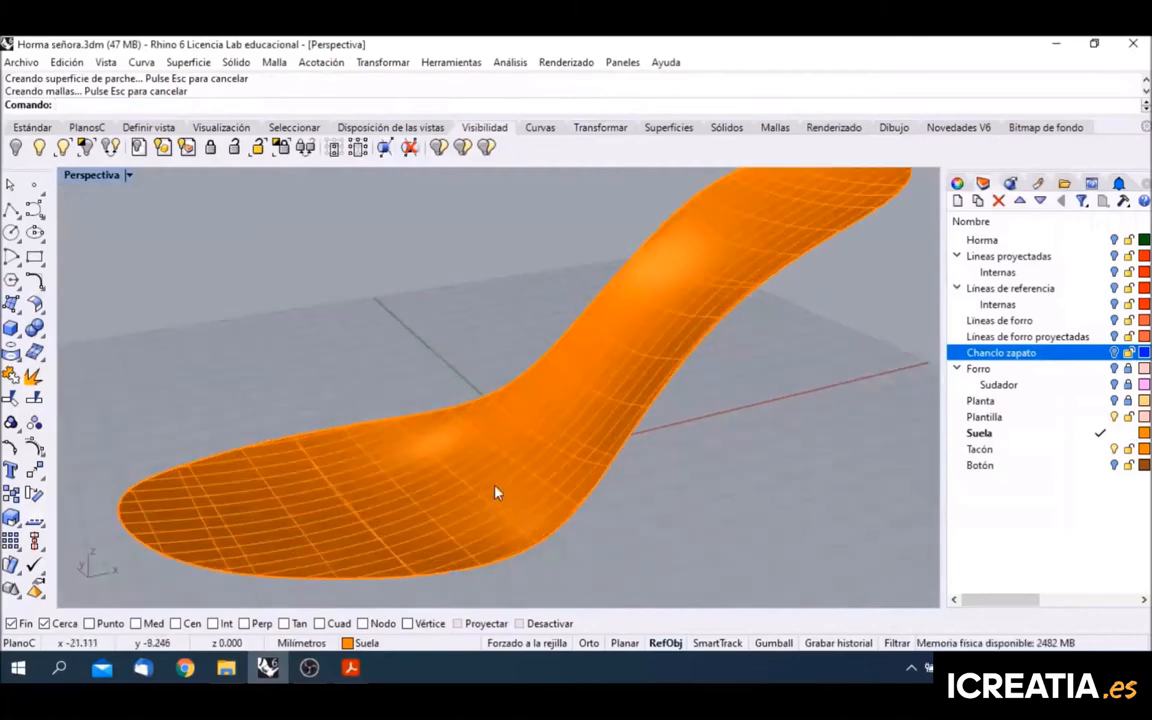
pyautogui.scroll(-3, 689, 342)
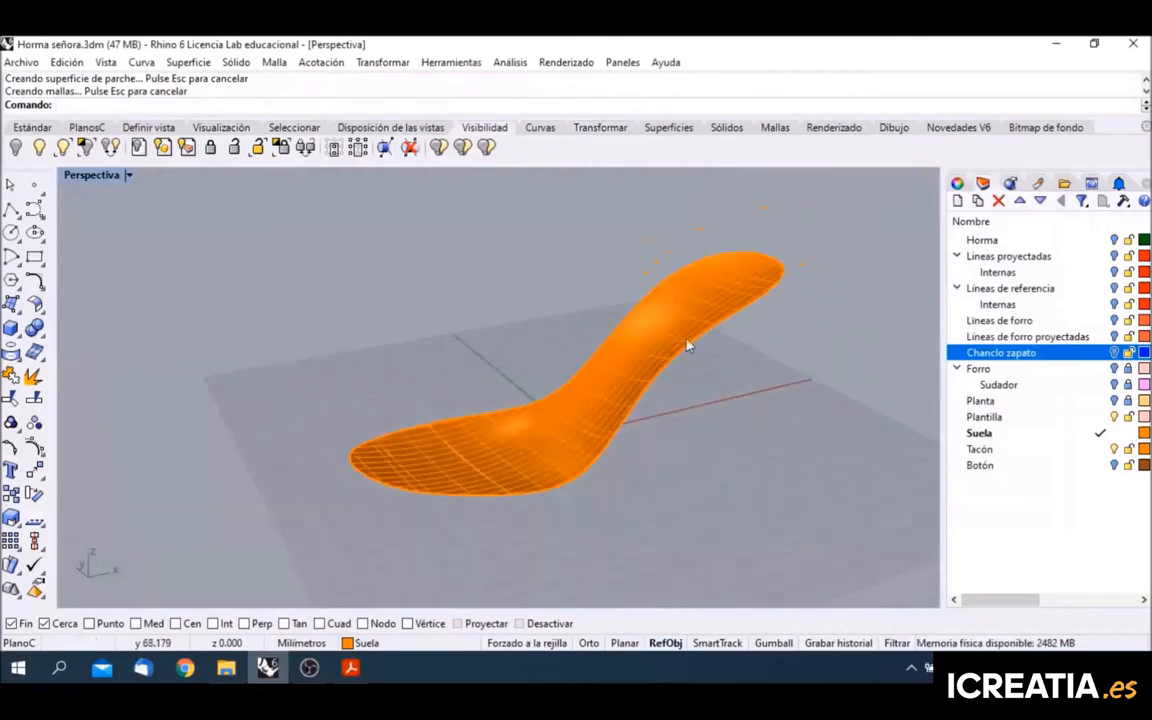
pyautogui.moveTo(689, 342); pyautogui.dragTo(663, 342, button='right')
pyautogui.scroll(5, 728, 399)
pyautogui.scroll(-8, 728, 399)
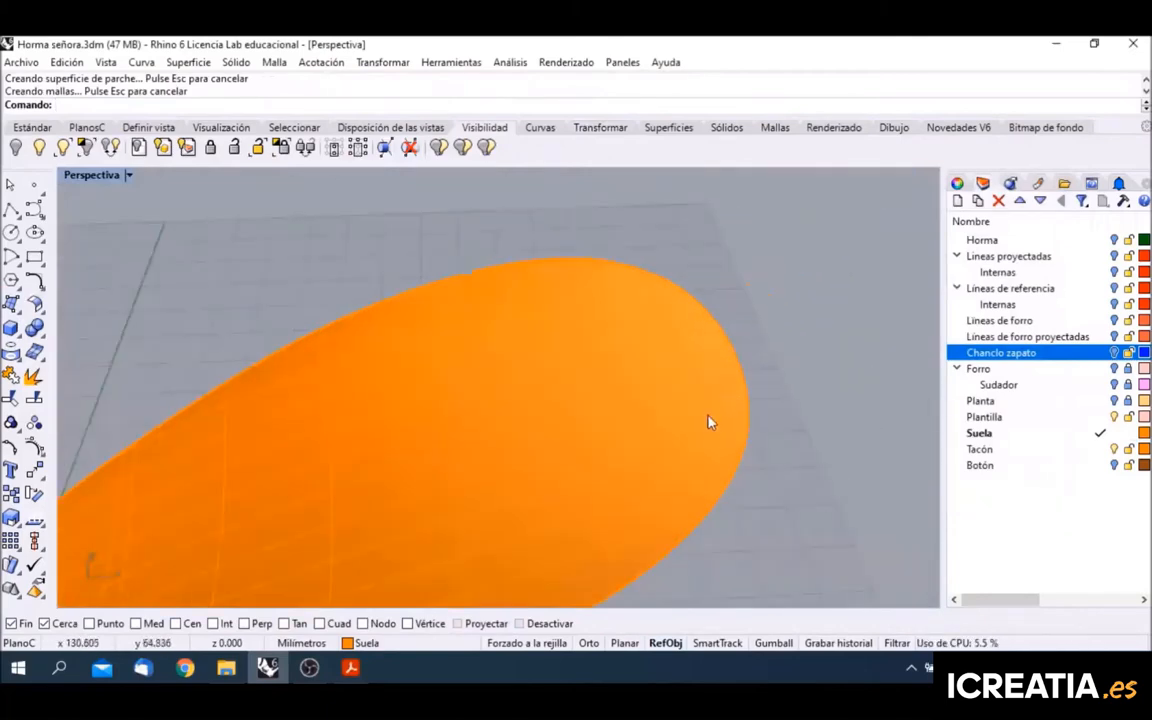
pyautogui.scroll(4, 676, 342)
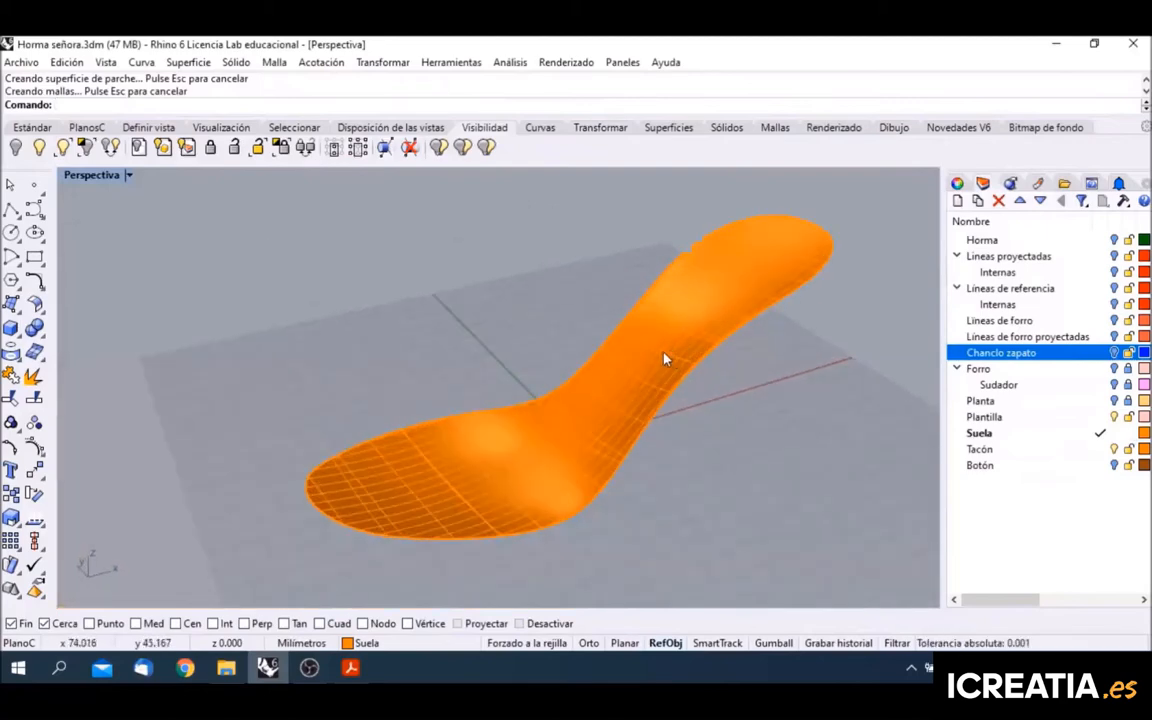
# Step: Offset the sole surface downward by a distance of 4 with rounded corners and the solid option off
pyautogui.doubleClick(92, 175)
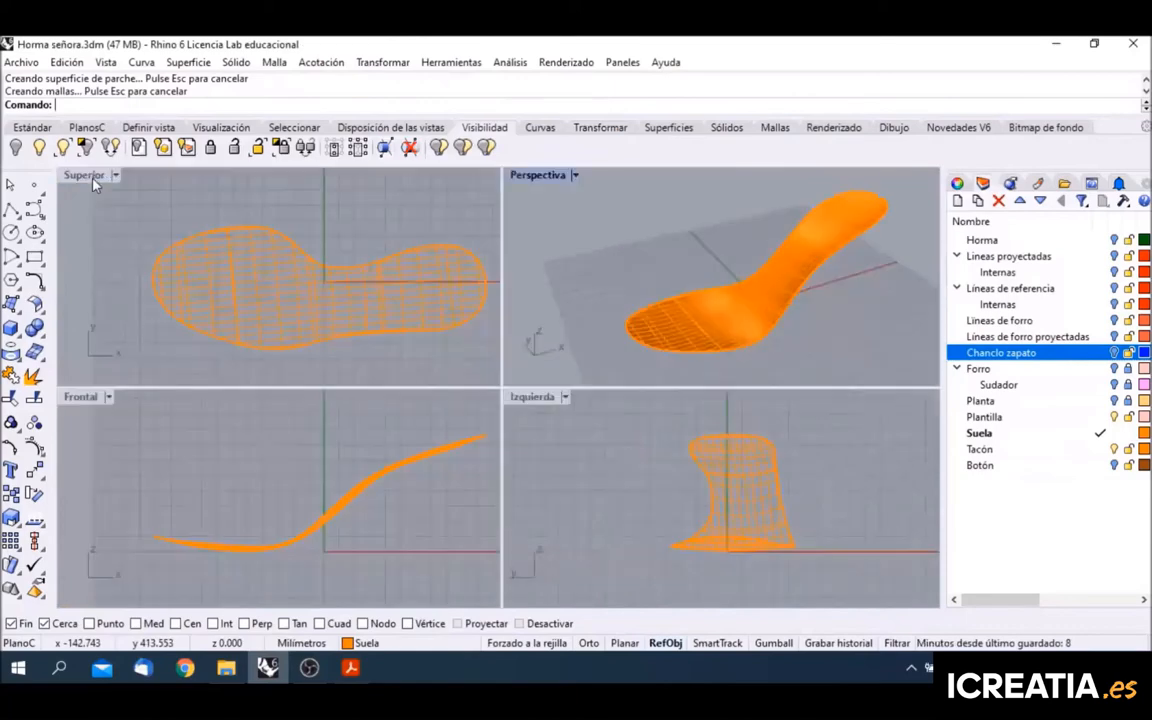
pyautogui.click(40, 310)
pyautogui.click(77, 303)
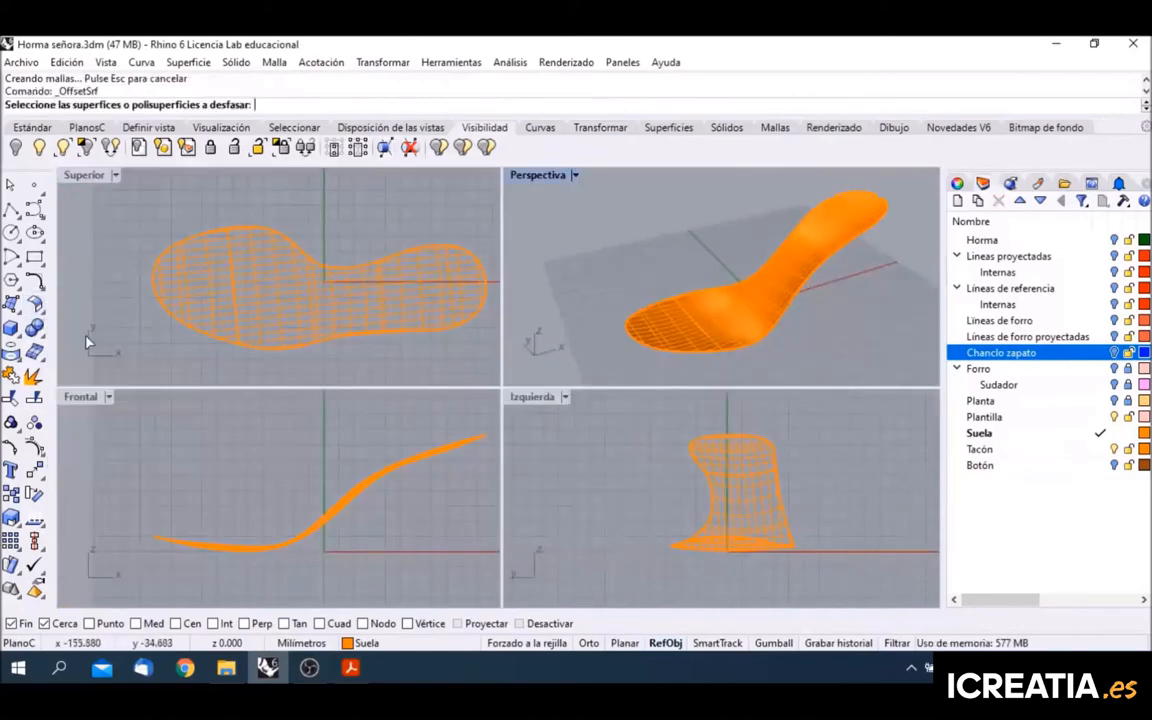
pyautogui.click(231, 300)
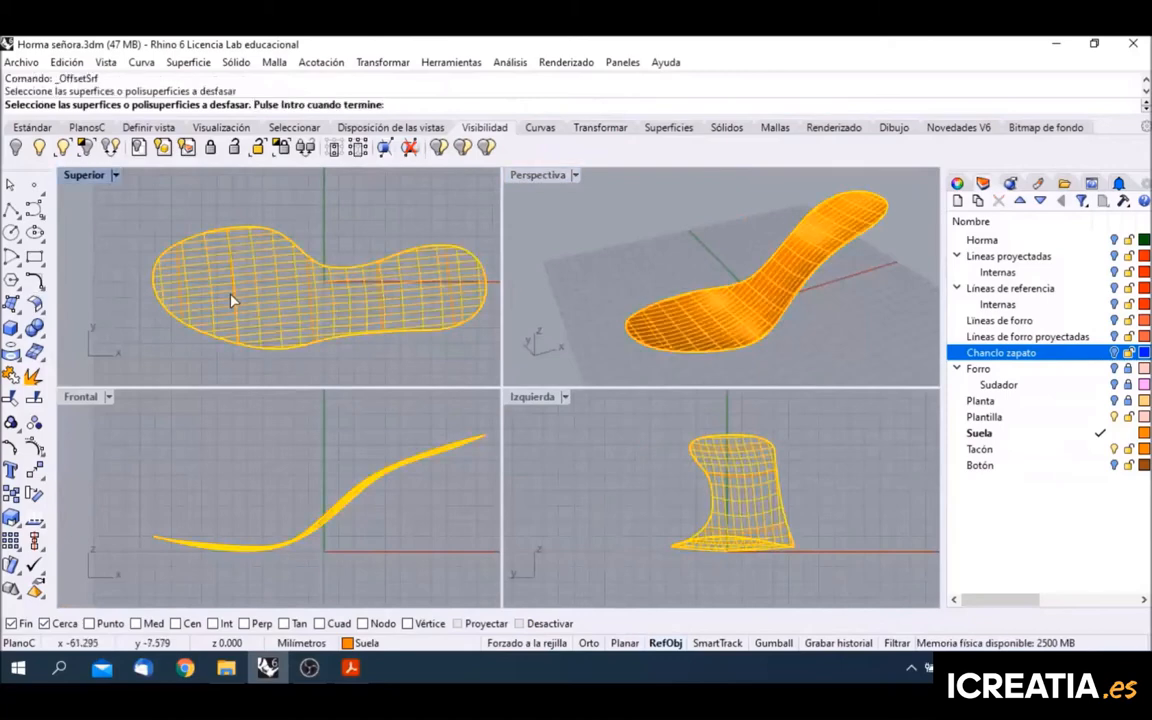
pyautogui.press('Return')
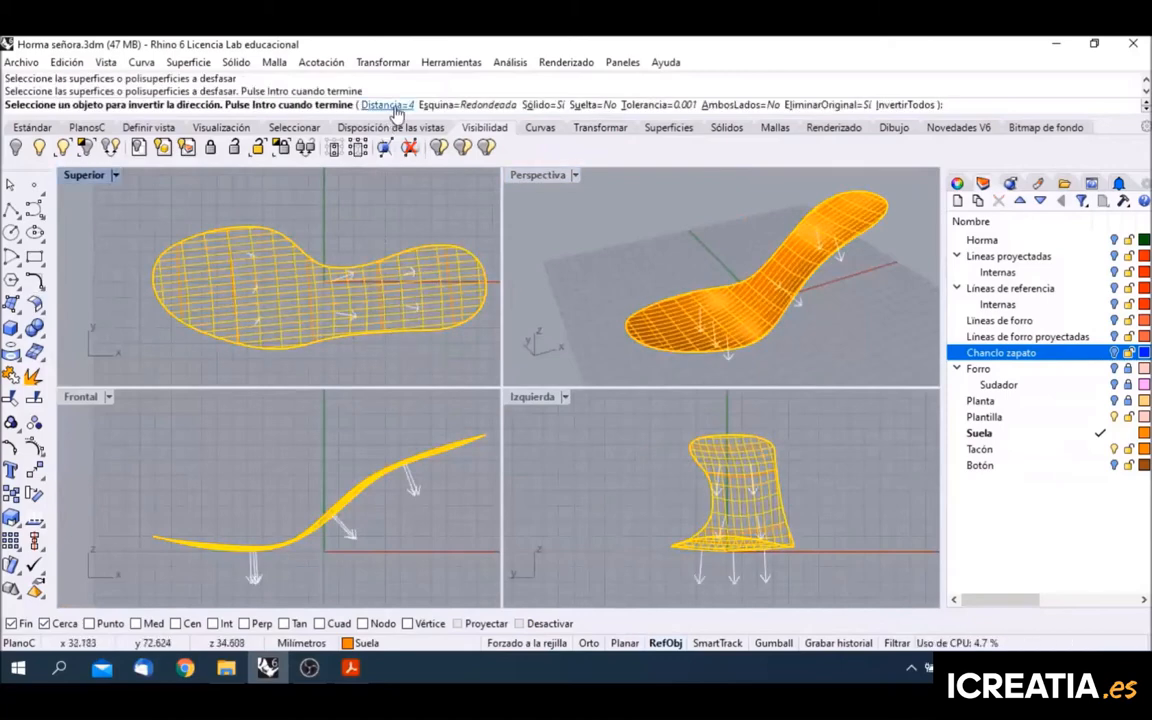
pyautogui.click(535, 105)
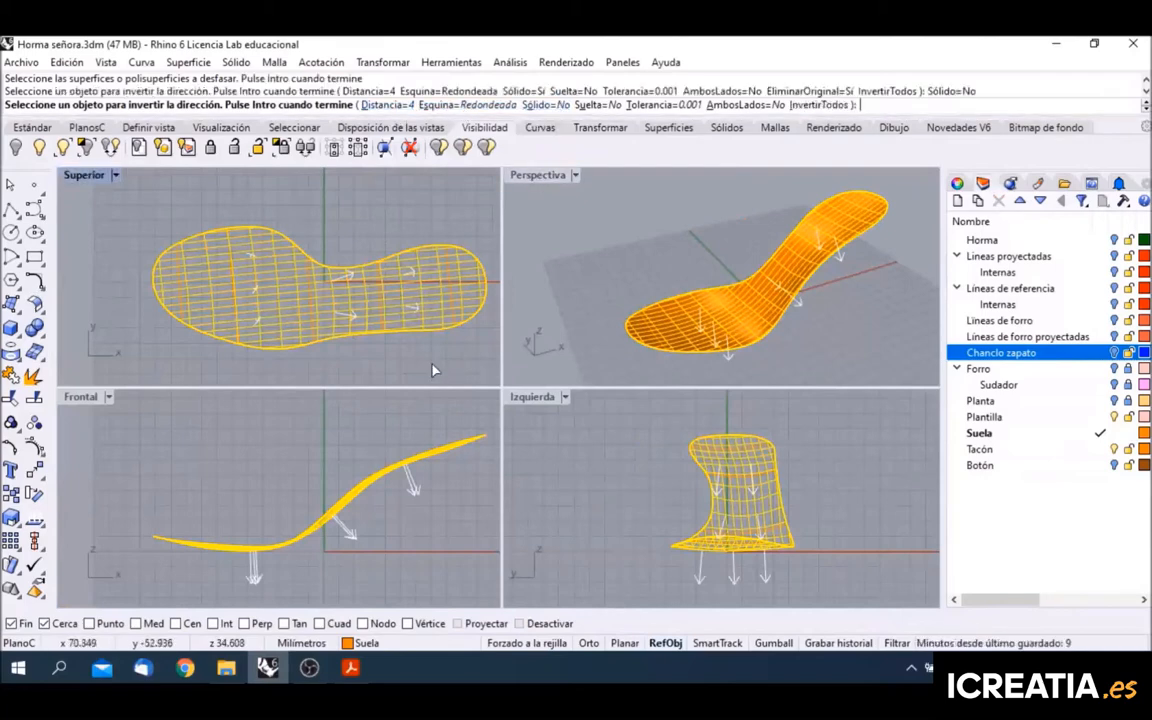
pyautogui.press('Return')
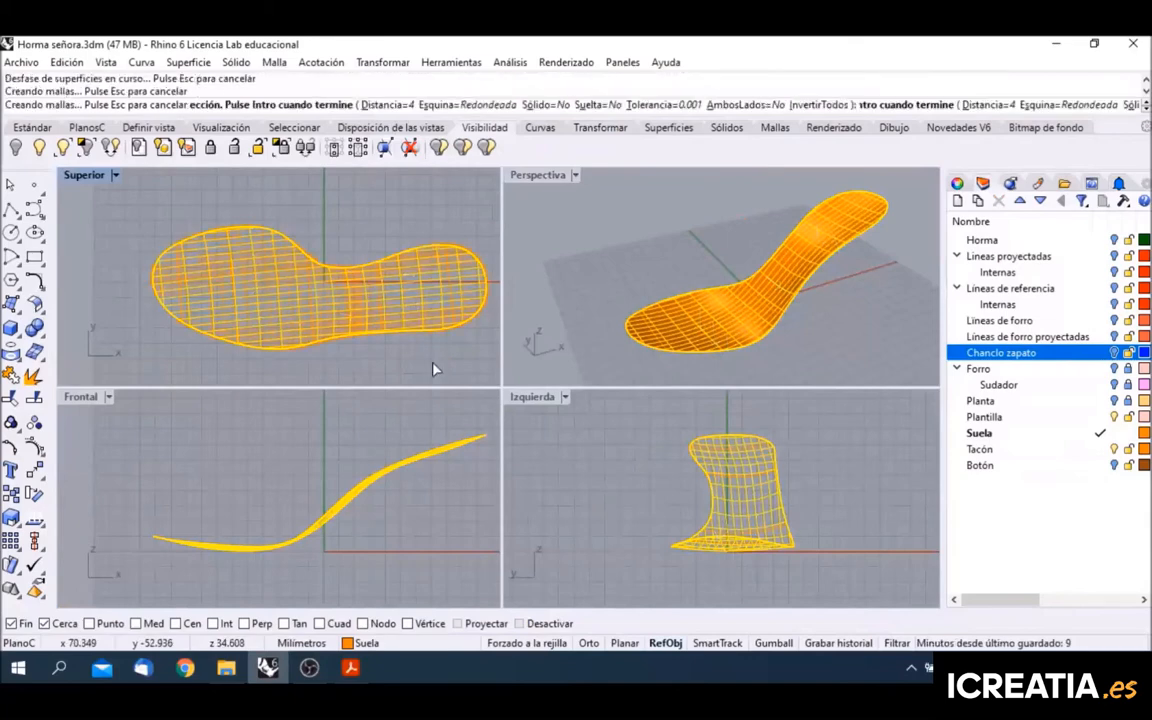
pyautogui.doubleClick(90, 398)
pyautogui.scroll(5, 257, 480)
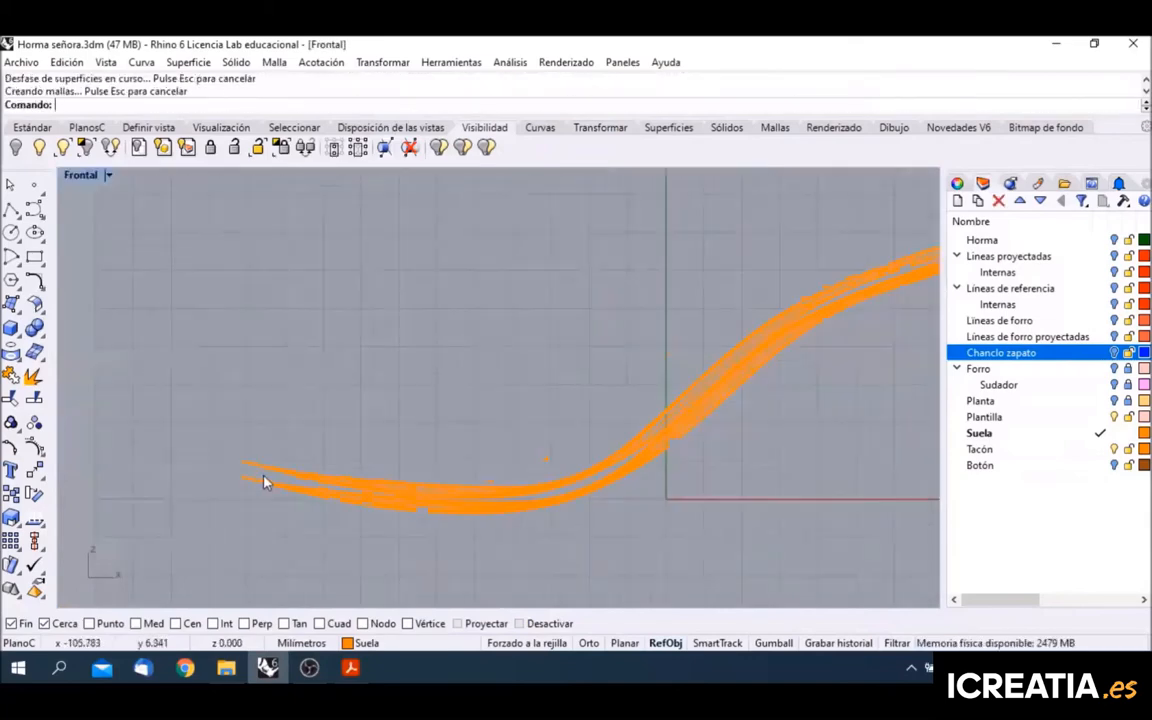
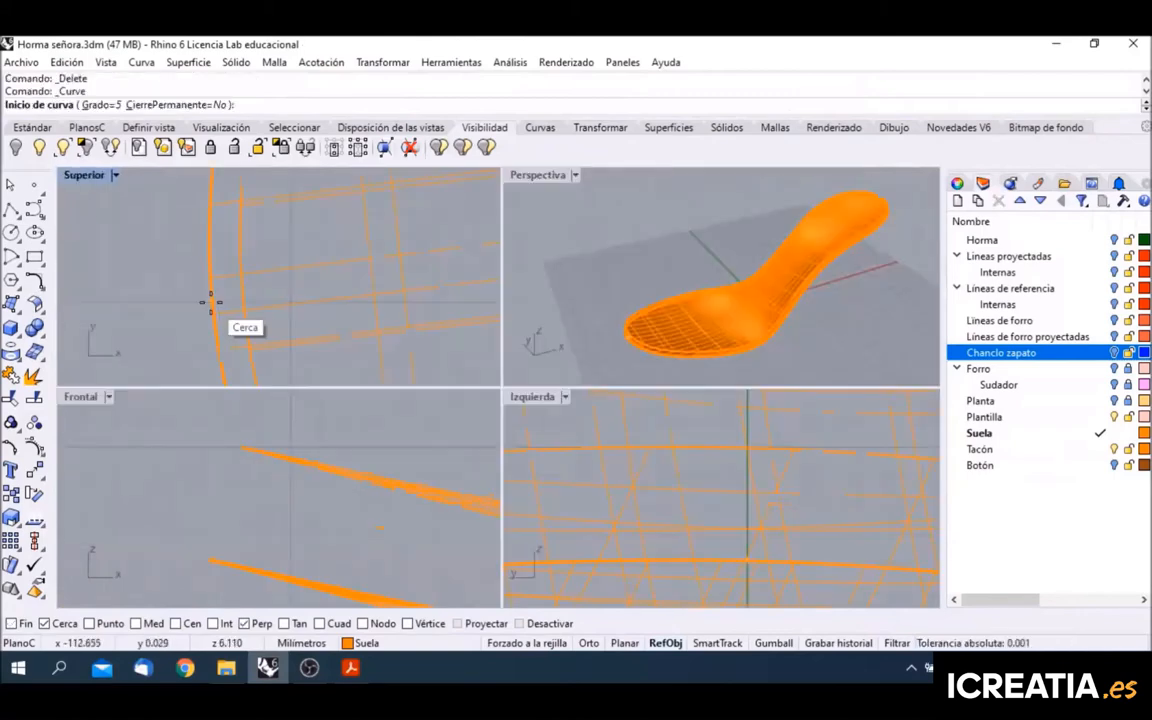
# Step: Draw a degree-5 curve from the lower to the upper sole surface at the toe tip, and bulge its control points outward
pyautogui.click(210, 301)
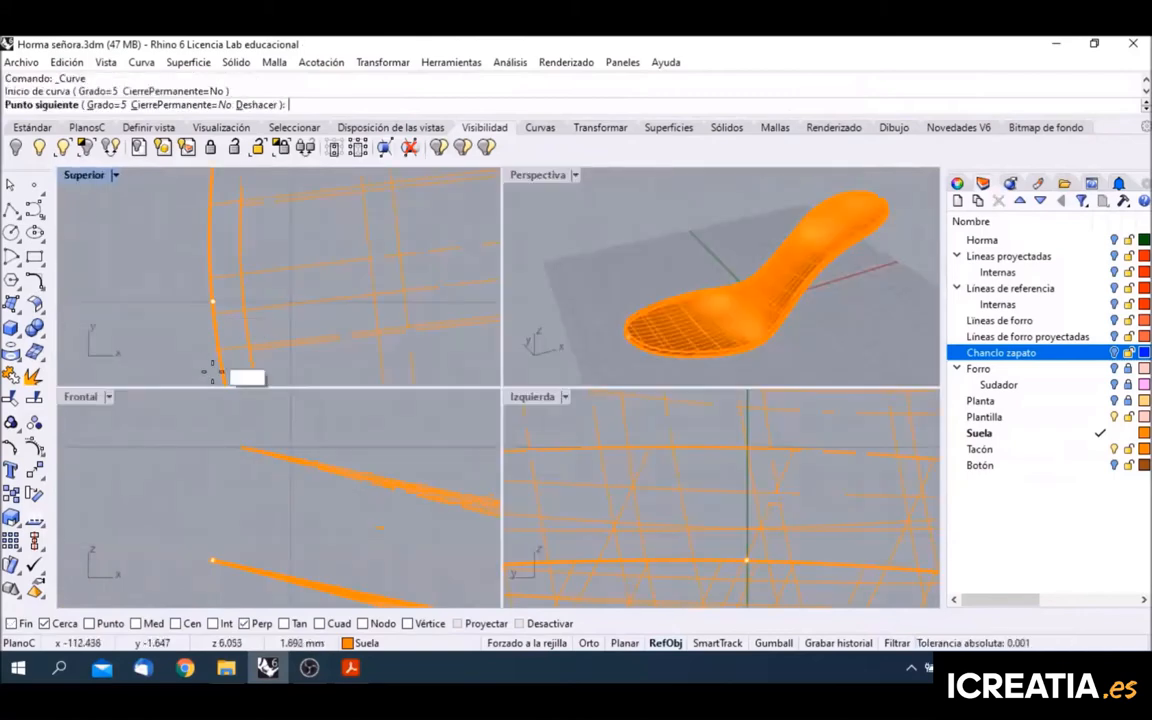
pyautogui.click(204, 522)
pyautogui.click(210, 465)
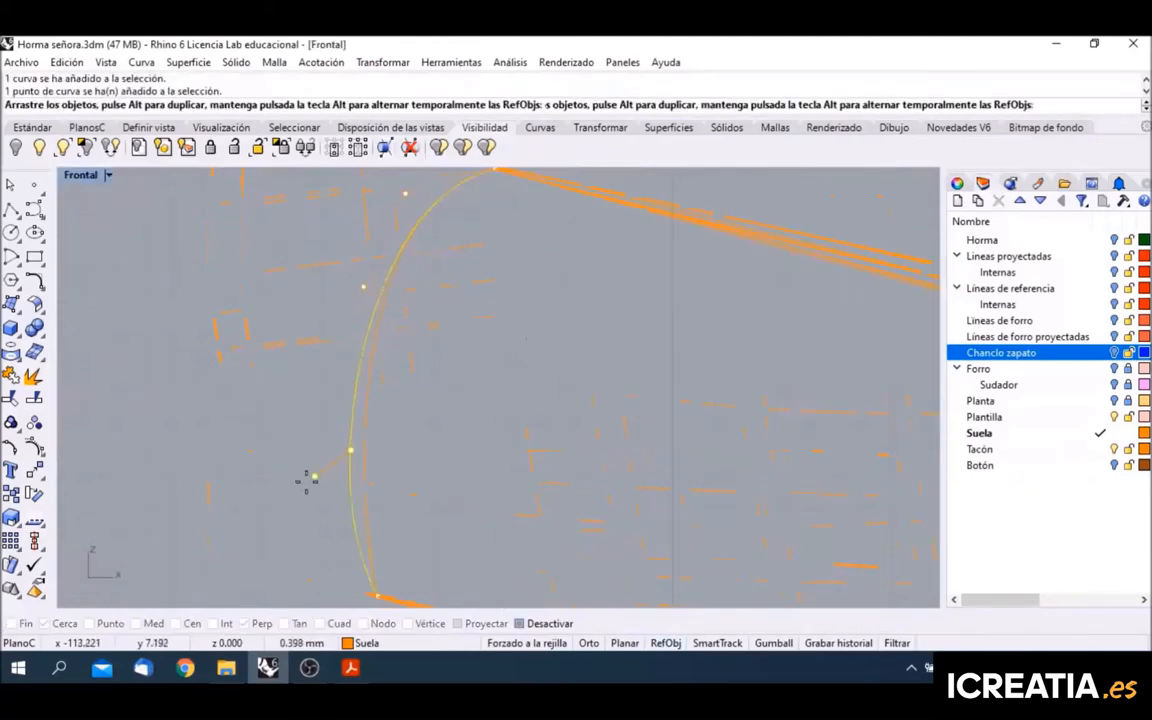
pyautogui.moveTo(306, 478)
pyautogui.mouseDown()
pyautogui.moveTo(283, 496)
pyautogui.moveTo(289, 484)
pyautogui.mouseUp()
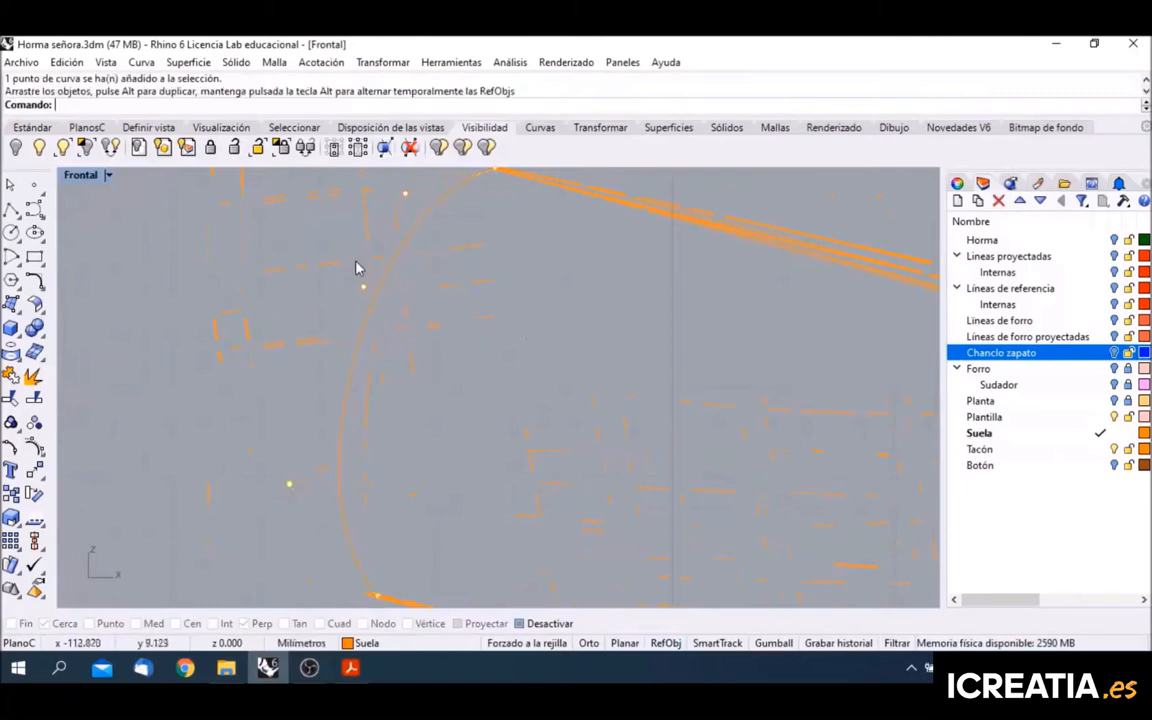
pyautogui.moveTo(367, 290); pyautogui.dragTo(325, 276)
pyautogui.moveTo(405, 195); pyautogui.dragTo(392, 182)
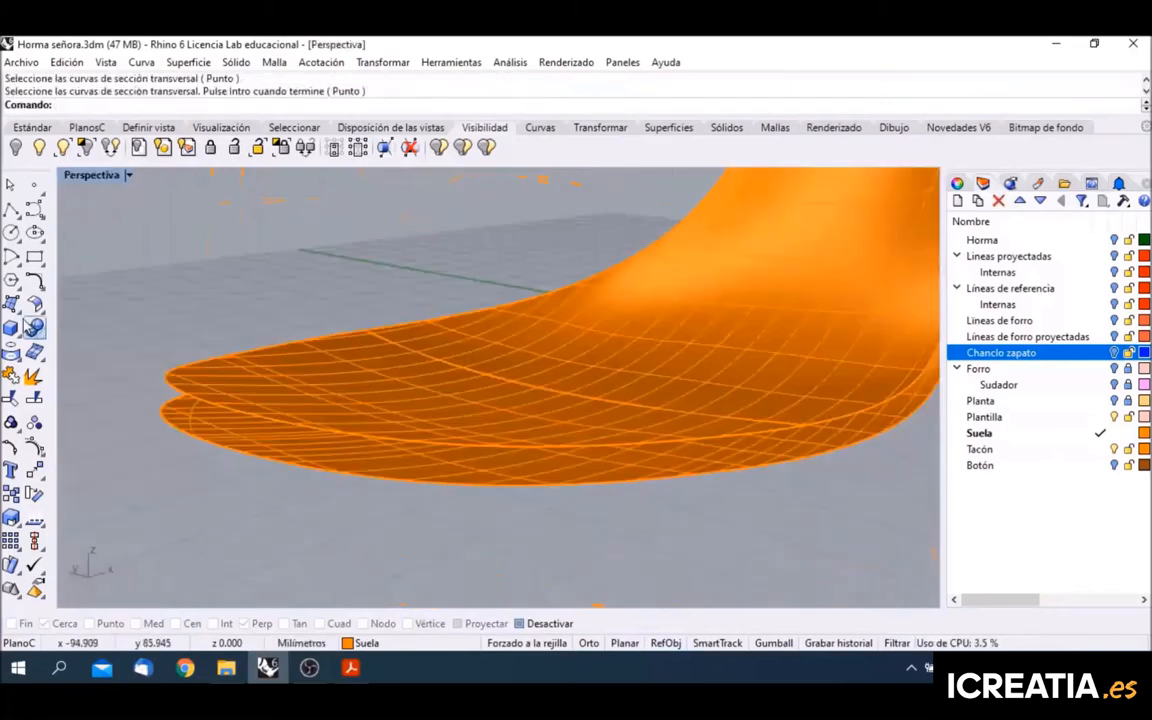
# Step: Close the side of the sole with a closed two-rail sweep along its lower and upper edges, using the toe curve as section
pyautogui.click(16, 306)
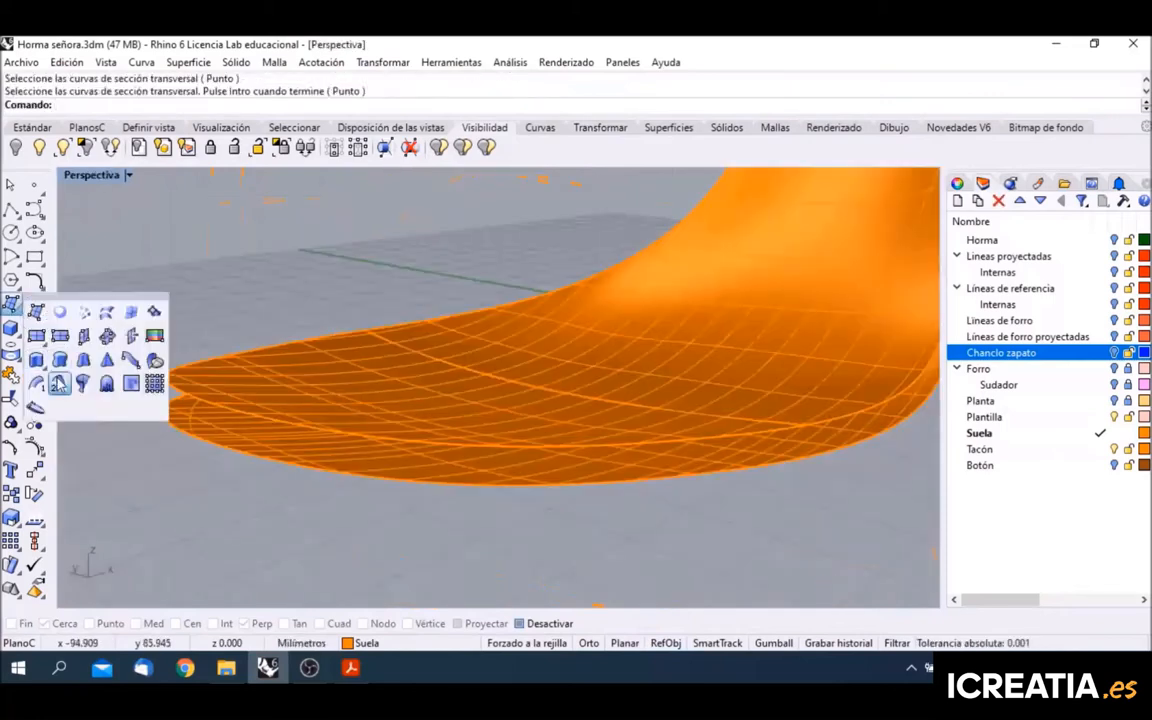
pyautogui.click(60, 336)
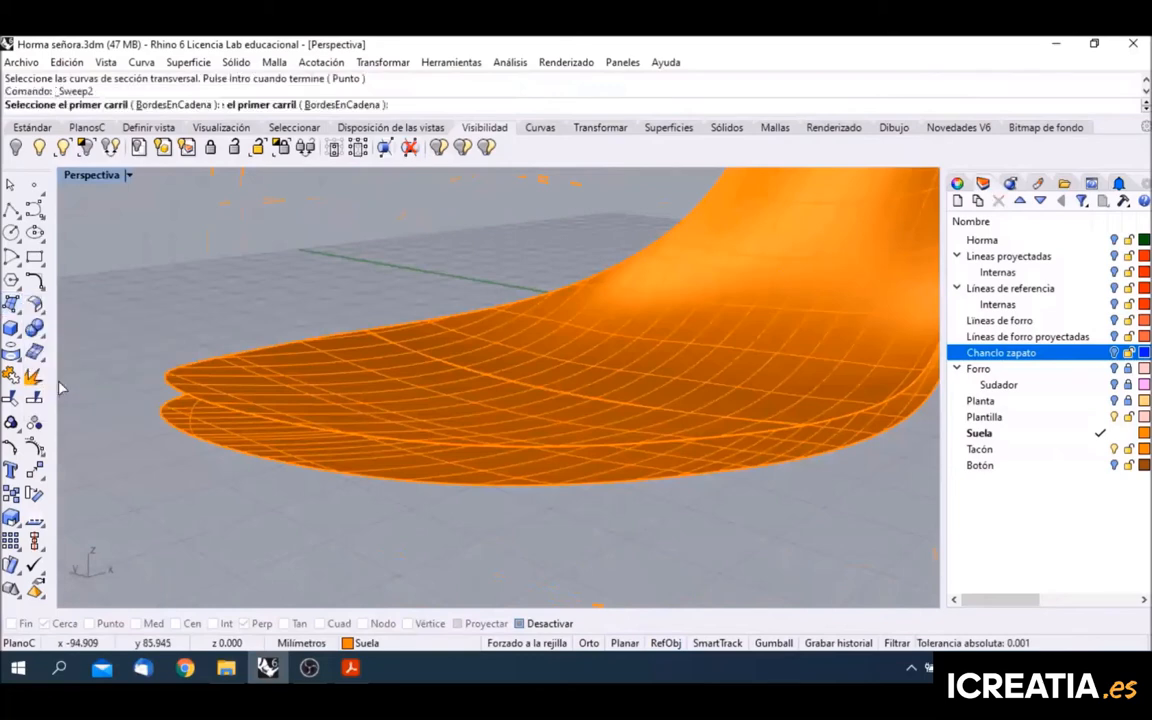
pyautogui.click(170, 430)
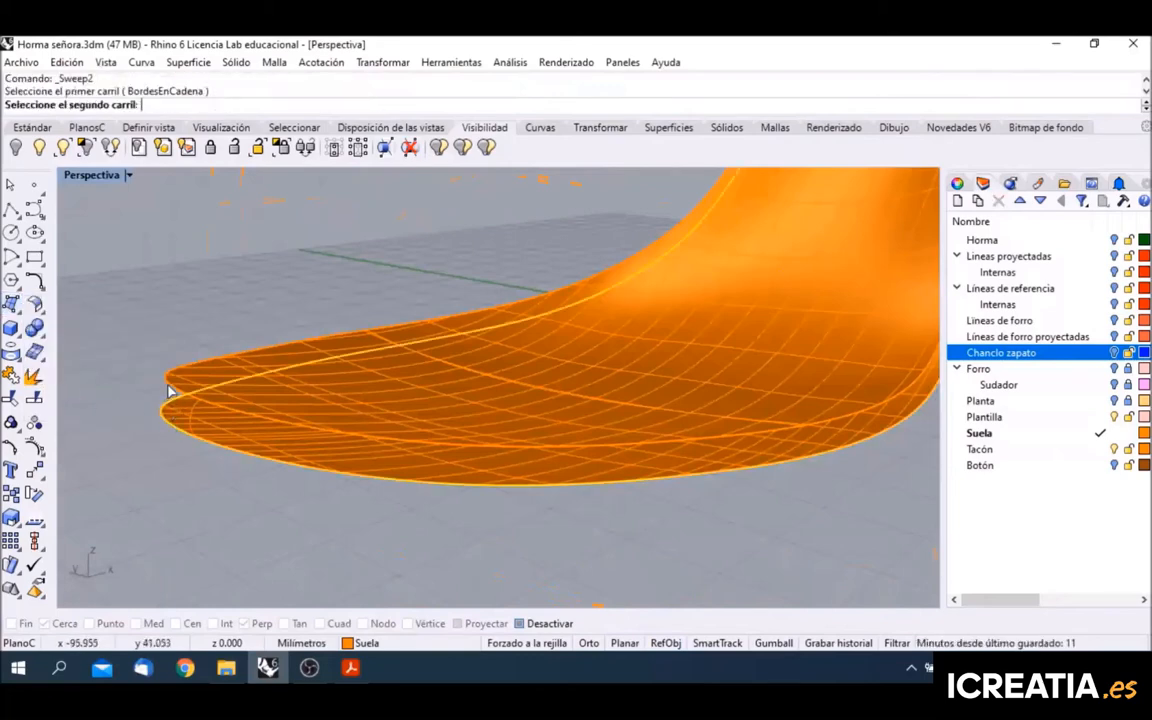
pyautogui.click(170, 390)
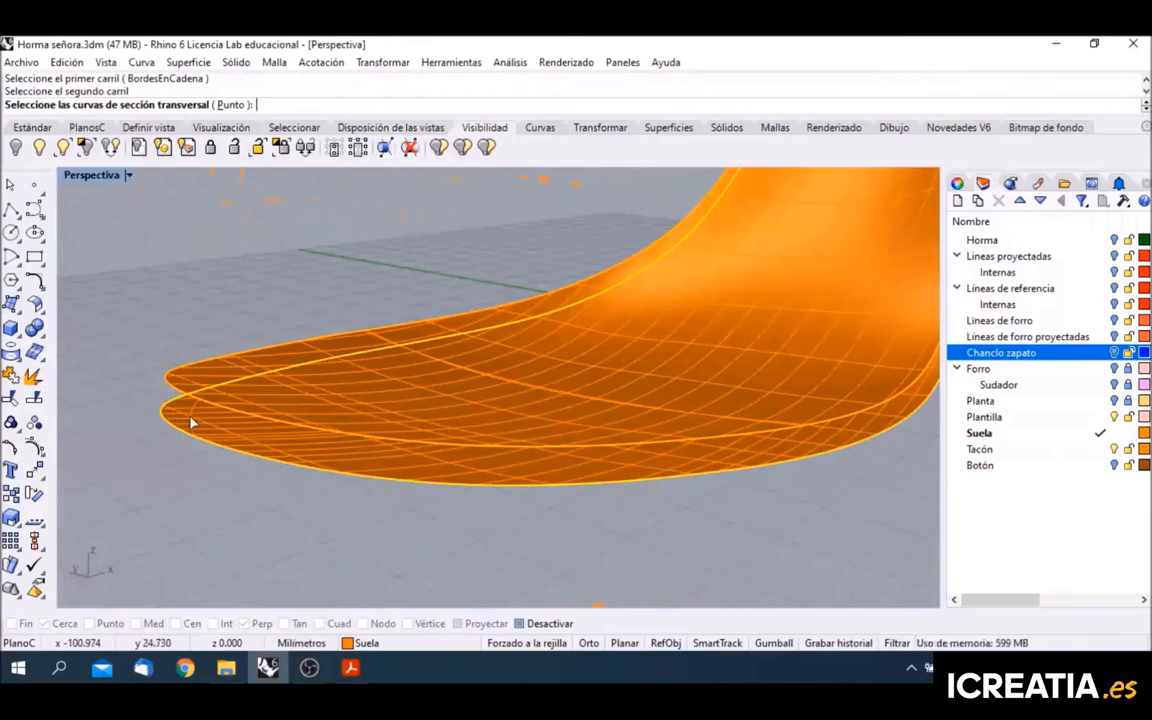
pyautogui.scroll(2, 192, 423)
pyautogui.click(175, 400)
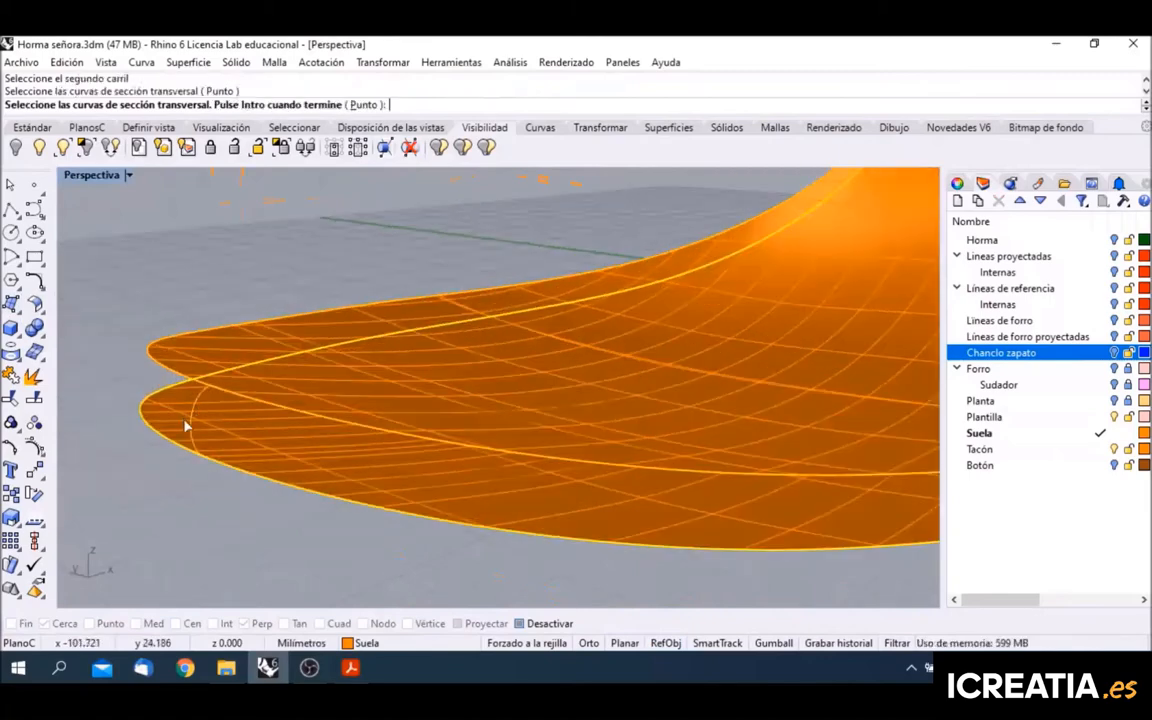
pyautogui.press('Return')
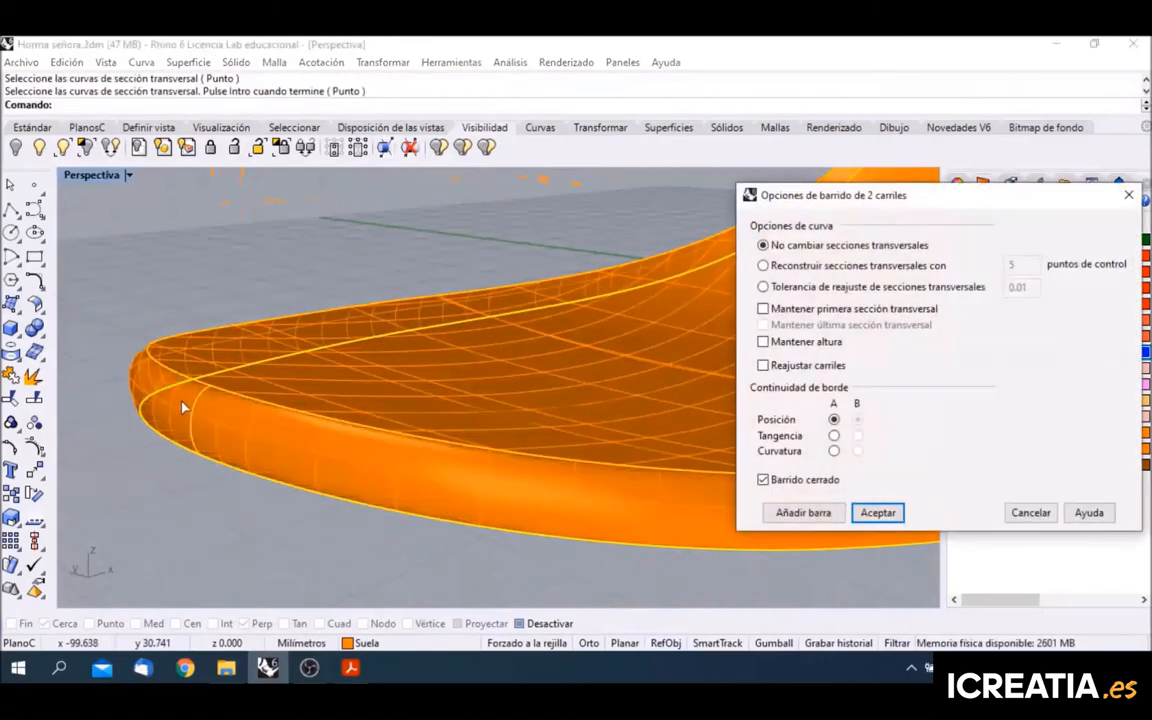
pyautogui.scroll(-10, 293, 467)
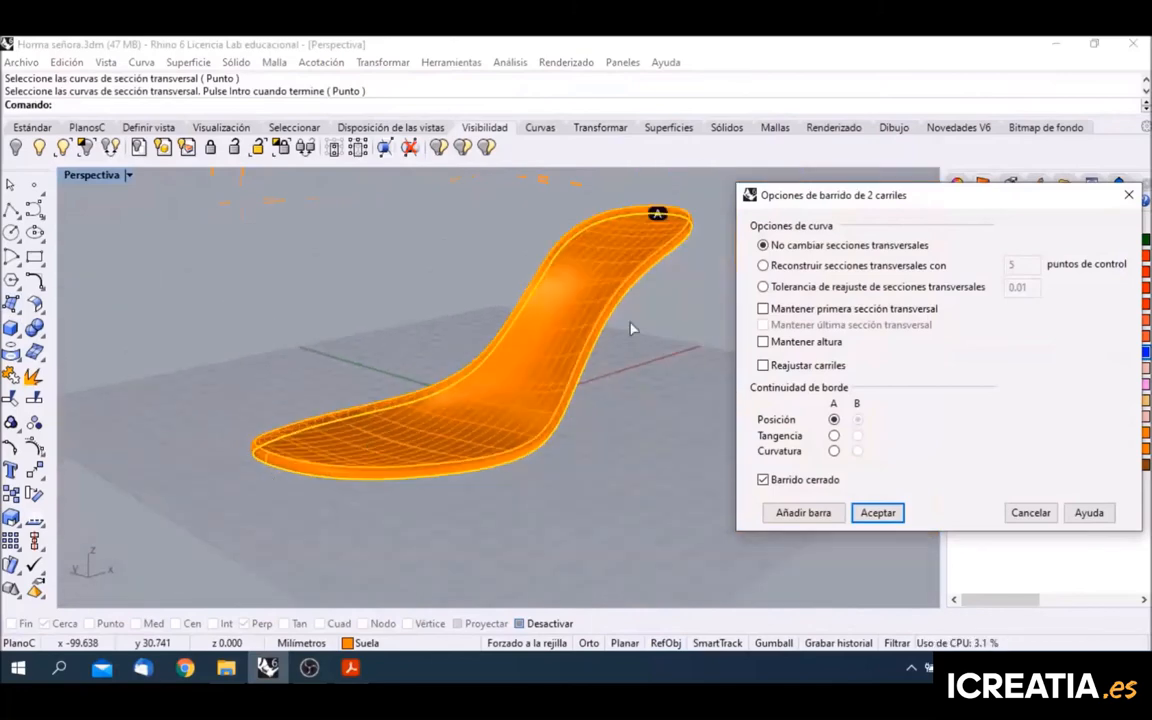
pyautogui.moveTo(636, 326); pyautogui.dragTo(648, 276, button='right')
pyautogui.moveTo(658, 213); pyautogui.dragTo(581, 326, button='right')
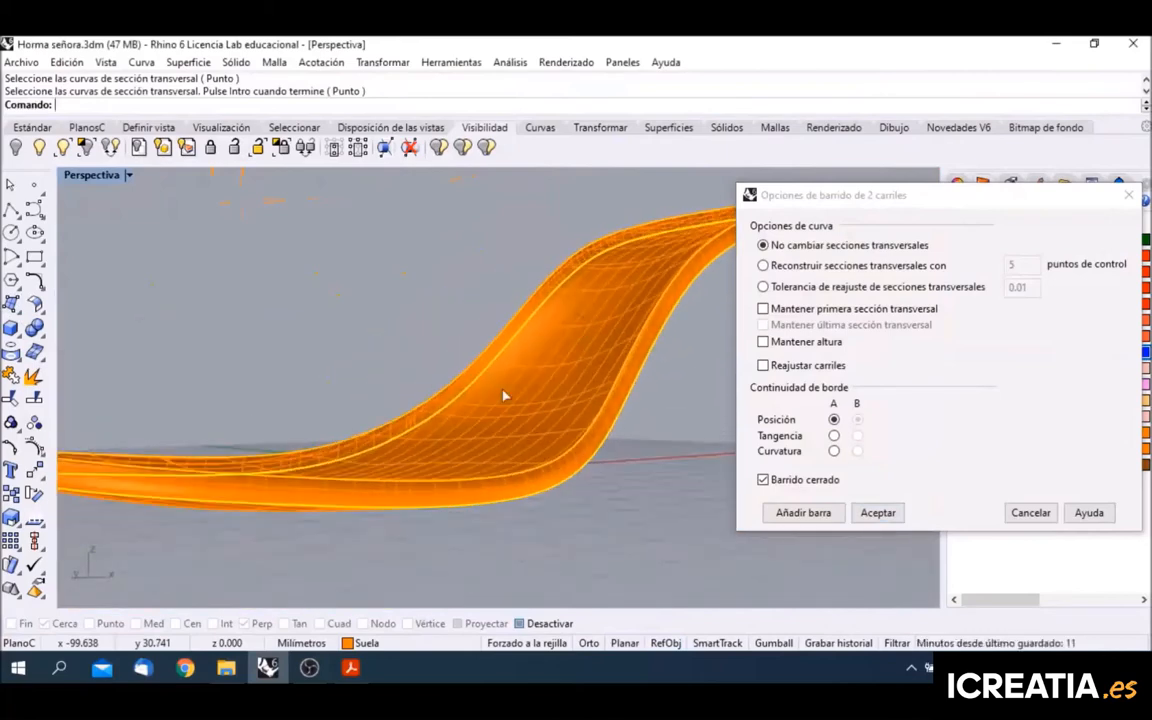
pyautogui.moveTo(507, 393); pyautogui.dragTo(357, 452, button='right')
pyautogui.scroll(3, 585, 483)
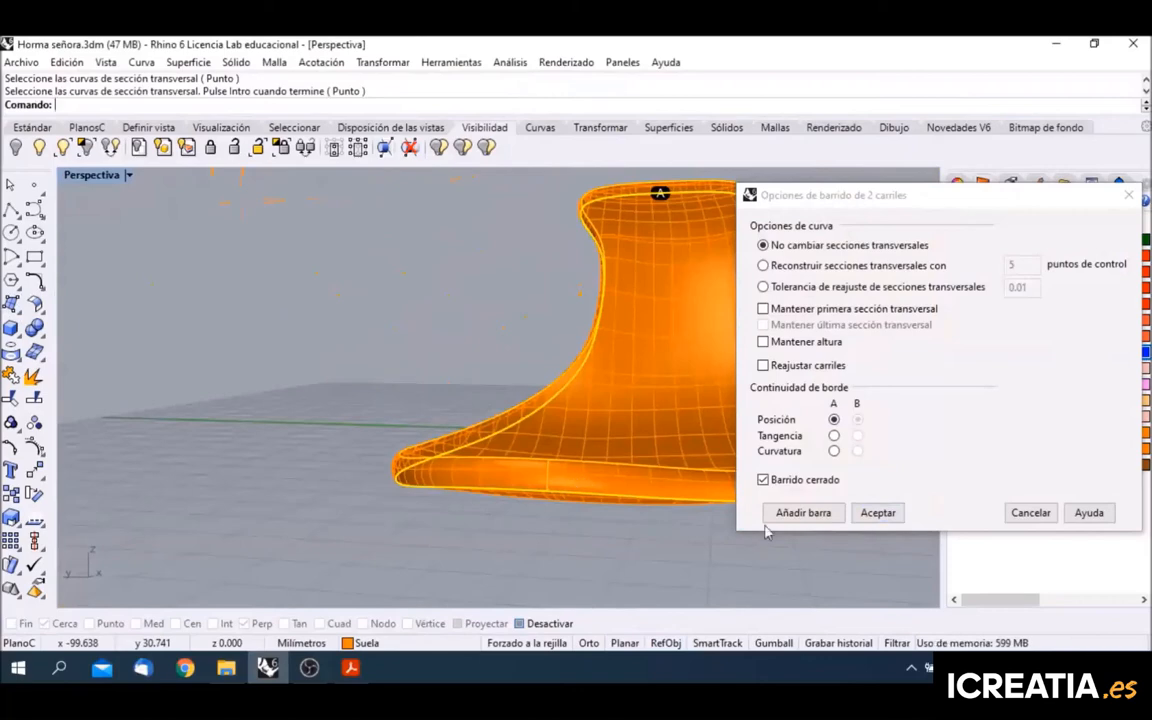
pyautogui.click(878, 512)
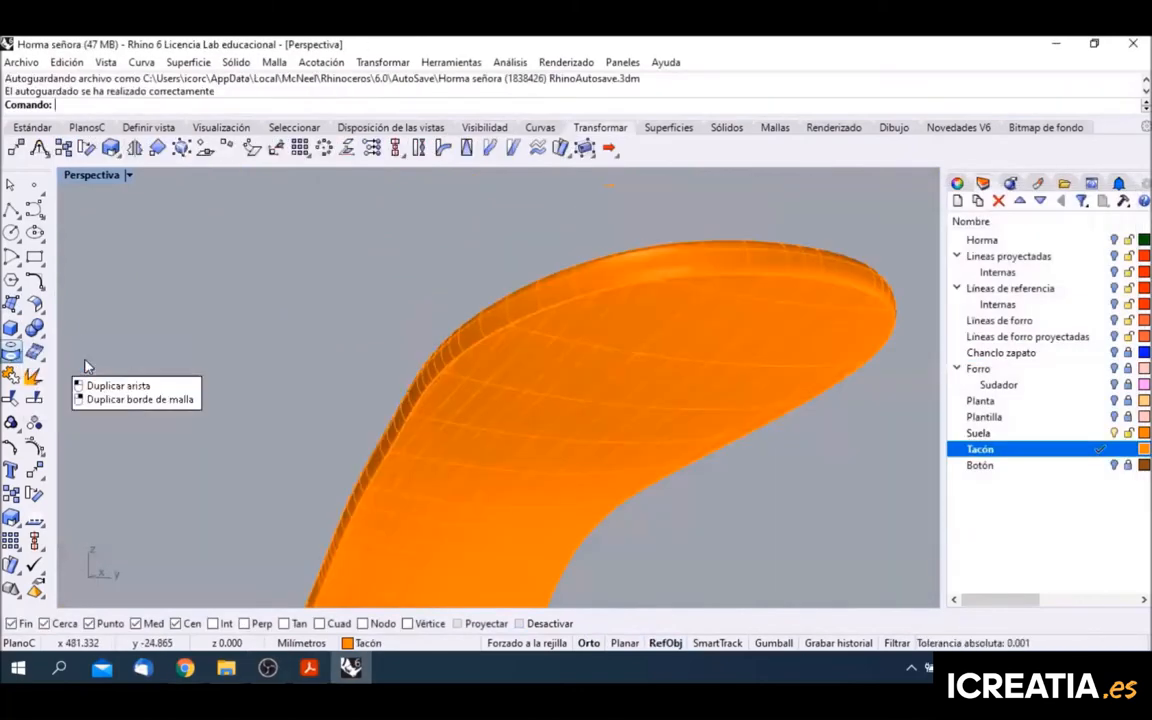
# Step: Duplicate the lower edge of the sole onto the Tacón layer and hide the Suela layer
pyautogui.click(78, 358)
pyautogui.click(648, 289)
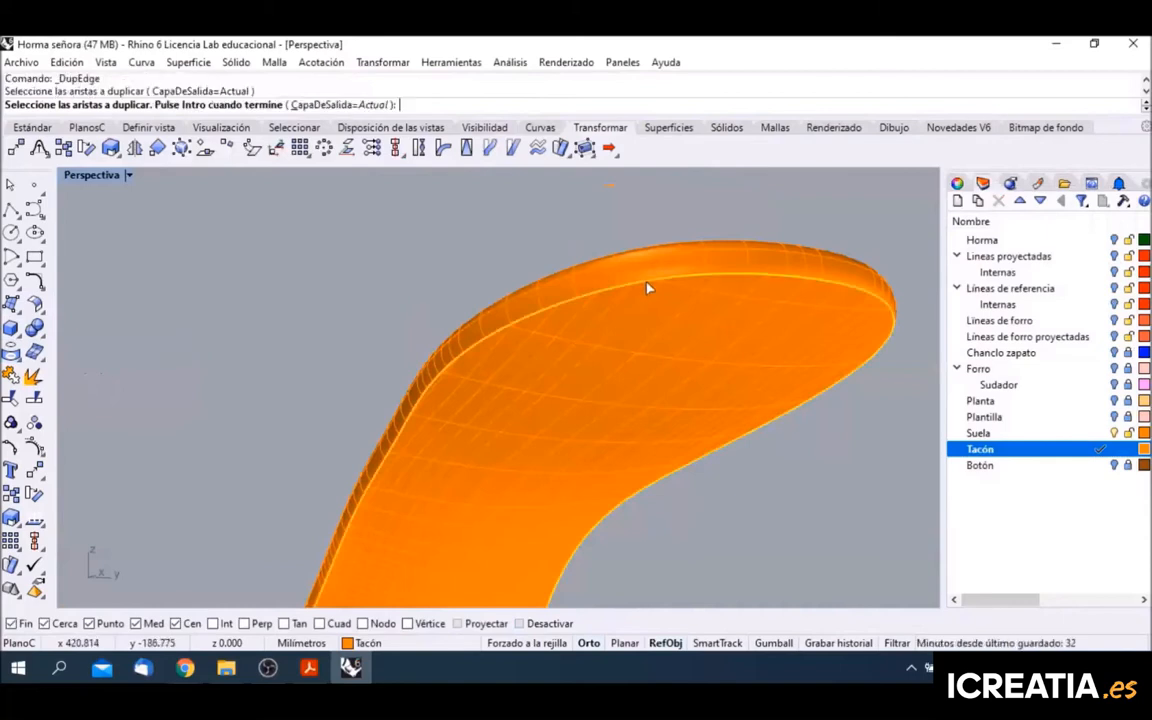
pyautogui.press('Return')
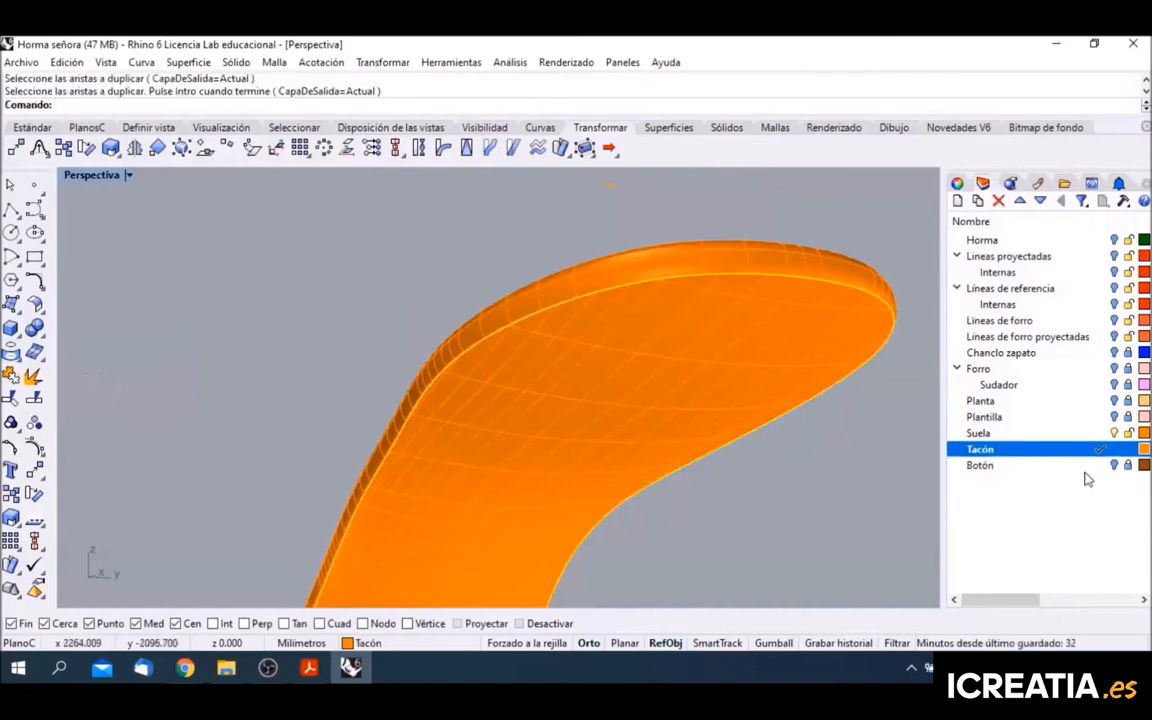
pyautogui.click(1114, 432)
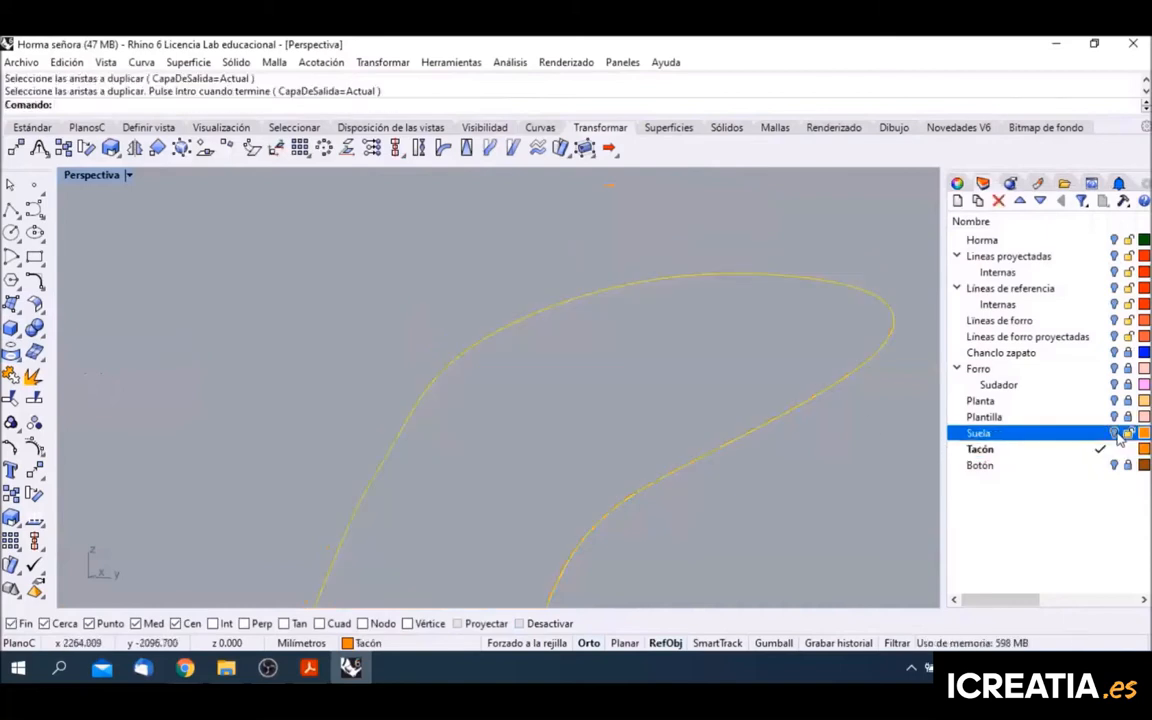
# Step: In the top view, draw an arc of radius 60 centred on the outline's rear heel point, spanning both sides of the outline
pyautogui.doubleClick(92, 175)
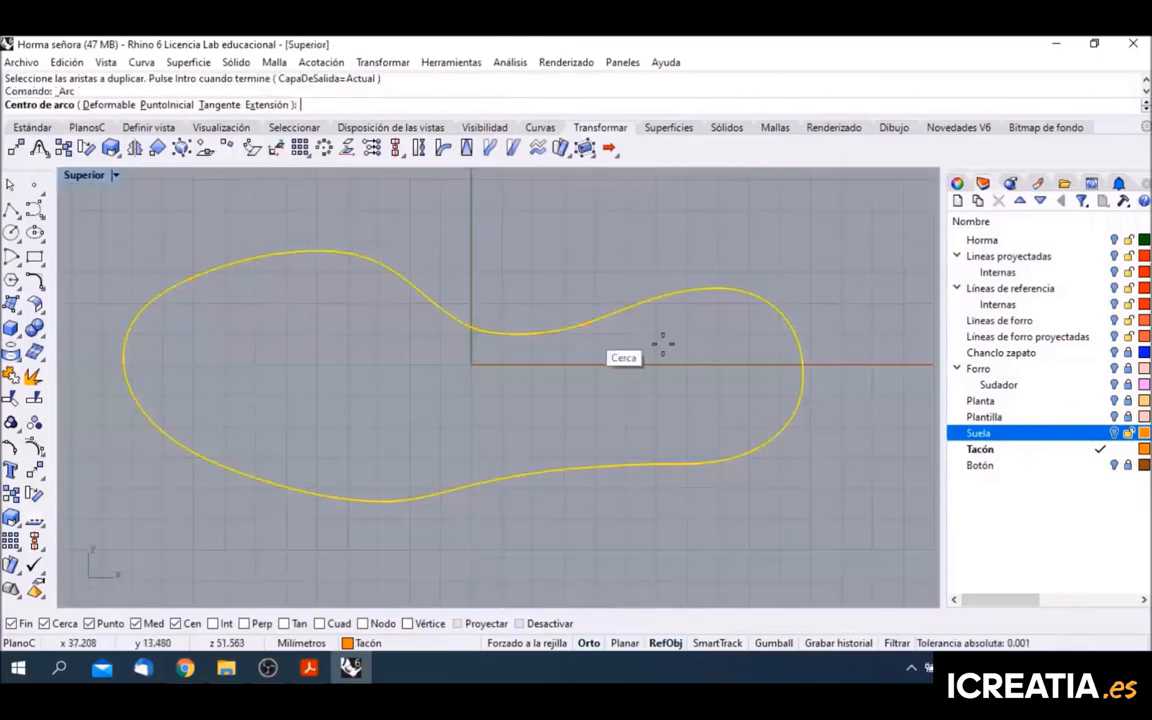
pyautogui.scroll(5, 801, 364)
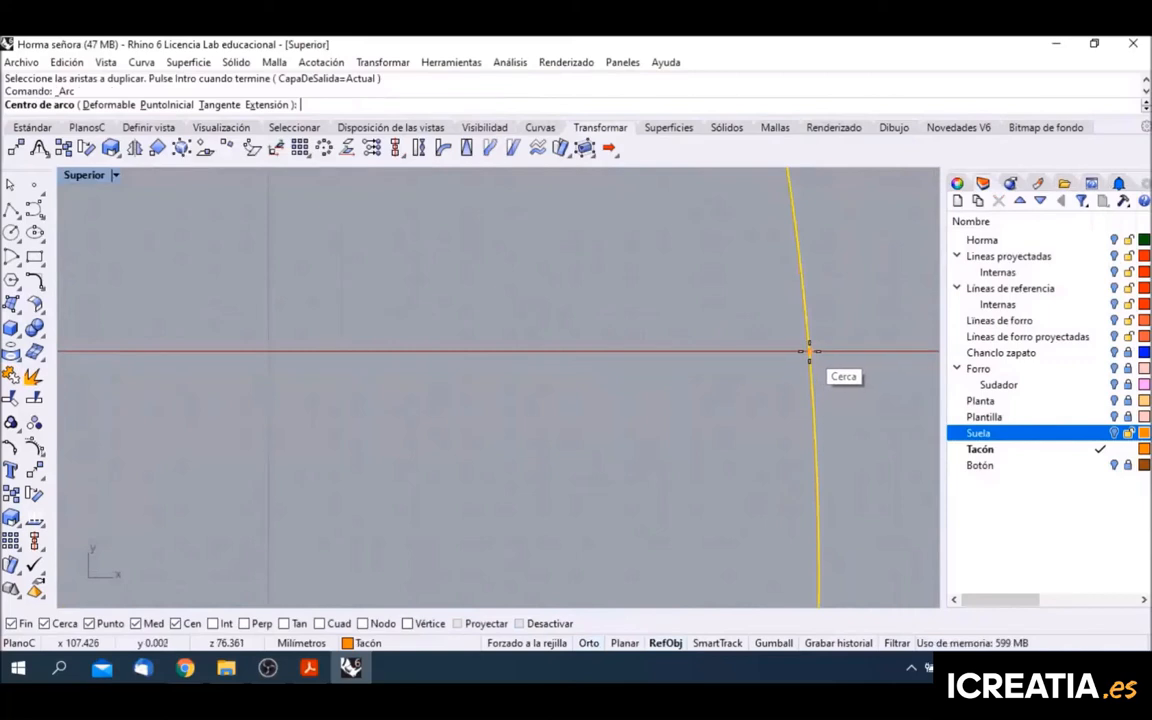
pyautogui.click(807, 351)
pyautogui.scroll(-2, 815, 360)
pyautogui.scroll(-5, 828, 372)
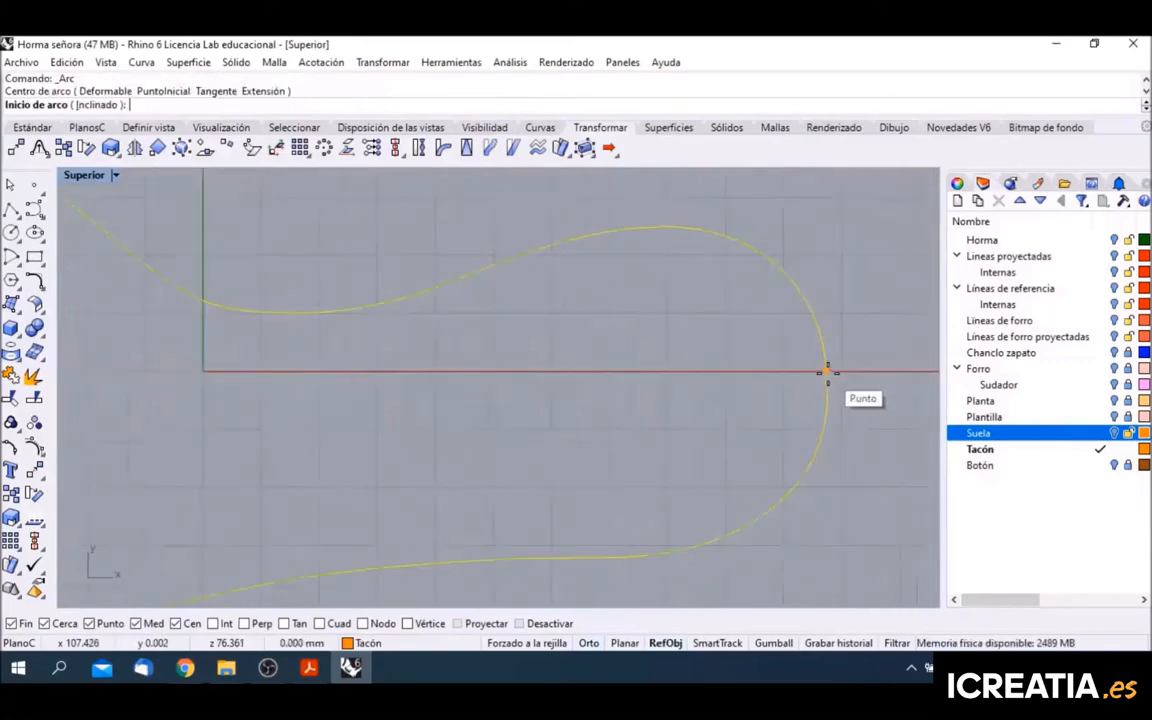
pyautogui.scroll(1, 828, 372)
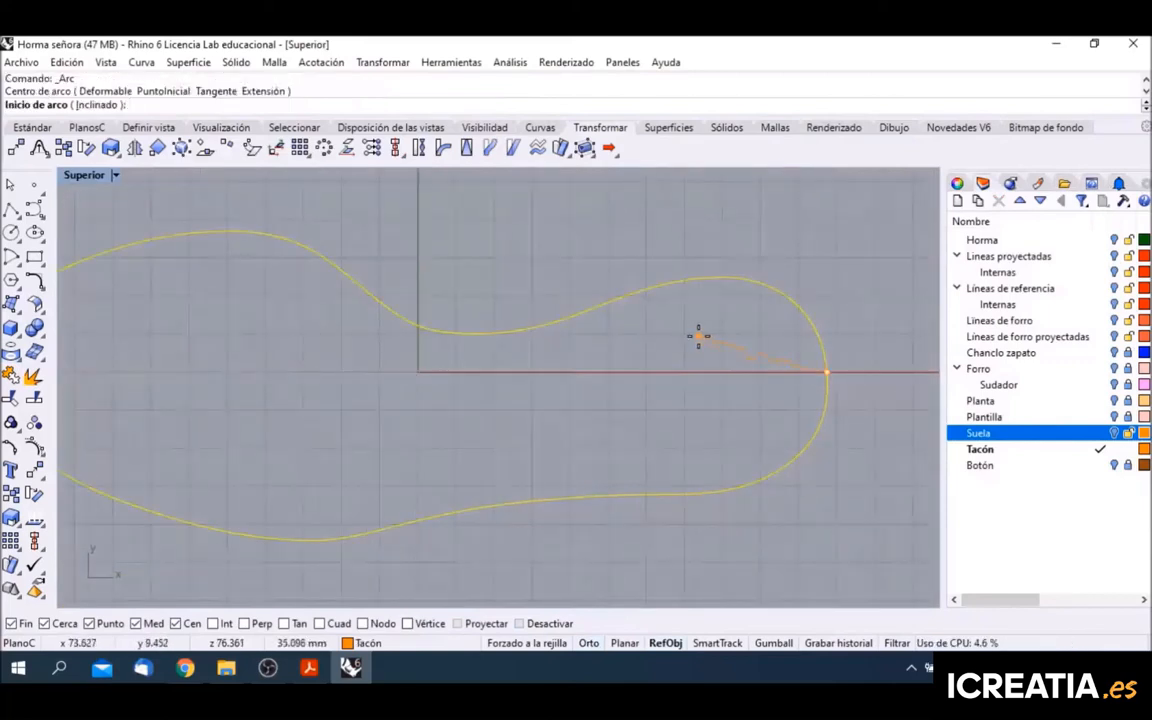
pyautogui.write('60')
pyautogui.press('Return')
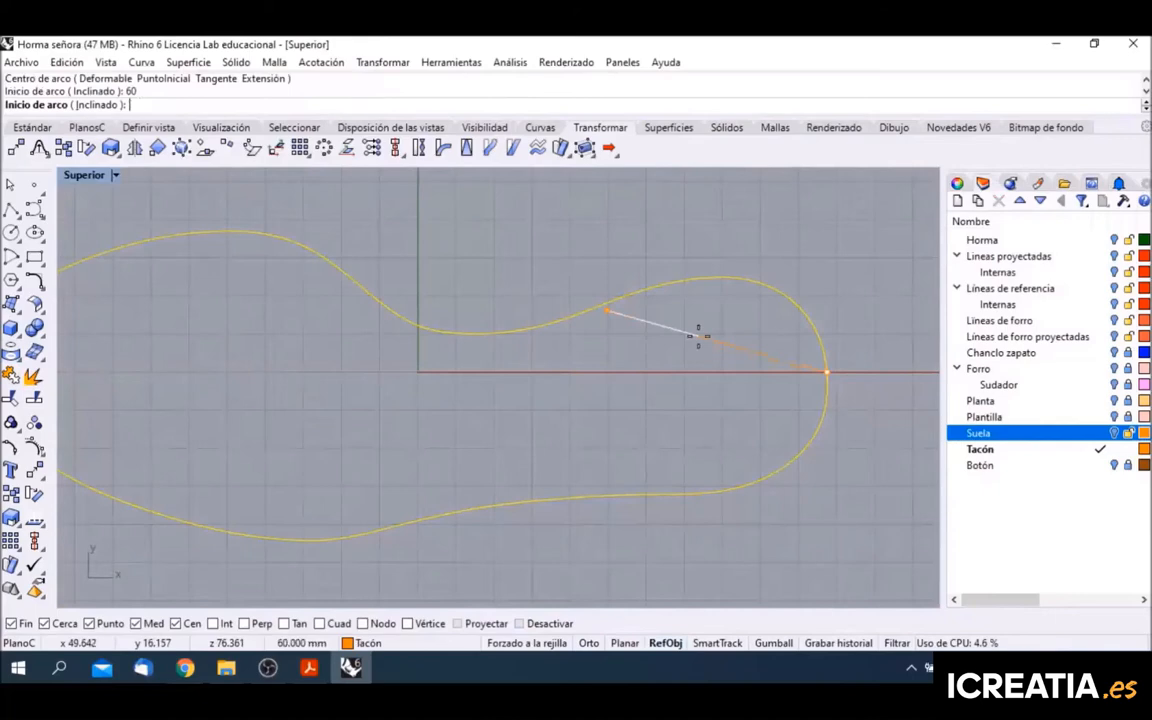
pyautogui.click(607, 301)
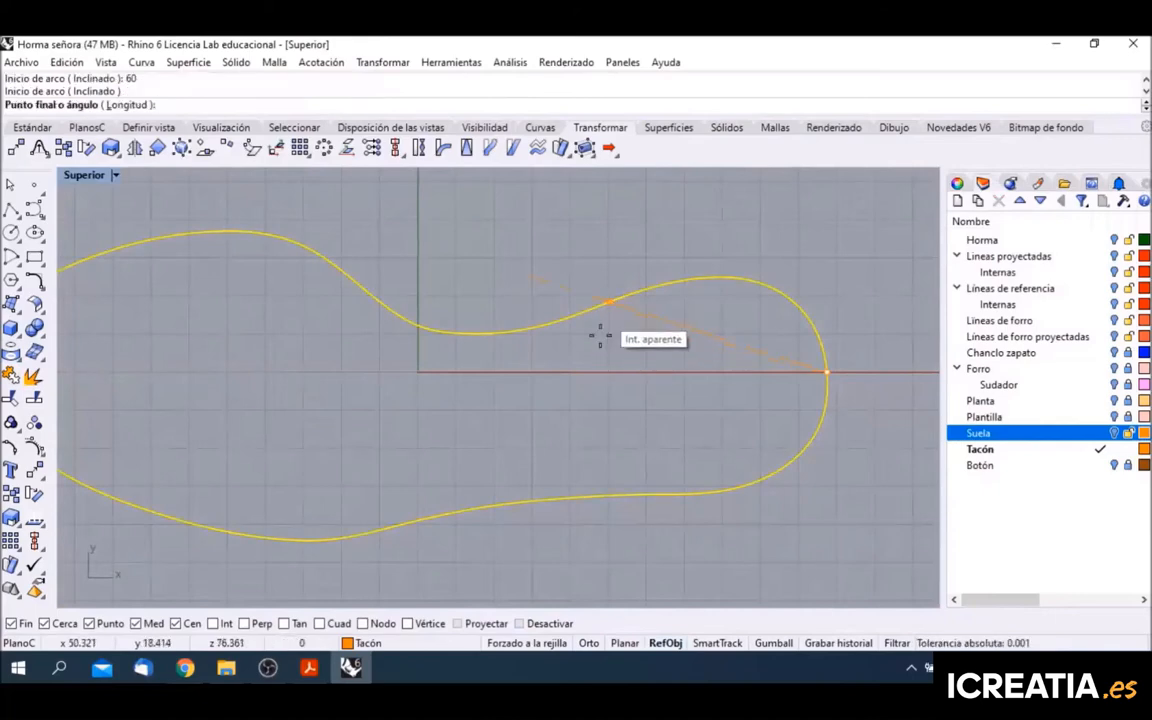
pyautogui.click(638, 492)
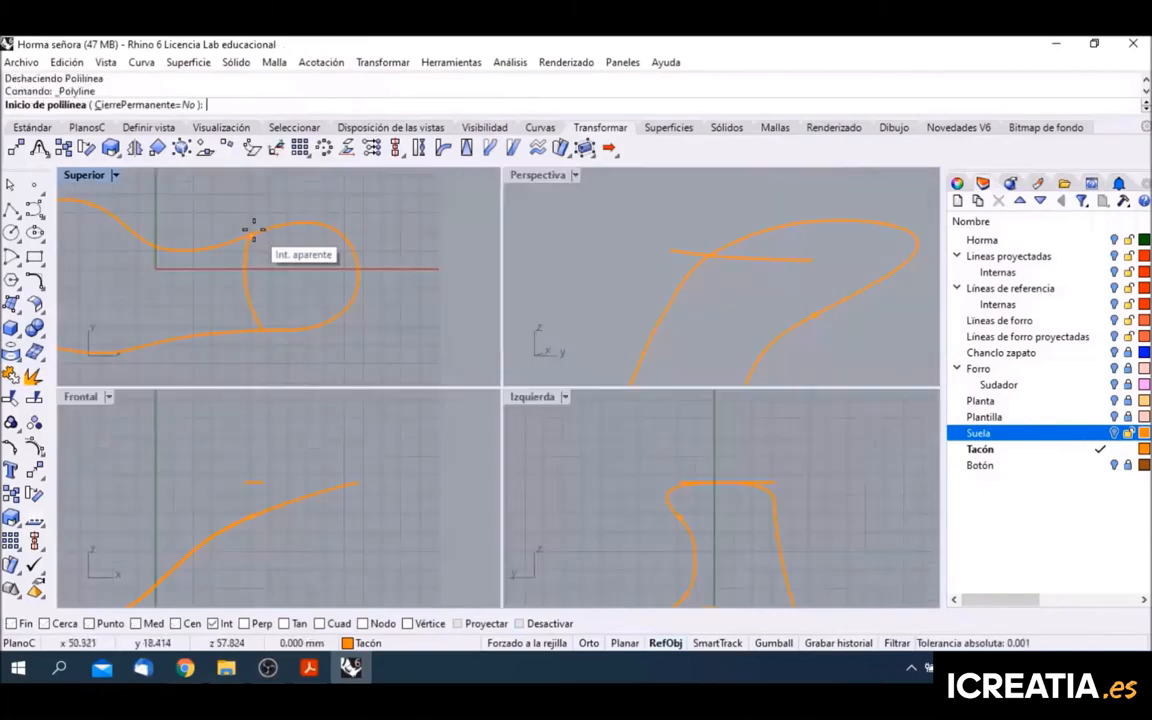
# Step: Draw a straight line between the two points where the arc crosses the sole outline, and delete the arc
pyautogui.click(253, 229)
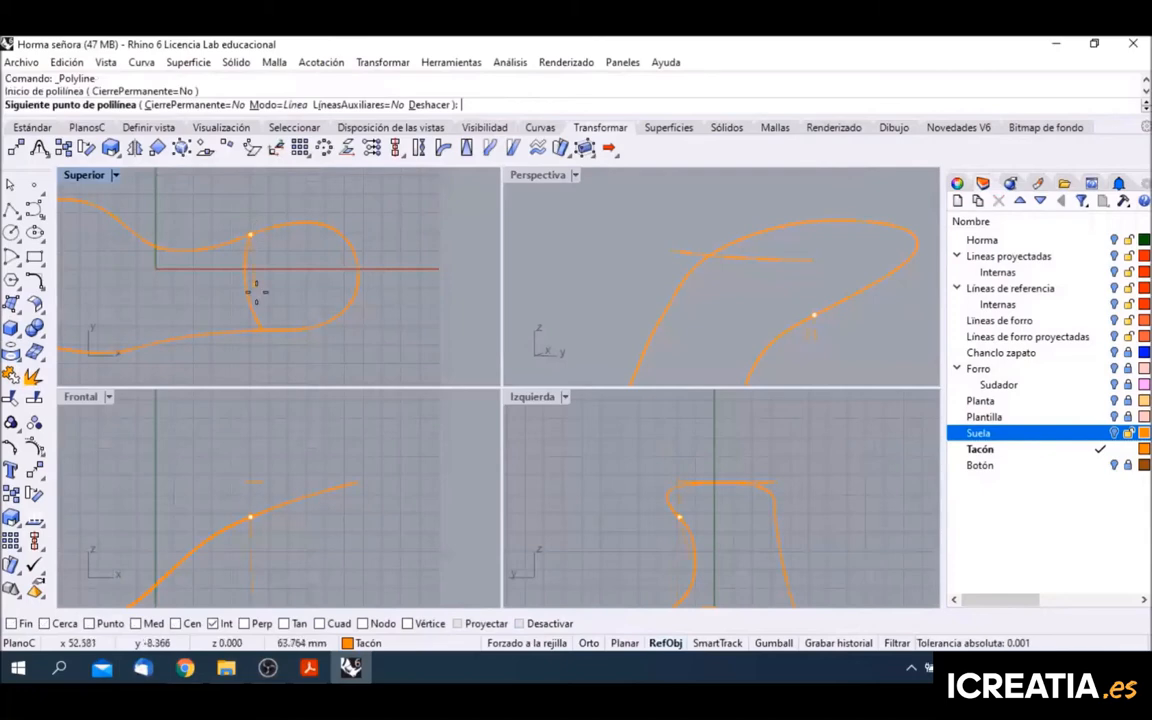
pyautogui.click(259, 331)
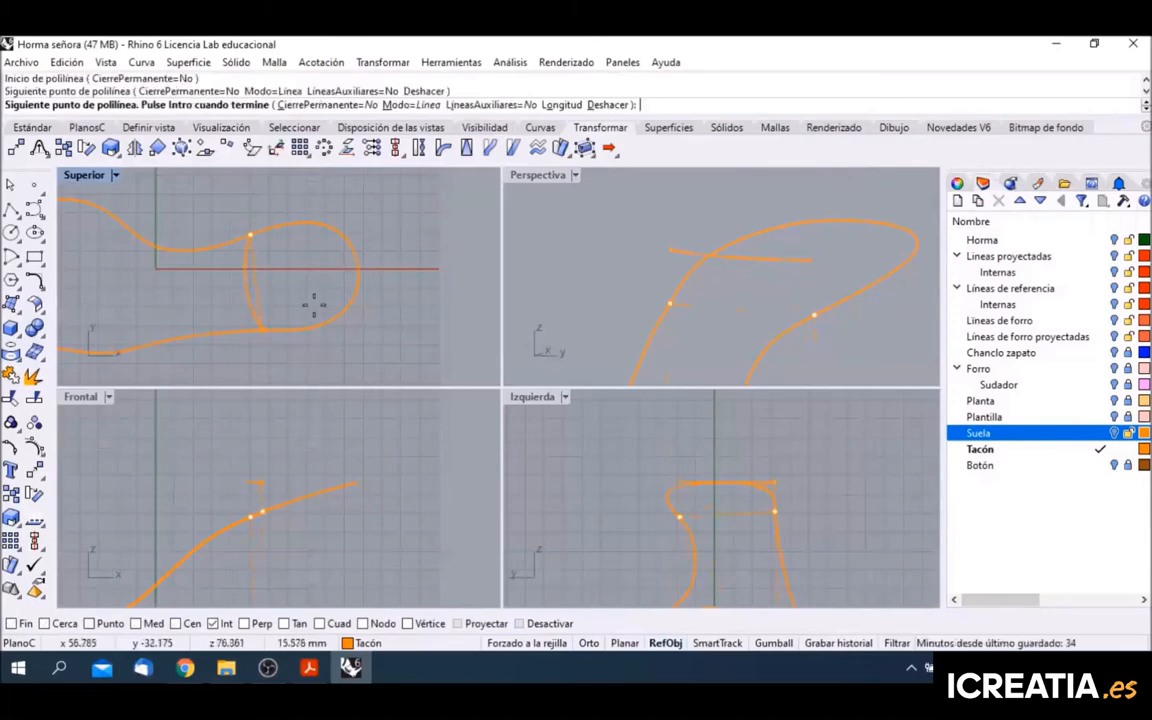
pyautogui.press('Return')
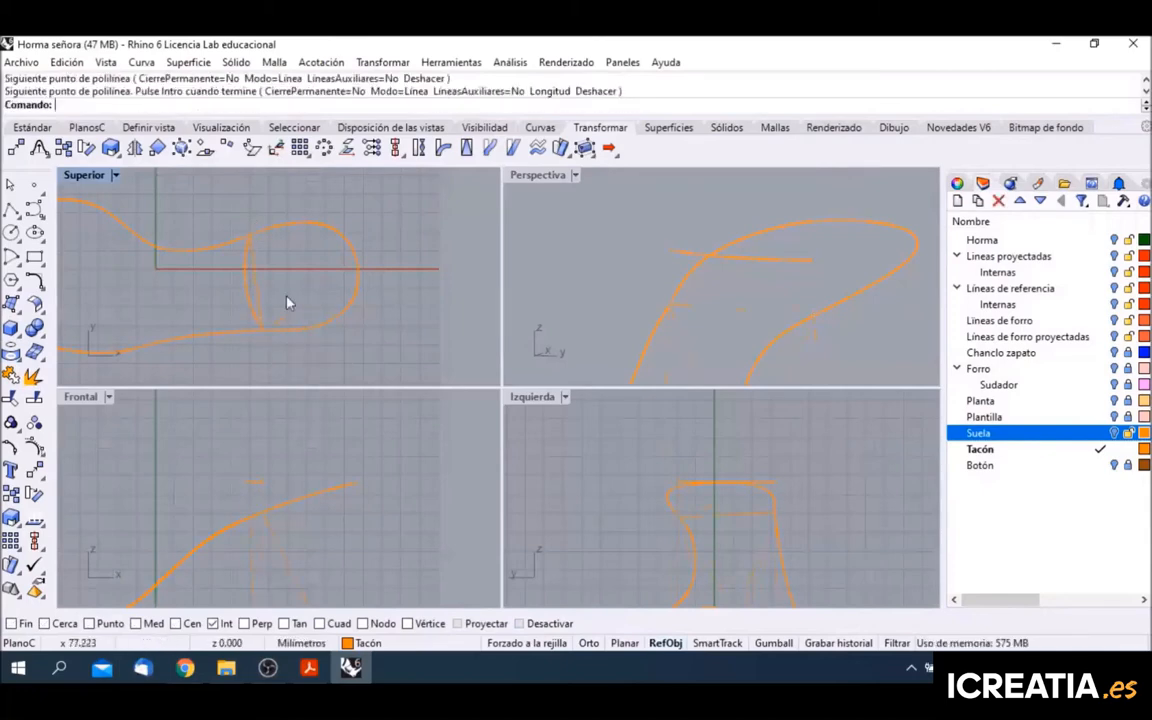
pyautogui.click(248, 293)
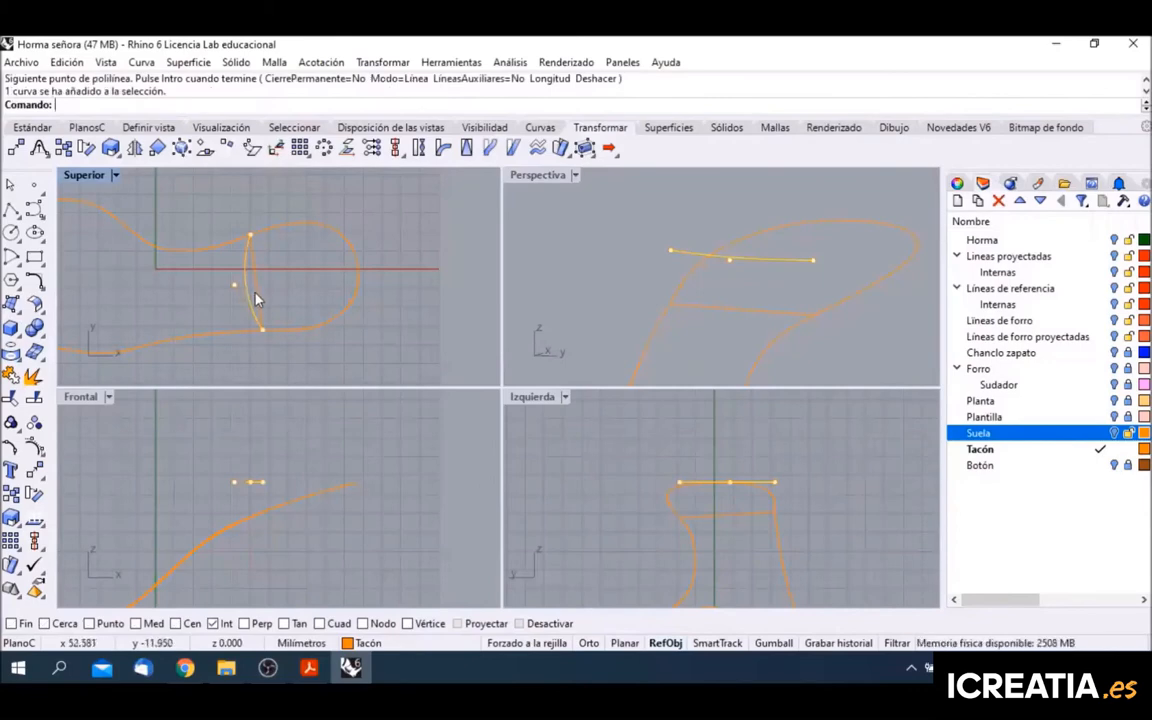
pyautogui.press('Delete')
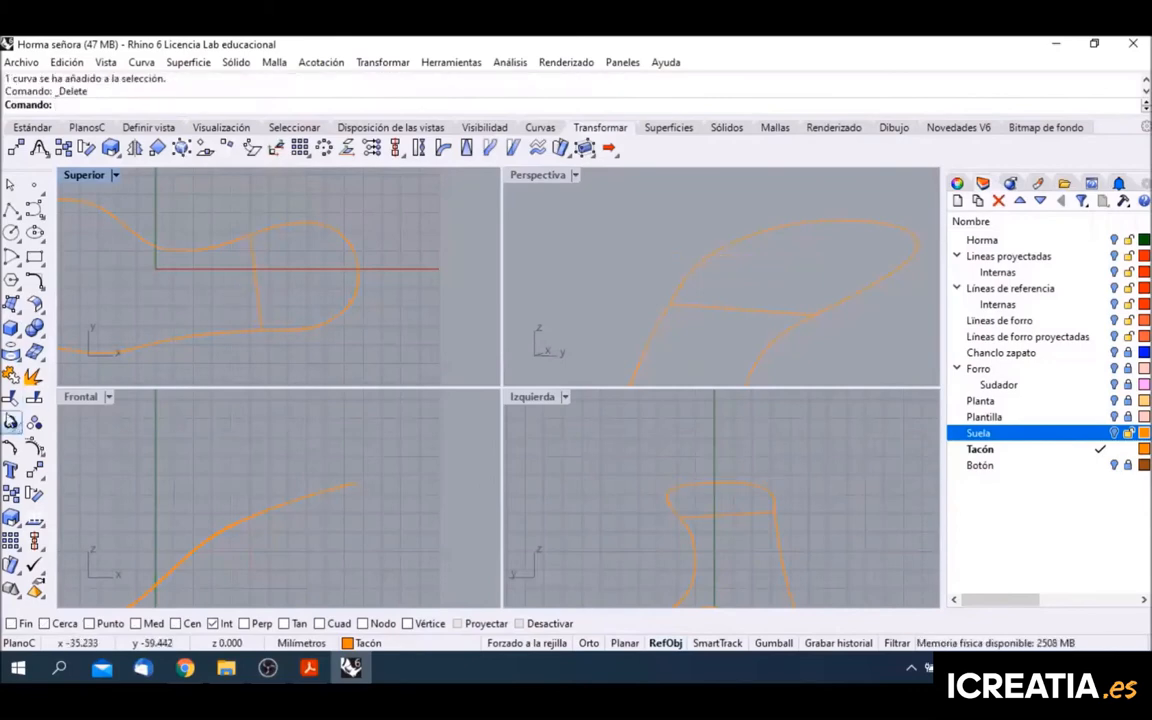
# Step: Trim away the toe side of the outline using the straight line as cutter, keeping only the heel portion
pyautogui.click(10, 375)
pyautogui.click(256, 285)
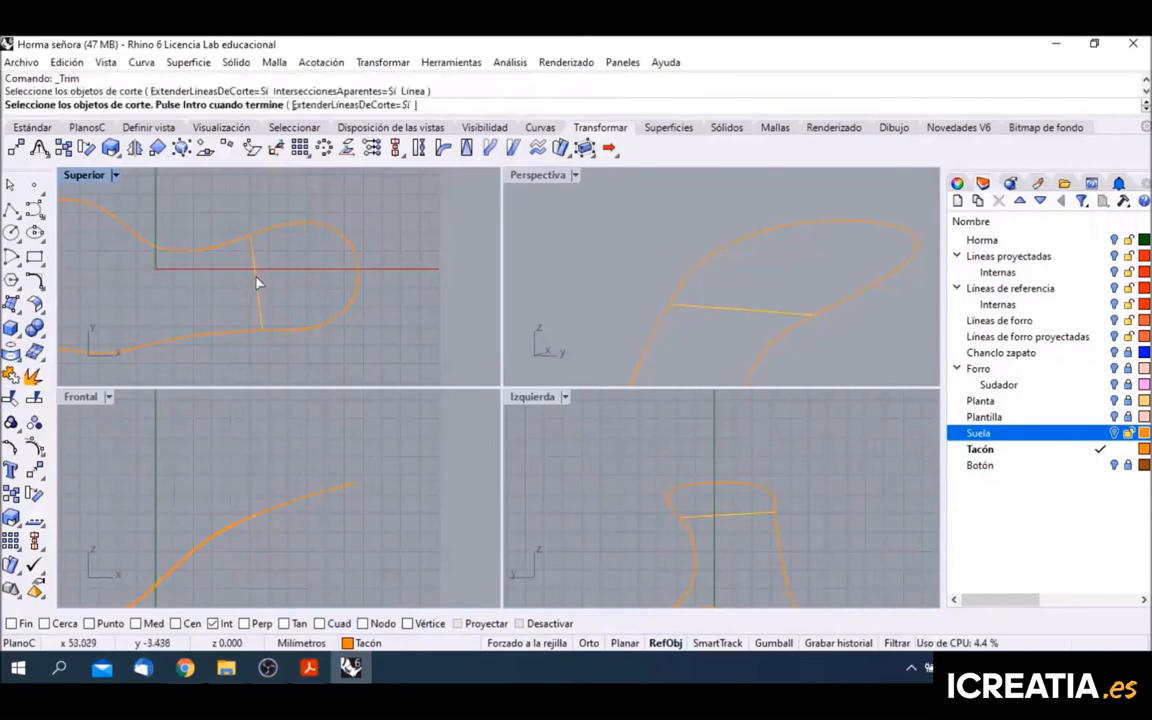
pyautogui.press('Return')
pyautogui.click(230, 250)
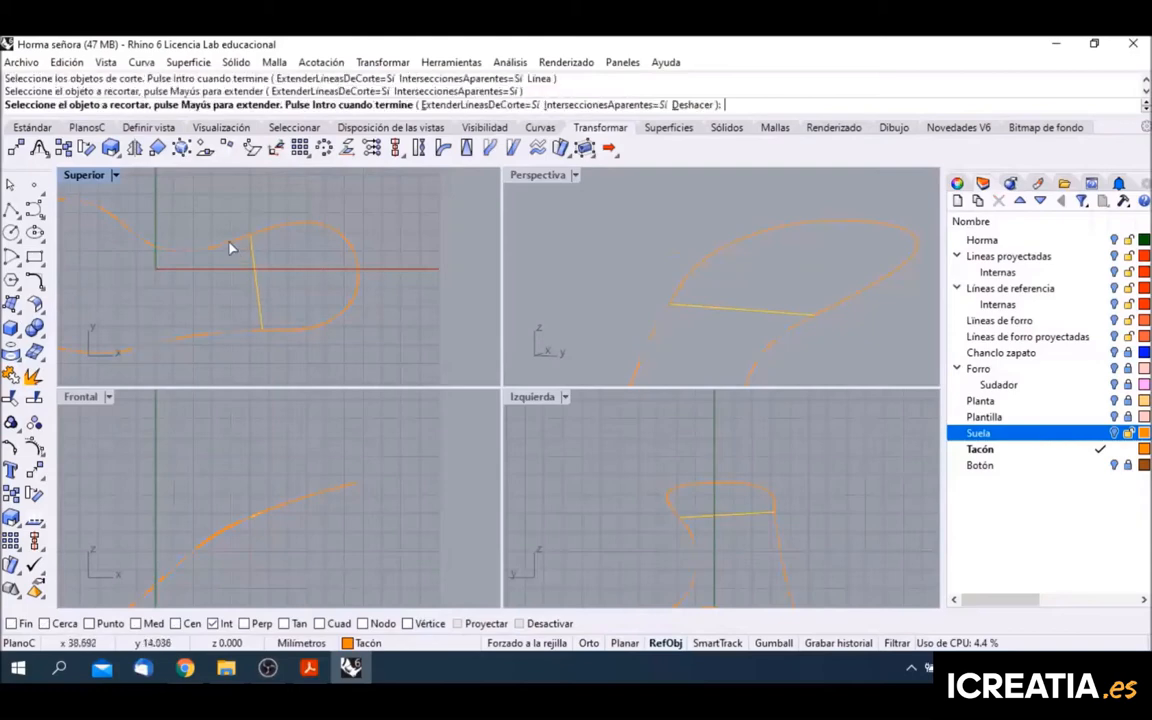
pyautogui.click(216, 239)
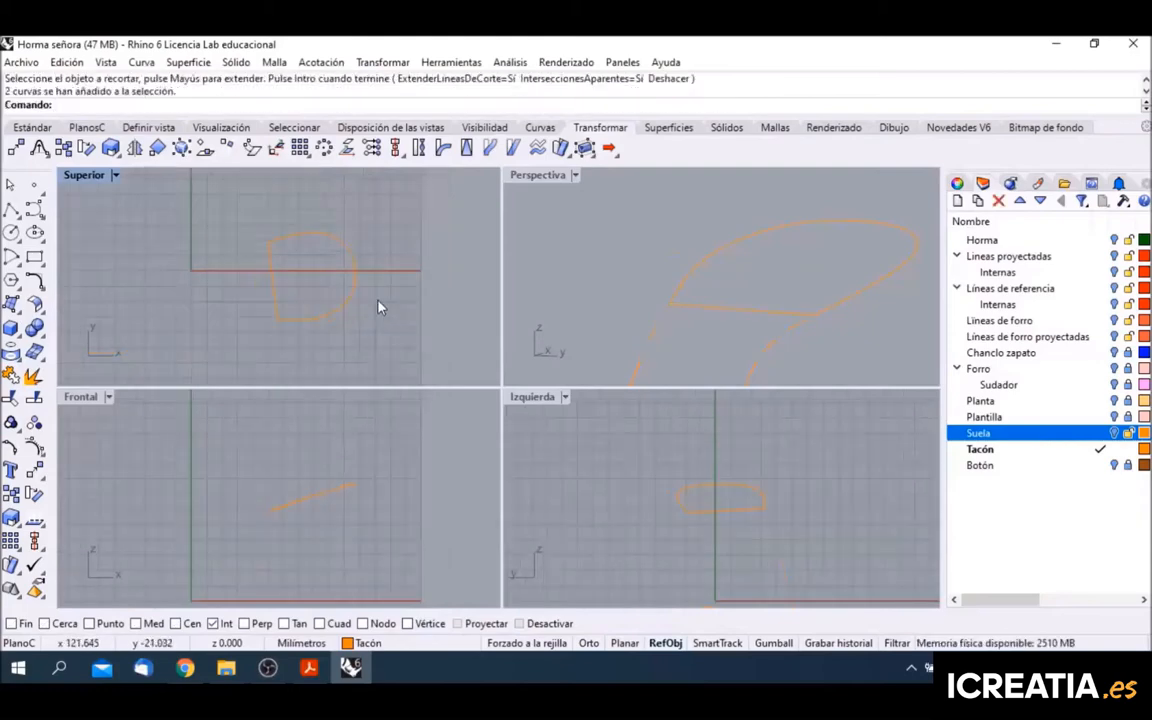
# Step: Project the heel outline and its straight front line onto the top construction plane, keeping the original curves
pyautogui.click(347, 148)
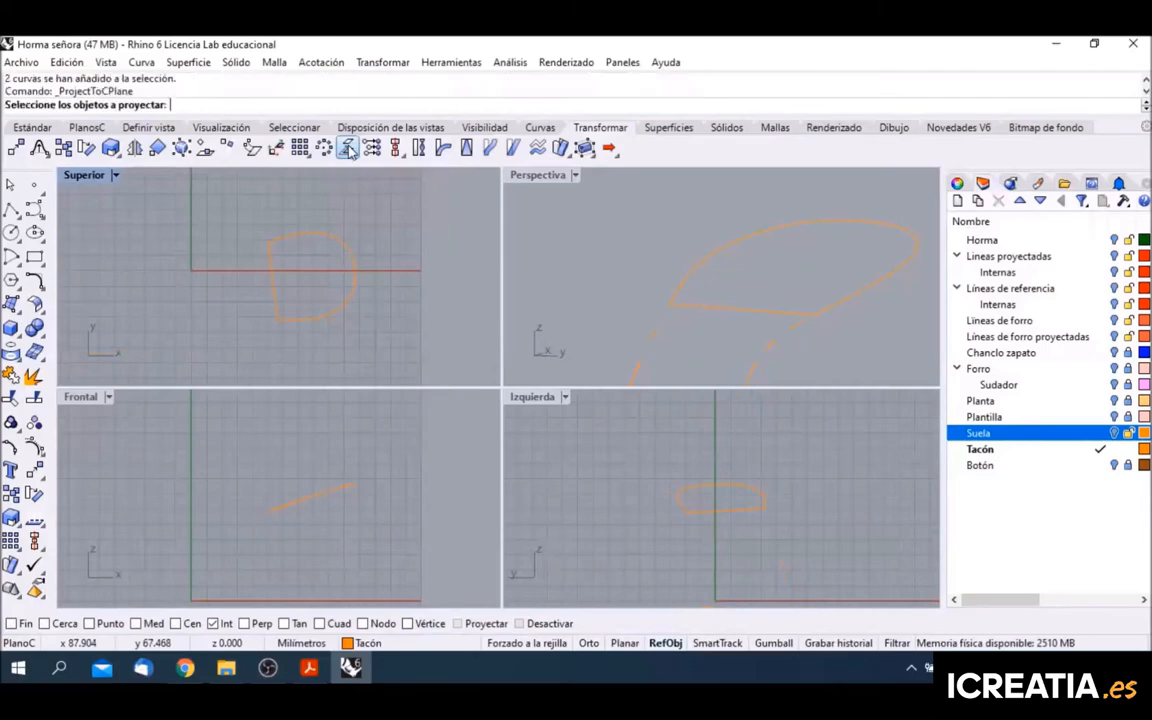
pyautogui.click(320, 240)
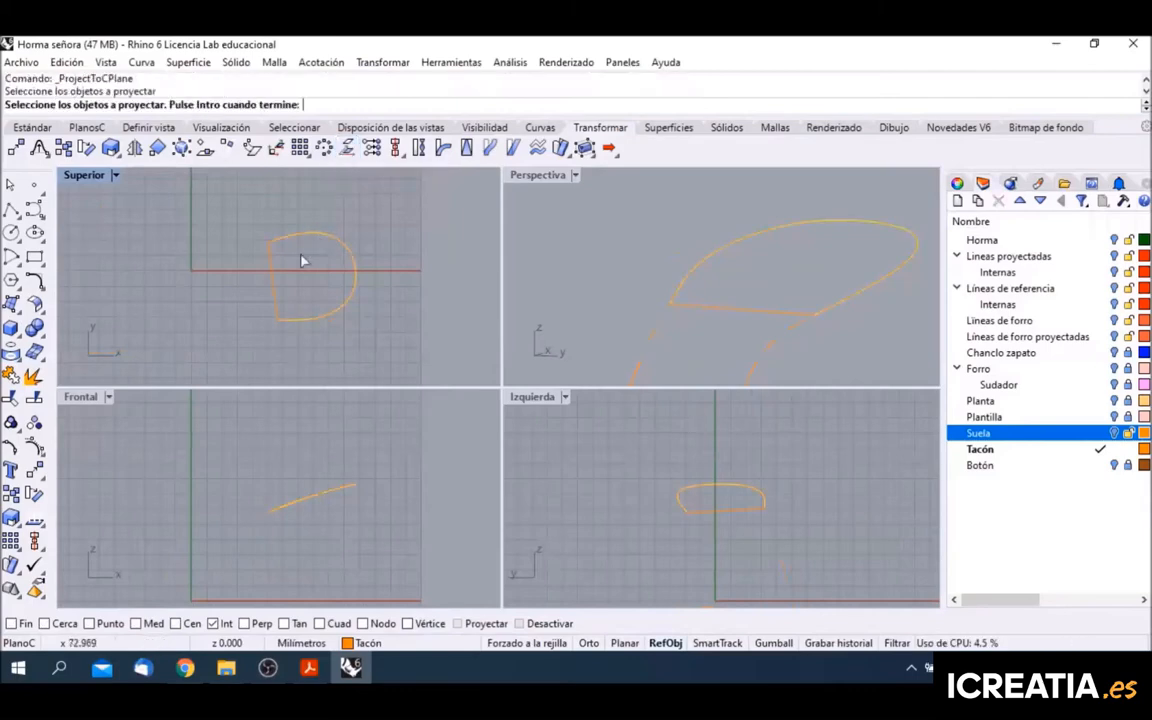
pyautogui.press('Return')
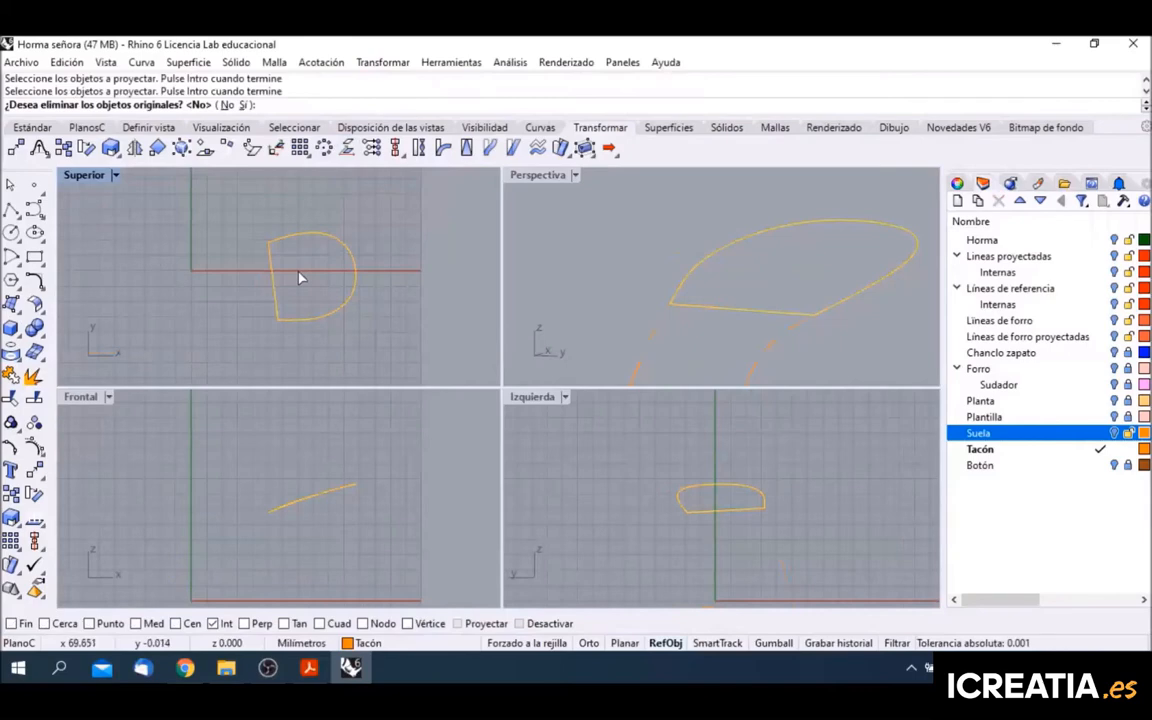
pyautogui.click(226, 105)
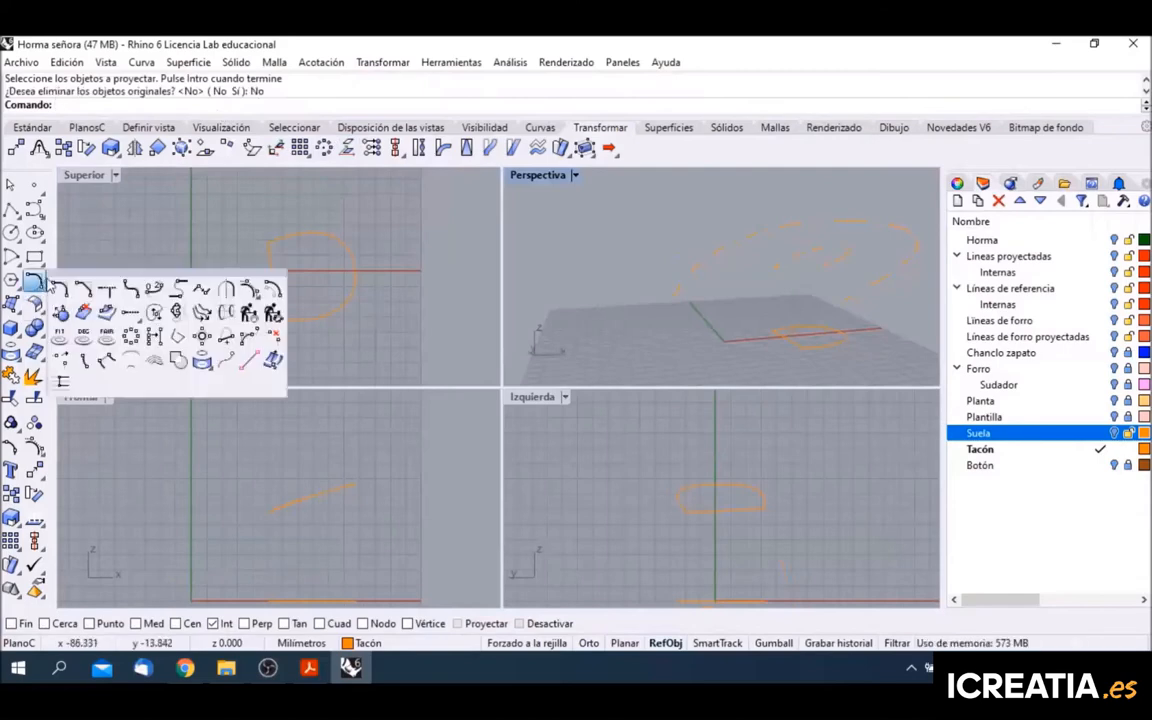
# Step: Undo the previous offset and offset the projected heel outline inward by a distance of about 17.73 mm picked in the top view
pyautogui.hotkey('ctrl', 'z')
pyautogui.rightClick(337, 254)
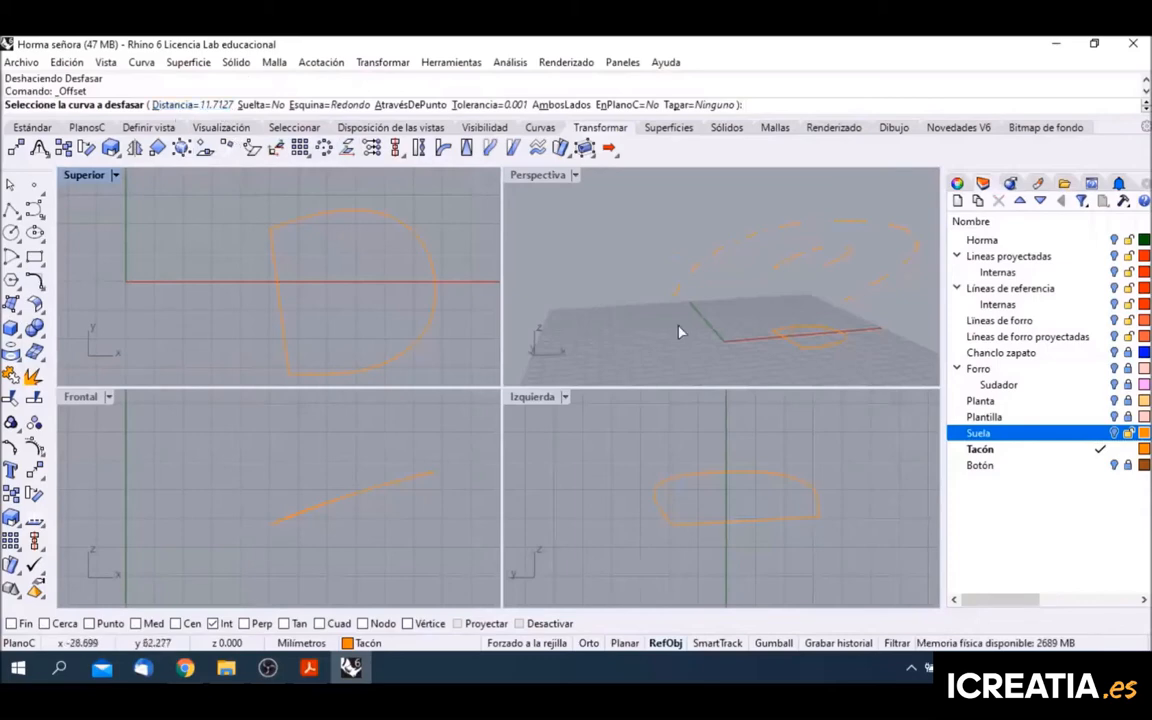
pyautogui.click(824, 346)
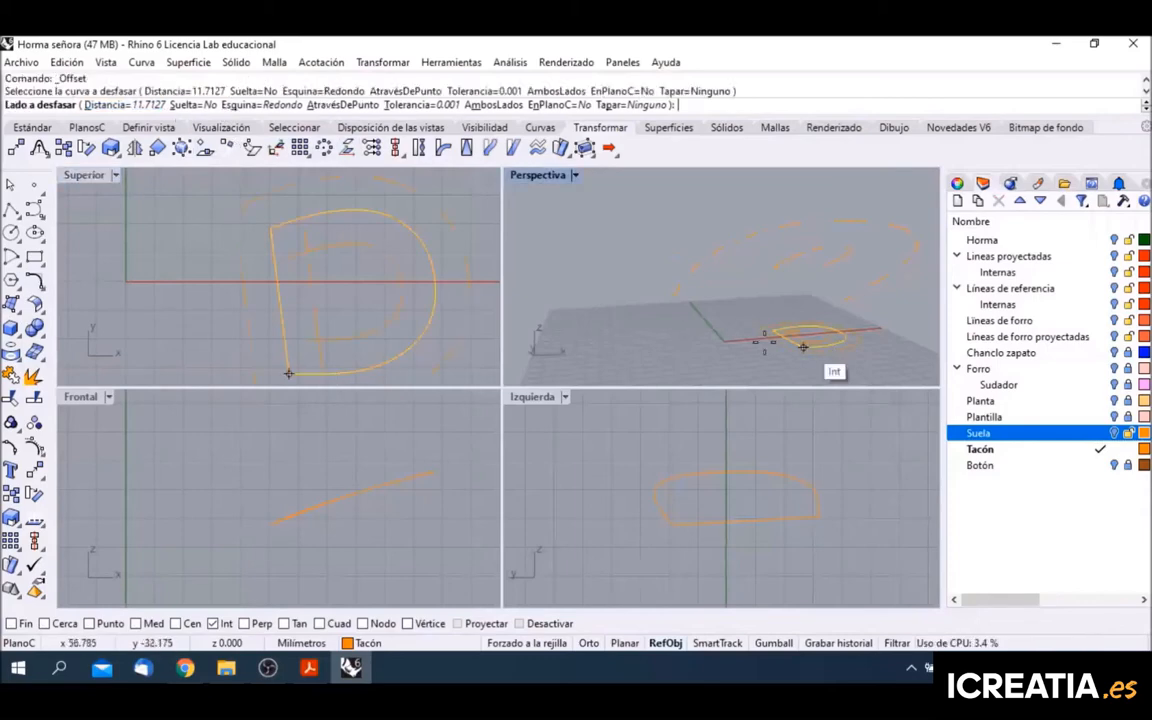
pyautogui.click(125, 104)
pyautogui.click(270, 228)
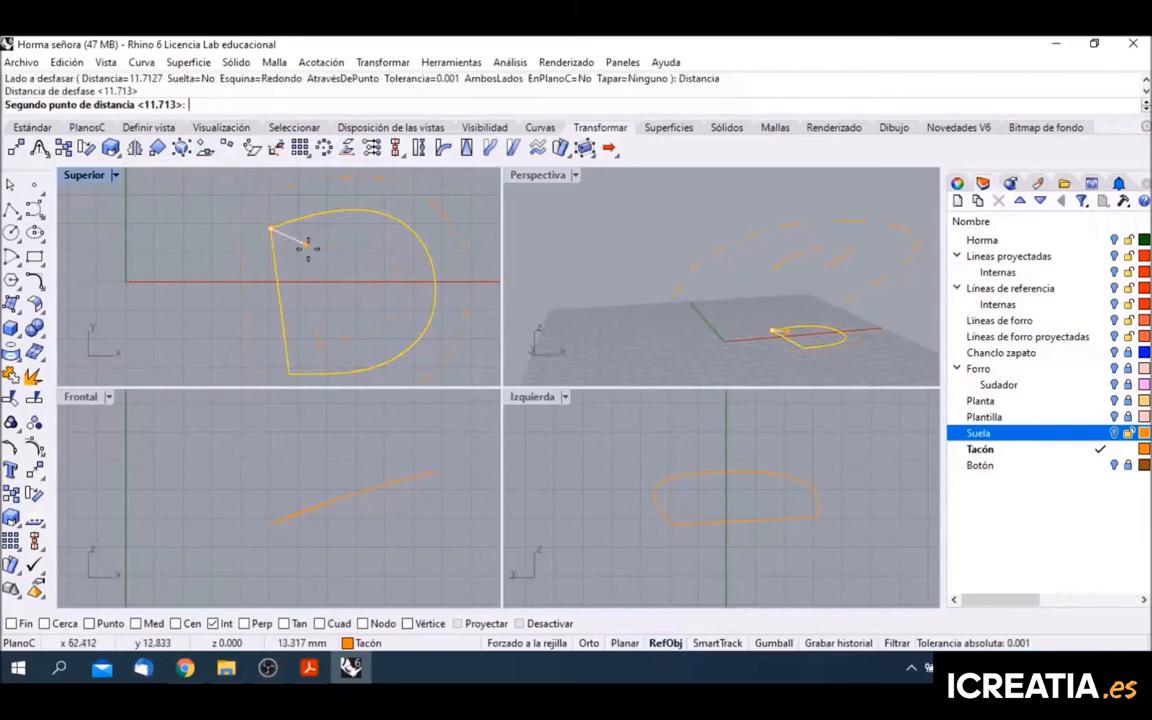
pyautogui.click(312, 257)
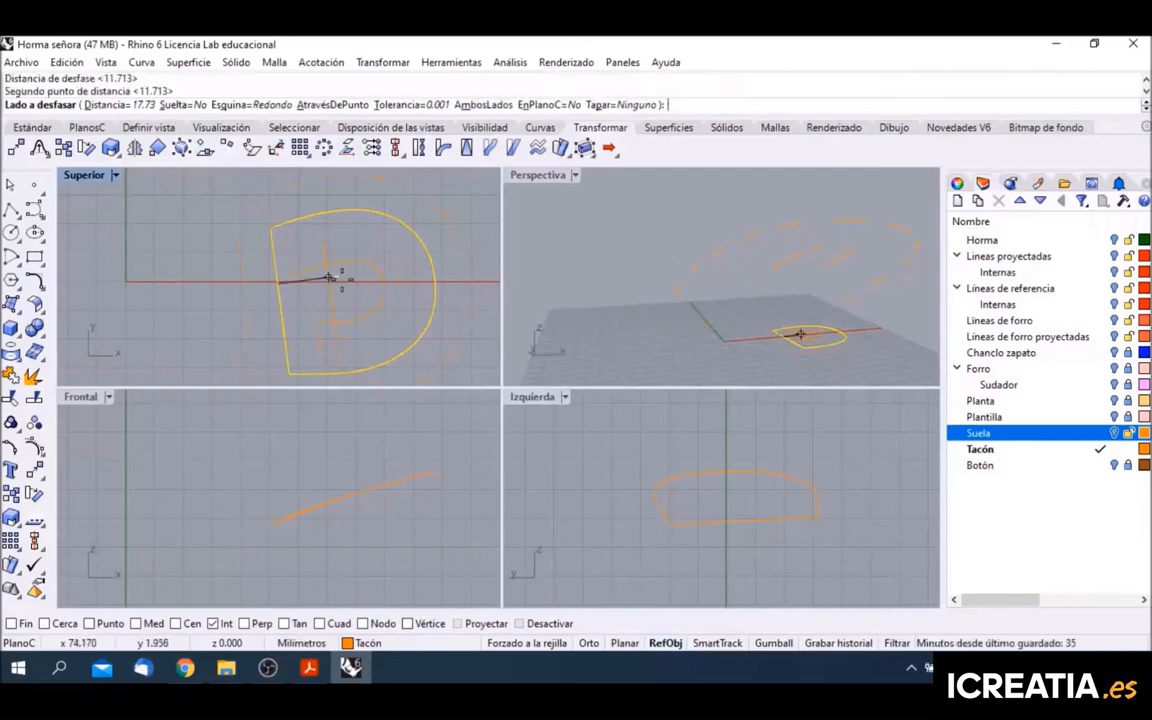
pyautogui.click(360, 285)
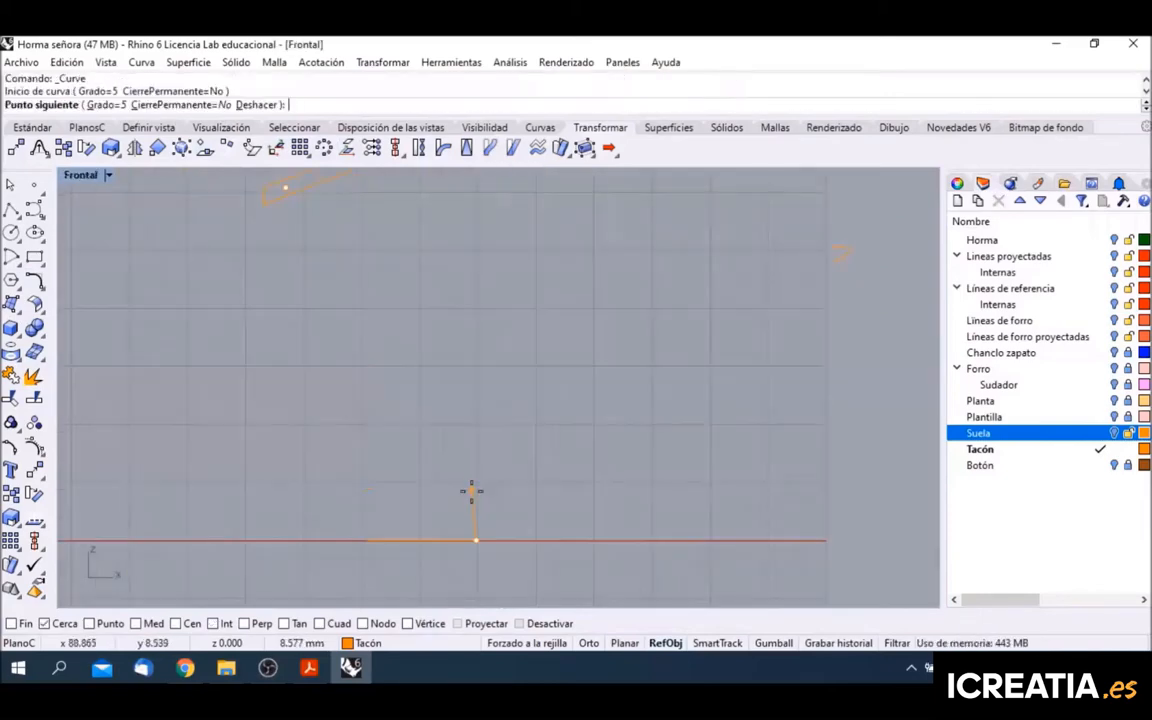
# Step: In the front view, draw a degree 5 control-point curve from the rear of the ground outline up to the sole's rear heel point
pyautogui.click(469, 485)
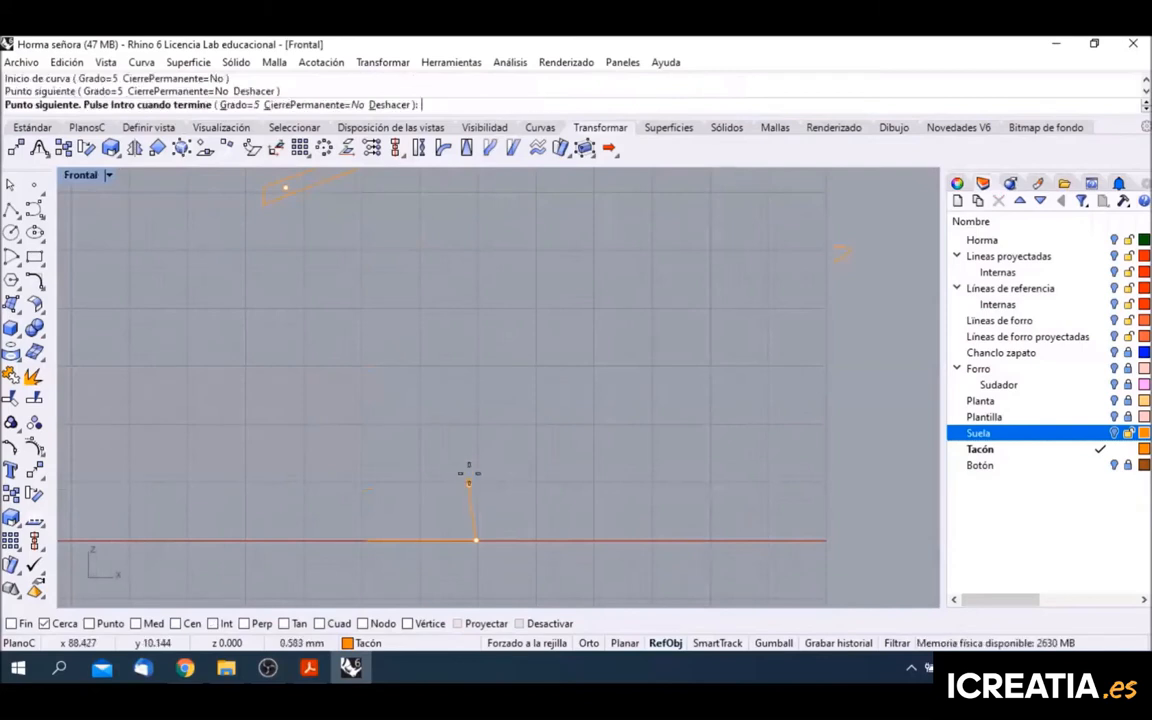
pyautogui.click(463, 403)
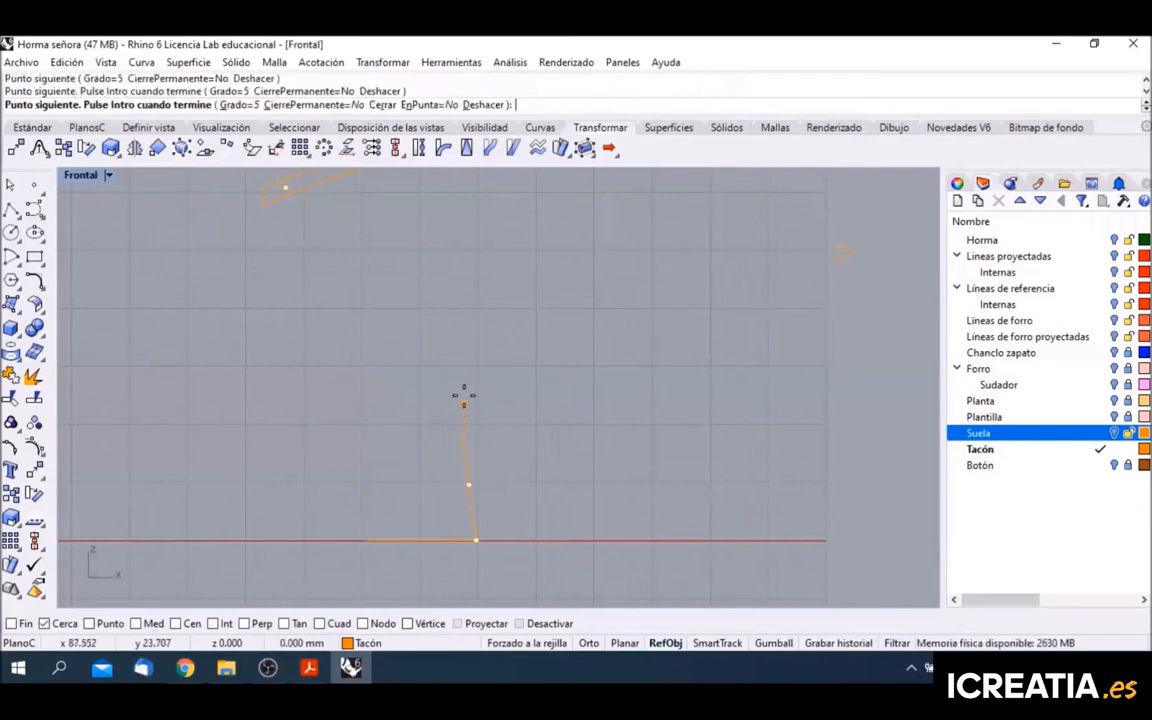
pyautogui.click(469, 281)
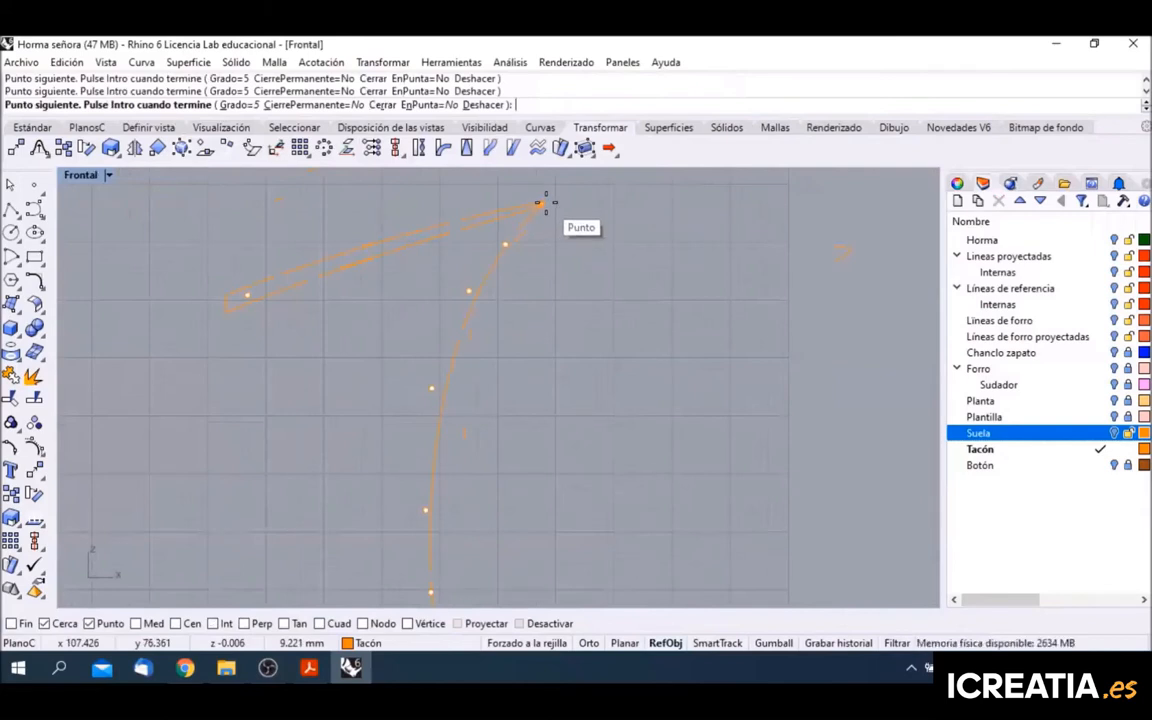
pyautogui.click(545, 203)
pyautogui.rightClick(606, 230)
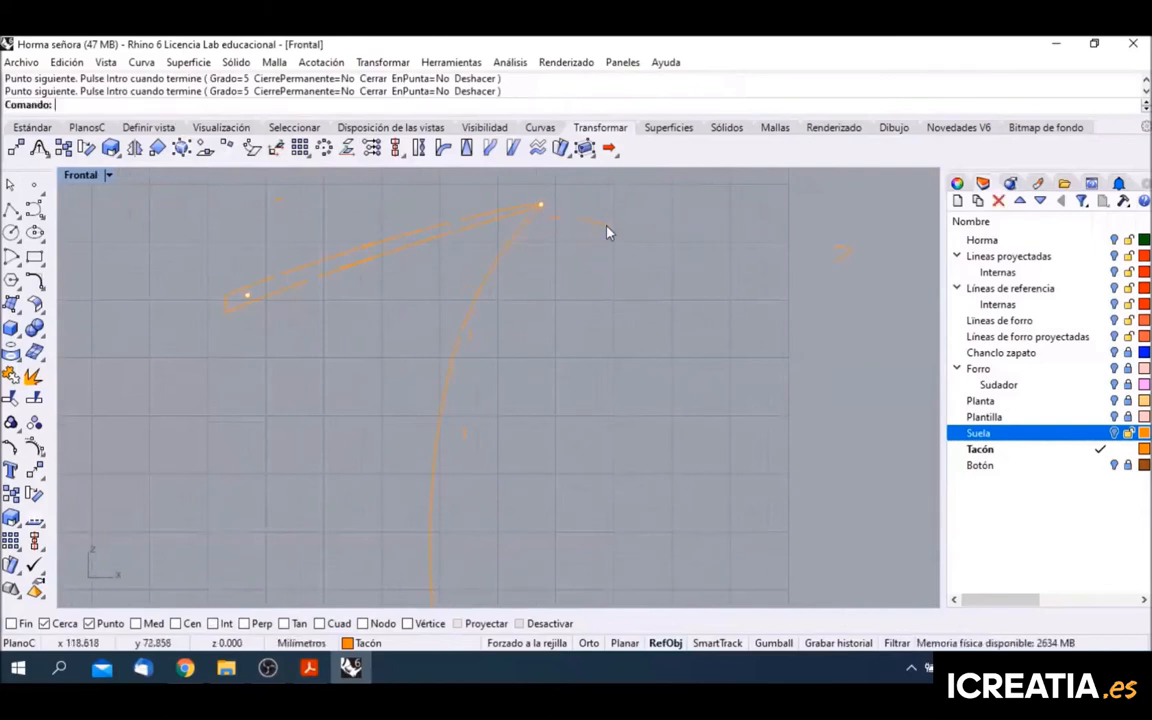
# Step: Reshape the rear heel profile in the front view by moving its control points to deepen the concave curve
pyautogui.scroll(-3, 558, 267)
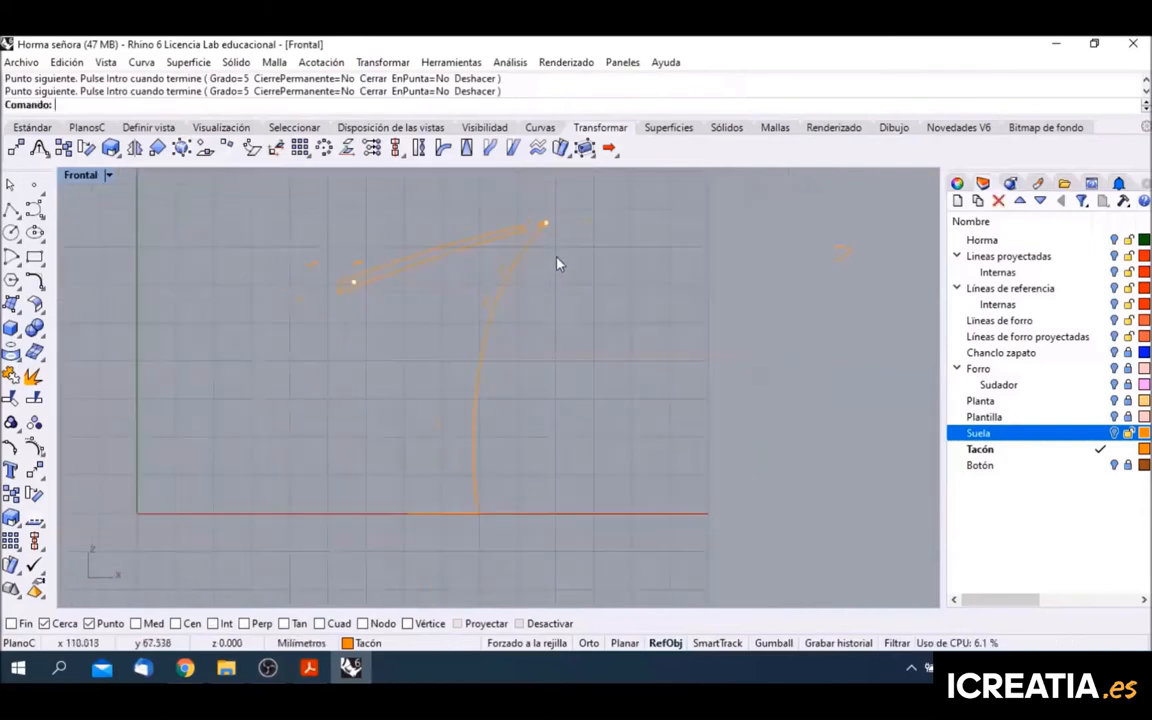
pyautogui.click(500, 318)
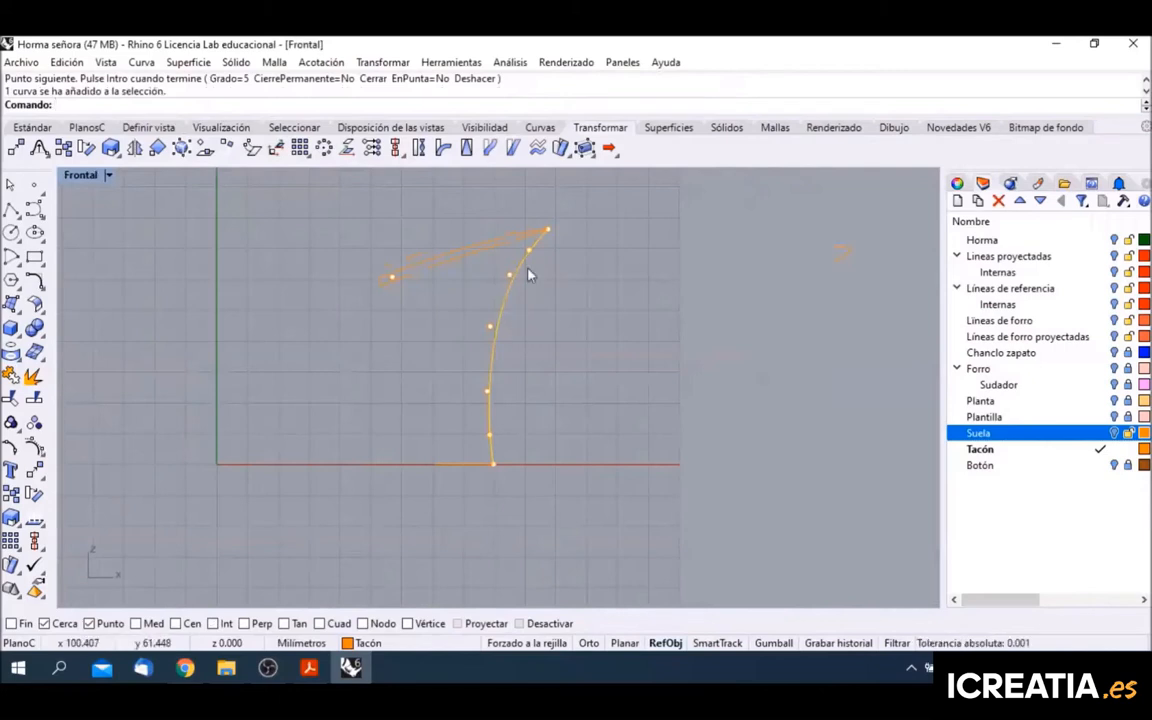
pyautogui.scroll(2, 534, 260)
pyautogui.moveTo(528, 248); pyautogui.dragTo(430, 387)
pyautogui.moveTo(445, 392); pyautogui.dragTo(445, 392)
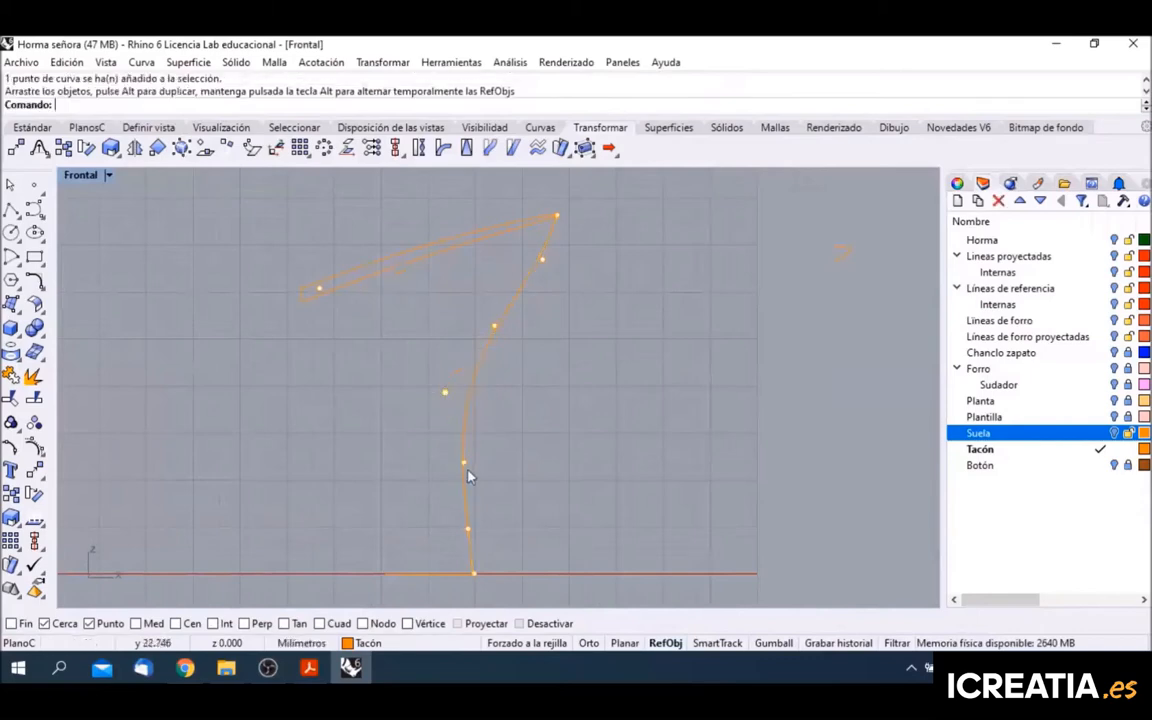
pyautogui.moveTo(462, 468); pyautogui.dragTo(463, 535)
pyautogui.scroll(5, 467, 538)
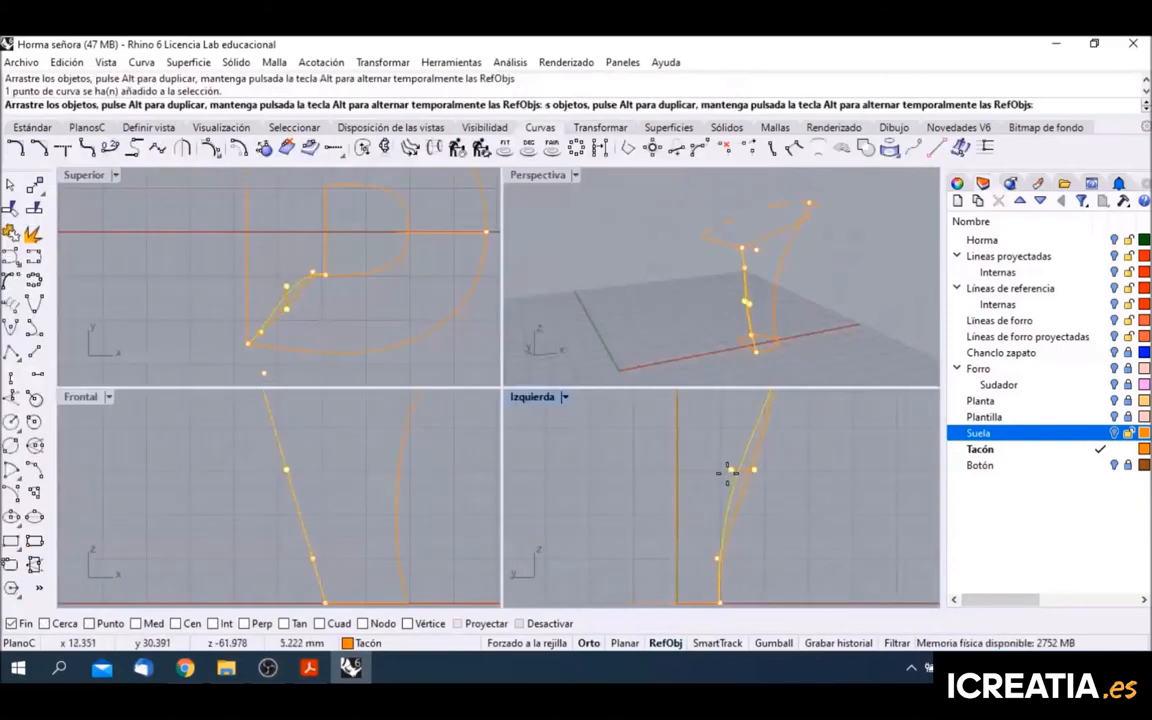
# Step: In the left view, move the side curve's middle and upper control points inward toward the heel's centre line
pyautogui.moveTo(728, 471); pyautogui.dragTo(713, 473)
pyautogui.scroll(-2, 758, 489)
pyautogui.moveTo(773, 484); pyautogui.dragTo(770, 527, button='right')
pyautogui.moveTo(769, 445); pyautogui.dragTo(746, 455)
pyautogui.scroll(-2, 750, 470)
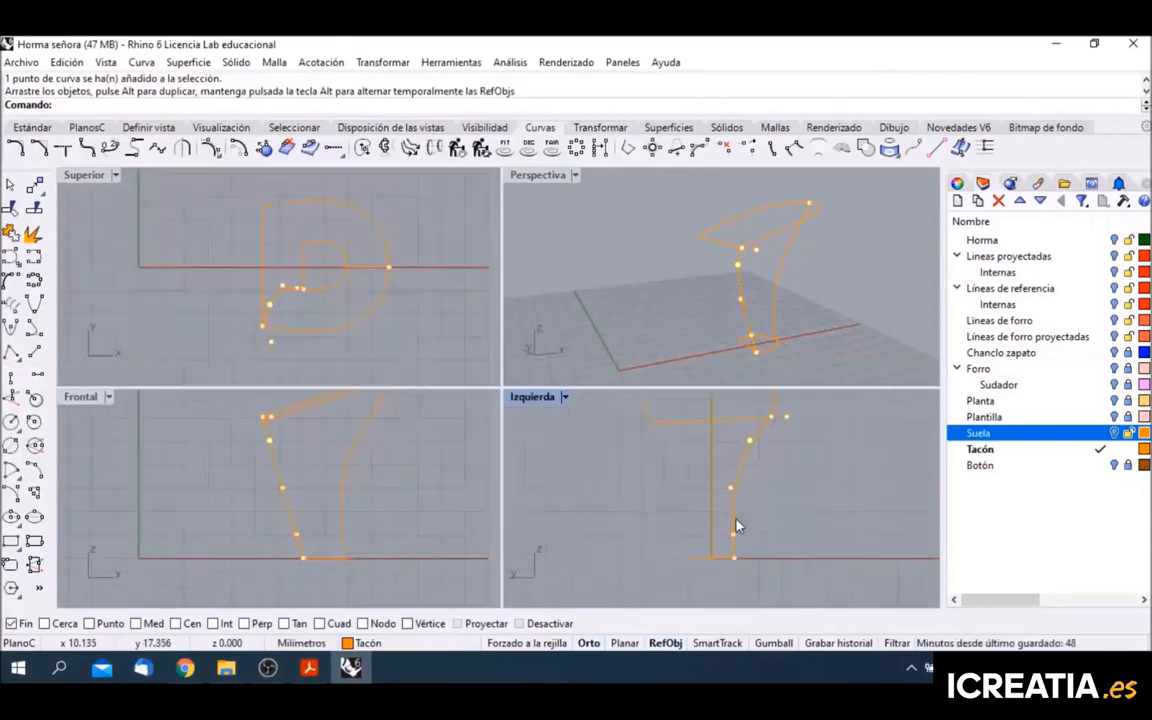
# Step: In the front view, move the side curve's control points toward the rear profile to narrow the heel's waist
pyautogui.scroll(2, 738, 535)
pyautogui.click(305, 540)
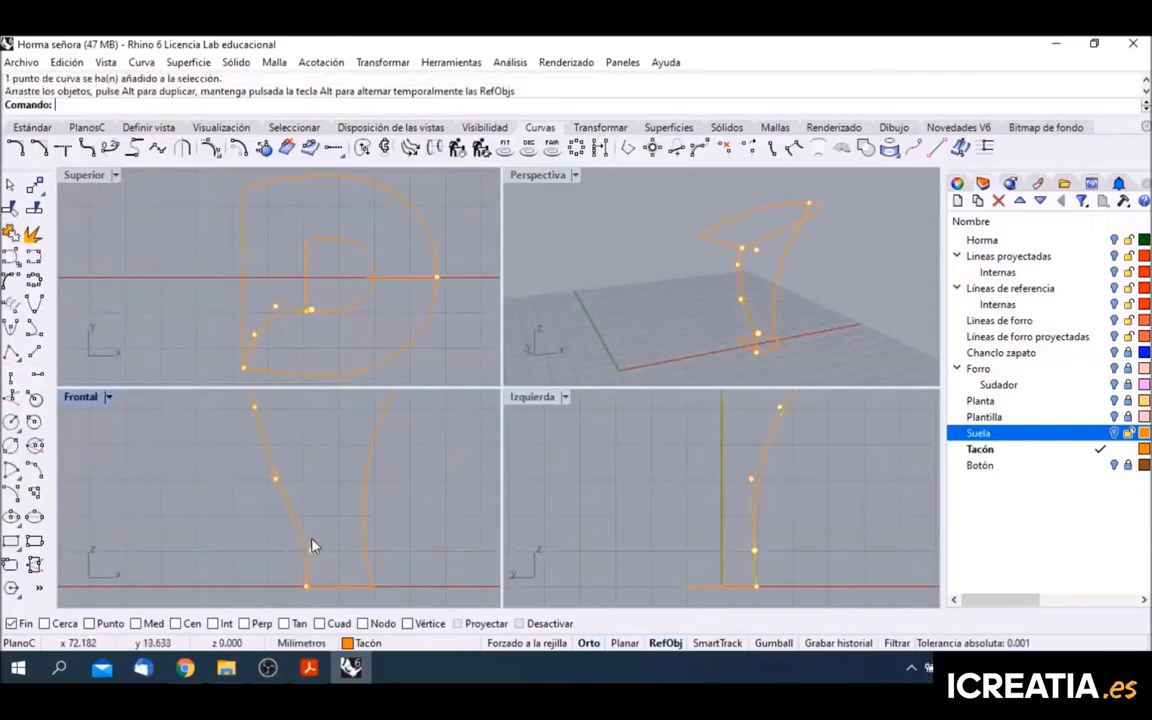
pyautogui.moveTo(278, 481); pyautogui.dragTo(316, 476)
pyautogui.scroll(-5, 316, 460)
pyautogui.moveTo(317, 455); pyautogui.dragTo(314, 479, button='right')
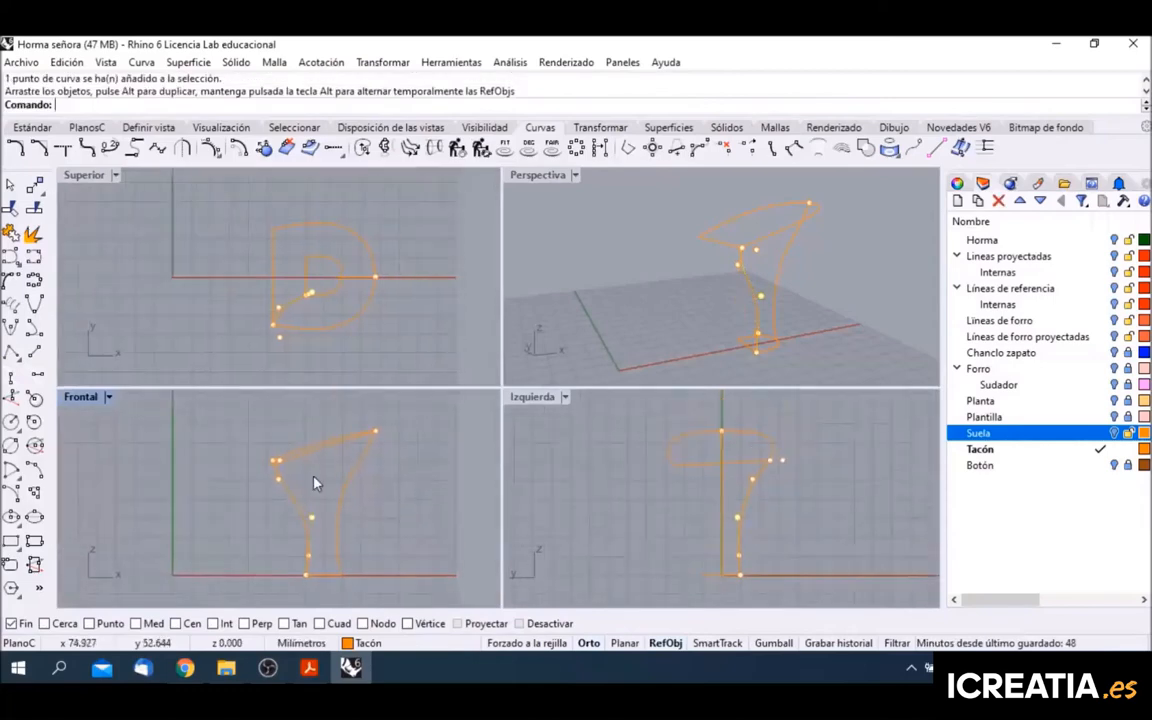
pyautogui.scroll(5, 284, 477)
pyautogui.moveTo(265, 482); pyautogui.dragTo(319, 452)
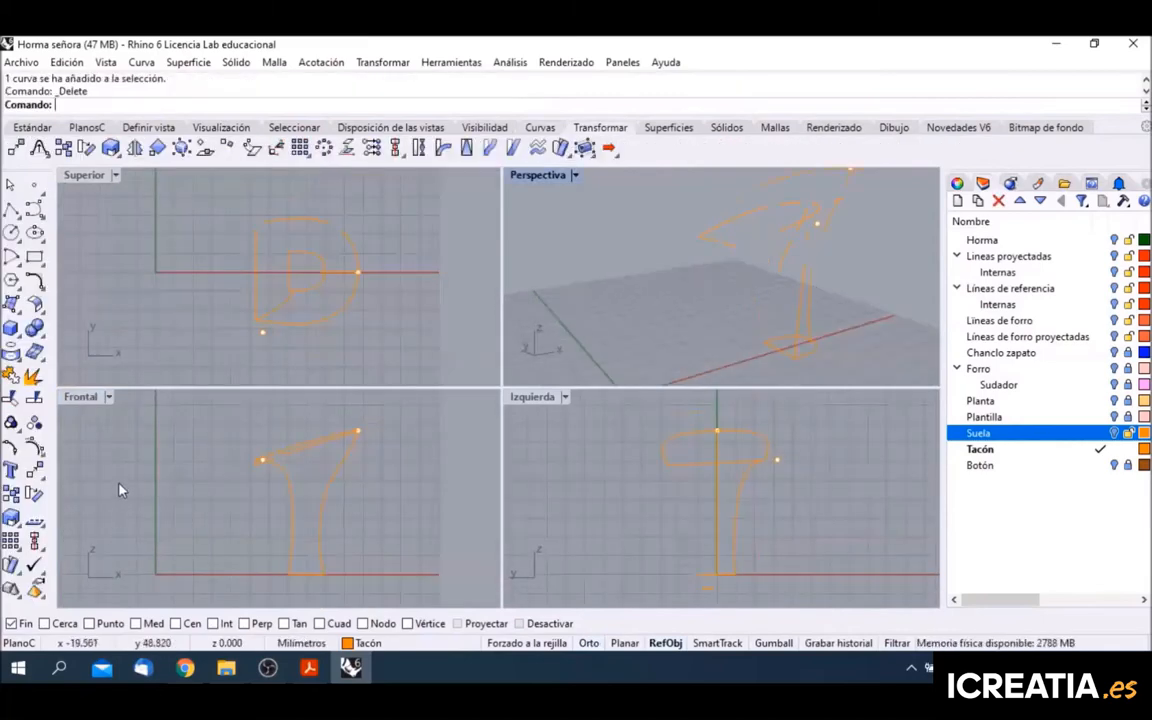
# Step: Mirror a copy of the side curve in the left view about the vertical line through the rear profile's ground end
pyautogui.click(42, 479)
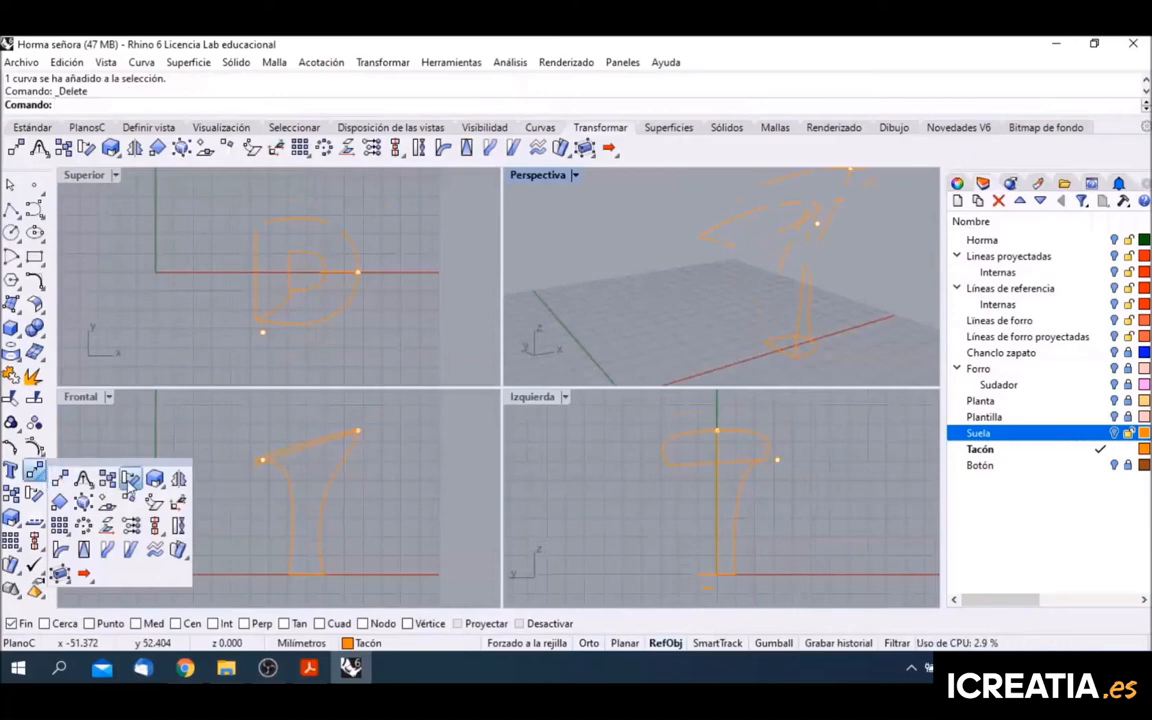
pyautogui.click(178, 479)
pyautogui.click(808, 505)
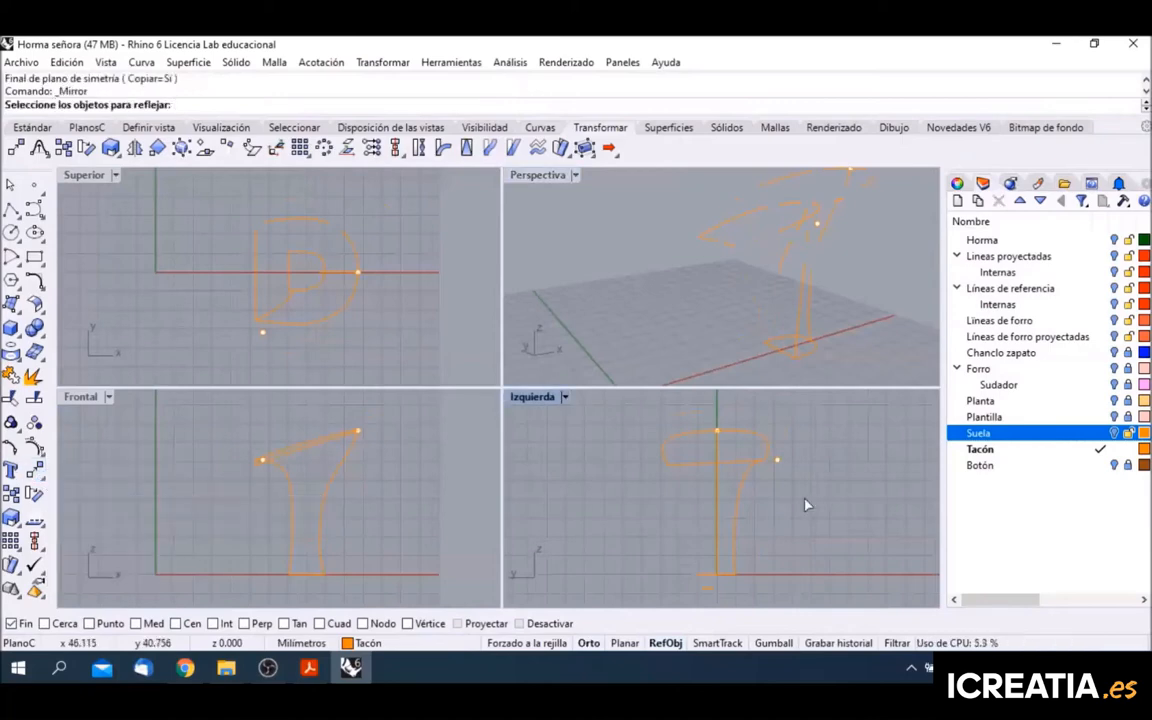
pyautogui.click(736, 513)
pyautogui.press('Return')
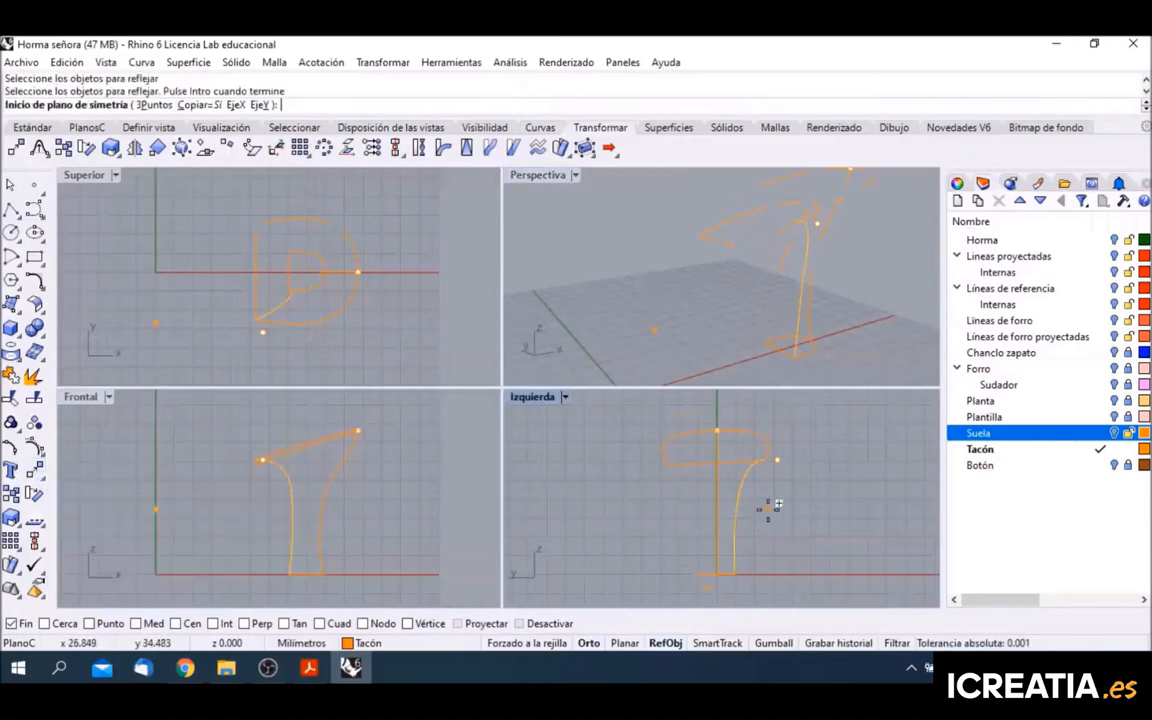
pyautogui.doubleClick(535, 396)
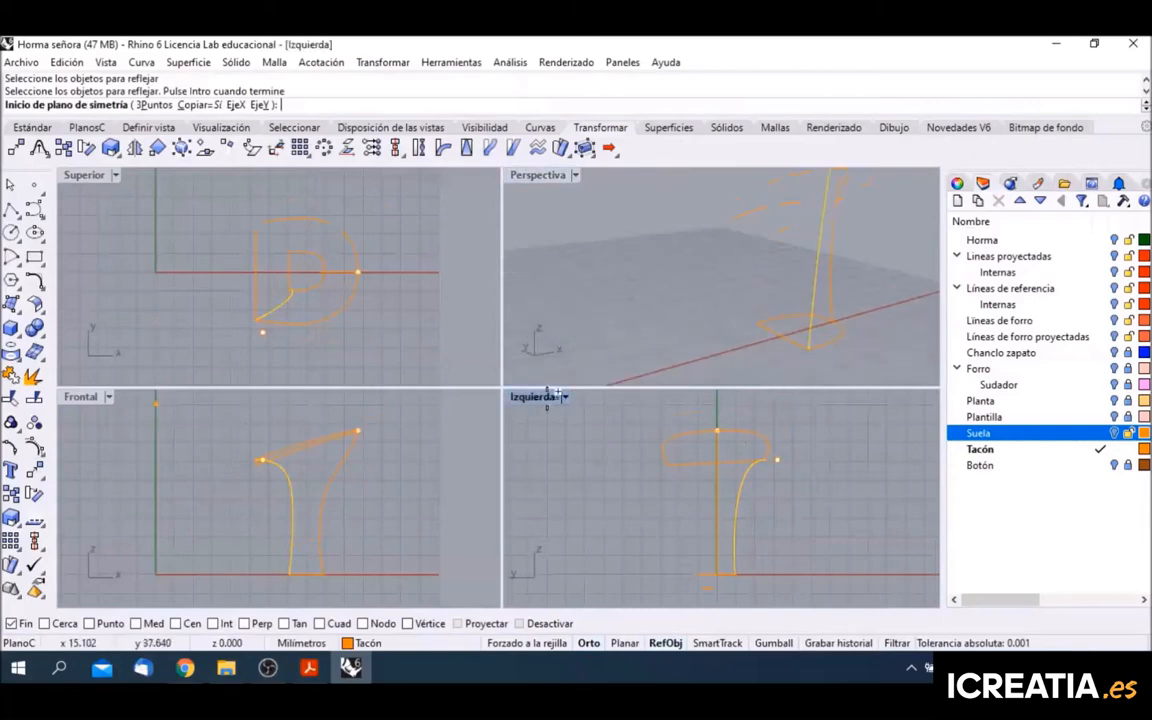
pyautogui.scroll(3, 481, 519)
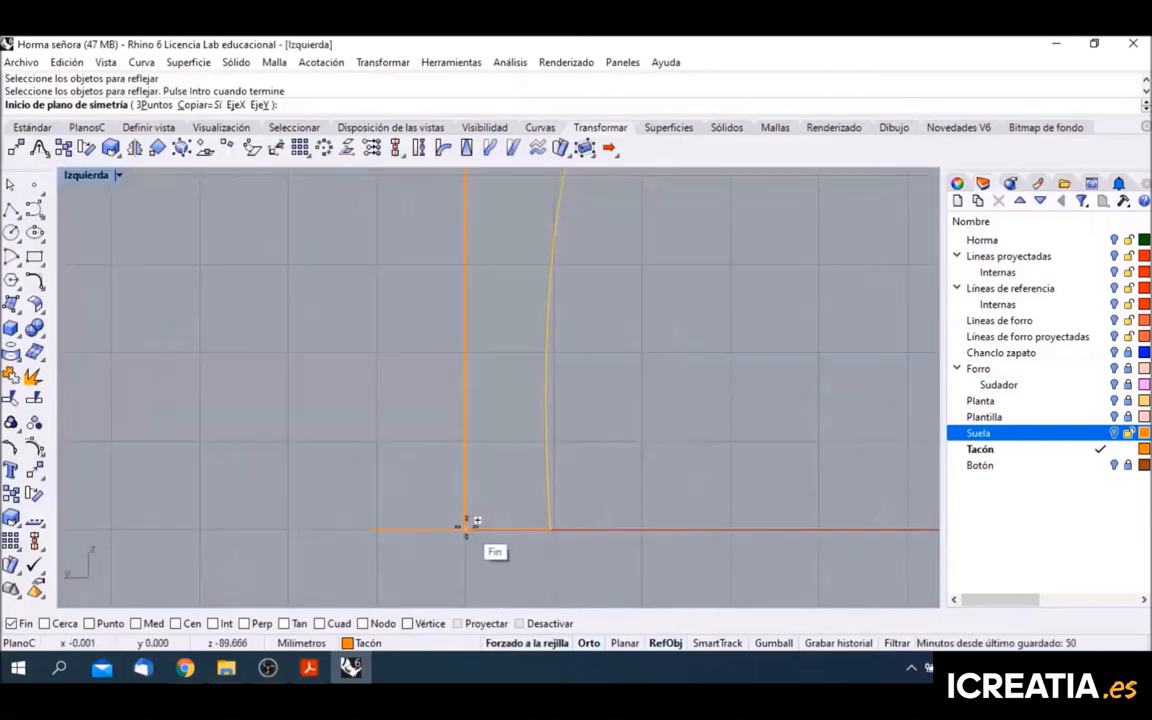
pyautogui.click(477, 521)
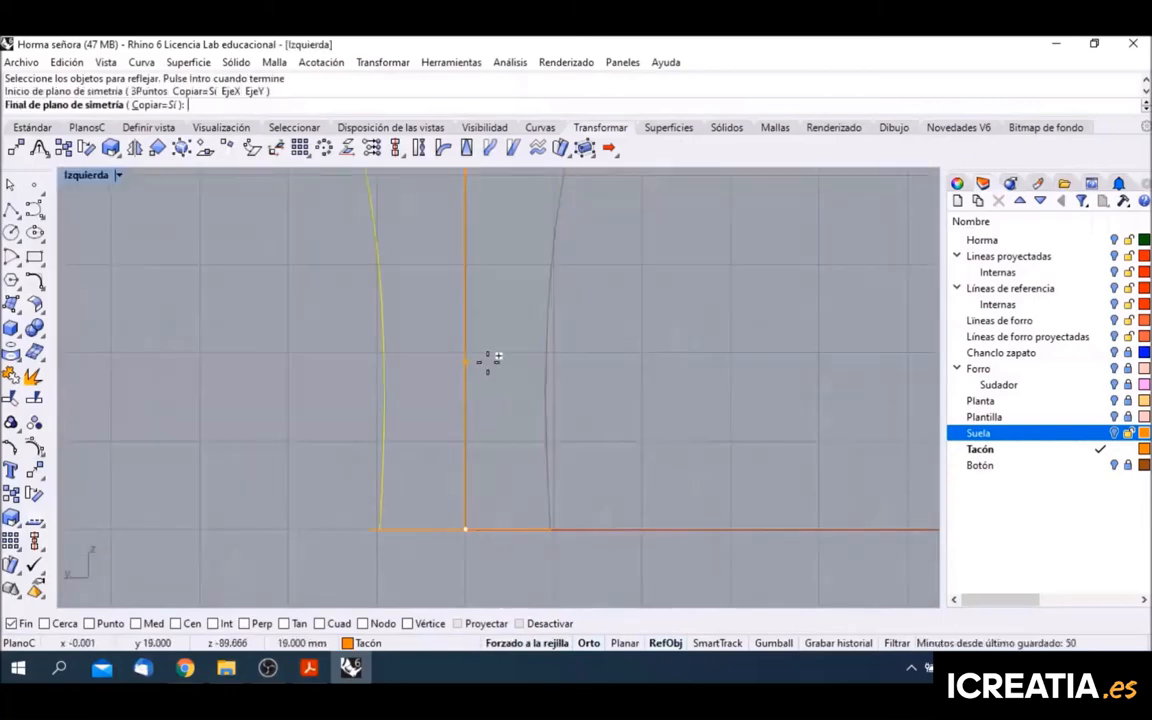
pyautogui.click(481, 262)
pyautogui.scroll(-3, 482, 430)
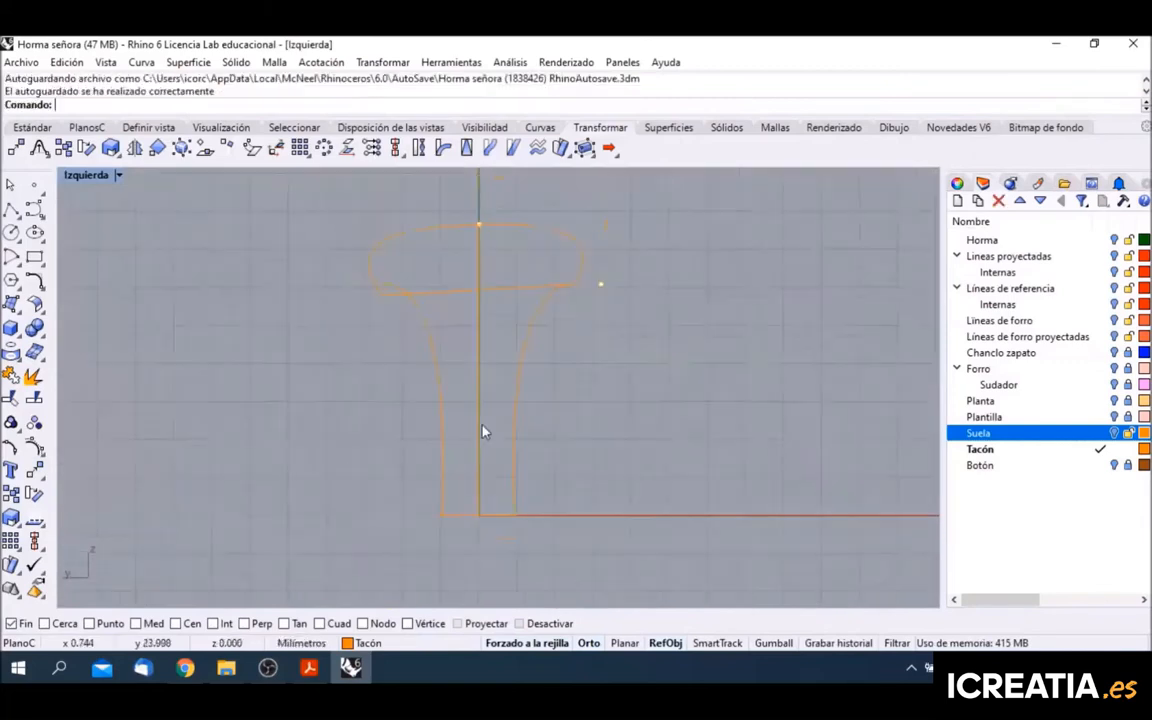
# Step: Orient the mirrored side curve with copying and 3D scaling in perspective, using its lower and upper ends as the two reference points
pyautogui.click(439, 370)
pyautogui.hotkey('ctrl', 'm')
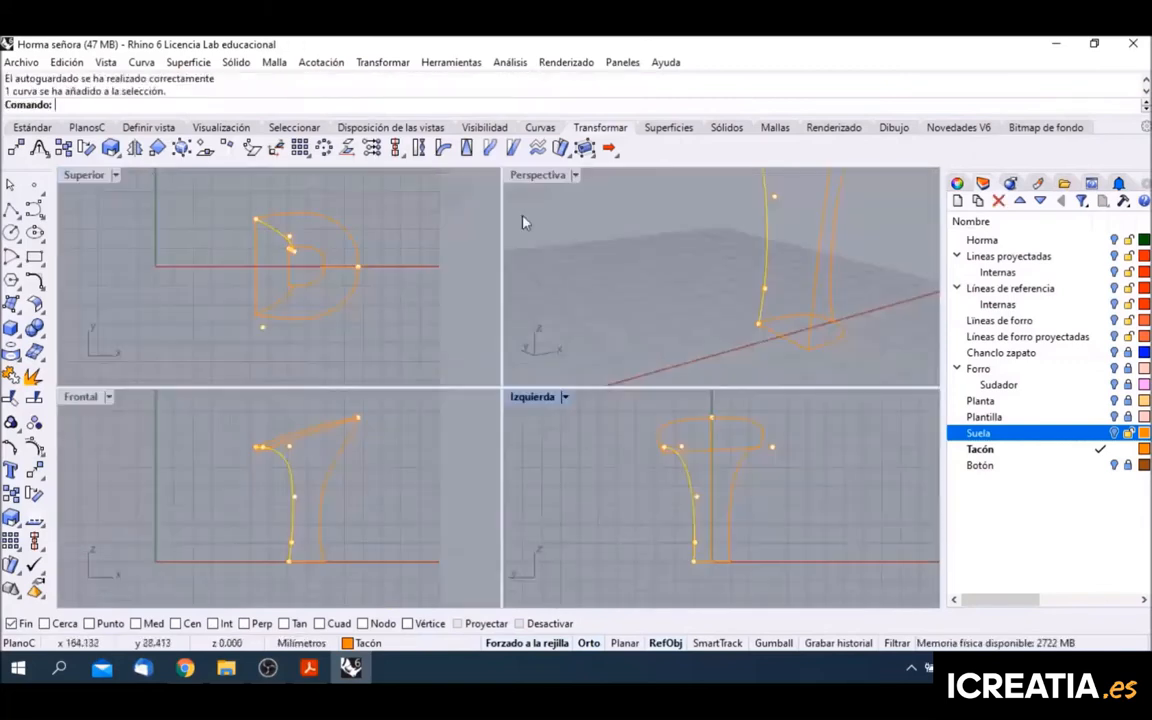
pyautogui.click(540, 176)
pyautogui.doubleClick(546, 180)
pyautogui.moveTo(643, 414); pyautogui.dragTo(652, 360, button='right')
pyautogui.click(546, 383)
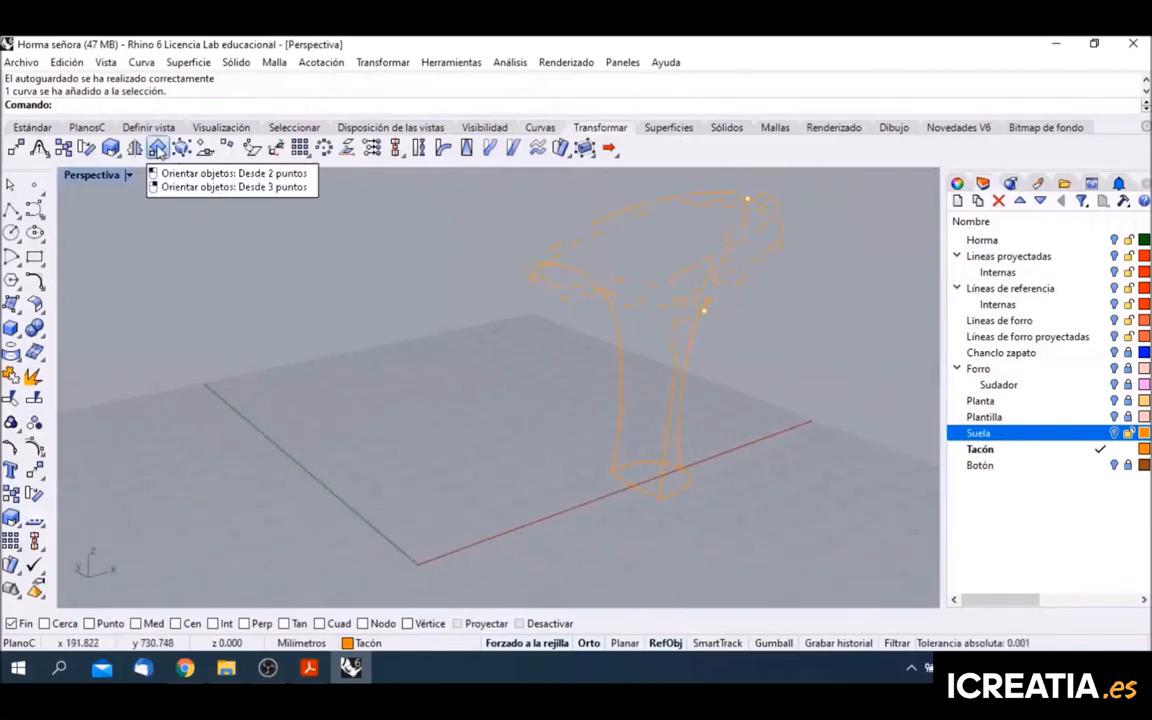
pyautogui.click(157, 148)
pyautogui.click(620, 378)
pyautogui.press('Return')
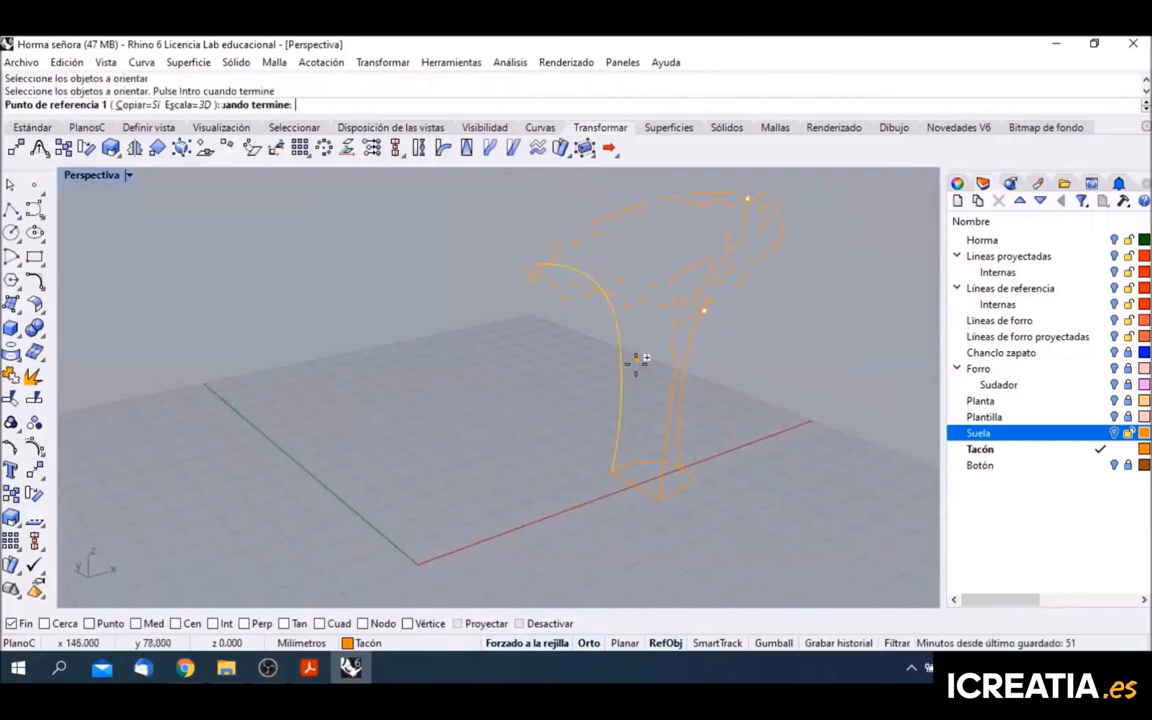
pyautogui.scroll(6, 613, 475)
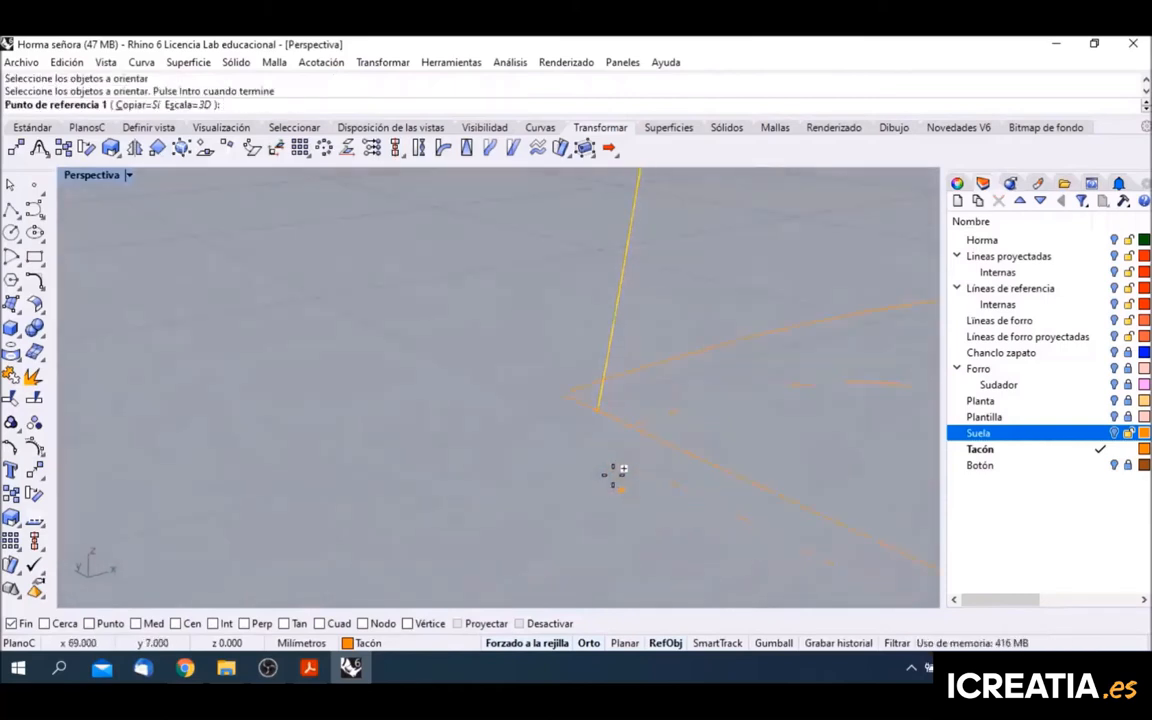
pyautogui.click(598, 408)
pyautogui.scroll(-5, 610, 480)
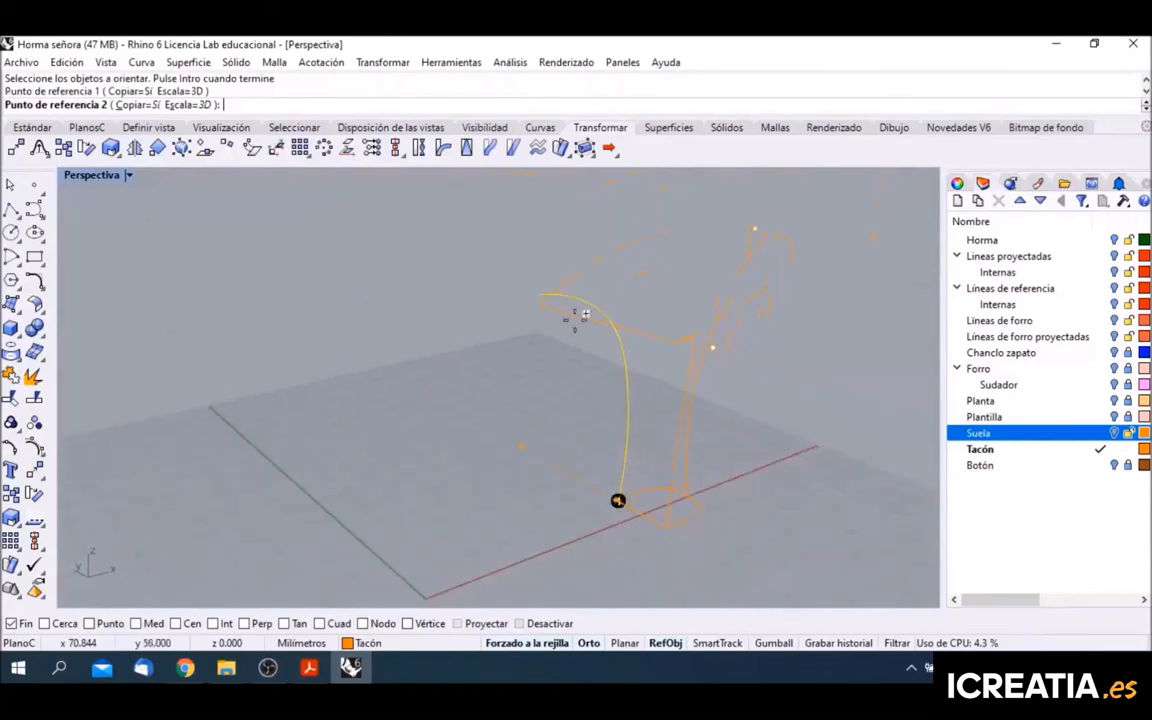
pyautogui.scroll(5, 560, 300)
pyautogui.click(527, 295)
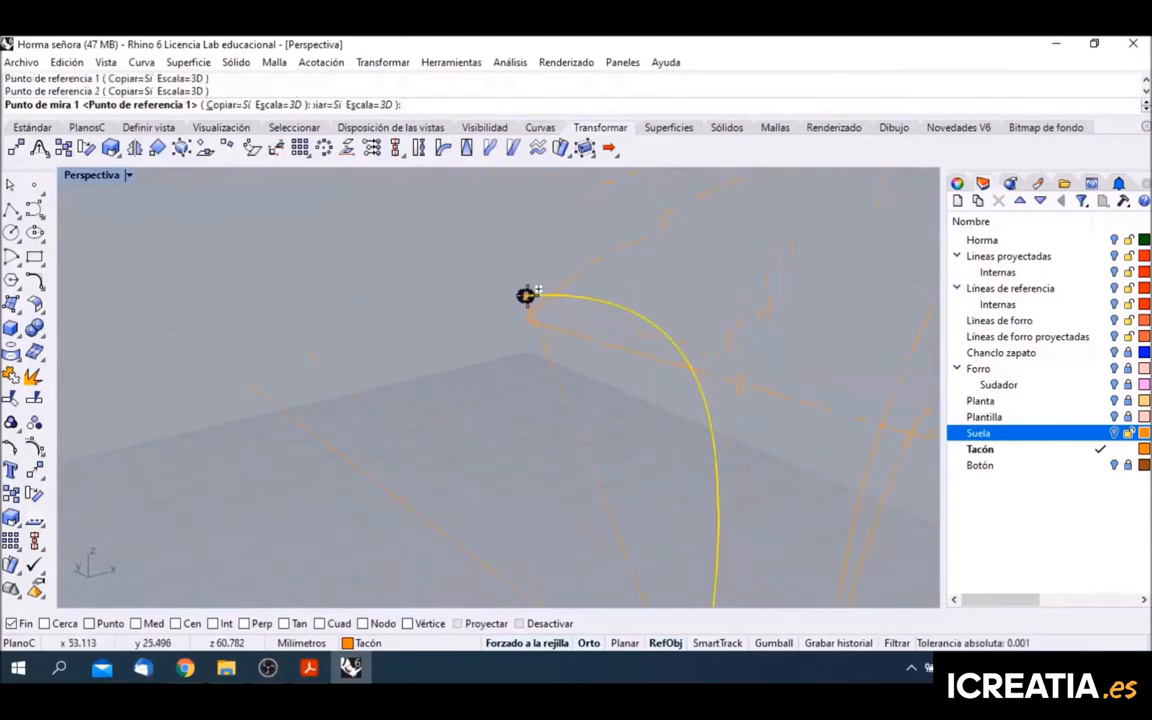
# Step: Place the oriented copy with its lower end on the inner ground outline's corner and its upper end on the heel outline's front corner
pyautogui.scroll(-5, 595, 420)
pyautogui.scroll(5, 615, 465)
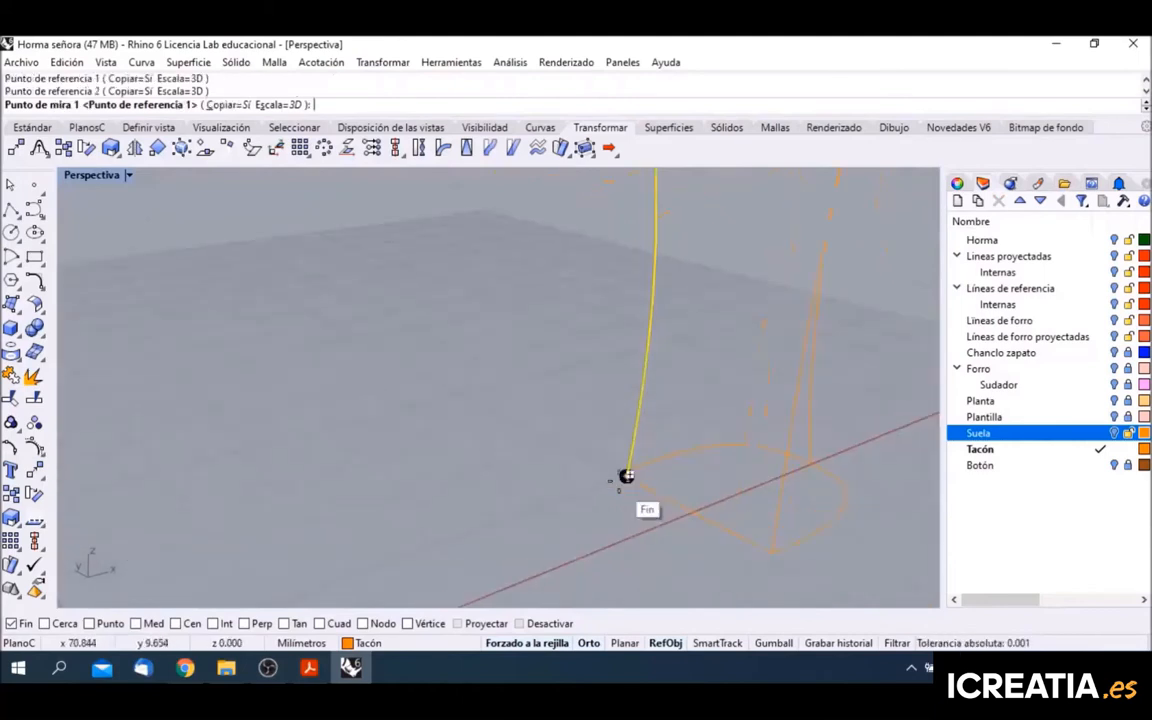
pyautogui.scroll(6, 620, 480)
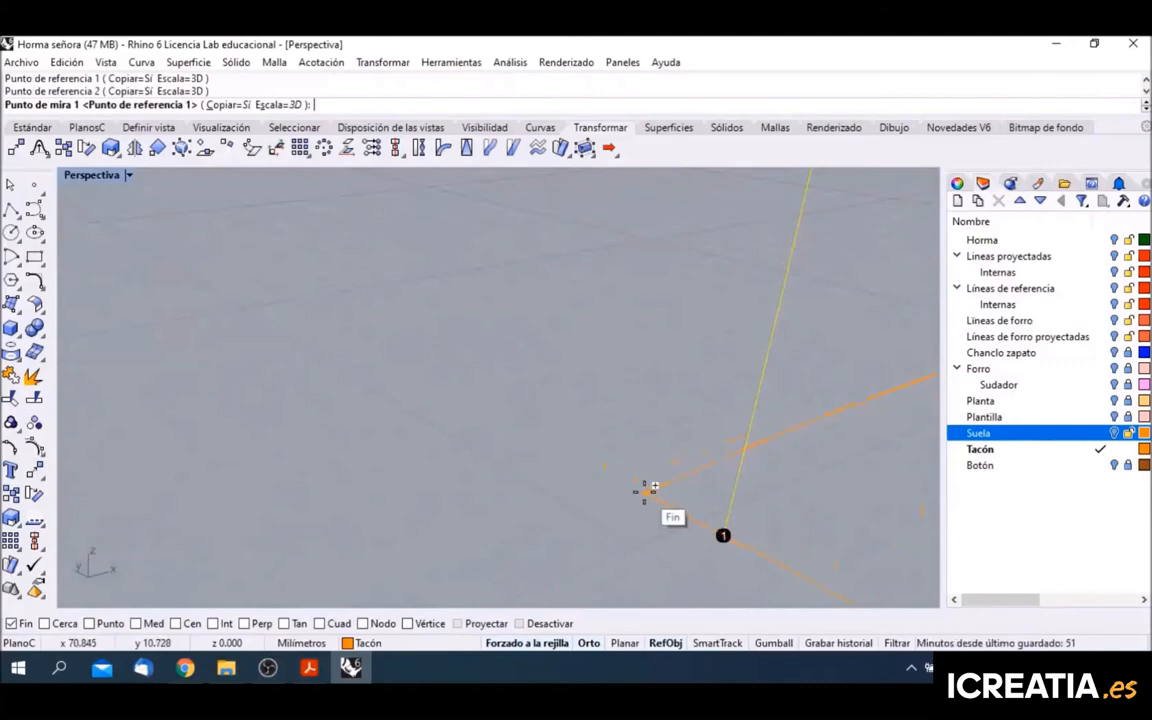
pyautogui.click(648, 489)
pyautogui.scroll(-8, 633, 373)
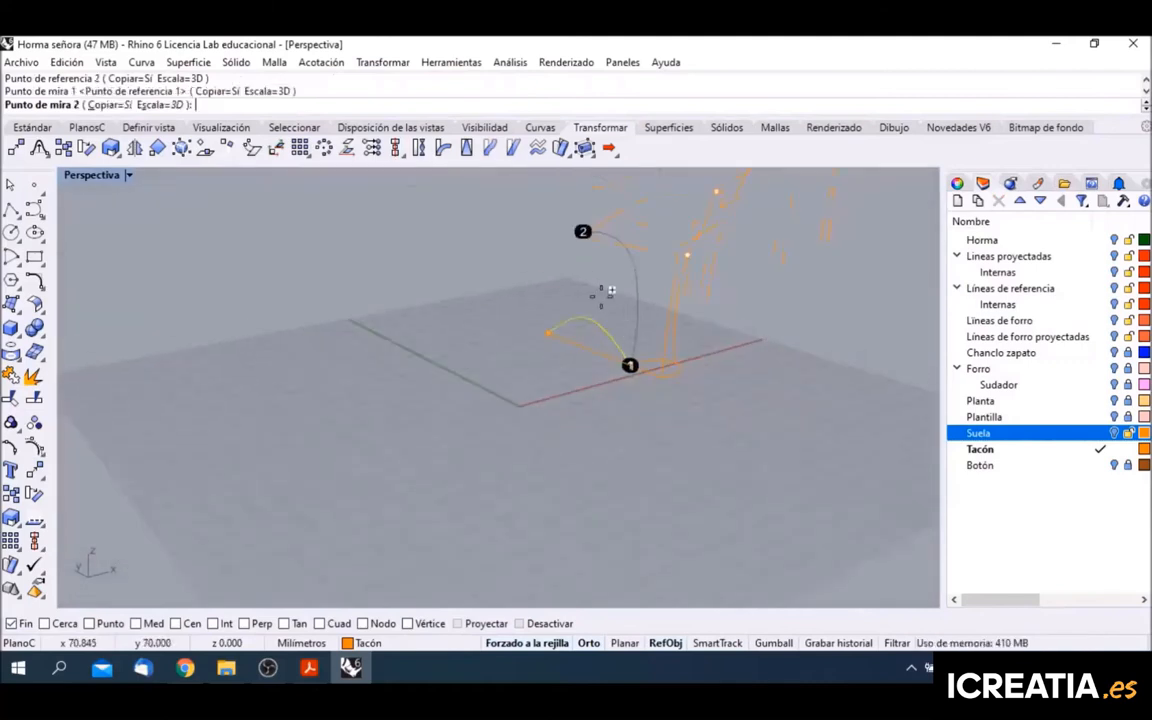
pyautogui.scroll(6, 585, 238)
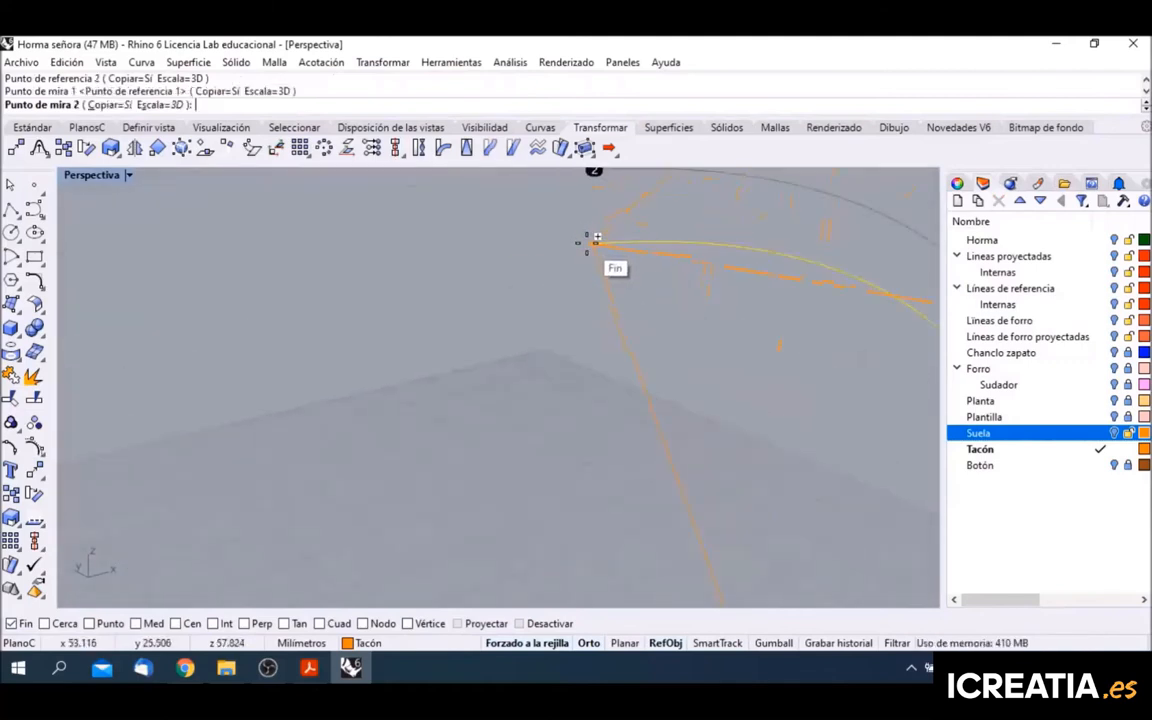
pyautogui.click(591, 240)
pyautogui.scroll(-5, 512, 360)
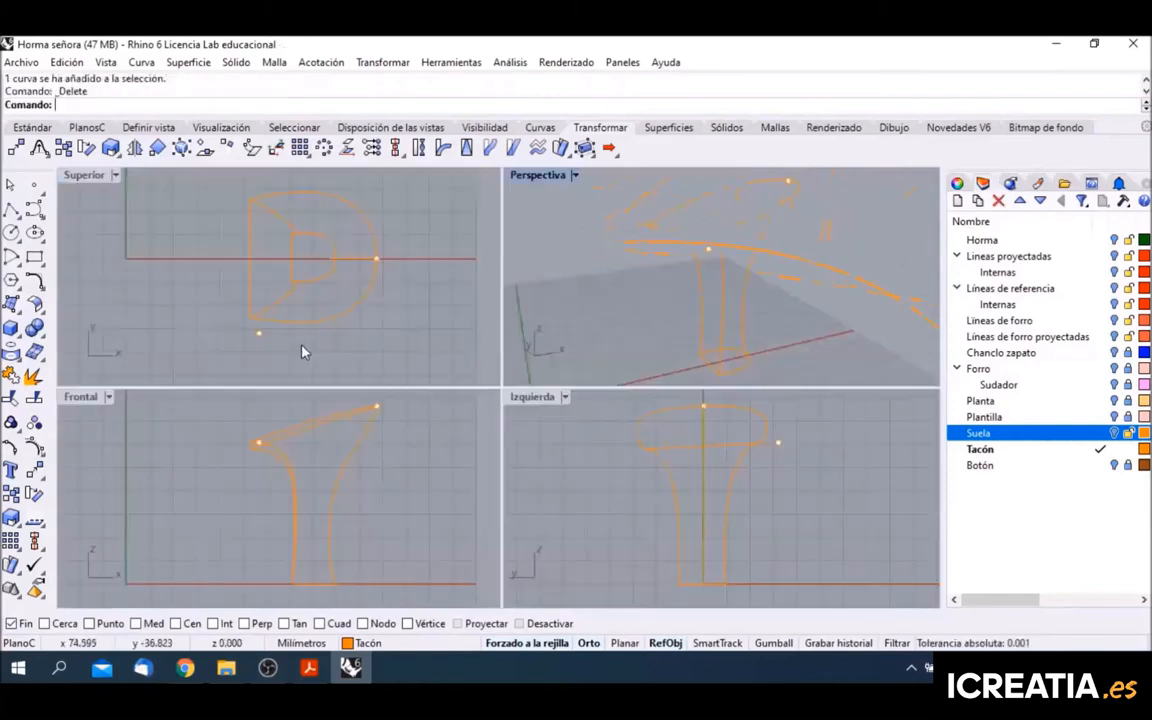
# Step: Create a network surface from the ground outline, the heel's upper outline, the rear profile and both side curves, with position matching on all edges
pyautogui.click(12, 305)
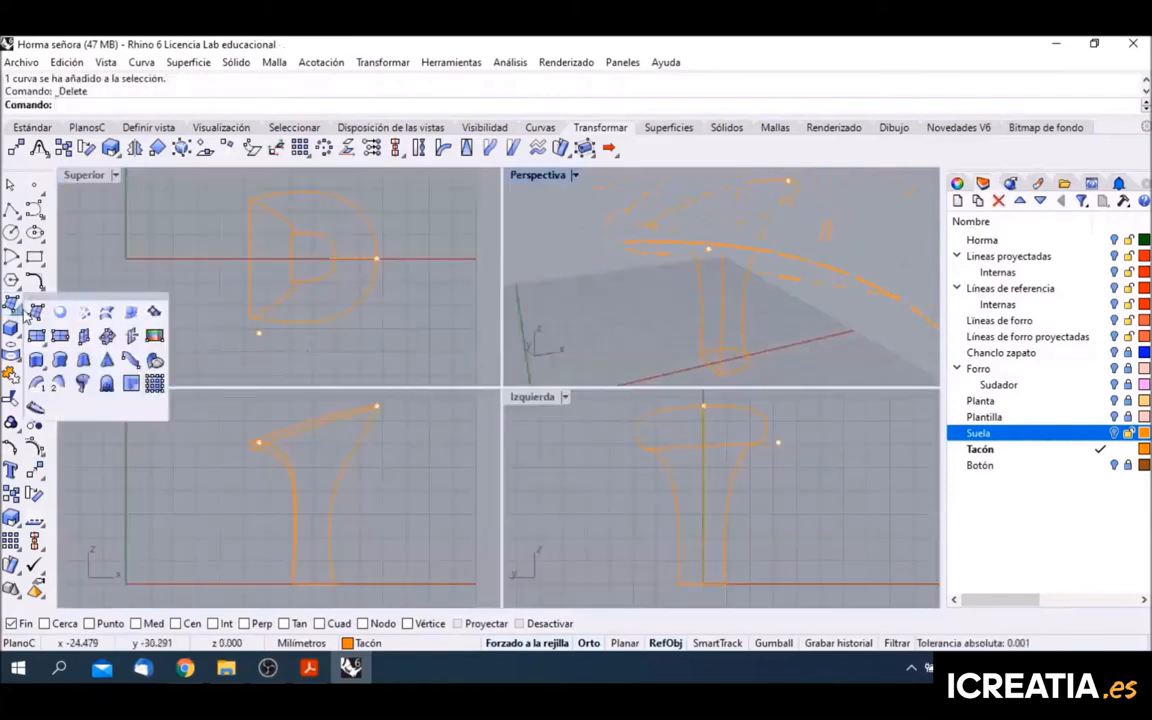
pyautogui.click(84, 314)
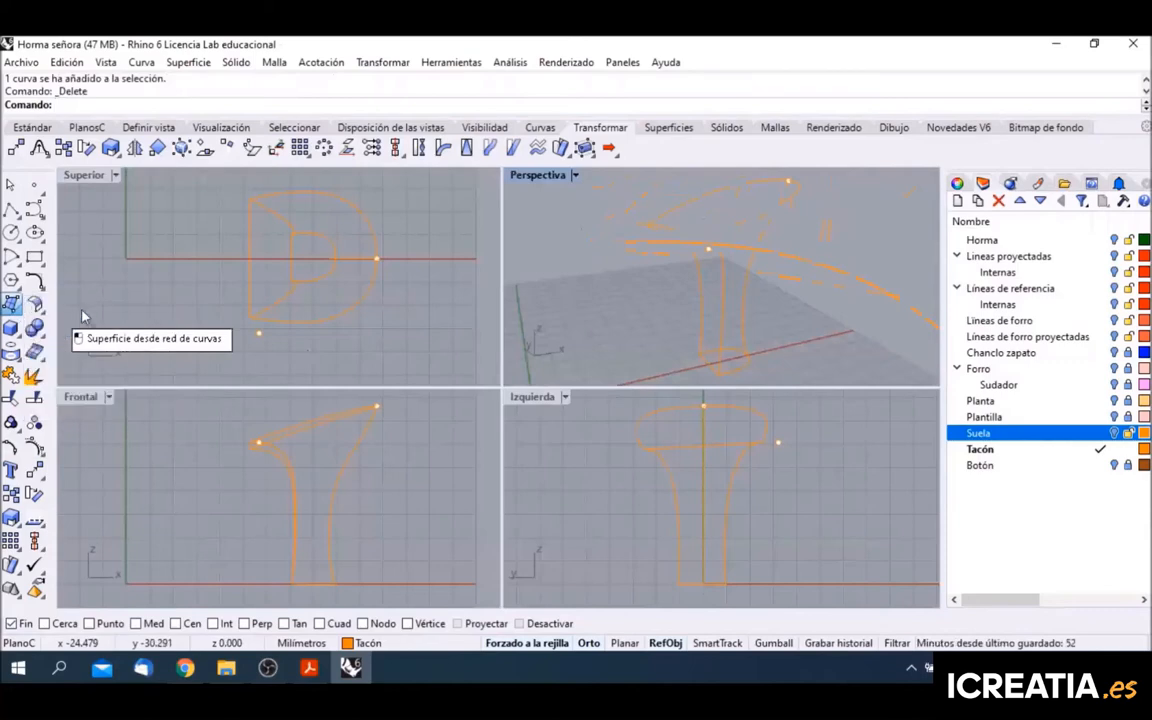
pyautogui.click(744, 368)
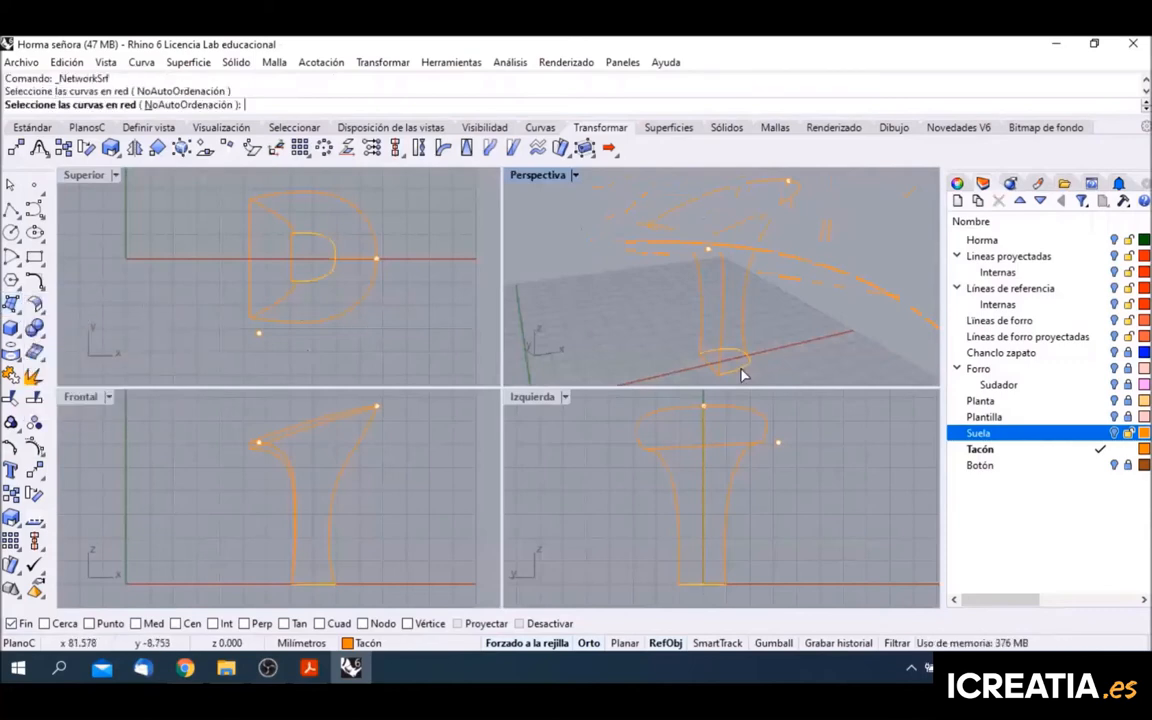
pyautogui.click(751, 226)
pyautogui.click(722, 297)
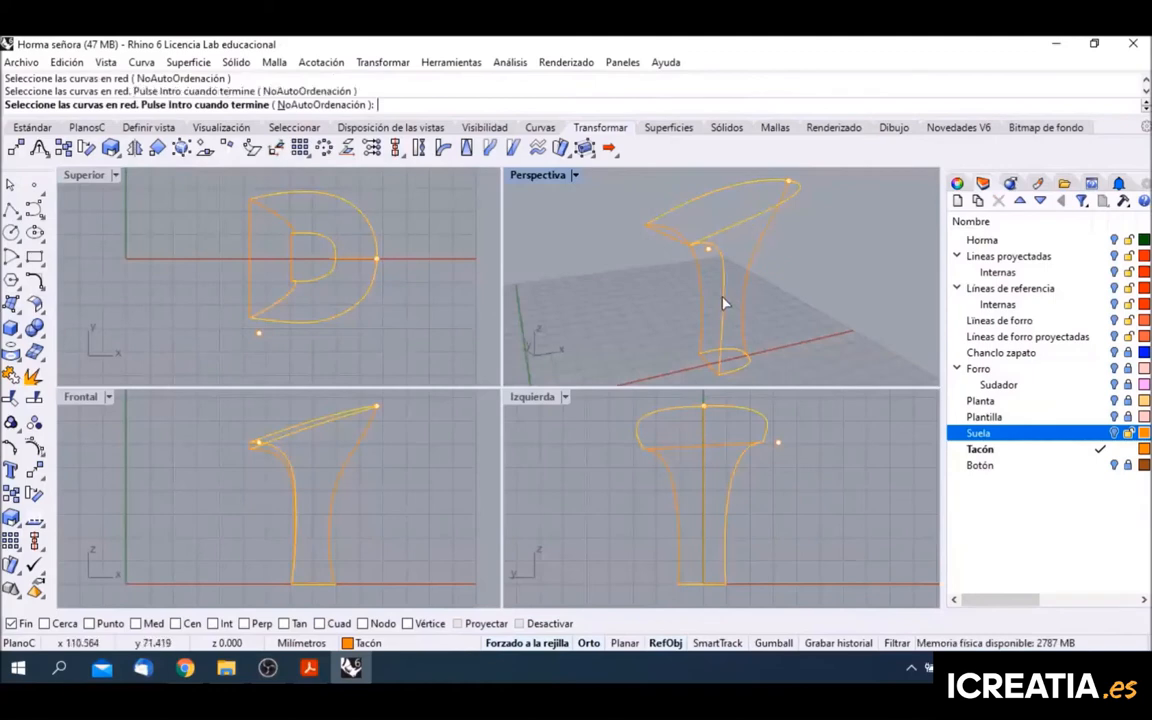
pyautogui.click(742, 287)
pyautogui.click(701, 289)
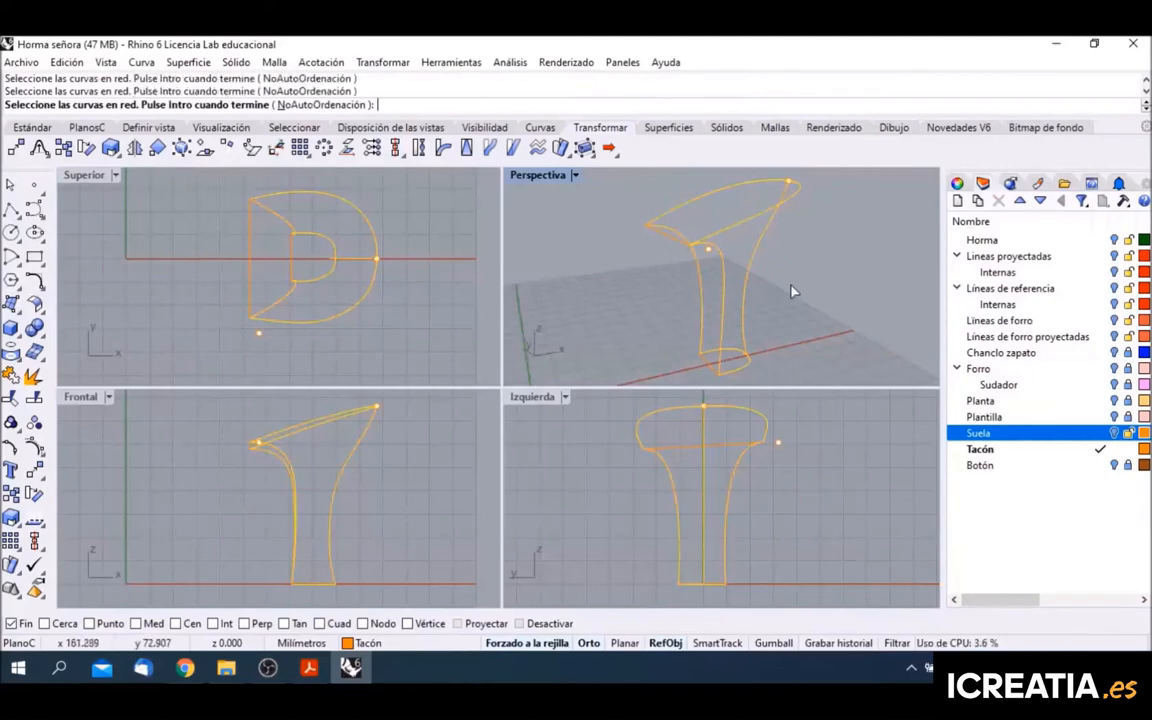
pyautogui.press('Return')
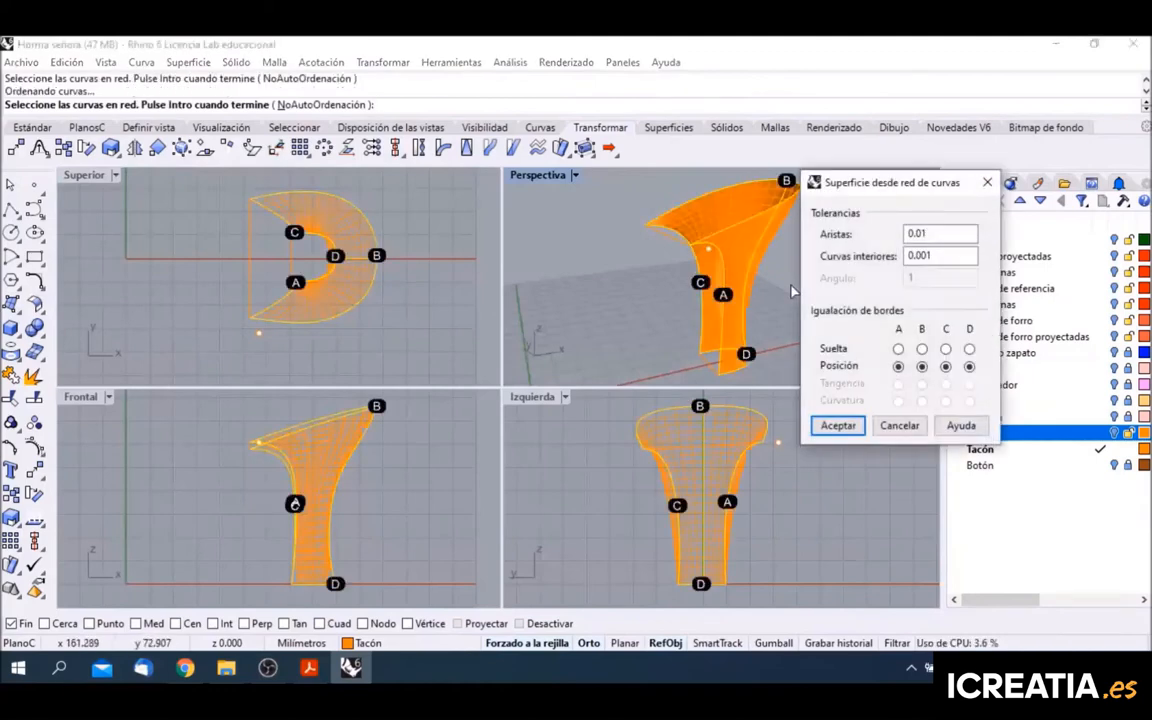
pyautogui.click(838, 426)
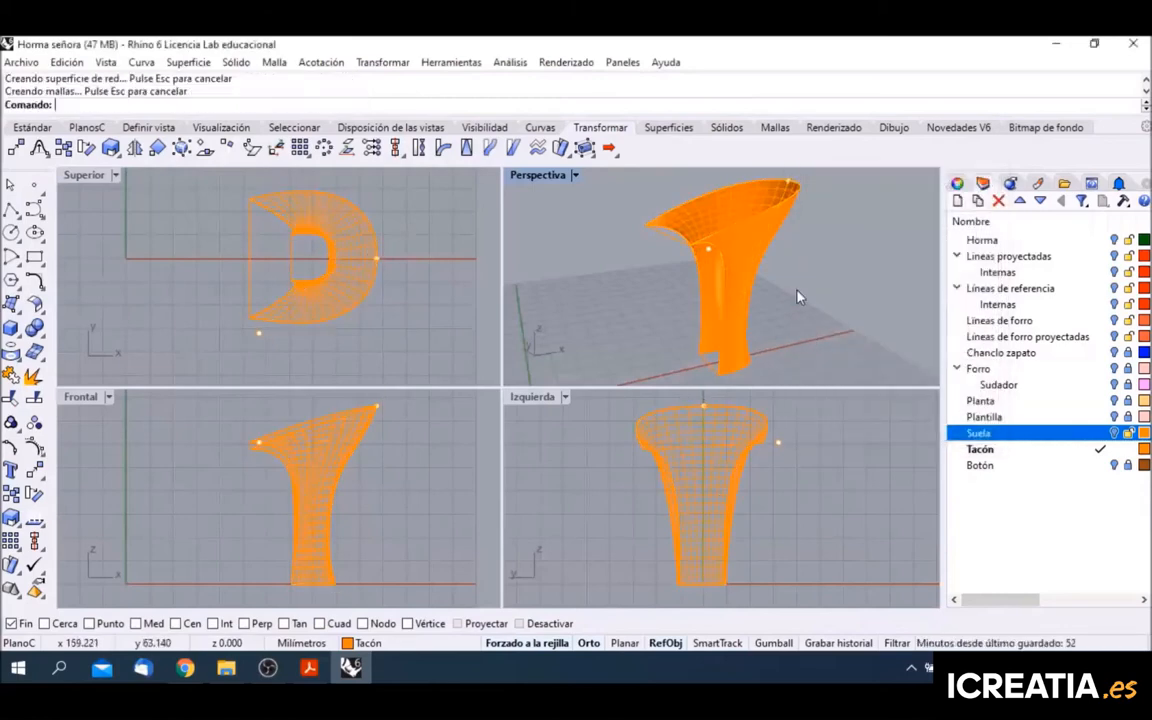
# Step: Draw a horizontal polyline right across the heel's waist in the front view, at a height of 34 mm
pyautogui.click(11, 207)
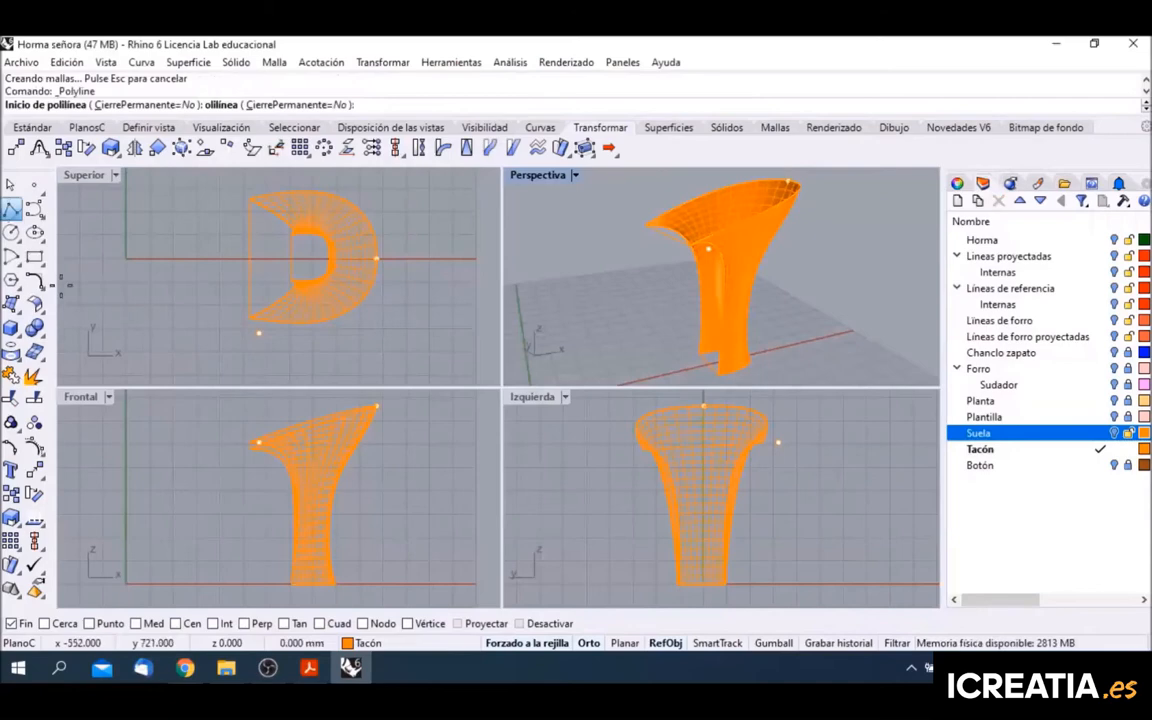
pyautogui.click(249, 505)
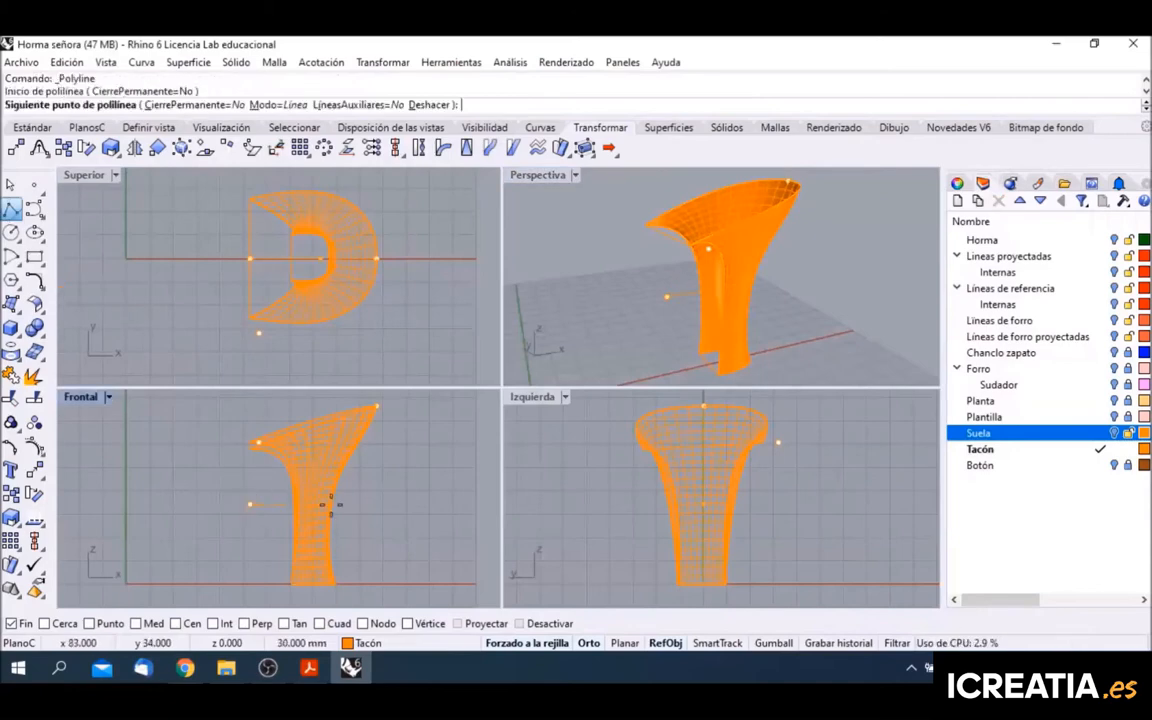
pyautogui.click(377, 505)
pyautogui.rightClick(434, 499)
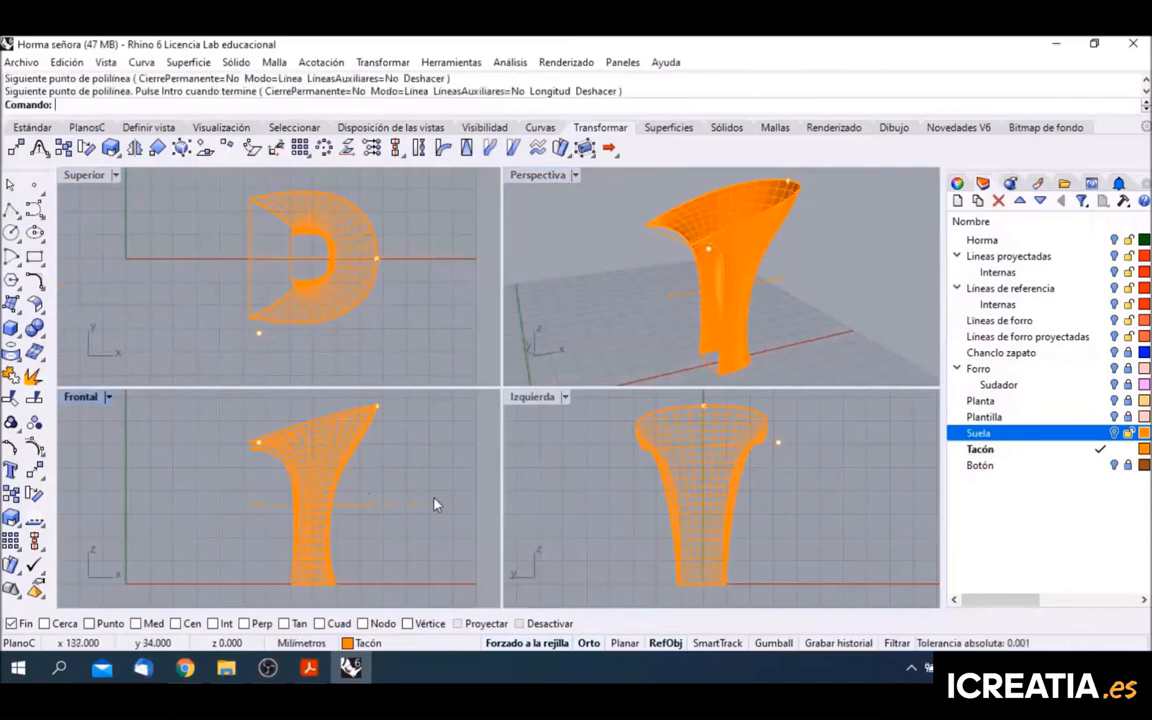
# Step: Project the horizontal line onto the heel's network surface from the front view, keeping the original line
pyautogui.click(11, 353)
pyautogui.click(318, 505)
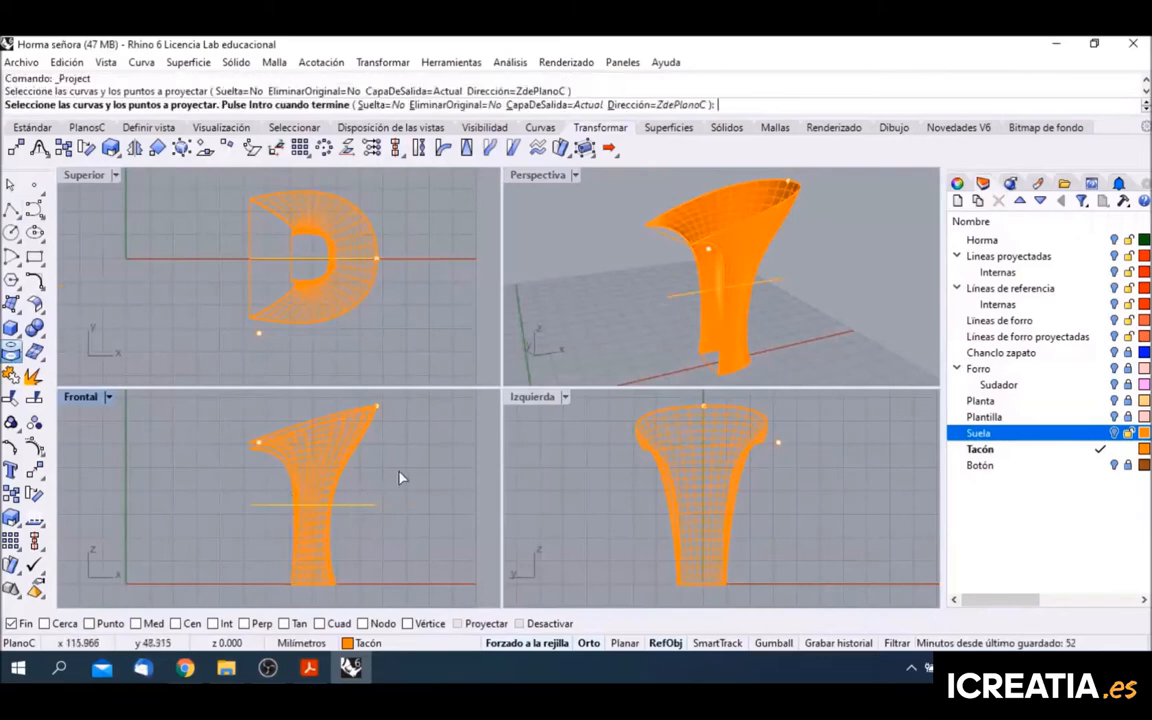
pyautogui.rightClick(324, 481)
pyautogui.click(324, 479)
pyautogui.rightClick(388, 484)
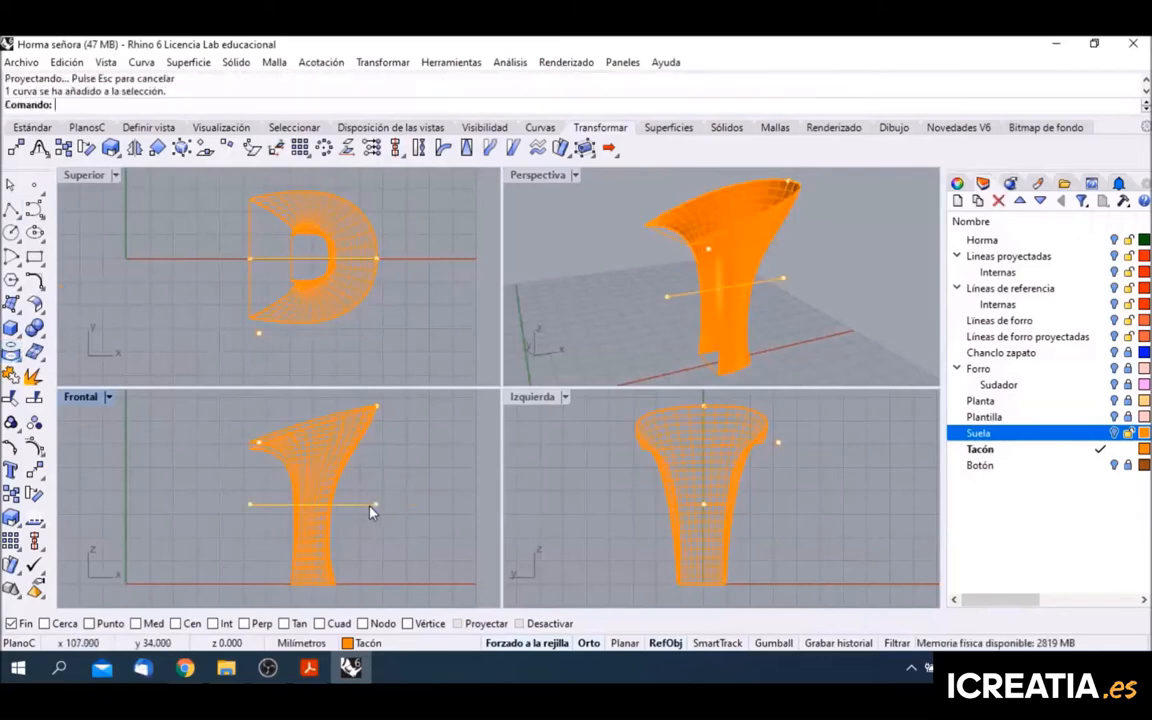
# Step: Delete the original horizontal line and the heel's network surface, keeping the projected section curve
pyautogui.press('Delete')
pyautogui.click(329, 472)
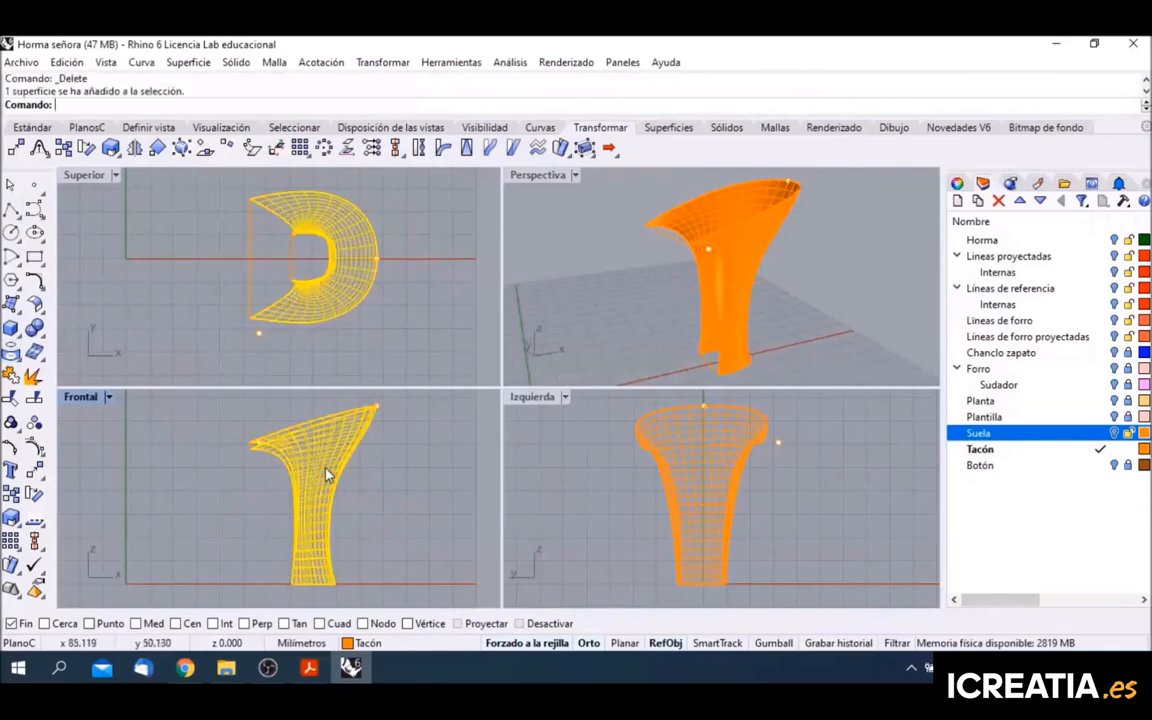
pyautogui.press('Delete')
# Step: Rebuild the projected section curve in the top view with 8 points and degree 3, deleting the original
pyautogui.doubleClick(84, 174)
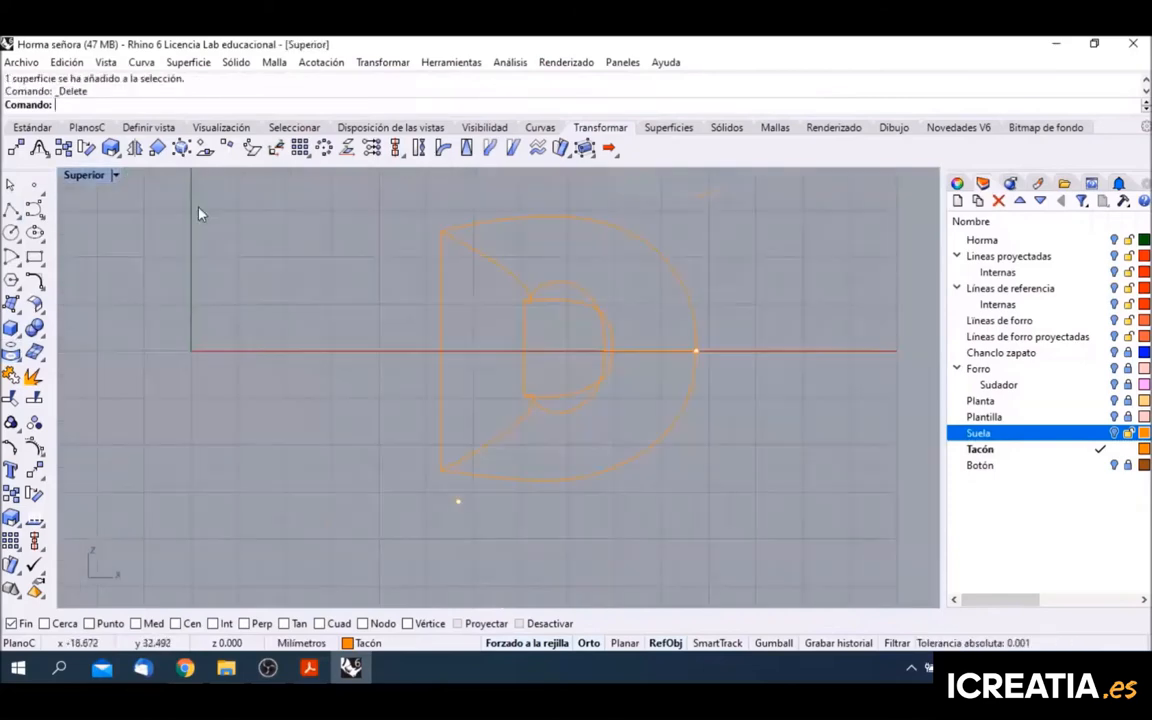
pyautogui.scroll(5, 612, 313)
pyautogui.click(540, 265)
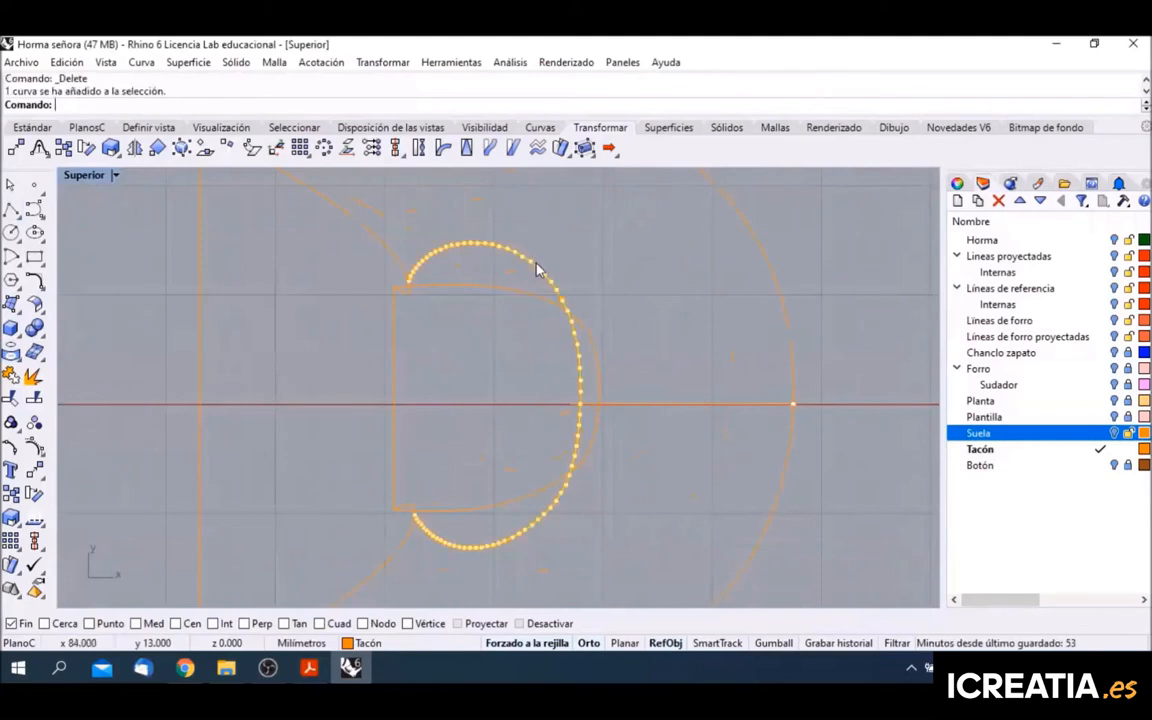
pyautogui.click(540, 127)
pyautogui.click(458, 148)
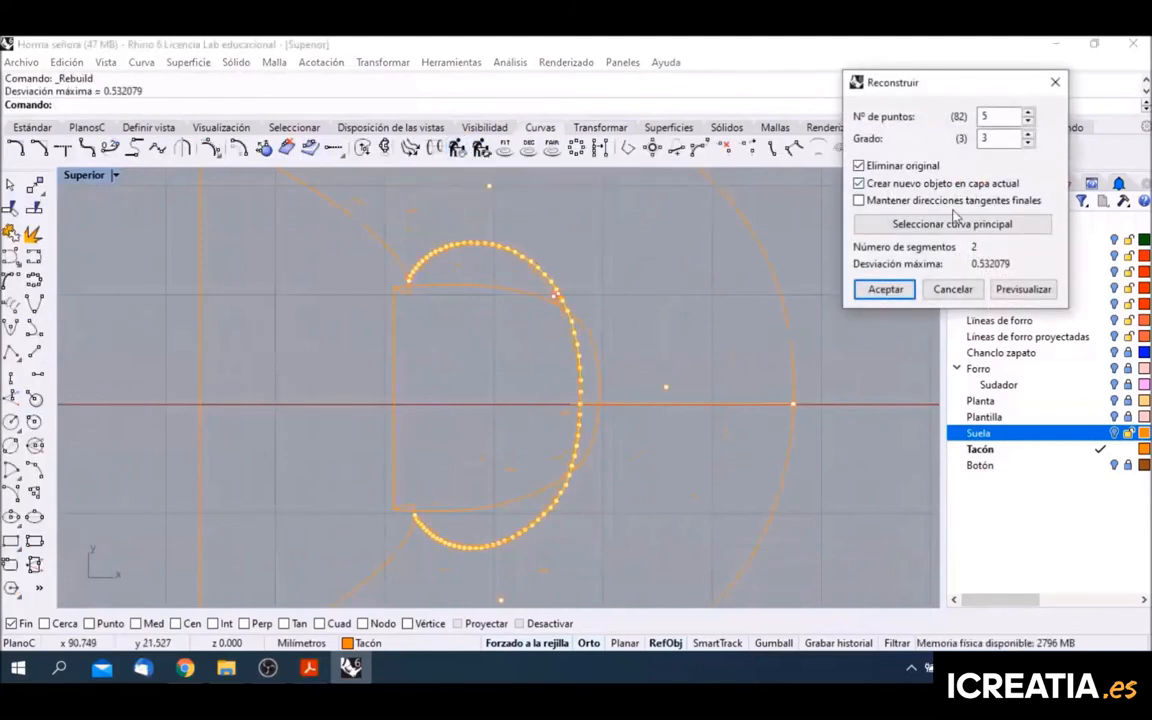
pyautogui.doubleClick(983, 117)
pyautogui.press('Return')
# Step: Reshape the rebuilt section in the top view, moving its side control points inward and its rear pair outward to follow the ground outline
pyautogui.moveTo(519, 227); pyautogui.dragTo(530, 265)
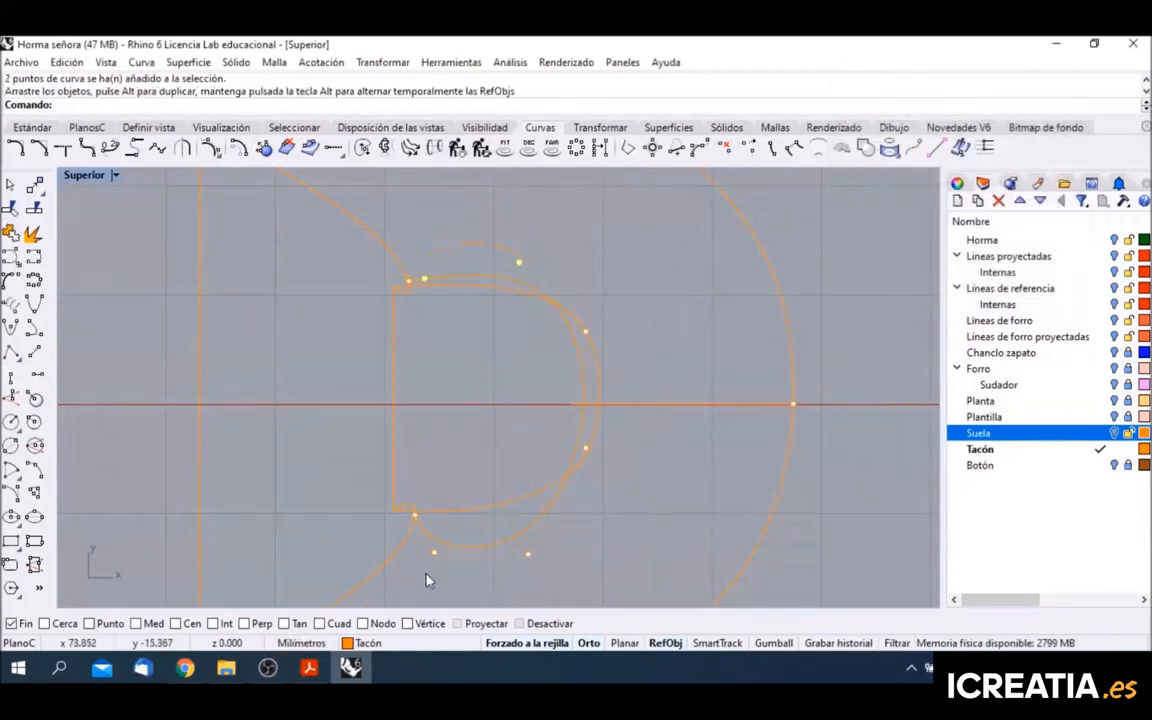
pyautogui.moveTo(530, 551); pyautogui.dragTo(527, 524)
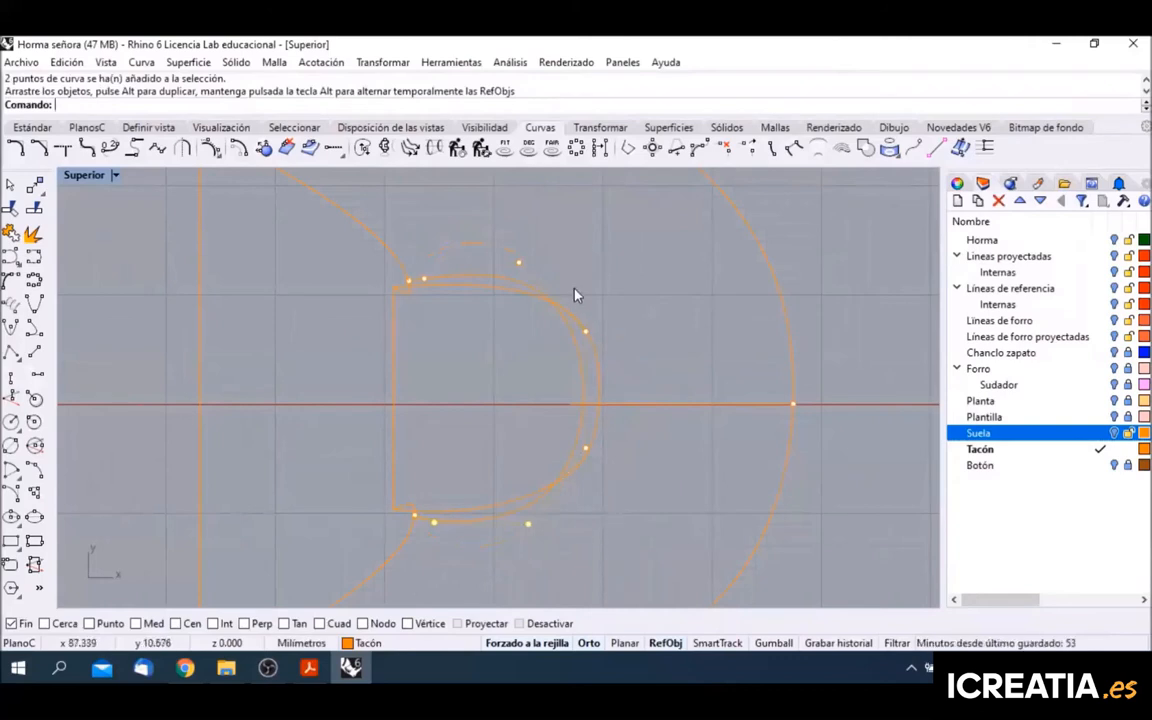
pyautogui.moveTo(575, 294); pyautogui.dragTo(604, 450)
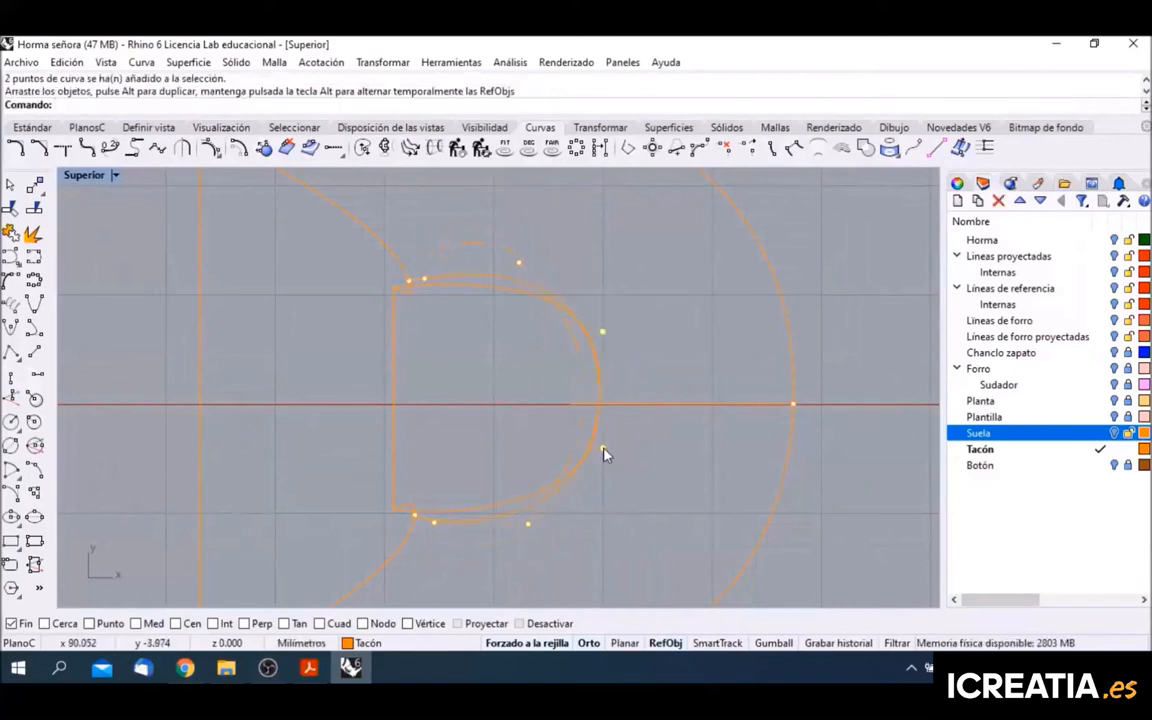
pyautogui.doubleClick(86, 176)
pyautogui.click(613, 300)
pyautogui.press('Escape')
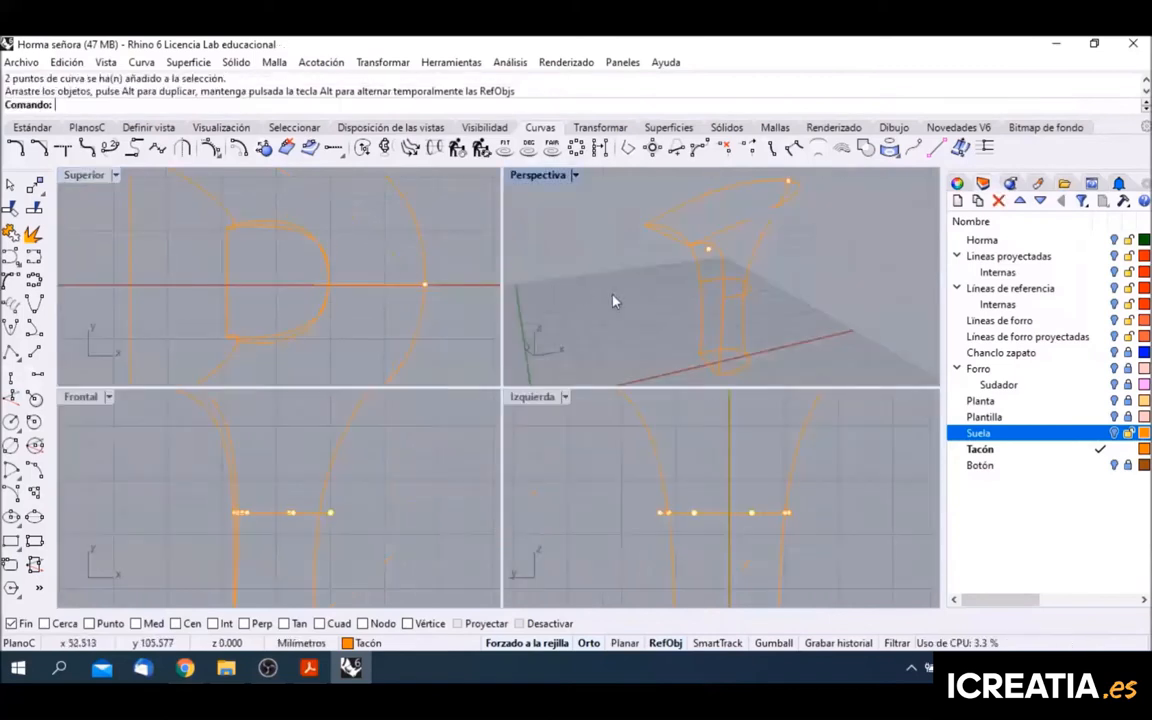
# Step: Create a network surface from the ground outline, middle section, upper outline, rear profile and both side curves, keeping position matching on all edges
pyautogui.click(32, 128)
pyautogui.click(14, 307)
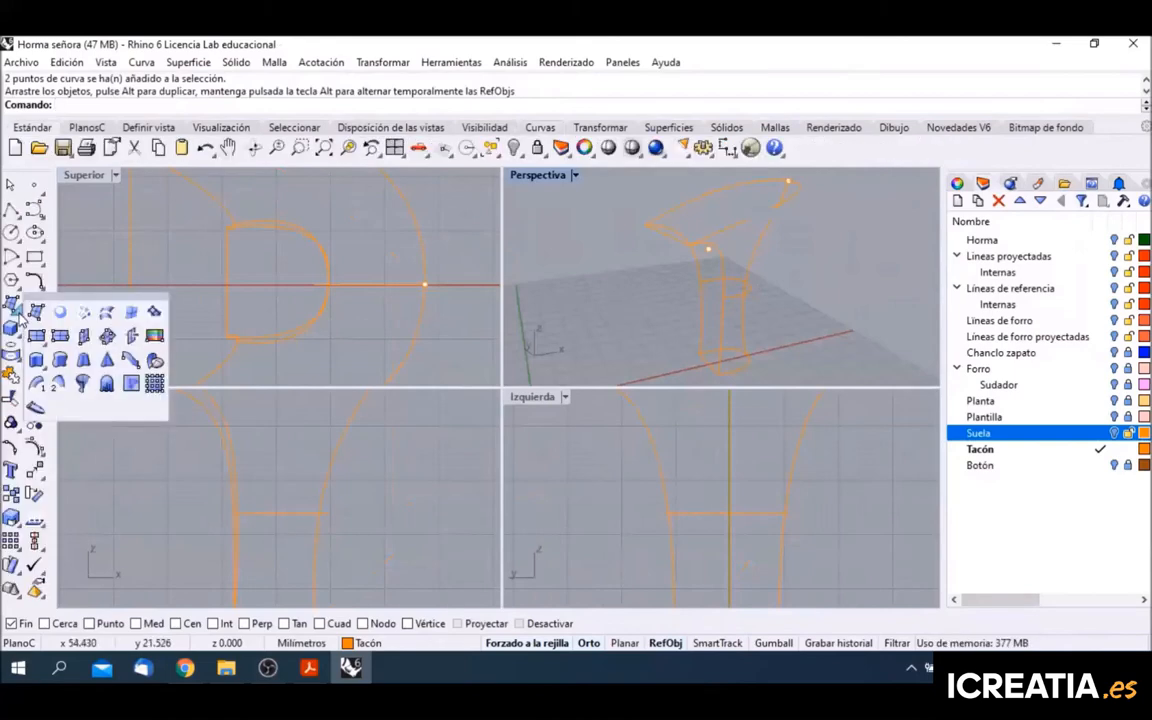
pyautogui.click(84, 313)
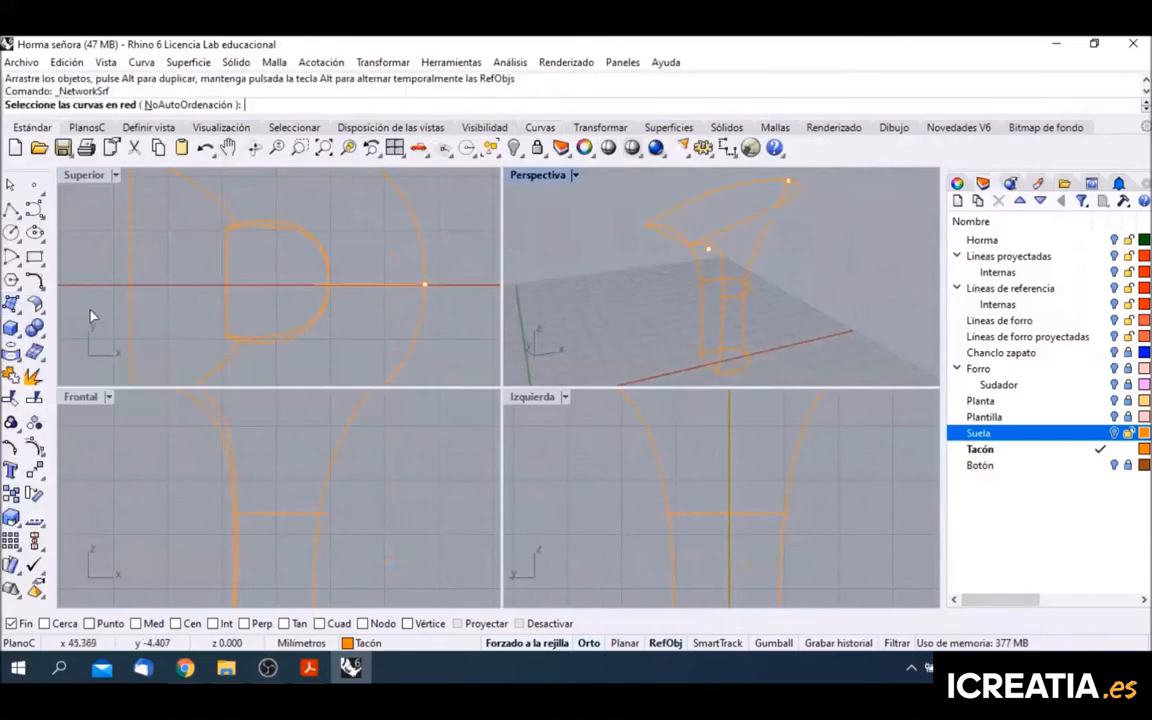
pyautogui.click(739, 371)
pyautogui.click(740, 298)
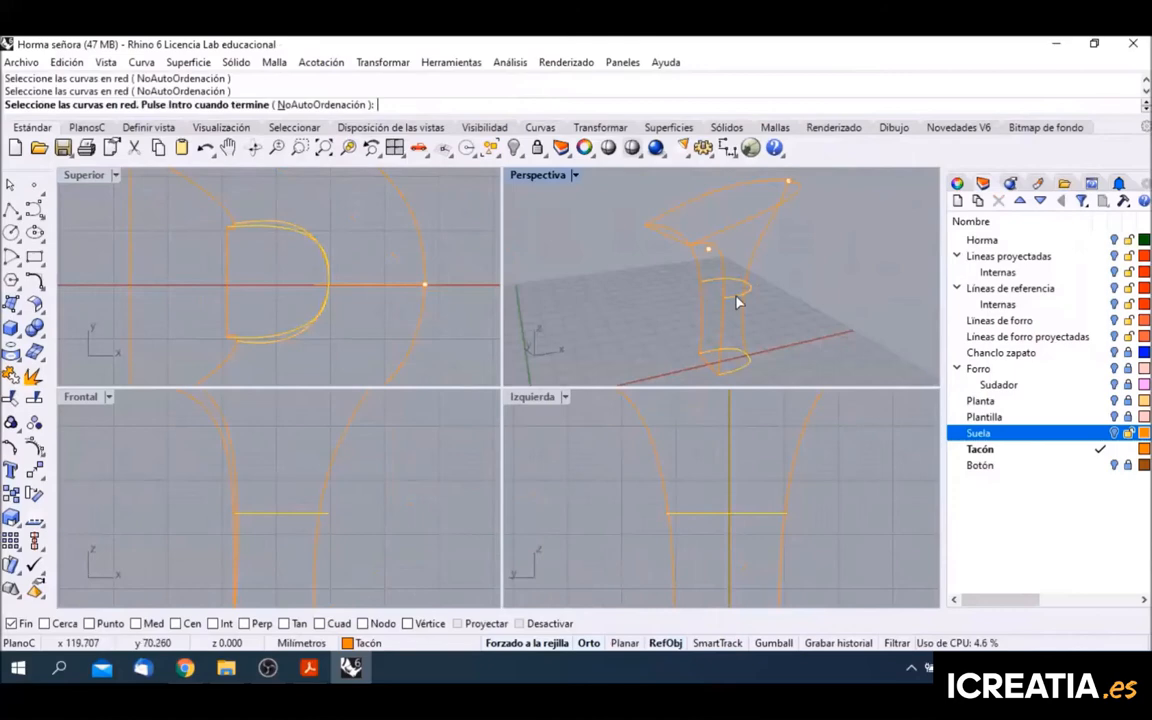
pyautogui.click(745, 230)
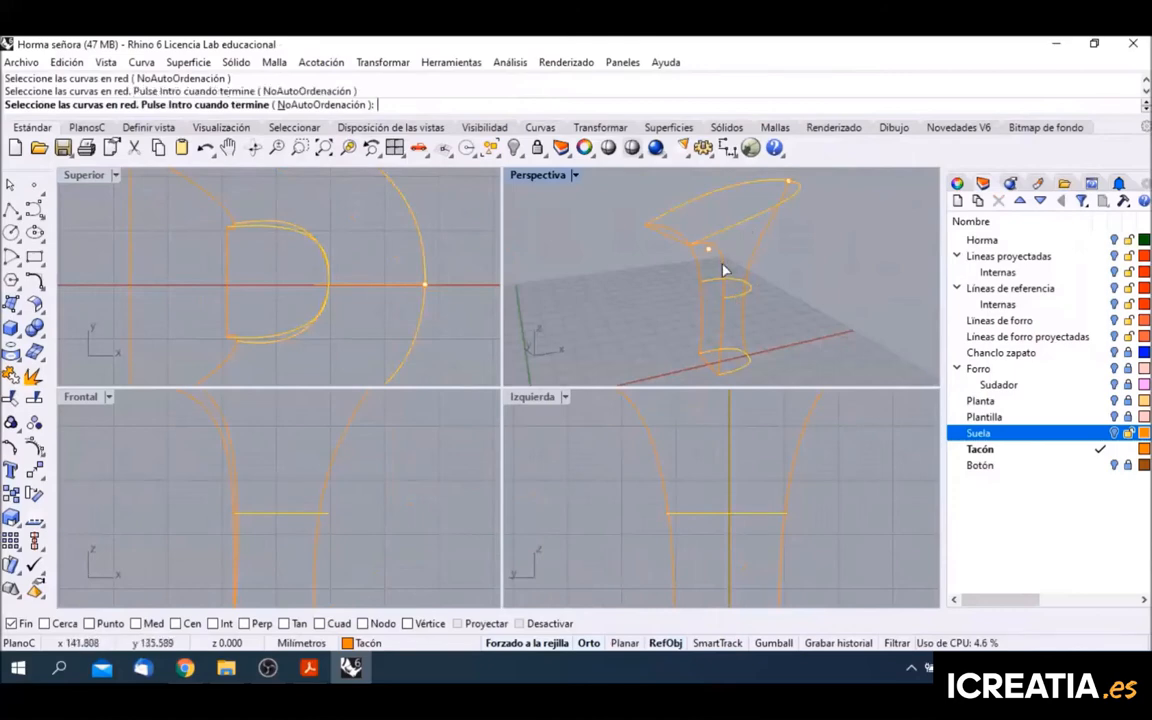
pyautogui.click(722, 263)
pyautogui.click(754, 252)
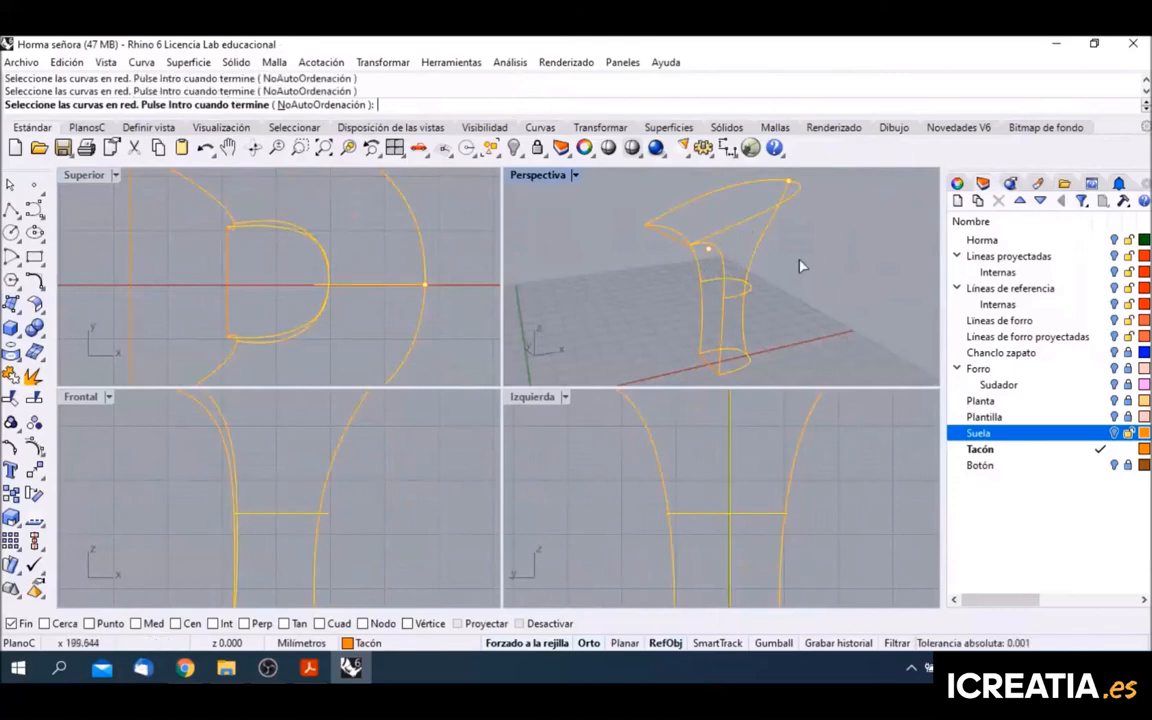
pyautogui.press('Return')
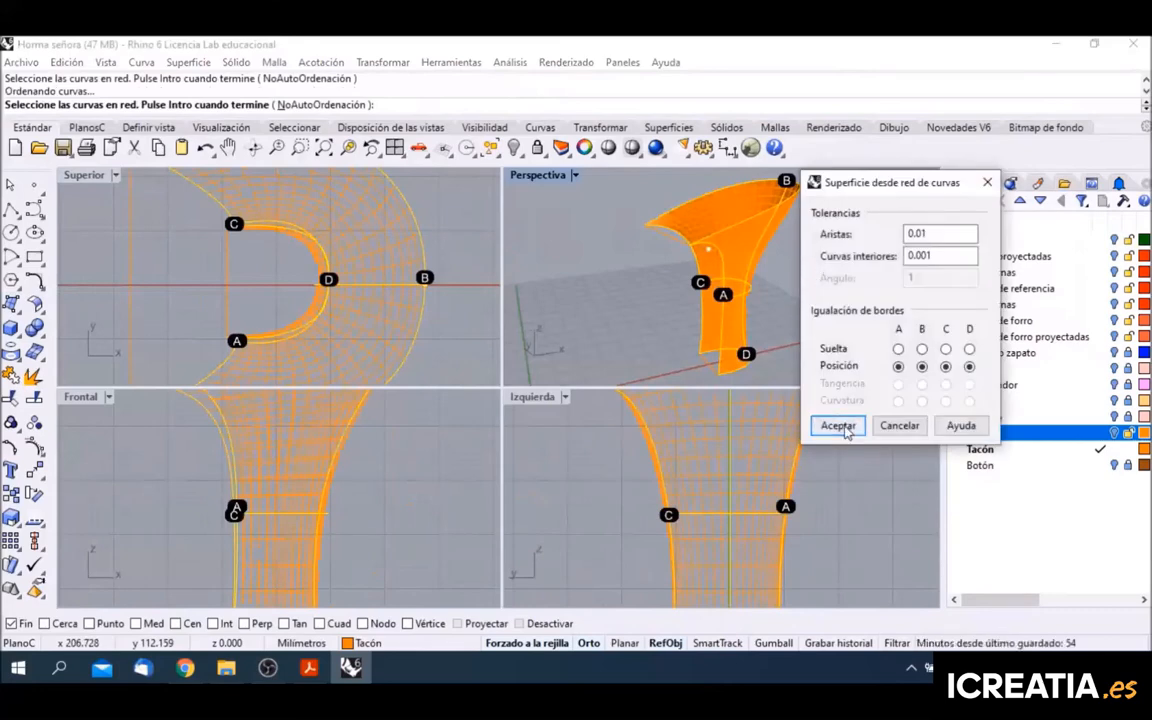
pyautogui.click(840, 426)
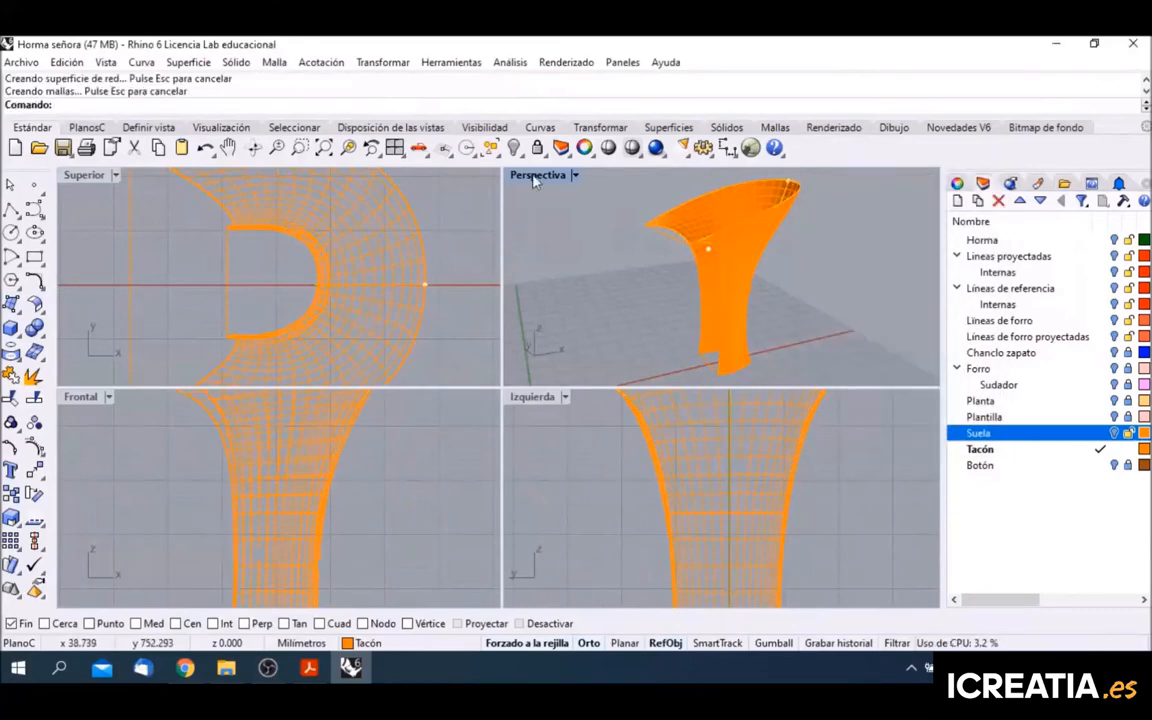
# Step: Close the heel's open front with a surface from four edge curves: the ground line, both side curves and the upper straight line
pyautogui.doubleClick(536, 176)
pyautogui.moveTo(588, 410); pyautogui.dragTo(615, 383, button='right')
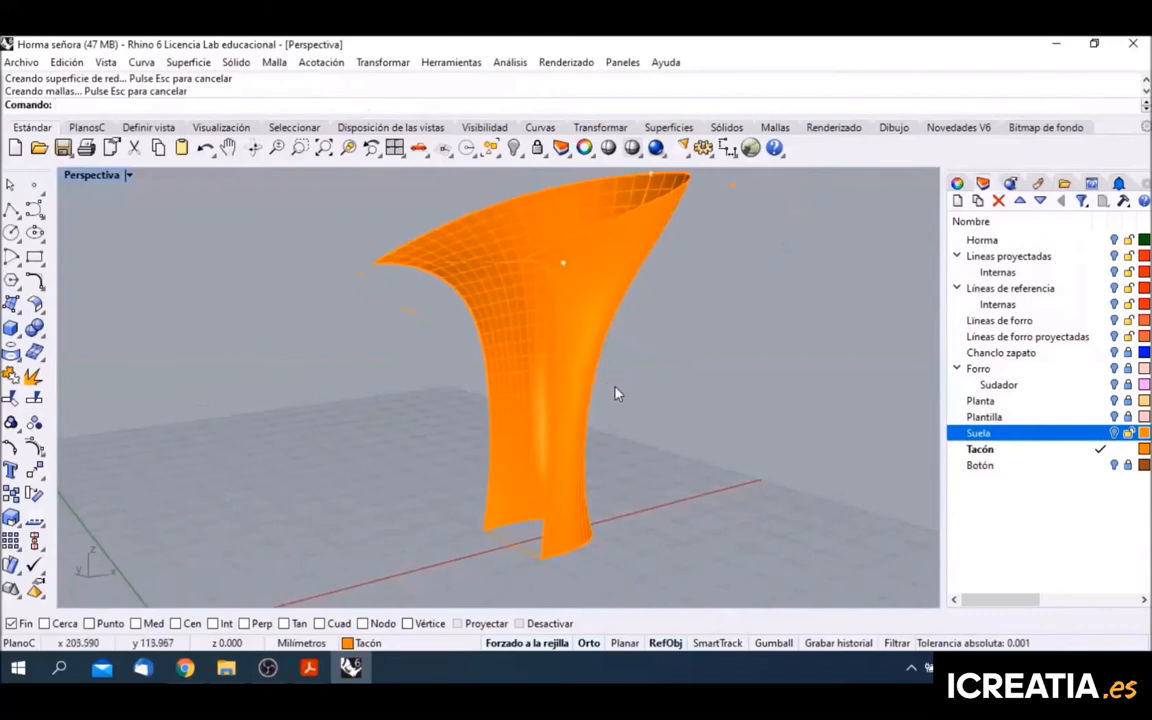
pyautogui.click(11, 303)
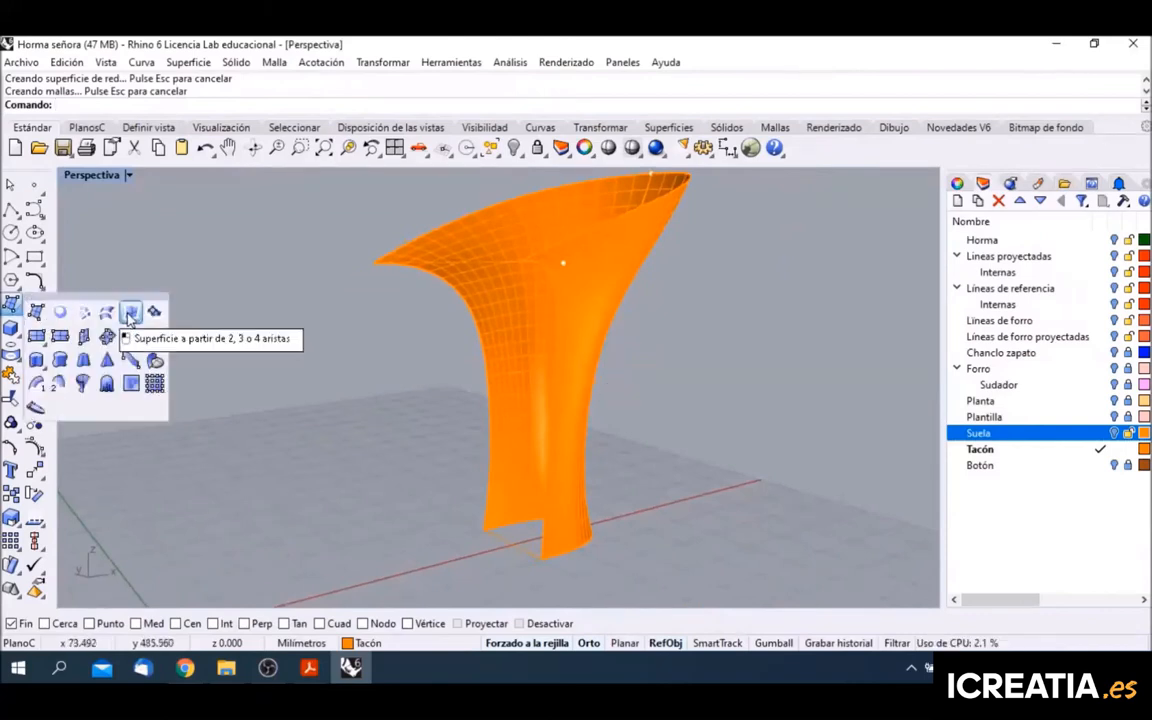
pyautogui.click(130, 313)
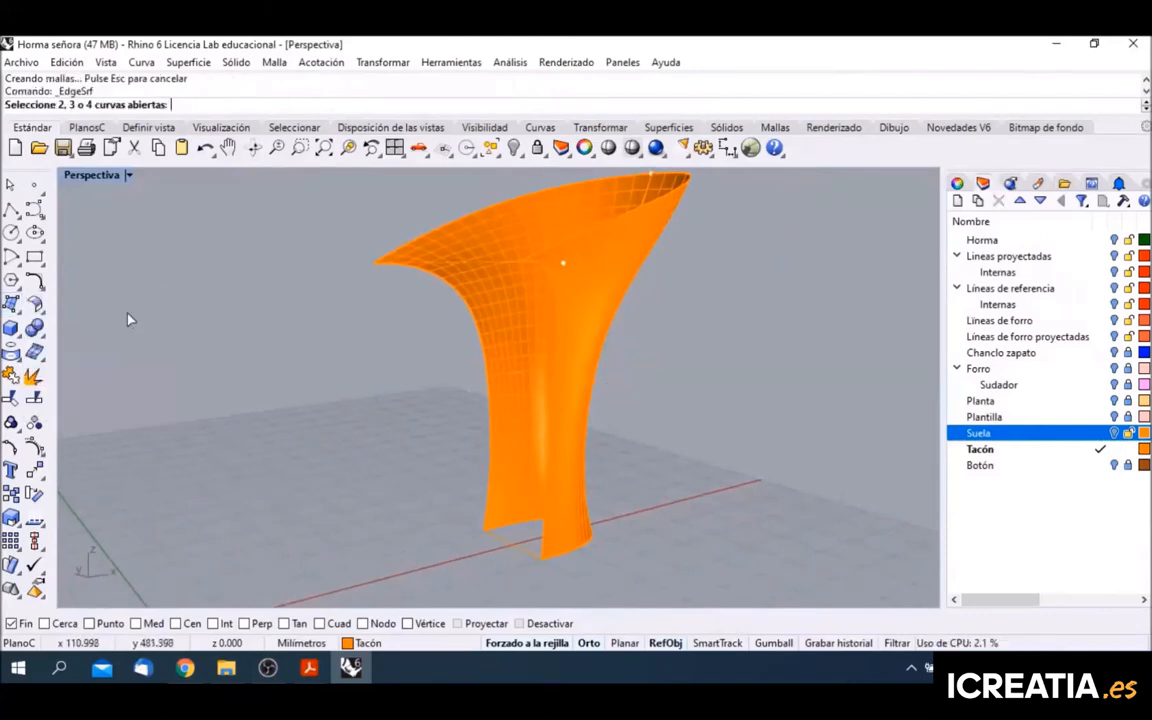
pyautogui.click(509, 548)
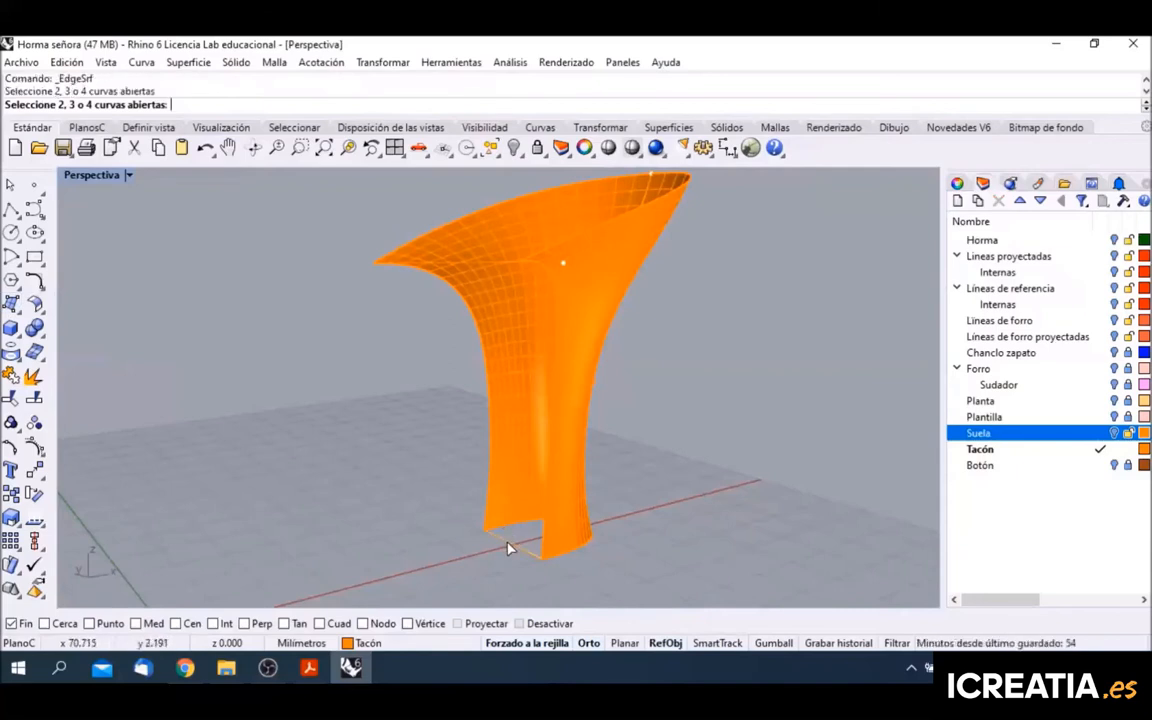
pyautogui.click(555, 401)
pyautogui.click(556, 399)
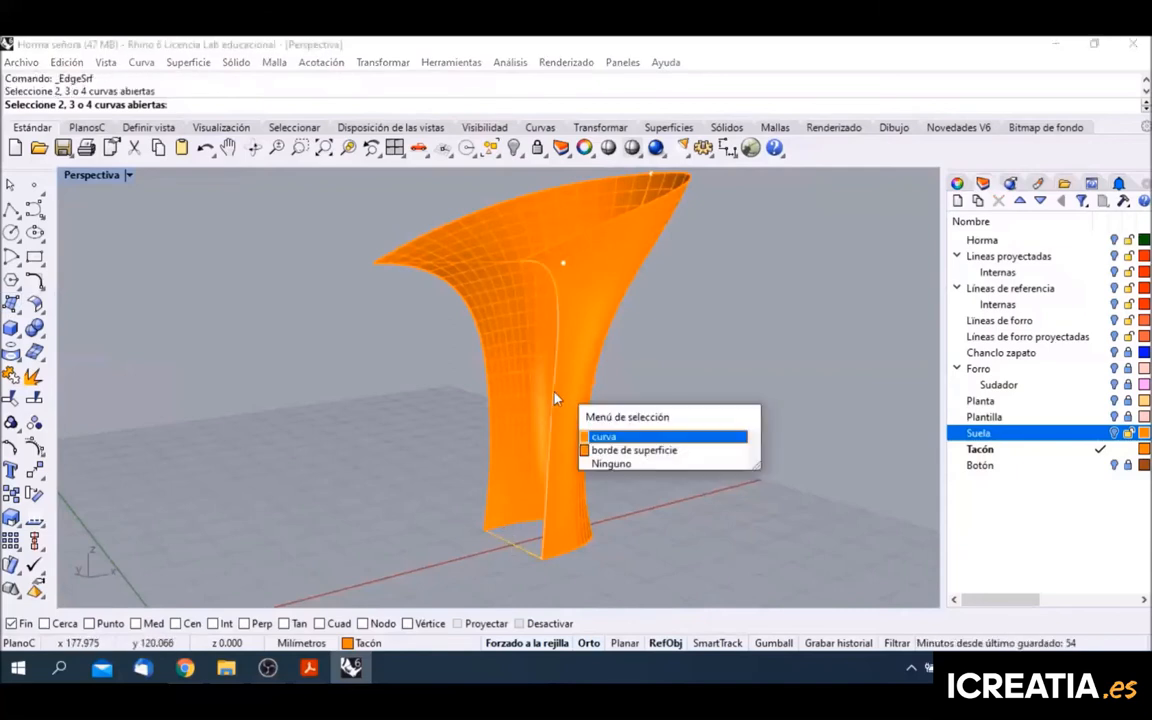
pyautogui.click(600, 436)
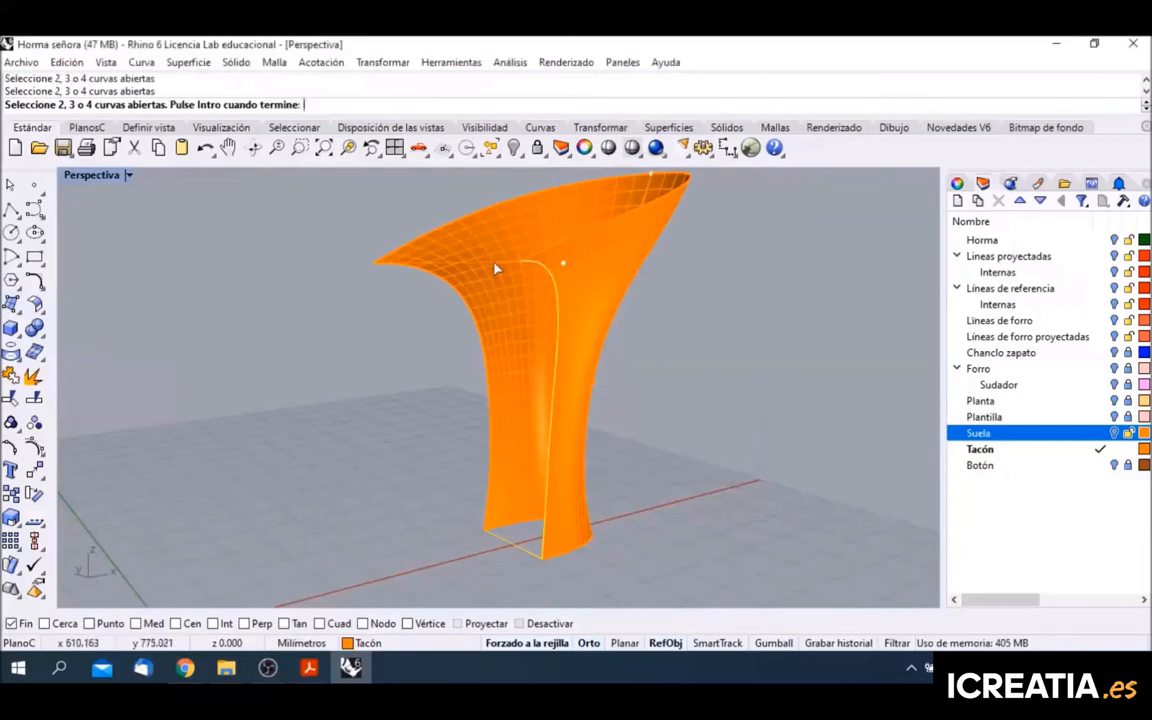
pyautogui.click(478, 330)
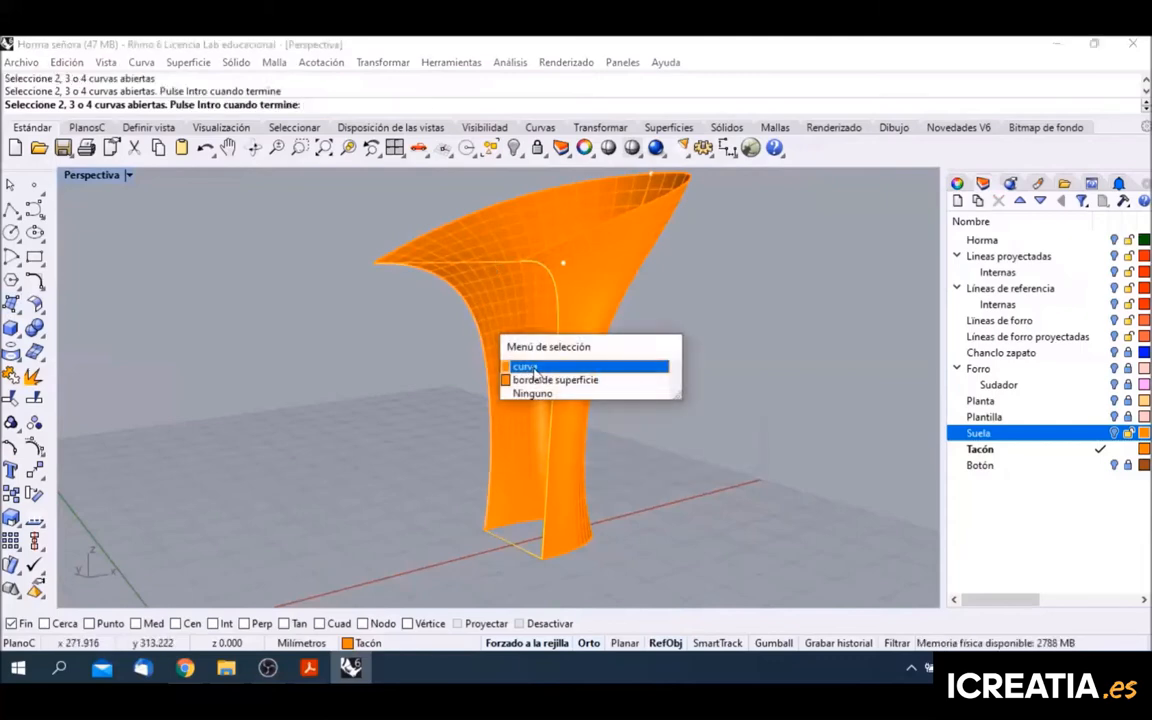
pyautogui.click(536, 369)
pyautogui.press('Return')
# Step: Close the heel's open base with an edge-curve surface between the curved ground outline and the straight front line
pyautogui.moveTo(341, 331); pyautogui.dragTo(682, 386, button='right')
pyautogui.rightClick(673, 312)
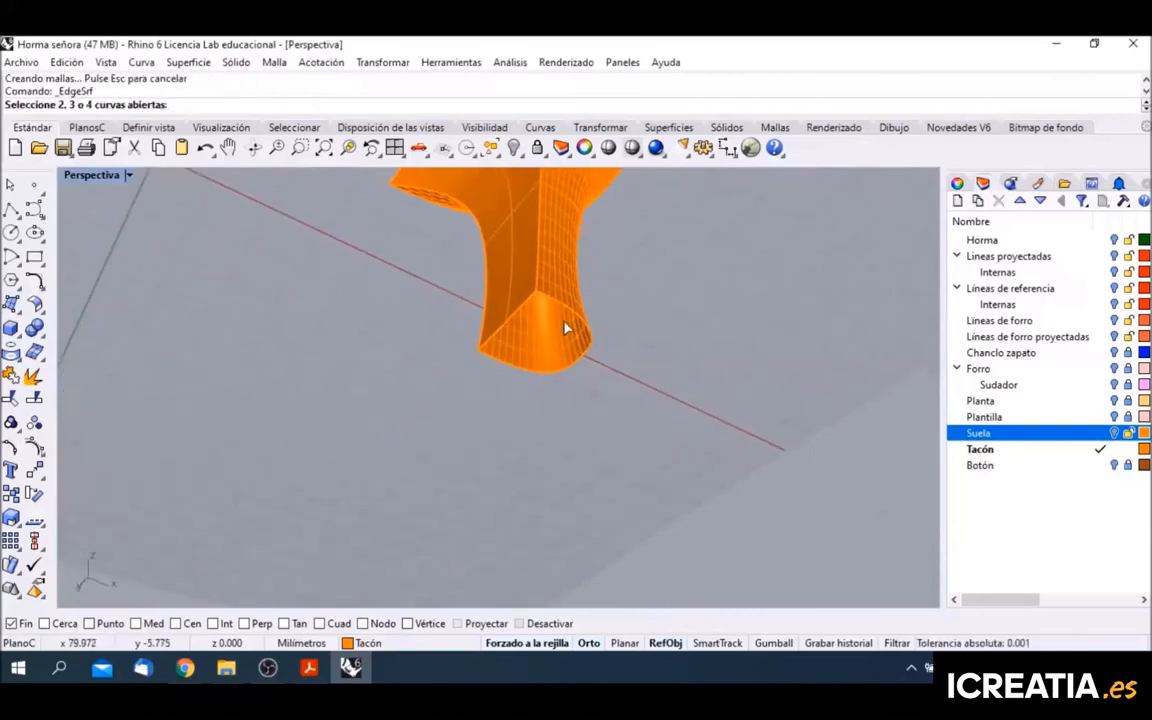
pyautogui.scroll(5, 570, 325)
pyautogui.click(570, 308)
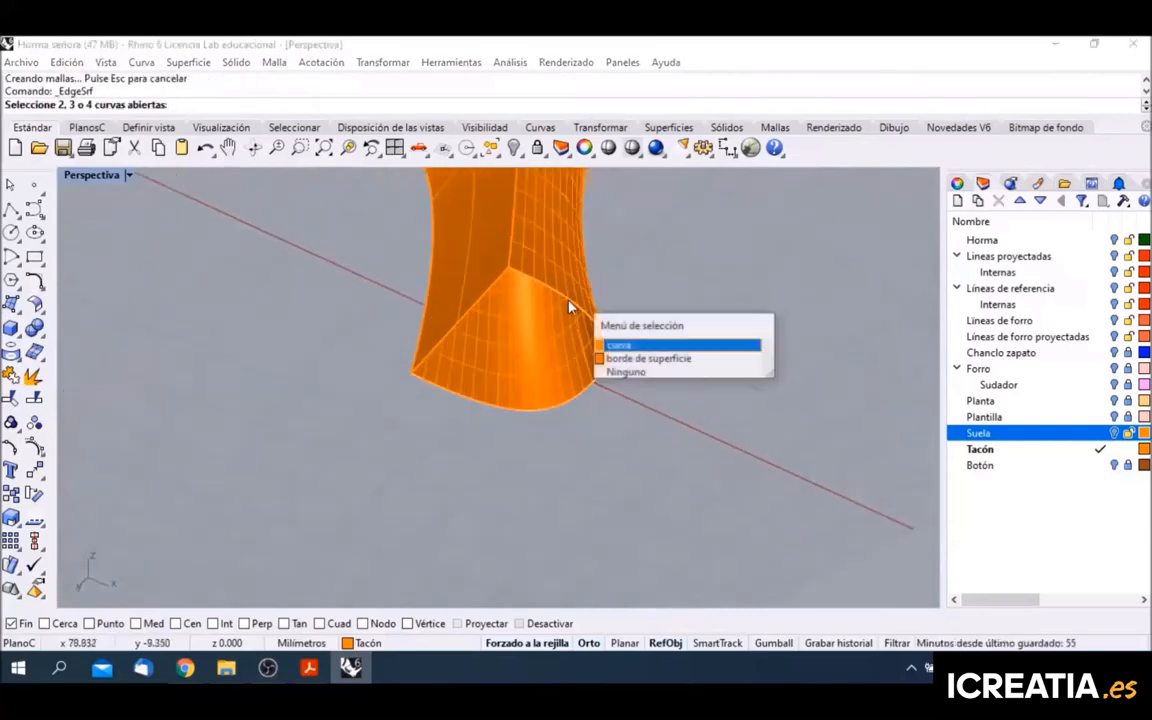
pyautogui.click(641, 360)
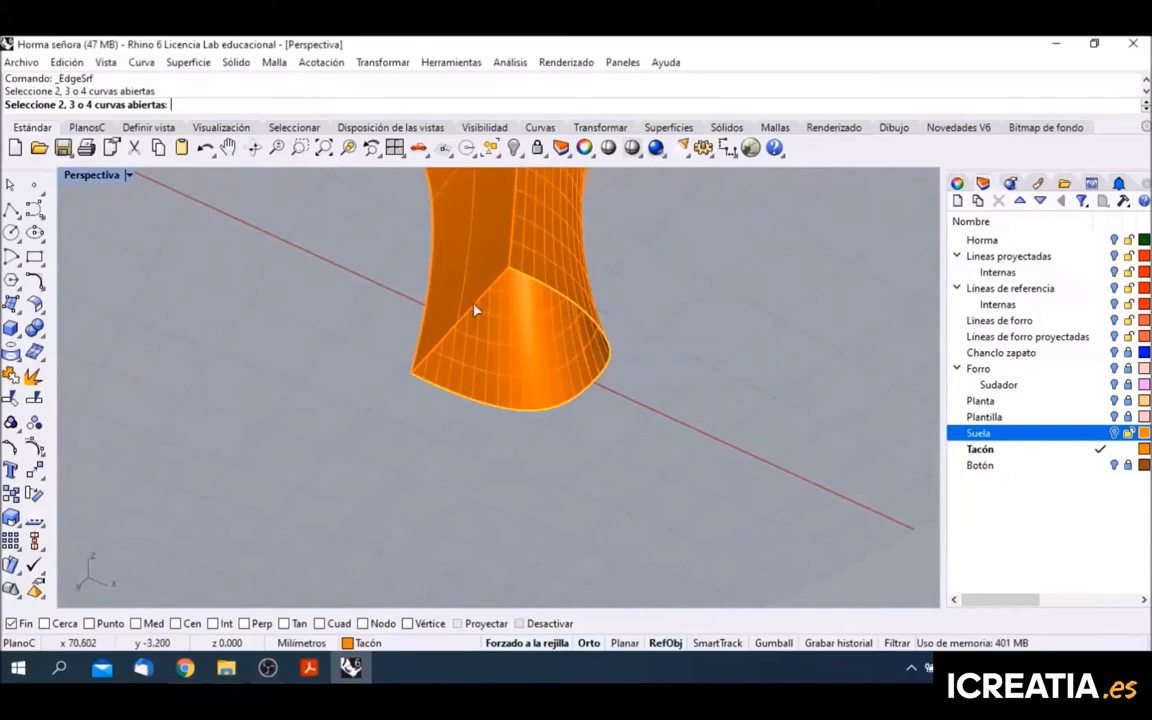
pyautogui.click(473, 310)
pyautogui.click(556, 364)
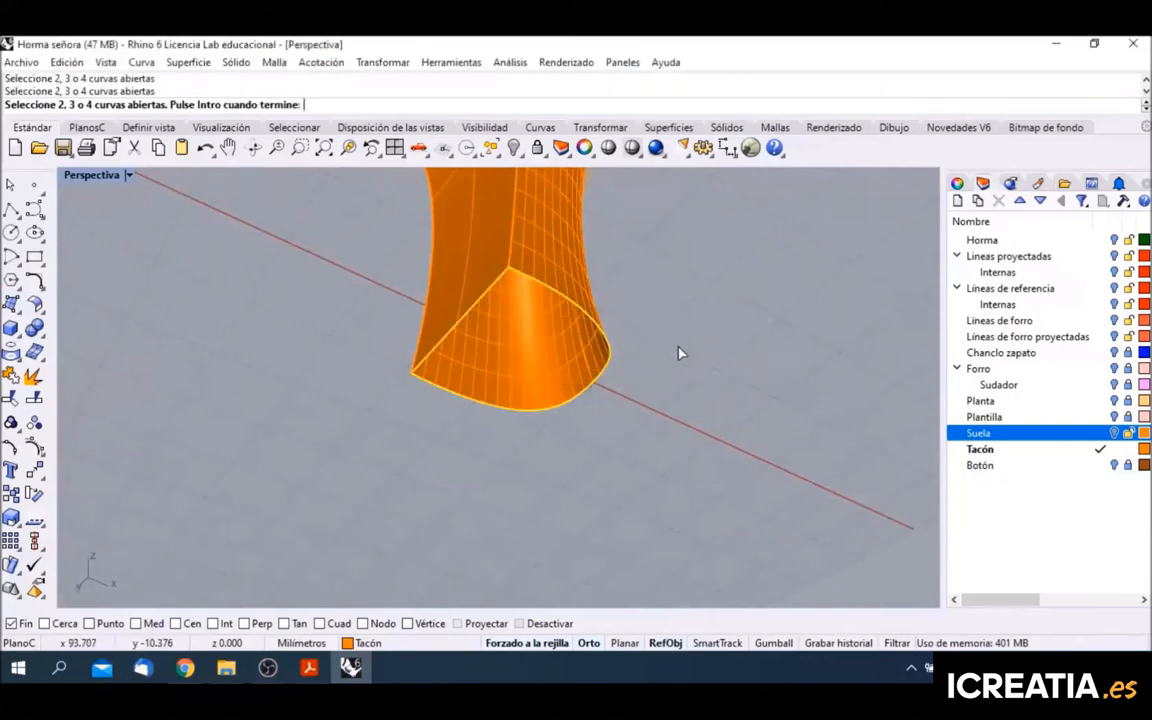
pyautogui.rightClick(683, 352)
# Step: Draw a horizontal polyline about 23 mm long across the heel in the front view, about 7 mm above the ground
pyautogui.hotkey('ctrl', 'm')
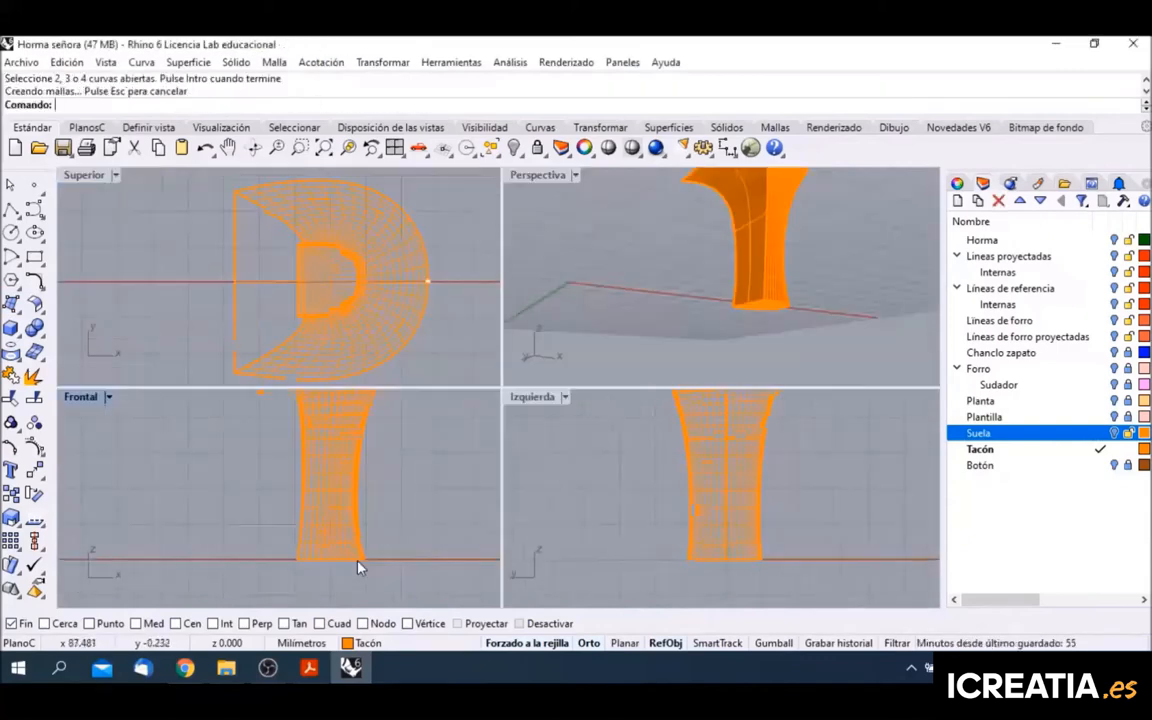
pyautogui.write('polyline')
pyautogui.press('Return')
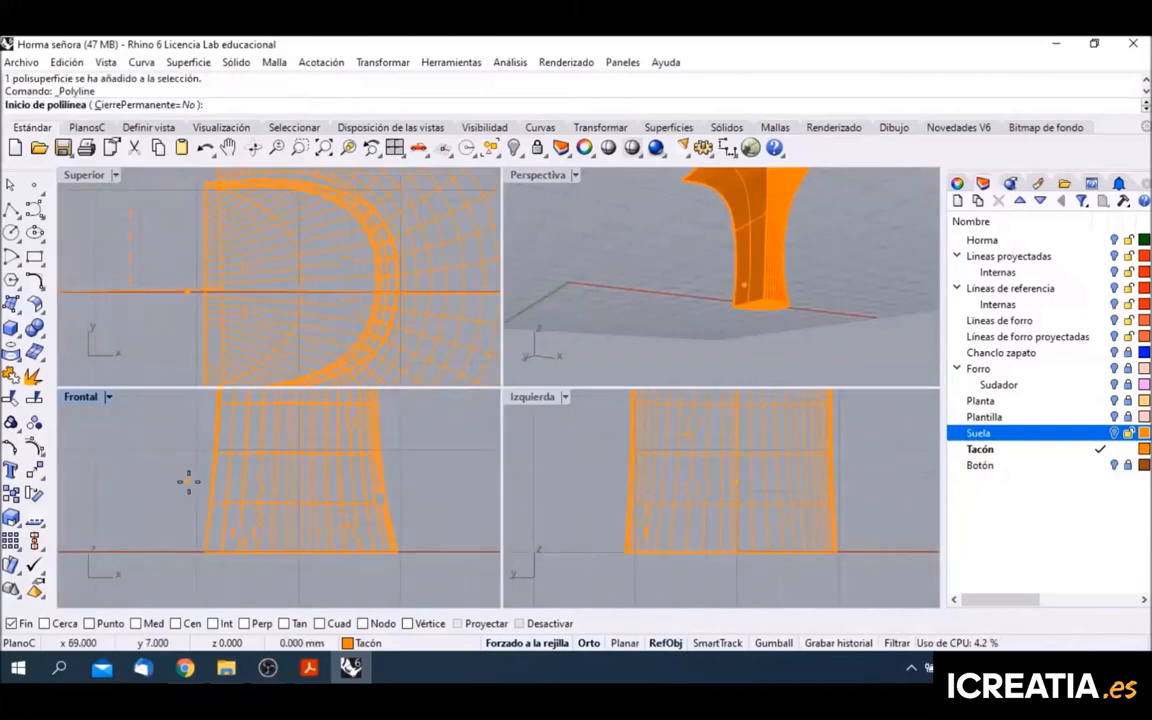
pyautogui.click(188, 482)
pyautogui.click(440, 478)
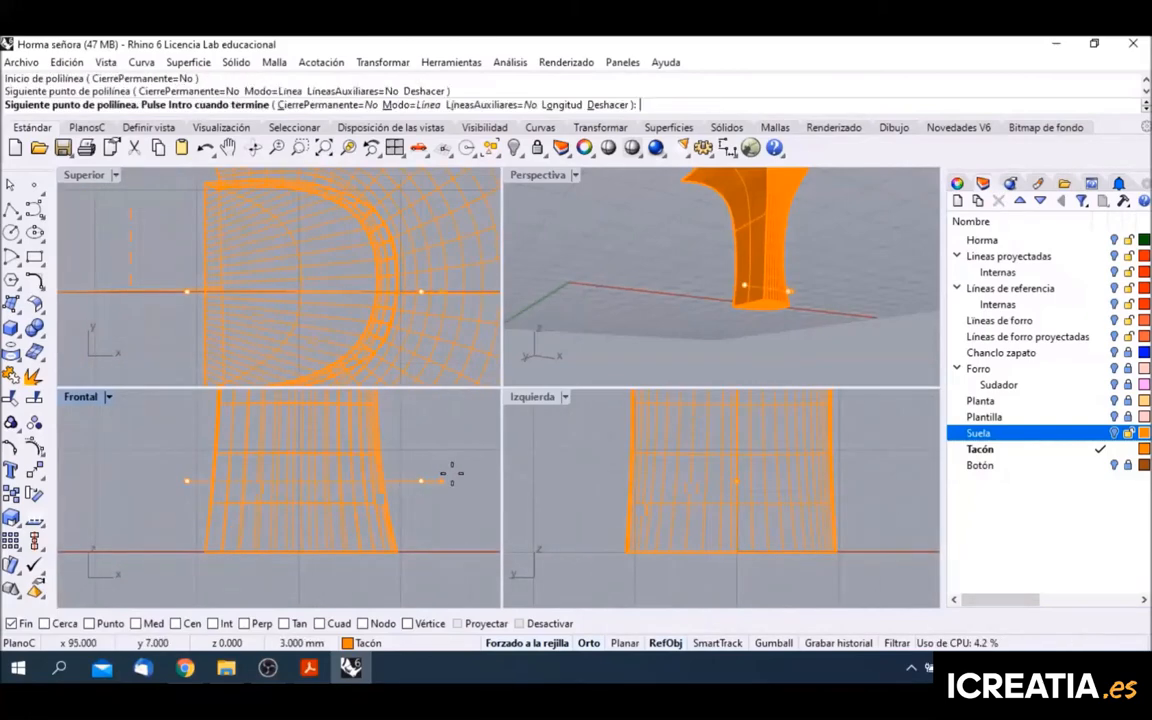
pyautogui.press('Return')
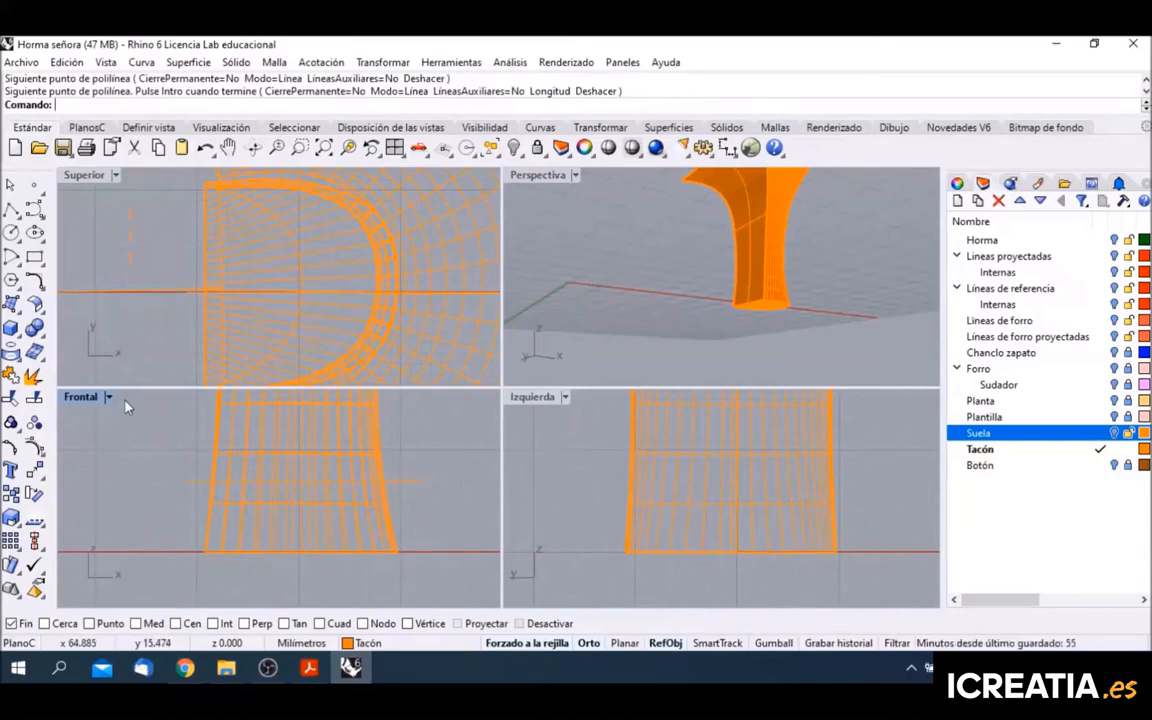
# Step: Split the heel polysurface along the horizontal line, separating a cap piece at its base
pyautogui.click(35, 354)
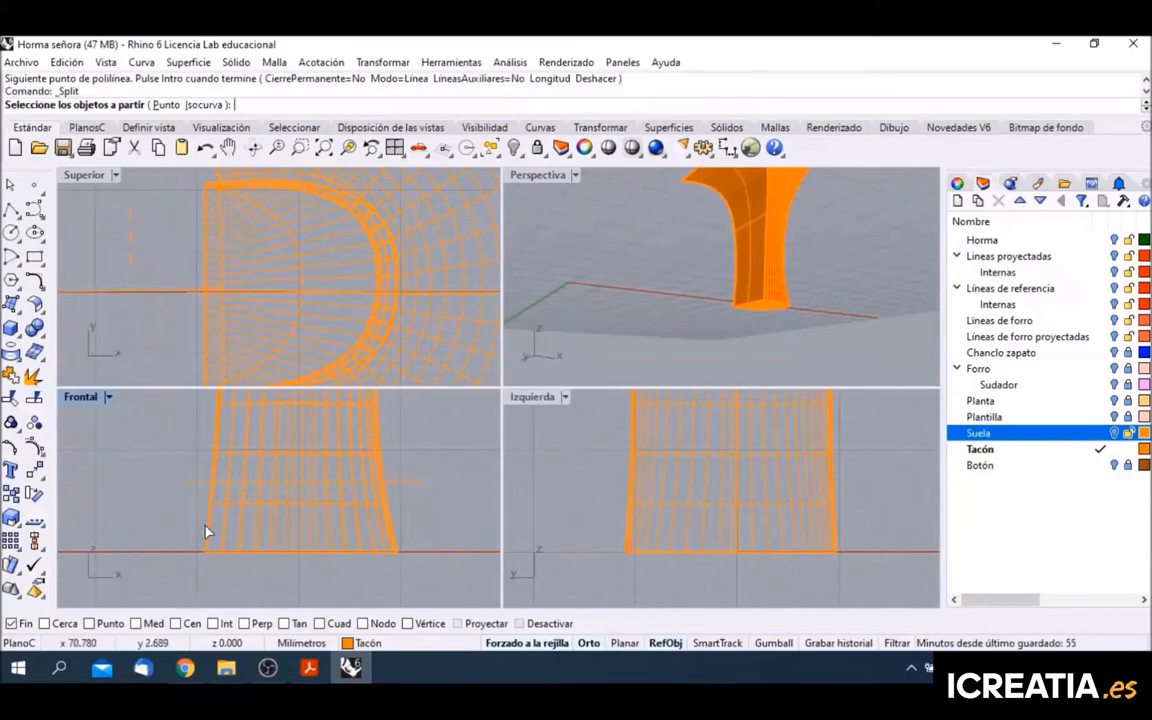
pyautogui.click(235, 532)
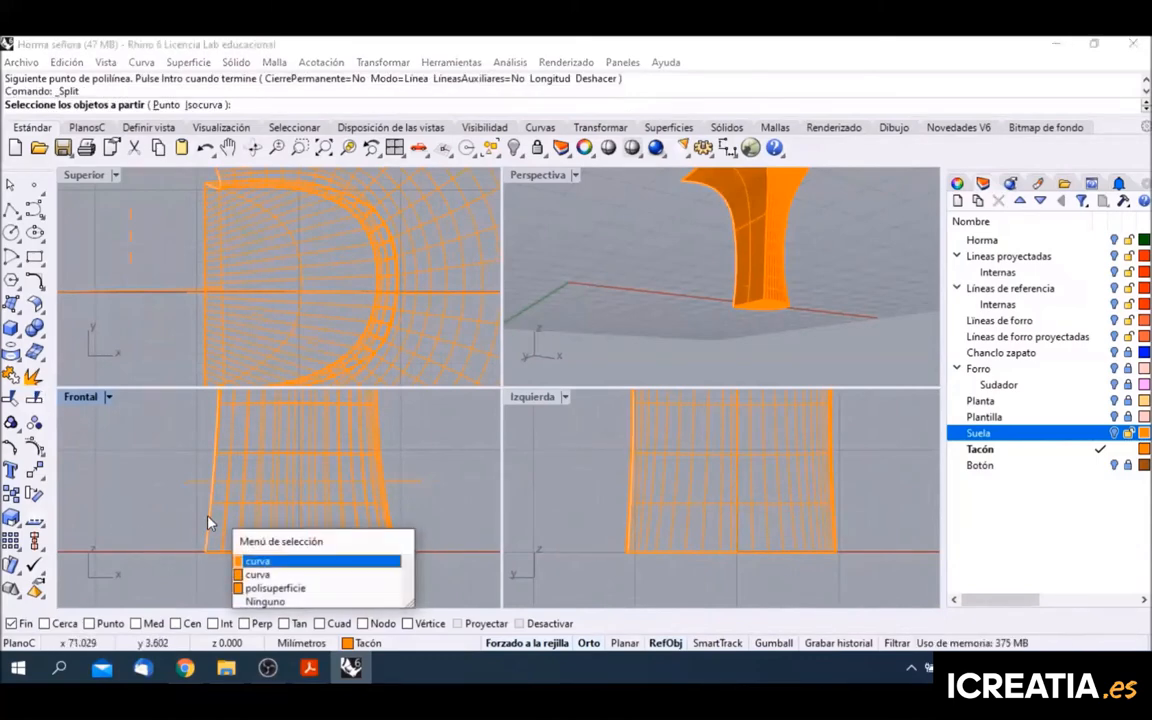
pyautogui.click(285, 590)
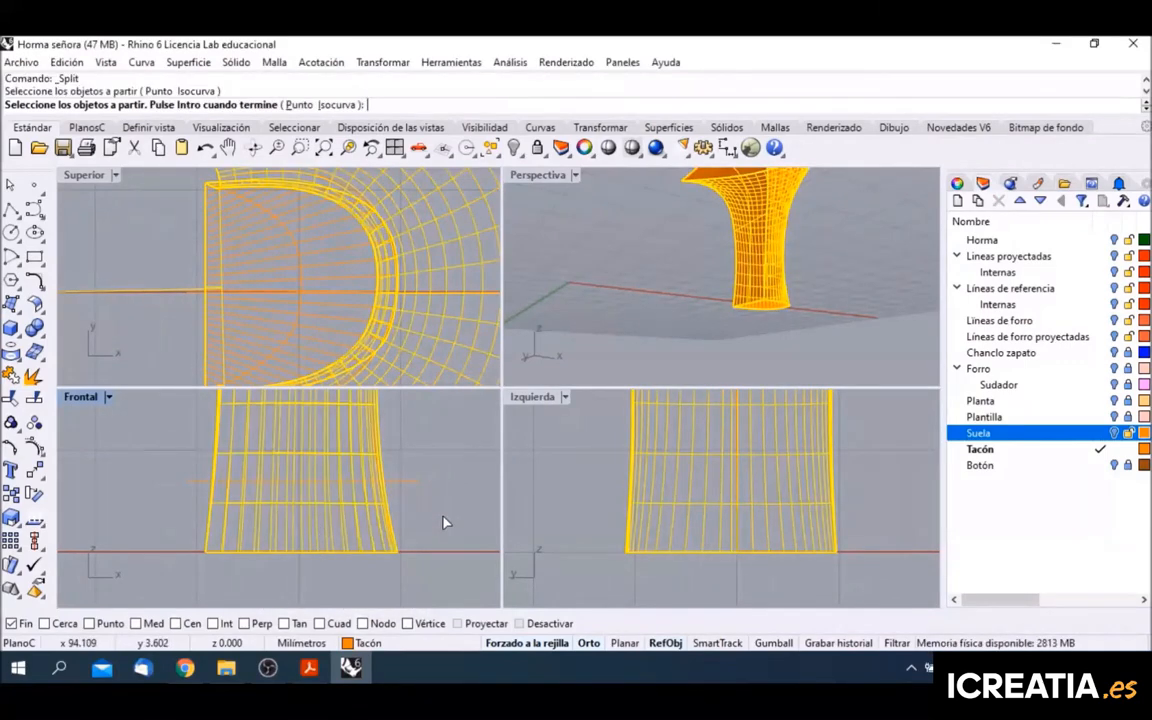
pyautogui.press('Return')
pyautogui.click(406, 483)
pyautogui.press('Return')
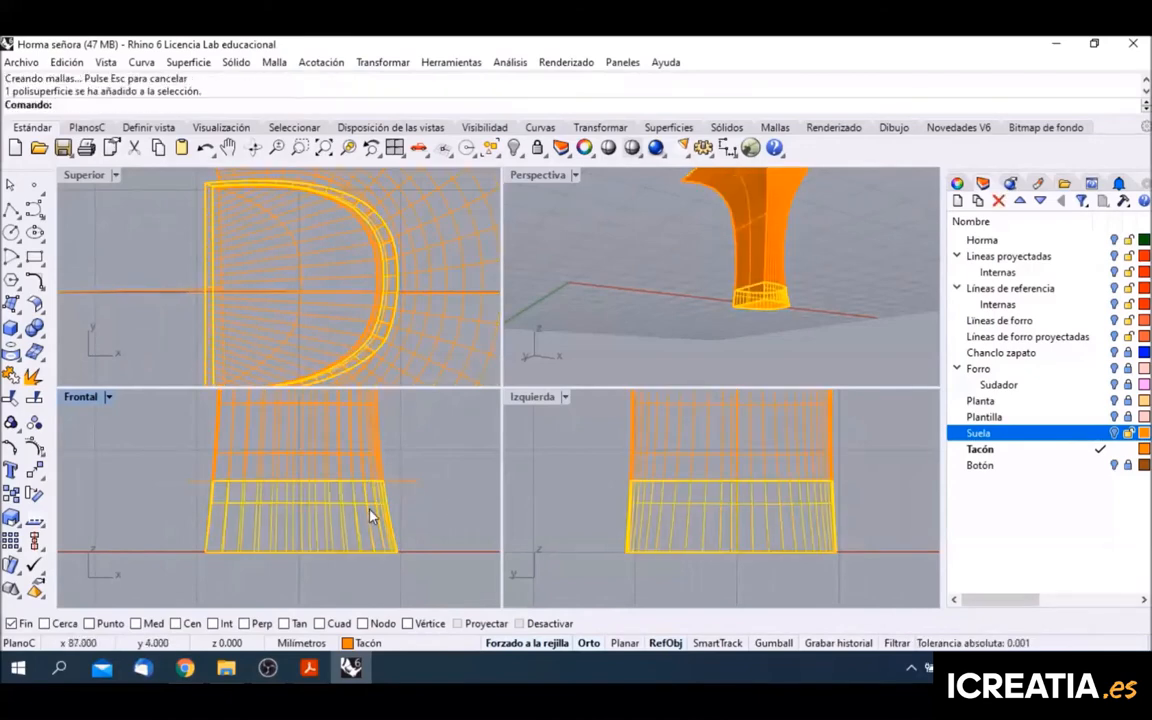
pyautogui.click(364, 447)
pyautogui.click(427, 453)
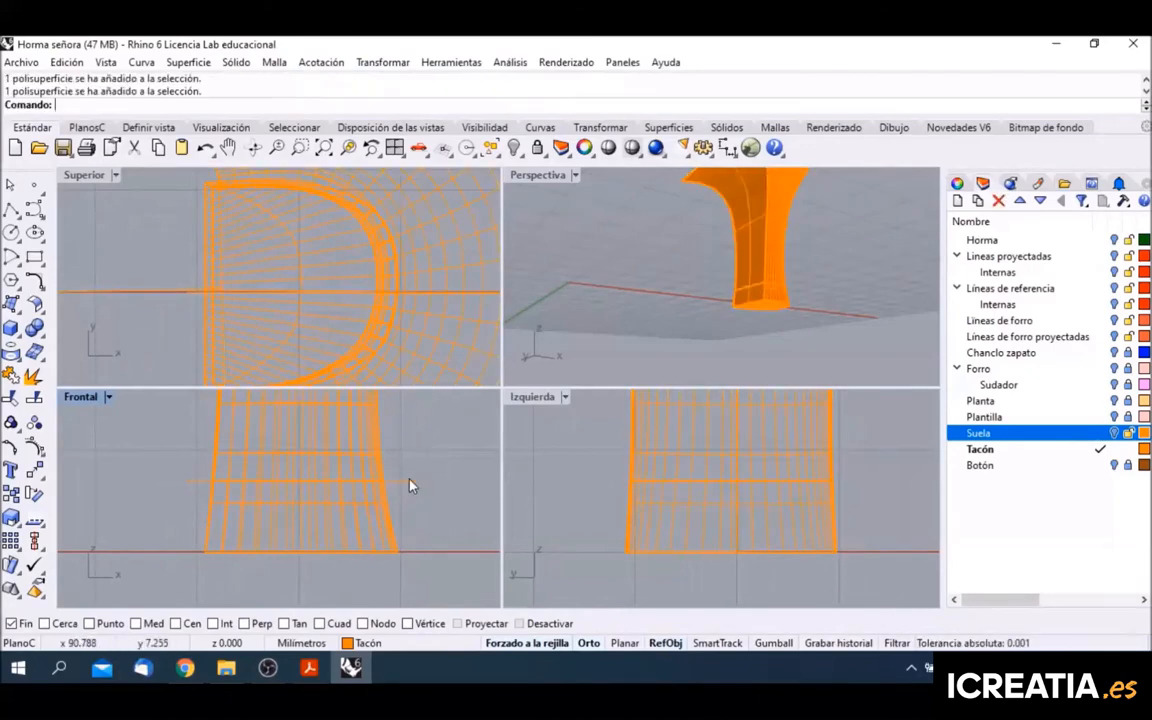
pyautogui.click(412, 482)
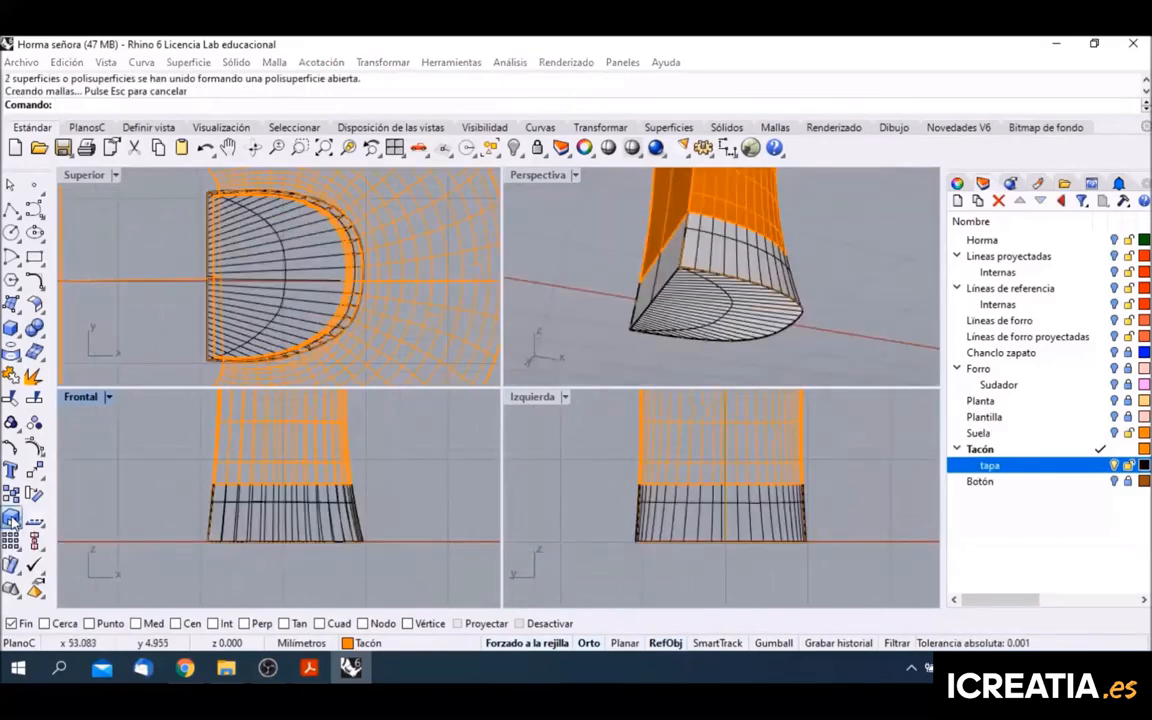
# Step: Enlarge the heel cap slightly with Scale 2D in the top view, using a base point at its middle on the axis
pyautogui.click(12, 520)
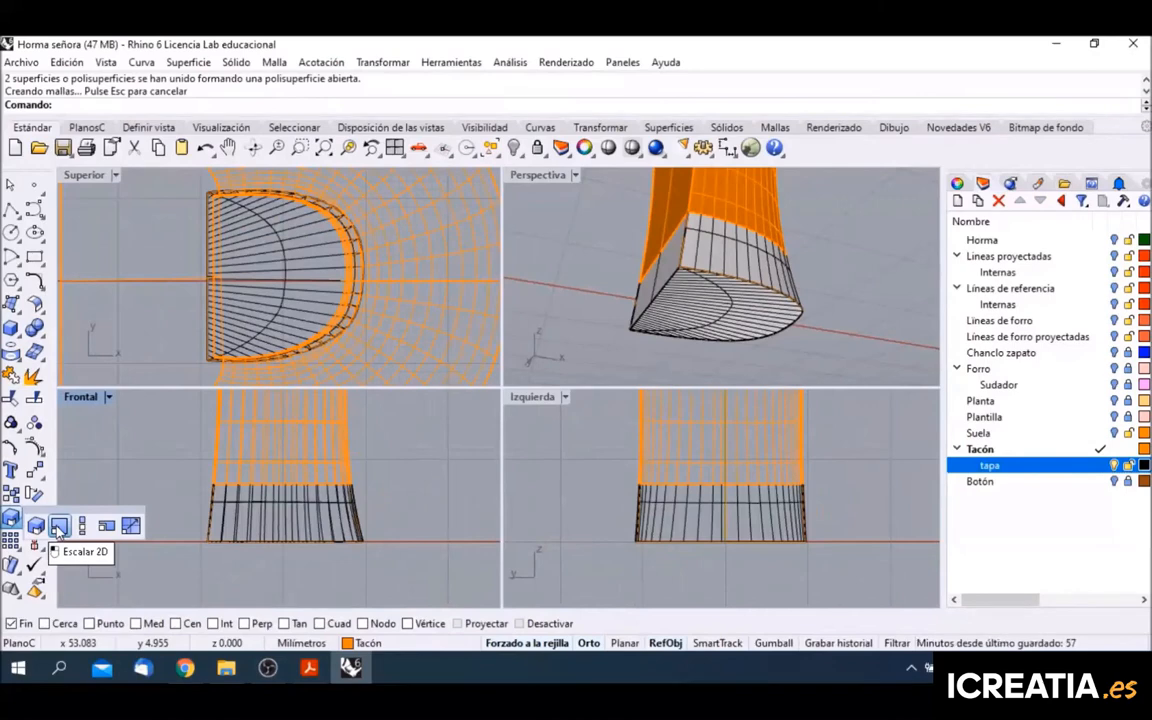
pyautogui.click(58, 527)
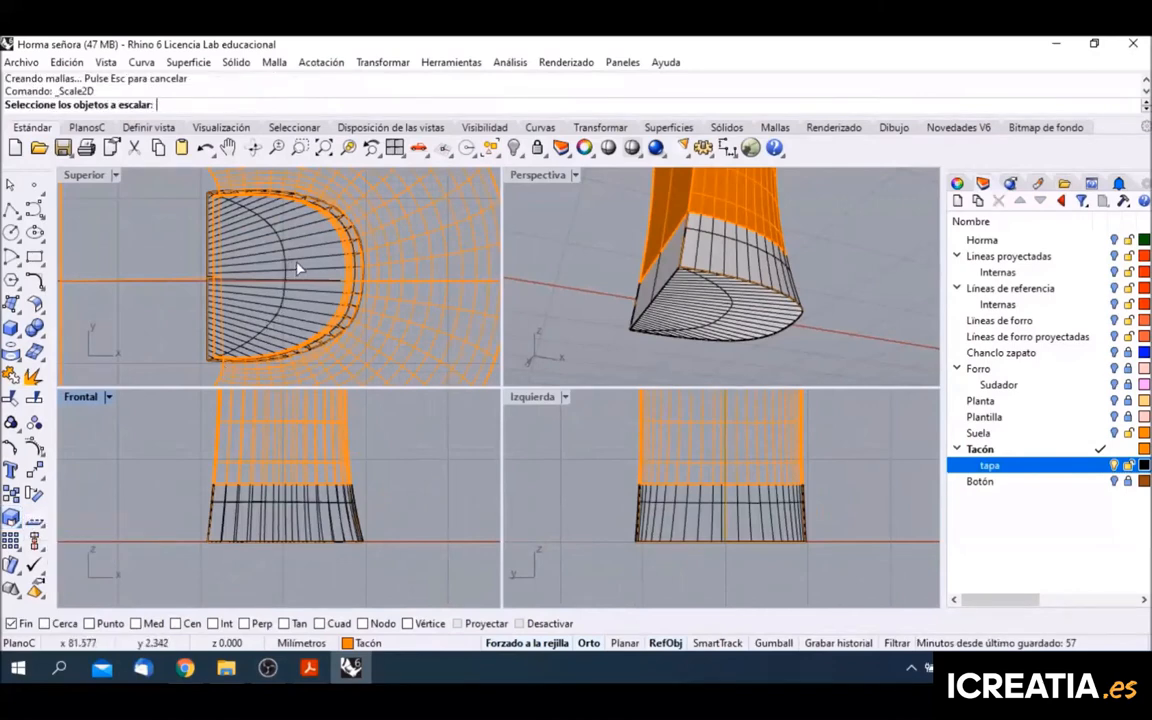
pyautogui.click(297, 268)
pyautogui.press('Return')
pyautogui.click(283, 280)
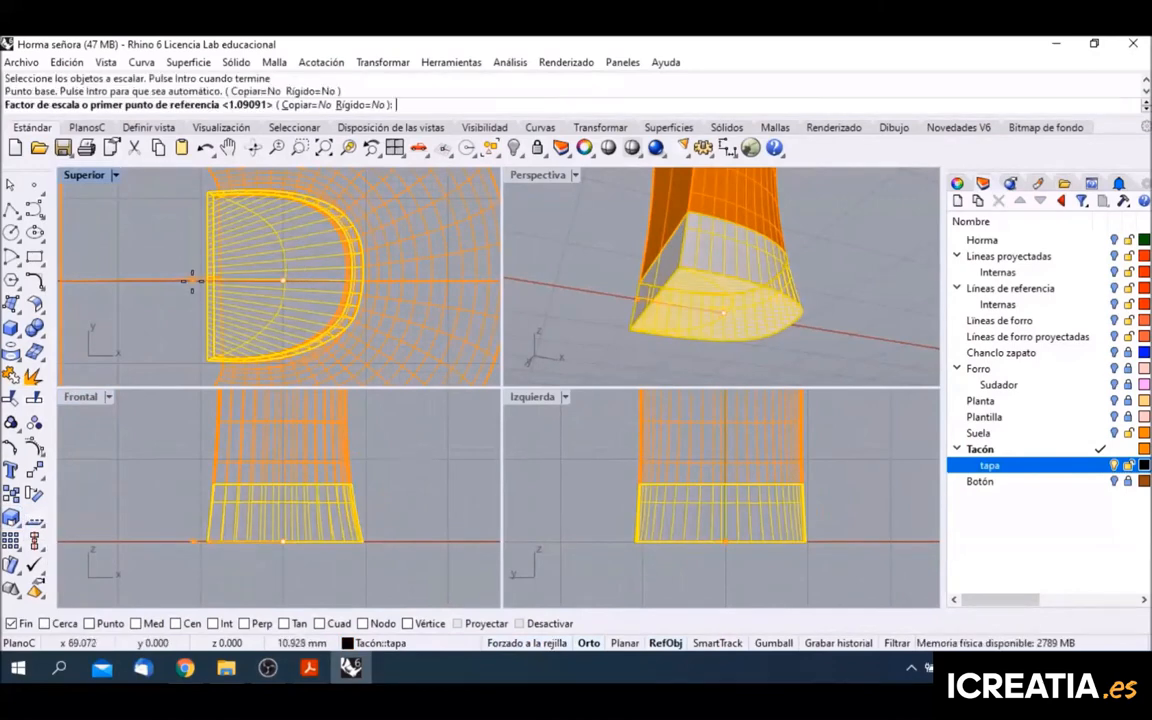
pyautogui.scroll(3, 191, 281)
pyautogui.click(217, 279)
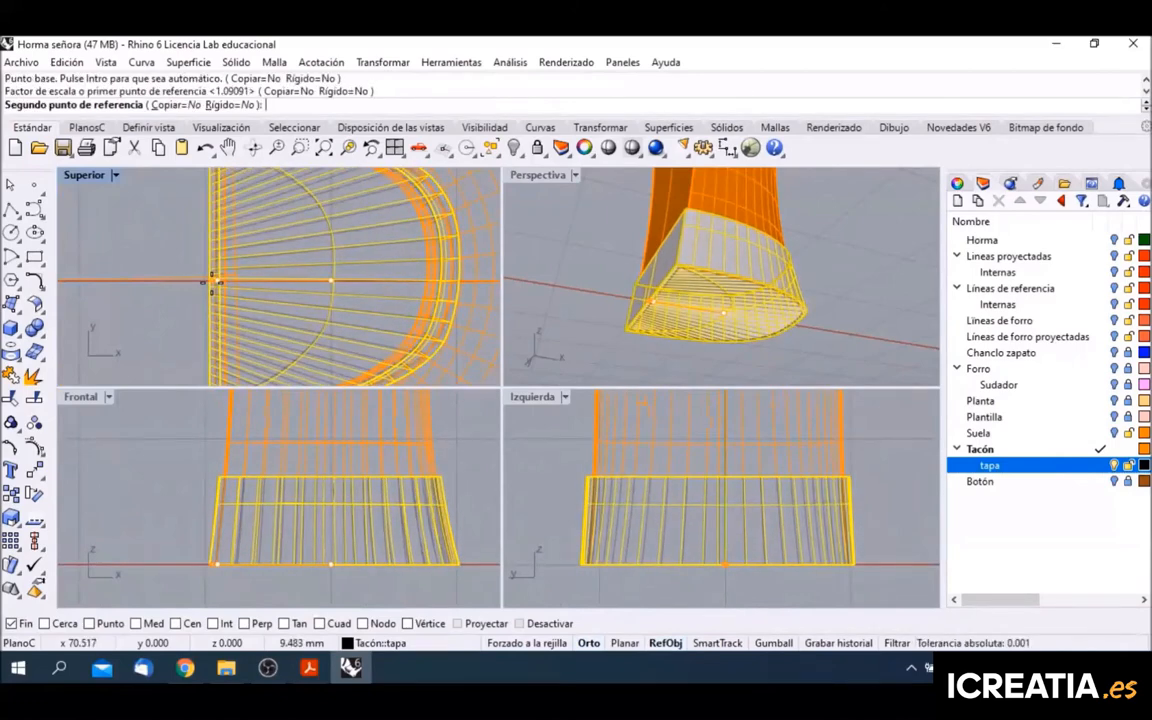
pyautogui.click(212, 282)
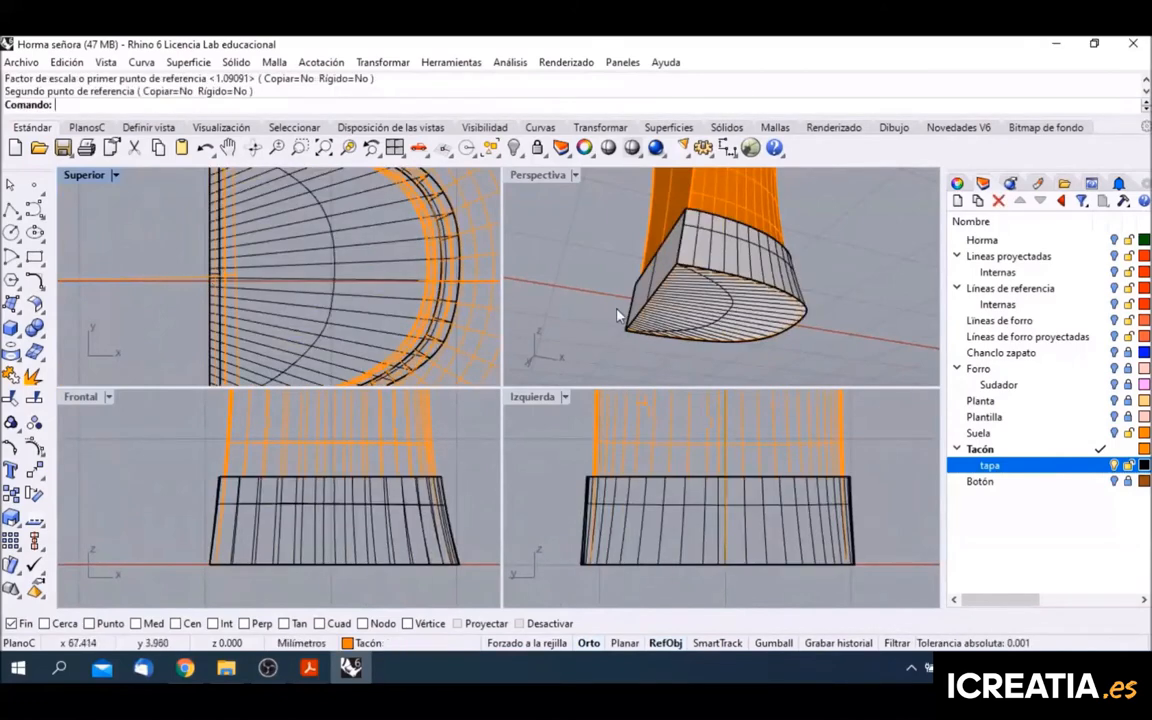
# Step: Hide the upper heel body to expose the cap's open top
pyautogui.moveTo(740, 320)
pyautogui.mouseDown(button='right')
pyautogui.moveTo(745, 271)
pyautogui.moveTo(720, 285)
pyautogui.moveTo(729, 301)
pyautogui.mouseUp(button='right')
pyautogui.scroll(-3, 733, 262)
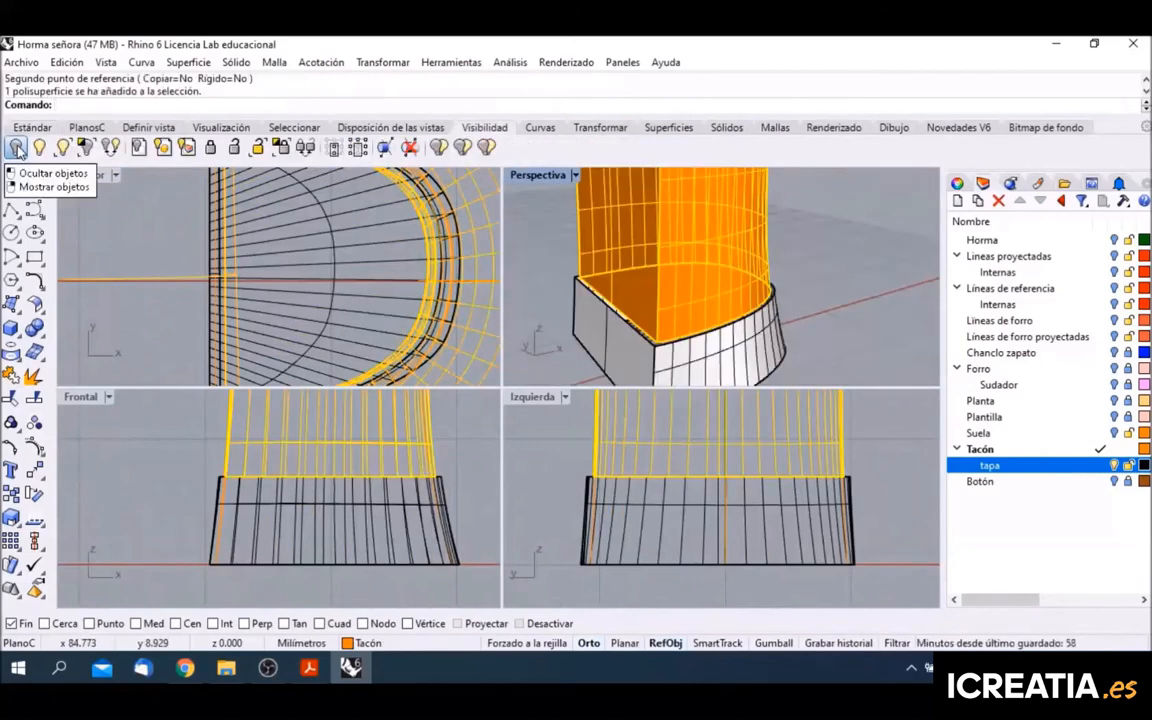
pyautogui.click(17, 148)
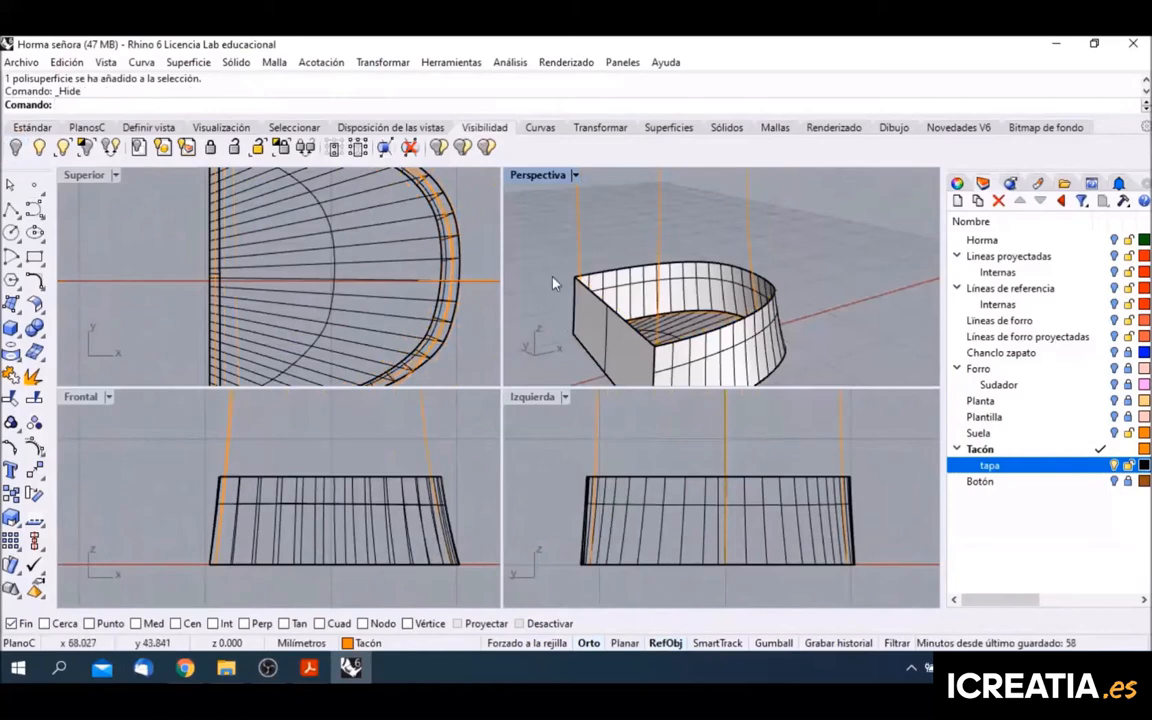
pyautogui.moveTo(553, 283); pyautogui.dragTo(450, 313, button='right')
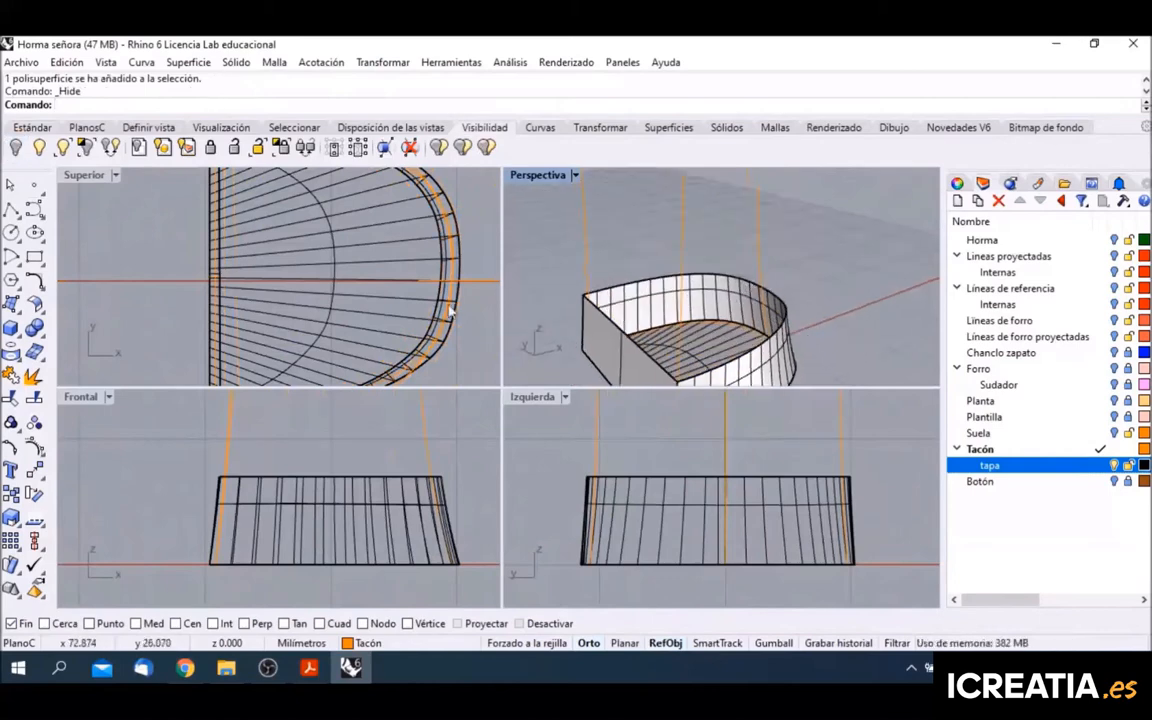
# Step: Close the cap's top on the tapa layer with a surface from its straight and curved upper edges, and show the hidden heel again
pyautogui.click(12, 305)
pyautogui.click(117, 283)
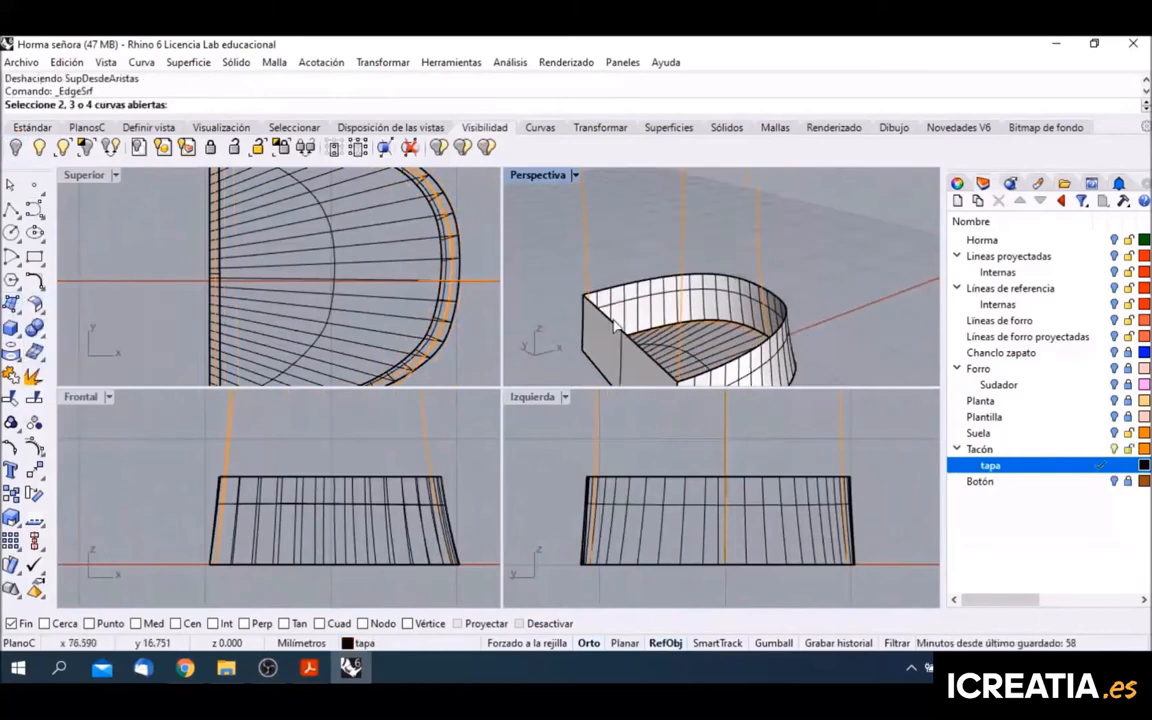
pyautogui.click(617, 316)
pyautogui.click(595, 295)
pyautogui.press('Return')
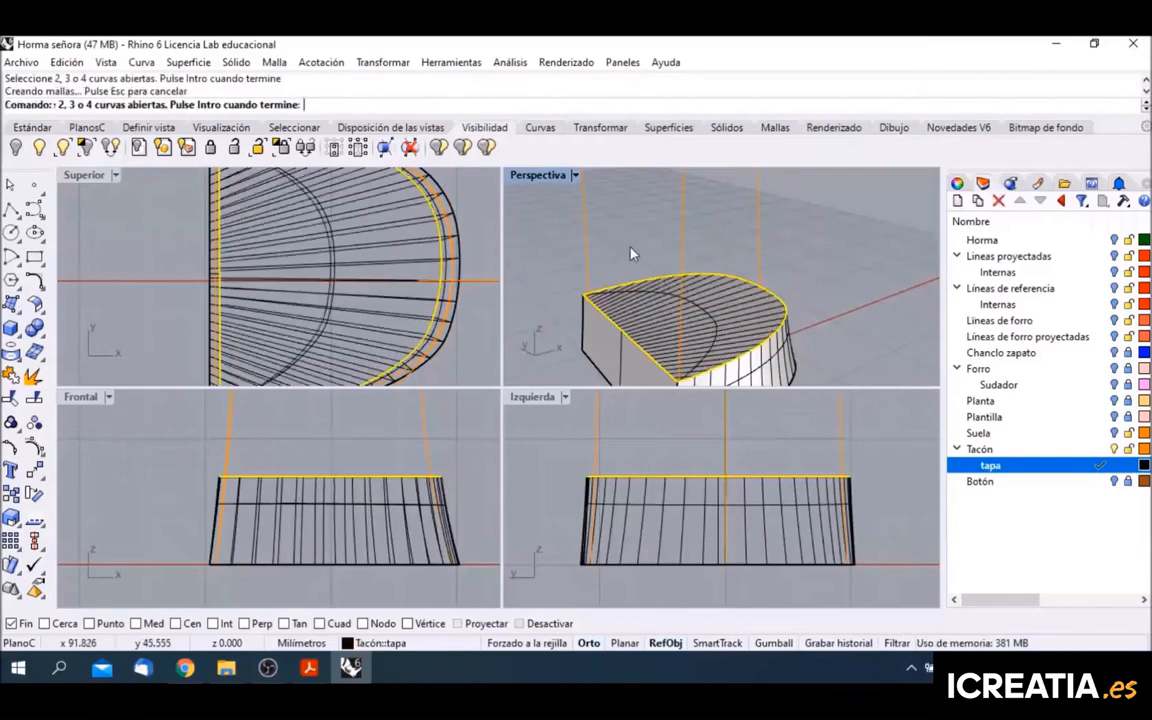
pyautogui.click(43, 147)
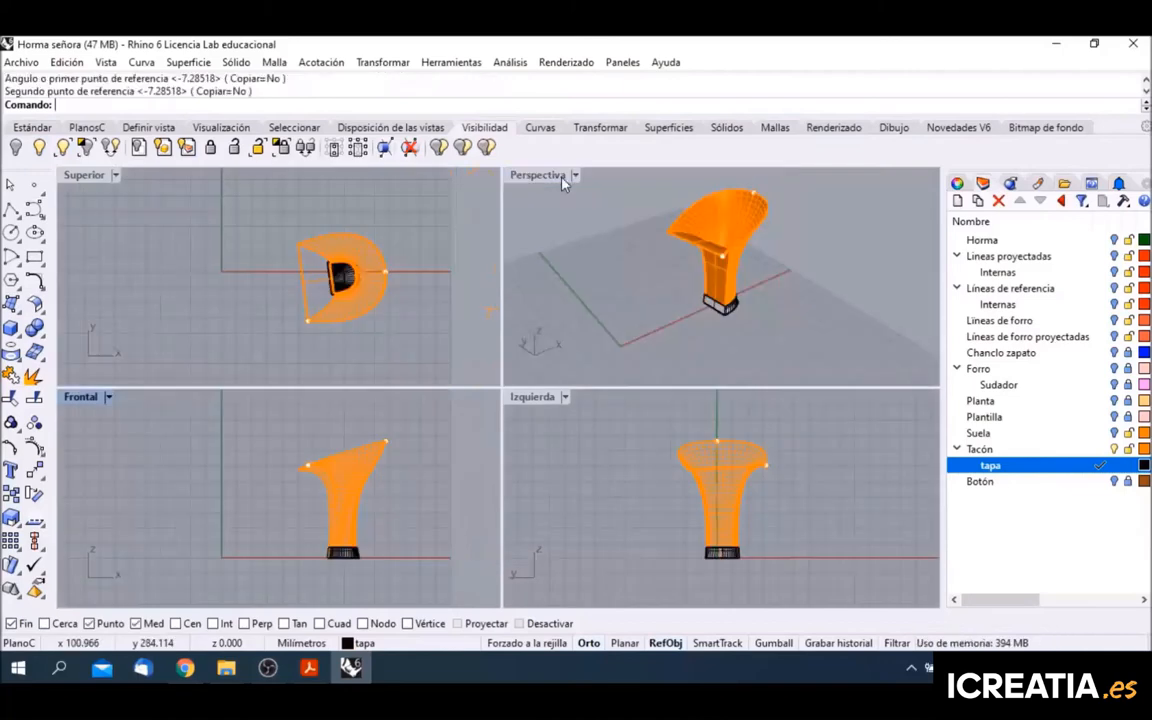
# Step: Maximize the perspective view and turn on the Botón, Suela, Planta, Sudador, Forro and Chanclo zapato layers
pyautogui.doubleClick(560, 177)
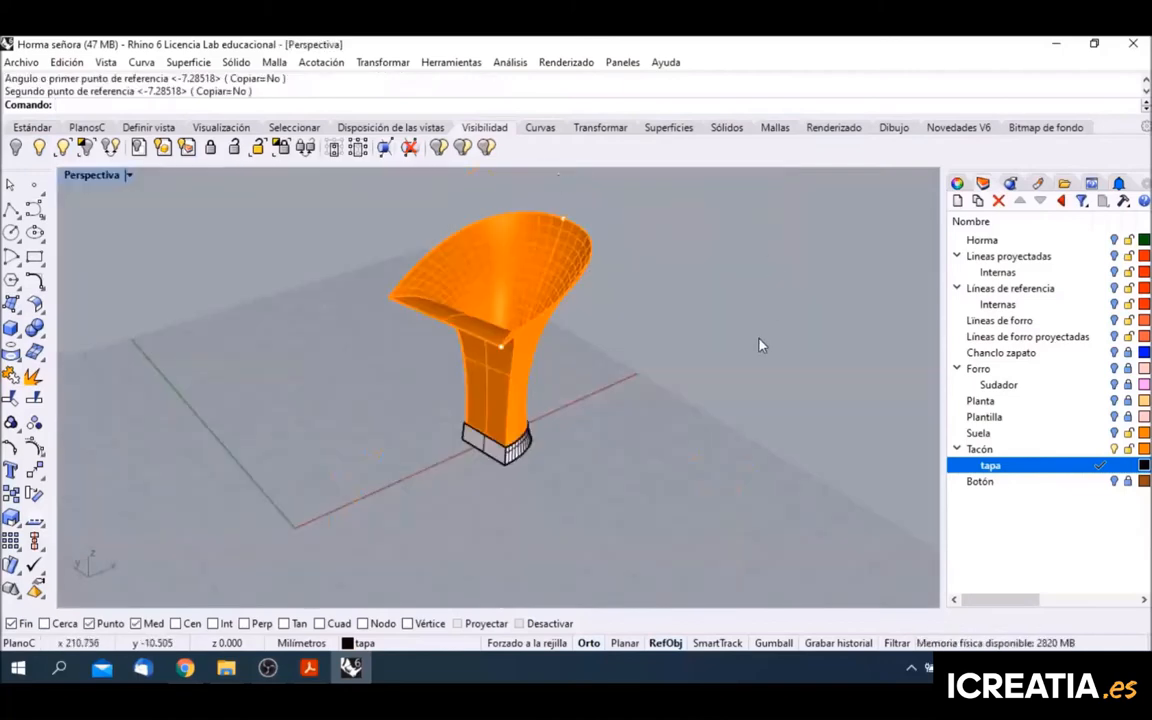
pyautogui.click(1116, 481)
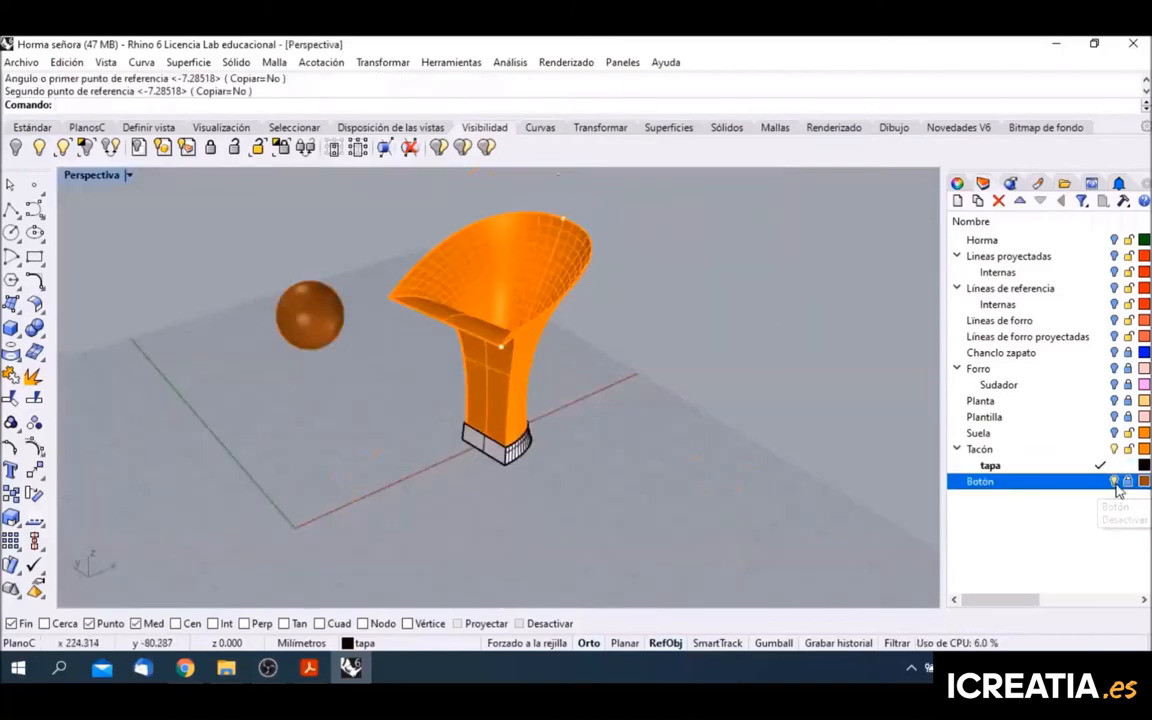
pyautogui.click(1116, 432)
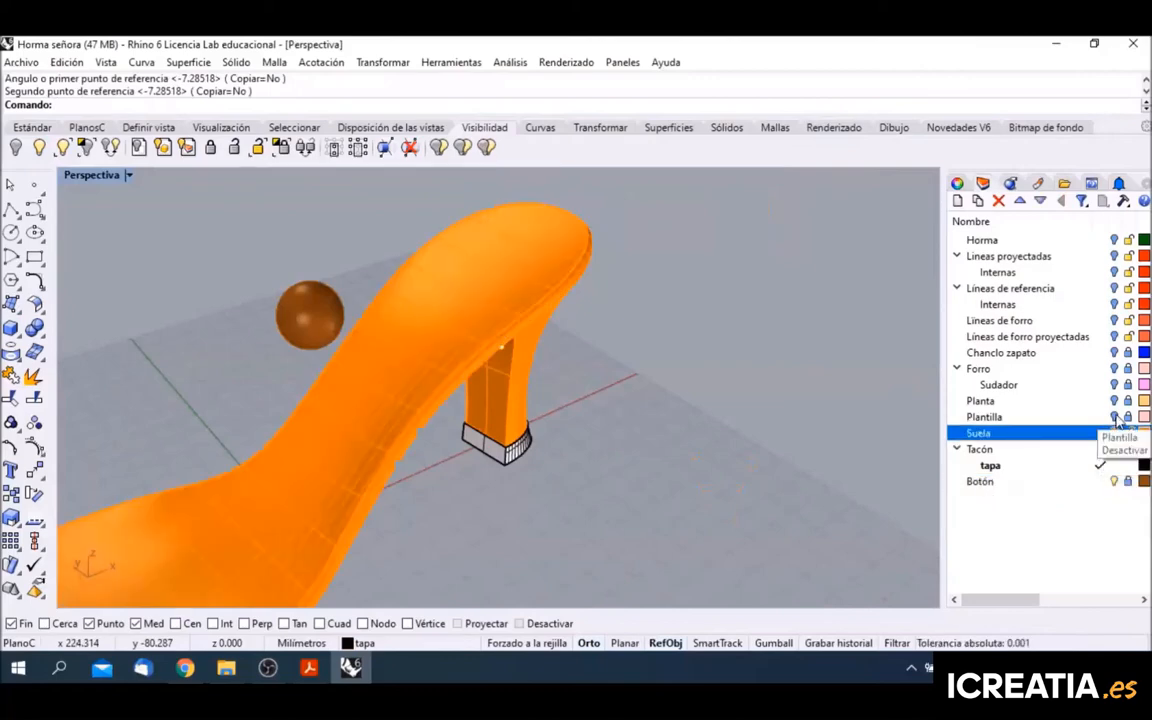
pyautogui.click(1116, 400)
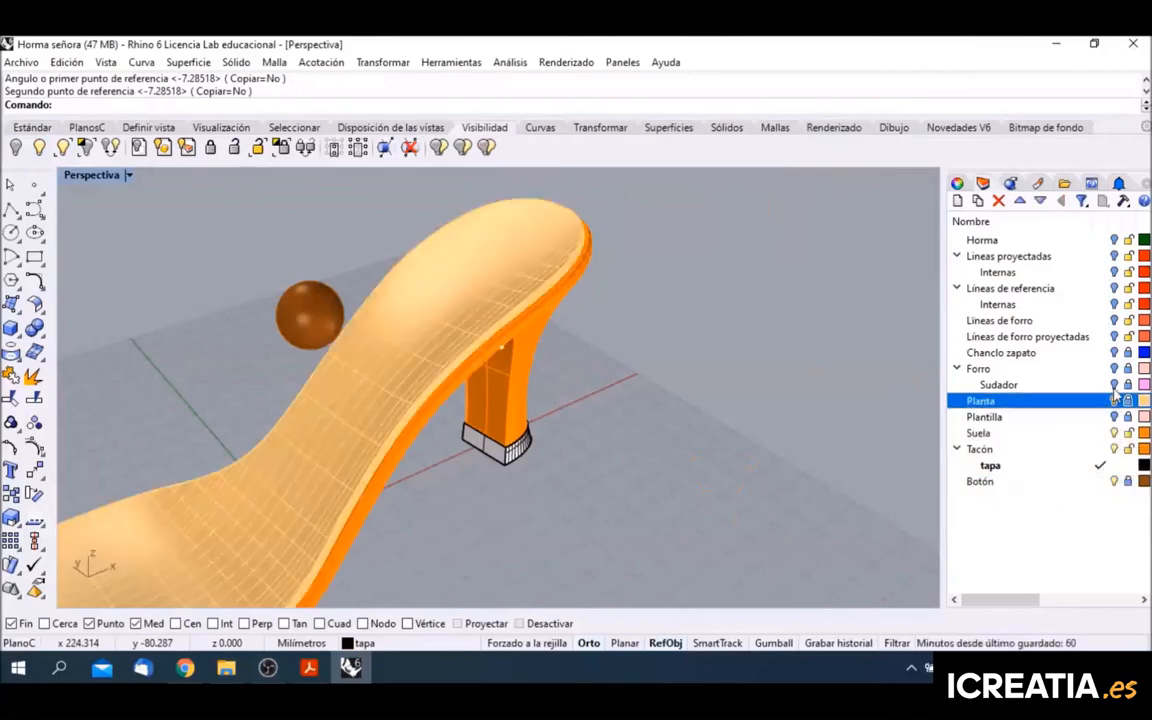
pyautogui.click(1116, 384)
pyautogui.click(1116, 368)
pyautogui.click(1116, 352)
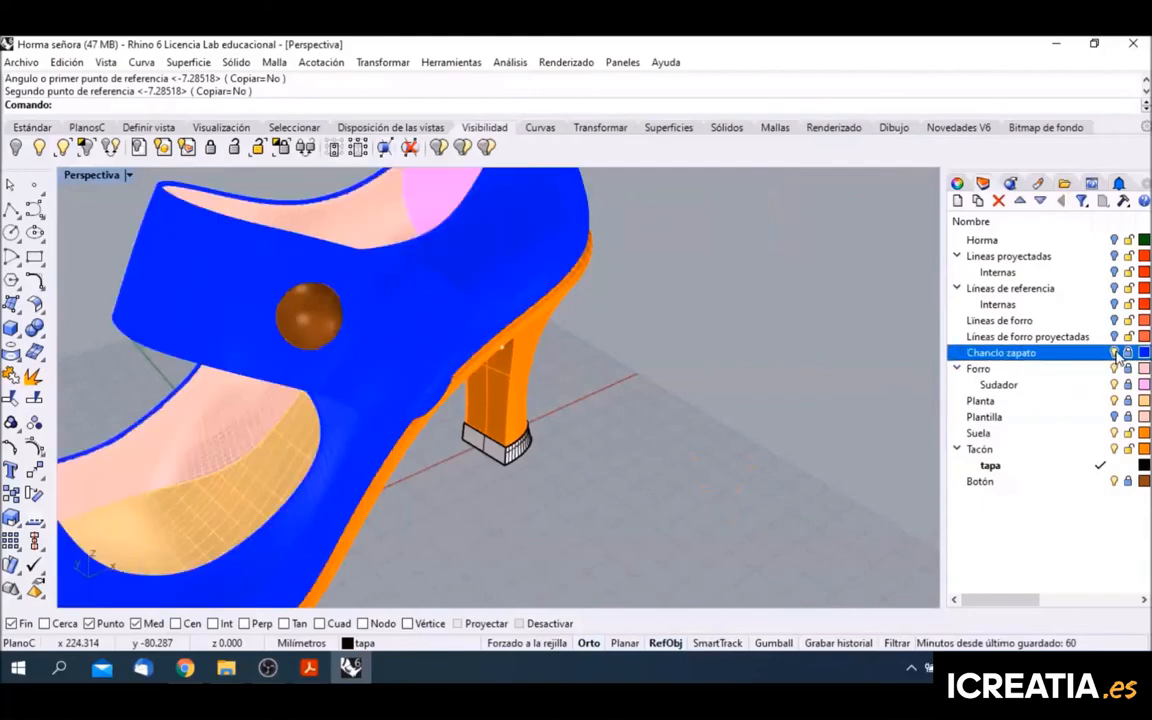
# Step: Examine the assembled shoe from several angles, focusing on how the heel meets the sole
pyautogui.moveTo(700, 371); pyautogui.dragTo(481, 262, button='right')
pyautogui.scroll(-6, 611, 368)
pyautogui.scroll(8, 481, 262)
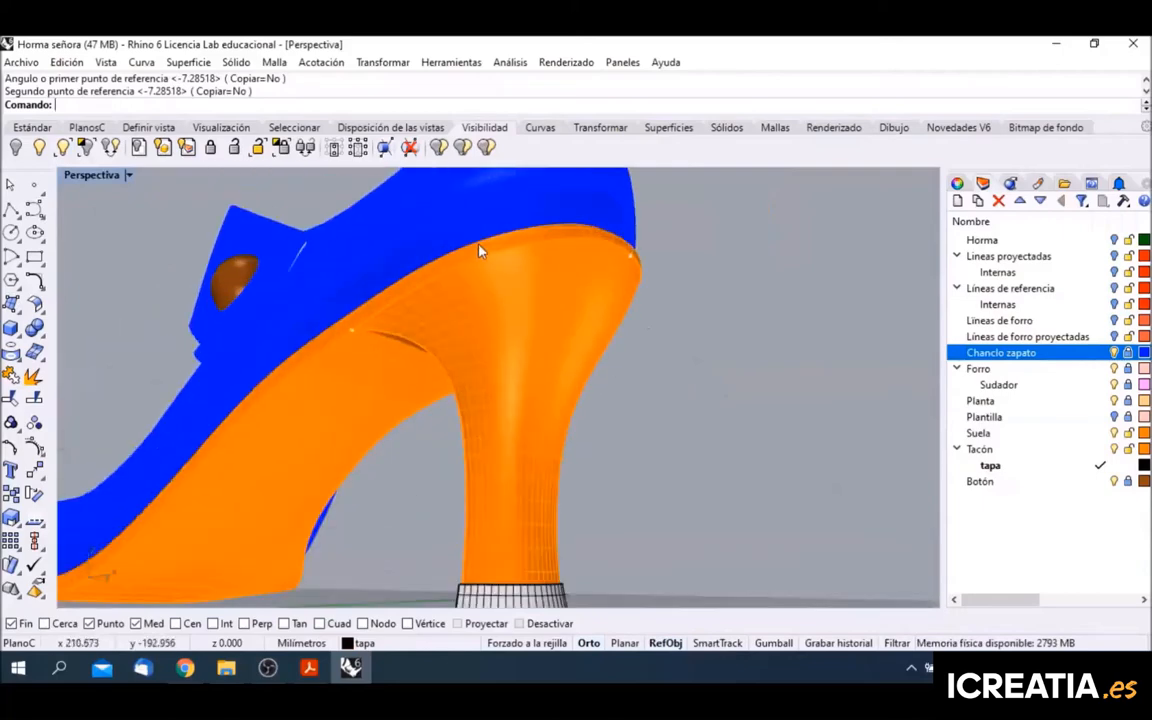
pyautogui.moveTo(338, 355); pyautogui.dragTo(465, 377, button='right')
pyautogui.moveTo(764, 354); pyautogui.dragTo(621, 320, button='right')
pyautogui.scroll(5, 472, 453)
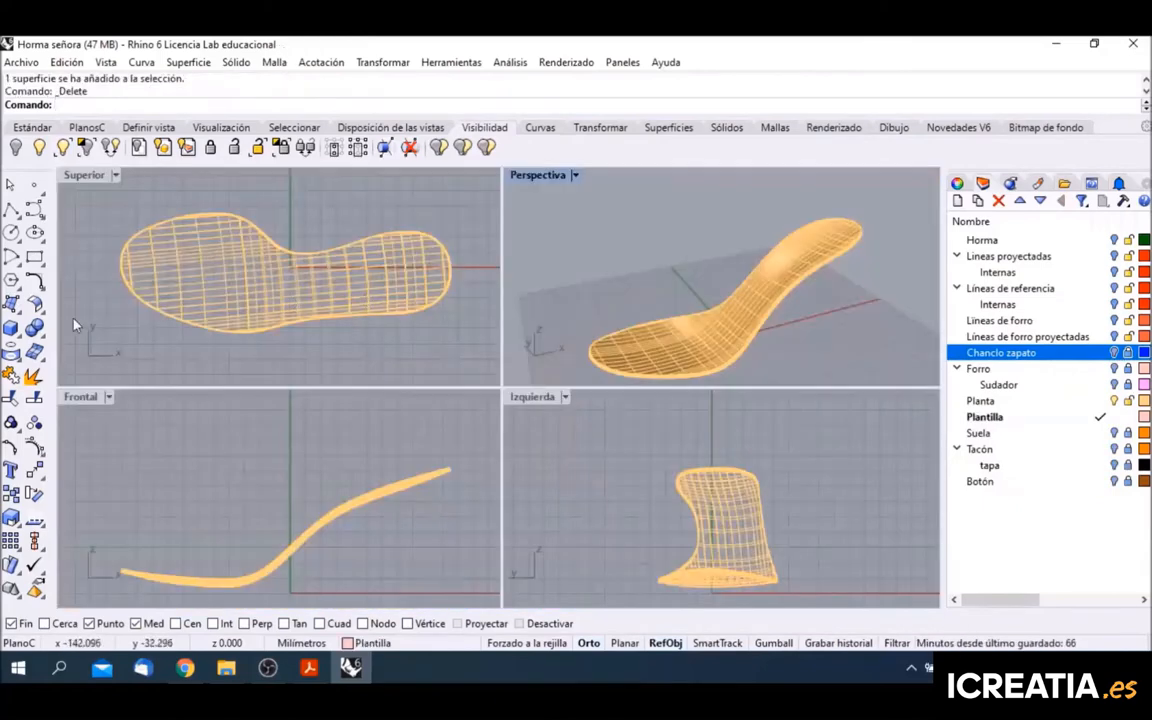
# Step: Extract a copy of the Planta piece's upper surface onto the Plantilla layer and turn off the Planta layer
pyautogui.click(40, 340)
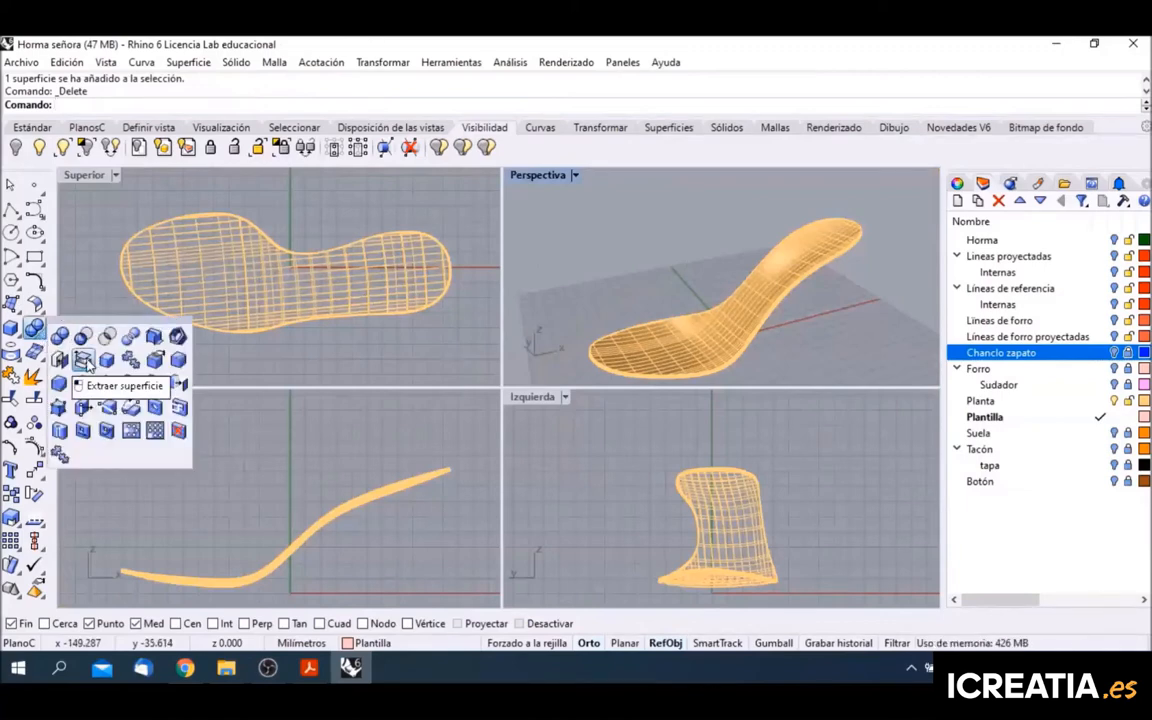
pyautogui.click(72, 352)
pyautogui.scroll(6, 825, 239)
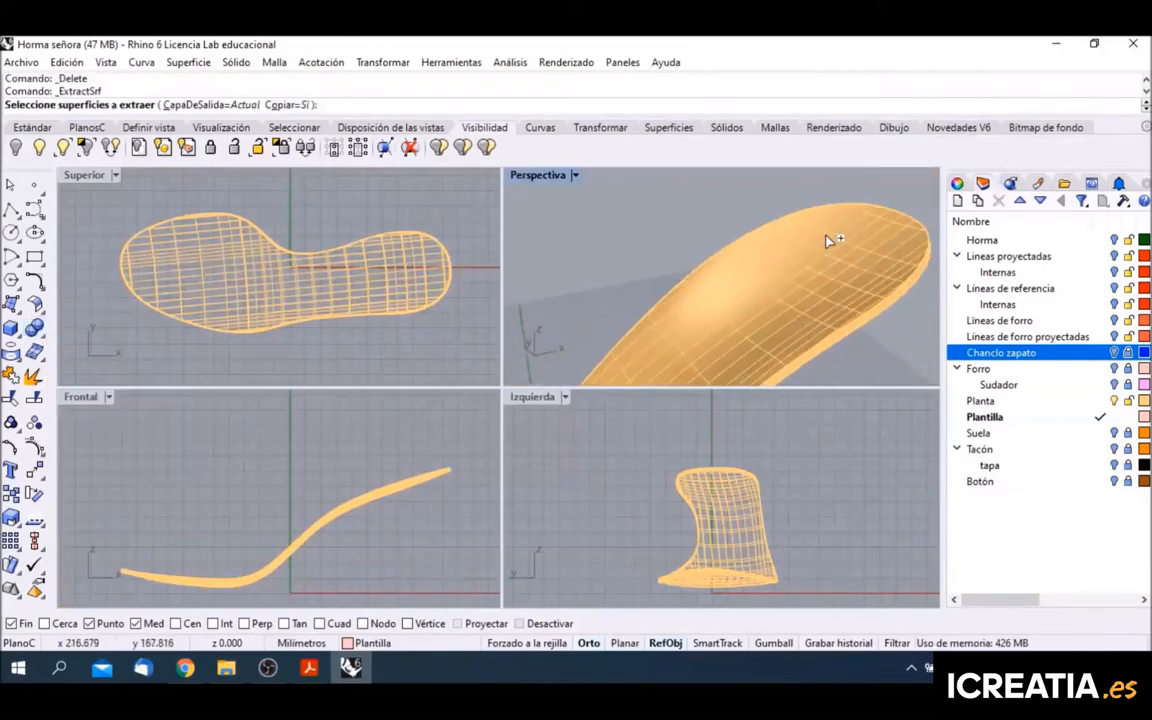
pyautogui.click(812, 238)
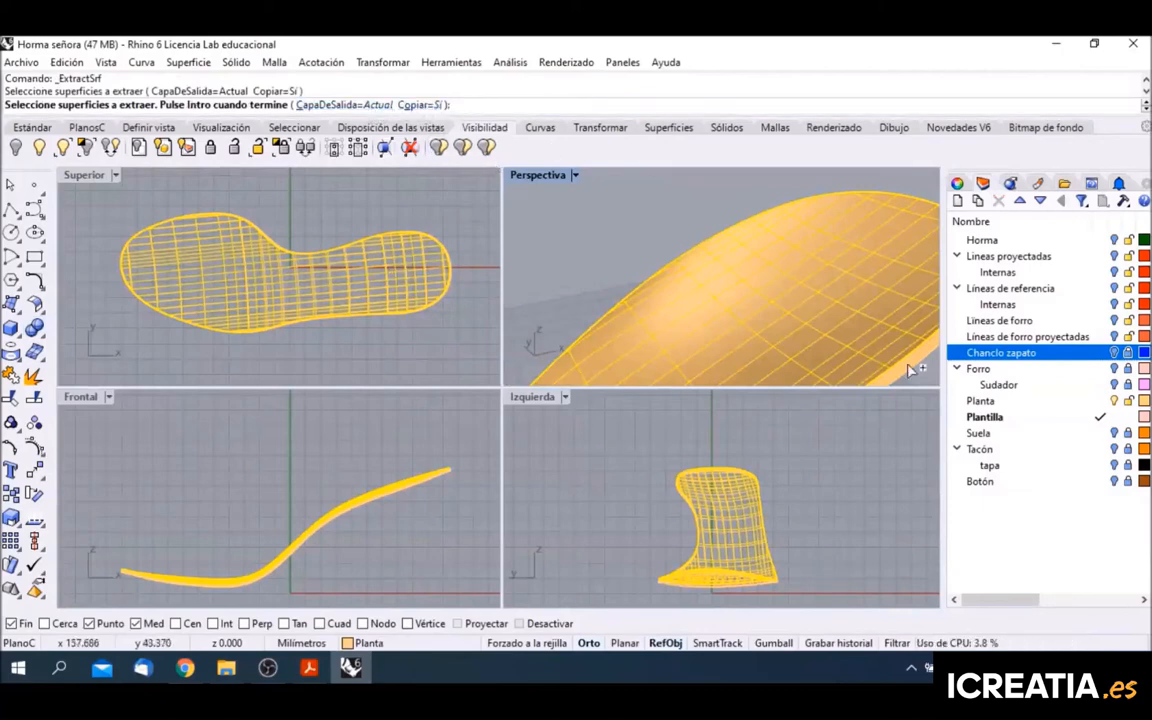
pyautogui.click(1038, 420)
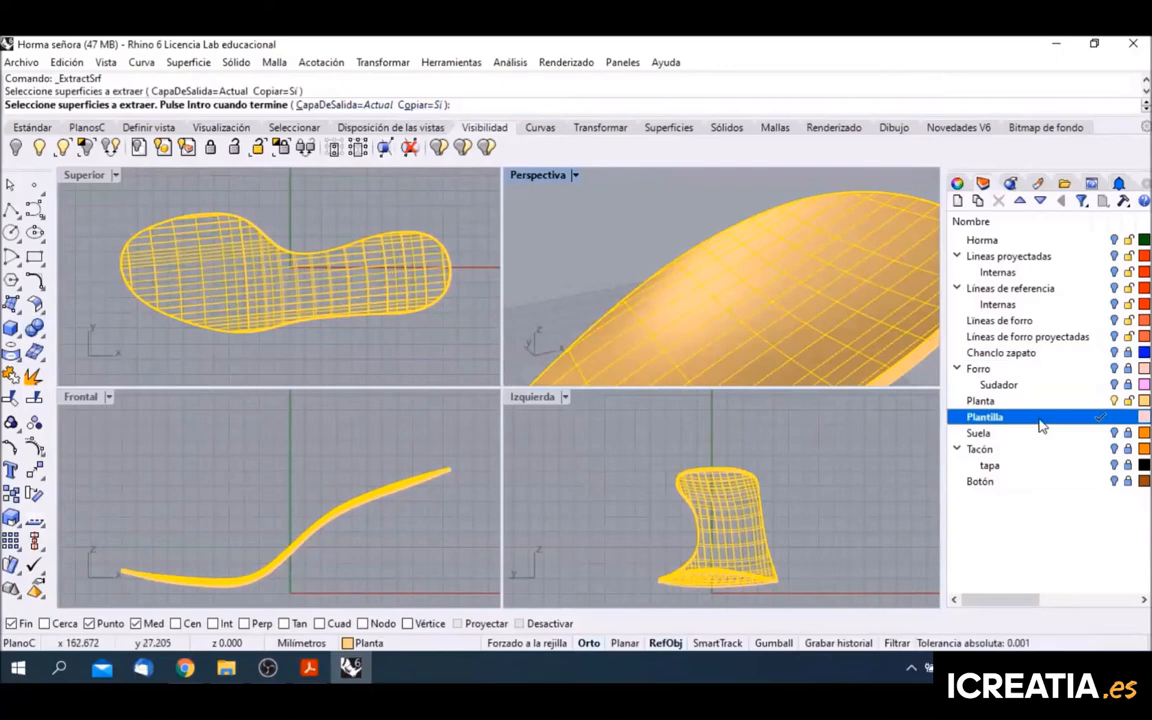
pyautogui.click(828, 283)
pyautogui.press('Return')
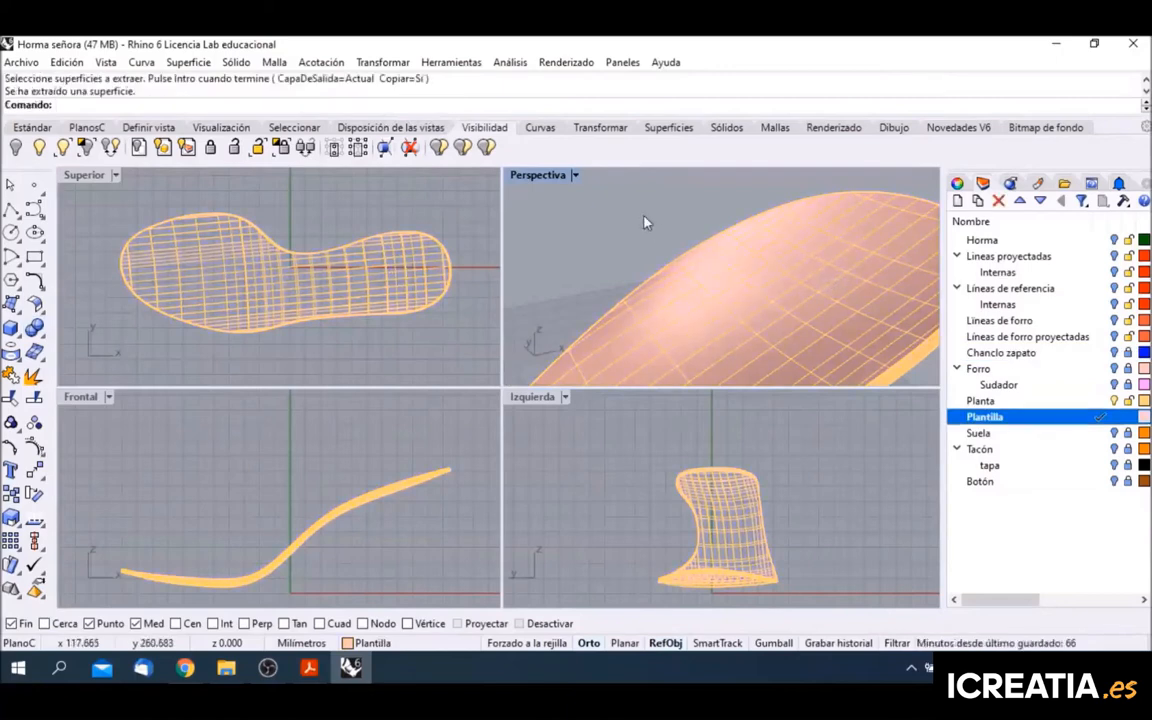
pyautogui.moveTo(722, 231); pyautogui.dragTo(913, 307, button='right')
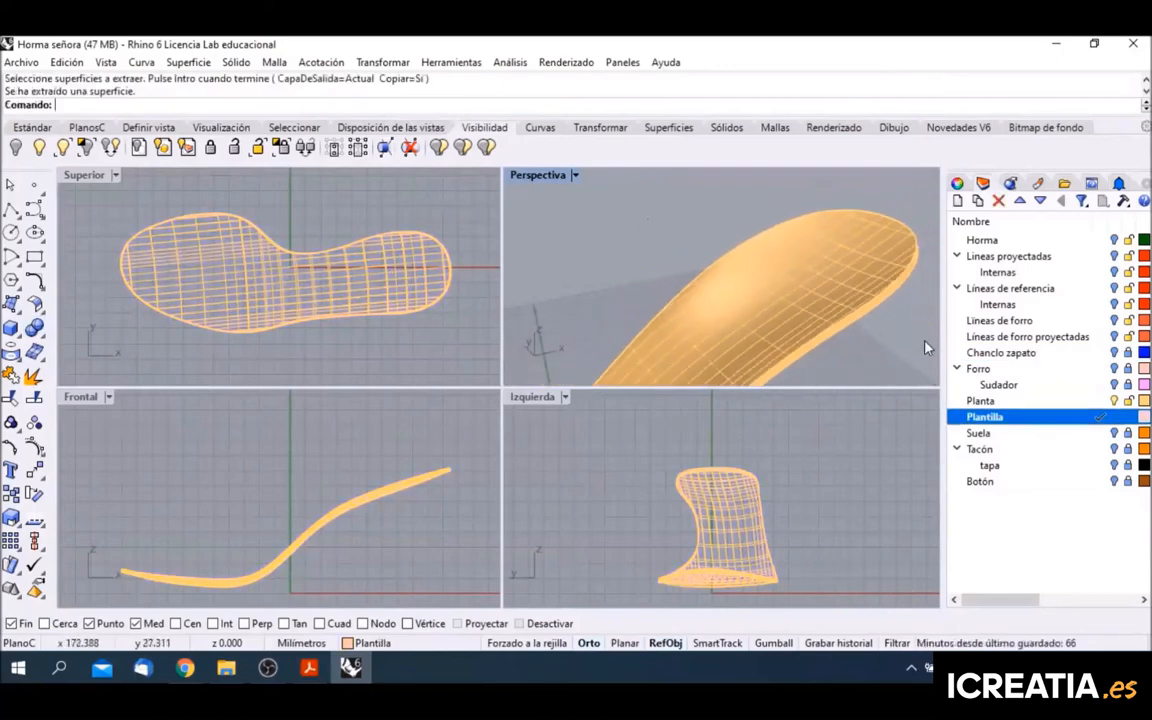
pyautogui.click(1114, 401)
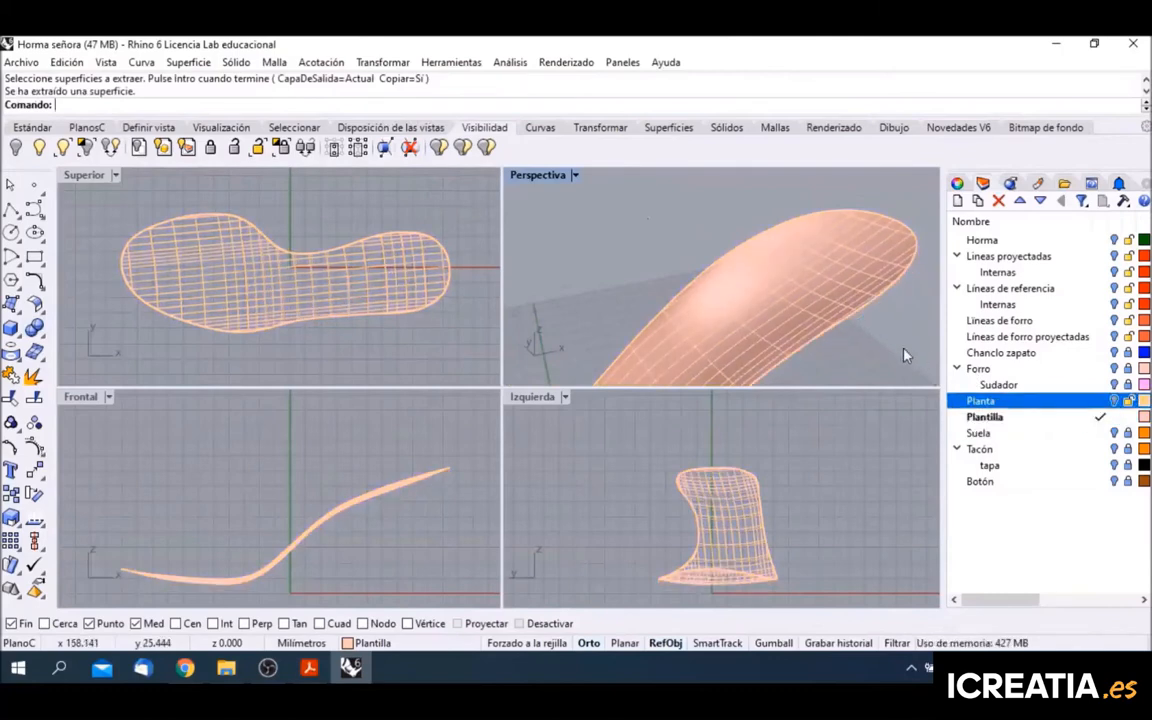
# Step: Duplicate the border of the extracted insole surface as a curve on the Plantilla layer
pyautogui.click(10, 351)
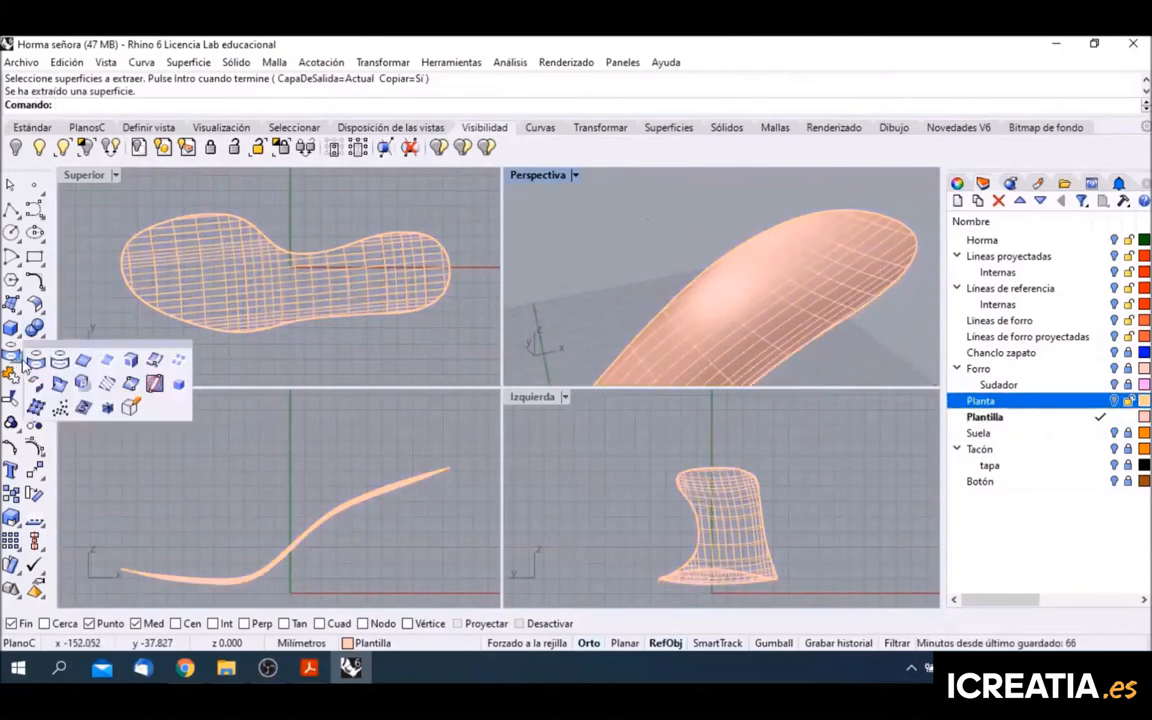
pyautogui.click(107, 364)
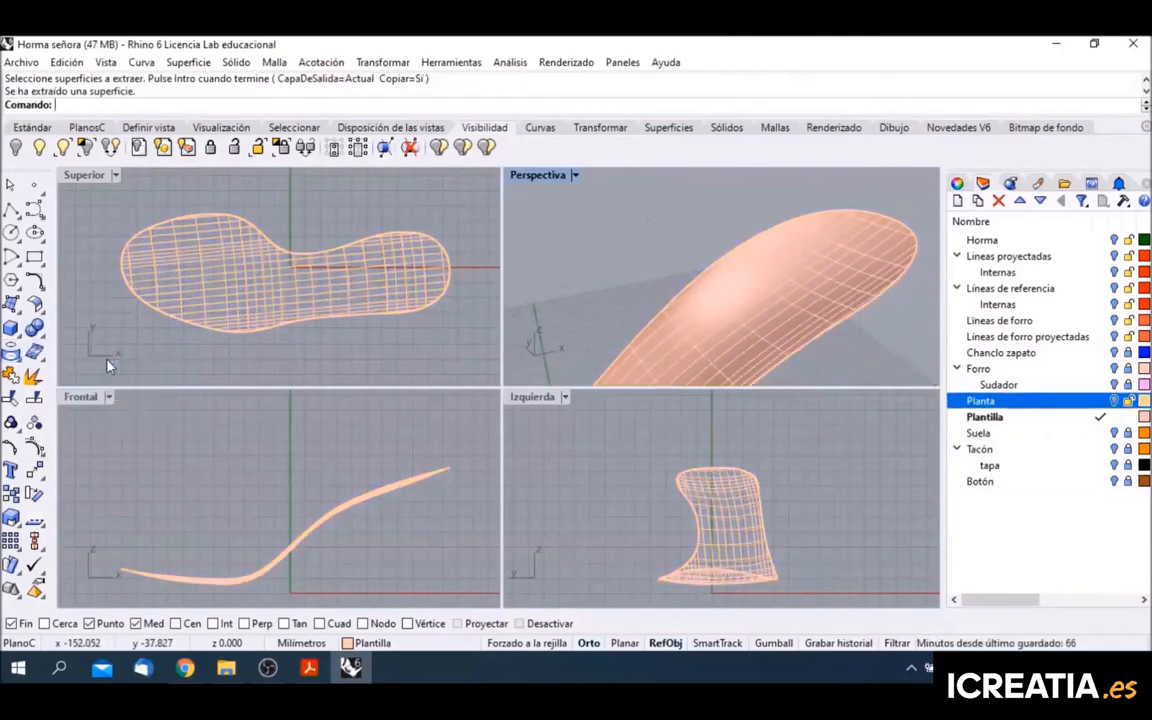
pyautogui.click(323, 325)
pyautogui.press('Return')
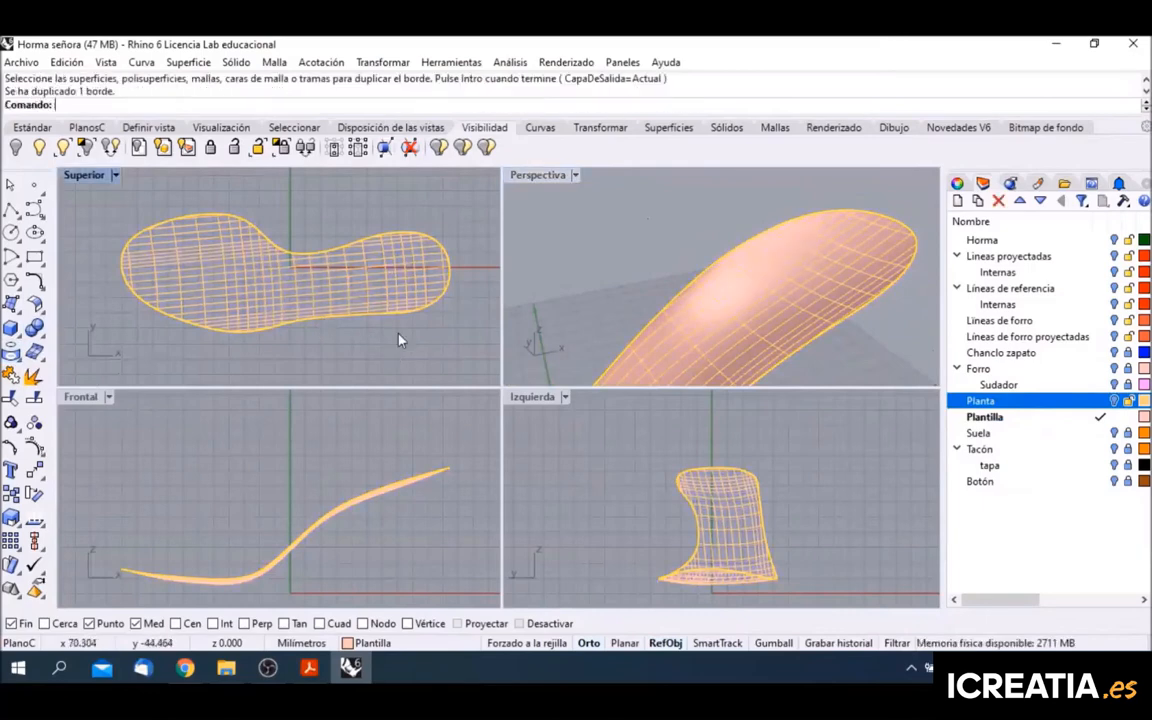
pyautogui.click(454, 329)
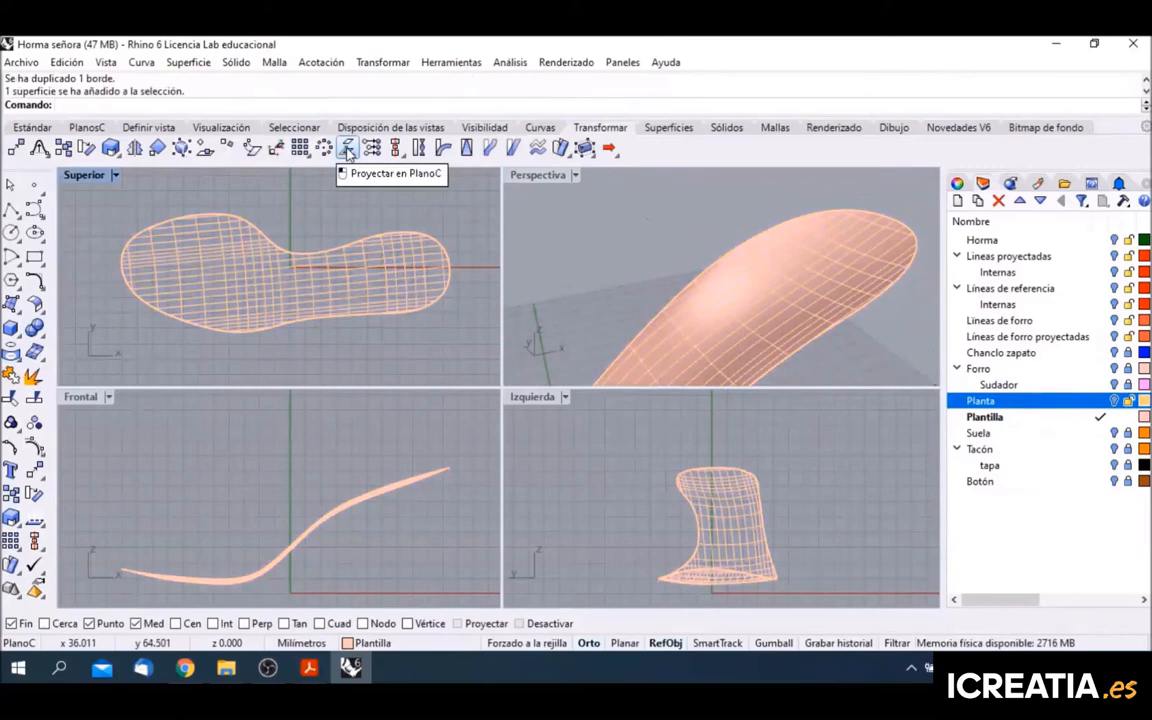
# Step: Project the duplicated border curve onto the top view's construction plane, keeping the original curve
pyautogui.click(347, 148)
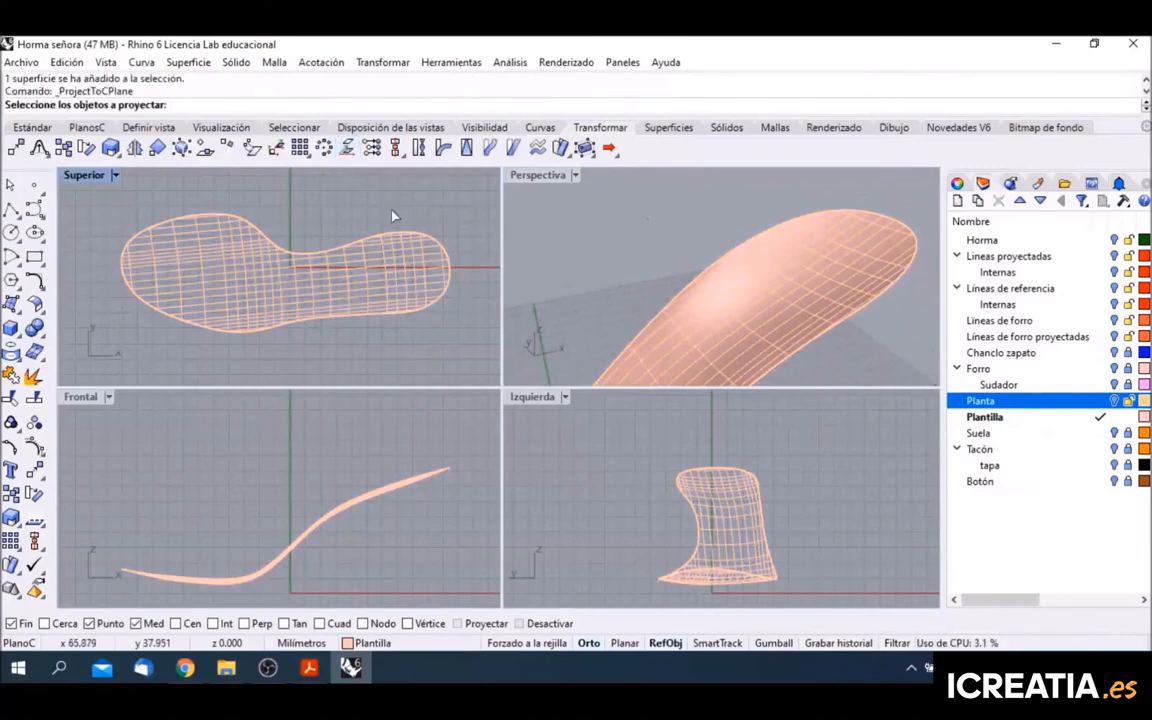
pyautogui.click(434, 245)
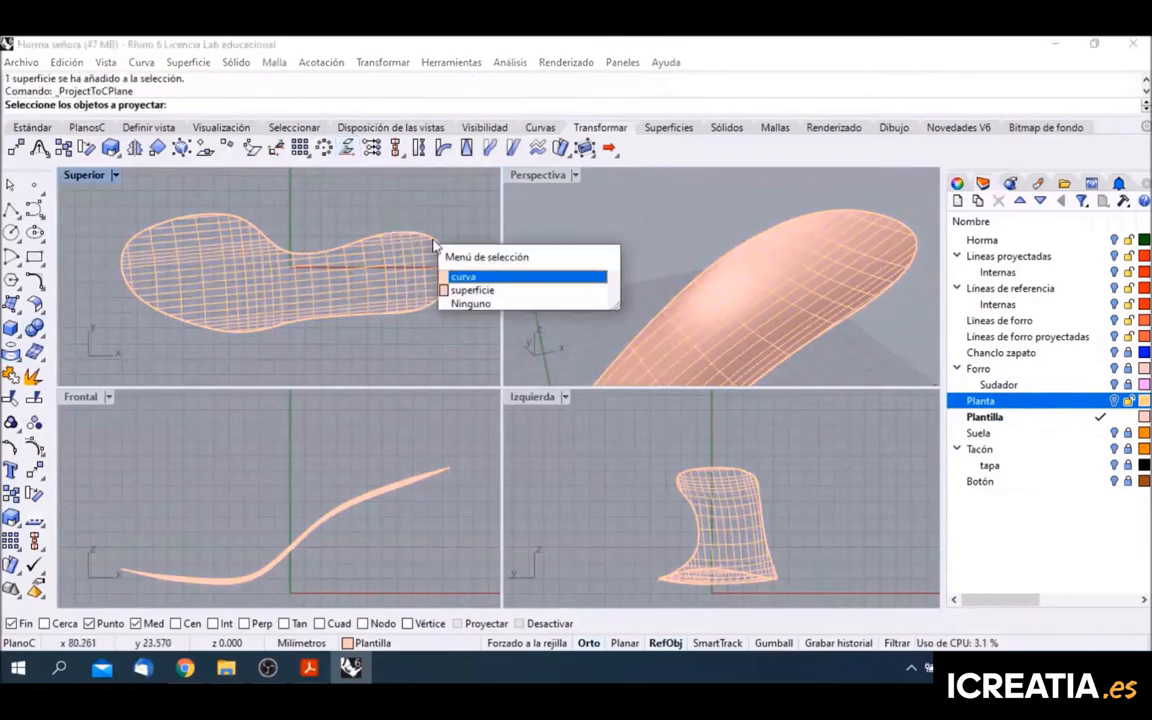
pyautogui.click(463, 276)
pyautogui.press('Return')
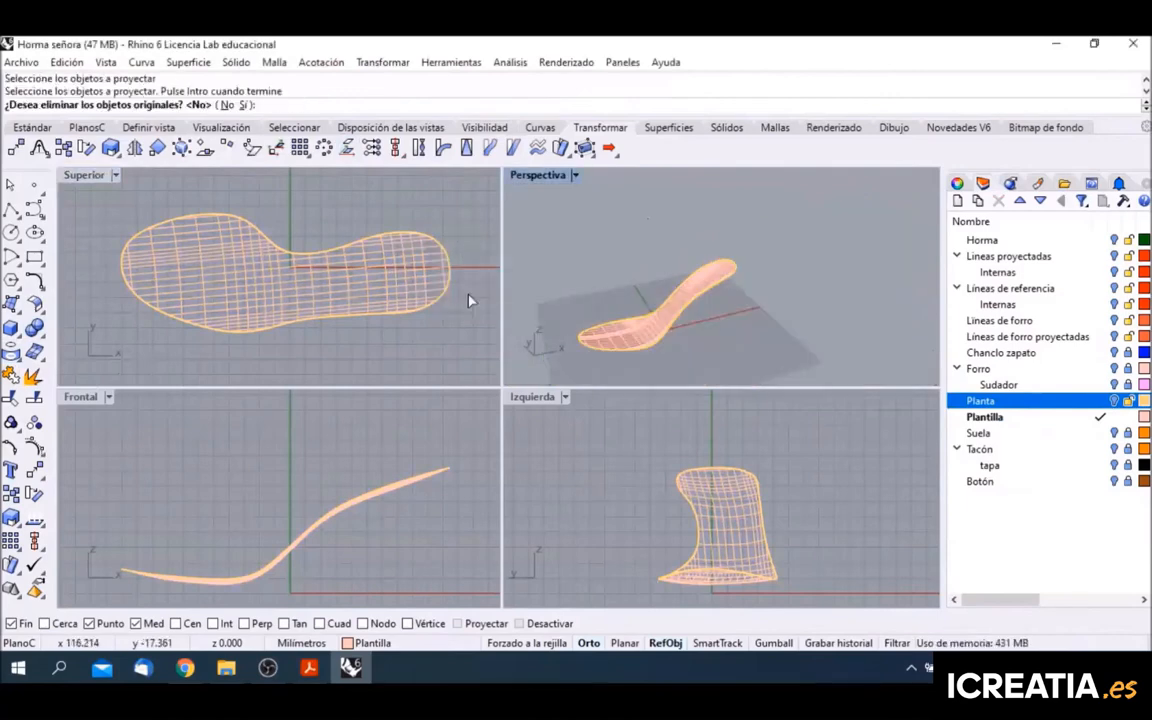
pyautogui.rightClick(470, 301)
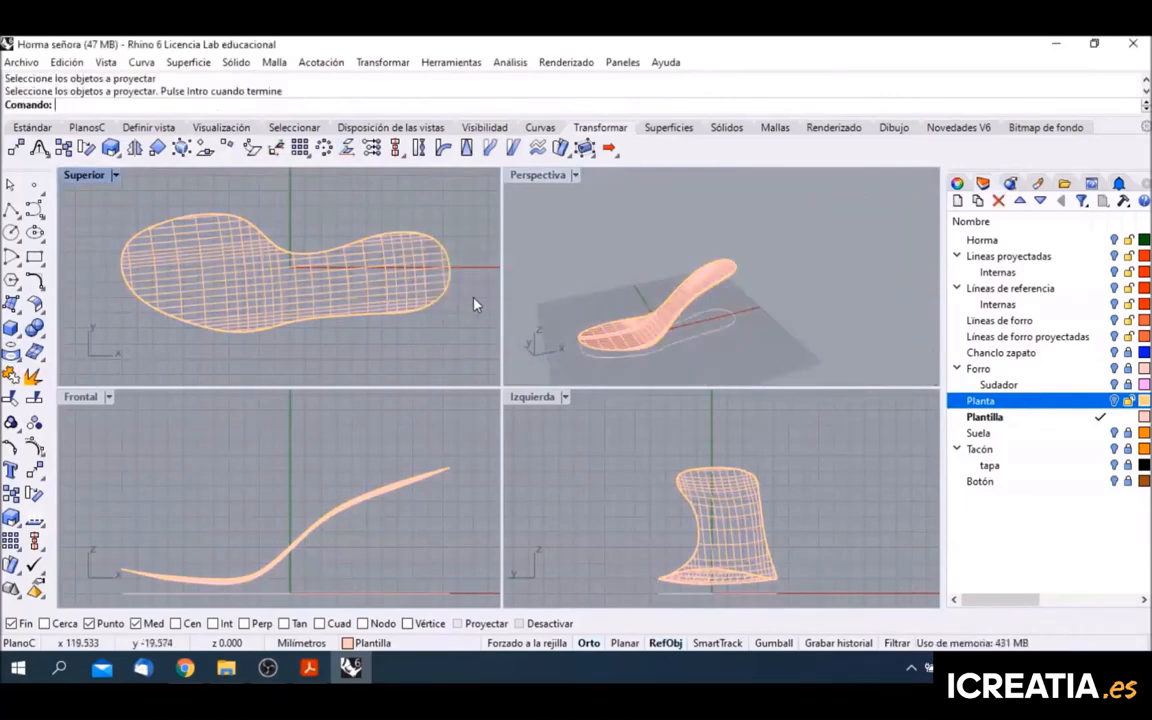
# Step: Hide the insole surface and remove its duplicated 3D border, leaving only the flat projected outline
pyautogui.moveTo(478, 312); pyautogui.dragTo(401, 289)
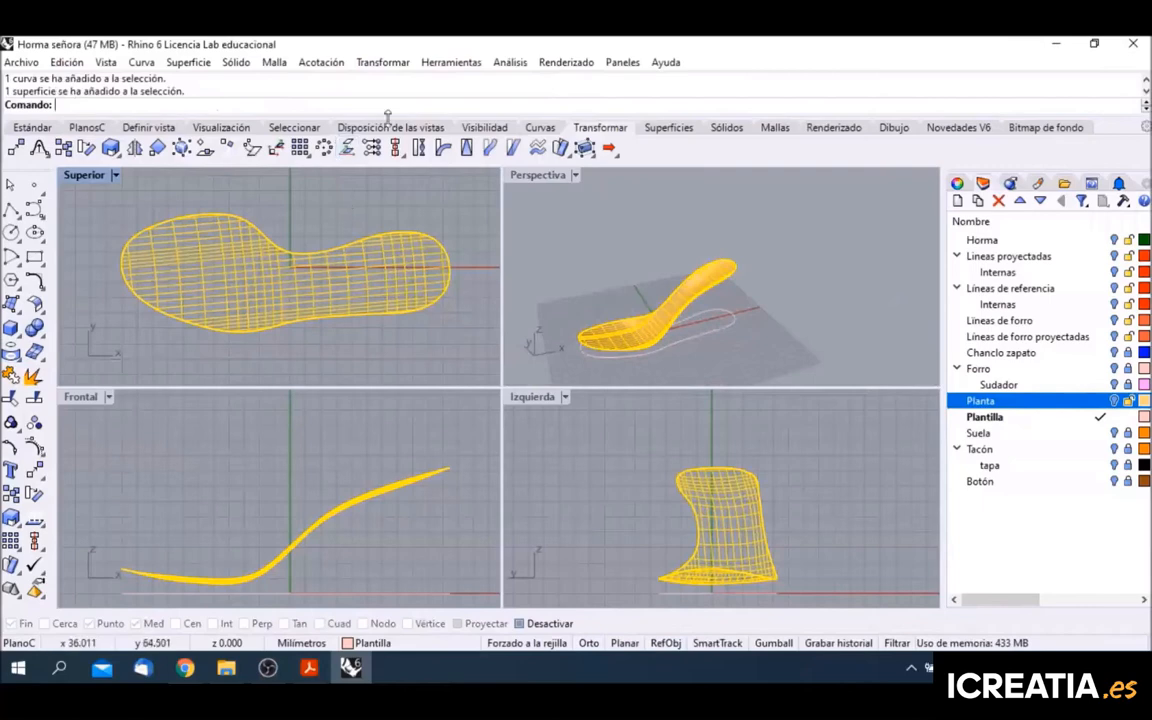
pyautogui.click(503, 134)
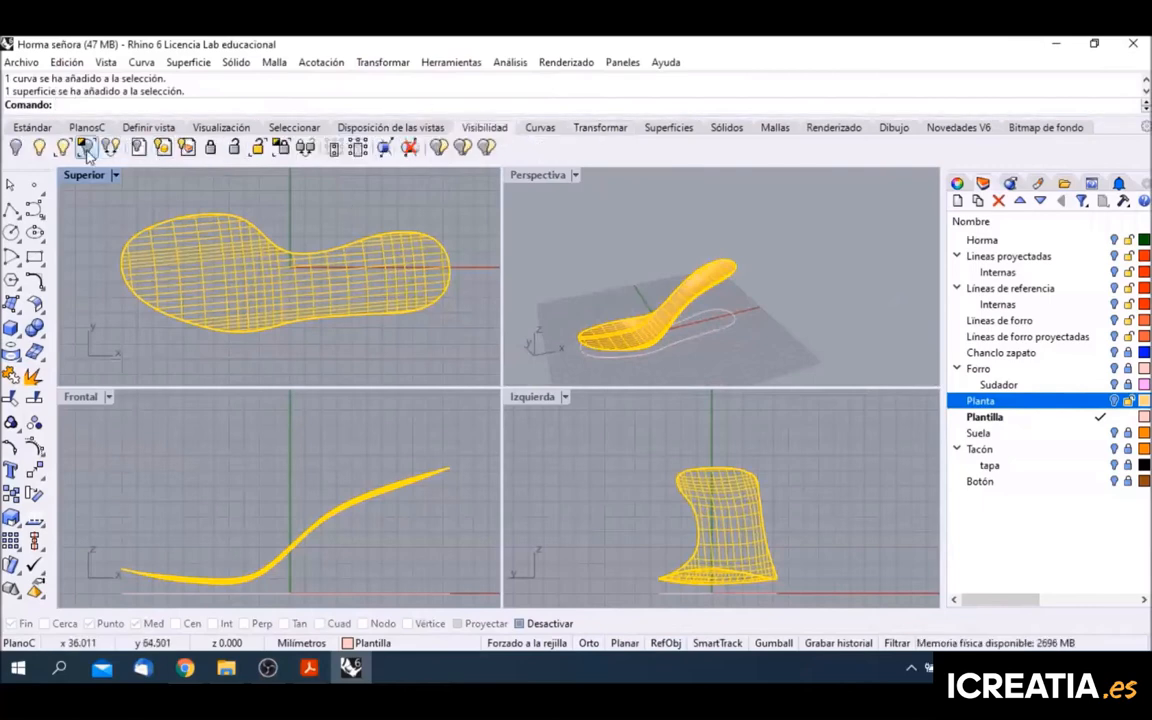
pyautogui.click(18, 150)
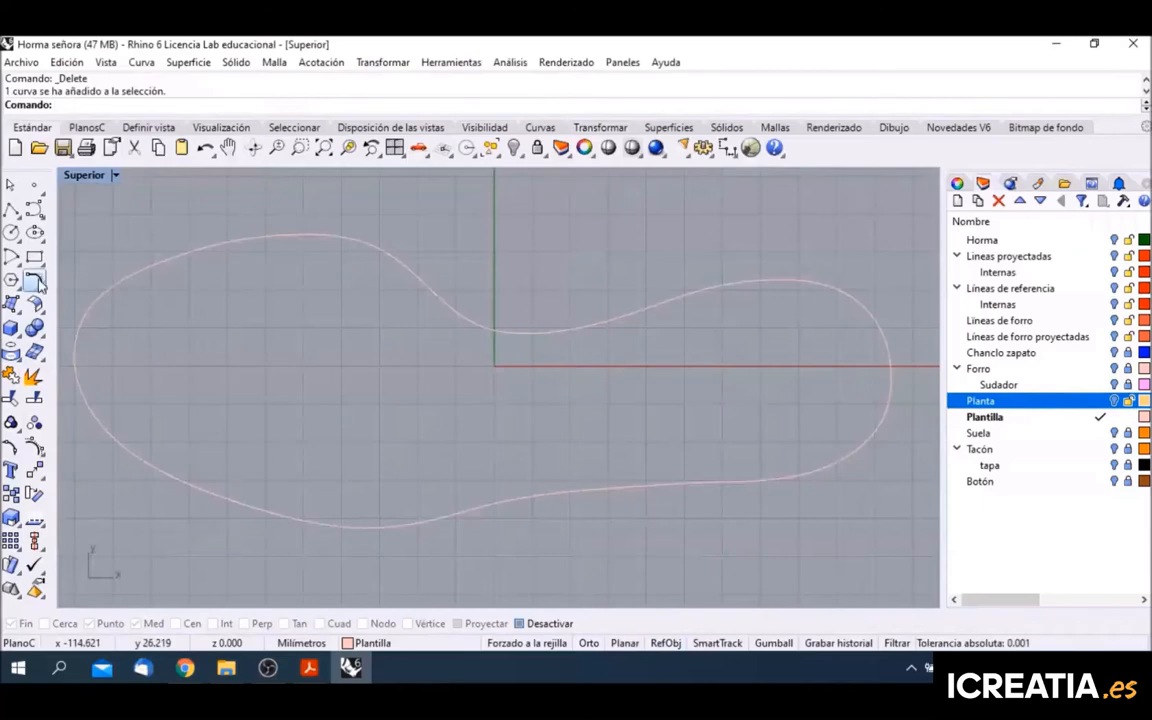
# Step: Offset the flat outline 2 mm inward and rebuild the offset curve with 20 points and degree 3, deleting the original offset
pyautogui.click(40, 285)
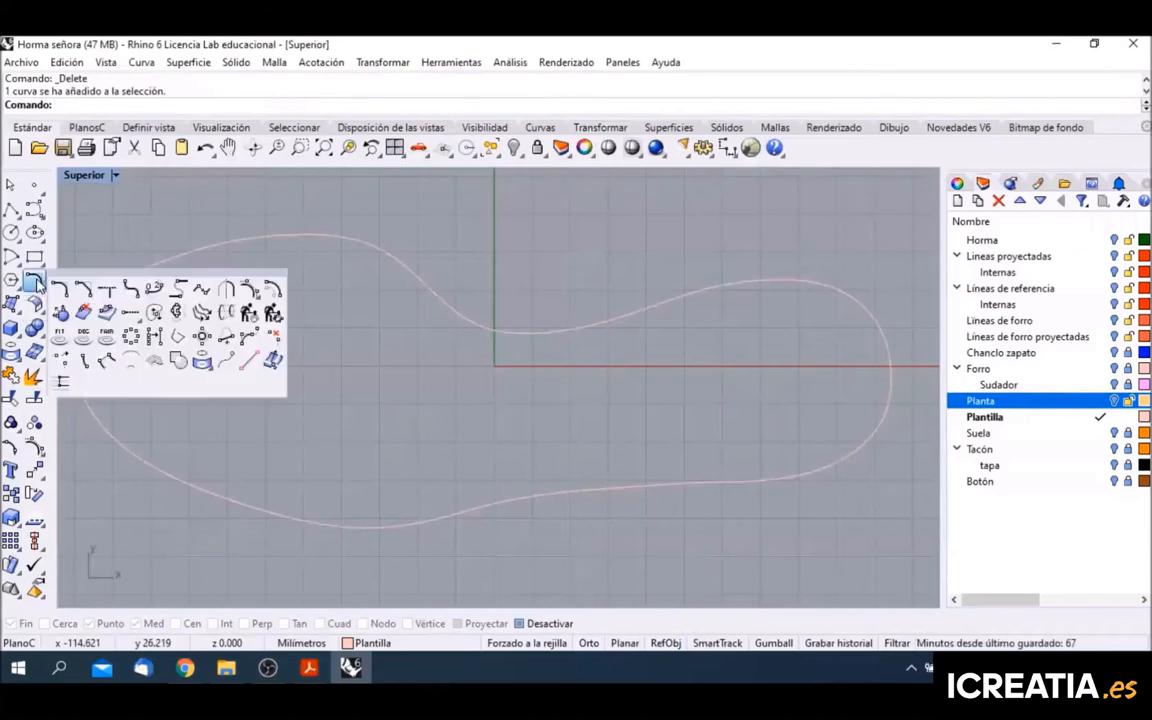
pyautogui.click(273, 289)
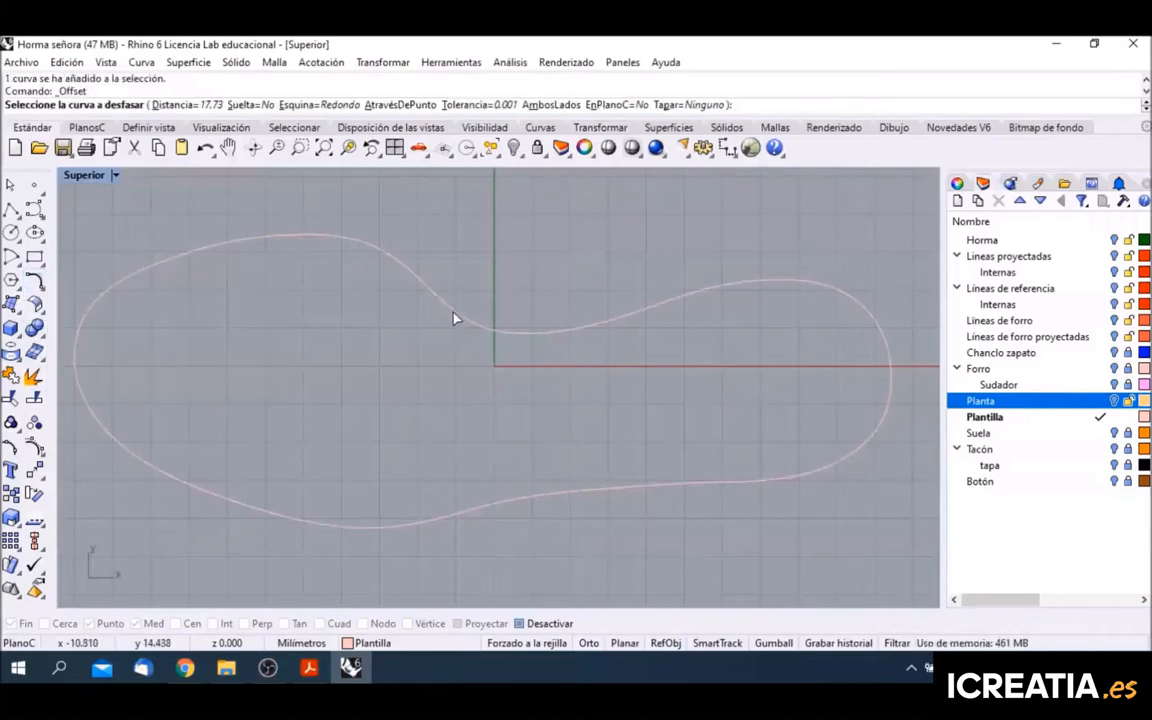
pyautogui.click(455, 316)
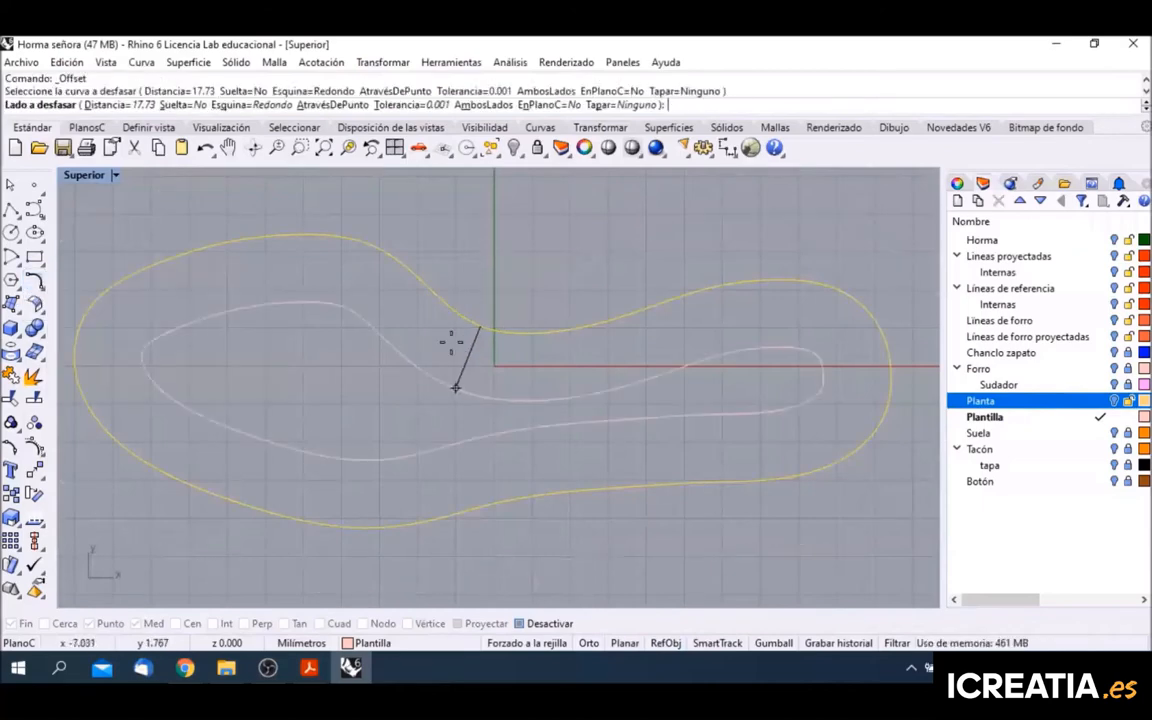
pyautogui.click(135, 104)
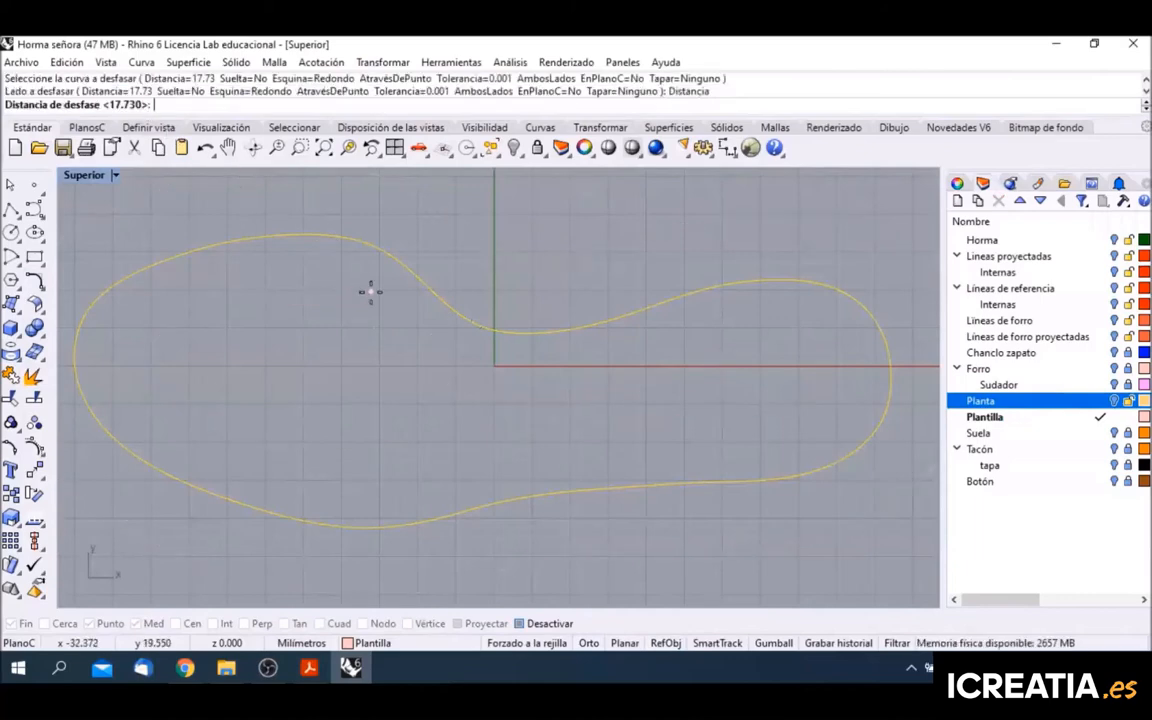
pyautogui.write('2')
pyautogui.press('Return')
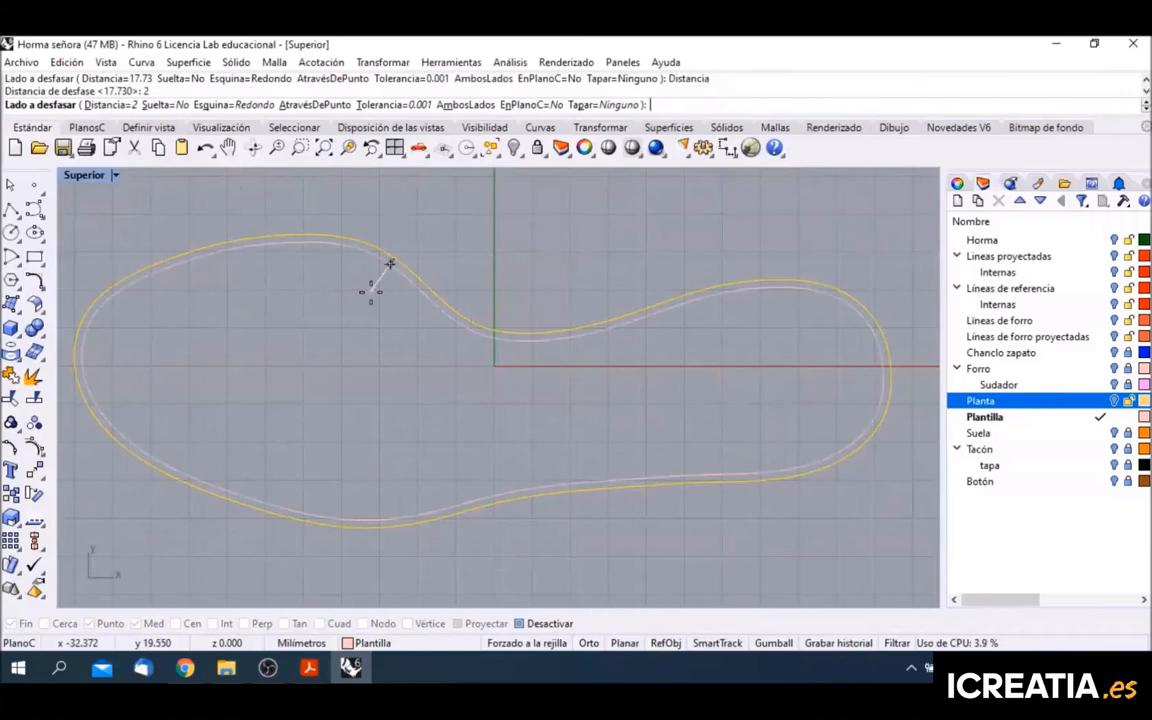
pyautogui.click(398, 270)
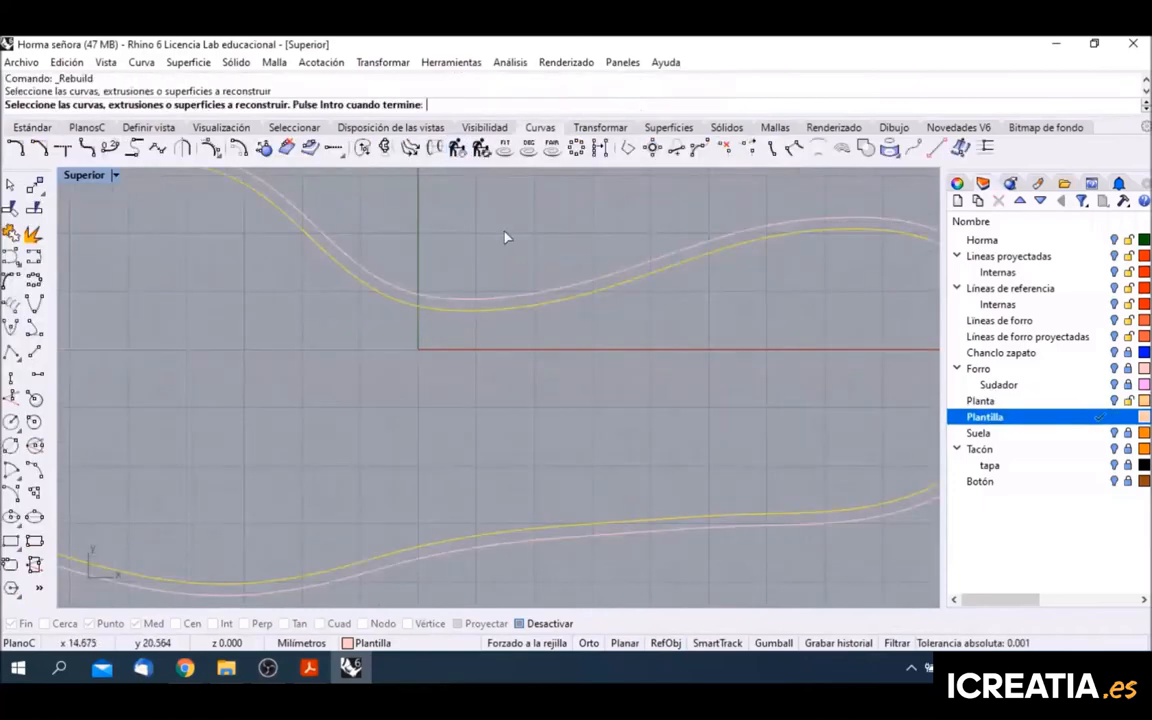
pyautogui.press('Return')
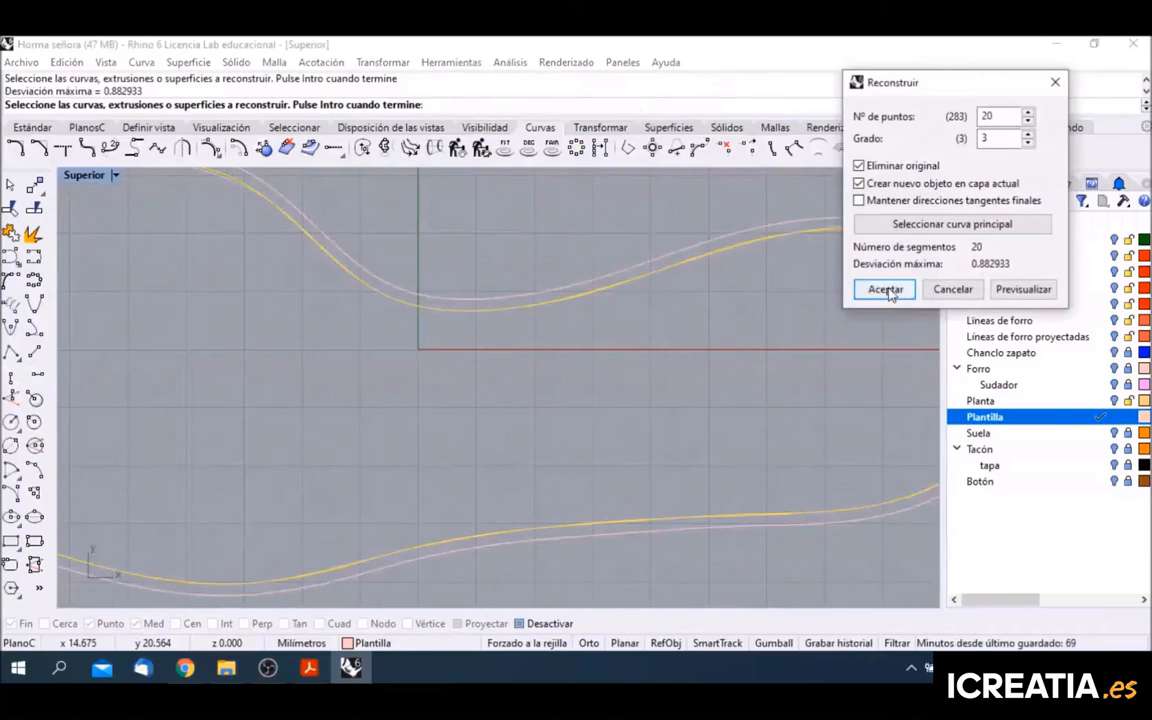
pyautogui.click(886, 289)
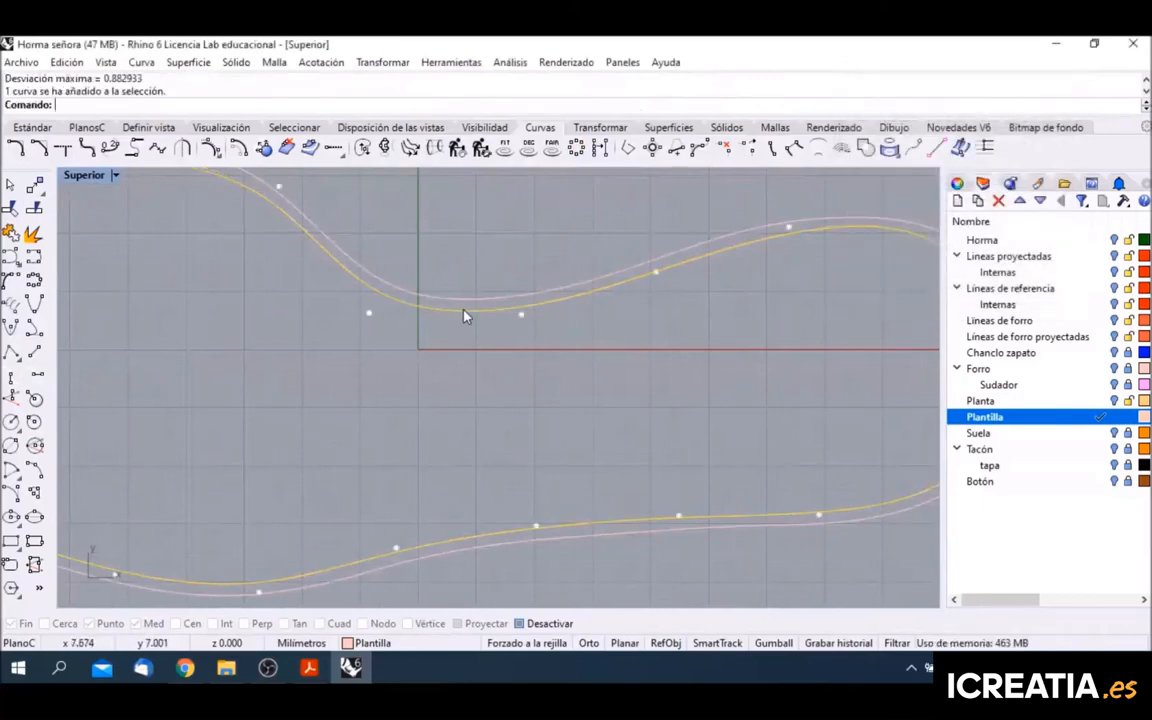
# Step: Reshape the rebuilt inner curve by moving its control points inward along both sides of the arch to narrow the waist
pyautogui.click(520, 318)
pyautogui.moveTo(521, 319); pyautogui.dragTo(523, 344)
pyautogui.moveTo(656, 274); pyautogui.dragTo(677, 276)
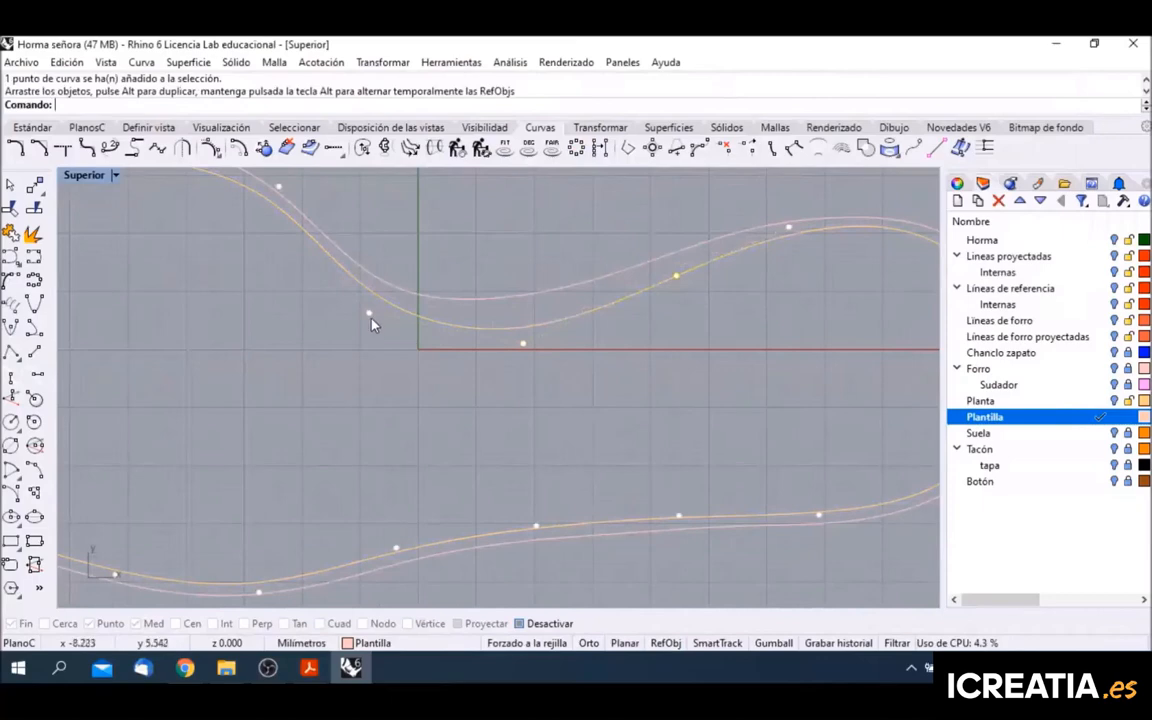
pyautogui.moveTo(371, 319); pyautogui.dragTo(382, 332)
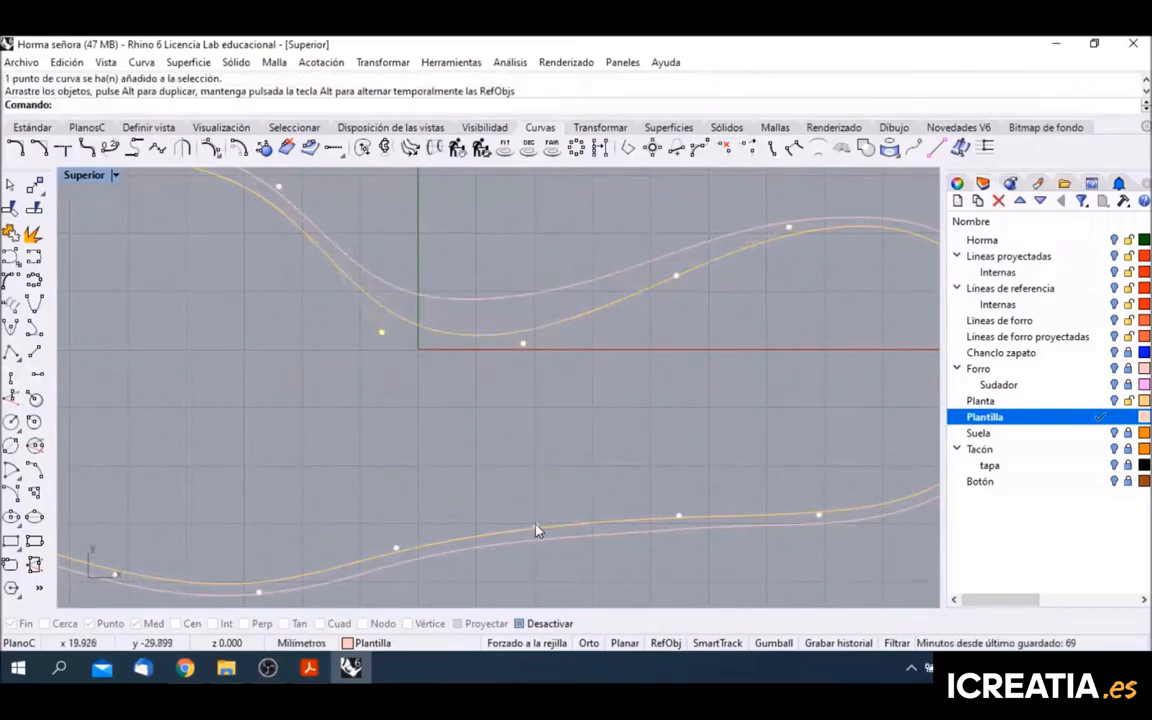
pyautogui.moveTo(536, 527); pyautogui.dragTo(542, 494)
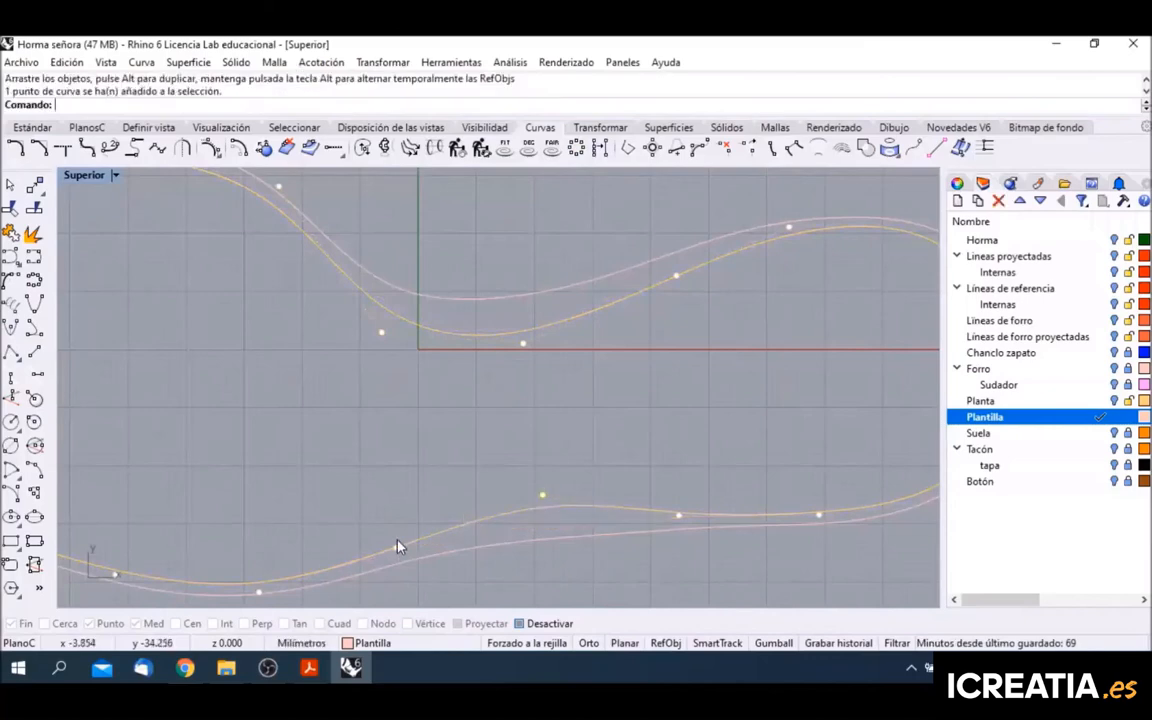
pyautogui.moveTo(397, 547); pyautogui.dragTo(397, 531)
pyautogui.moveTo(680, 519); pyautogui.dragTo(695, 505)
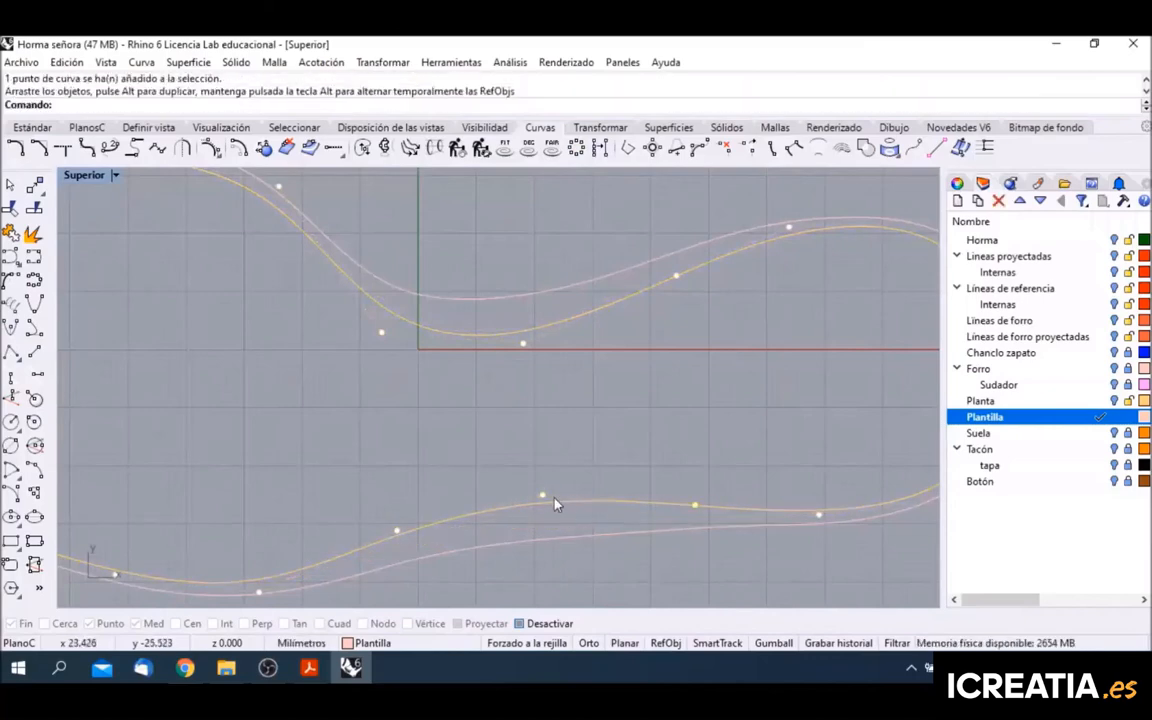
pyautogui.moveTo(541, 493); pyautogui.dragTo(537, 481)
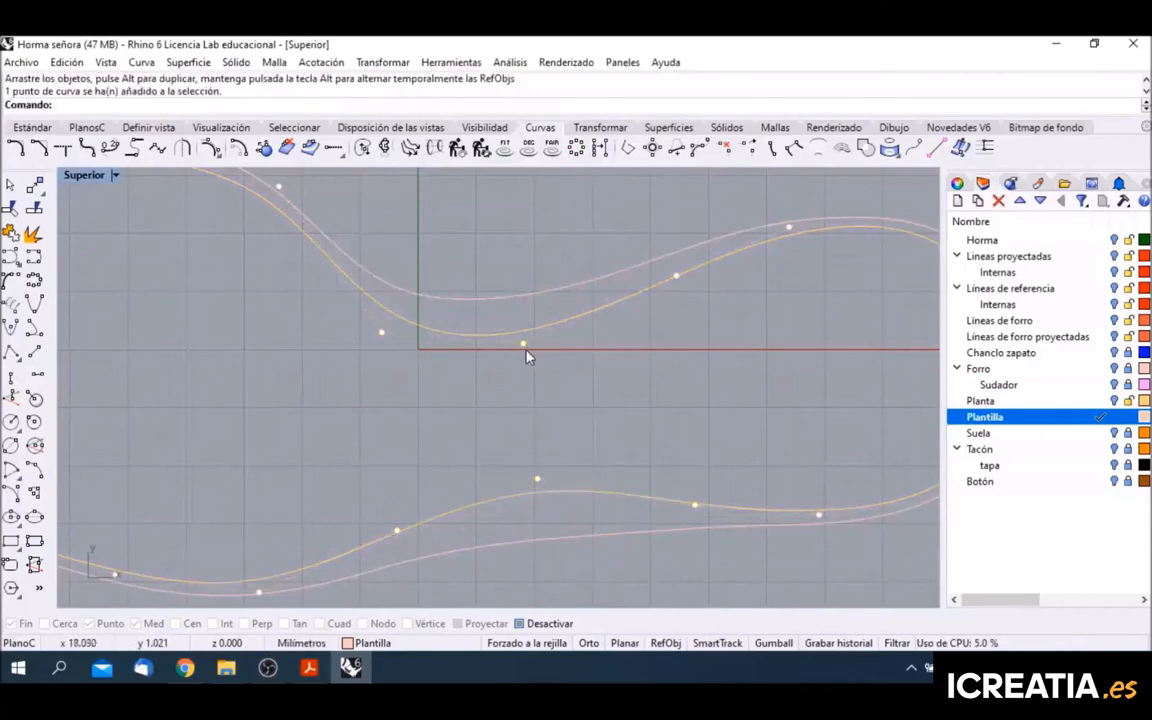
pyautogui.moveTo(524, 345); pyautogui.dragTo(535, 351)
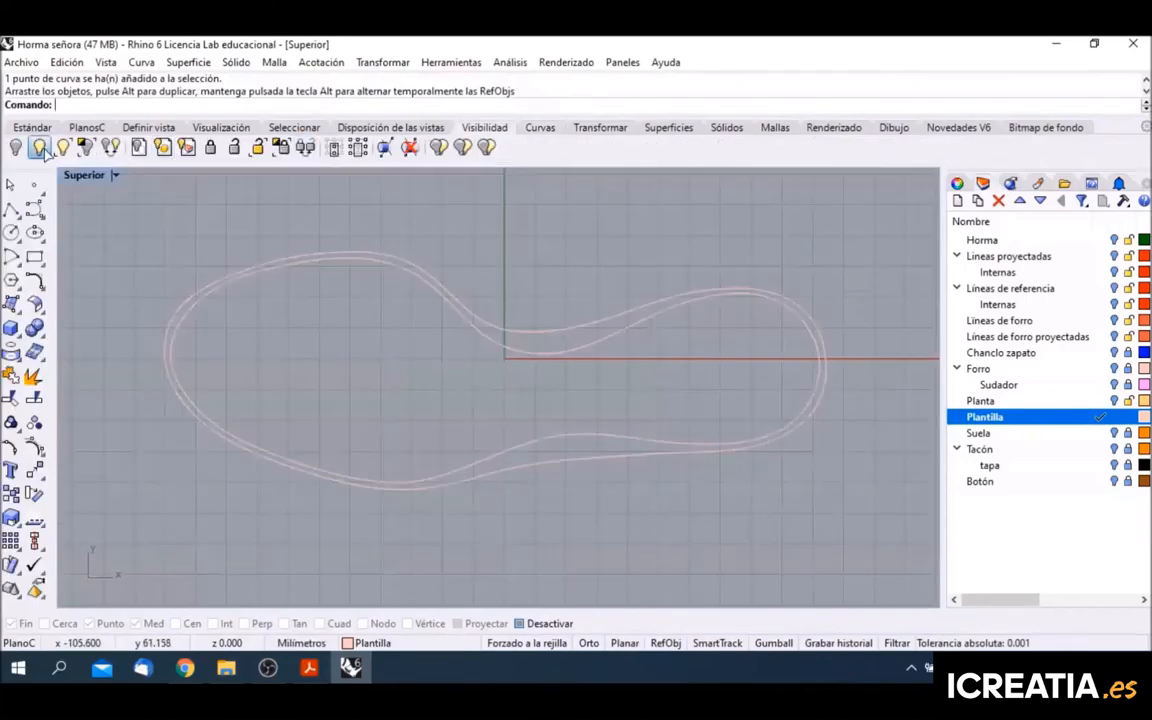
# Step: Show the hidden insole surface, trim away the part outside the reshaped inner curve in the top view, and delete the flat outlines
pyautogui.click(40, 148)
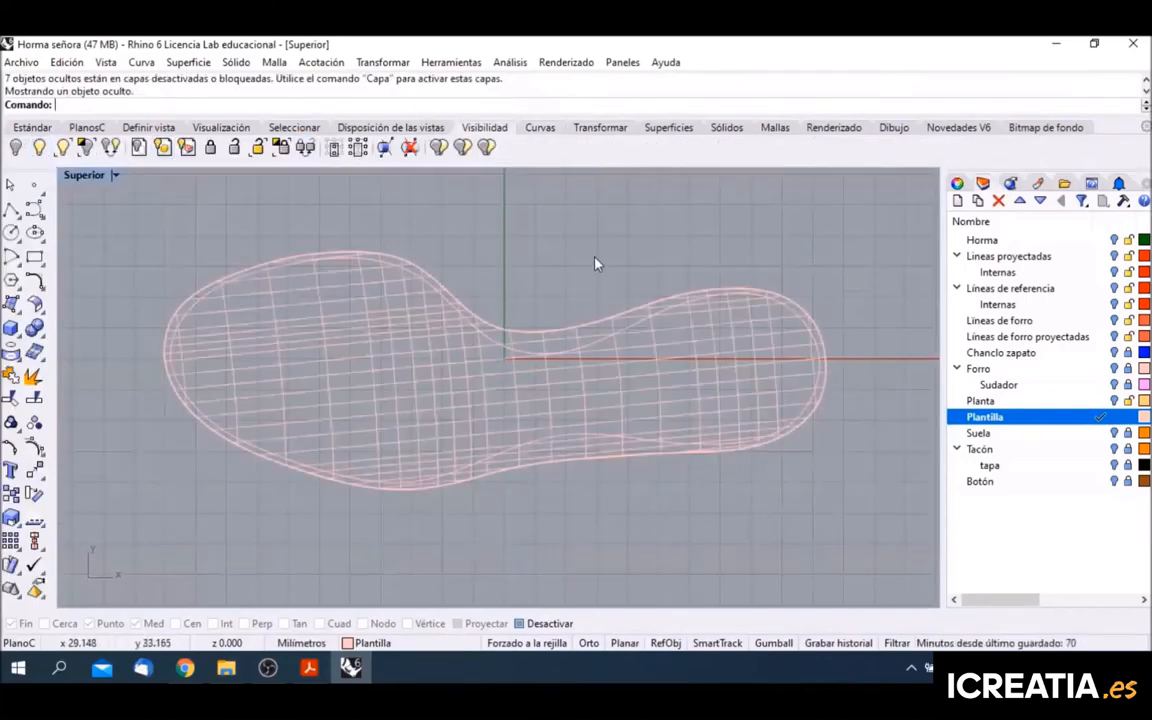
pyautogui.doubleClick(88, 176)
pyautogui.scroll(5, 285, 260)
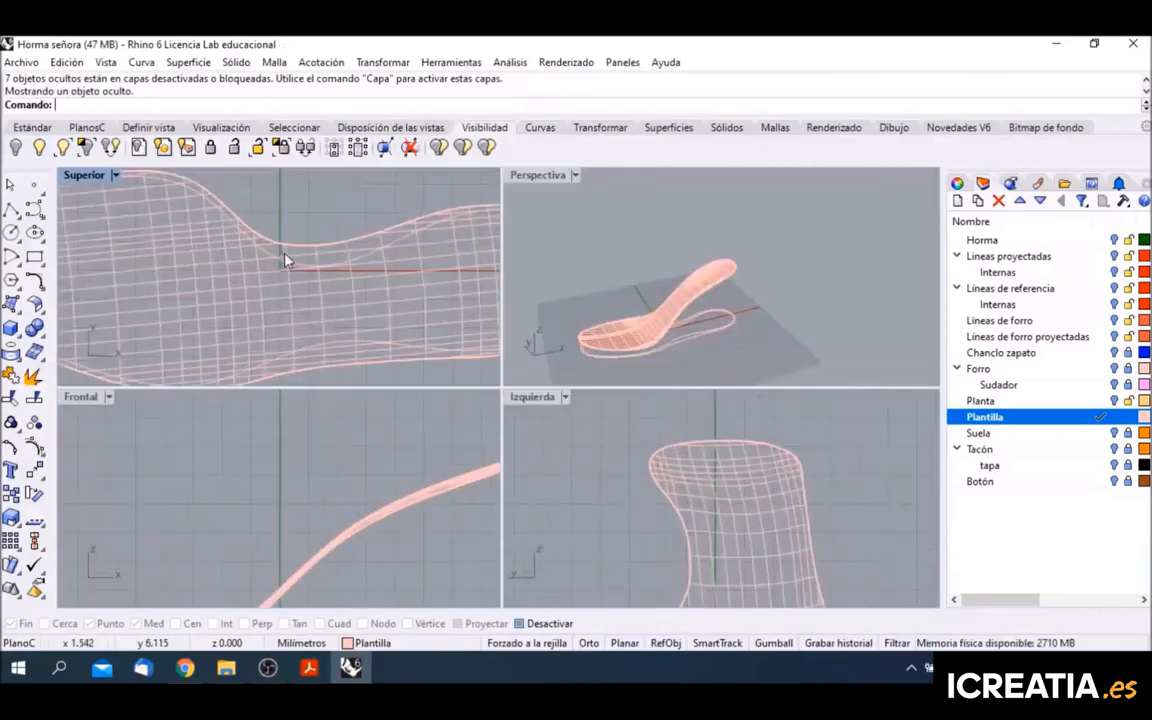
pyautogui.click(14, 396)
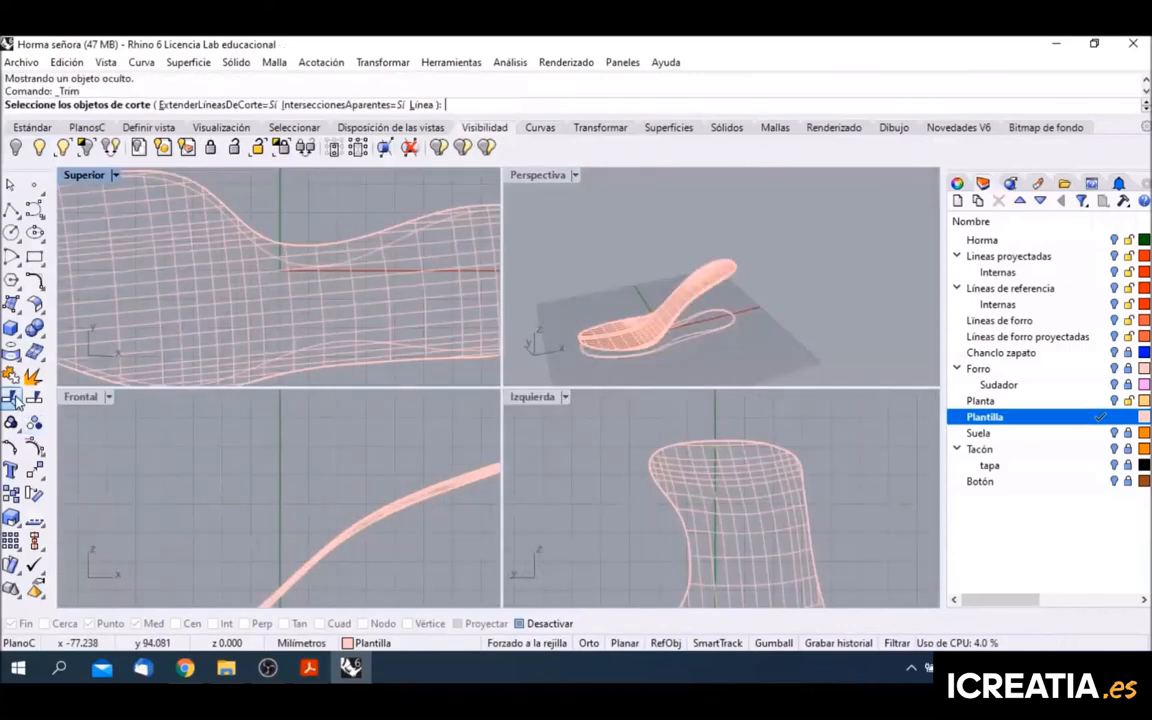
pyautogui.click(342, 268)
pyautogui.press('Return')
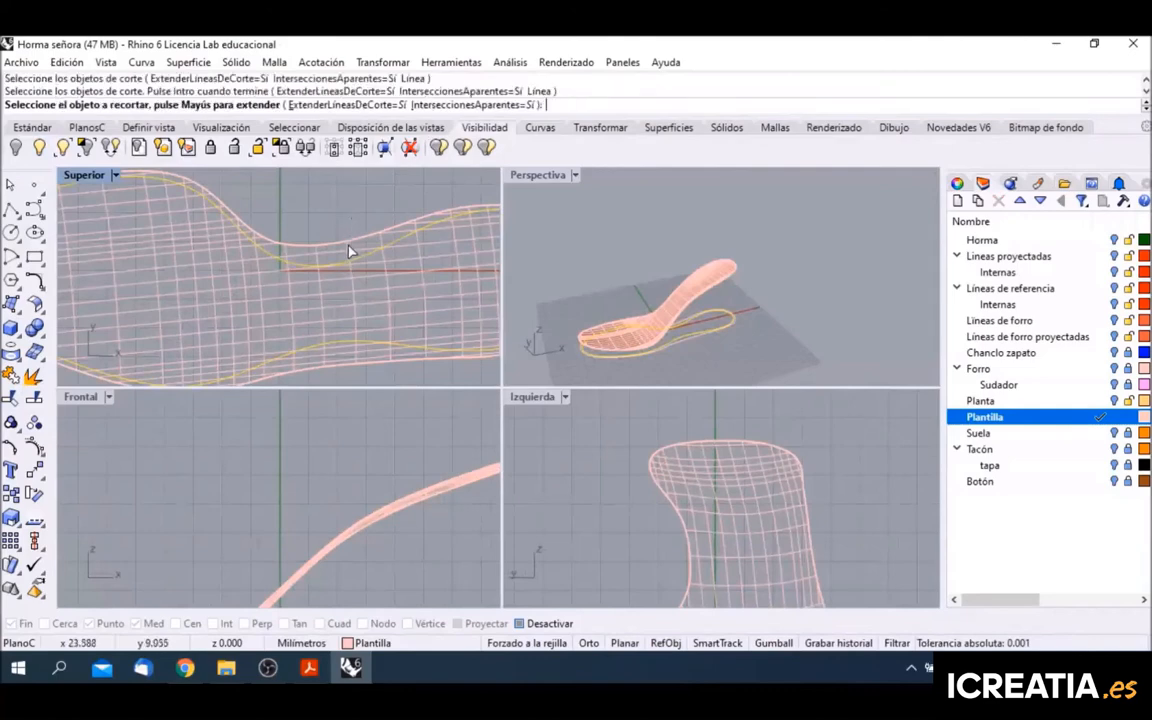
pyautogui.click(350, 249)
pyautogui.click(405, 306)
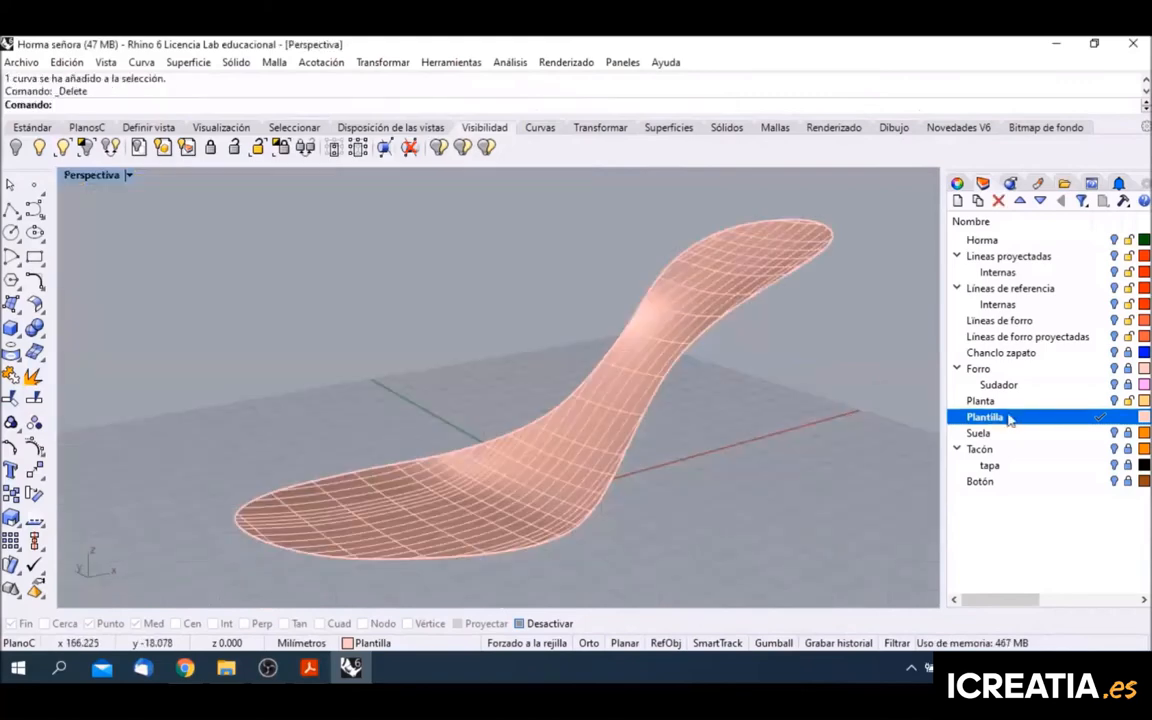
# Step: Turn on the Planta layer and offset the trimmed insole surface upward by 1 mm as a solid
pyautogui.click(1115, 400)
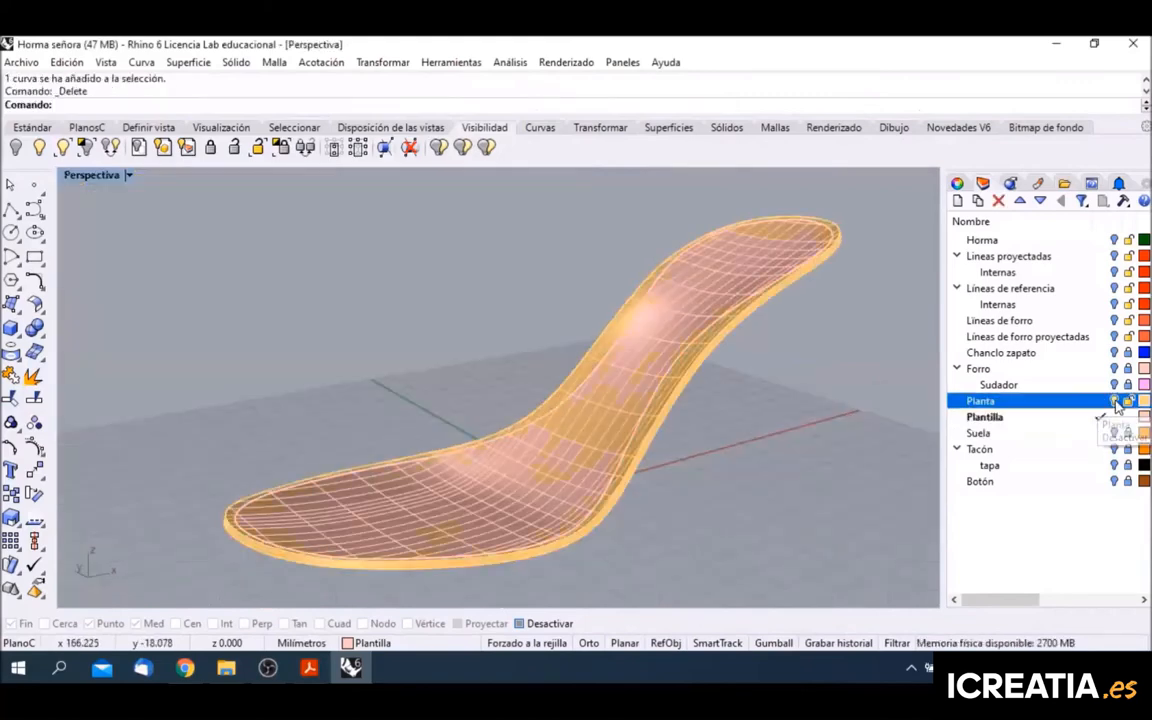
pyautogui.click(753, 268)
pyautogui.click(806, 306)
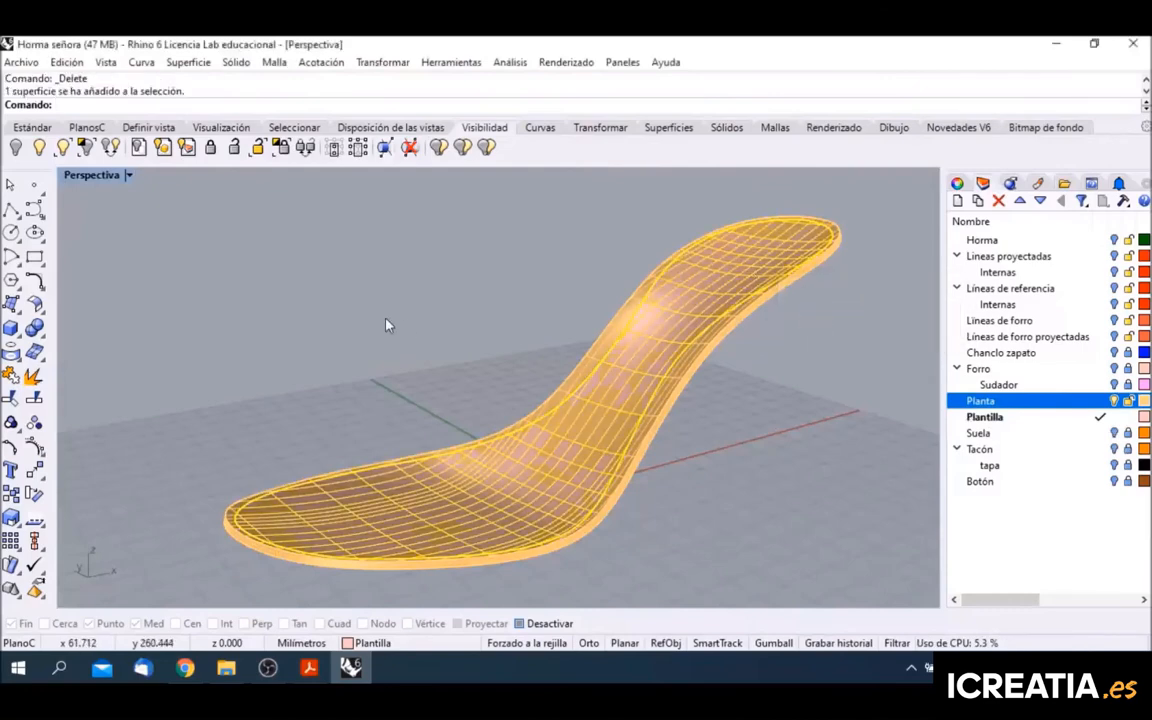
pyautogui.click(35, 304)
pyautogui.click(84, 337)
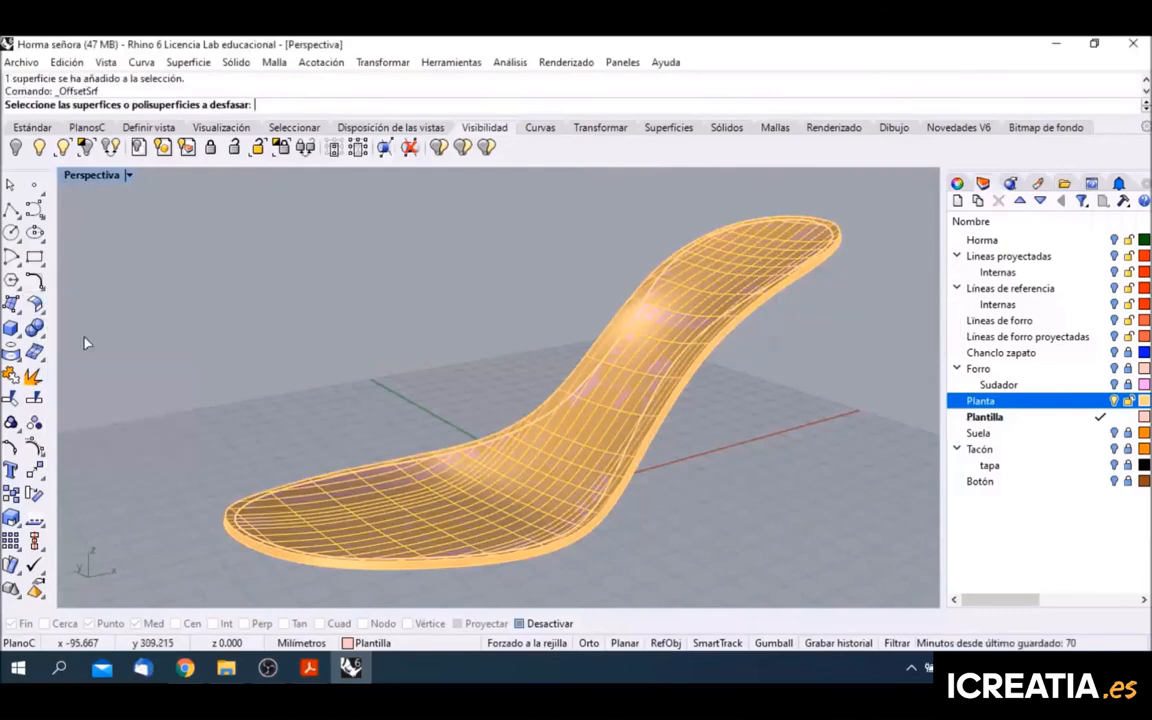
pyautogui.click(633, 396)
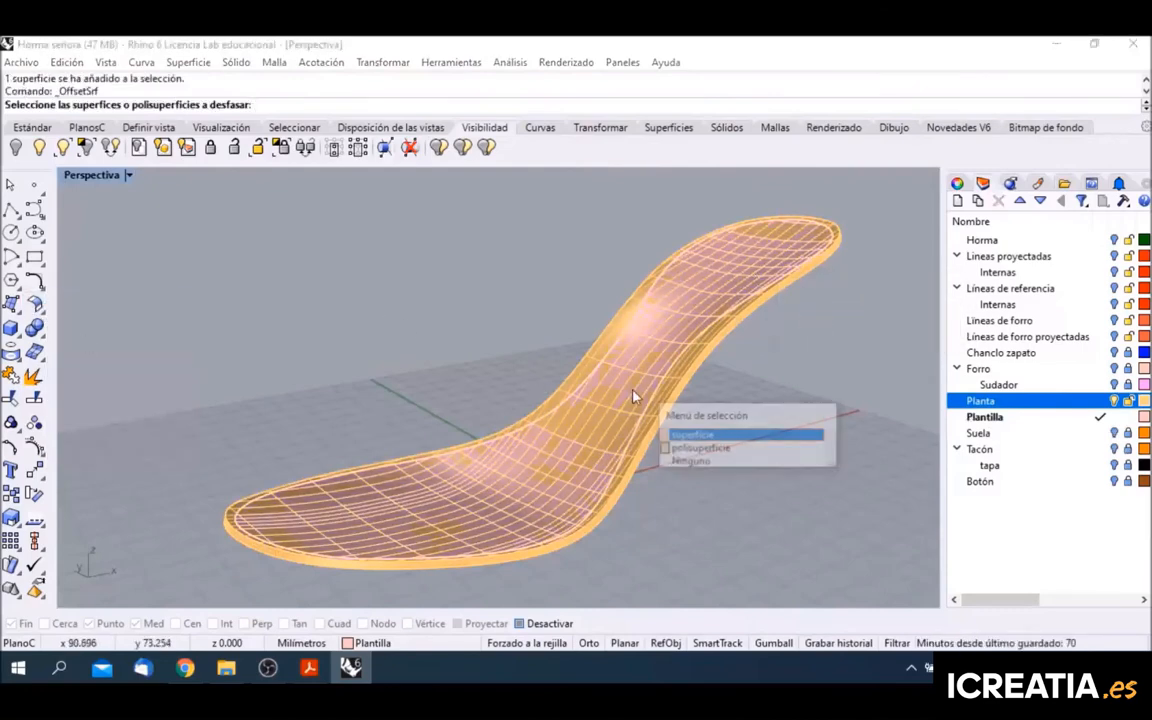
pyautogui.click(688, 435)
pyautogui.press('Return')
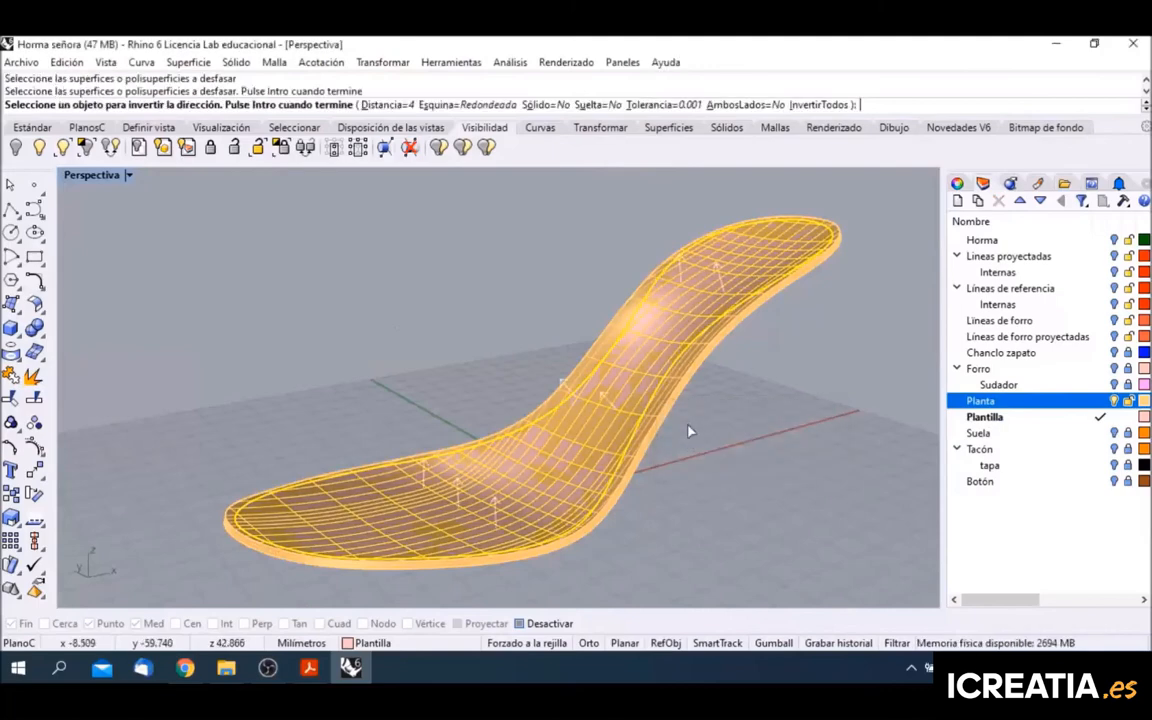
pyautogui.click(390, 105)
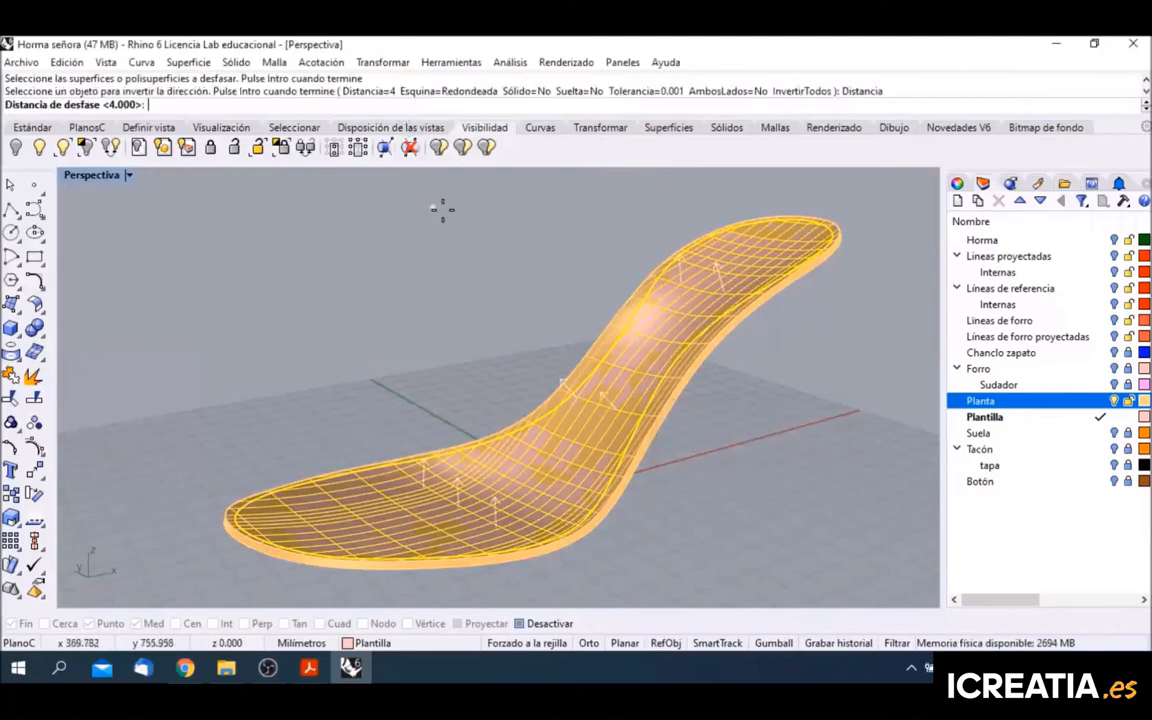
pyautogui.write('1')
pyautogui.press('Return')
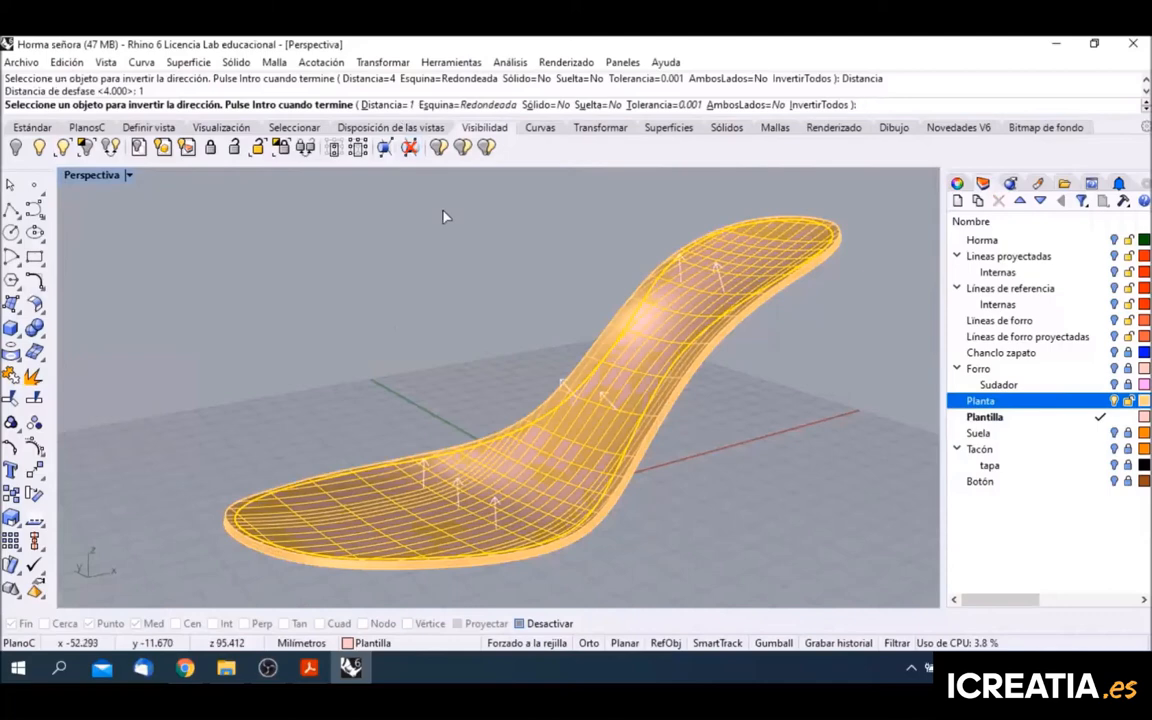
pyautogui.click(545, 105)
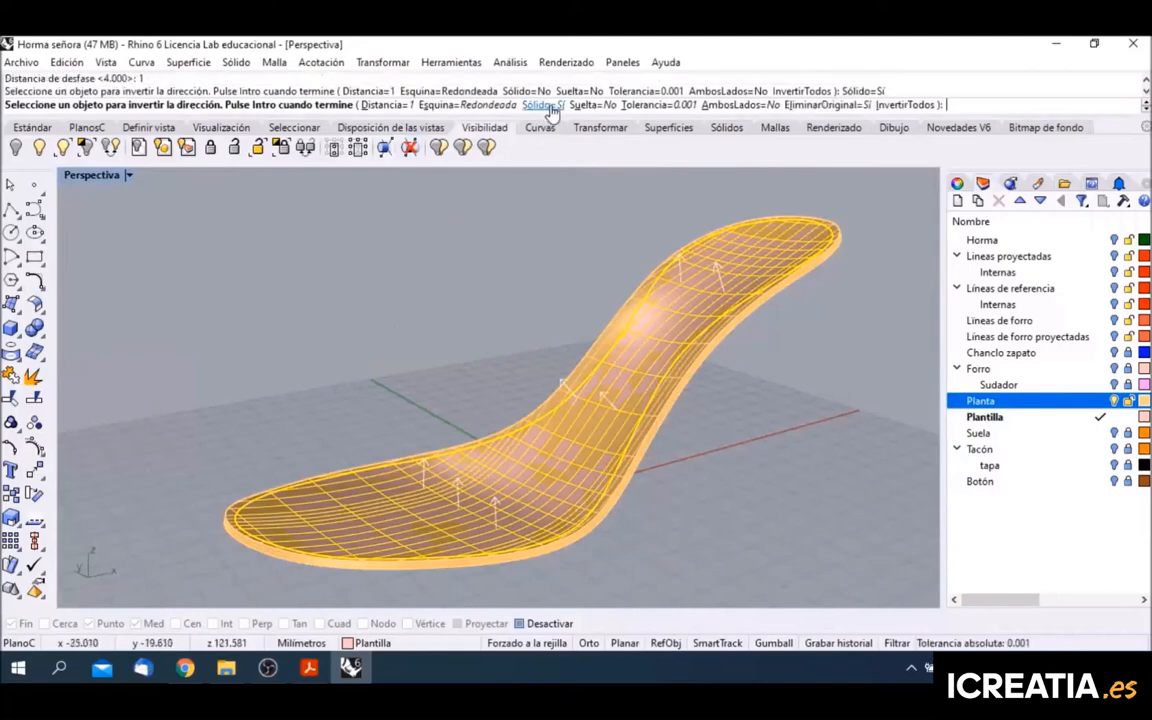
pyautogui.press('Return')
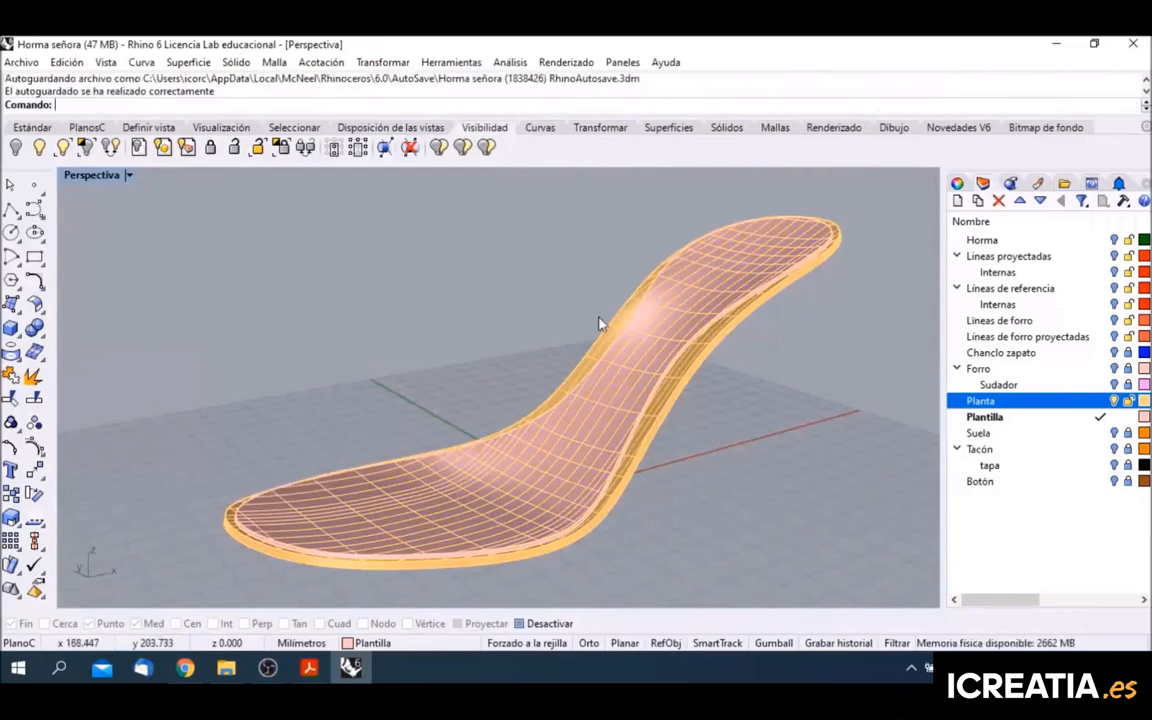
# Step: Turn on the Chanclo zapato, Forro, Sudador, Suela, Tacón, tapa and Botón layers to display the complete shoe
pyautogui.click(1116, 353)
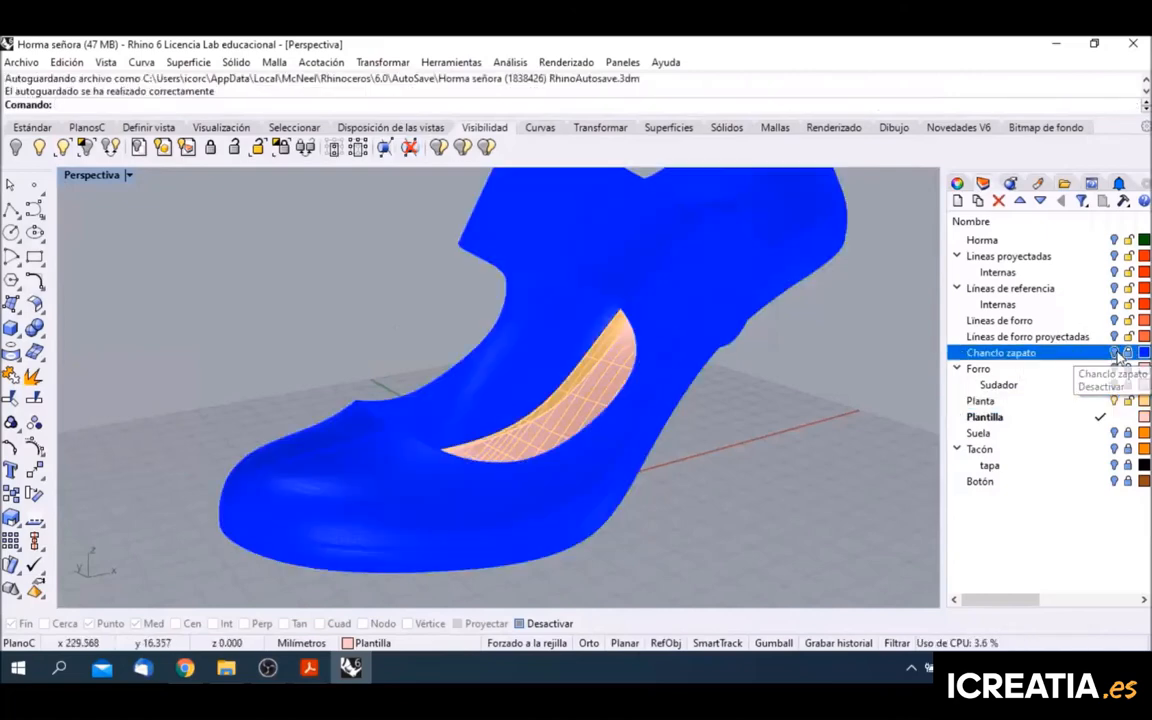
pyautogui.click(1115, 369)
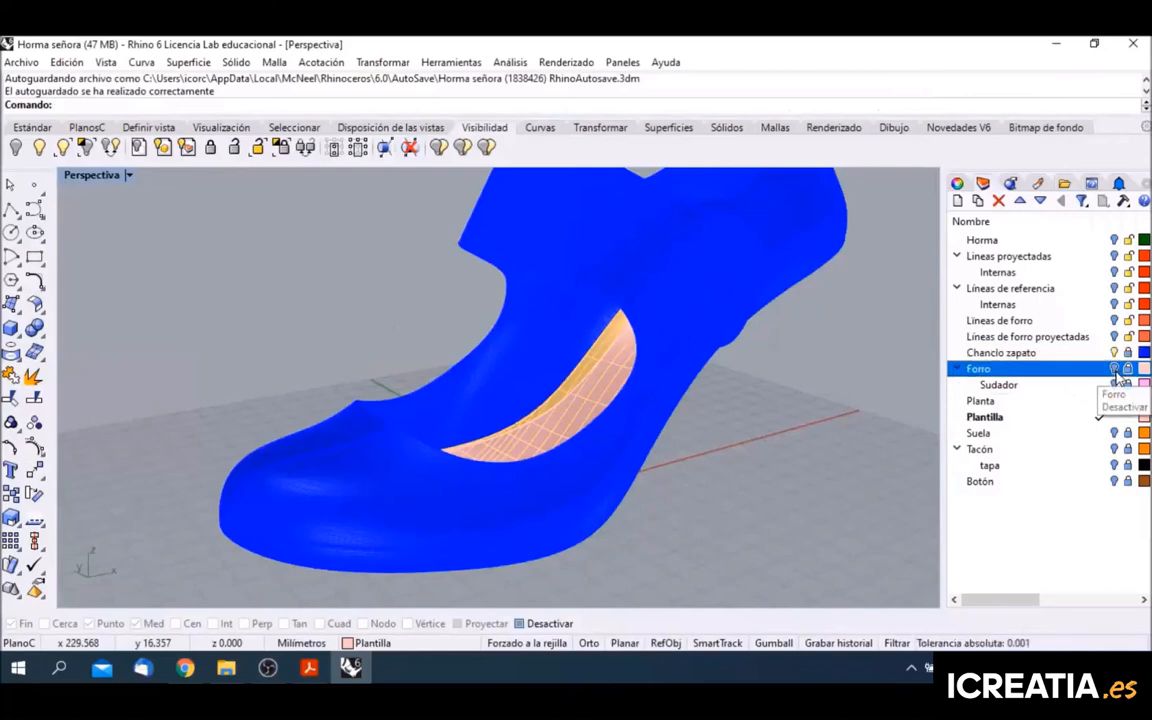
pyautogui.click(1115, 385)
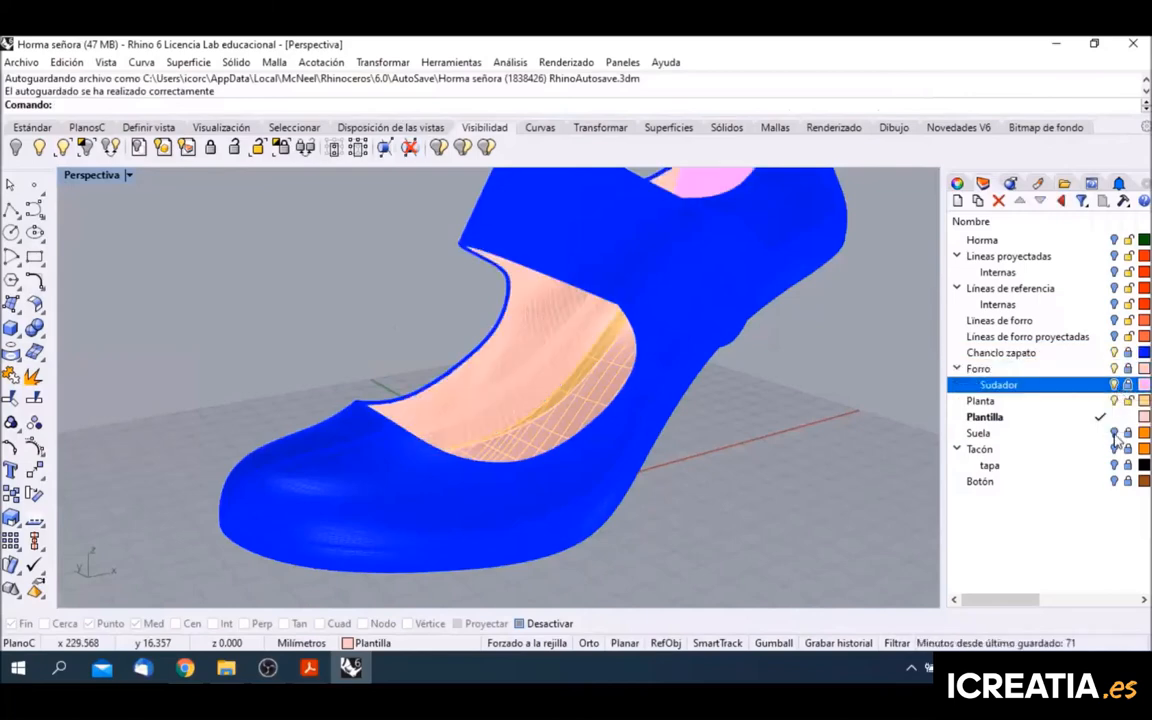
pyautogui.click(1115, 433)
pyautogui.click(1114, 449)
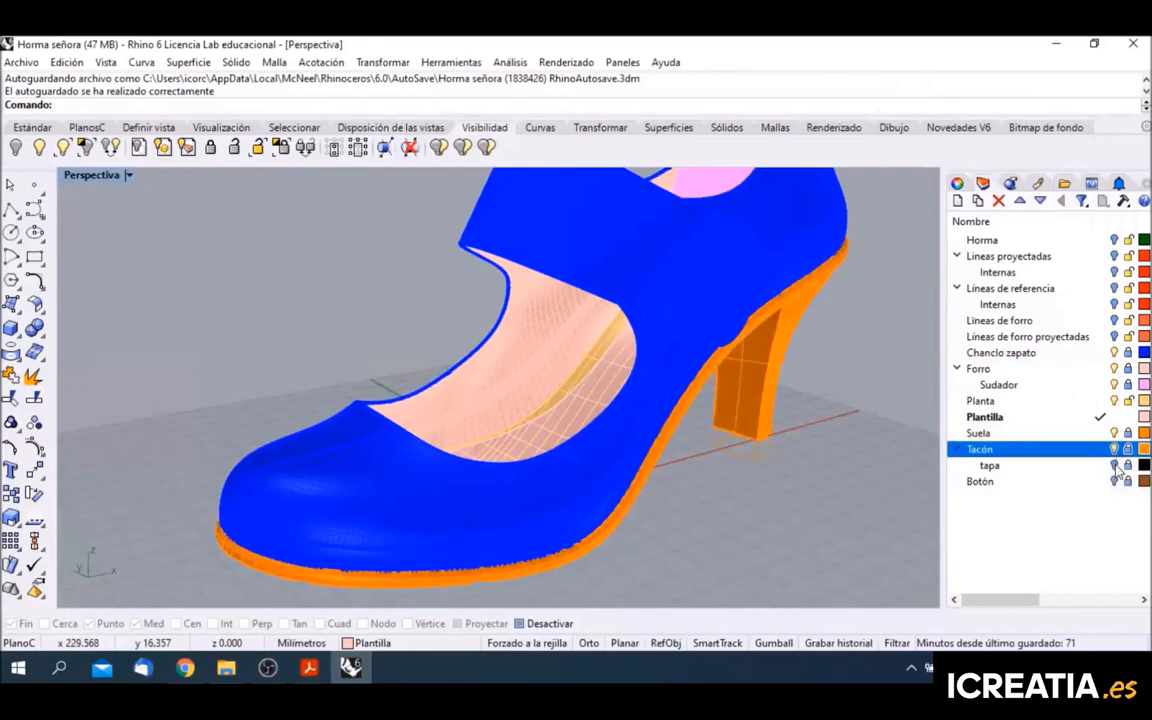
pyautogui.click(1114, 465)
pyautogui.click(1114, 481)
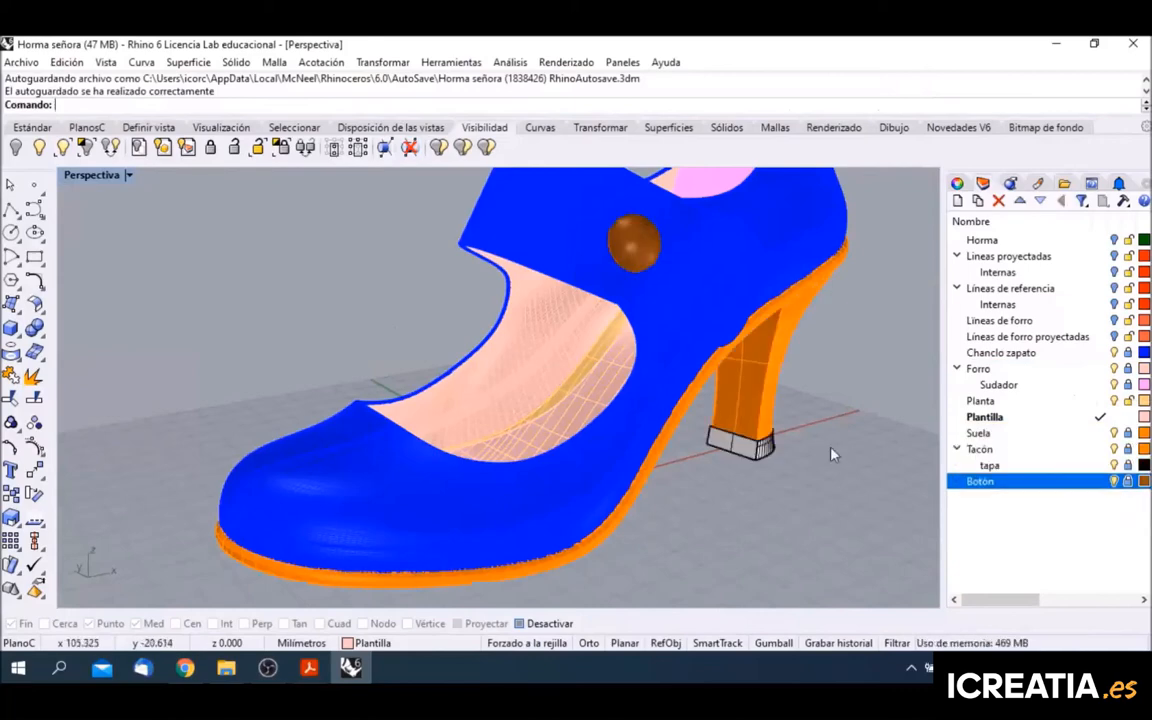
# Step: Examine the assembled shoe from the front and side, checking closely how the insole sits inside the lining
pyautogui.moveTo(360, 300); pyautogui.dragTo(505, 360, button='right')
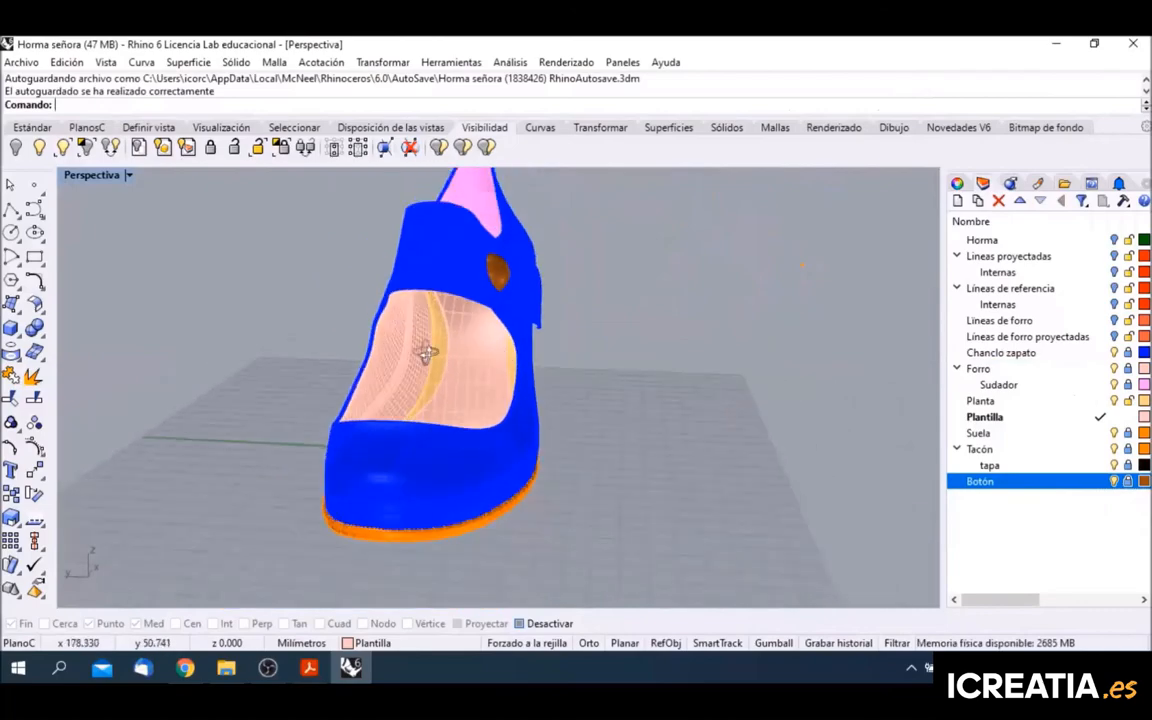
pyautogui.scroll(6, 424, 347)
pyautogui.scroll(6, 388, 383)
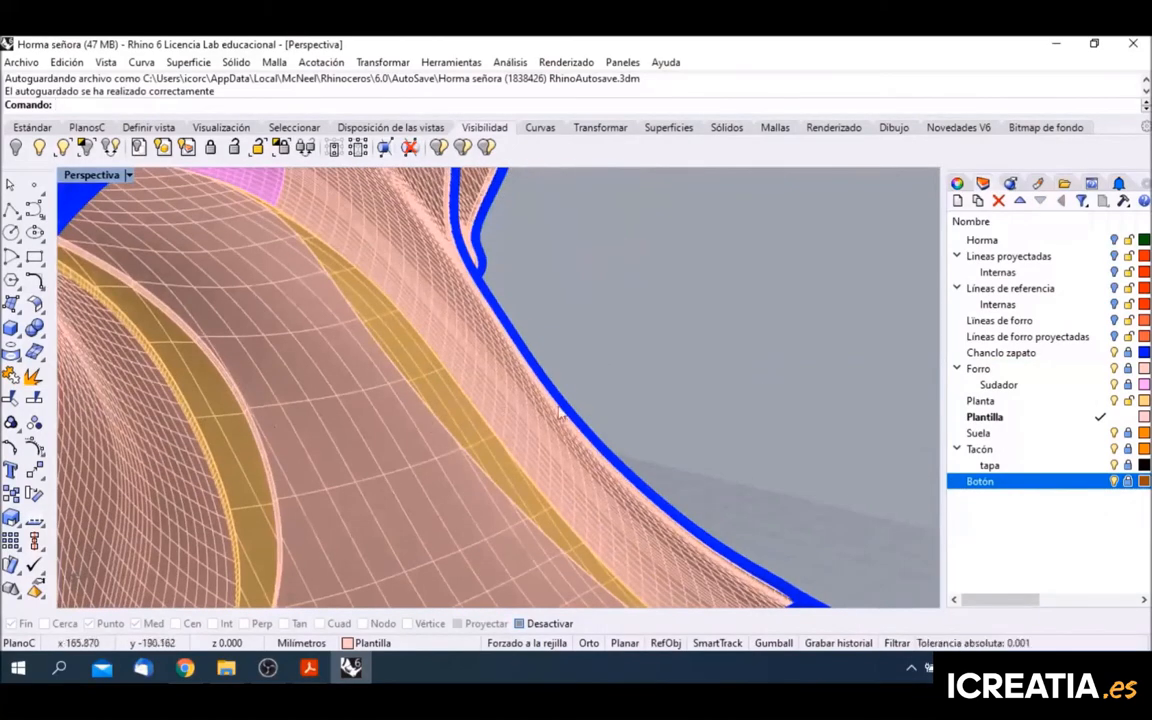
pyautogui.scroll(-6, 355, 428)
pyautogui.scroll(-5, 397, 441)
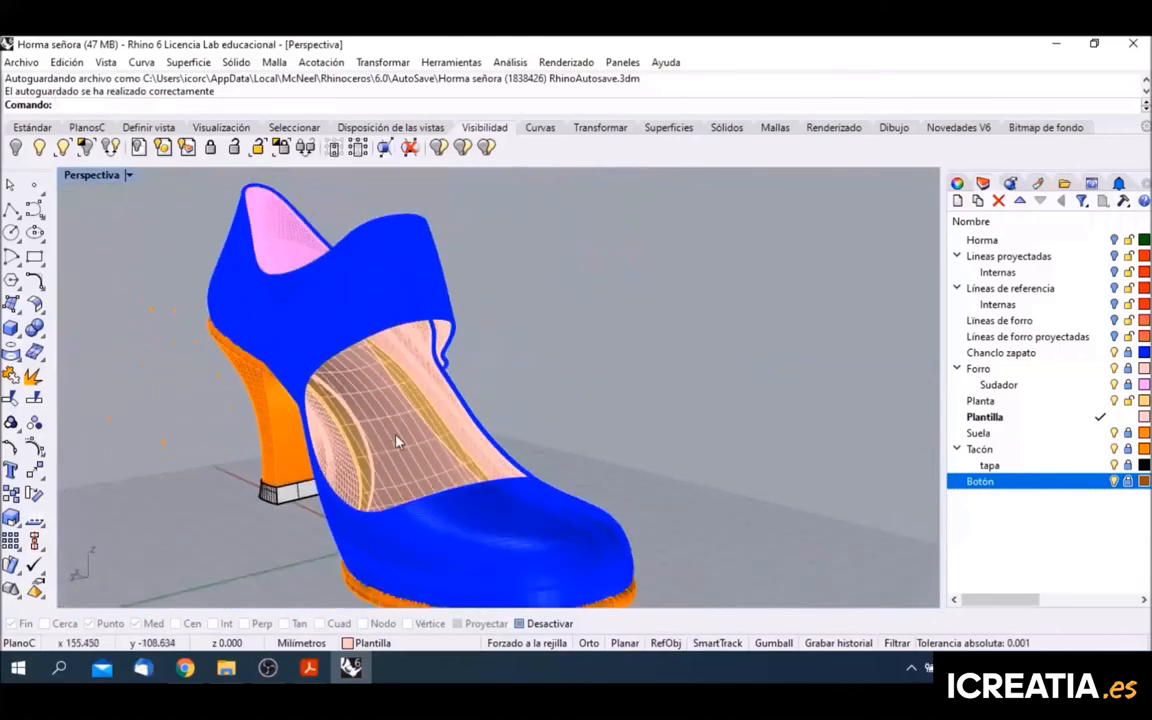
pyautogui.moveTo(391, 463); pyautogui.dragTo(602, 470, button='right')
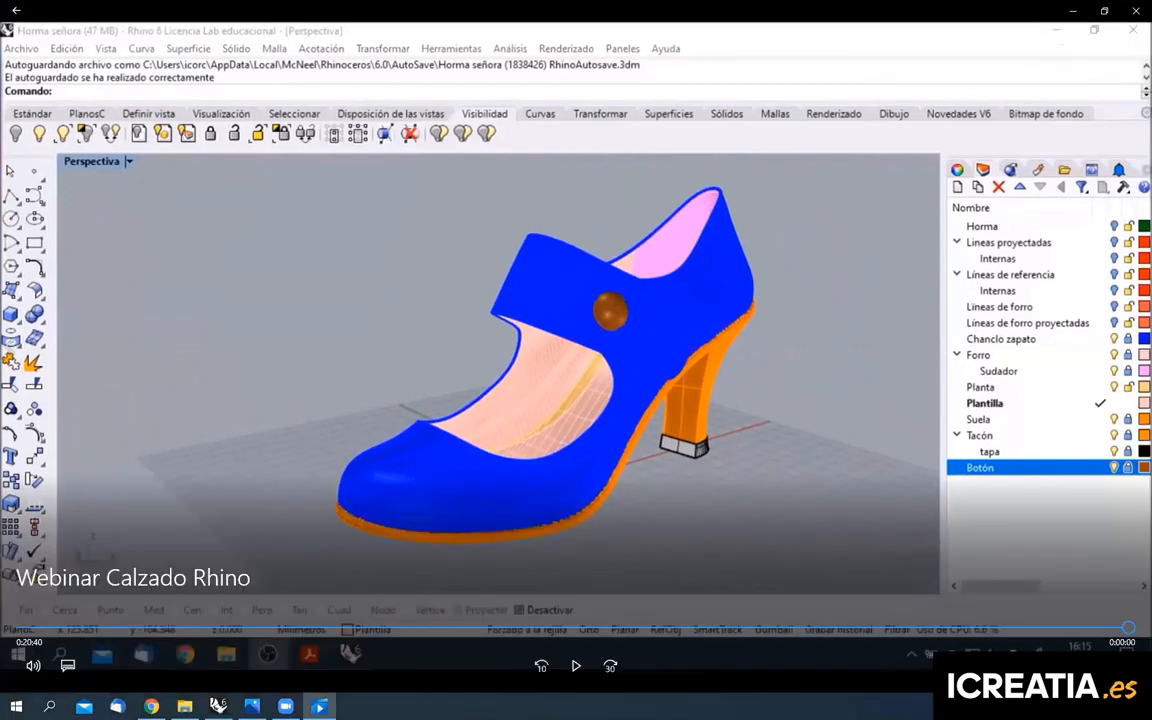
# Step: Close the video player and switch to Photos to display the shoe render images
pyautogui.click(1131, 9)
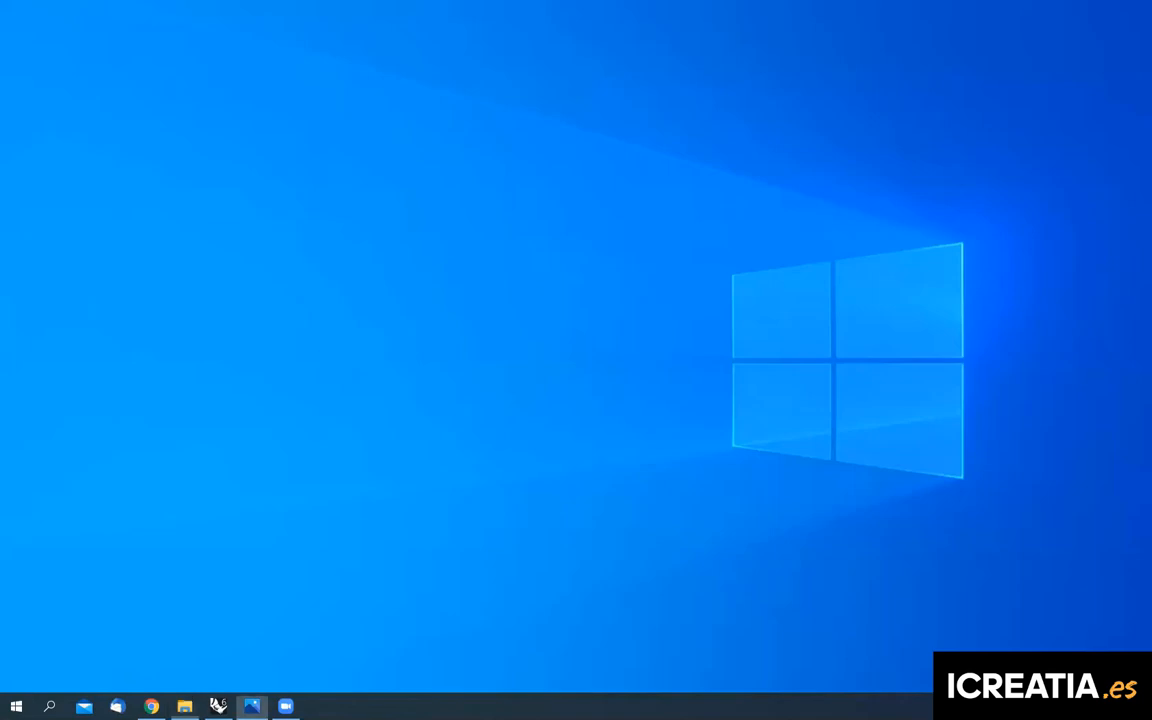
pyautogui.click(252, 706)
pyautogui.doubleClick(491, 221)
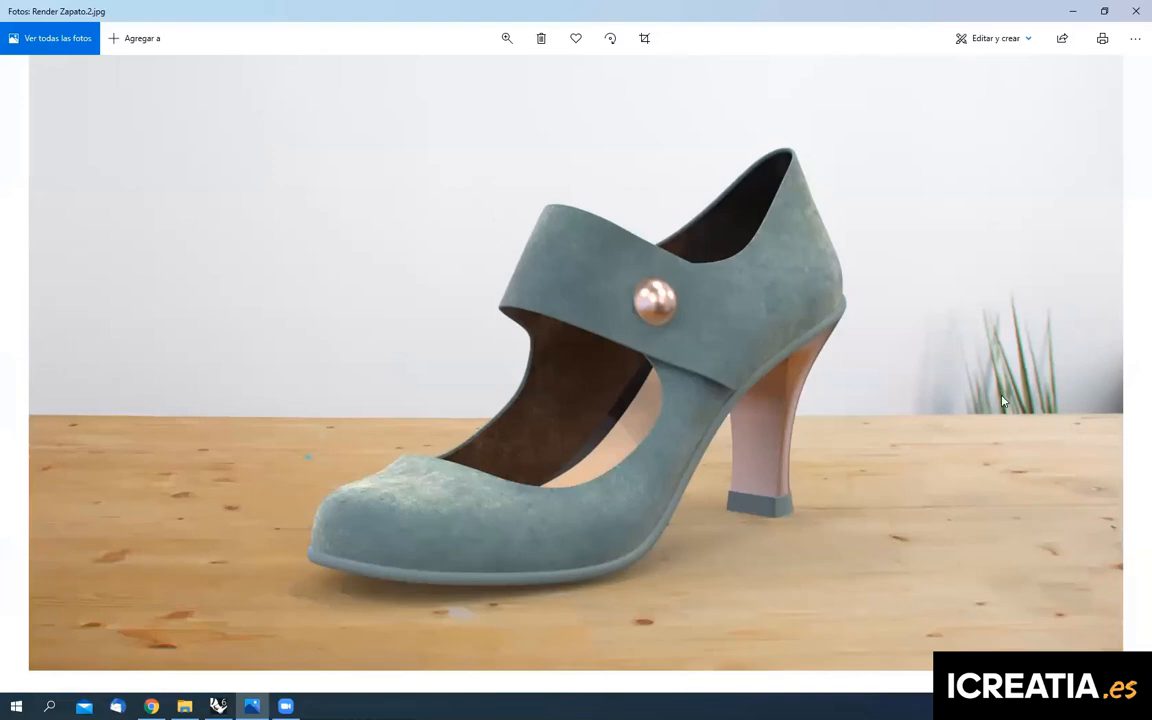
# Step: Browse the shoe renders forward through Zapato.6.1.jpg, then back to Render Zapato 1.jpg
pyautogui.click(1118, 362)
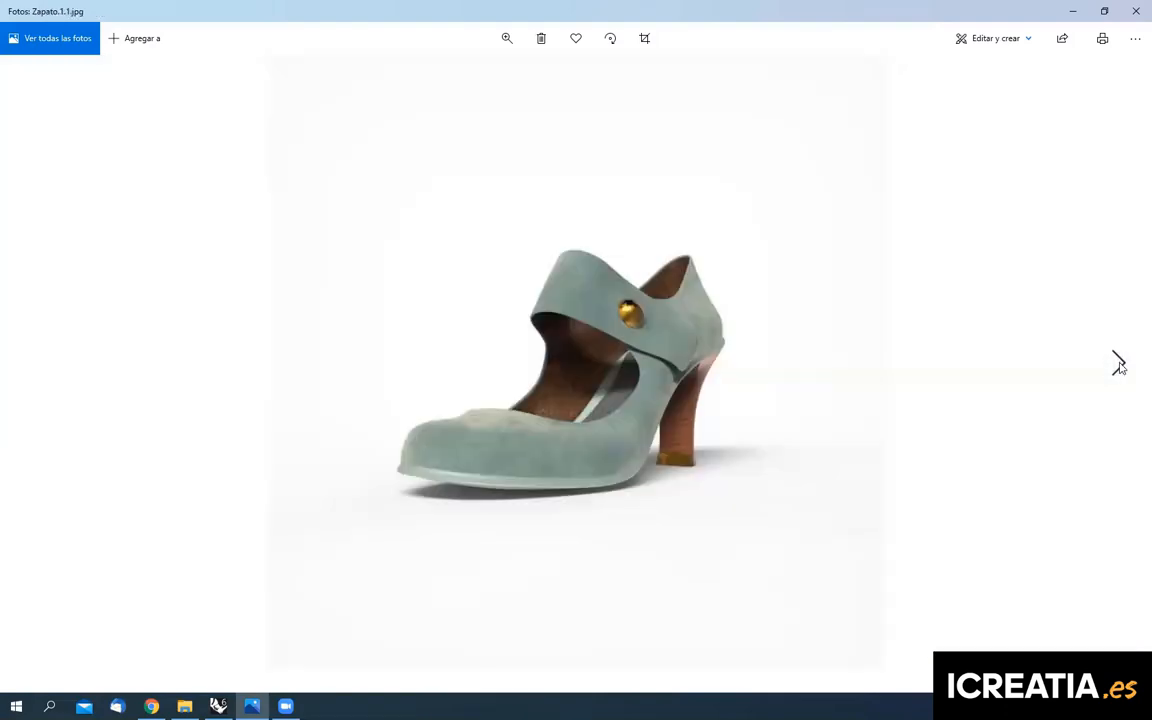
pyautogui.click(1119, 365)
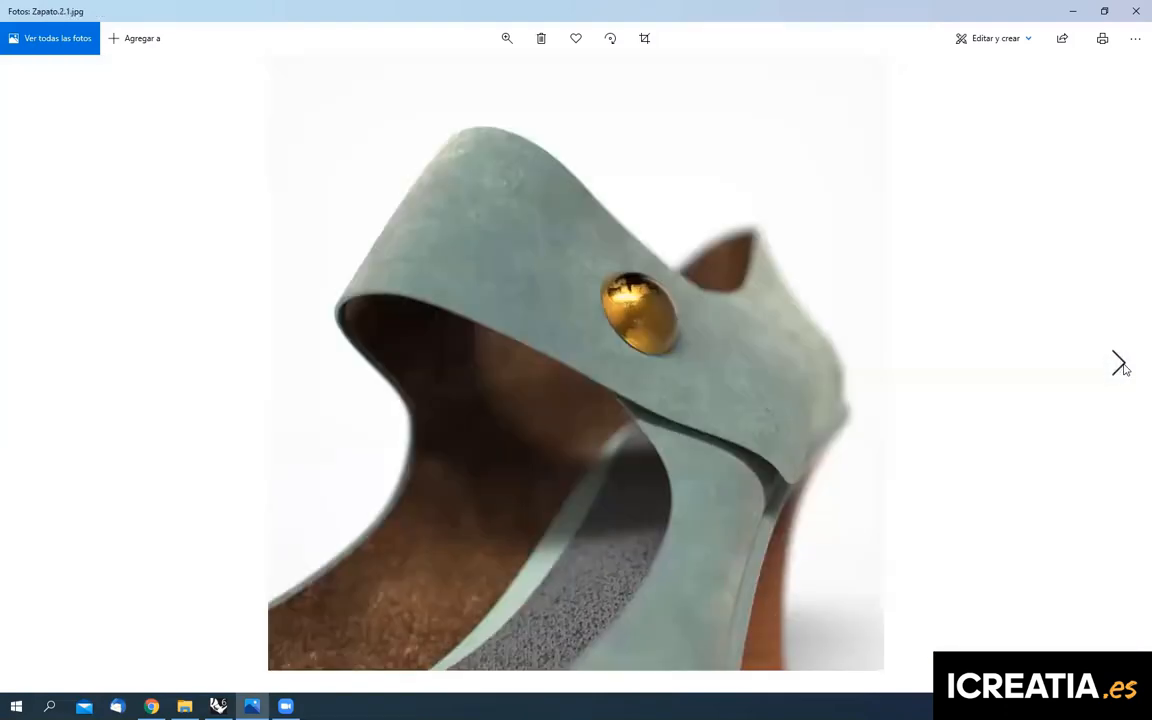
pyautogui.click(1119, 365)
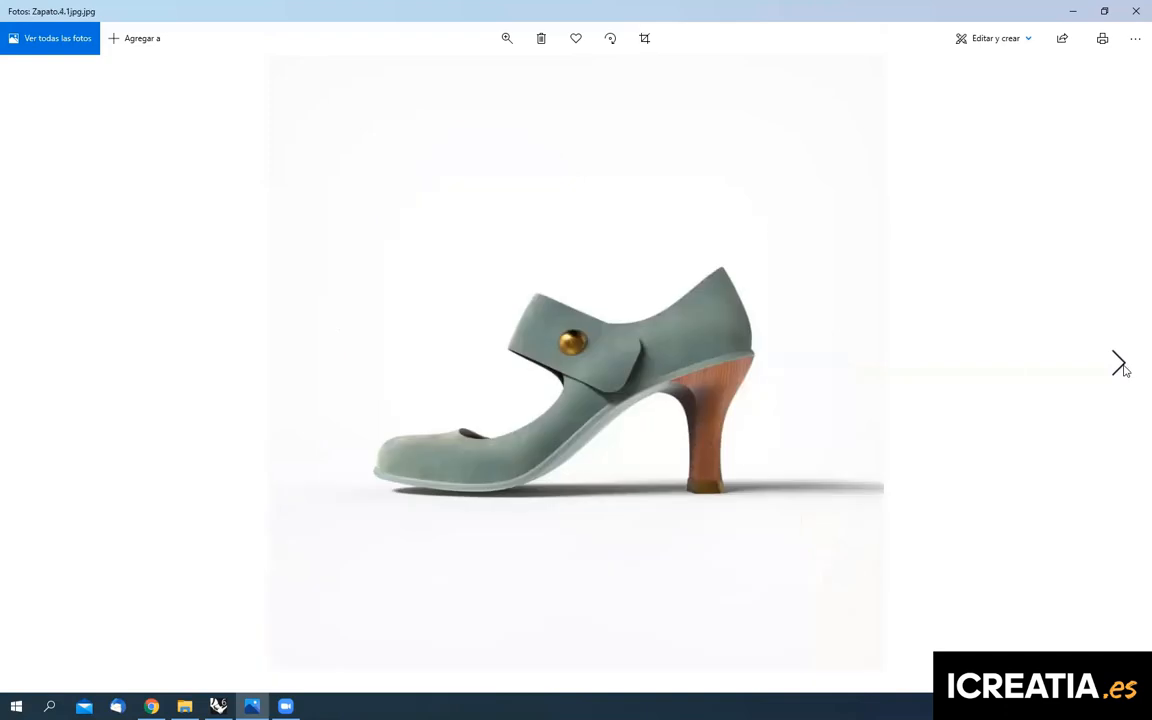
pyautogui.click(1120, 366)
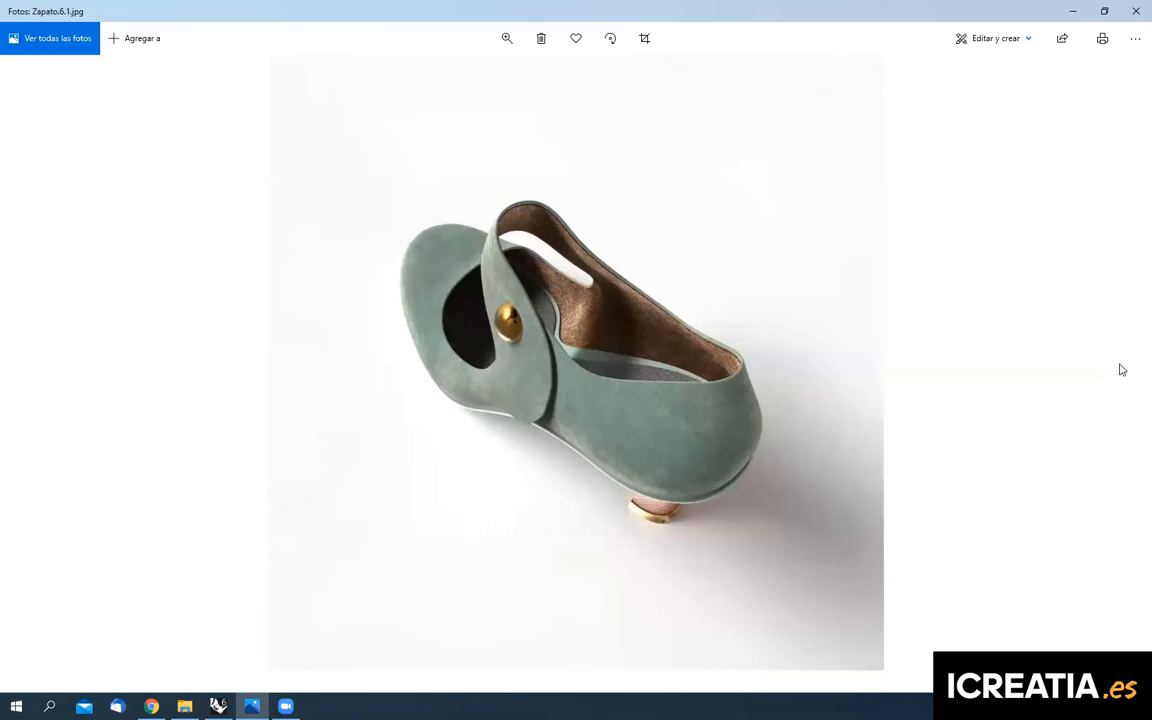
pyautogui.moveTo(33, 362)
pyautogui.click(33, 362)
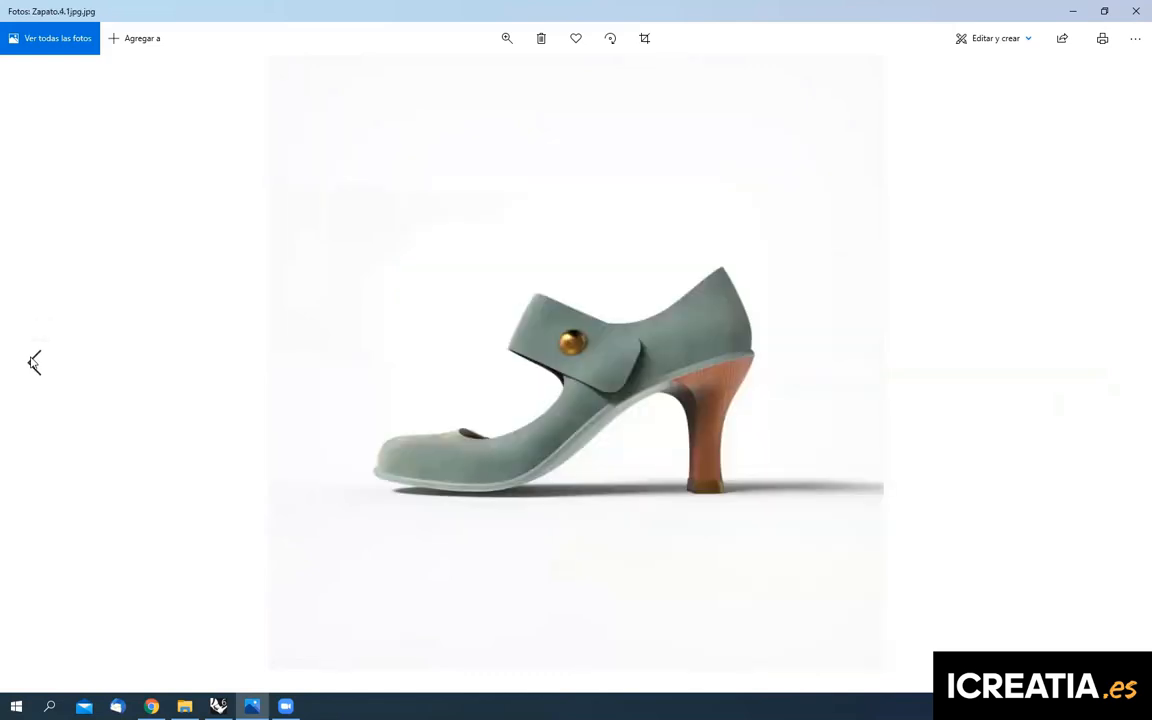
pyautogui.click(33, 362)
pyautogui.click(33, 362)
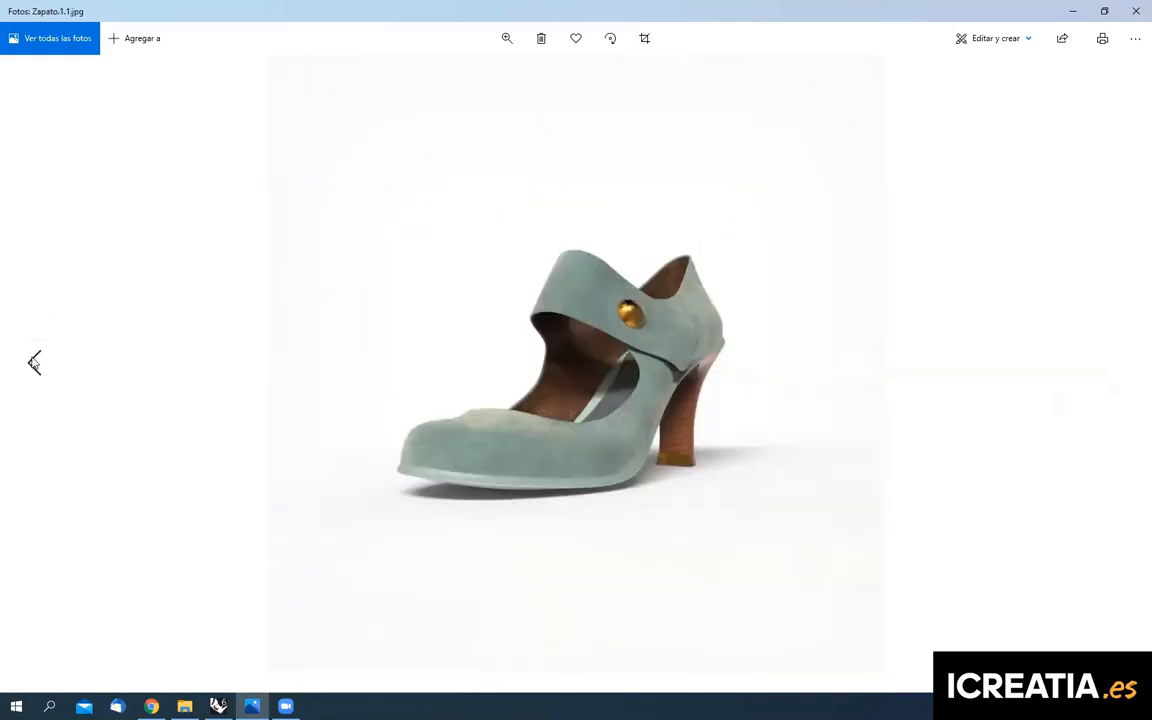
pyautogui.click(33, 362)
pyautogui.click(33, 362)
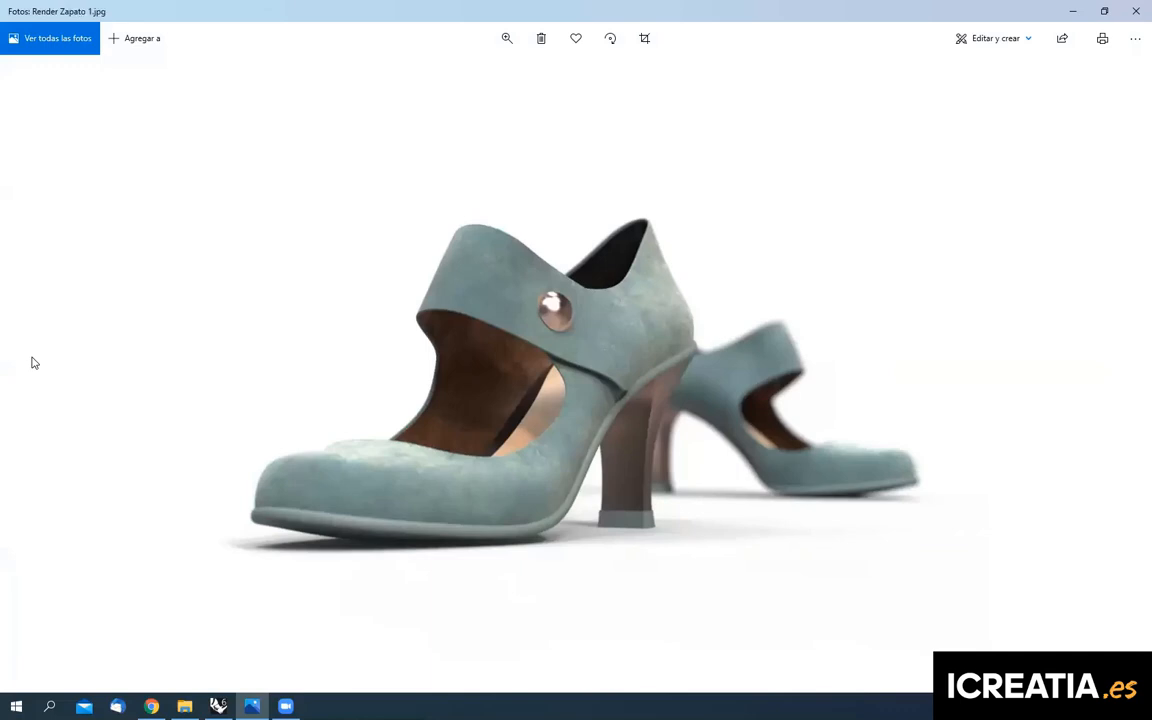